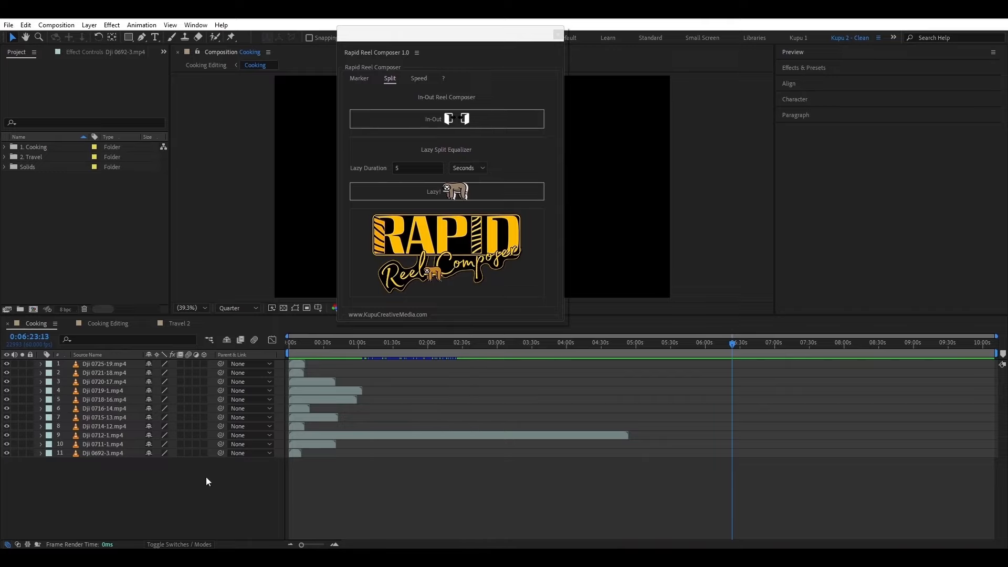
- Examine the source clips in the 1. Cooking folder and the matching layers of the Cooking composition
left_click(302, 481)
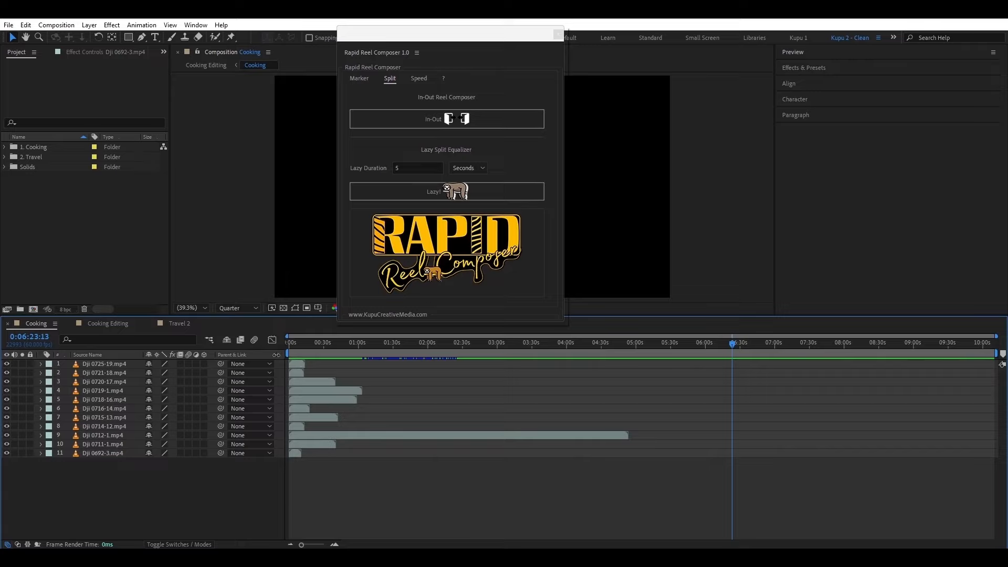
left_click(6, 148)
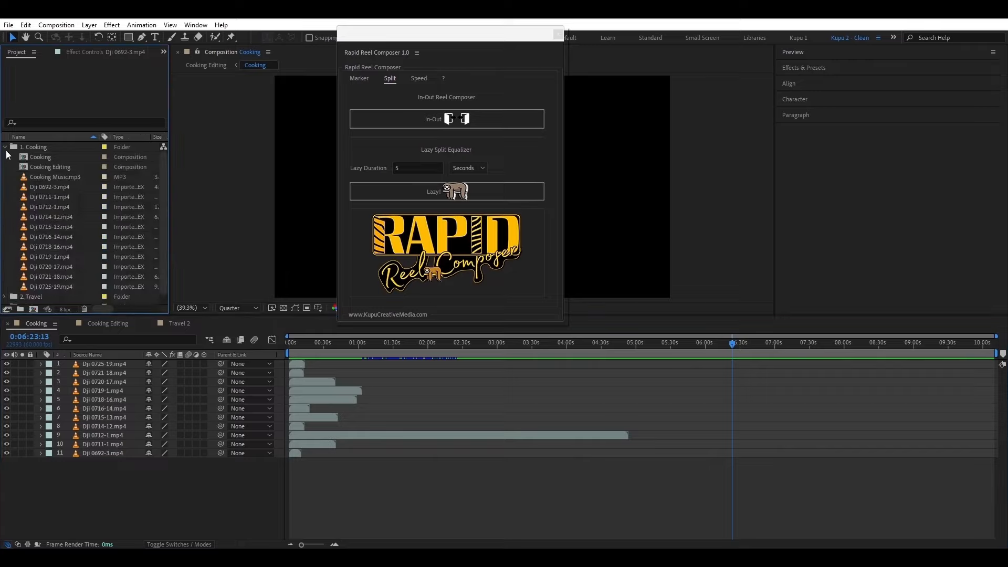
left_click(45, 188)
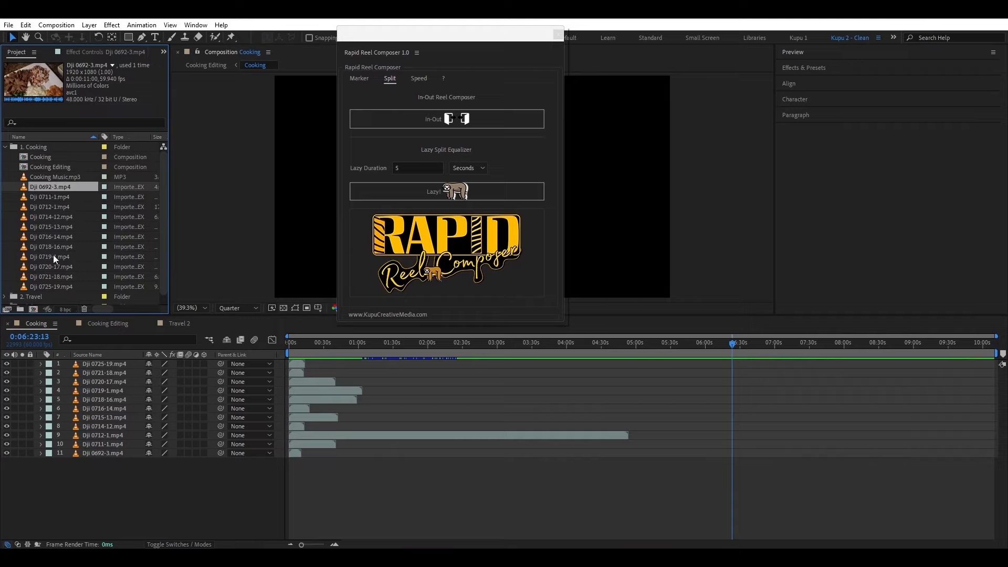
left_click(52, 278, "shift")
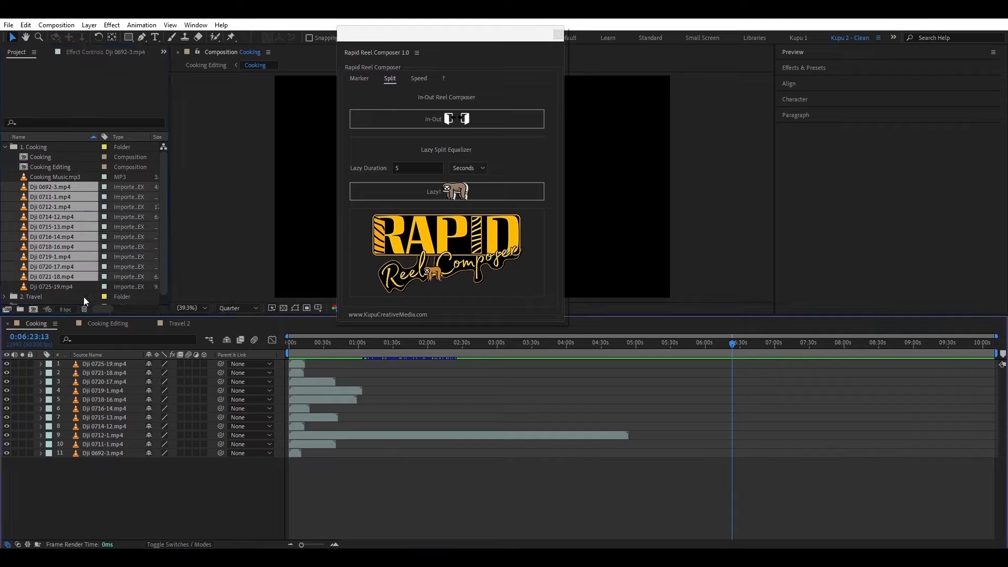
left_click(7, 261)
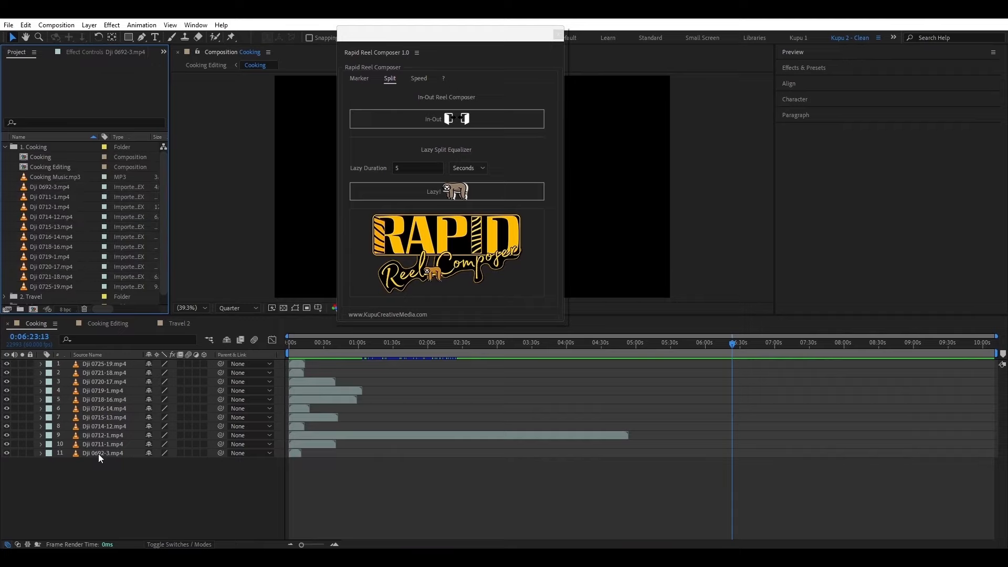
left_click(99, 453)
left_click(99, 365, "shift")
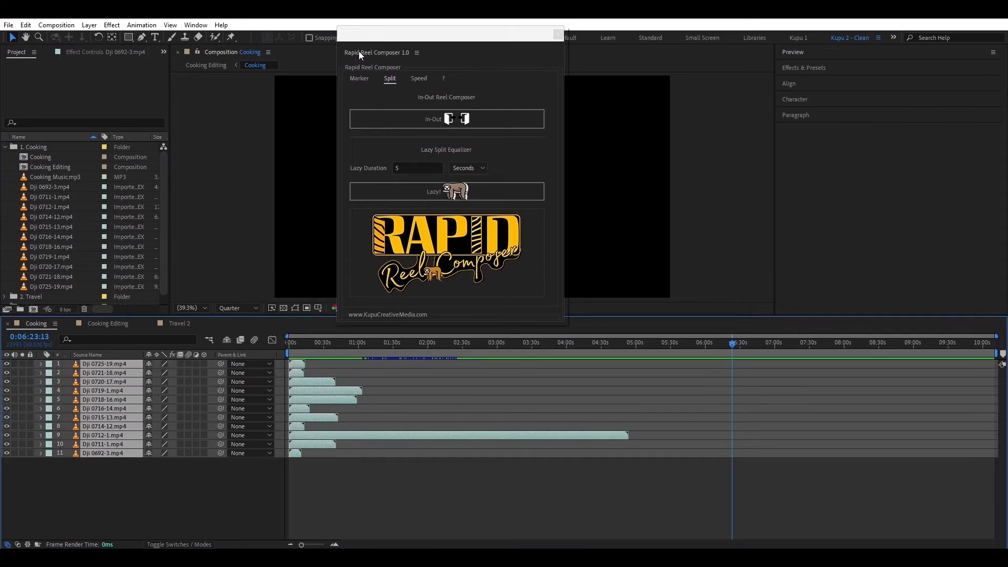
- Dock the floating Rapid Reel Composer panel above Preview and enlarge it so all its controls fit
left_click_drag(358, 52, 832, 55)
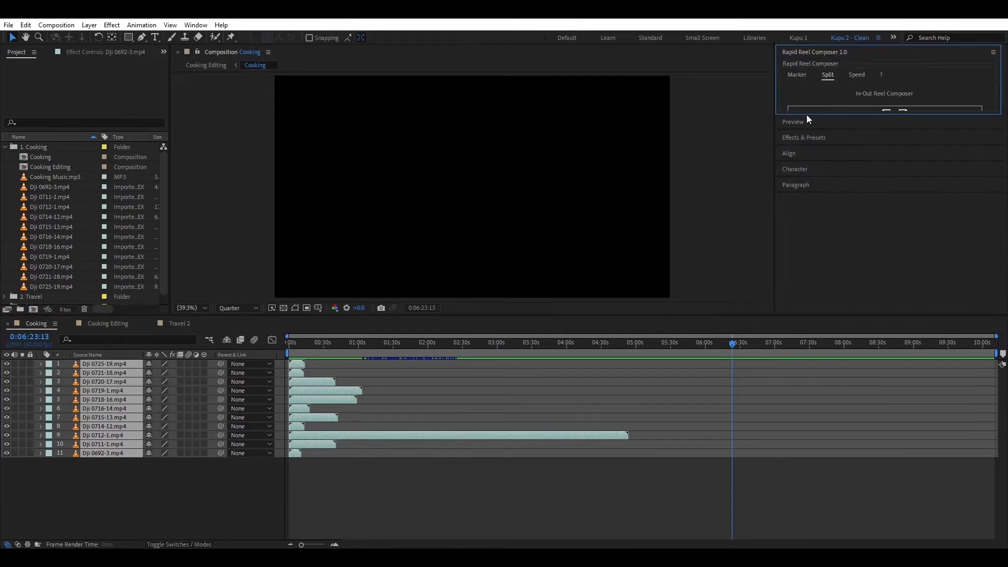
left_click_drag(806, 115, 811, 316)
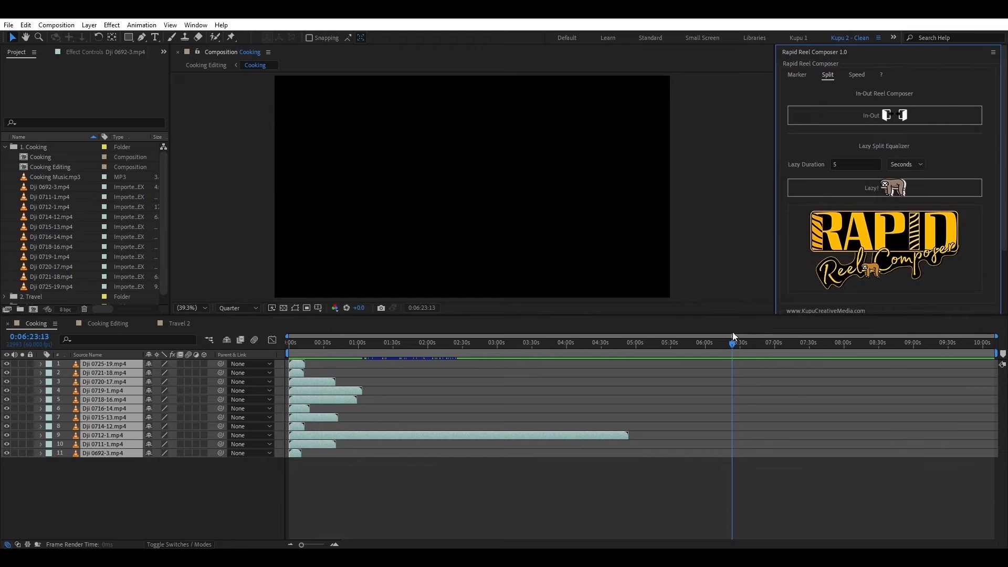
left_click_drag(722, 317, 721, 333)
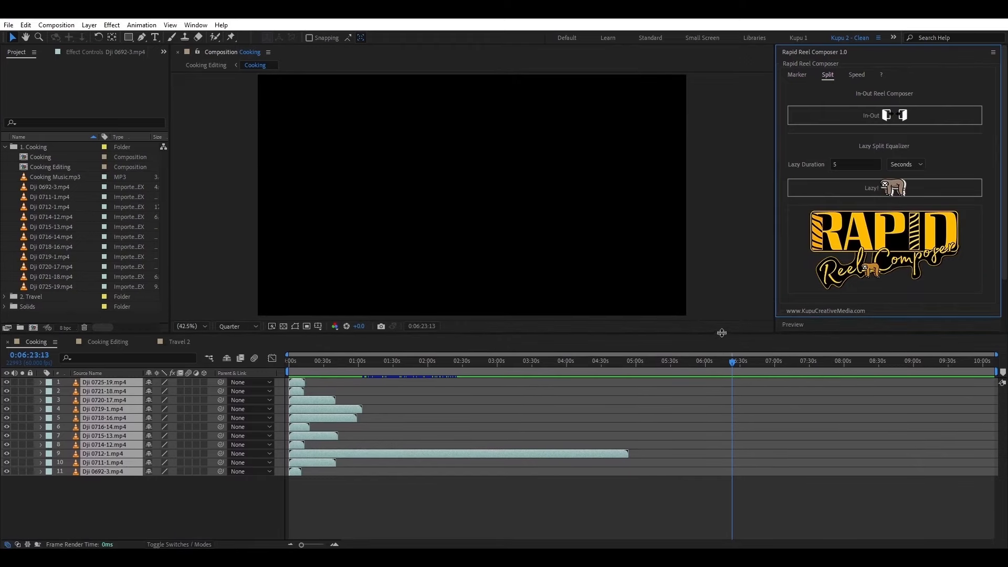
left_click(165, 492)
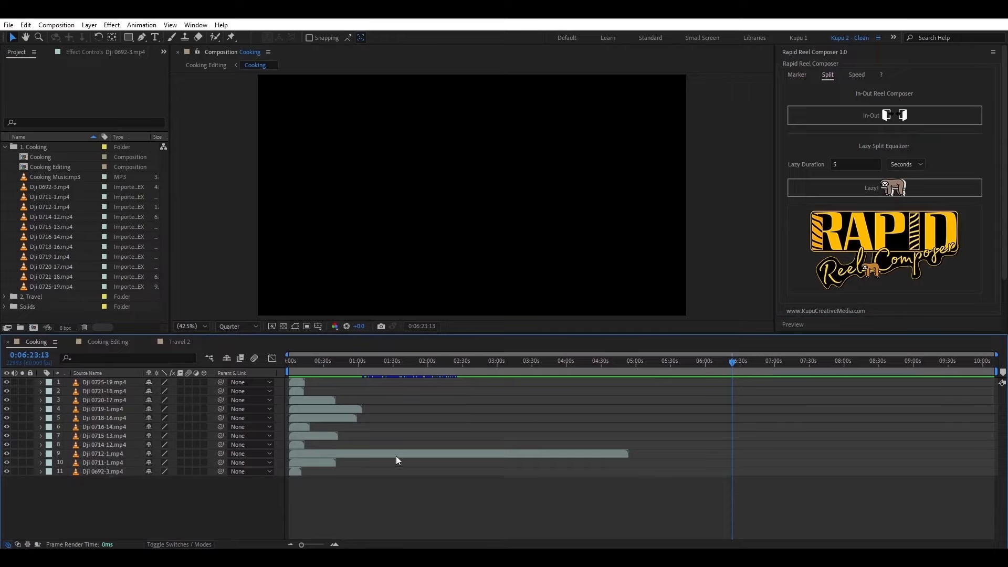
- Add six in and out markers to the Dji 0712-1.mp4 layer, from 0:01:36:15 to 0:04:12:54
left_click(401, 364)
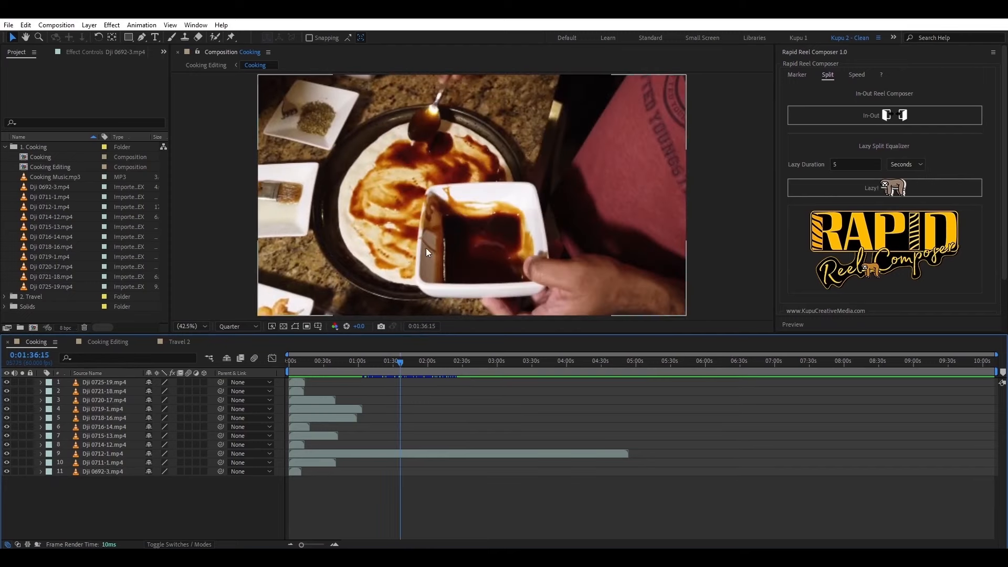
left_click(398, 455)
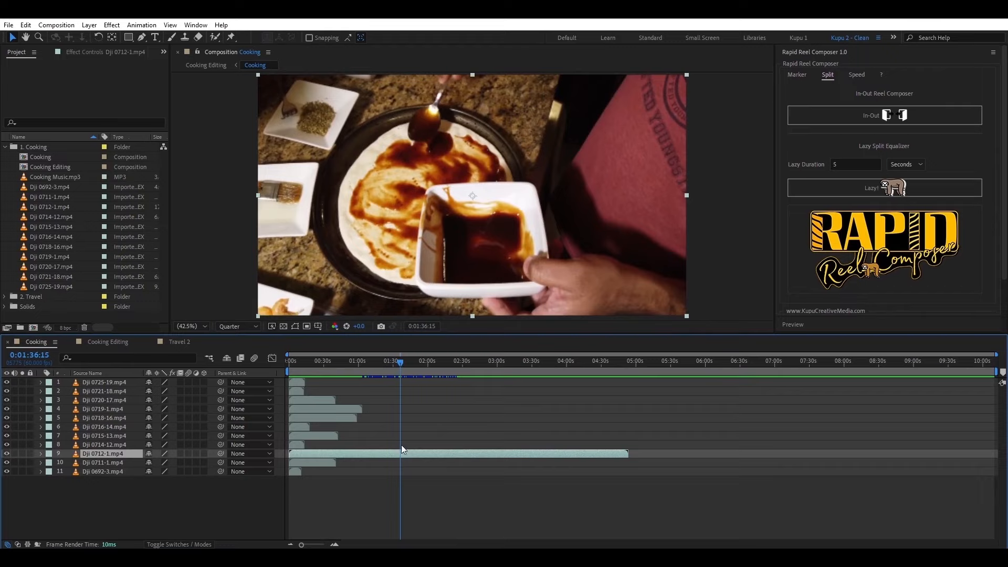
left_click_drag(411, 361, 415, 402)
left_click_drag(453, 361, 440, 367)
mouse_move(448, 362)
left_mouse_down()
mouse_move(589, 367)
mouse_move(582, 372)
left_mouse_up()
key("KP_Multiply")
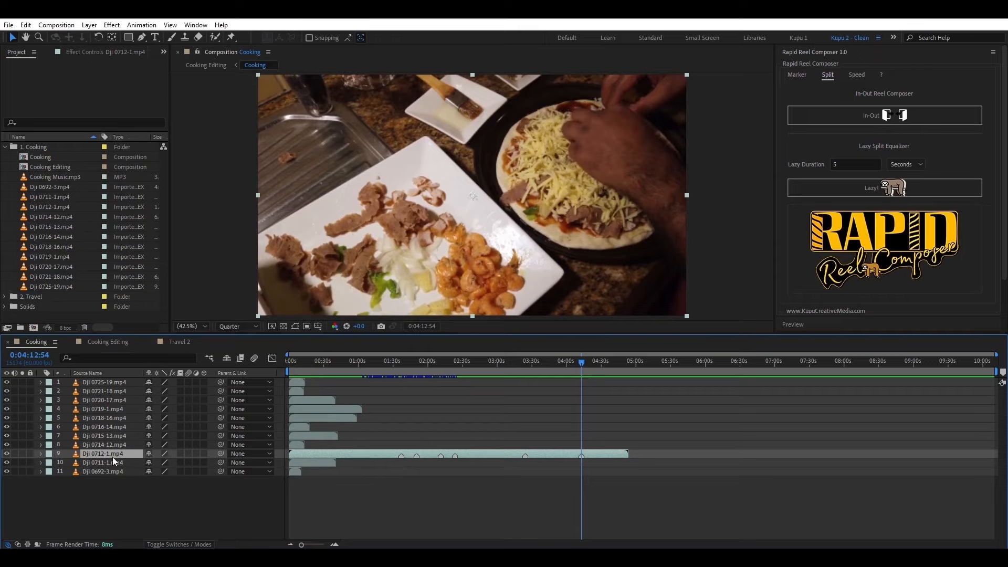
- Try the In-Out split on the marked Dji 0712-1.mp4 layer, scrub through the segments, and undo the split
left_click(834, 124)
left_click(834, 121)
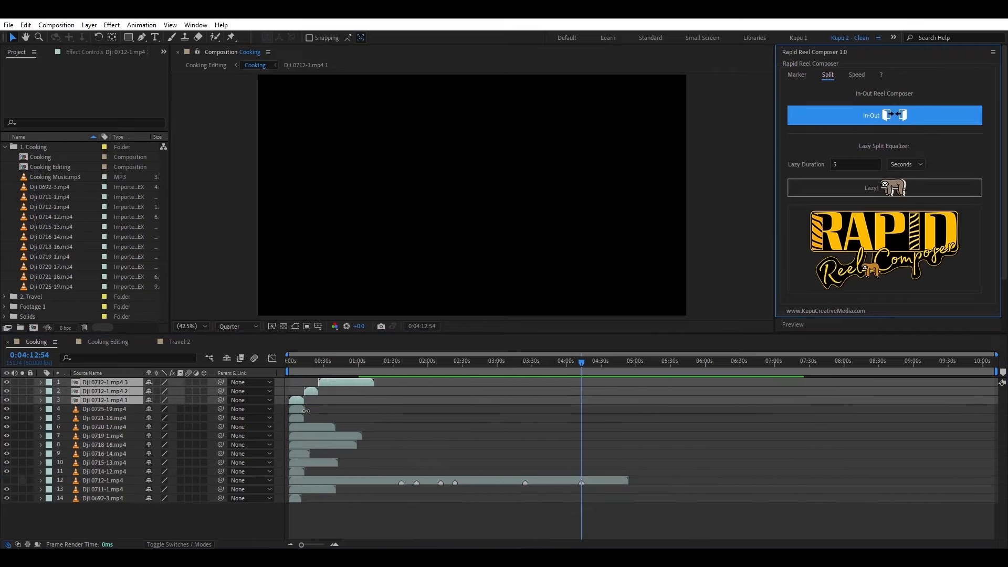
left_click_drag(297, 359, 356, 360)
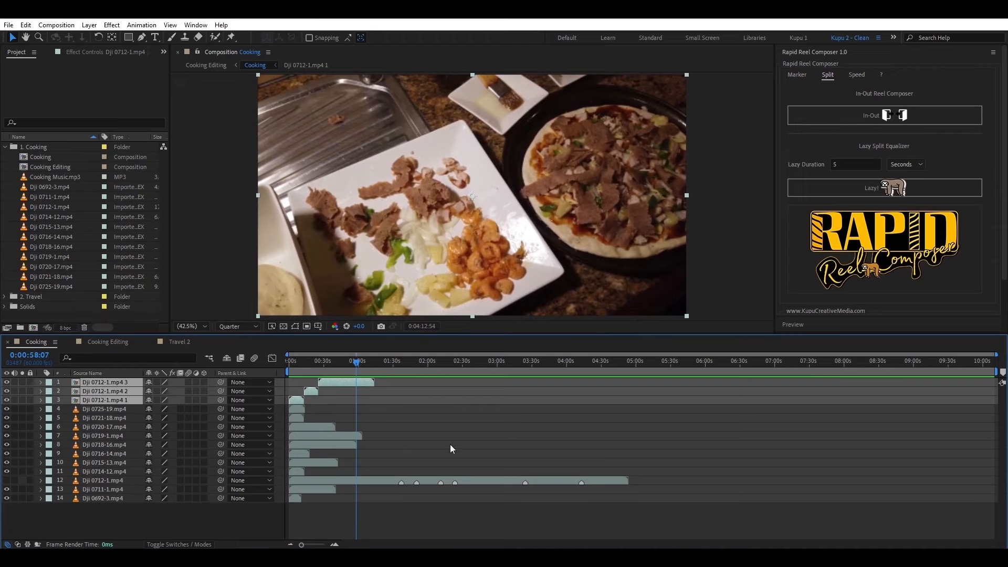
key("ctrl+z")
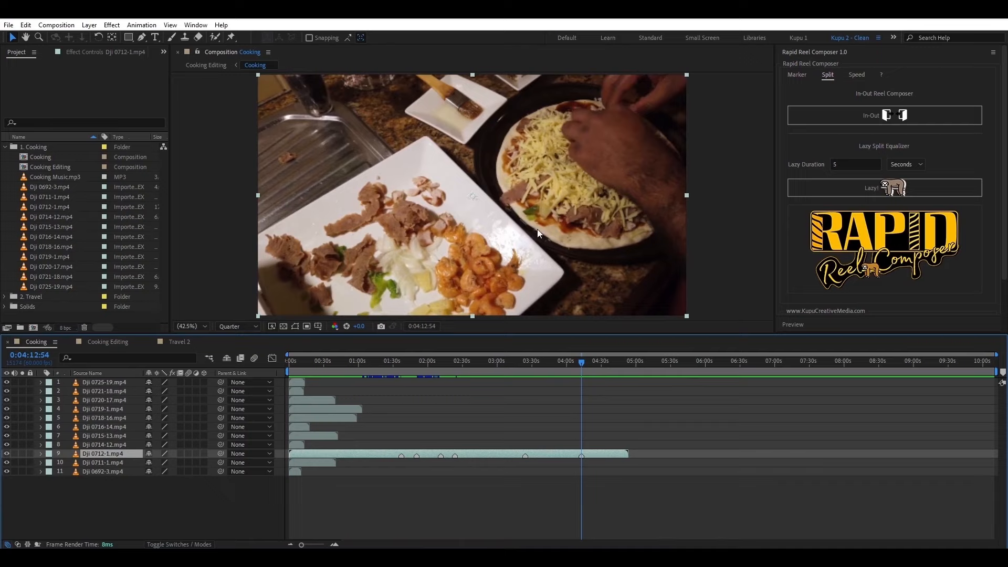
- Skim the Dji 0712-1.mp4 footage up to 0:01:09:01 and clear all markers from its layer
left_click(322, 365)
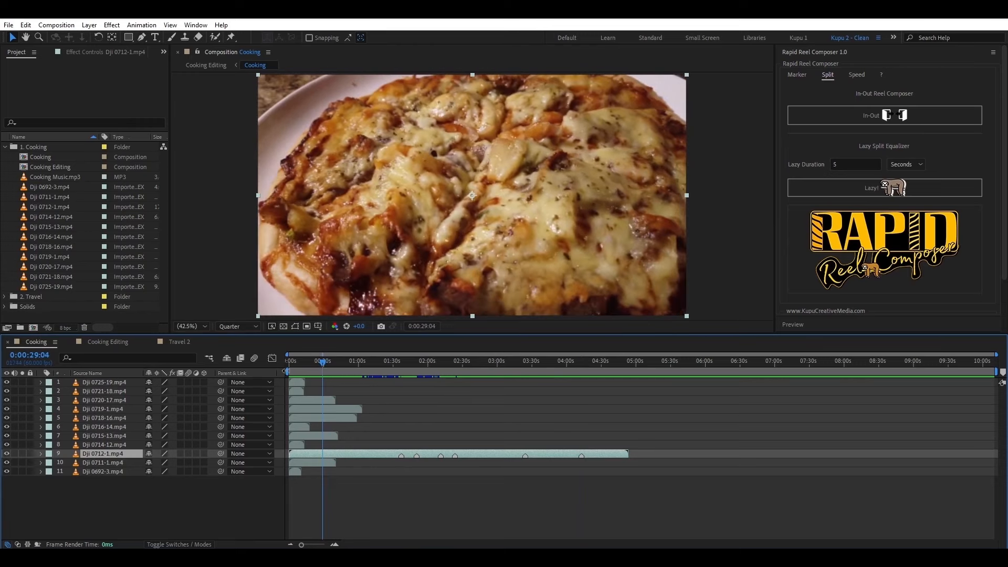
left_click(297, 364)
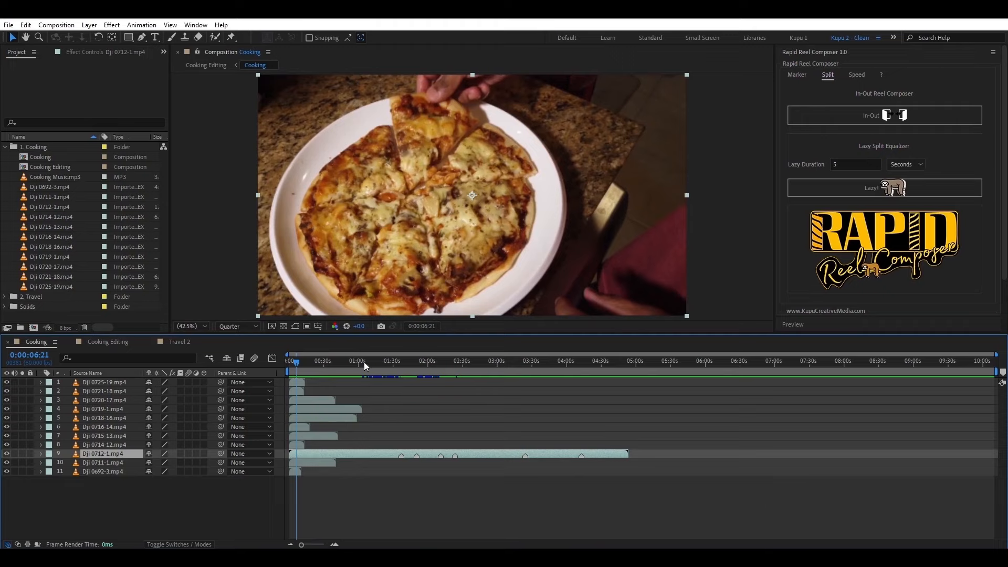
left_click_drag(363, 362, 369, 361)
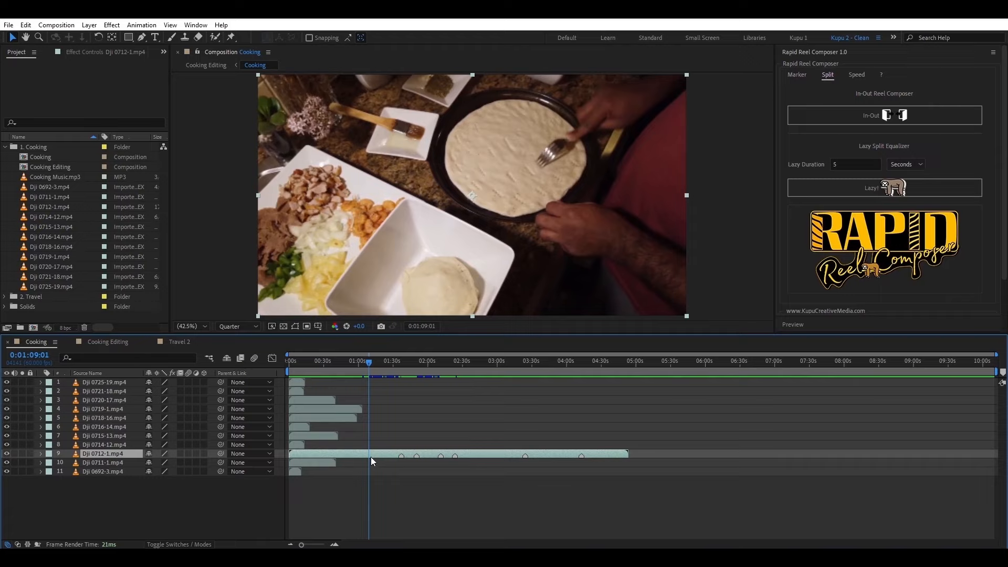
left_click(796, 76)
left_click(948, 196)
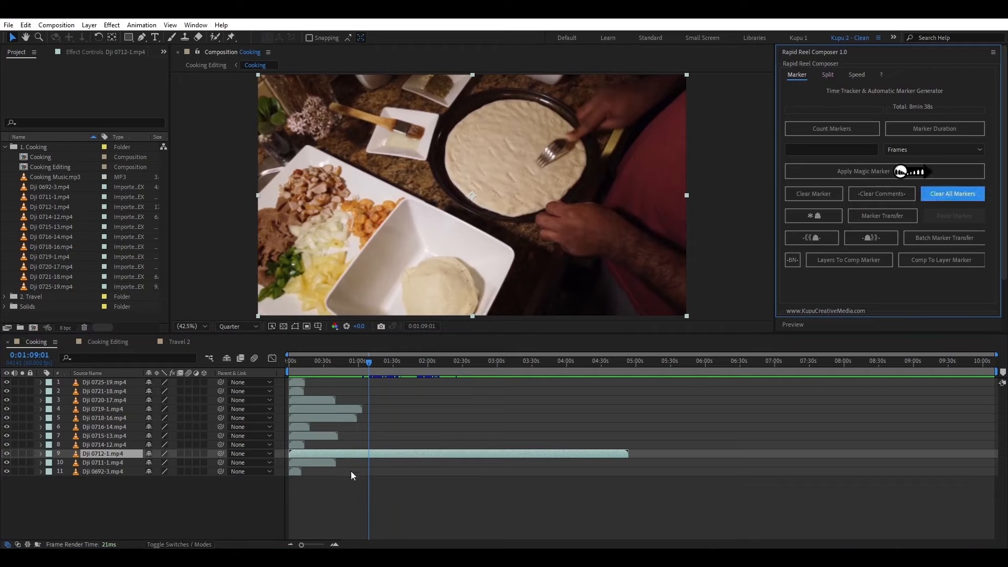
- Add five single markers spread along the Dji 0712-1.mp4 layer, from 0:00:31:20 to 0:03:16:09
left_click(349, 456)
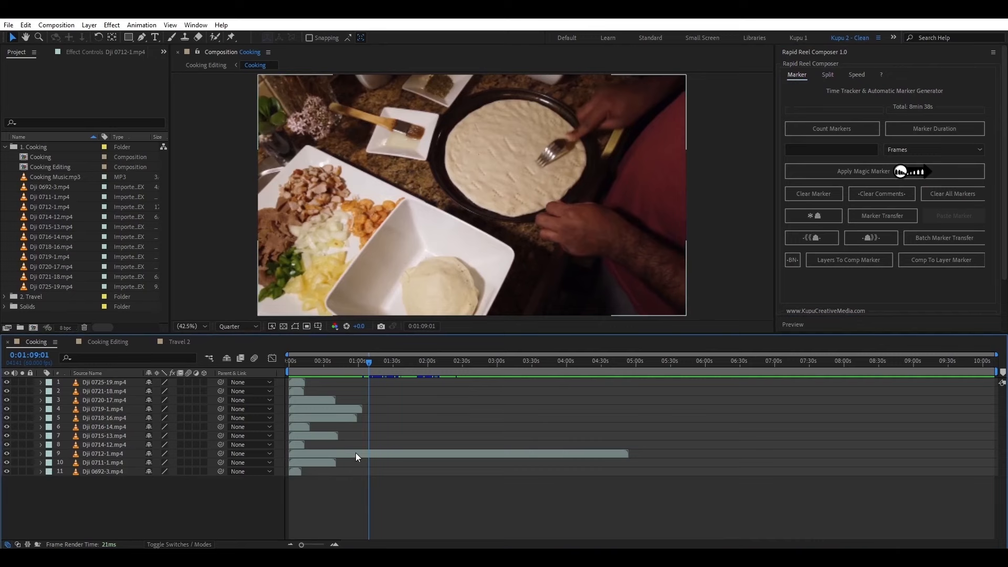
left_click_drag(368, 364, 326, 409)
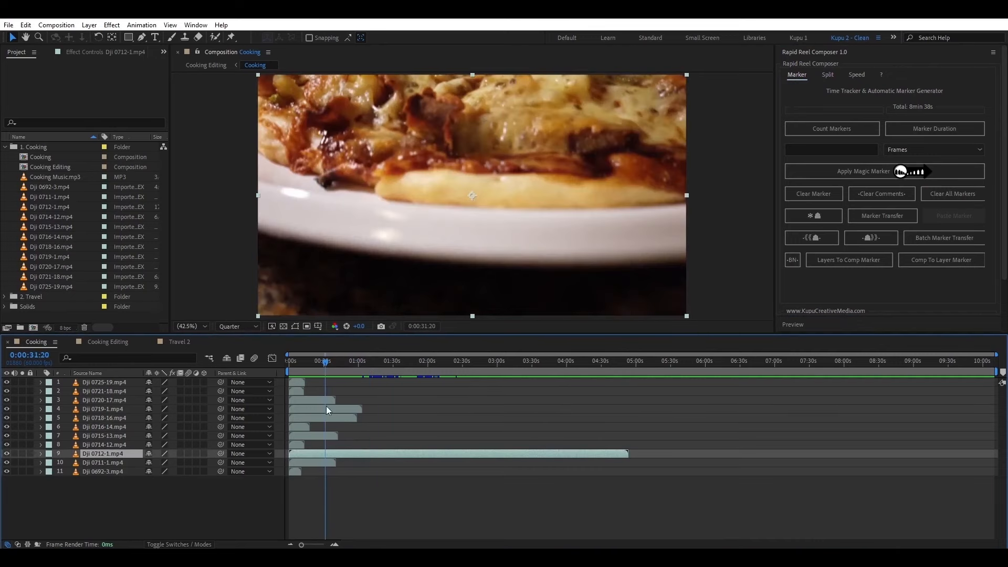
key("KP_Multiply")
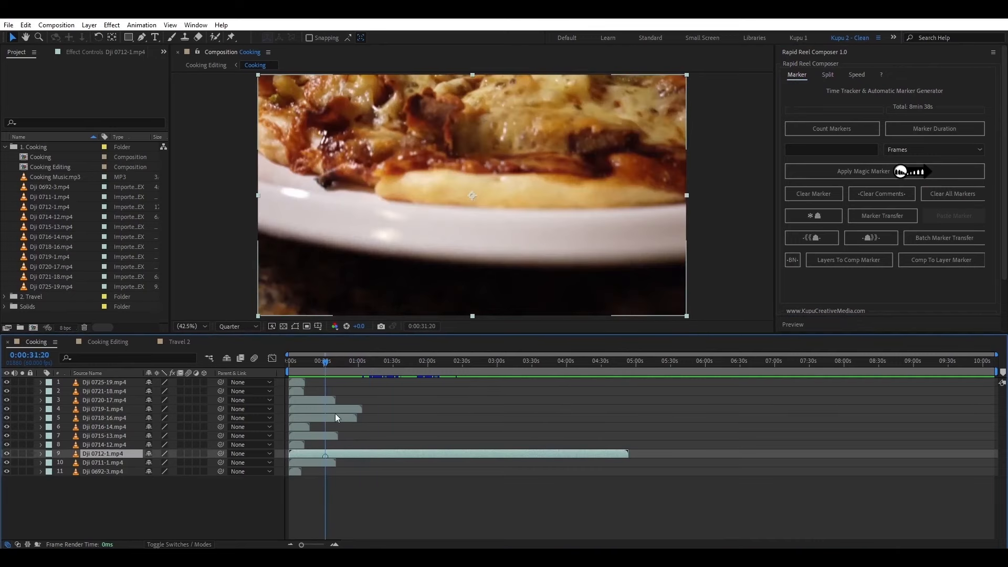
left_click_drag(338, 368, 516, 365)
key("KP_Multiply")
key("KP_Multiply")
key("KP_Multiply")
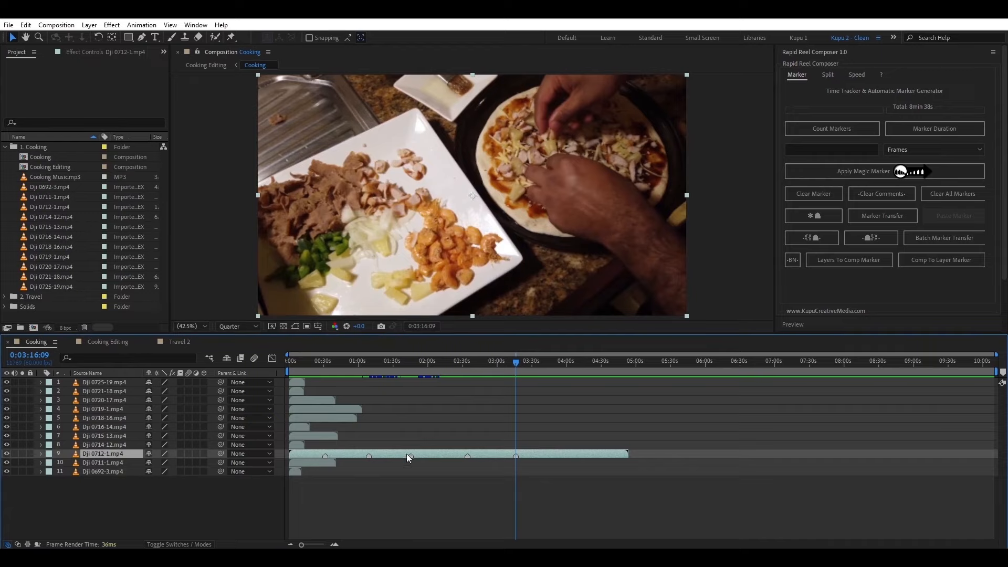
- Split the Dji 0712-1.mp4 layer at its markers with the Lazy split, using a Lazy Duration of 10 seconds
left_click(828, 75)
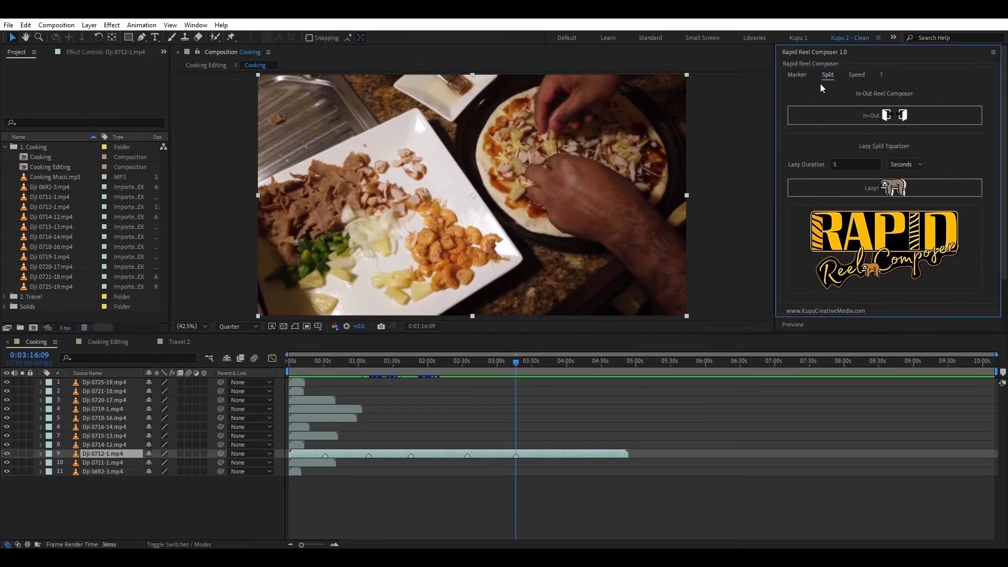
left_click(850, 164)
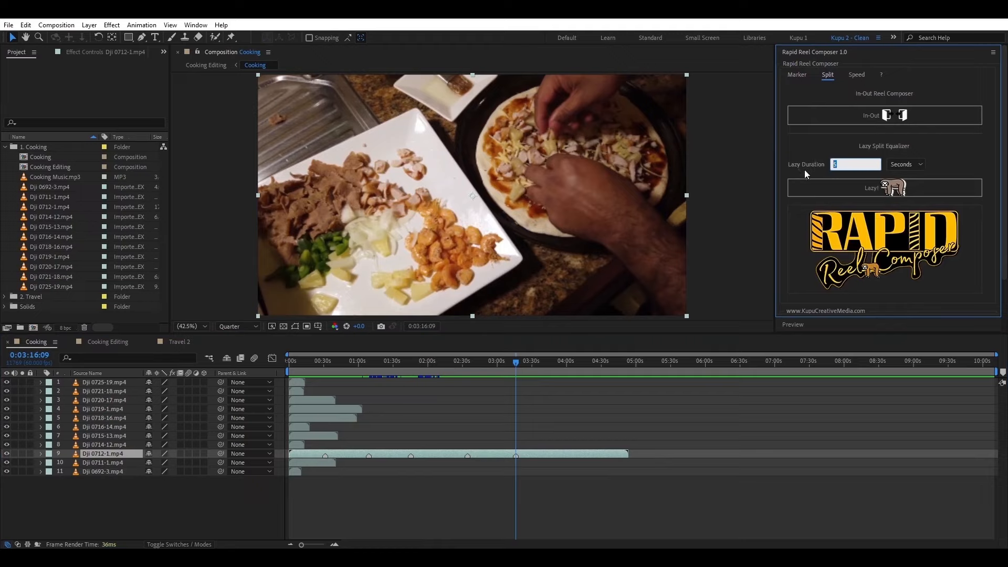
type("10")
left_click(904, 165)
left_click(899, 187)
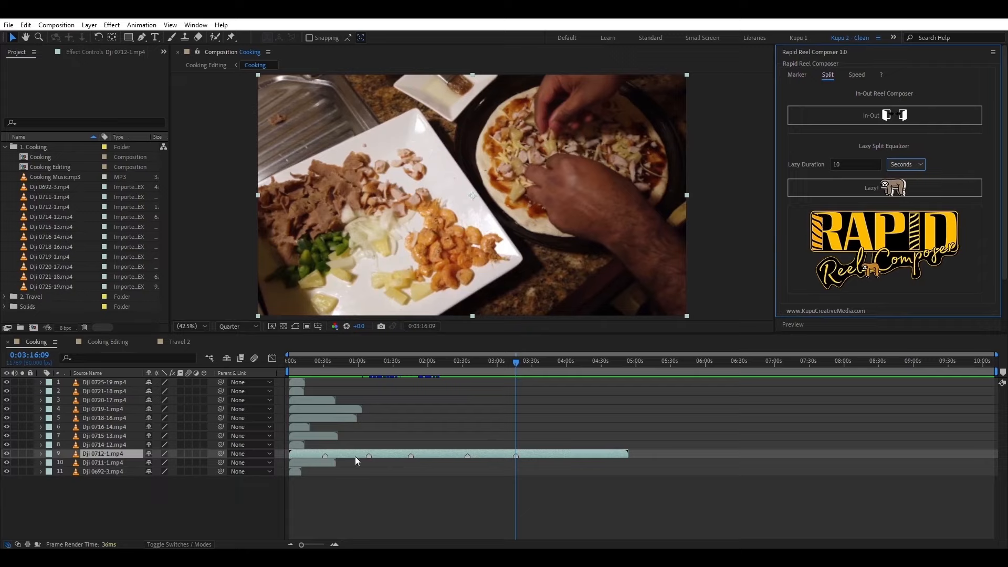
left_click(866, 187)
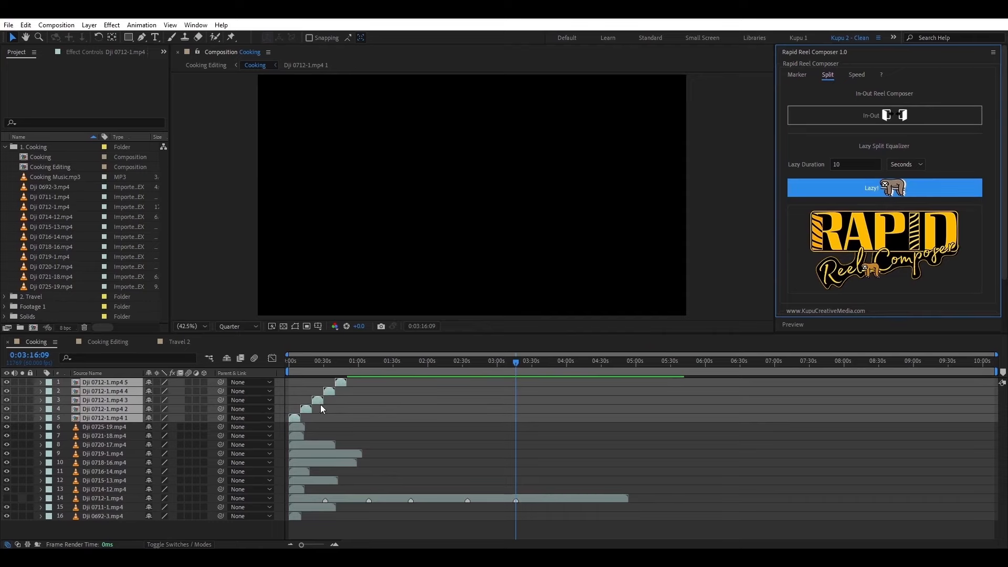
- Preview the split Dji 0712-1.mp4 segments from the start of the composition
left_click_drag(312, 369, 285, 361)
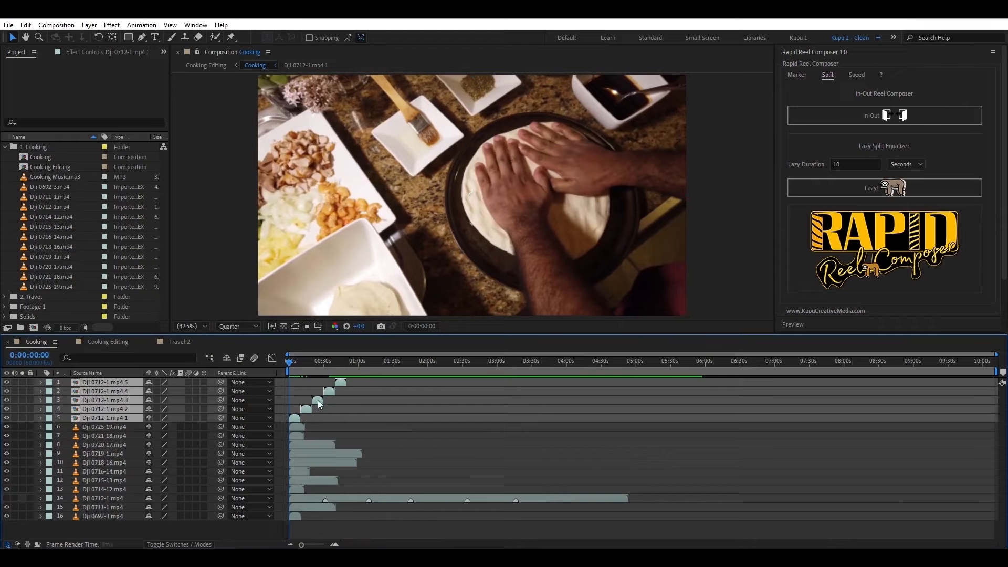
key("space")
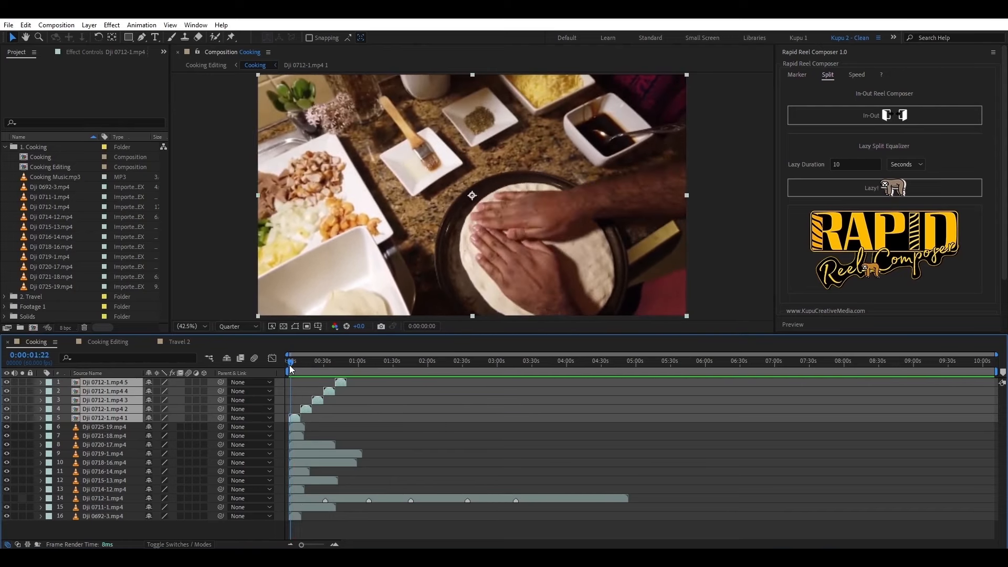
key("space")
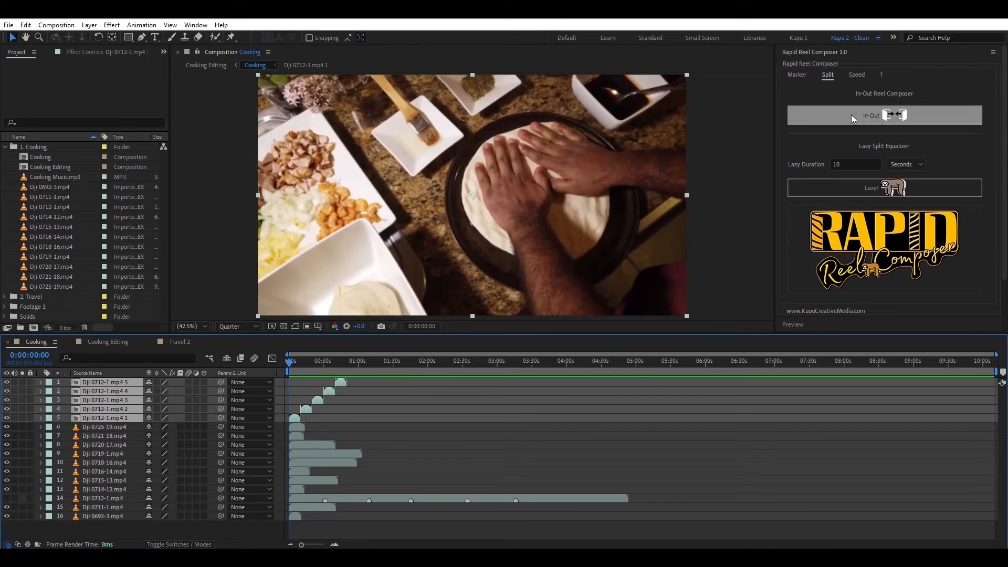
- Apply a time stretch of 70 to the five selected Dji 0712-1.mp4 segments
left_click(857, 75)
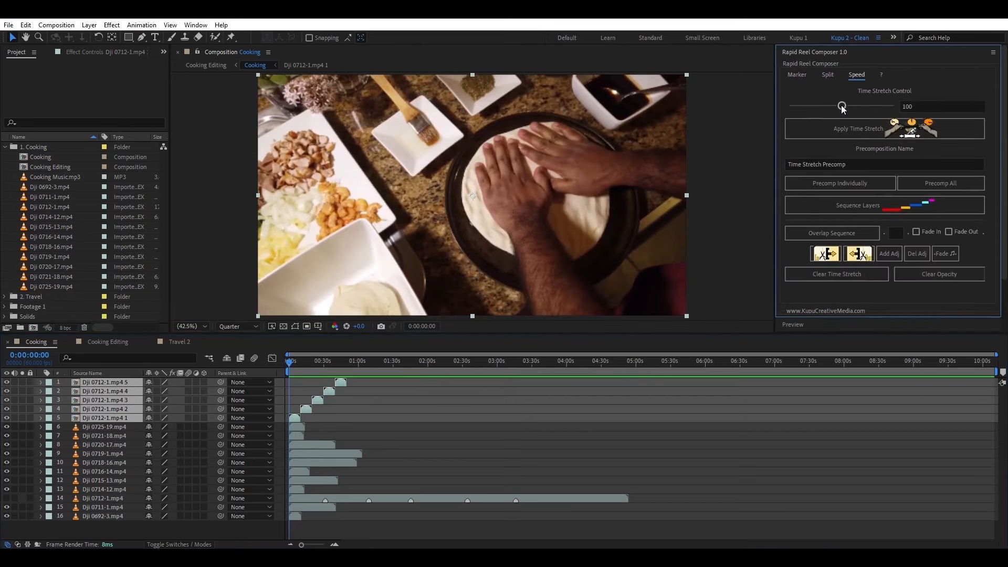
left_click_drag(841, 105, 827, 108)
left_click(856, 130)
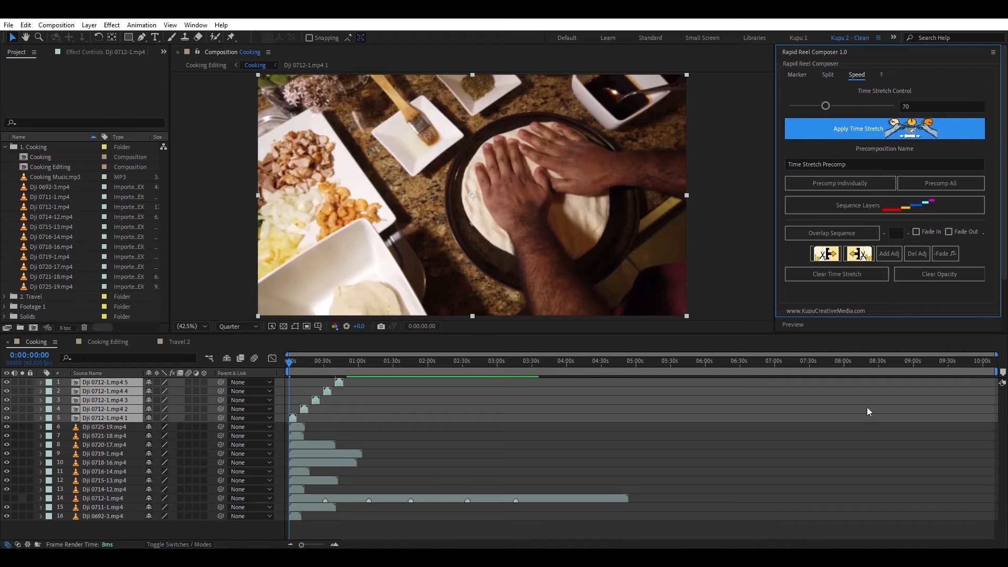
- Sequence the five time-stretched Dji 0712-1.mp4 segments end to end to close the gaps
left_click_drag(996, 355, 496, 352)
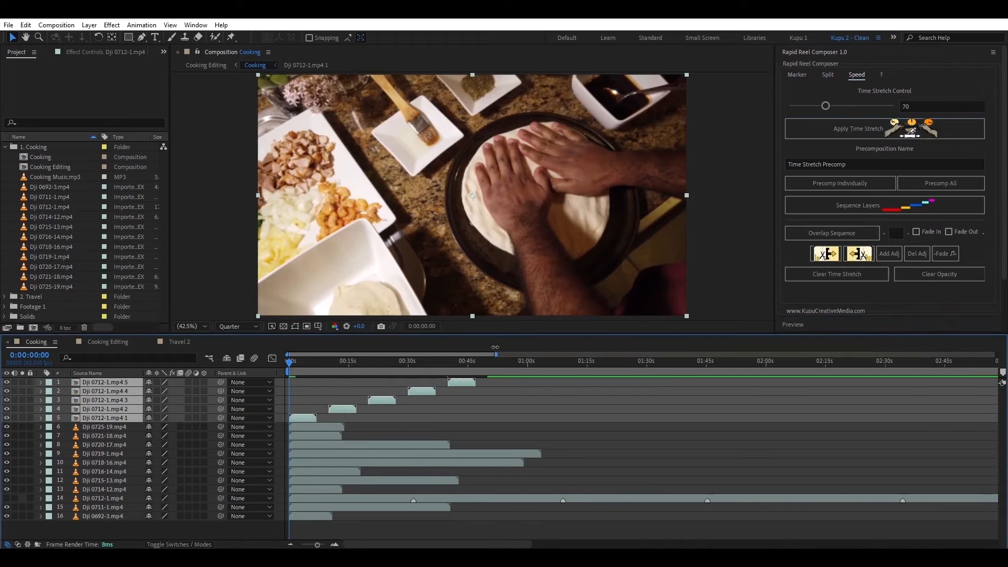
left_click(838, 209)
left_click(297, 362)
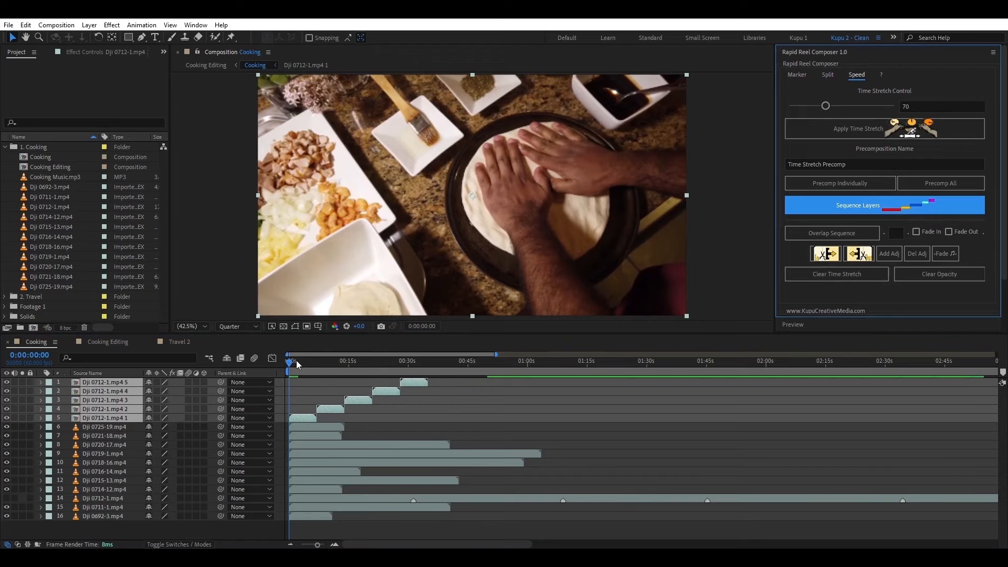
- Preview the sequenced Dji 0712-1.mp4 segments from the start of the composition
mouse_move(286, 362)
left_mouse_down()
mouse_move(296, 361)
mouse_move(286, 363)
left_mouse_up()
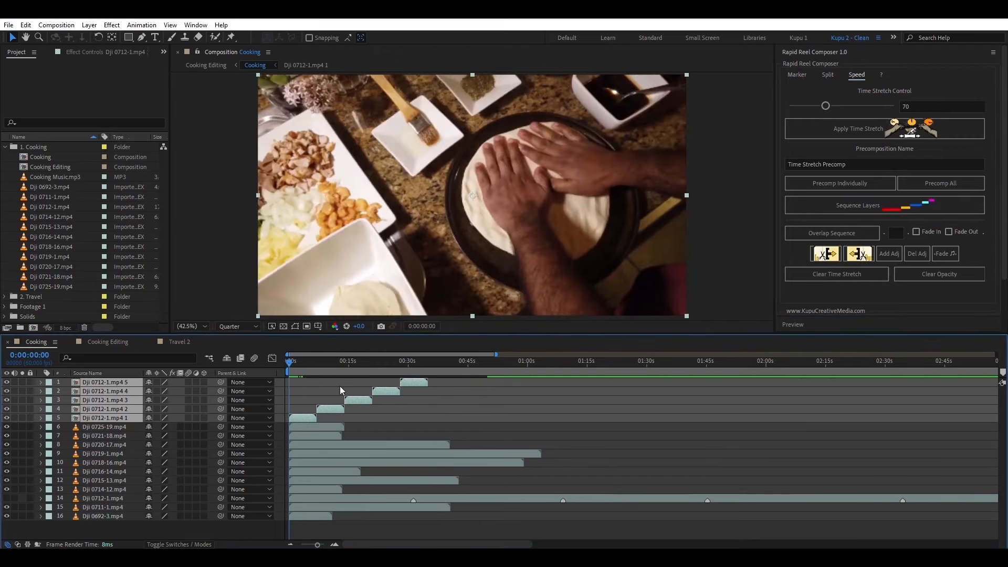
key("space")
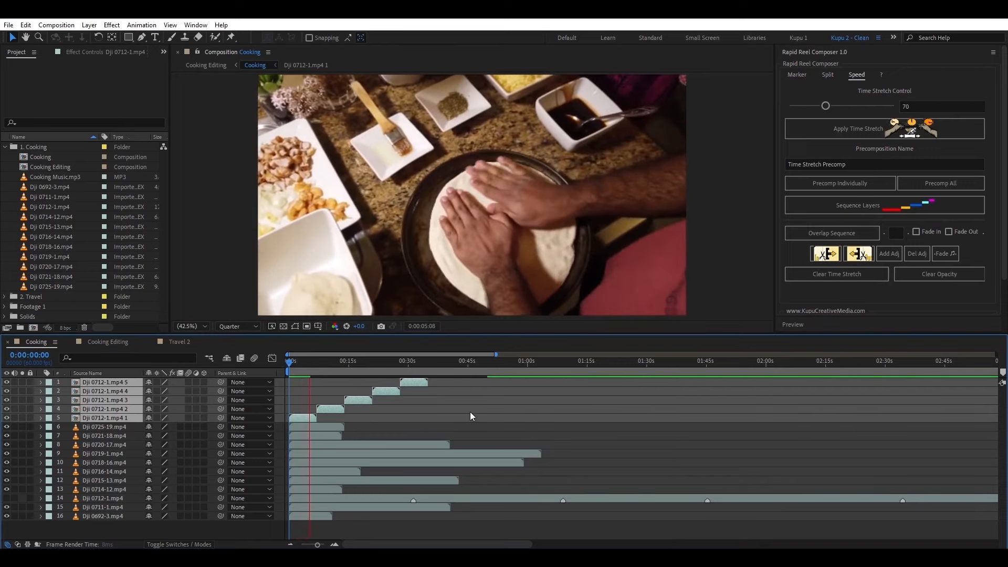
left_click(288, 360)
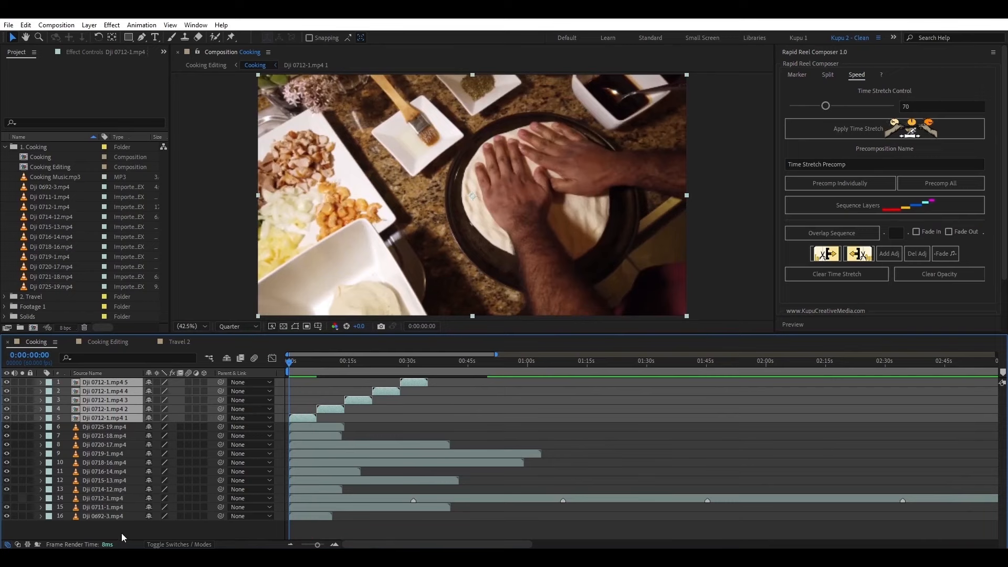
- Undo the markers added to the Dji 0712-1.mp4 1 segment
left_click(121, 534)
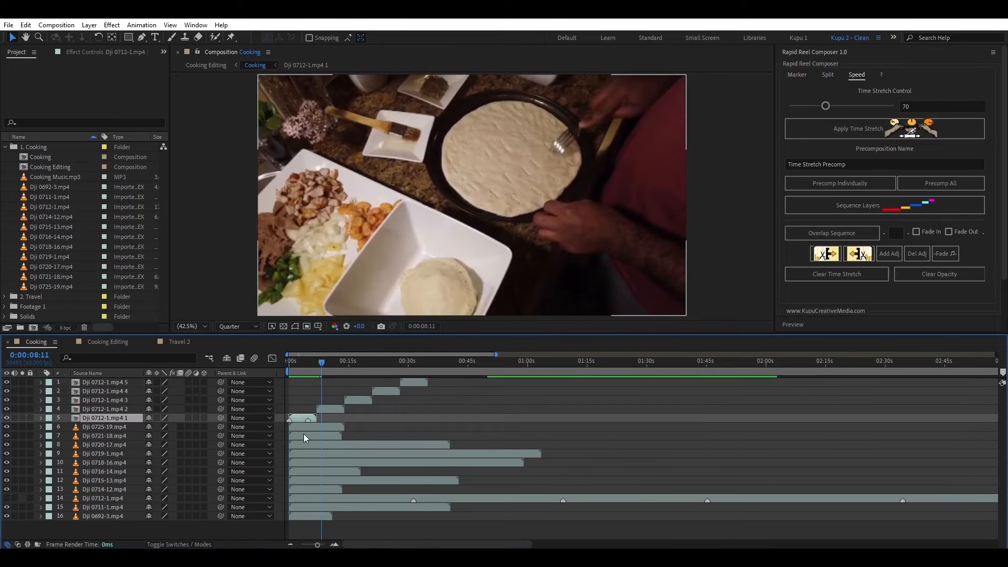
key("ctrl+z")
key("ctrl+z")
key("ctrl+z")
key("ctrl+z")
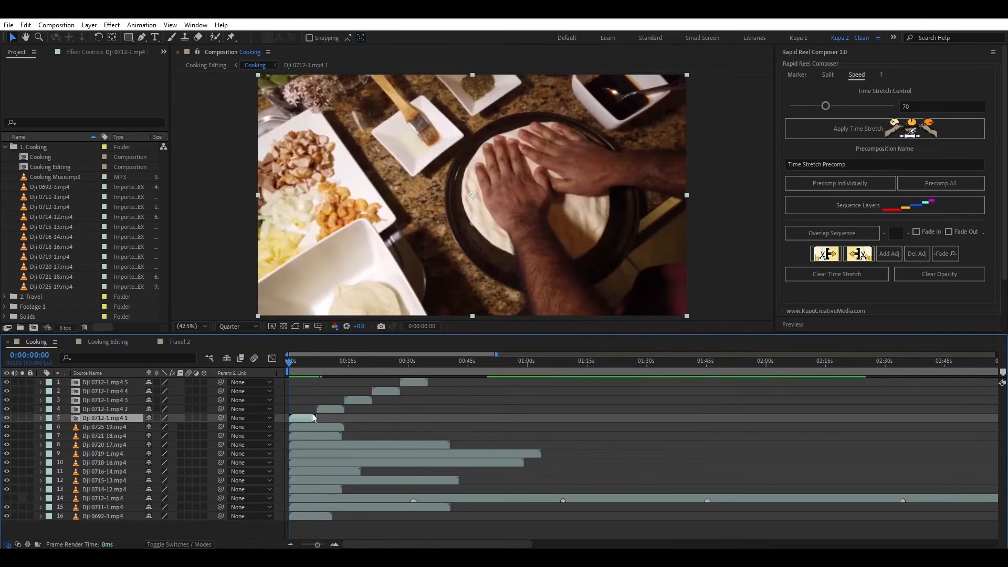
- Precompose all five Dji 0712-1.mp4 segments together into a single precomposition named ABC
left_click(99, 384, "shift")
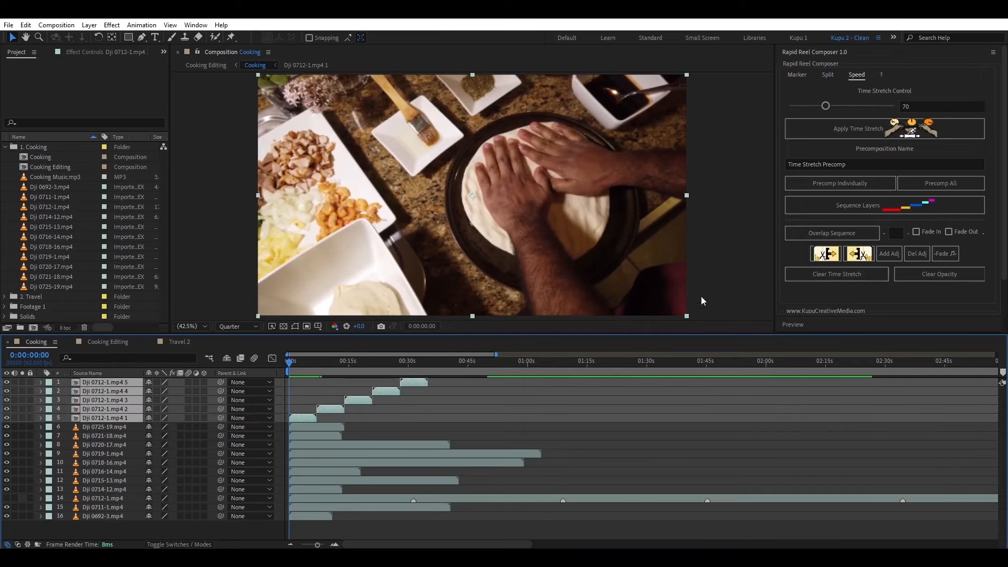
left_click(832, 78)
left_click(798, 74)
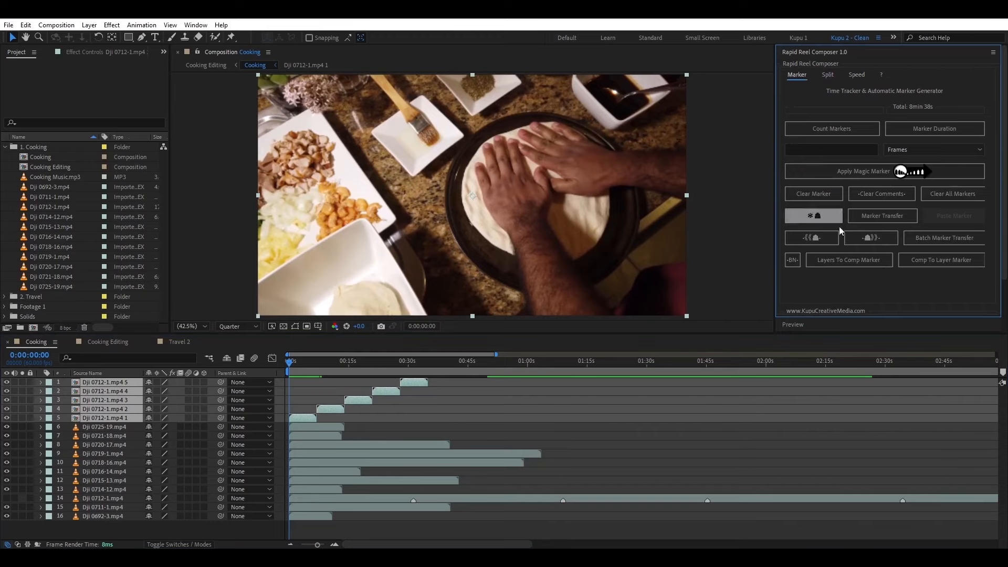
left_click(857, 76)
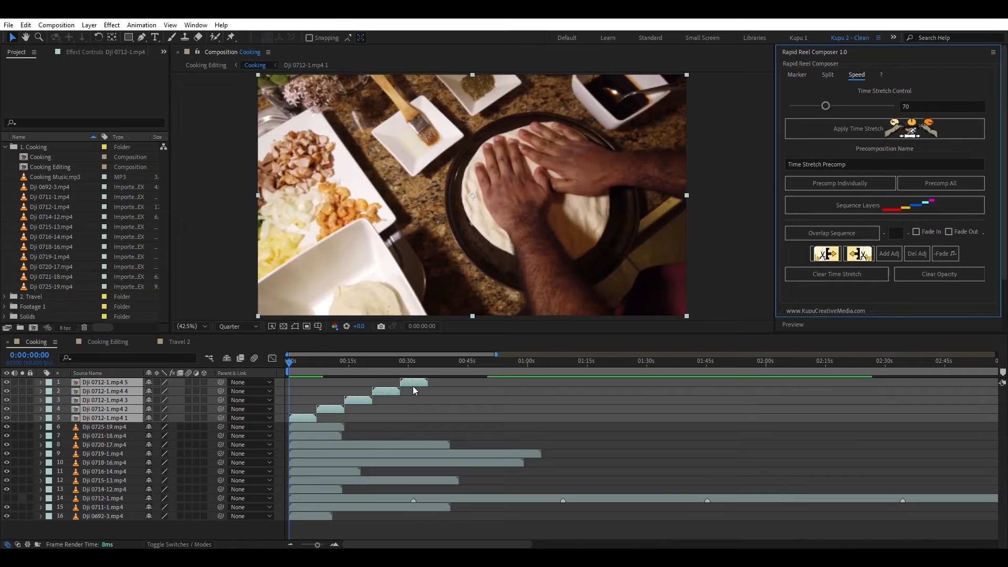
left_click_drag(853, 164, 767, 172)
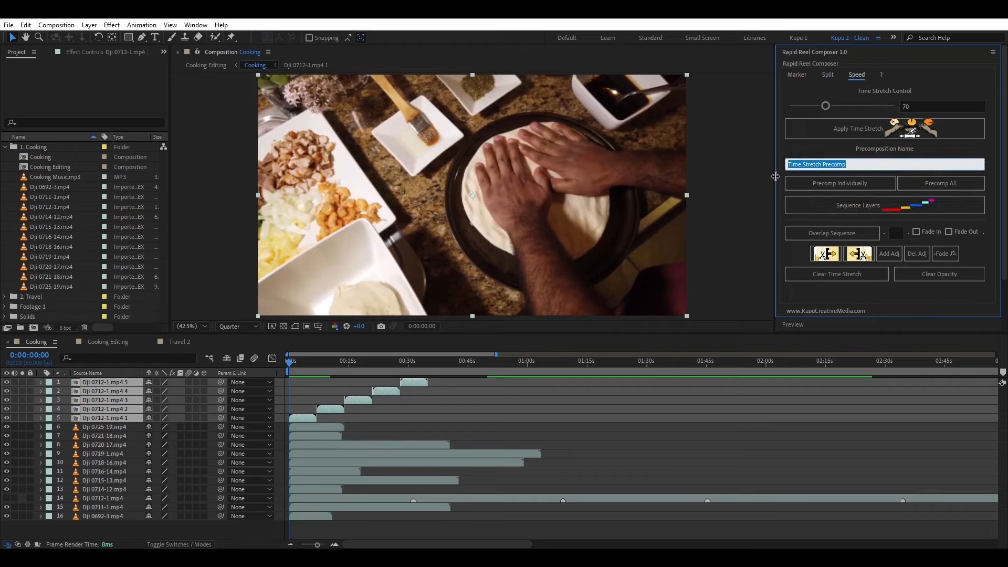
type("ABC")
left_click(958, 186)
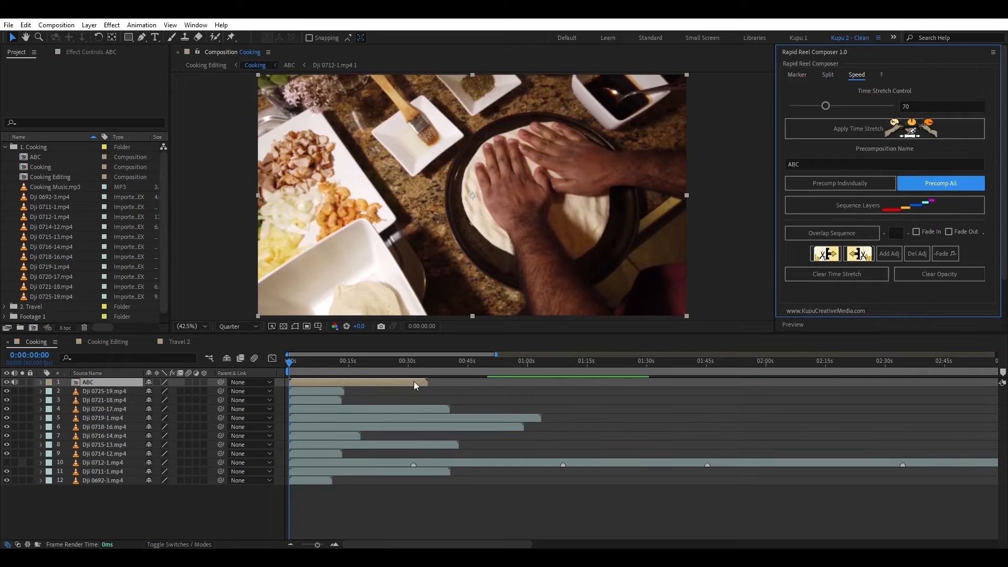
- Open the ABC precomposition to check its segments, then return to the Cooking composition
double_click(408, 382)
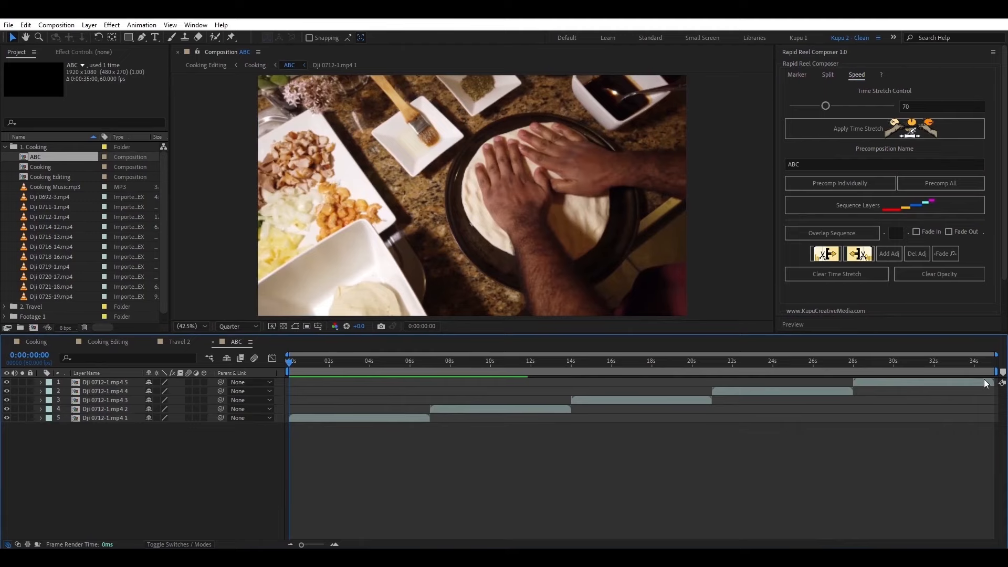
left_click(181, 341)
left_click(108, 342)
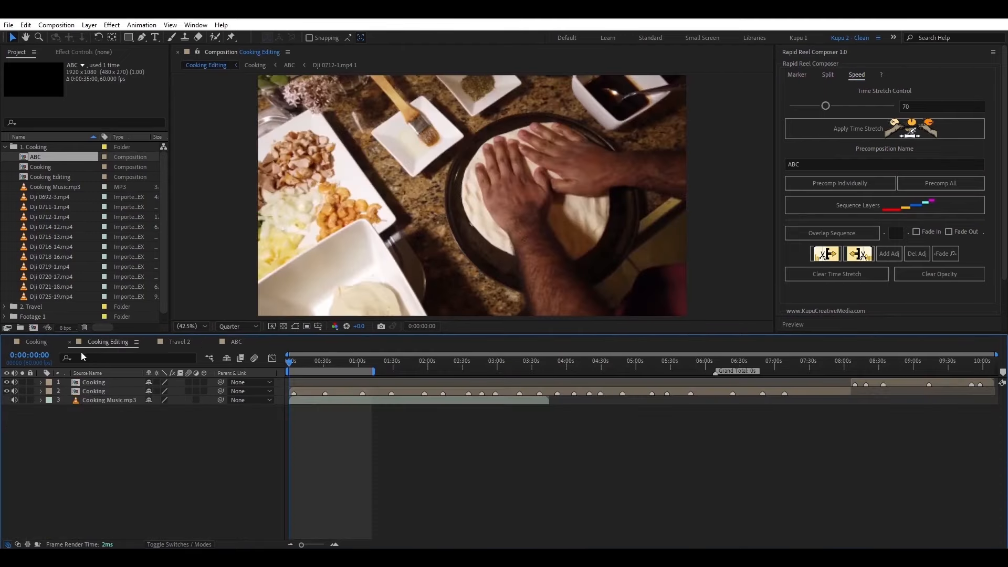
left_click(36, 342)
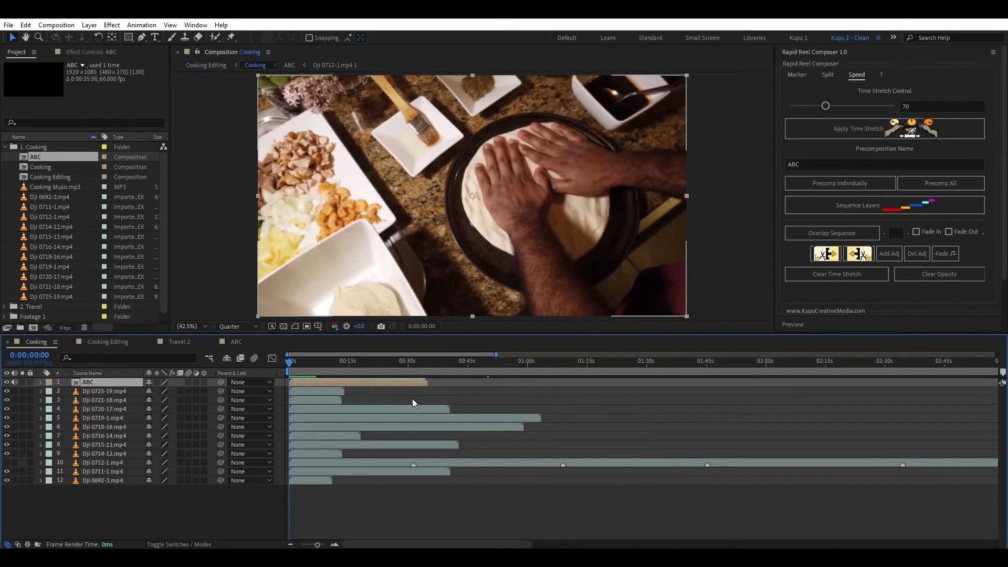
- Add five markers along the ABC layer at different moments, with the last one at 0:00:29:59
left_click_drag(295, 362, 408, 361)
key("KP_Multiply")
key("KP_Multiply")
key("KP_Multiply")
key("KP_Multiply")
- Split the ABC layer at its markers with the Lazy split, using a Lazy Duration of 3 seconds, and return to the composition start
left_click(829, 75)
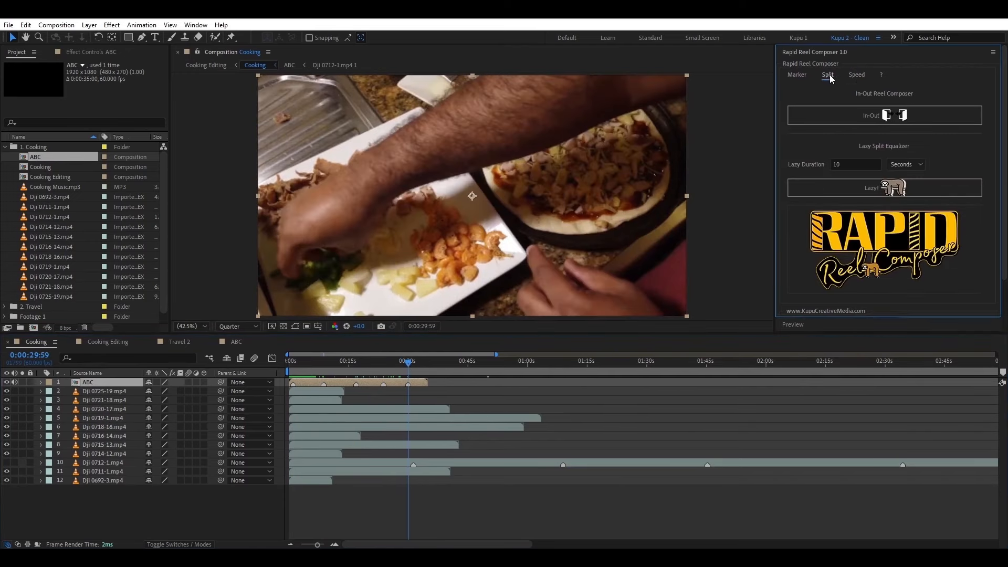
left_click(854, 163)
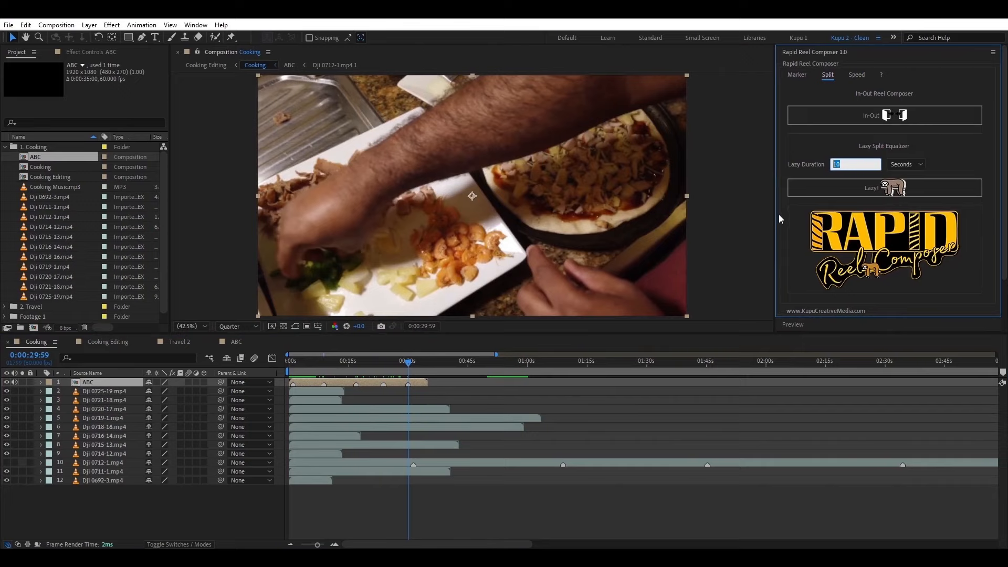
type("2")
left_click(424, 361)
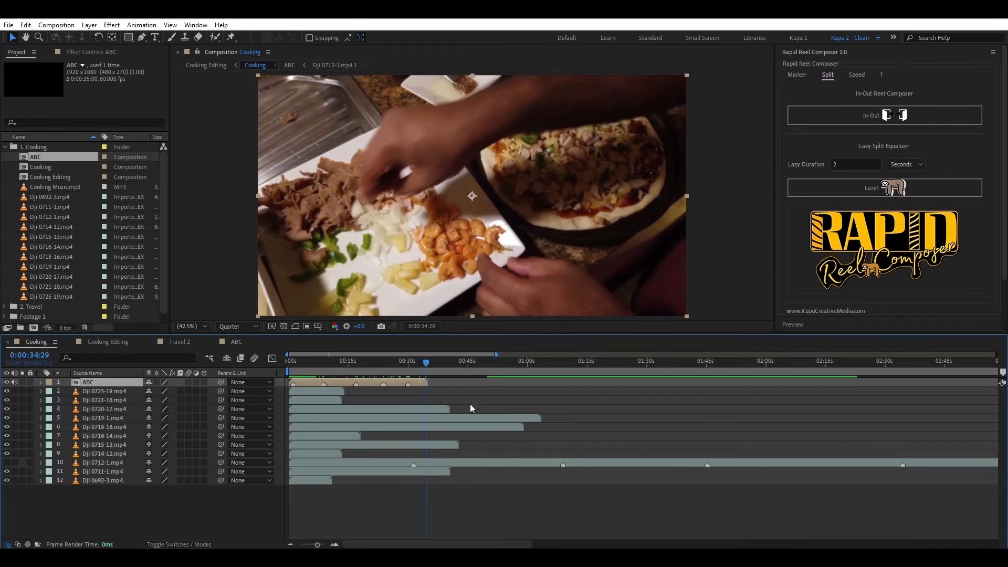
double_click(844, 164)
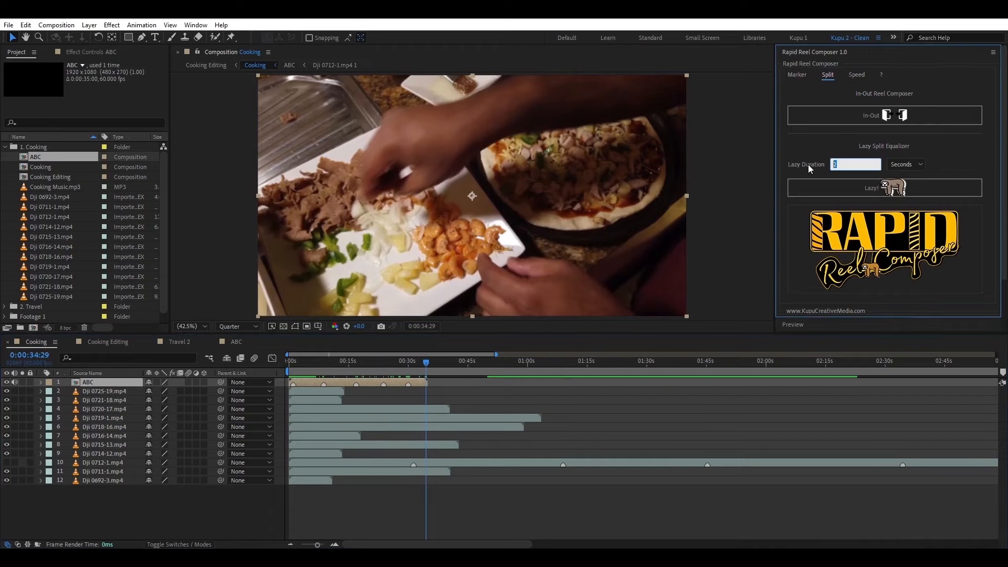
type("3")
left_click(890, 189)
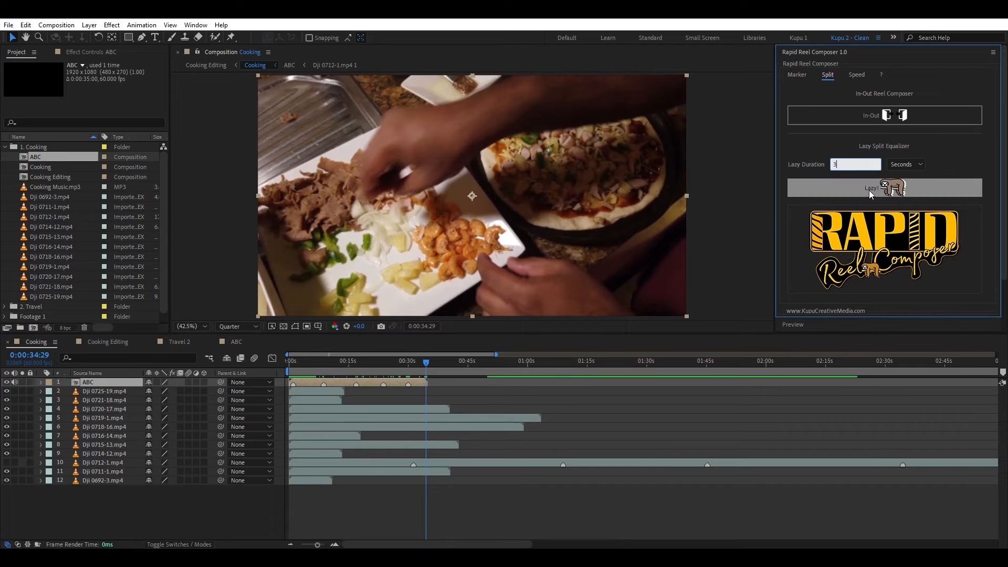
left_click(871, 187)
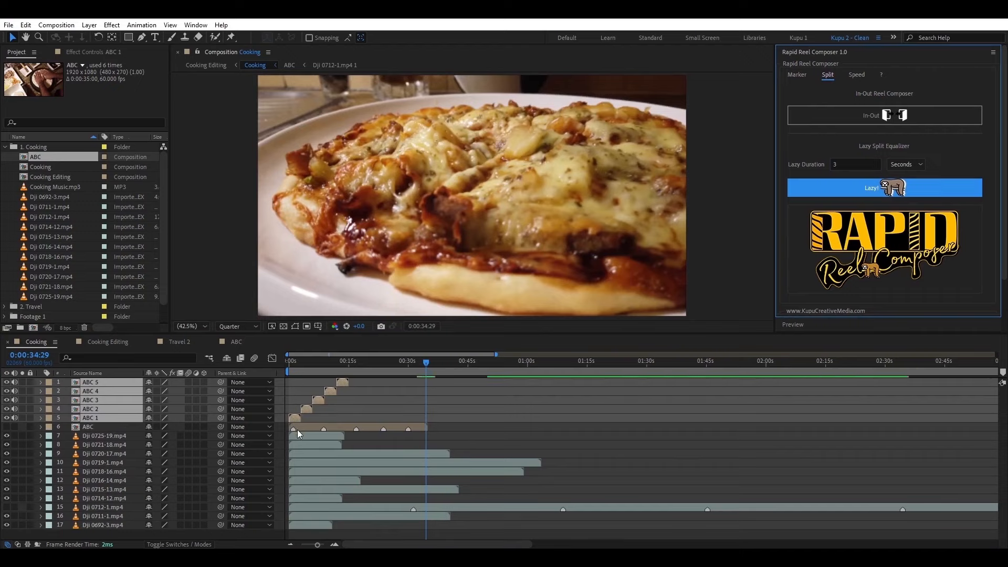
left_click(372, 419)
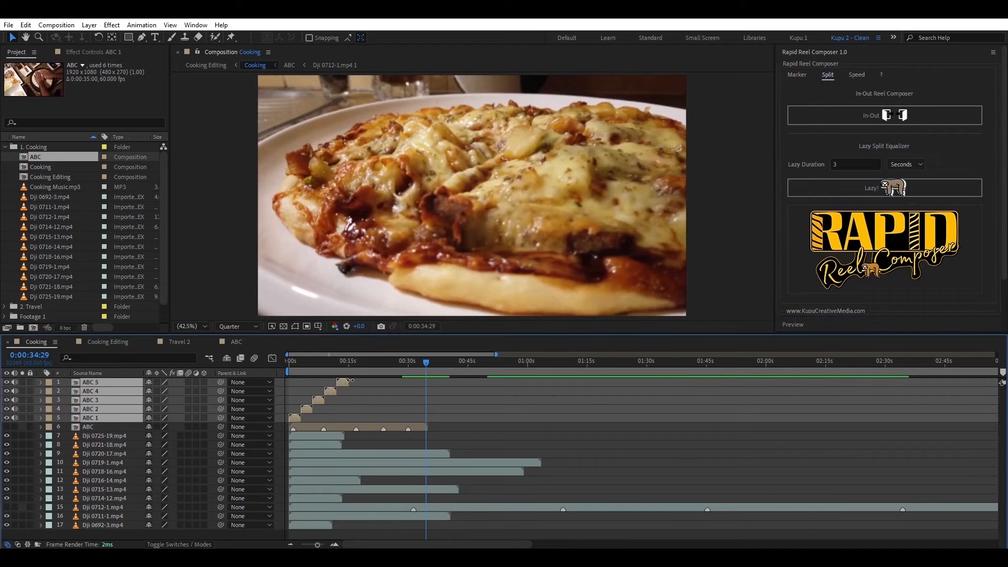
left_click_drag(294, 361, 287, 362)
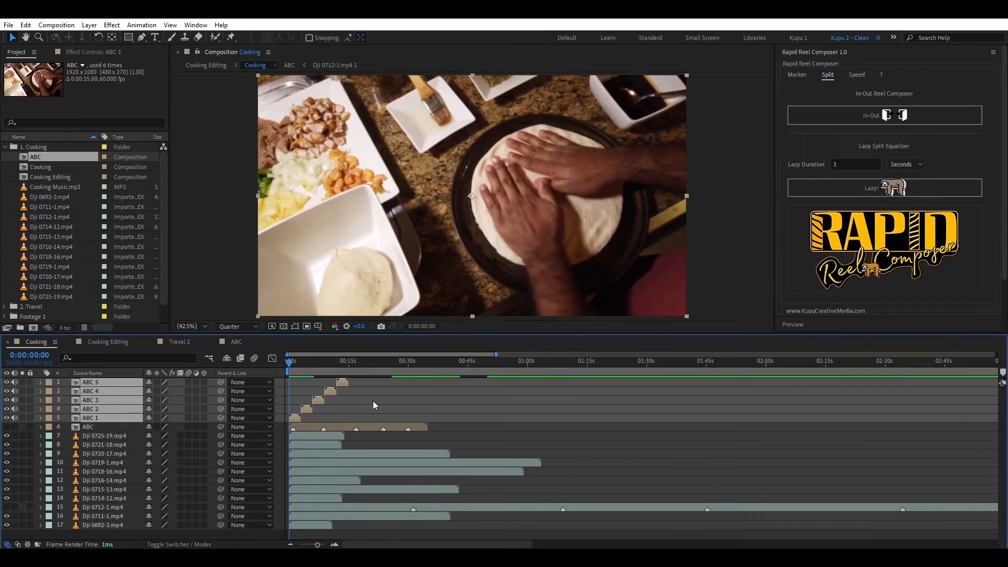
- Fit the work area to the ABC 1 segment with the script's BN function
left_click(799, 75)
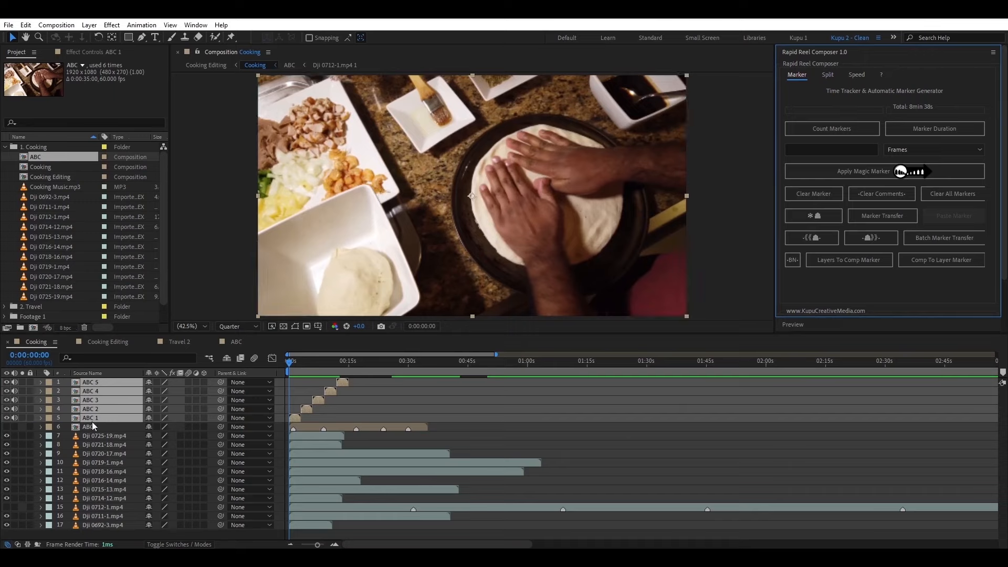
left_click(424, 418)
left_click(294, 418)
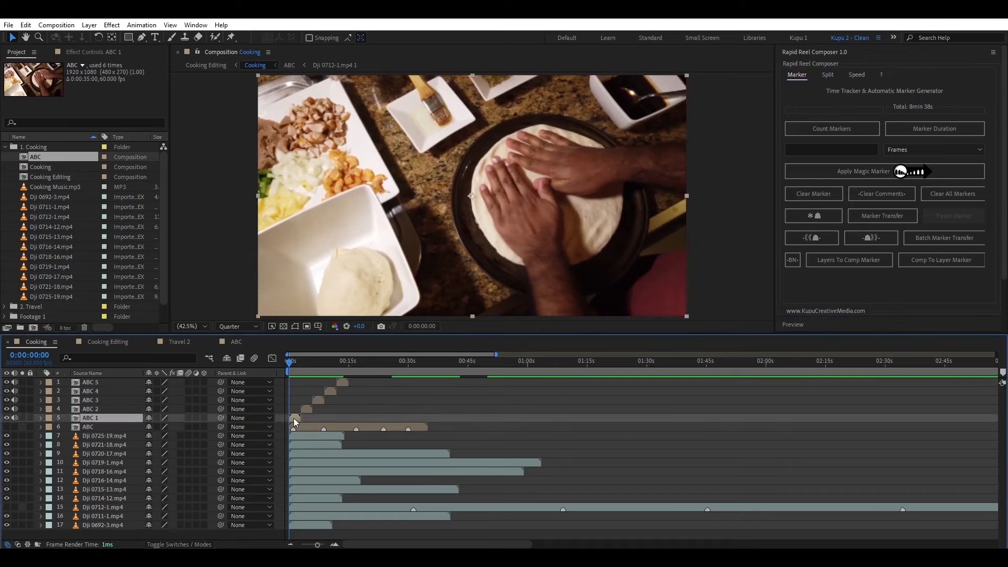
left_click(793, 260)
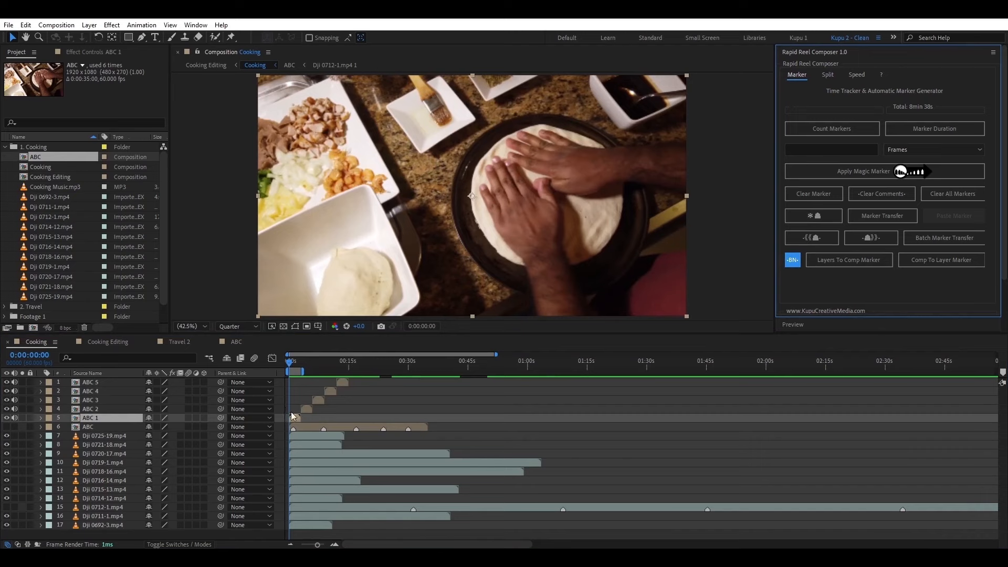
- Fit the work area to the segments ABC 1 through ABC 3 with the script's BN function
left_click(97, 401)
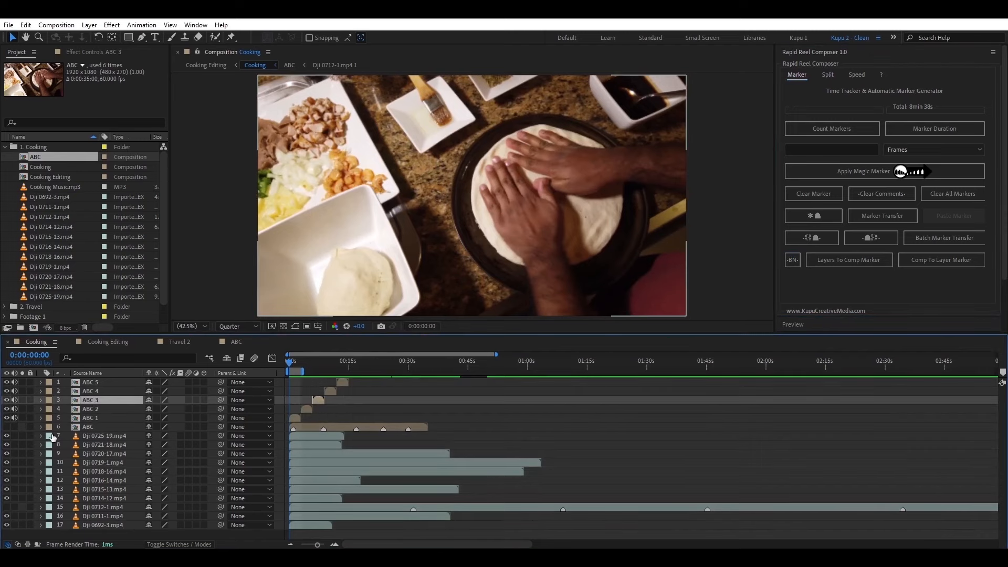
left_click(86, 427)
left_click(93, 418)
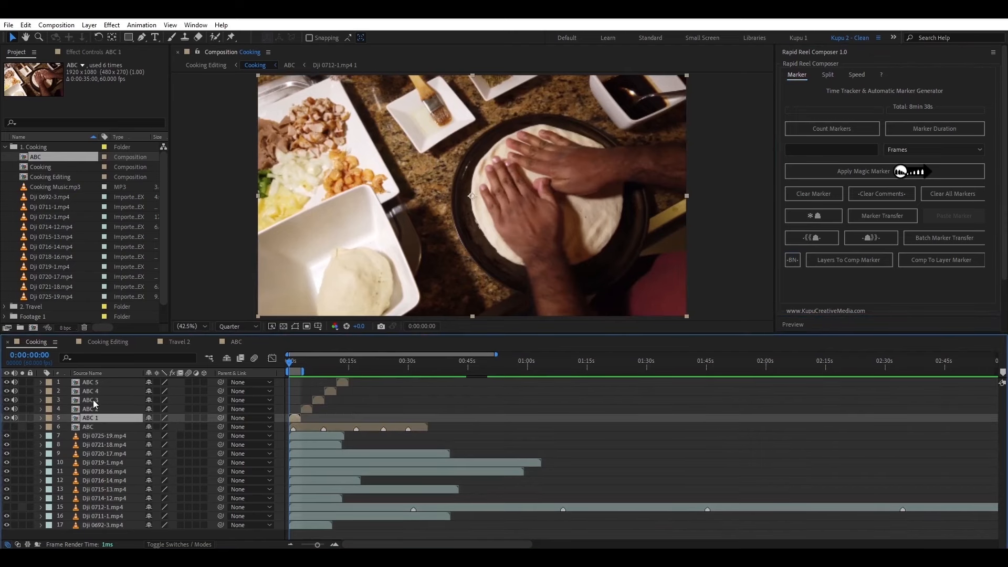
left_click(95, 401, "shift")
left_click(793, 263)
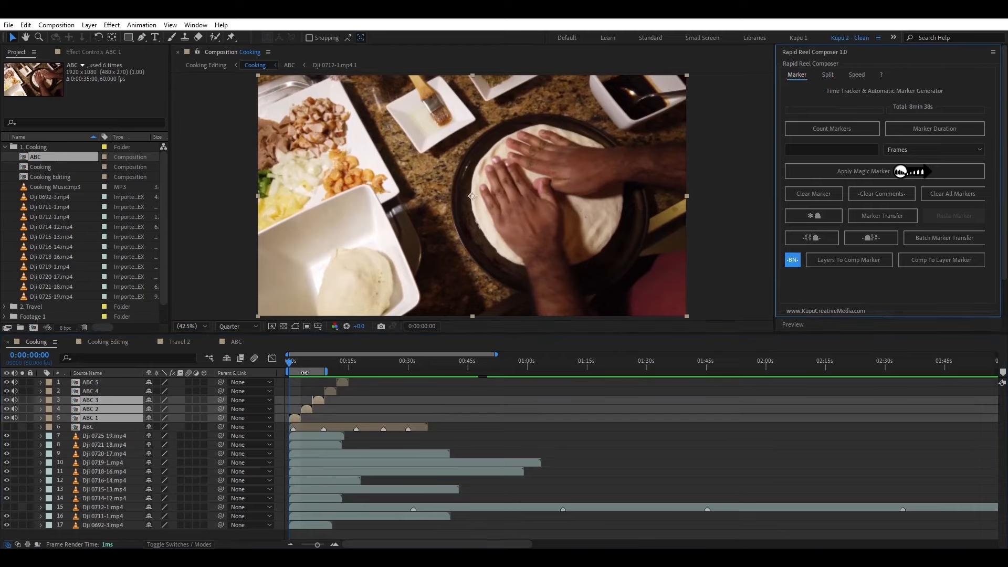
- Fit the work area to all five ABC segments with the BN function and preview that range
left_click(95, 384, "shift")
left_click(793, 260)
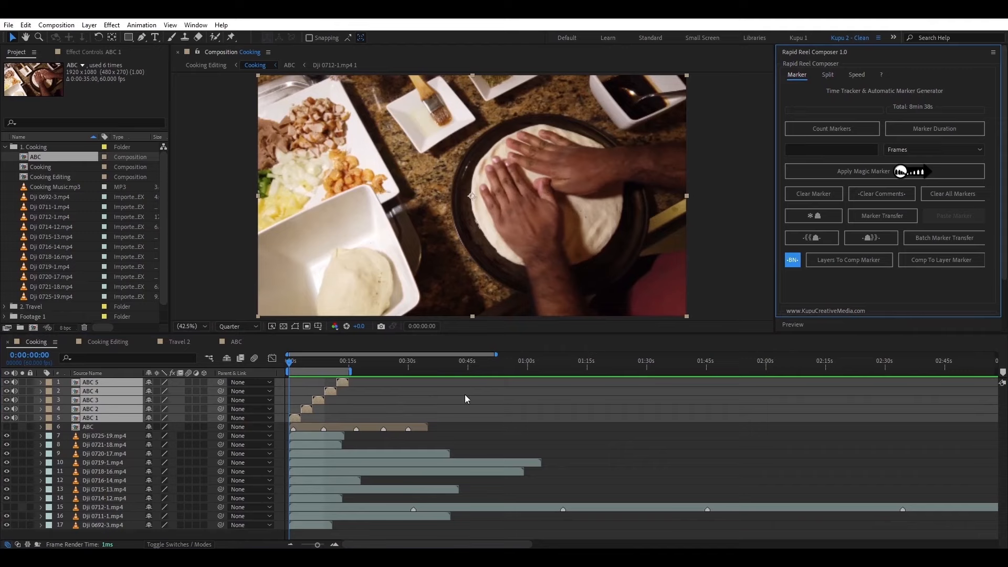
left_click(391, 413)
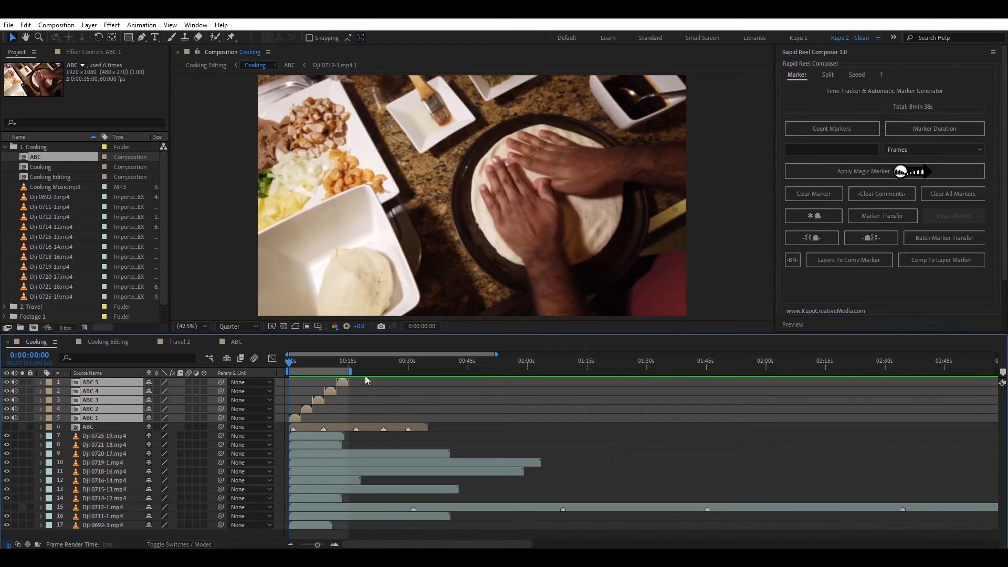
key("space")
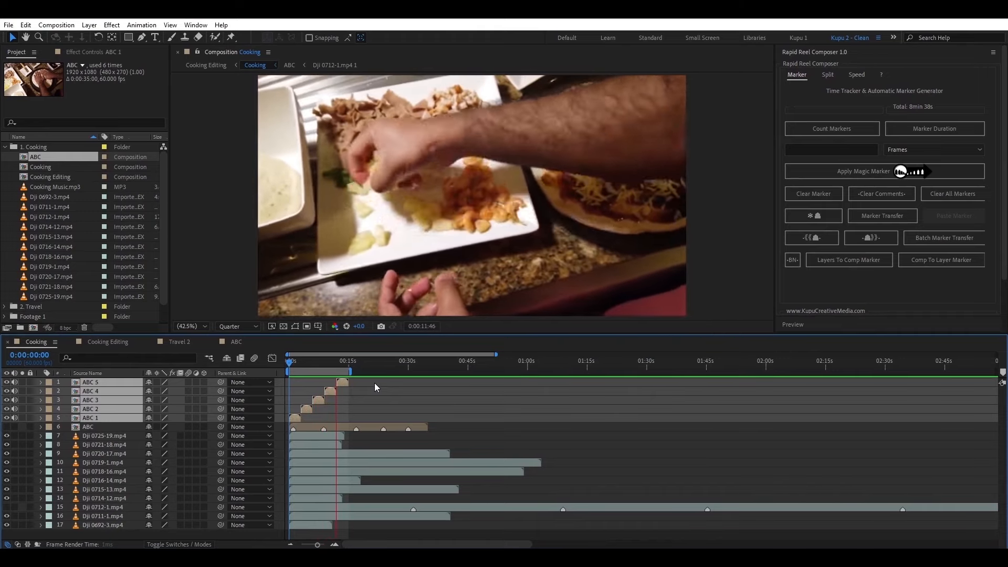
key("space")
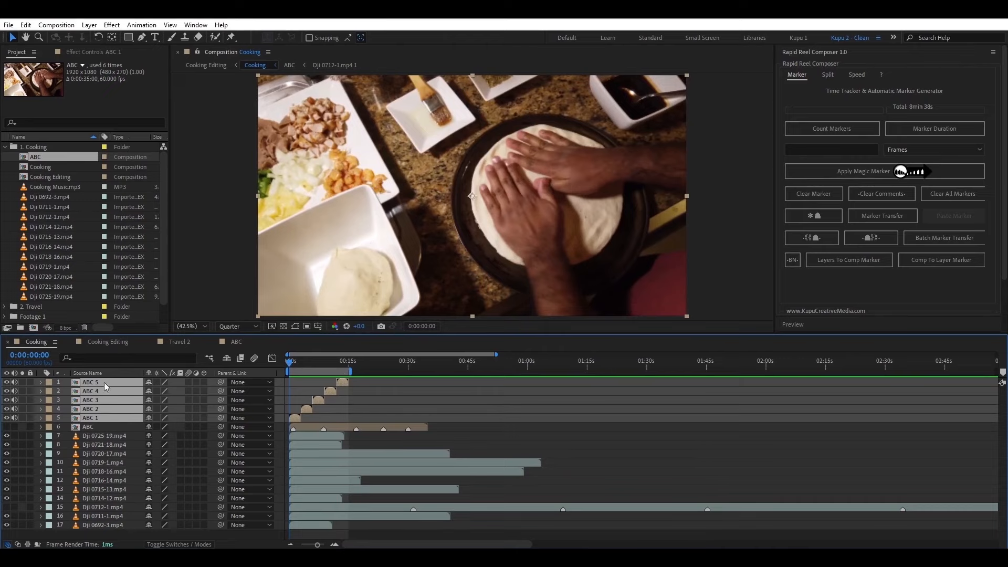
- Collapse the 1. Cooking folder in the project and select the ABC 3 layer in the timeline
left_click_drag(166, 181, 163, 216)
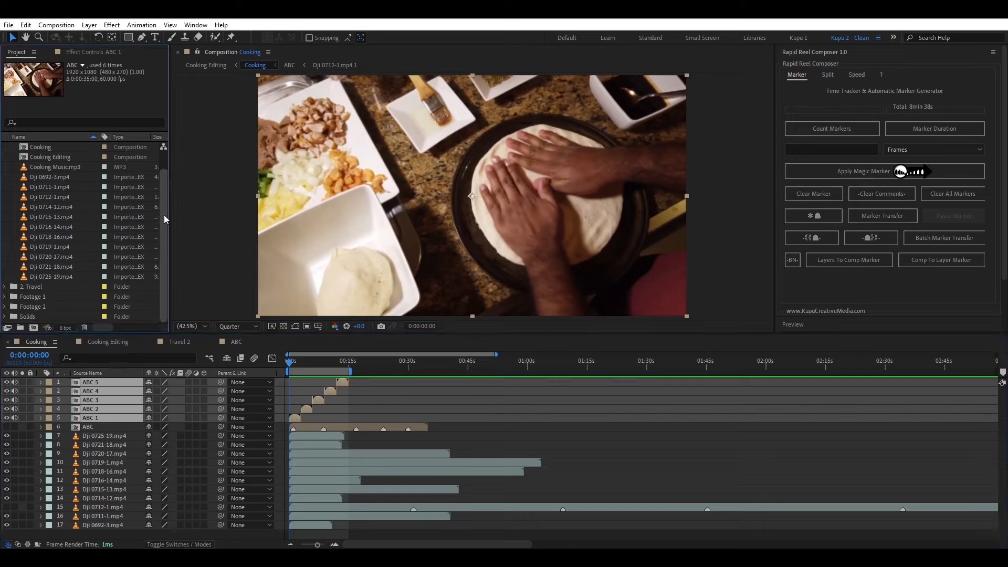
scroll(19, 166, "up", 2)
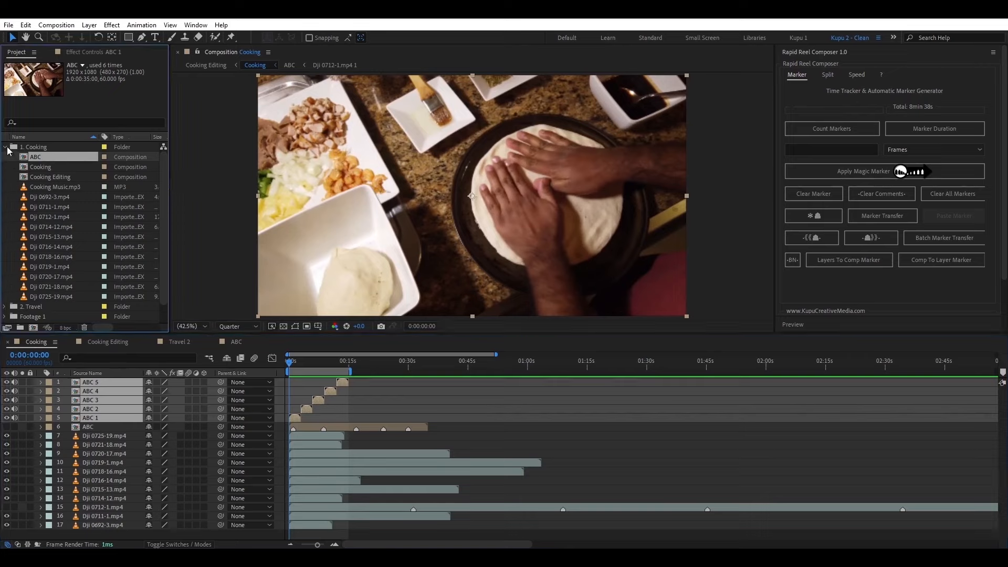
left_click(5, 147)
left_click(27, 178)
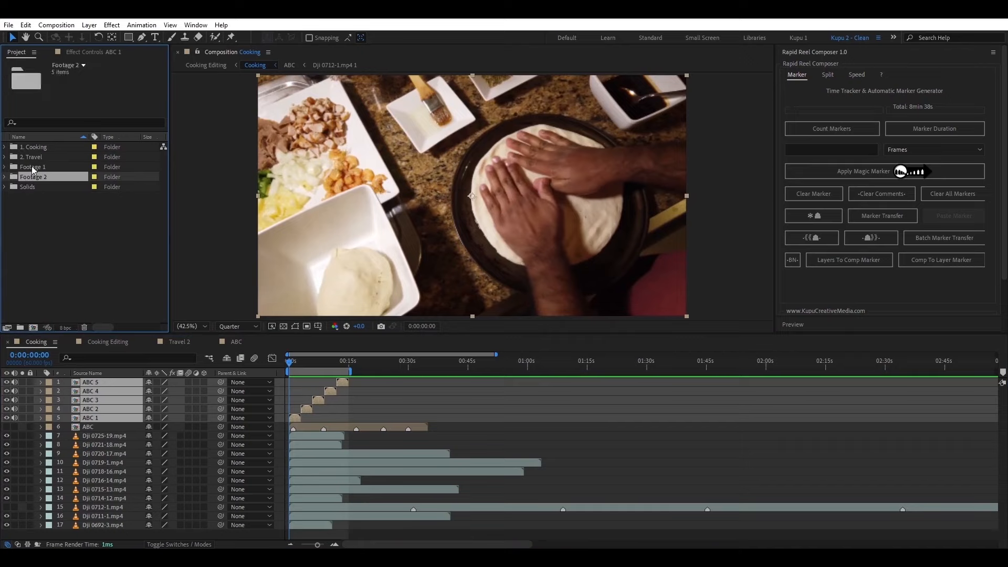
left_click(336, 428)
left_click(320, 399)
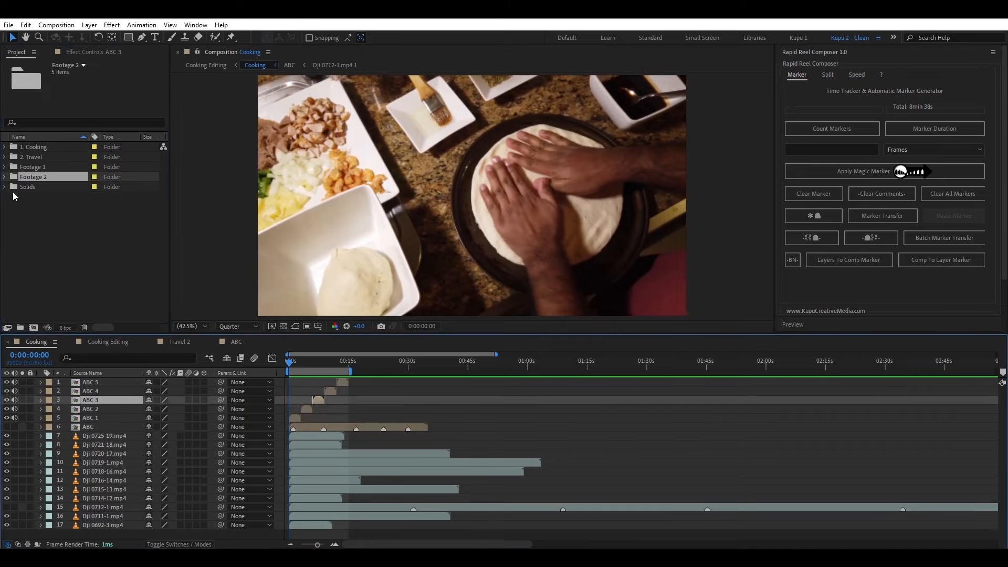
- Expand the Footage 1 and Footage 2 folders in the project and examine the compositions inside them
left_click(4, 167)
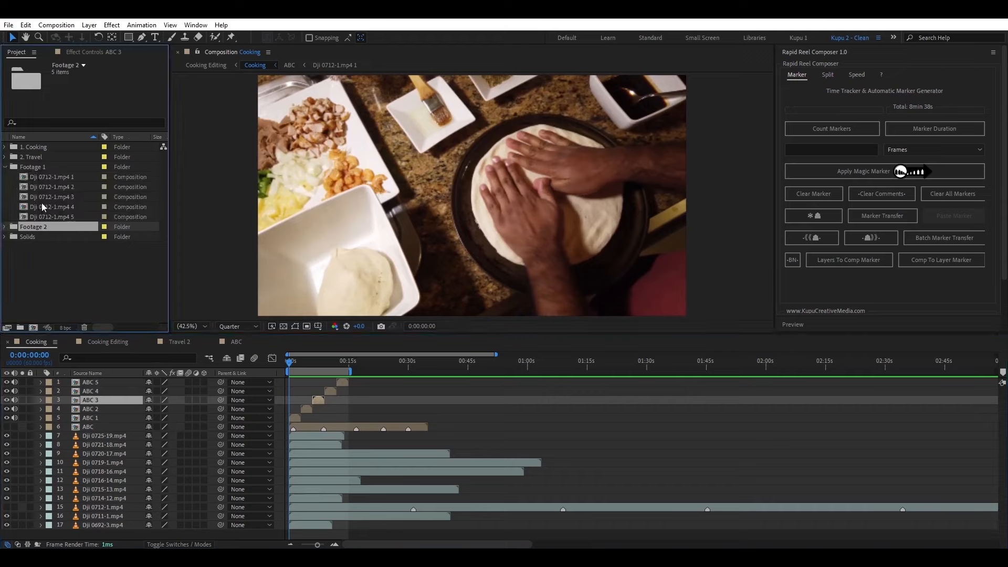
left_click(33, 168)
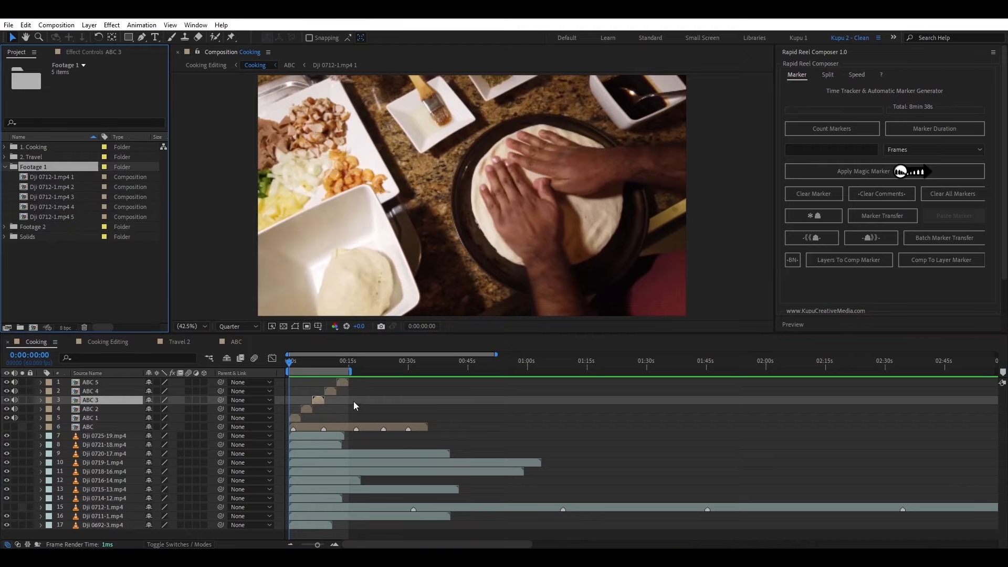
left_click(4, 227)
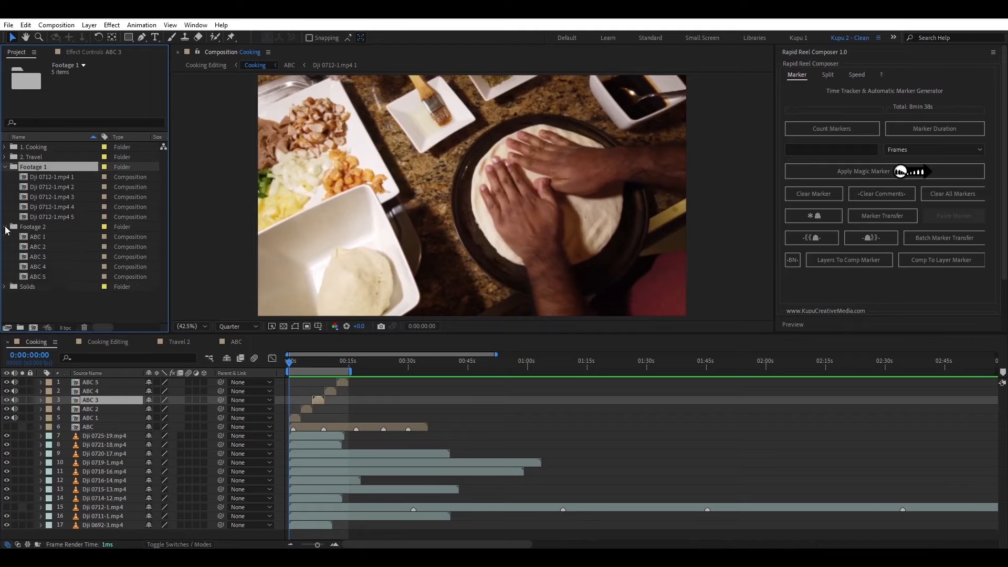
left_click(34, 228)
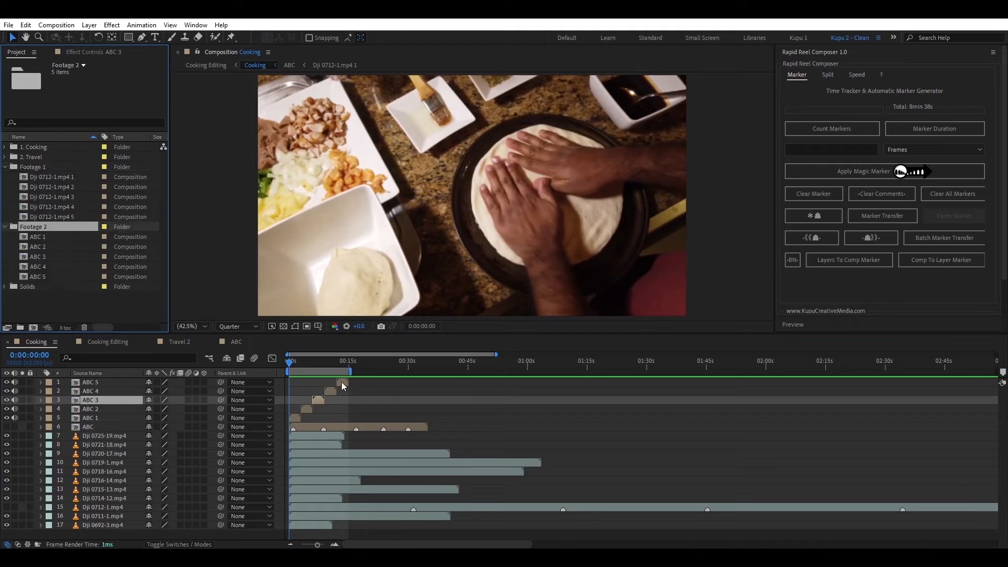
left_click(28, 169, "shift")
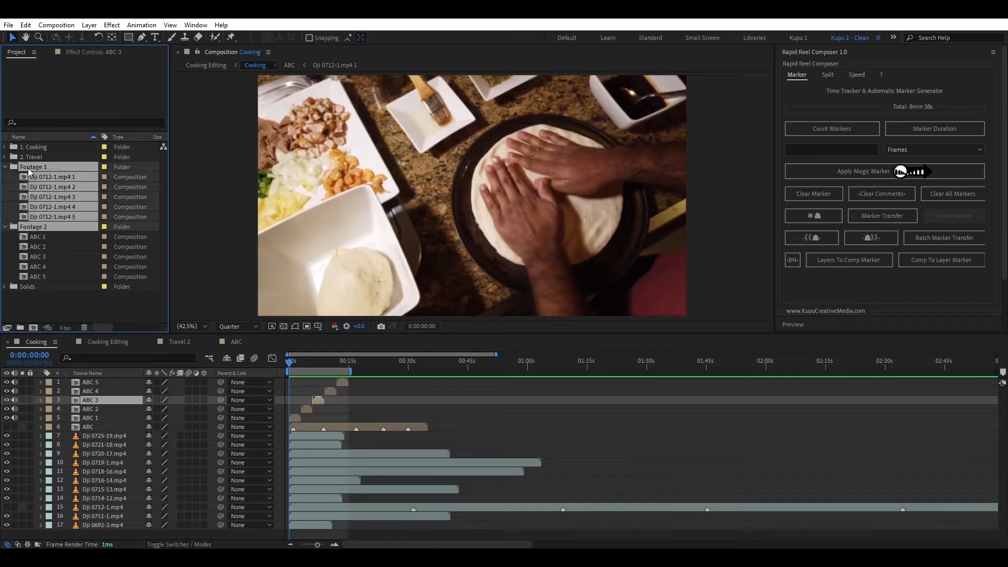
- Collapse the Footage 1 and Footage 2 folders and delete both from the project, including their contents
left_click(5, 176)
left_click(5, 167)
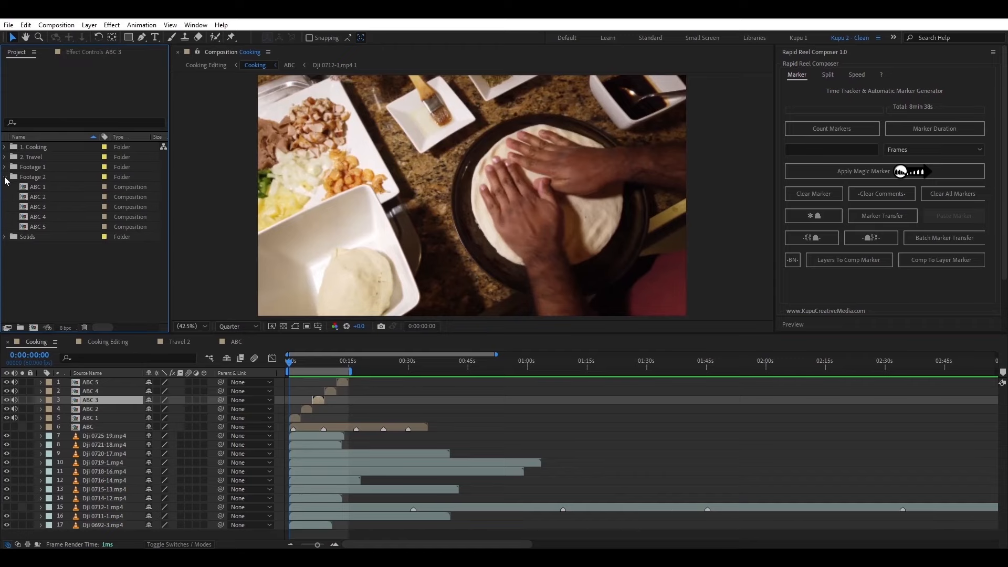
left_click(5, 177)
left_click(23, 167)
left_click(25, 176, "shift")
key("Delete")
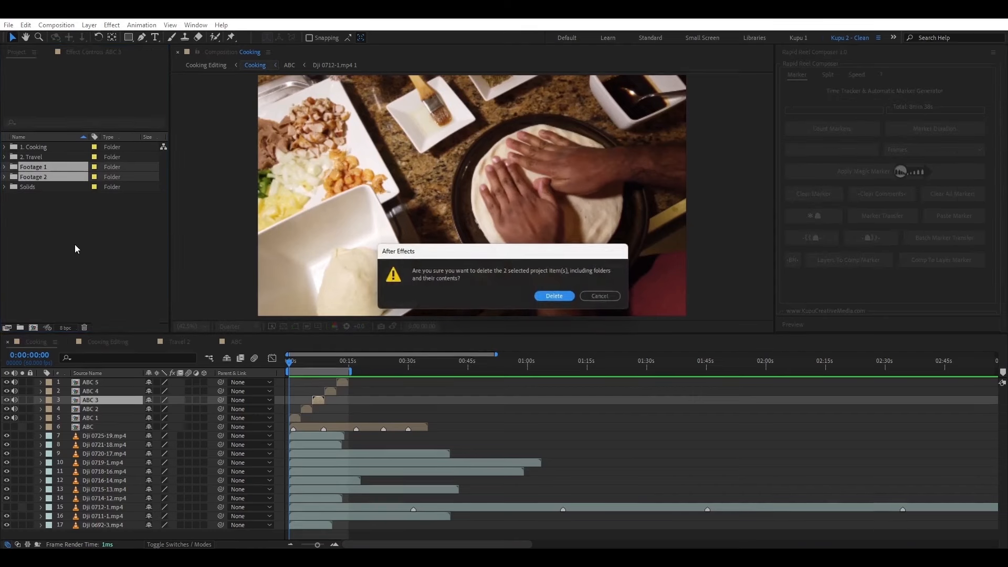
left_click(549, 299)
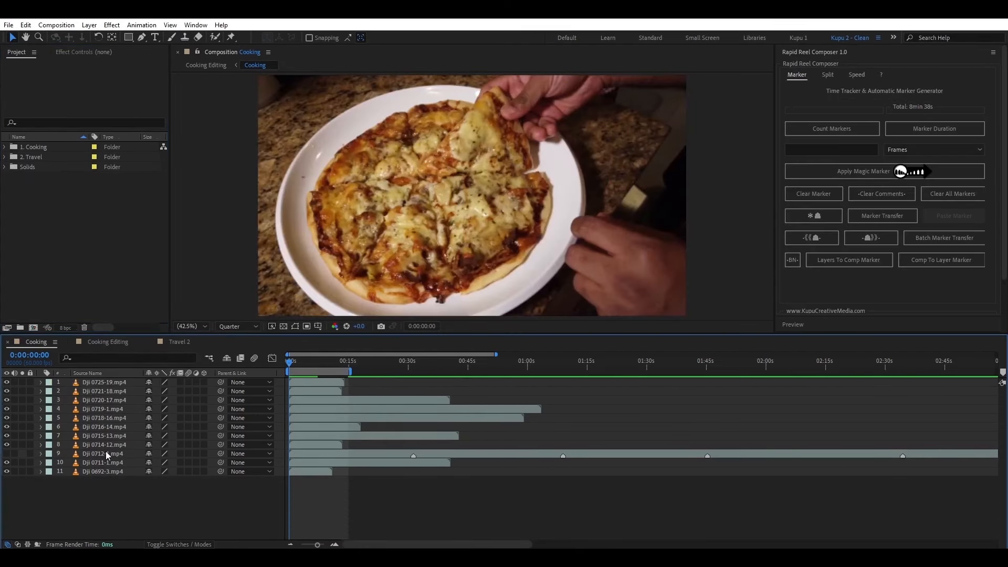
- Turn on the visibility of the Dji 0712-1.mp4 layer and show the full duration of the Cooking timeline
left_click(105, 455)
left_click(6, 454)
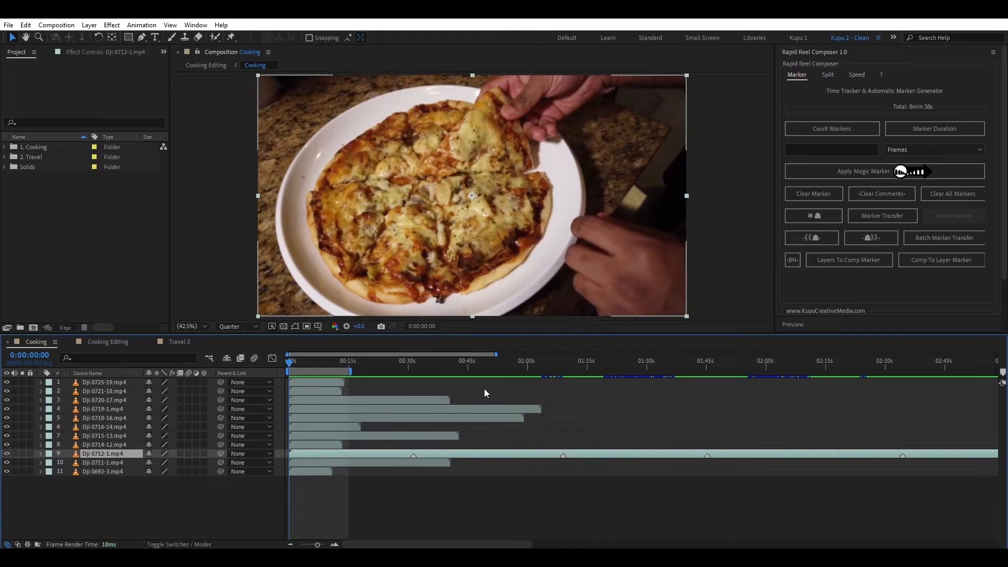
left_click_drag(495, 354, 996, 355)
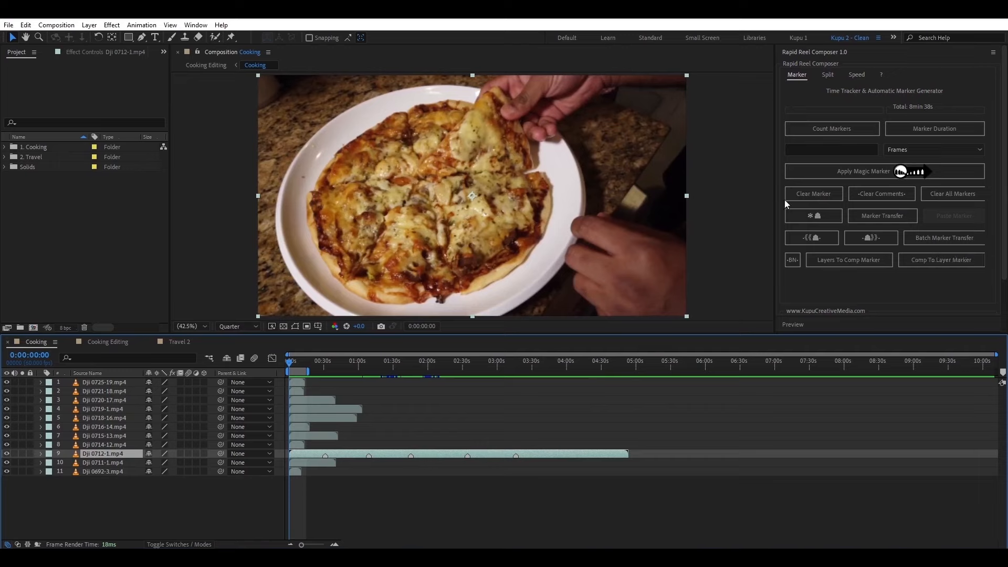
- Add a native layer marker to Dji 0712-1.mp4 at 0:03:40:13
left_click(544, 368)
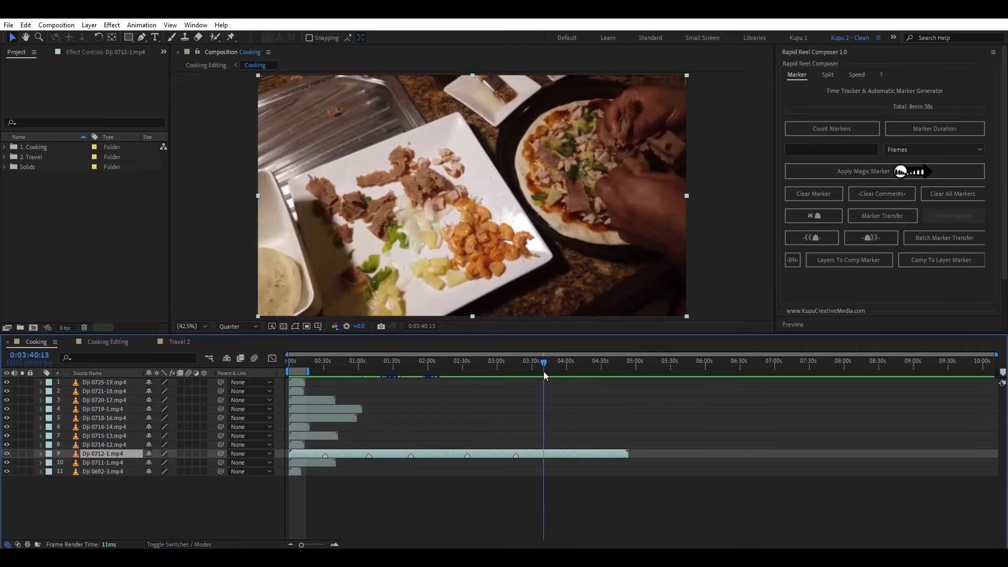
left_click(565, 490)
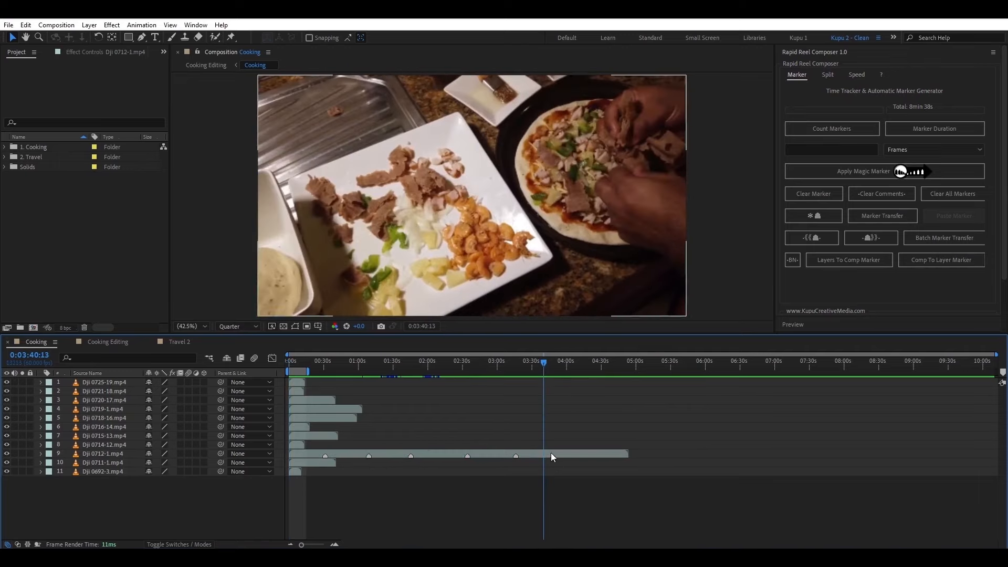
left_click(551, 454)
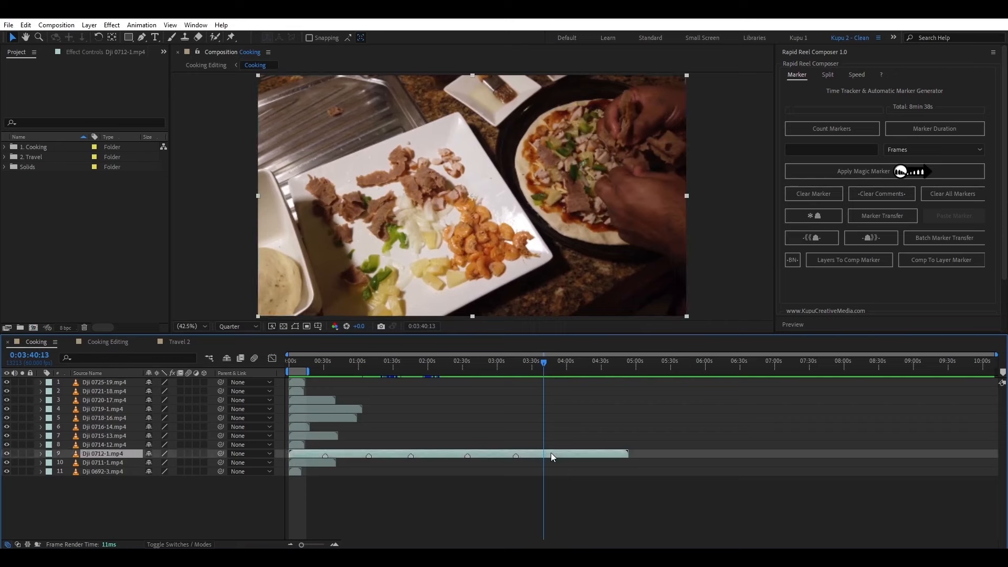
right_click(542, 453)
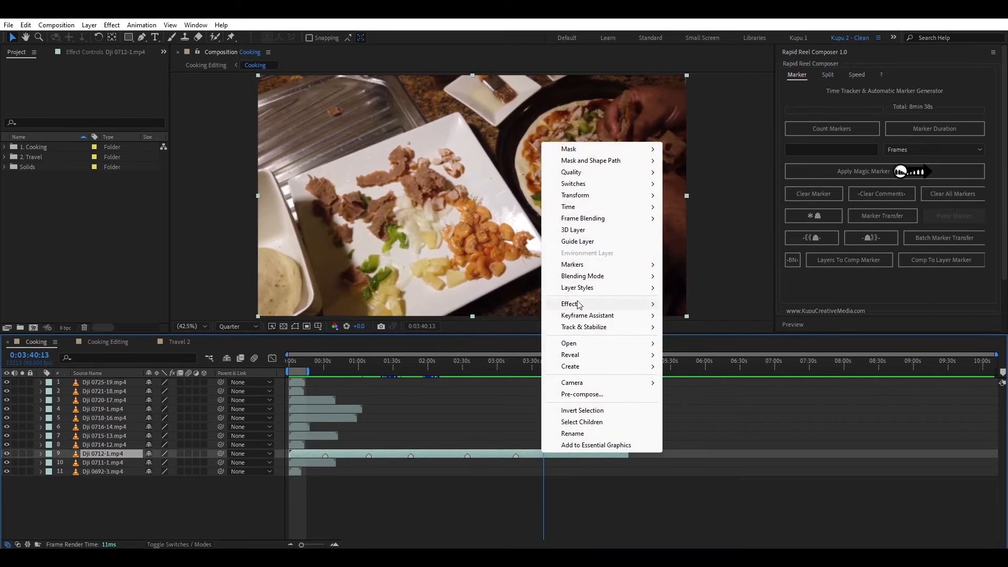
mouse_move(586, 267)
left_click(693, 265)
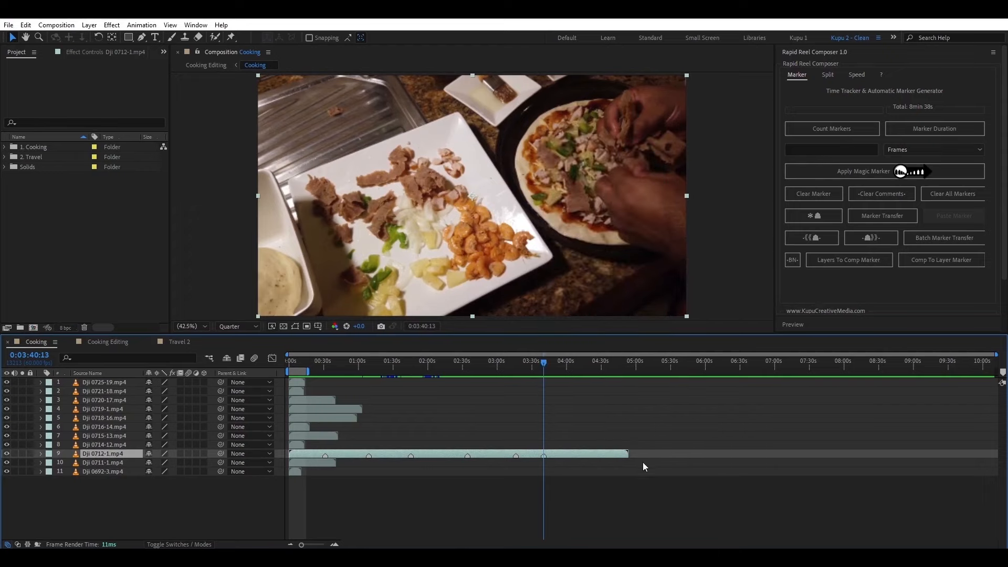
- Add two more markers to Dji 0712-1.mp4 with the script's add-marker function, at 0:04:02:00 and about 0:04:24
left_click(570, 362)
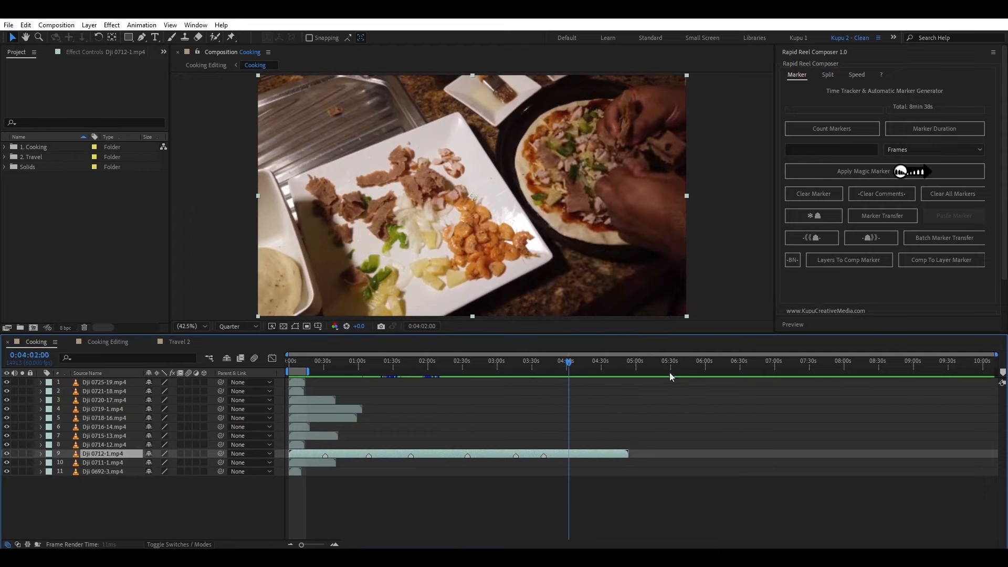
left_click(812, 215)
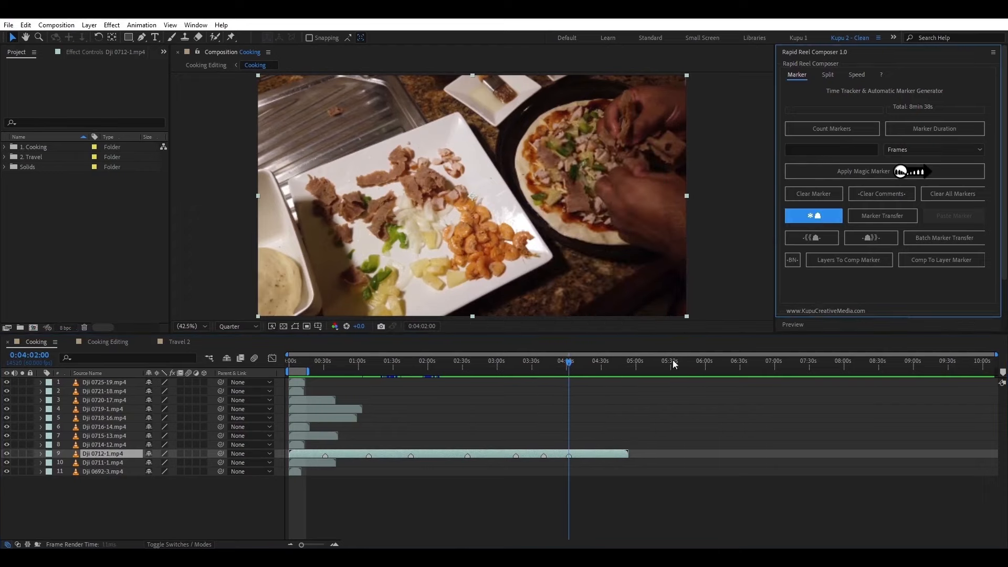
left_click(595, 363)
left_click(836, 215)
left_click_drag(610, 362, 617, 363)
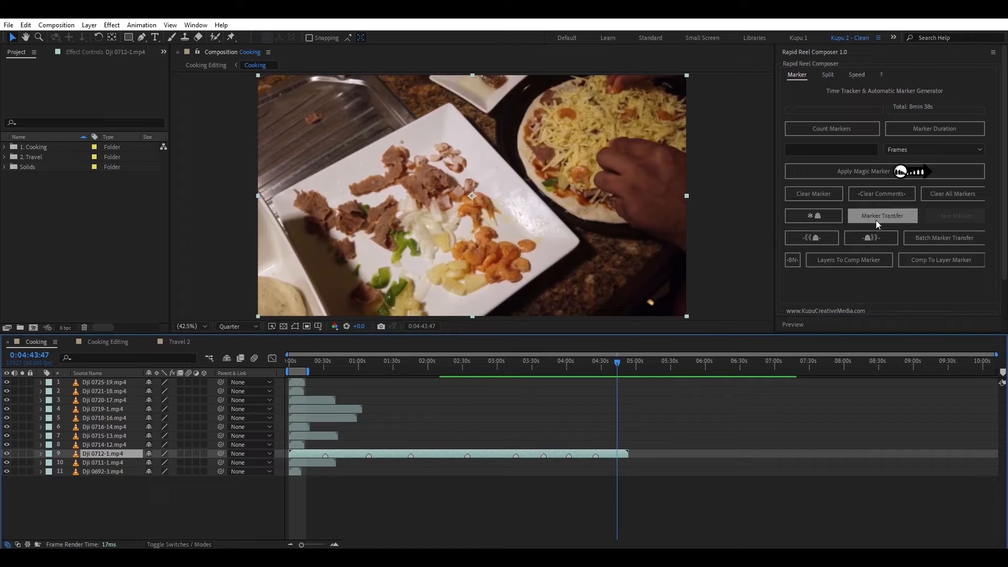
- Clear all markers from Dji 0712-1.mp4 and arrange all eleven clips end to end with the script's Sequence Layers function
left_click(943, 195)
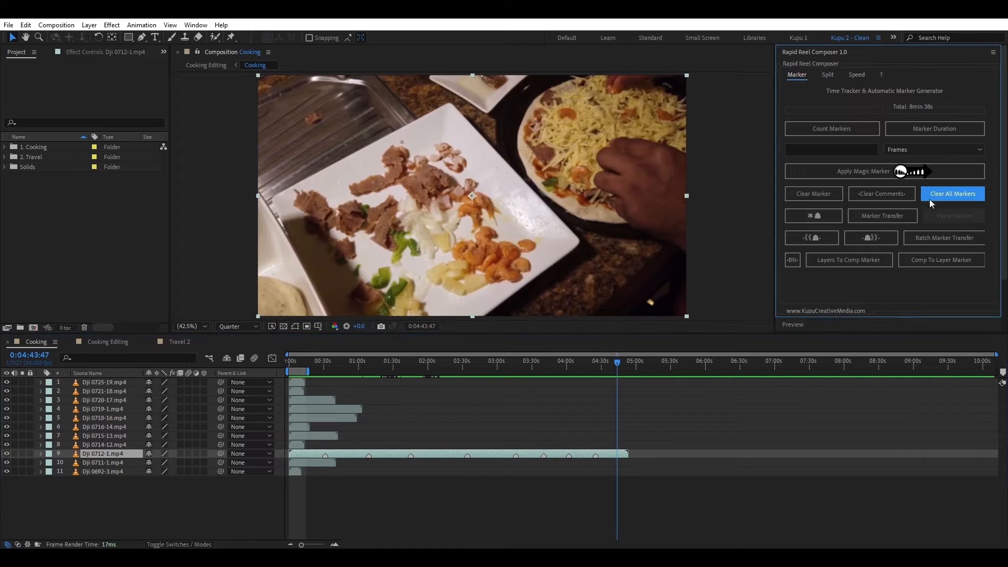
left_click(98, 472)
left_click(103, 383, "shift")
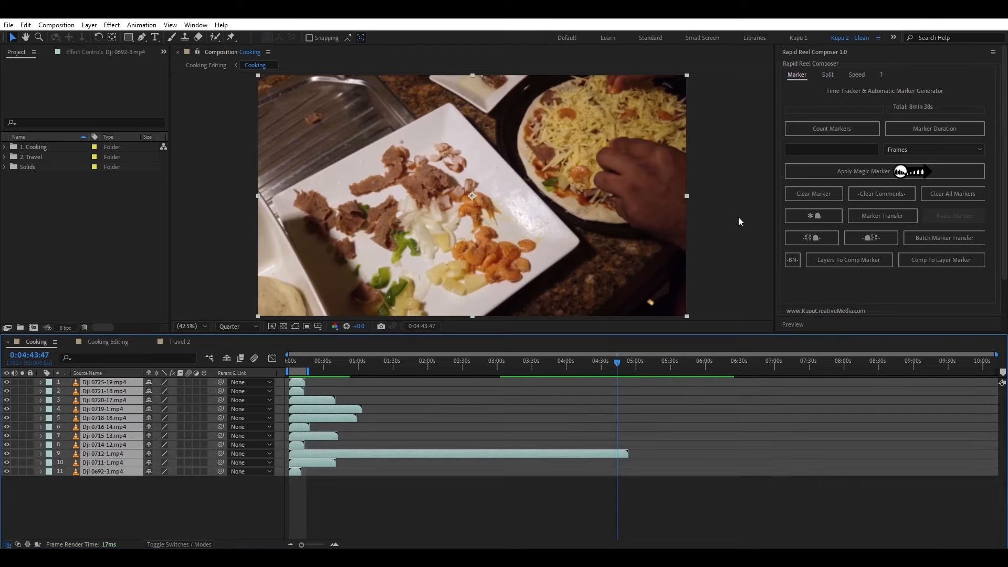
left_click(856, 75)
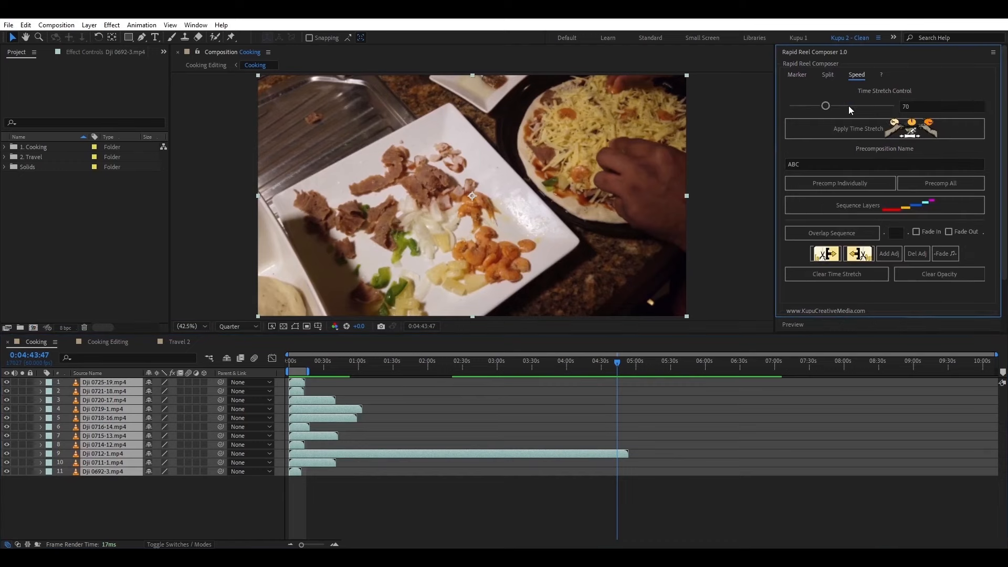
left_click(859, 206)
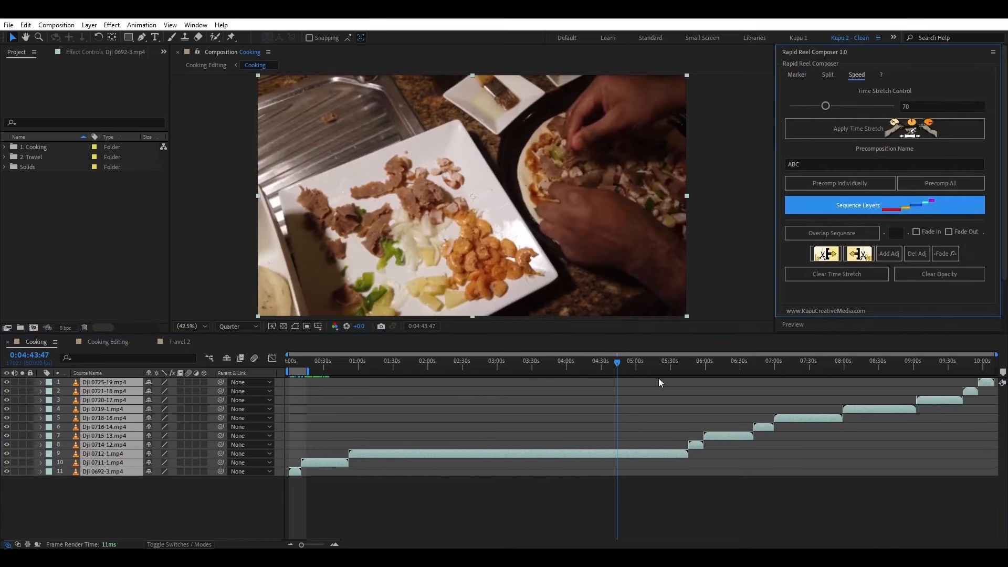
left_click(995, 363)
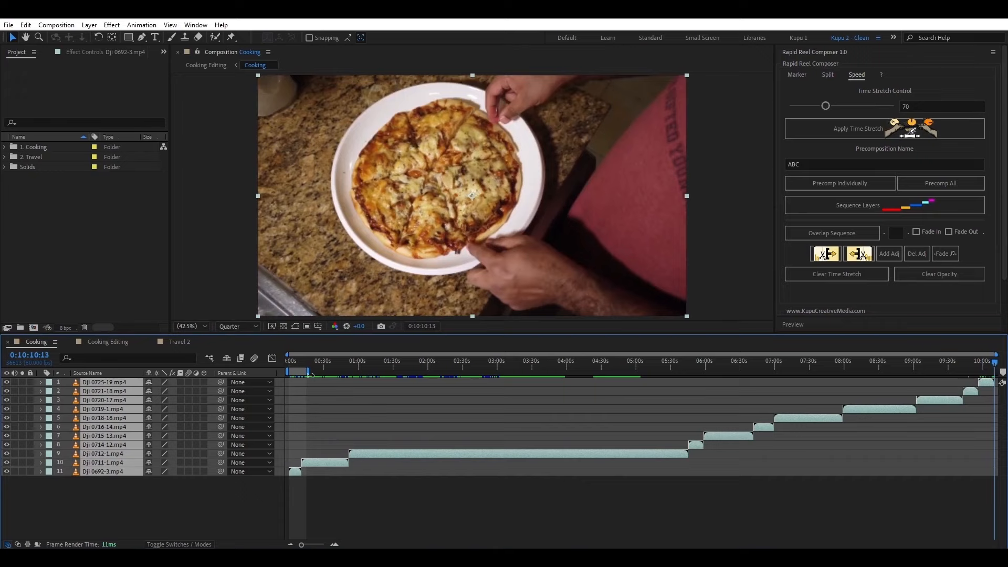
- Compare the sequenced clips in the Cooking composition with the nested Cooking layers in the Cooking Editing composition
left_click(116, 512)
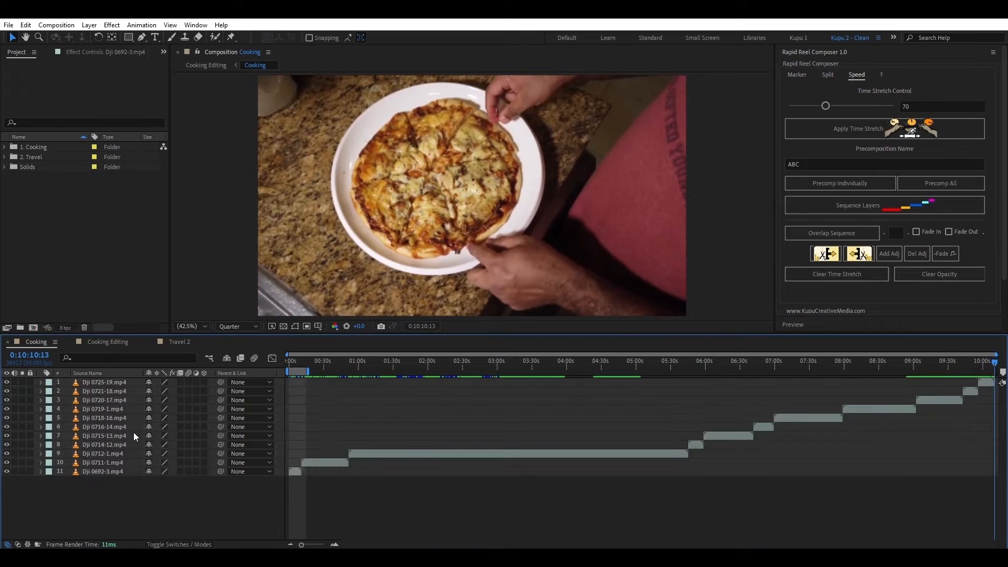
left_click(92, 471)
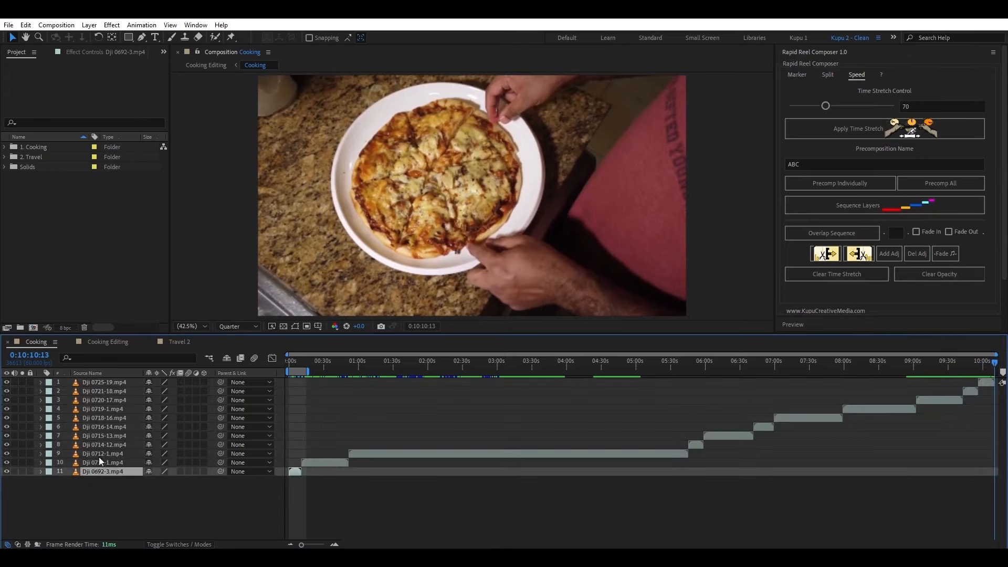
left_click(103, 341)
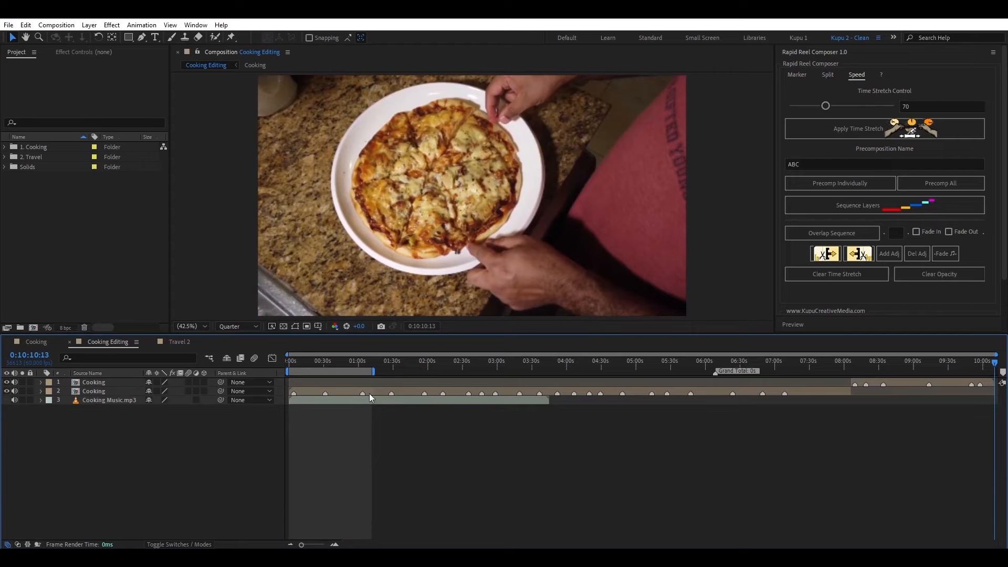
left_click(36, 342)
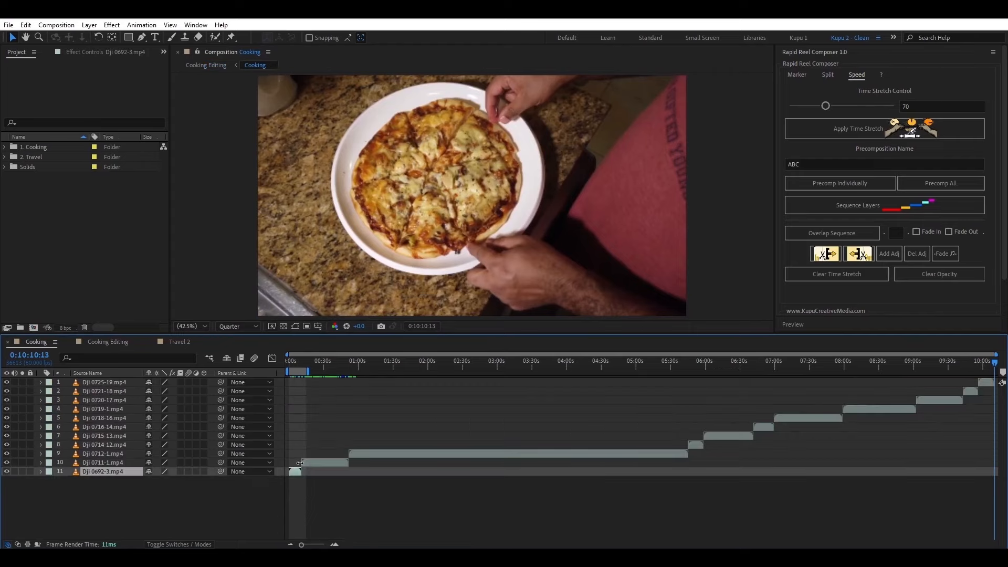
- In Cooking Editing, copy the markers of the lower Cooking layer to the composition with the Layers To Comp Marker function
left_click(105, 342)
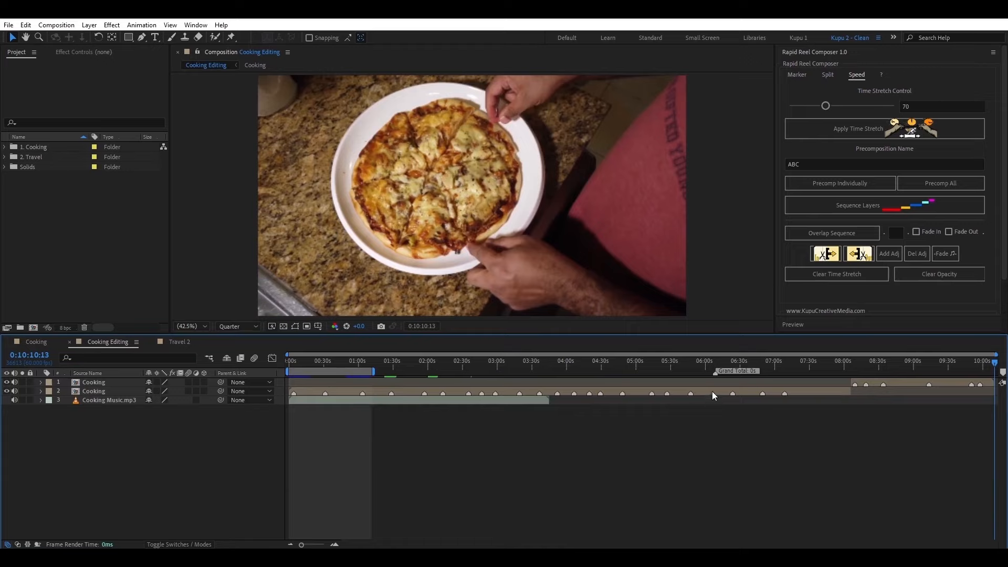
left_click(96, 390)
left_click(100, 383, "shift")
left_click(109, 419)
left_click(97, 392)
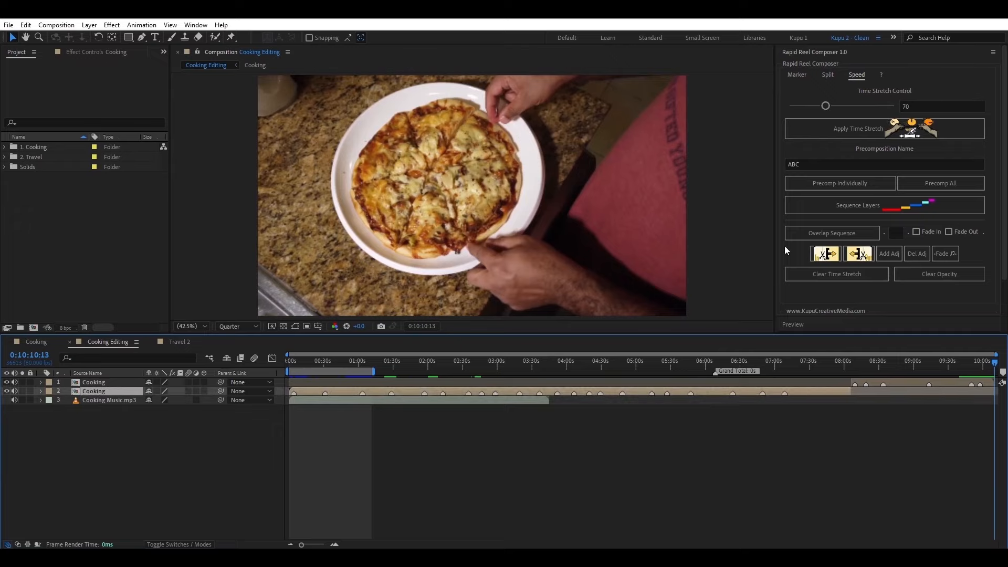
left_click(798, 76)
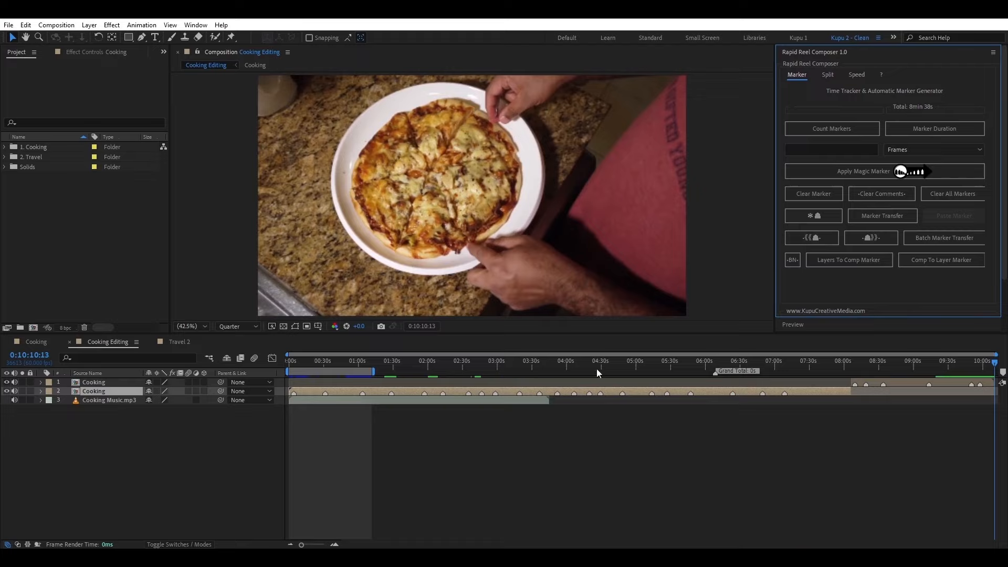
left_click(865, 263)
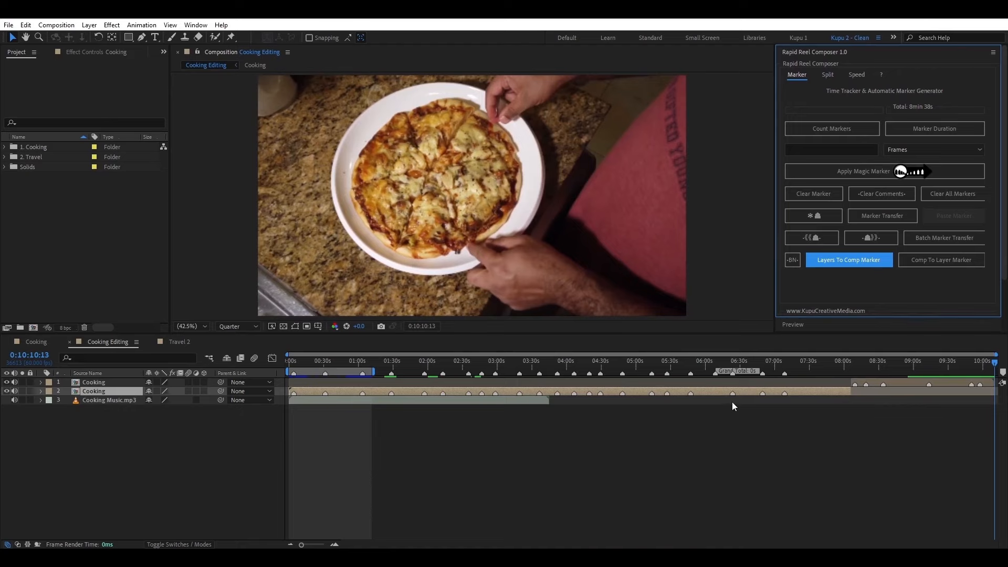
- Create a 1920 x 1080 px solid below the Cooking Music.mp3 layer and copy the composition markers onto it with Comp To Layer Marker
right_click(78, 455)
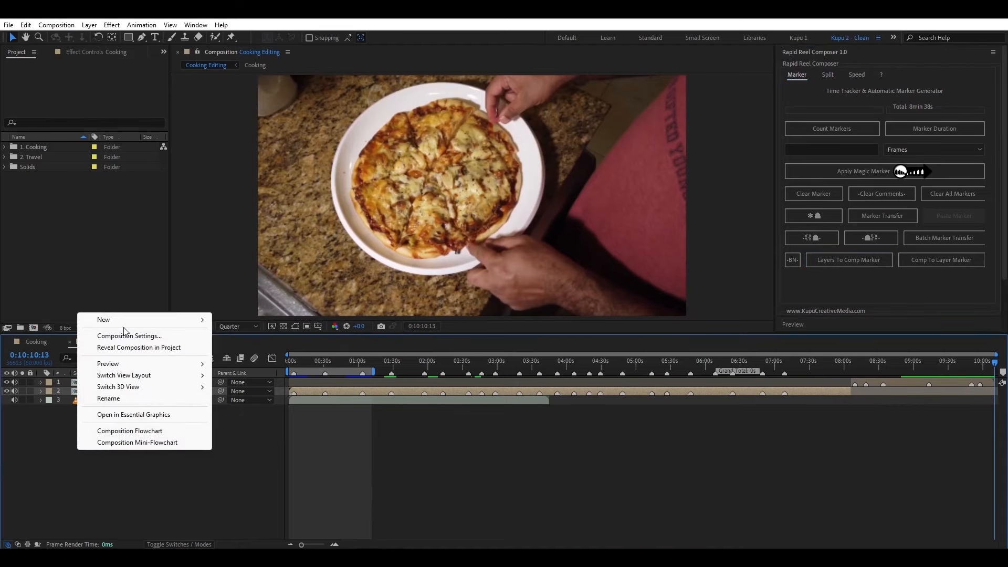
mouse_move(124, 322)
left_click(237, 347)
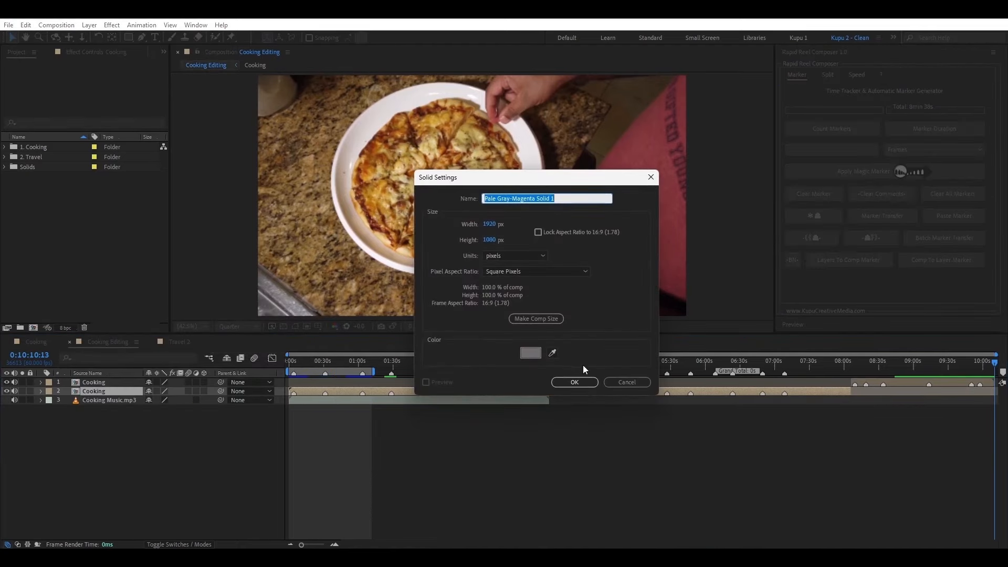
left_click(574, 380)
left_click_drag(109, 425, 133, 474)
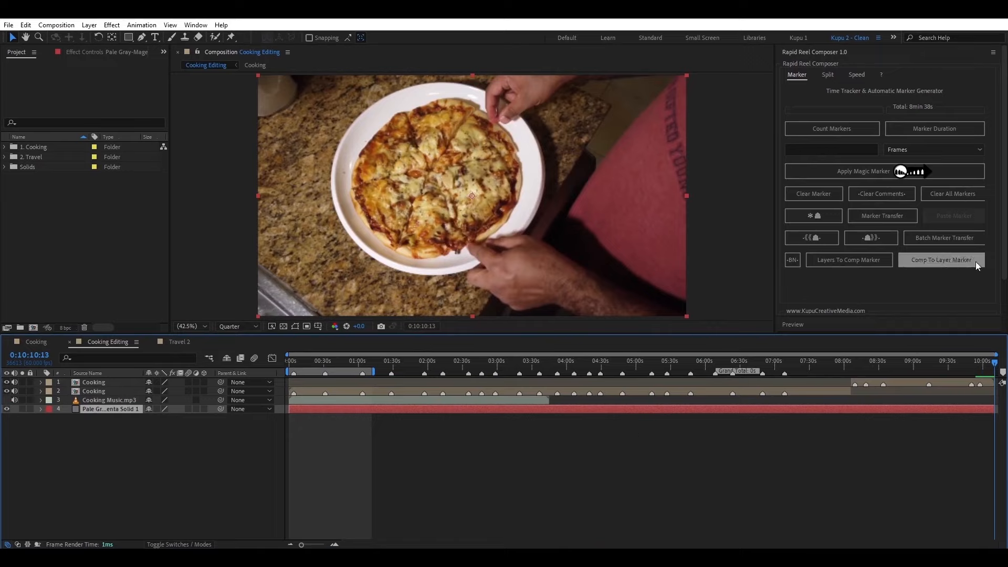
left_click(951, 260)
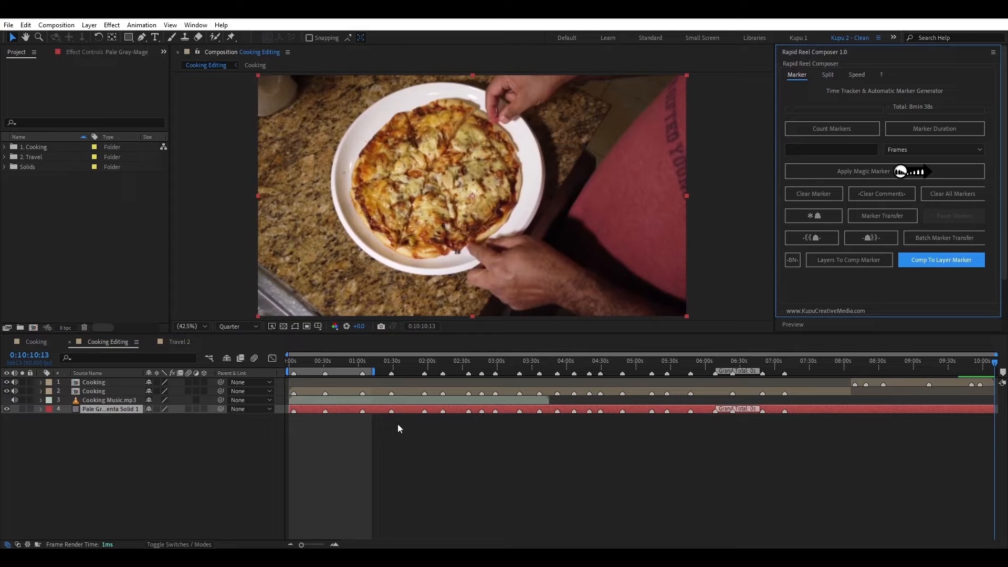
- Delete the solid layer and all composition markers from the Cooking Editing composition
left_click(36, 342)
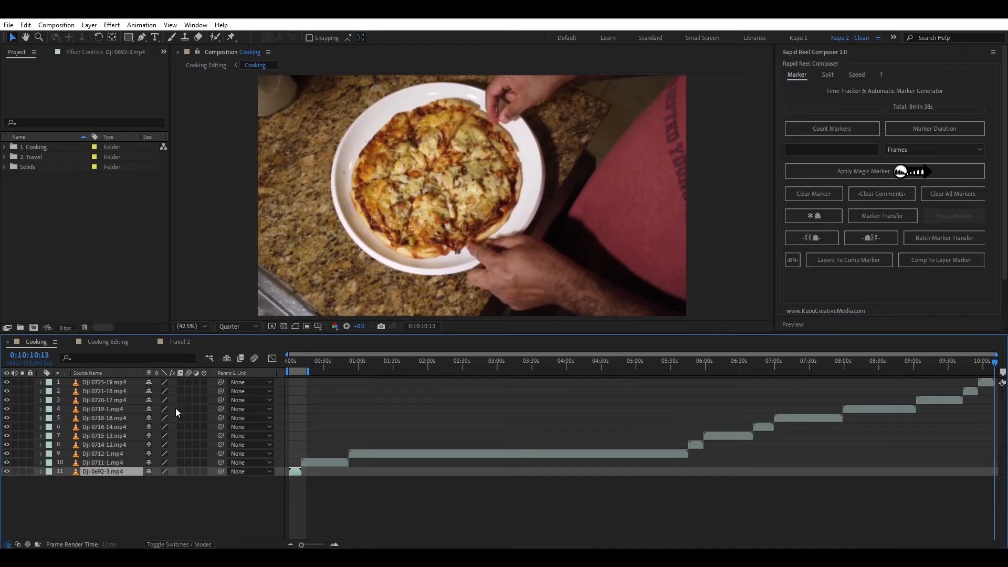
left_click(112, 341)
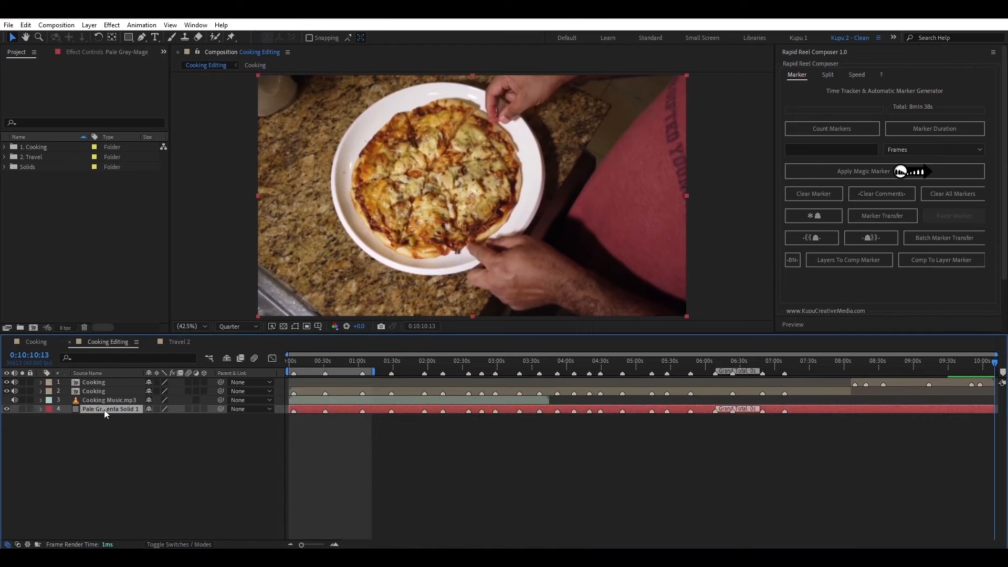
key("Delete")
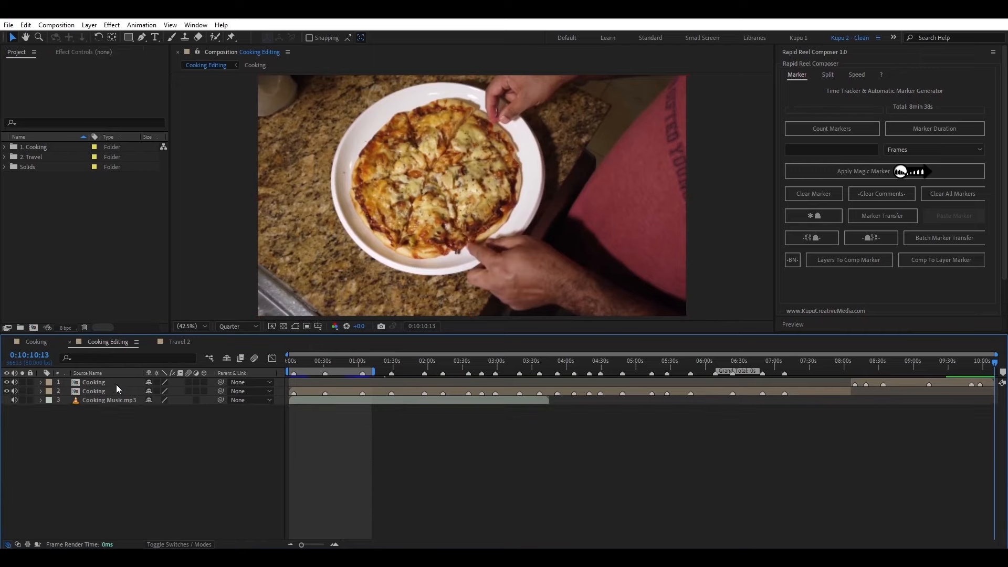
right_click(325, 373)
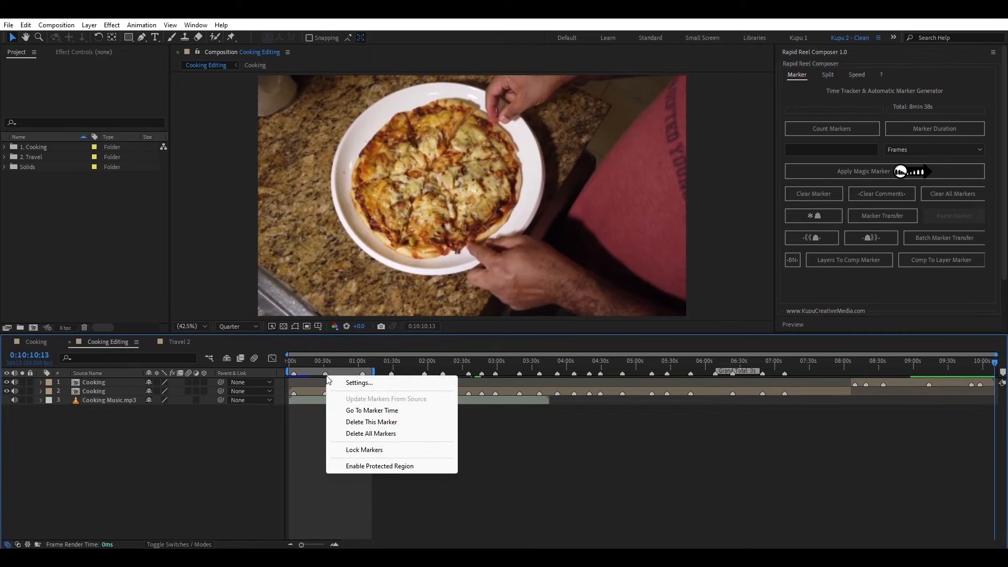
left_click(362, 433)
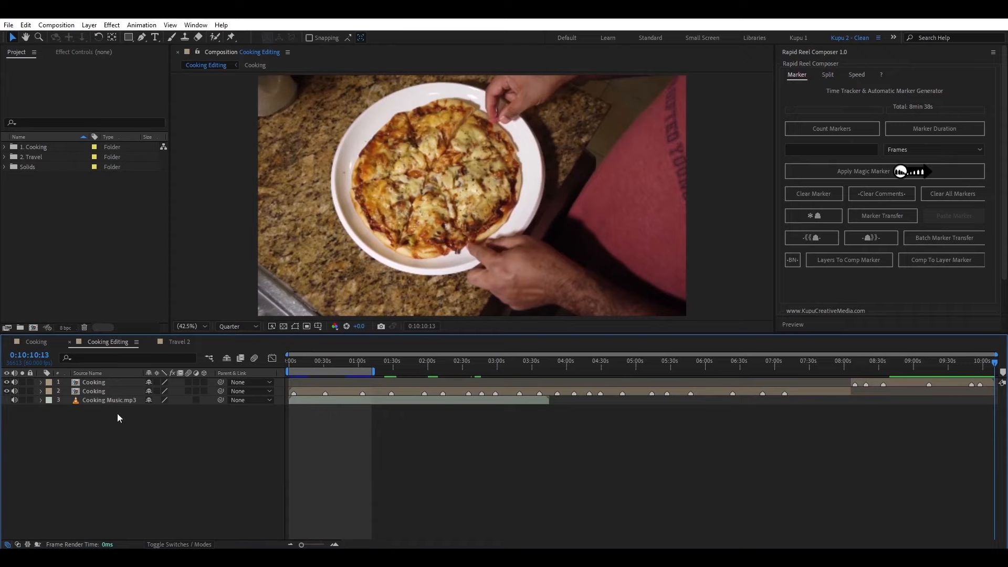
- Transfer the markers of both Cooking layers in Cooking Editing to a null object with Batch Marker Transfer
left_click(91, 392)
left_click(94, 384, "shift")
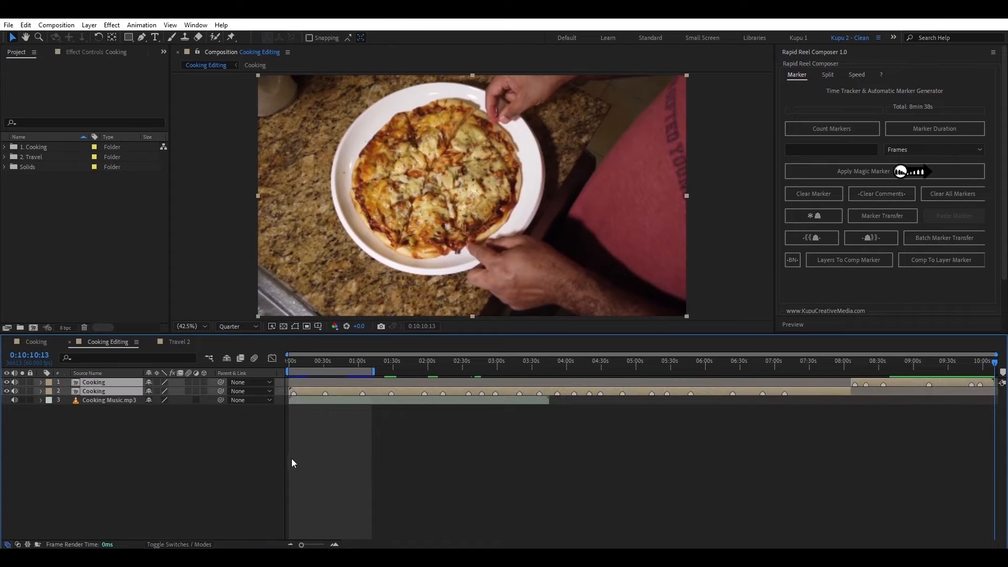
left_click(955, 238)
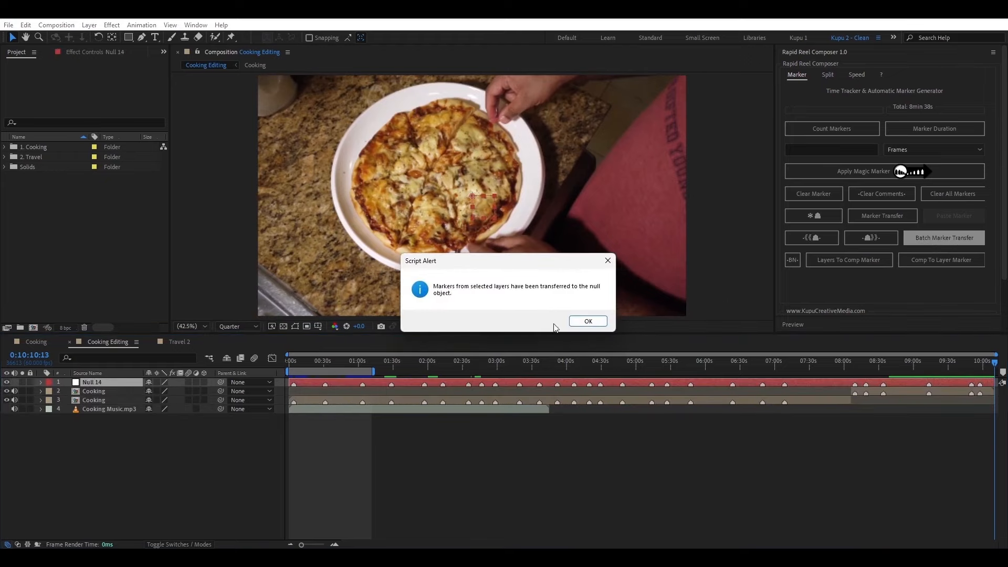
left_click(588, 321)
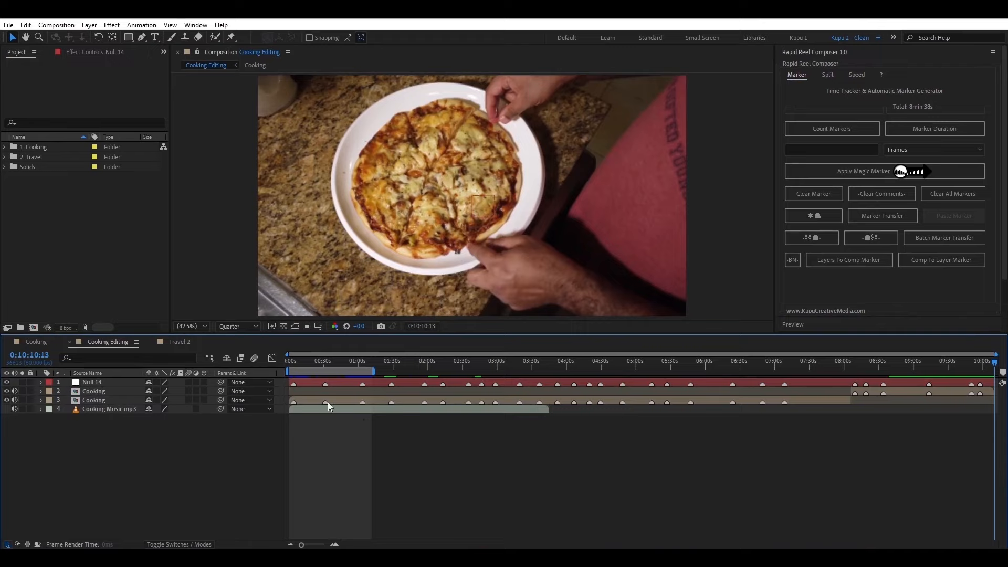
- Move the marker null from Cooking Editing into the Cooking composition above all its clips
left_click(825, 382)
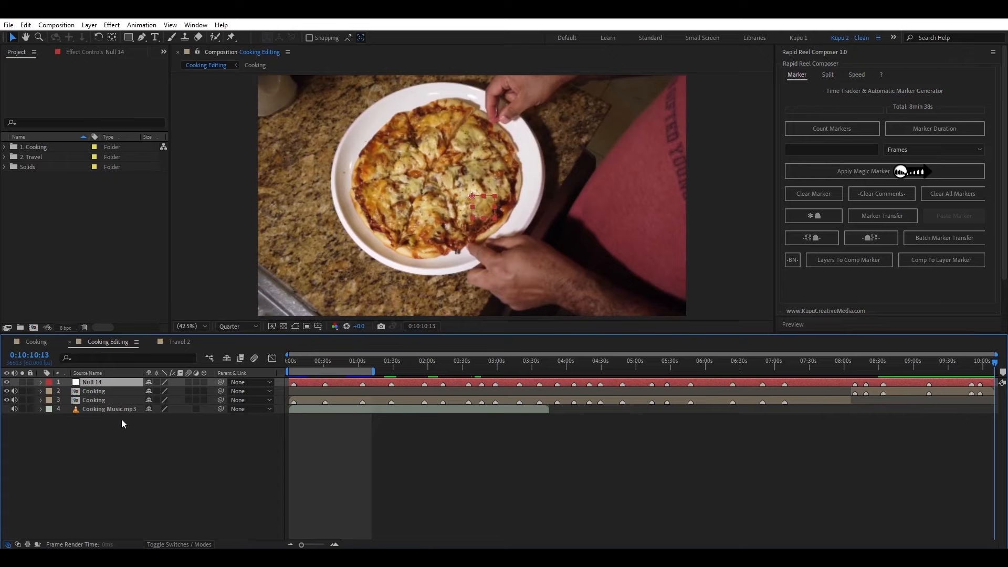
left_click(33, 342)
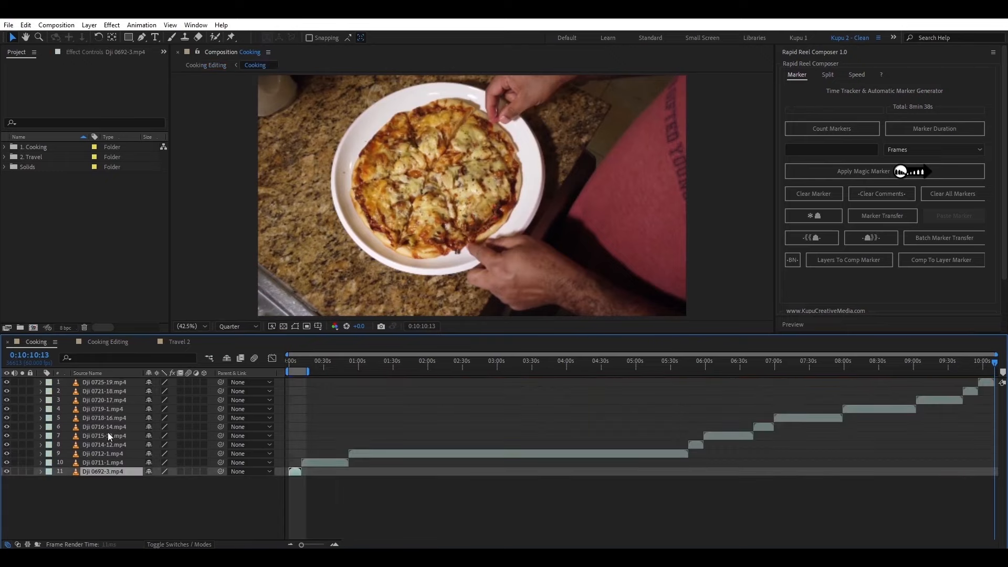
left_click(112, 513)
key("ctrl+v")
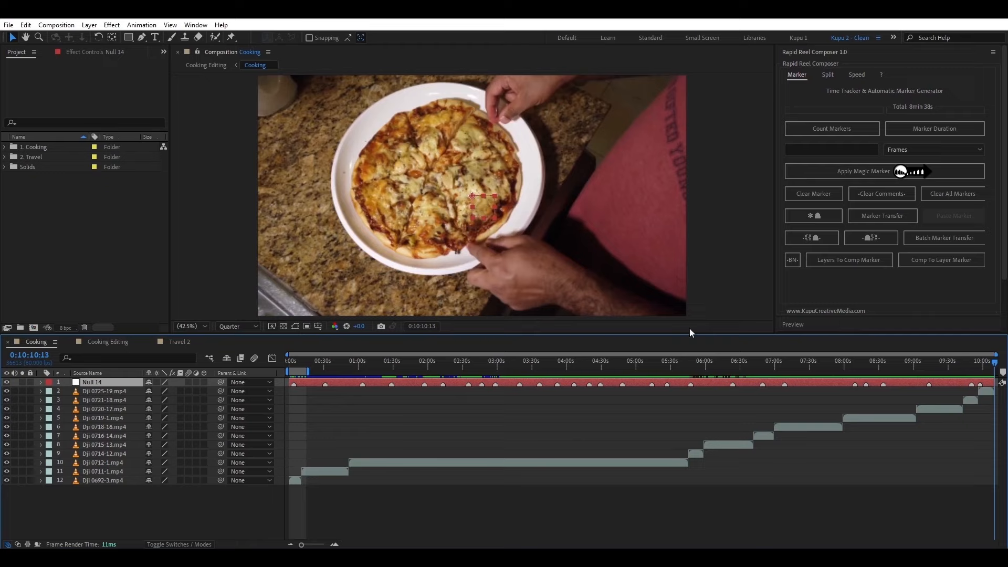
- Copy the null's markers to the Cooking composition with Layers To Comp Marker and delete the null
left_click(859, 259)
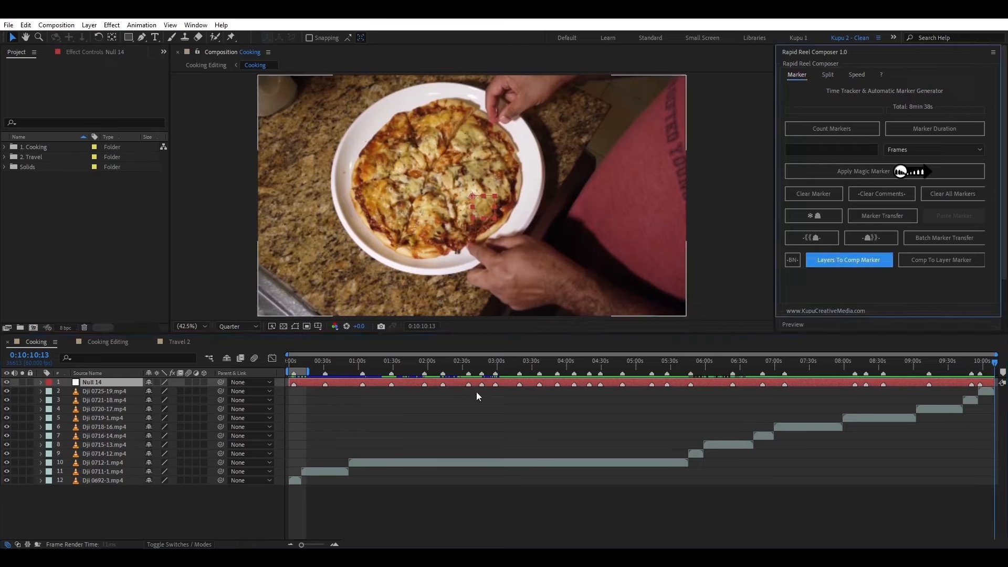
left_click(99, 383)
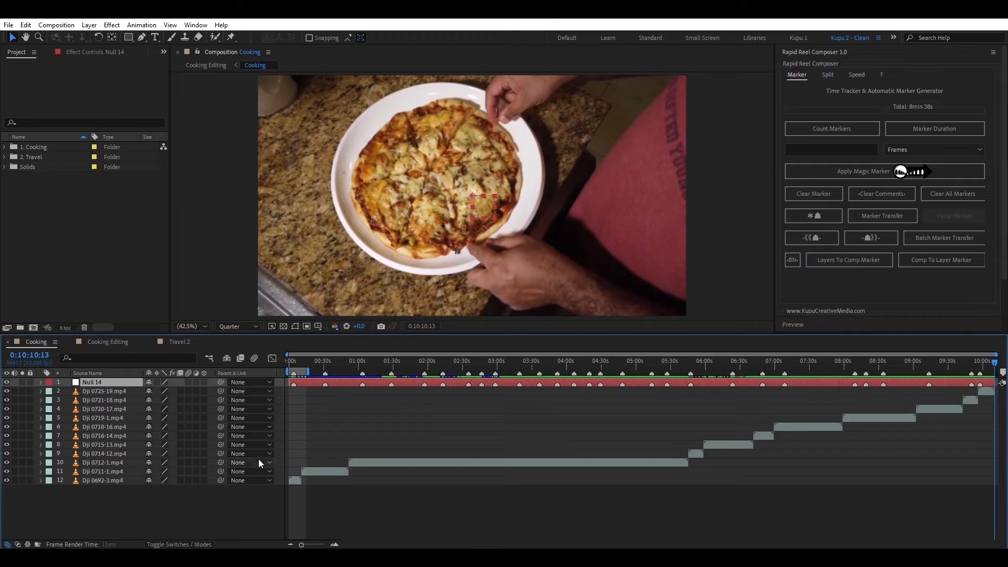
key("Delete")
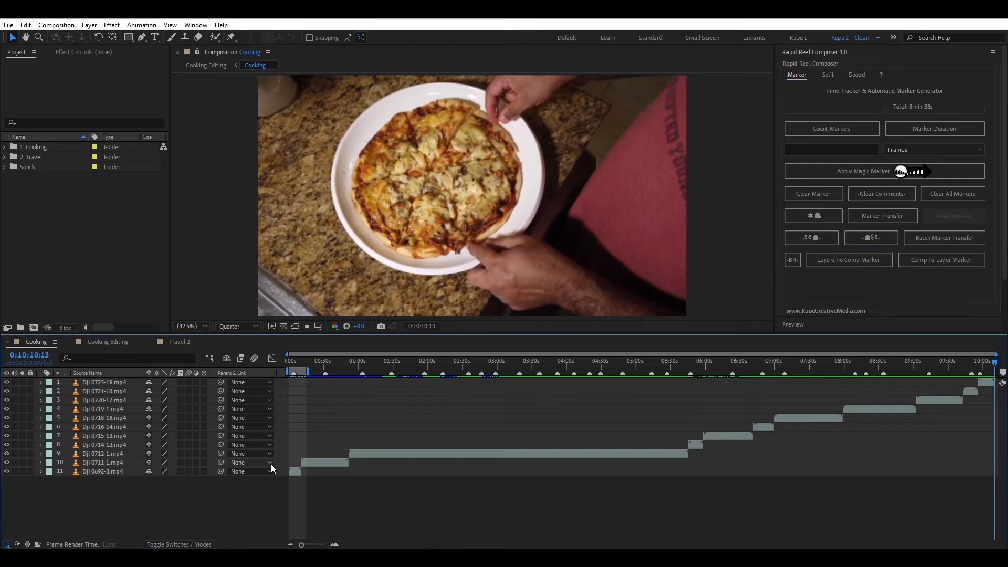
- Copy the composition markers onto all eleven Cooking clips with Comp To Layer Marker and compare them with Cooking Editing
left_click(92, 471)
left_click(99, 383, "shift")
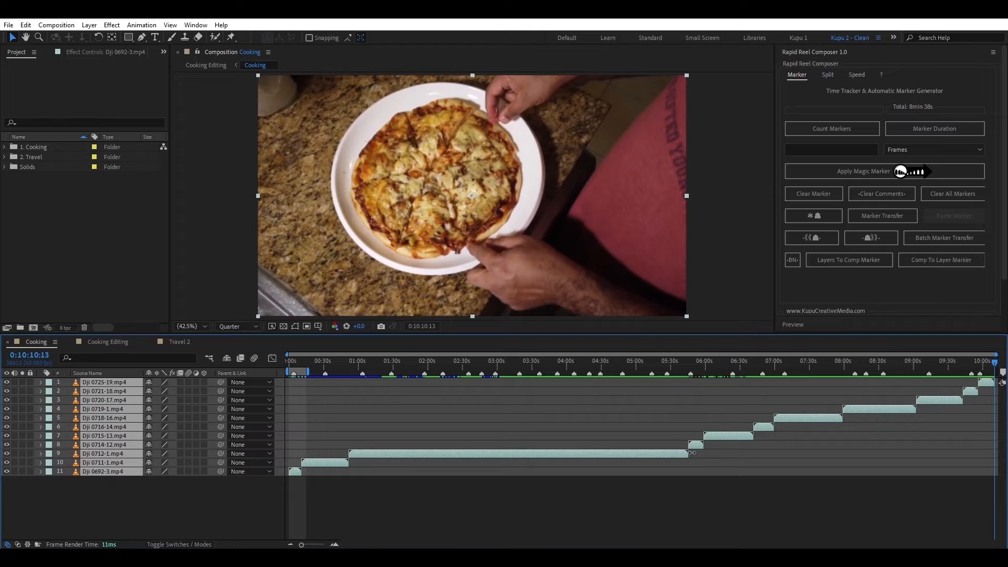
left_click(923, 261)
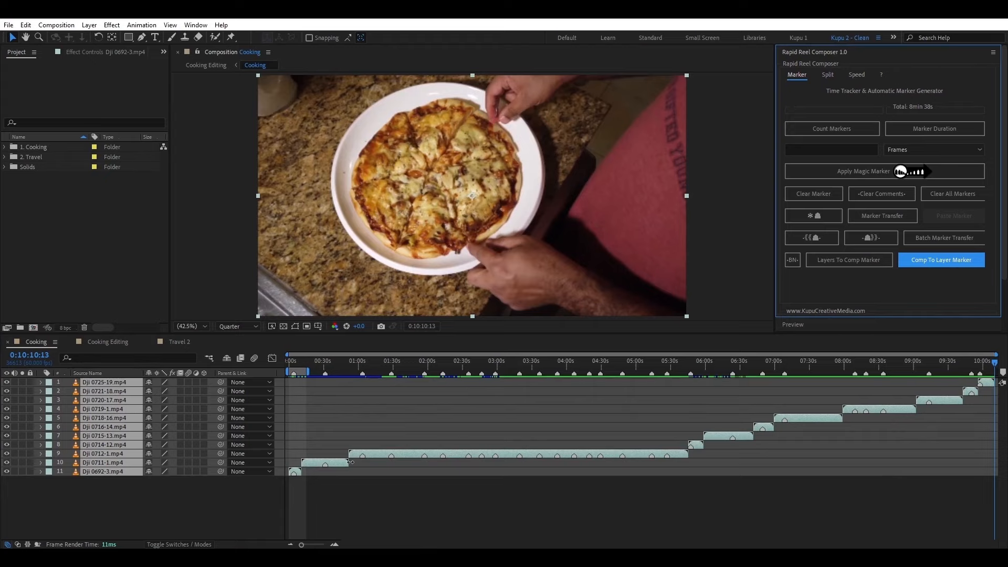
left_click(95, 342)
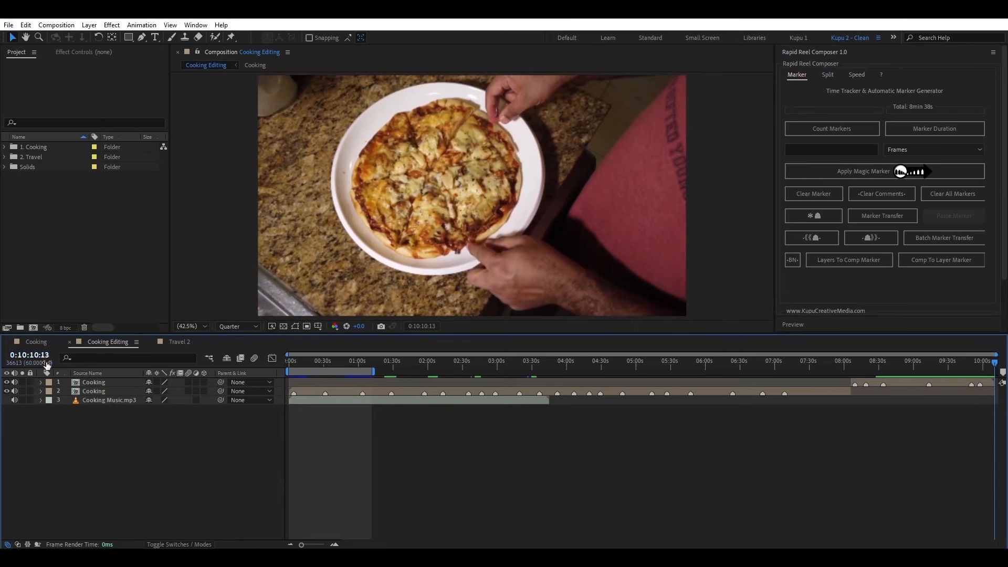
left_click(40, 342)
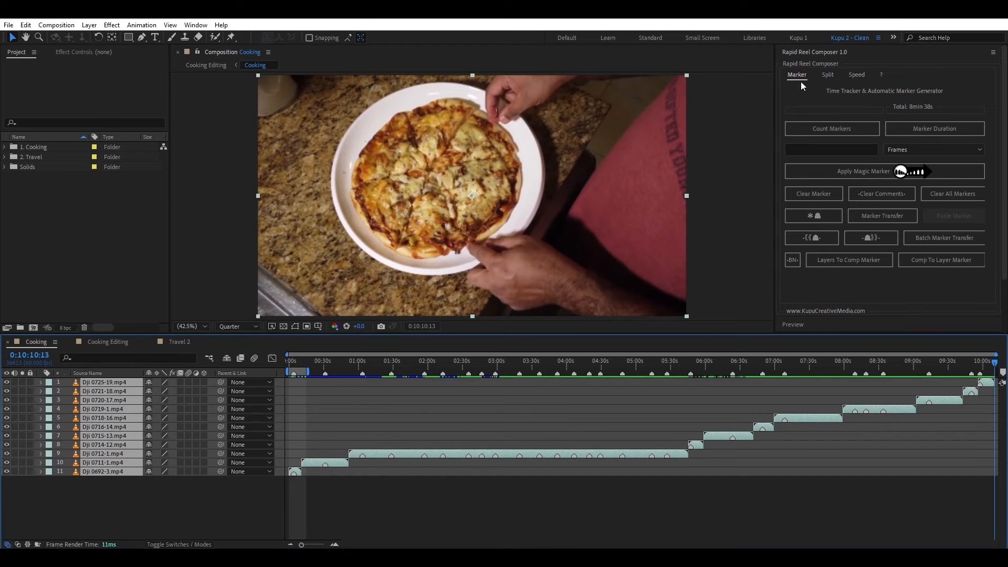
- Set the Lazy Split Equalizer duration to 5 seconds for the eleven Cooking clips
left_click(825, 74)
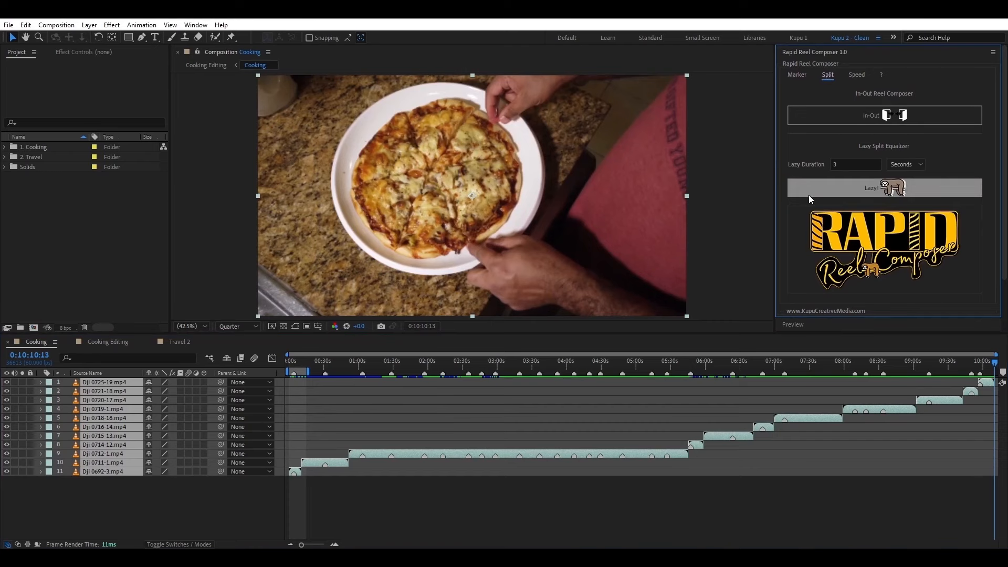
left_click(338, 496)
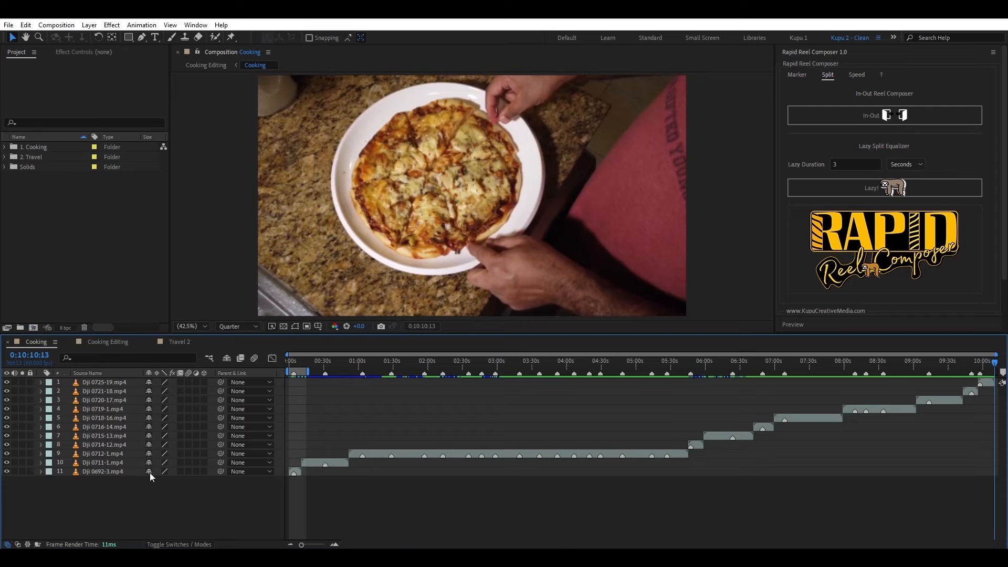
left_click(117, 472)
left_click(108, 381, "shift")
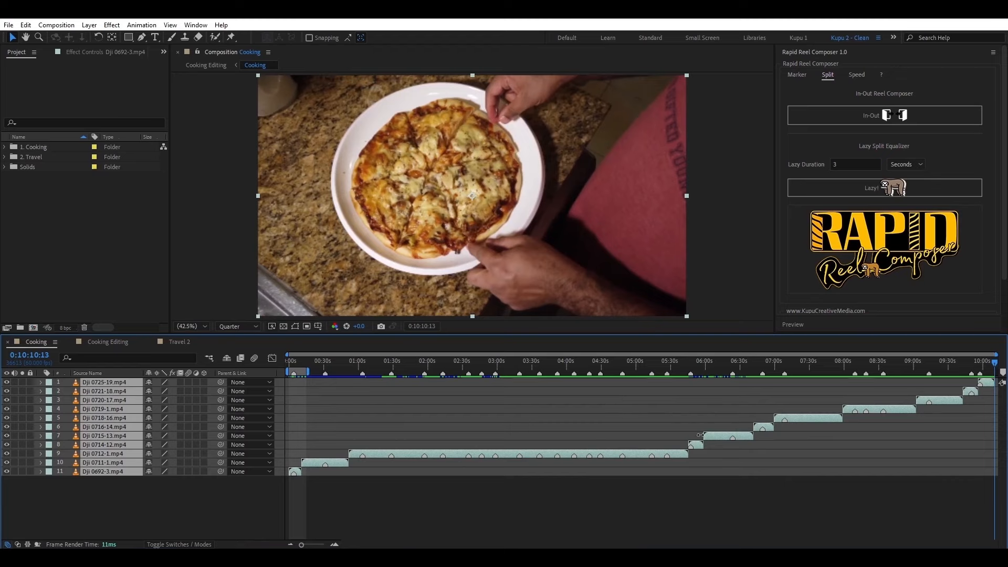
left_click(849, 166)
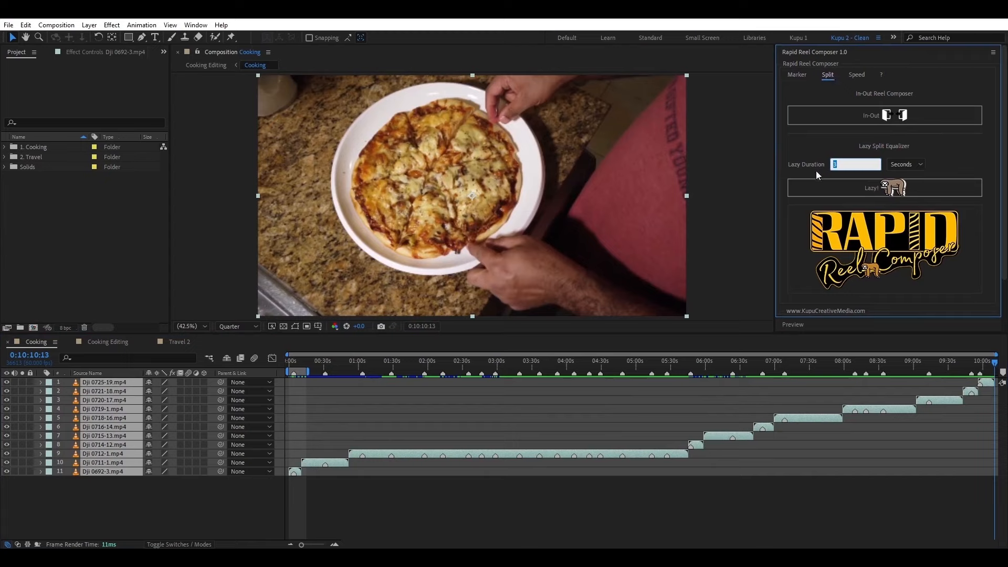
type("5")
key("Tab")
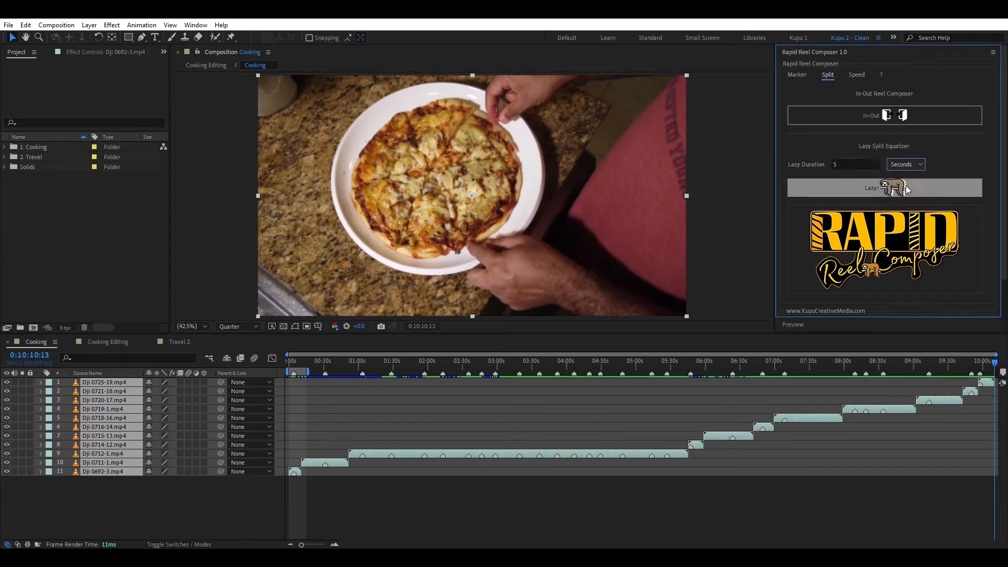
- Split all eleven Cooking clips at their markers into equal precomposed segments with the Lazy! function
left_click(104, 489)
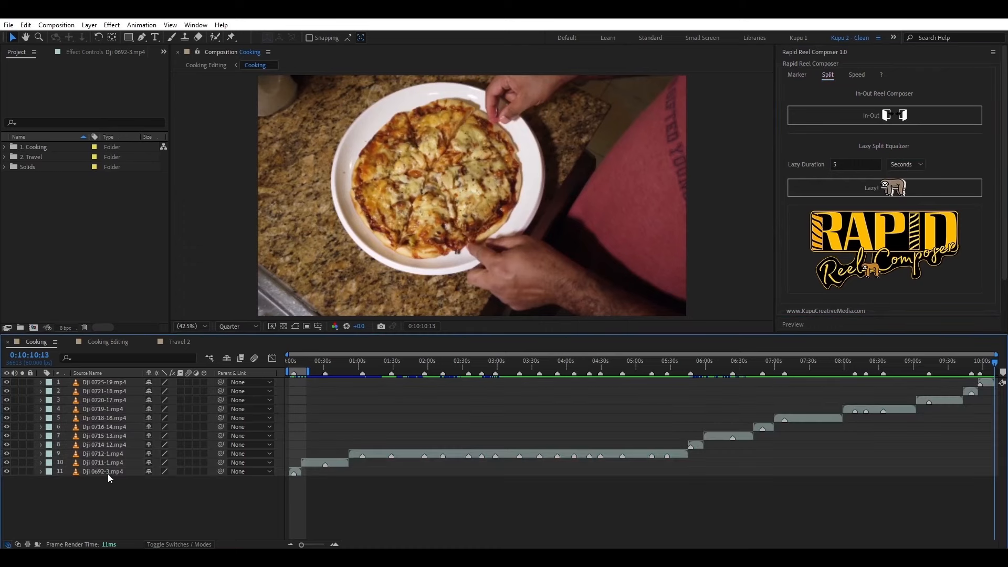
left_click(108, 473)
left_click(115, 384, "shift")
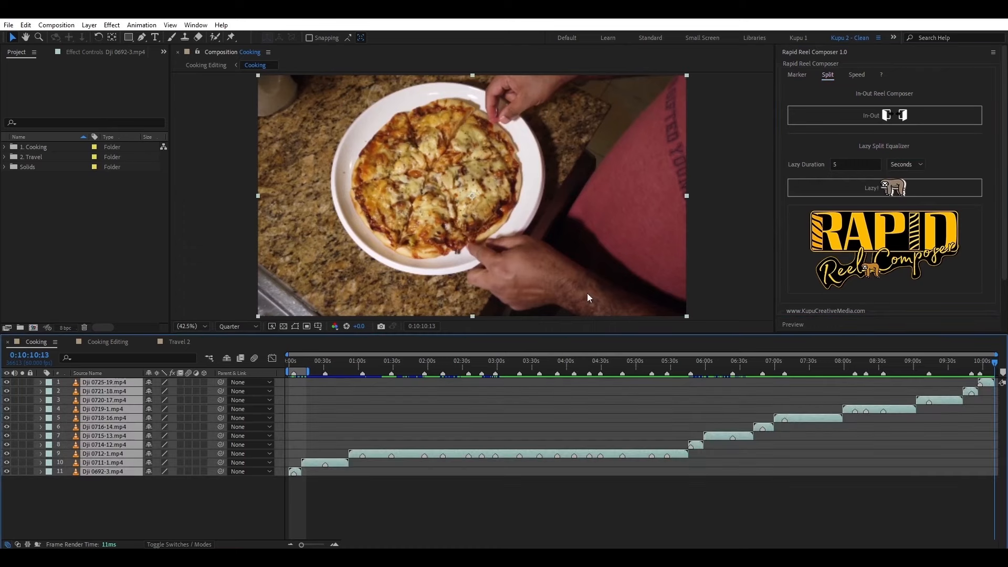
left_click(890, 188)
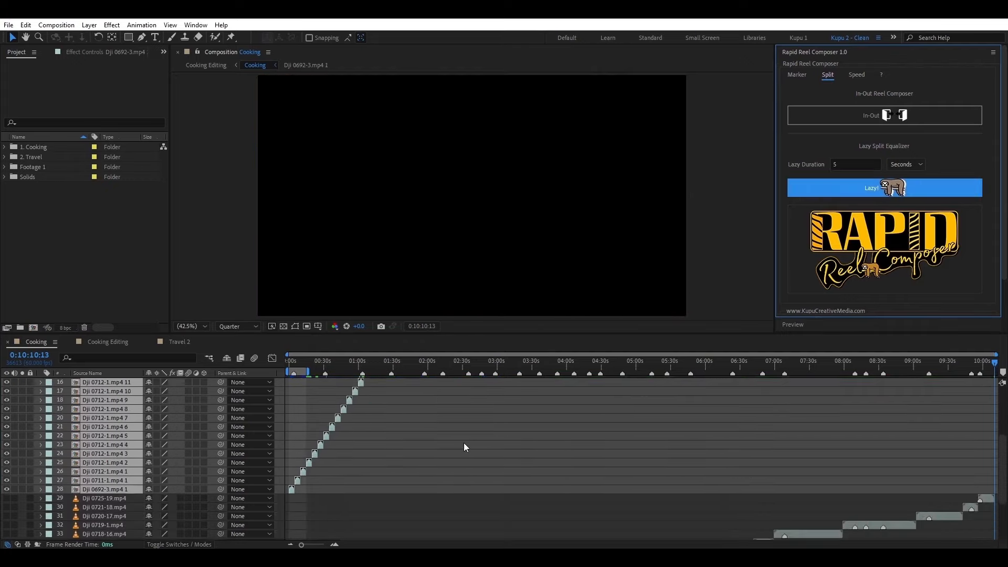
scroll(464, 447, "down", 1)
scroll(458, 461, "up", 6)
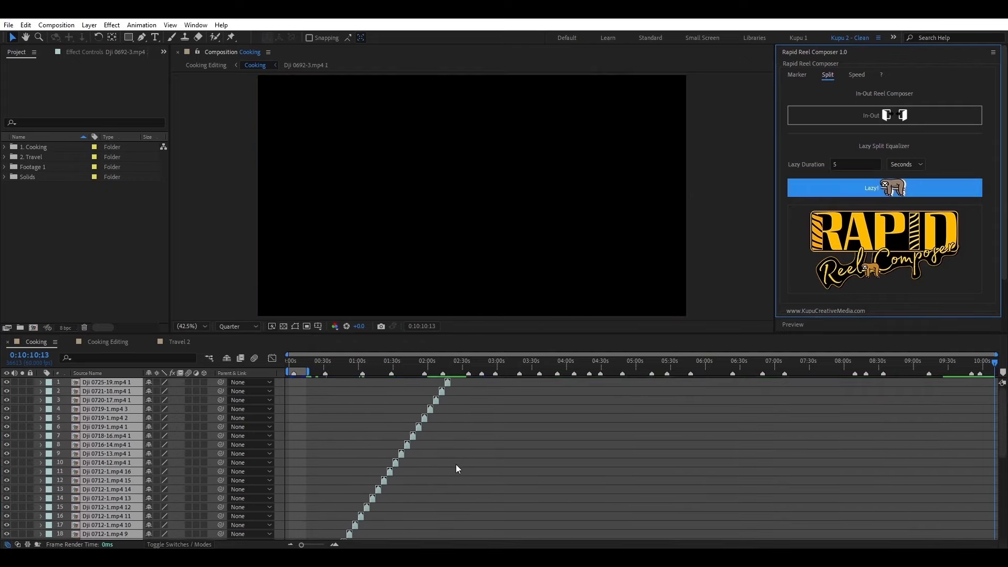
- Delete all composition markers from the Cooking composition and look through the split layers
right_click(424, 375)
left_click(470, 430)
scroll(484, 454, "down", 1)
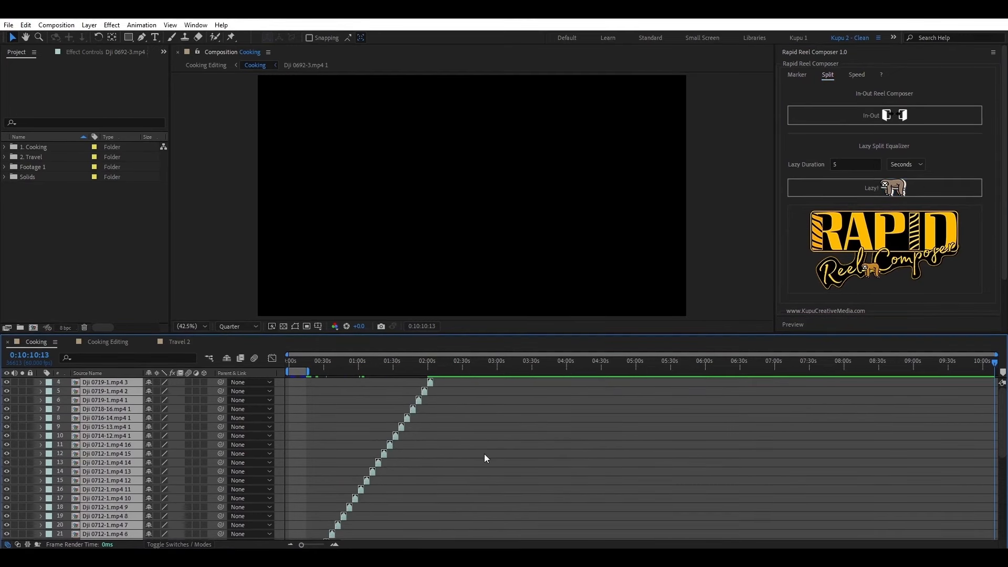
scroll(484, 454, "down", 6)
scroll(367, 469, "up", 7)
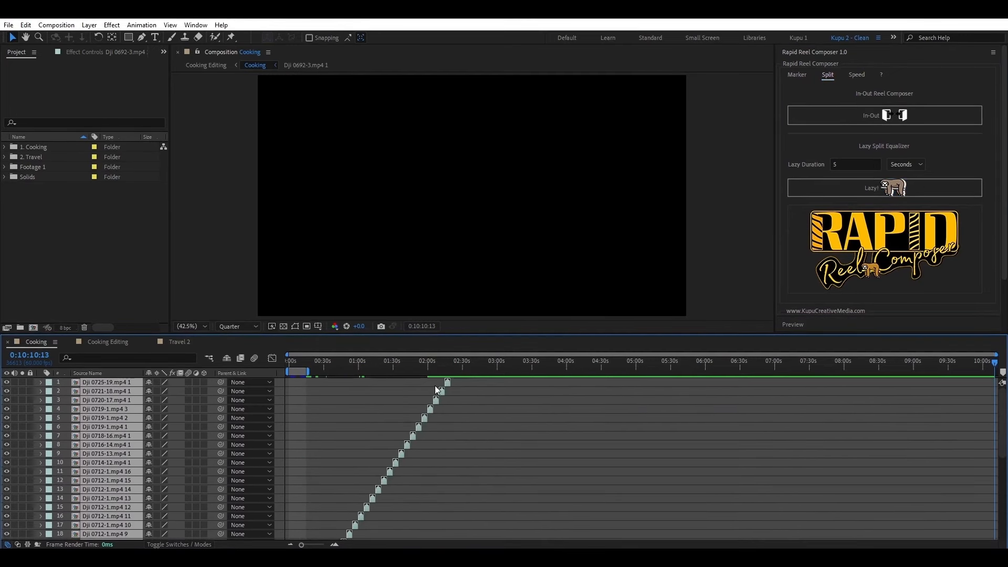
- Fit the work area to the split layers with the -BN- function and preview the end of the sequence
left_click(798, 74)
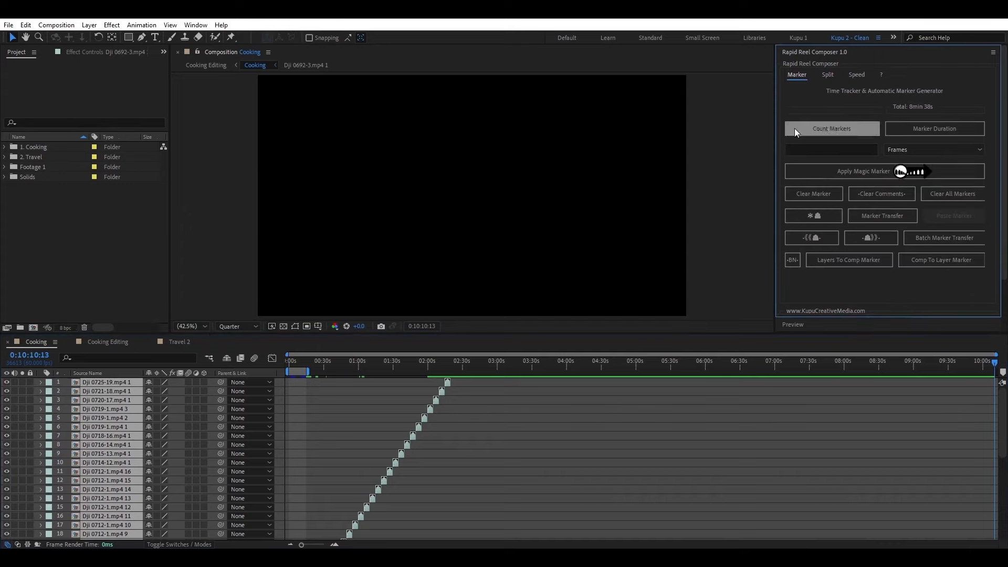
left_click(798, 259)
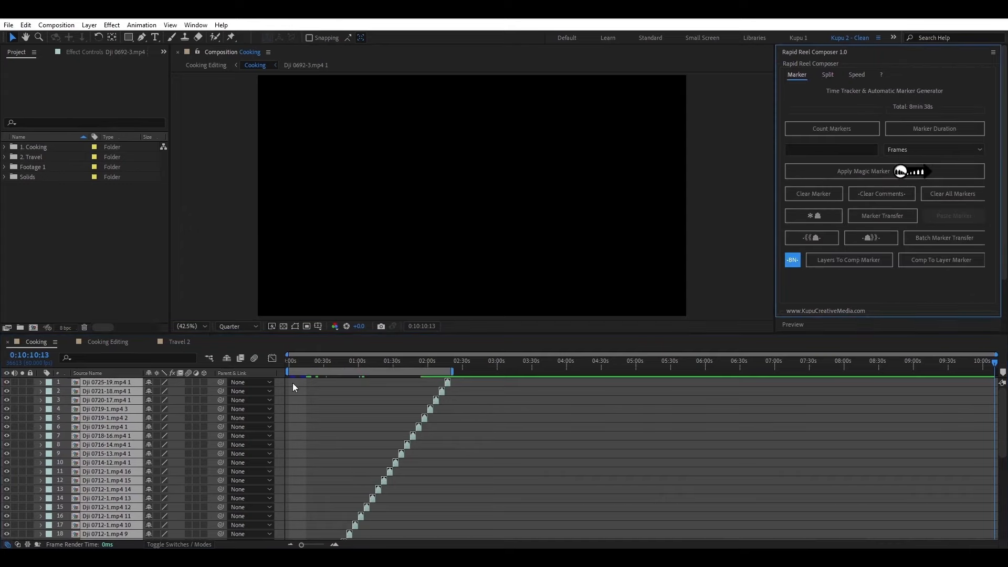
scroll(109, 464, "down", 4)
scroll(449, 443, "up", 4)
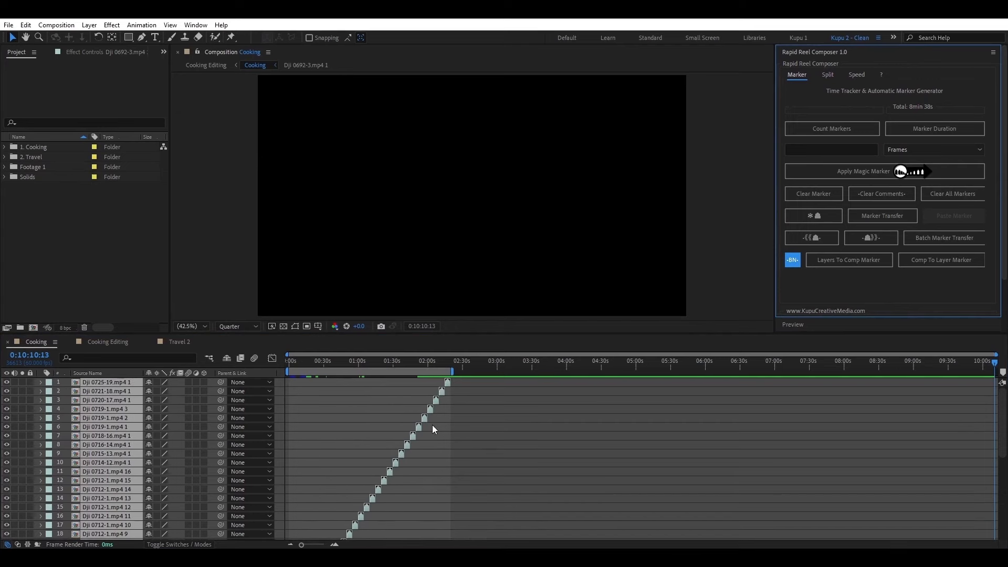
left_click_drag(443, 362, 449, 361)
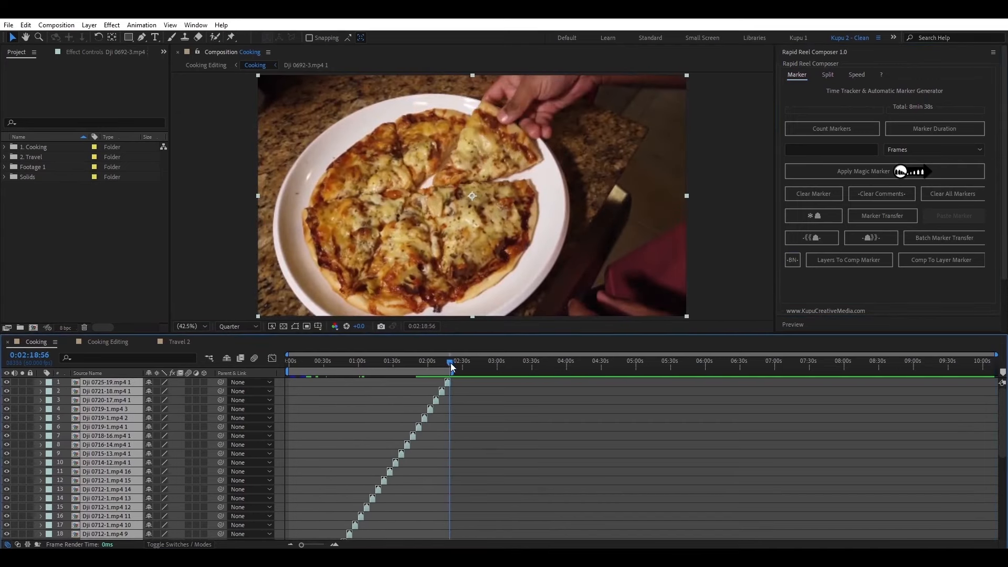
key("space")
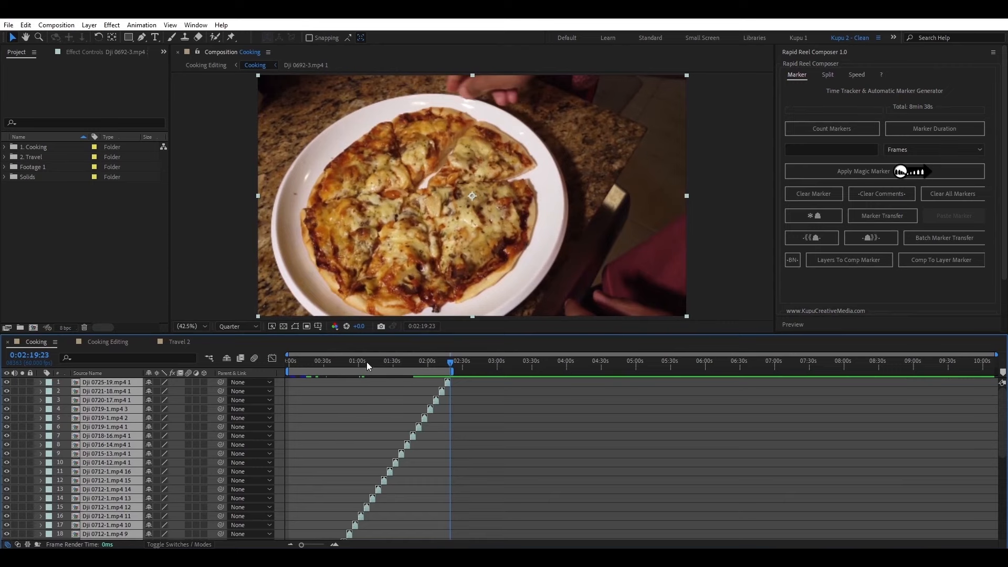
scroll(555, 466, "down", 7)
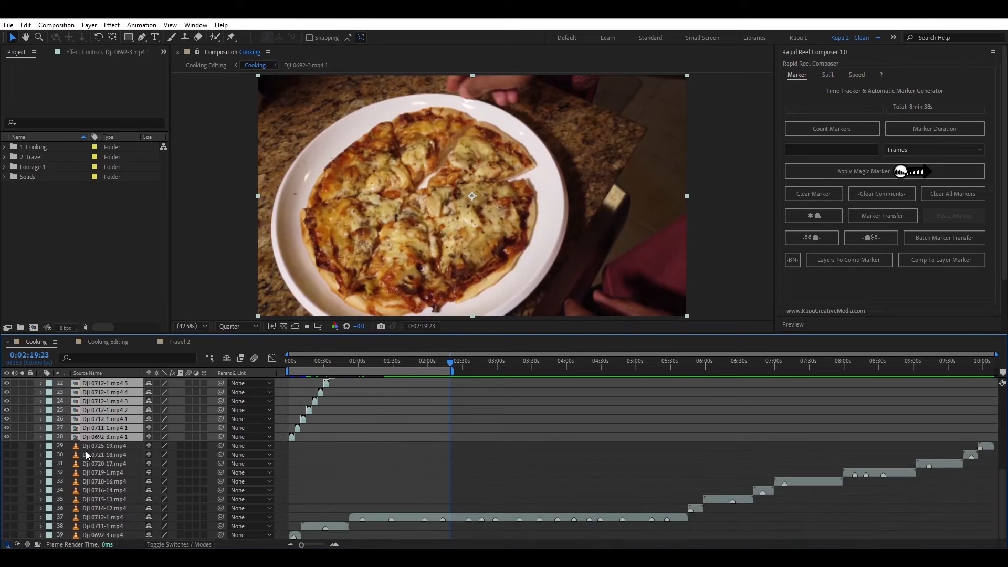
- Mark the eleven original Dji footage layers as shy and hide shy layers in the Cooking composition
left_click(87, 446)
left_click(96, 535, "shift")
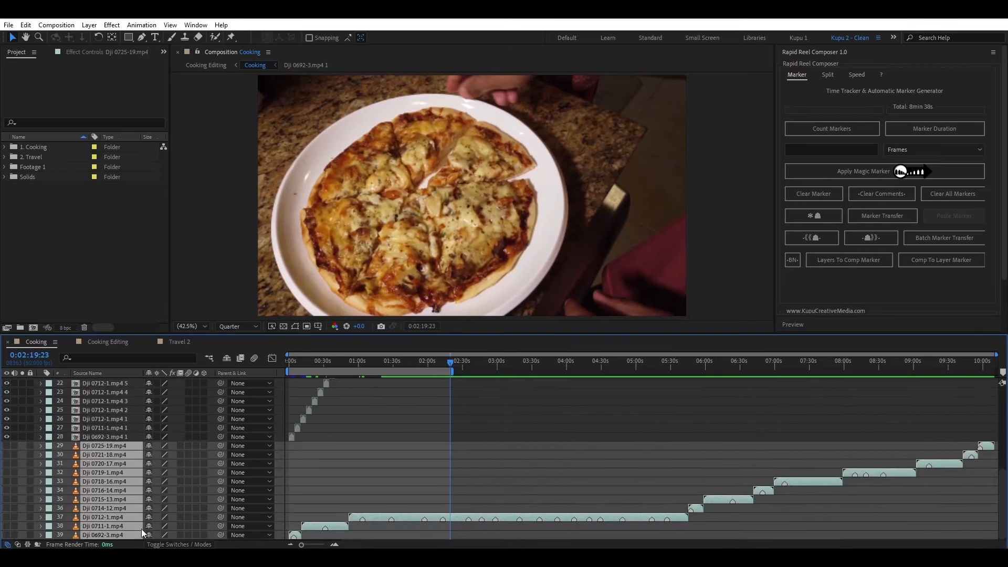
left_click(225, 360)
scroll(150, 484, "up", 7)
scroll(315, 464, "down", 3)
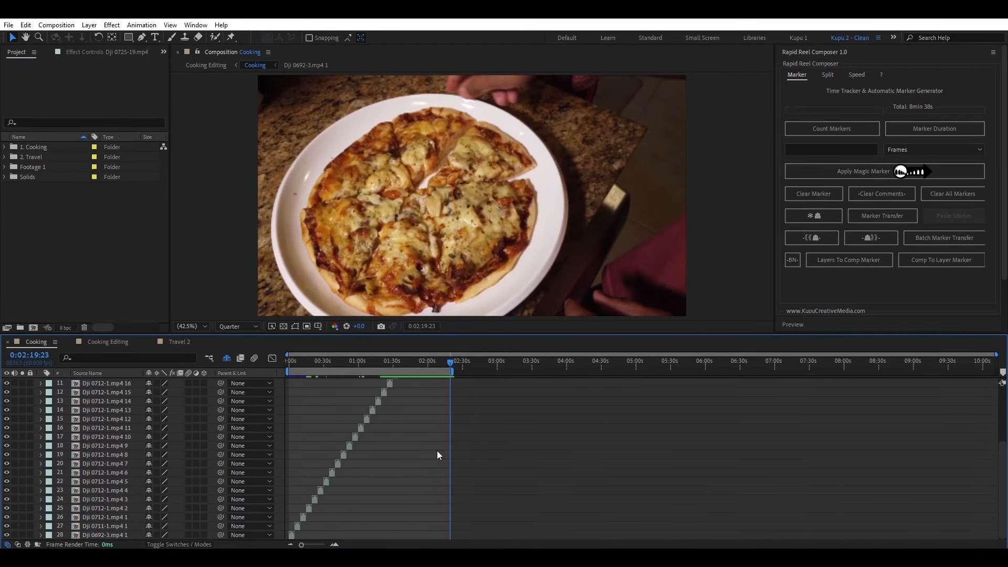
- Play back the split segments from the start of the Cooking composition
left_click_drag(995, 355, 489, 377)
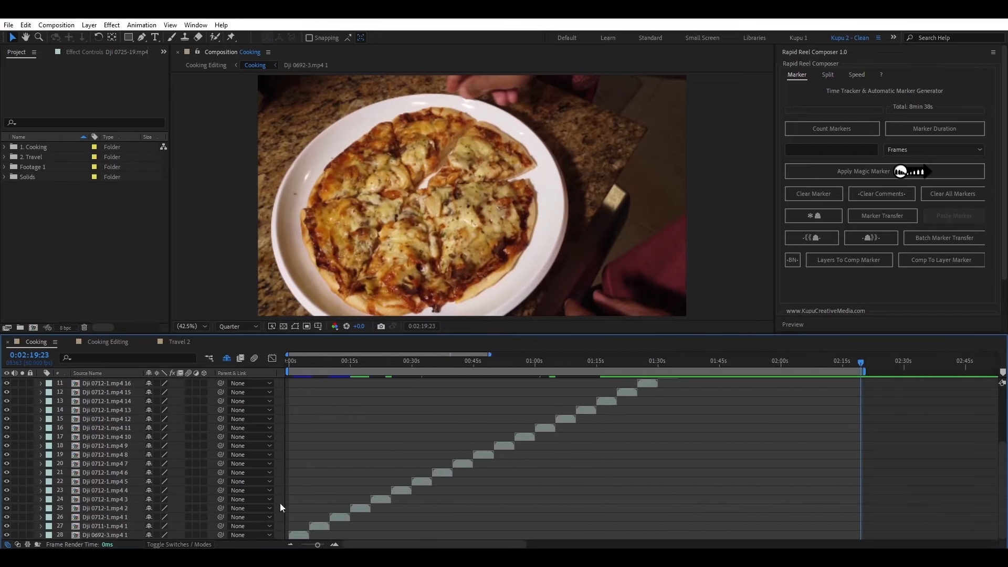
left_click(286, 362)
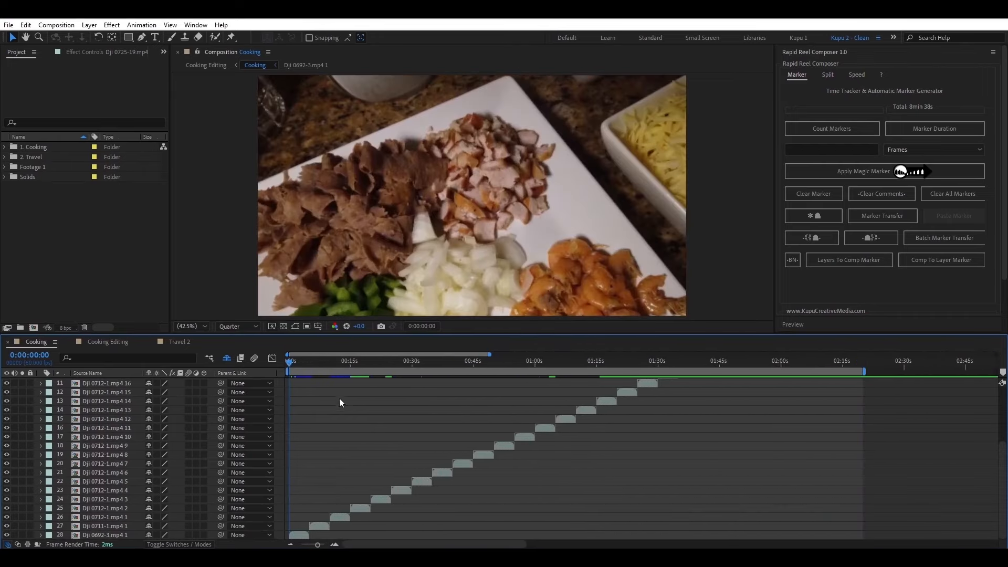
key("space")
key("space")
key("space")
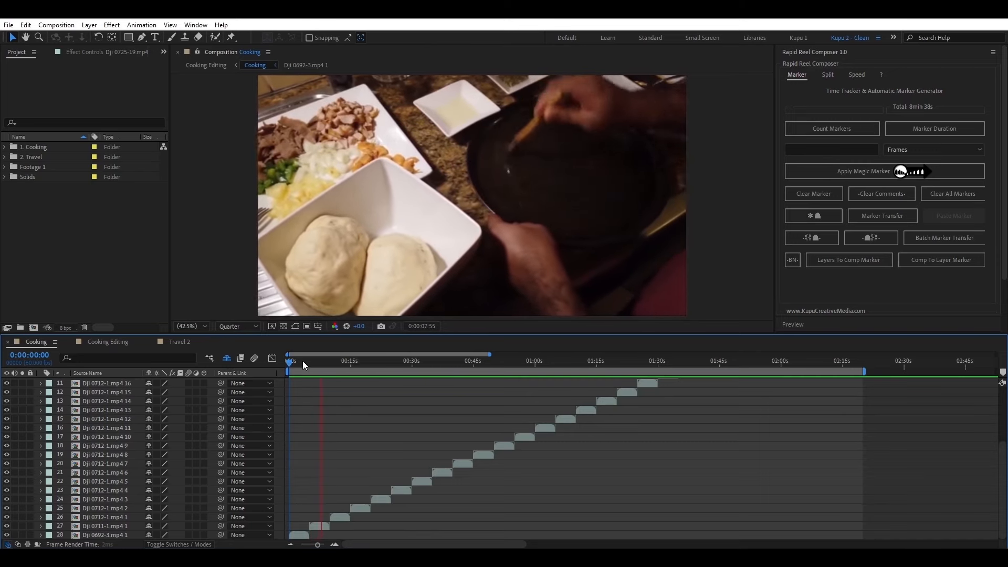
key("space")
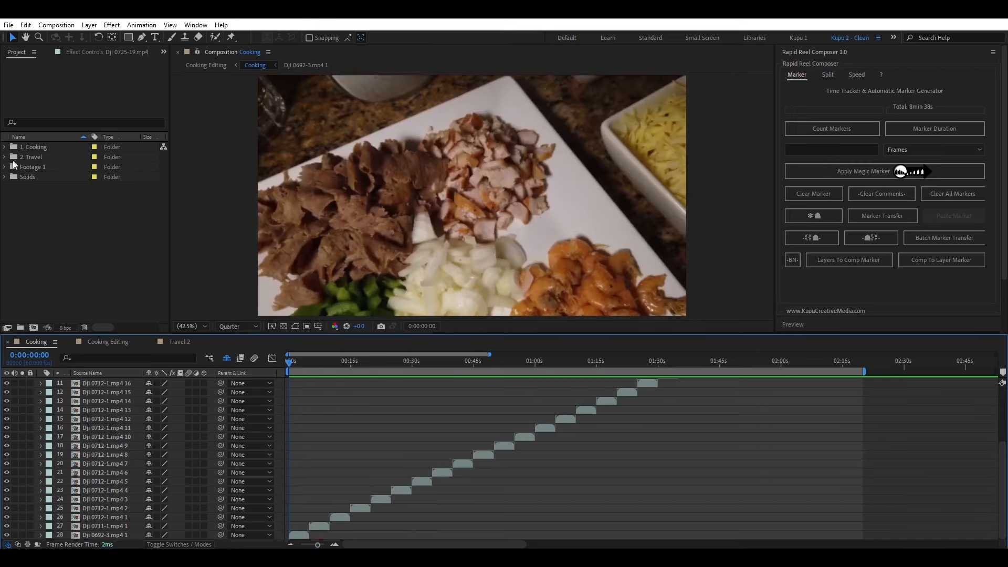
- Add Cooking Music.mp3 from the 1. Cooking folder as the lowest layer of the Cooking composition
left_click(5, 147)
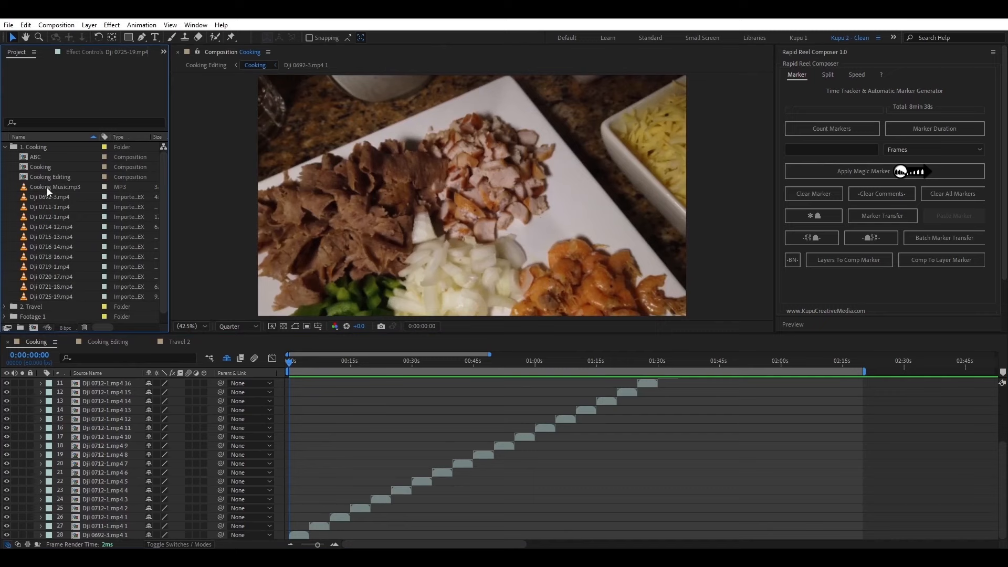
left_click_drag(46, 188, 90, 537)
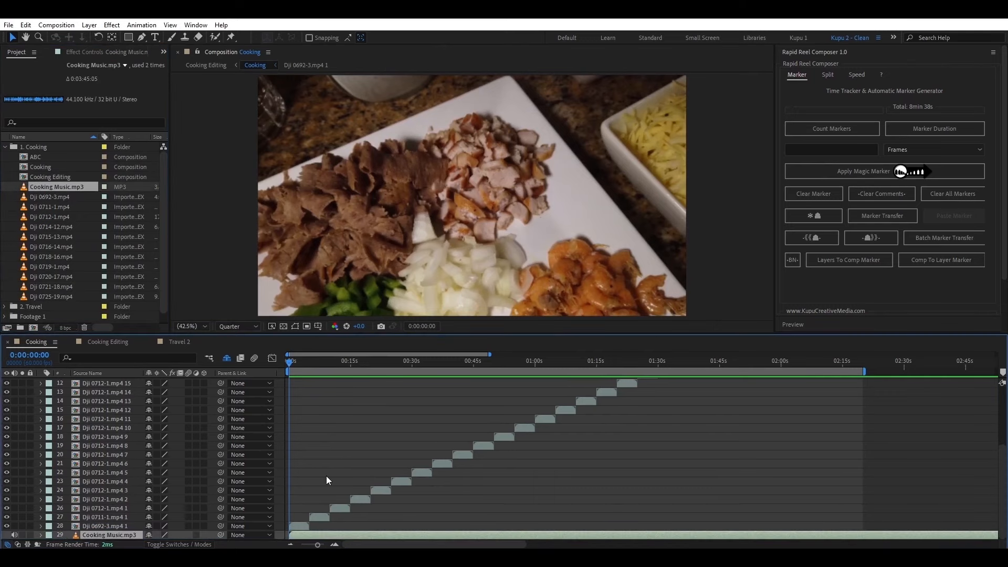
scroll(591, 444, "up", 4)
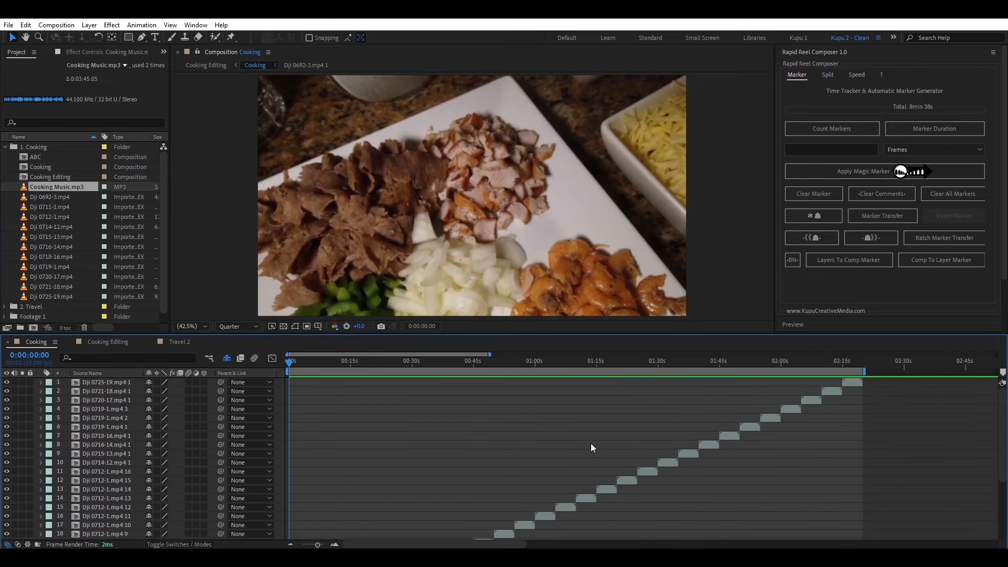
scroll(590, 443, "down", 4)
scroll(398, 430, "up", 4)
scroll(393, 440, "down", 4)
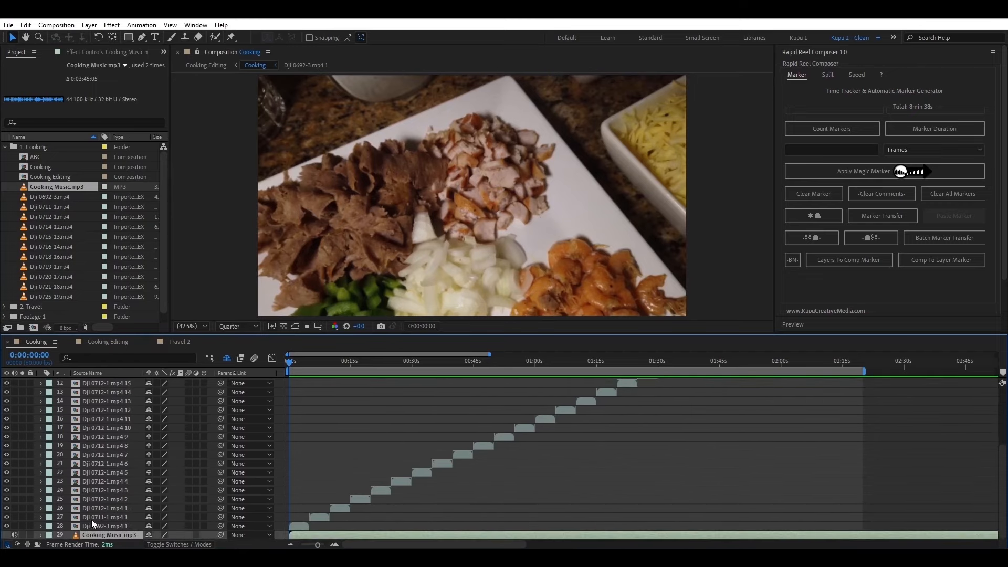
- View the standard Time Stretch settings of the Dji 0725-19.mp4 1 layer without changing them
left_click_drag(489, 355, 611, 355)
scroll(531, 447, "up", 4)
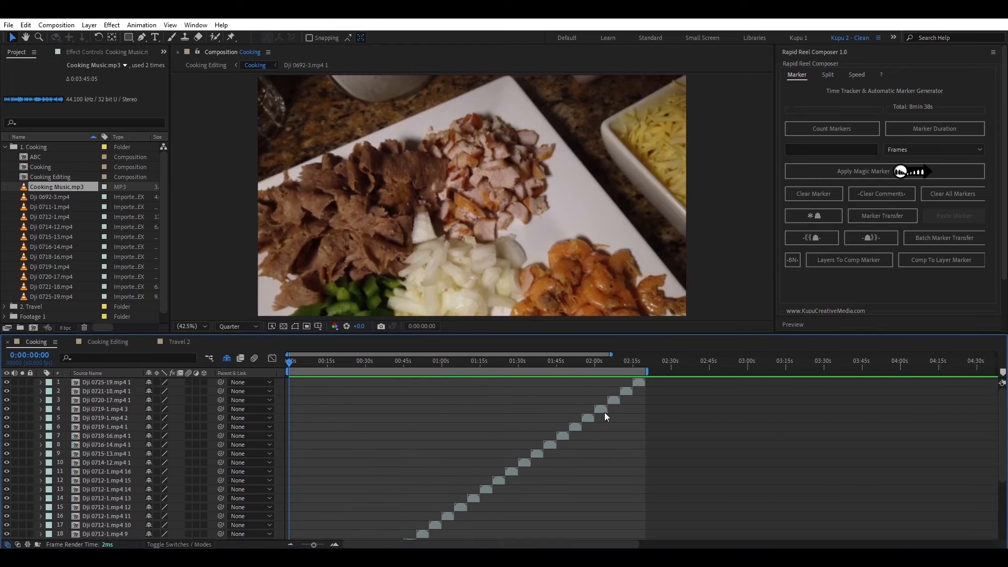
right_click(640, 383)
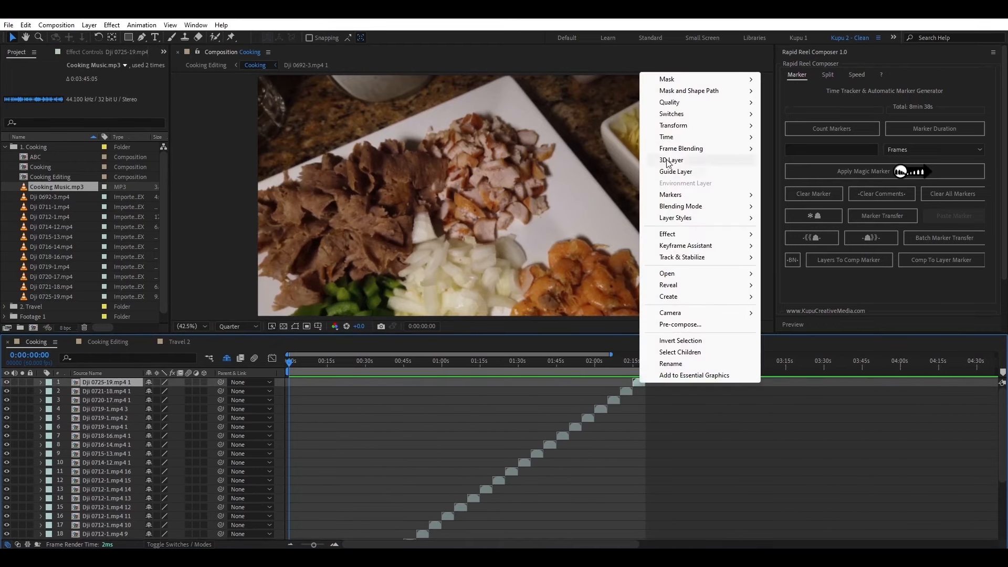
mouse_move(668, 137)
left_click(804, 160)
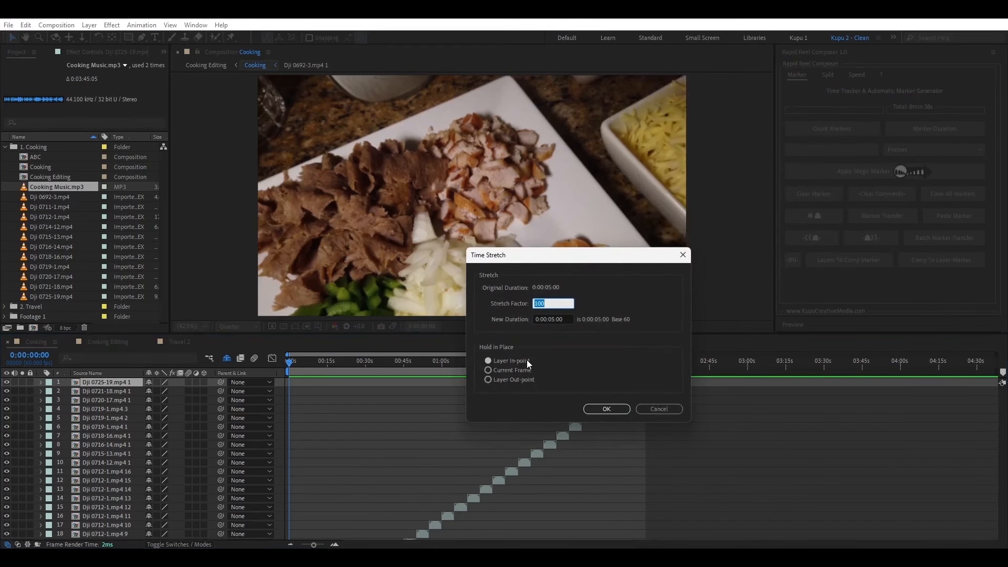
left_click(659, 408)
- Set the script's Time Stretch Control to 70 and apply it to all 28 split segments, leaving out the music layer
scroll(382, 436, "down", 4)
left_click(295, 527)
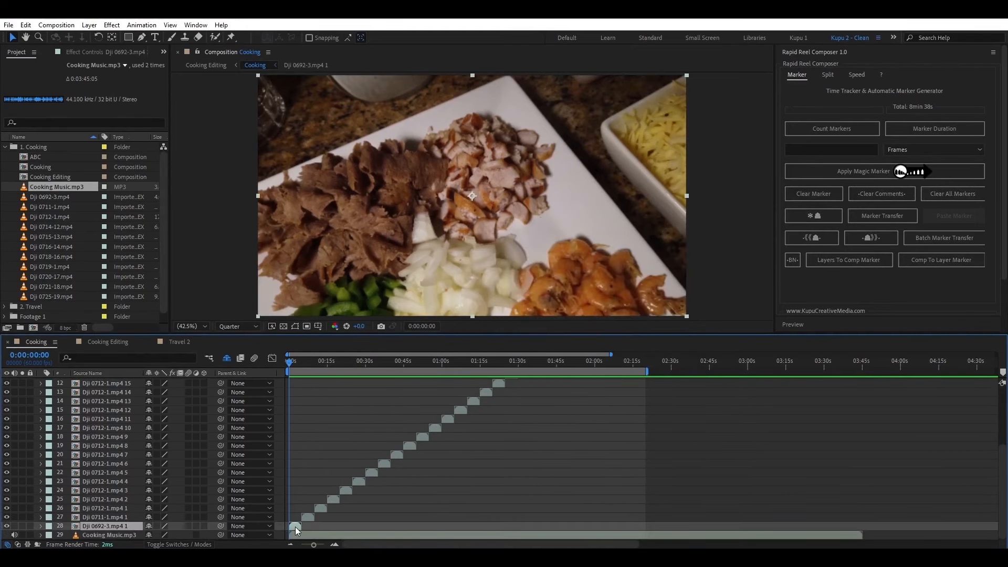
scroll(471, 471, "up", 4)
key("ctrl+a")
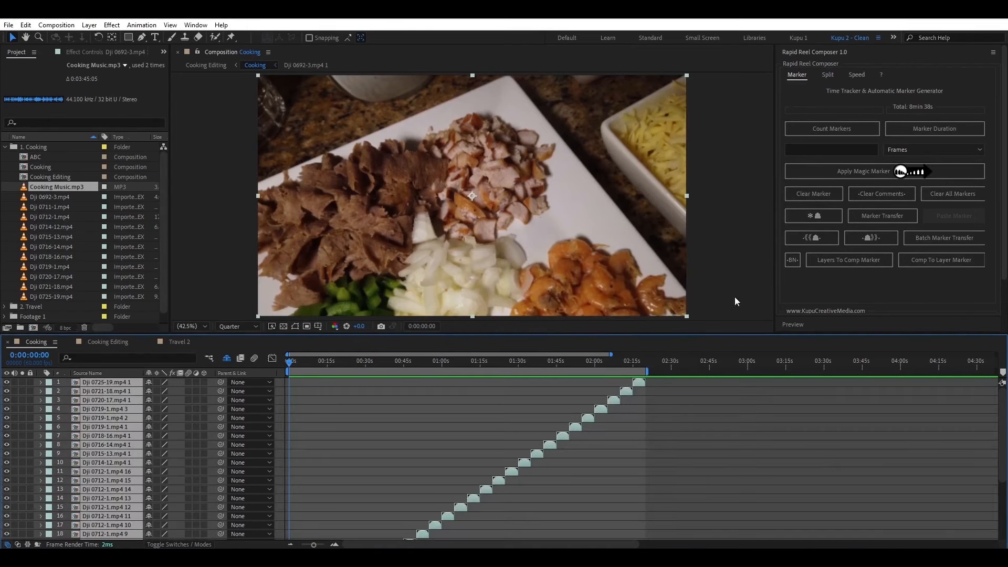
left_click(854, 74)
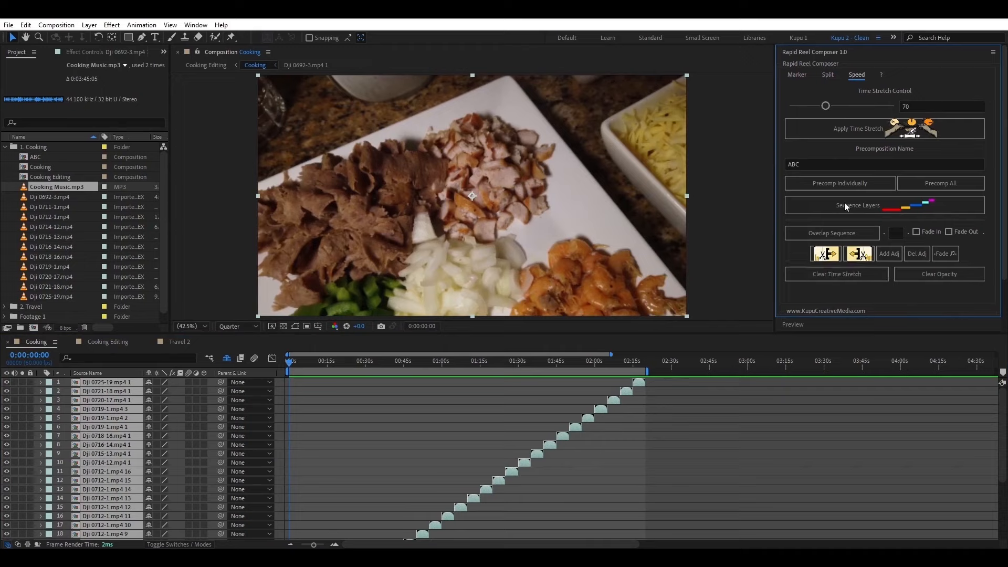
left_click(838, 280)
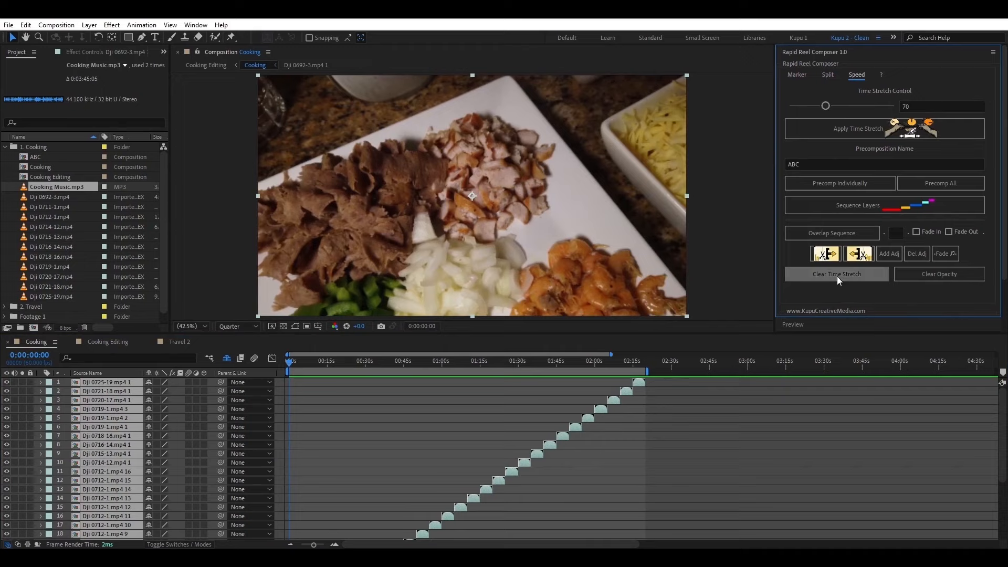
left_click_drag(842, 107, 879, 106)
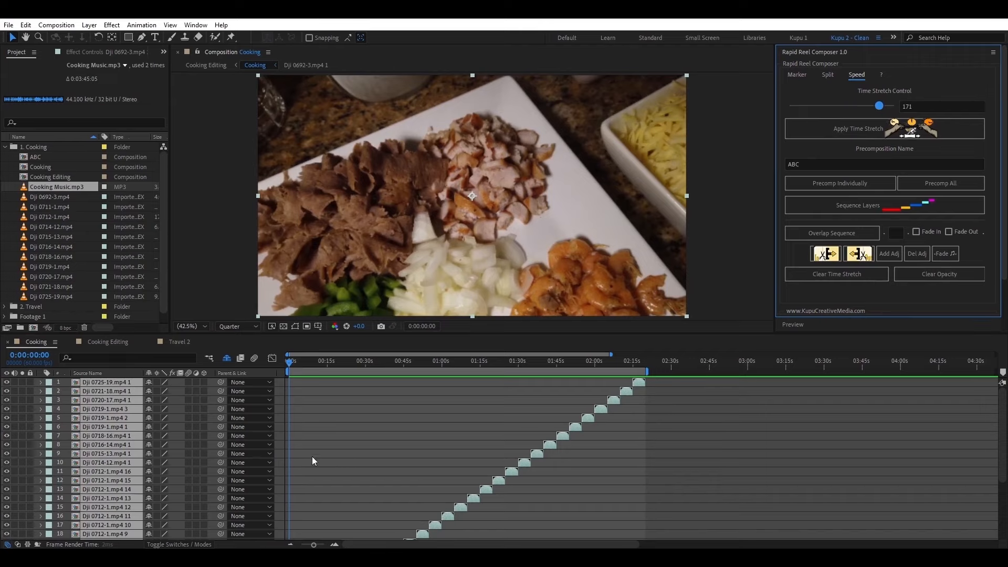
scroll(411, 440, "down", 3)
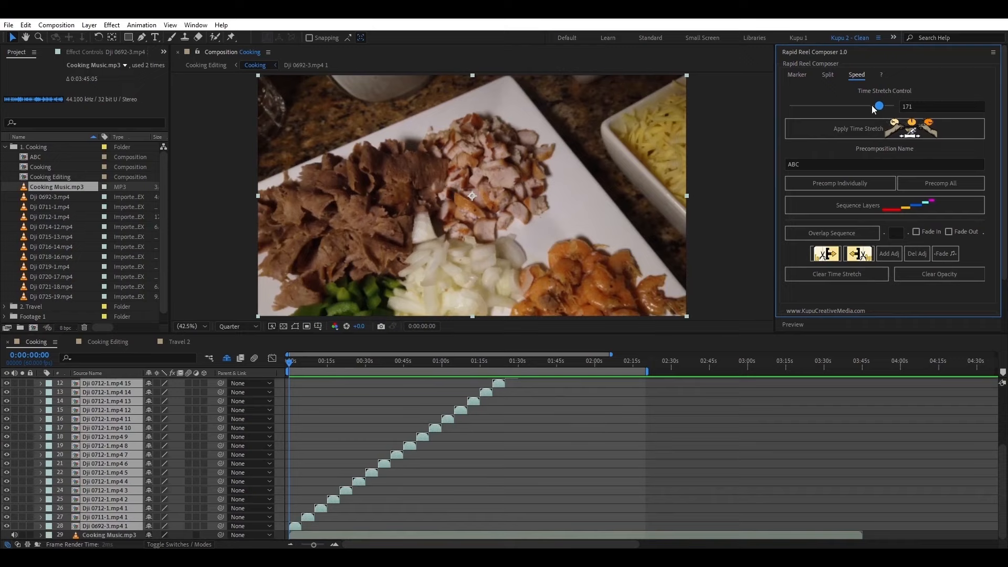
left_click_drag(873, 105, 816, 104)
left_click_drag(806, 106, 809, 106)
left_click_drag(807, 106, 826, 107)
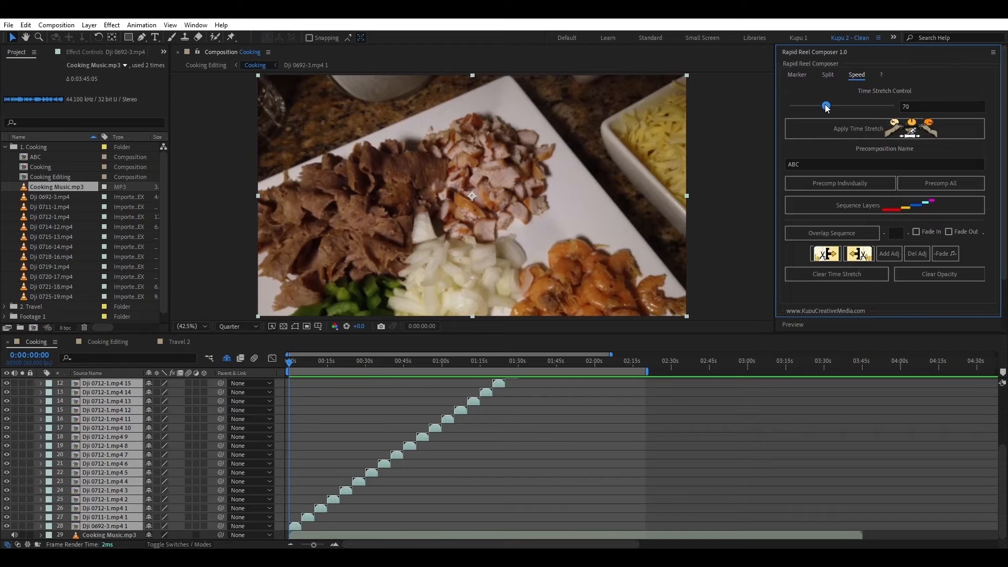
left_click(859, 127)
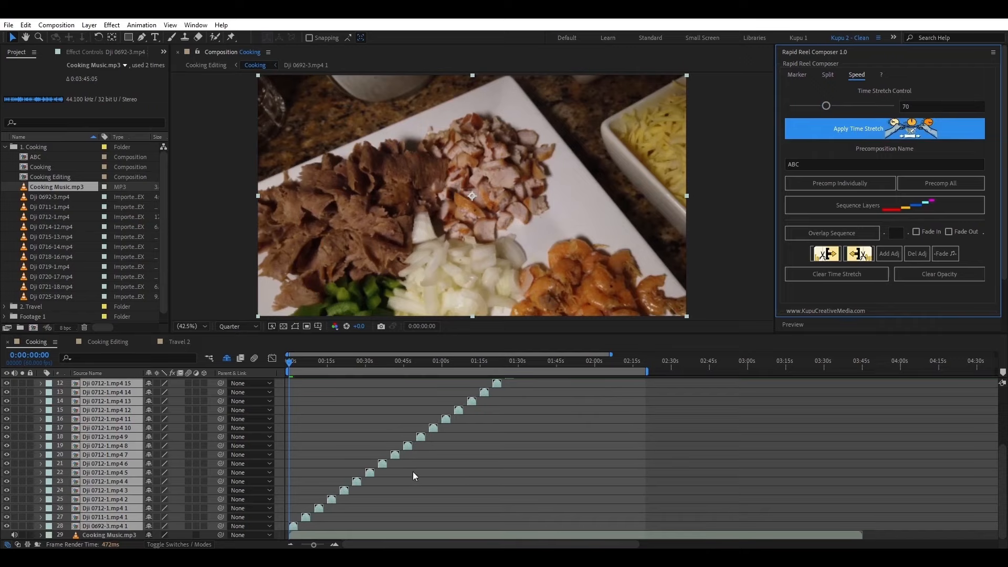
- Close the gaps between the time-stretched segments with Sequence Layers and scrub to the end of the sequence
left_click(844, 206)
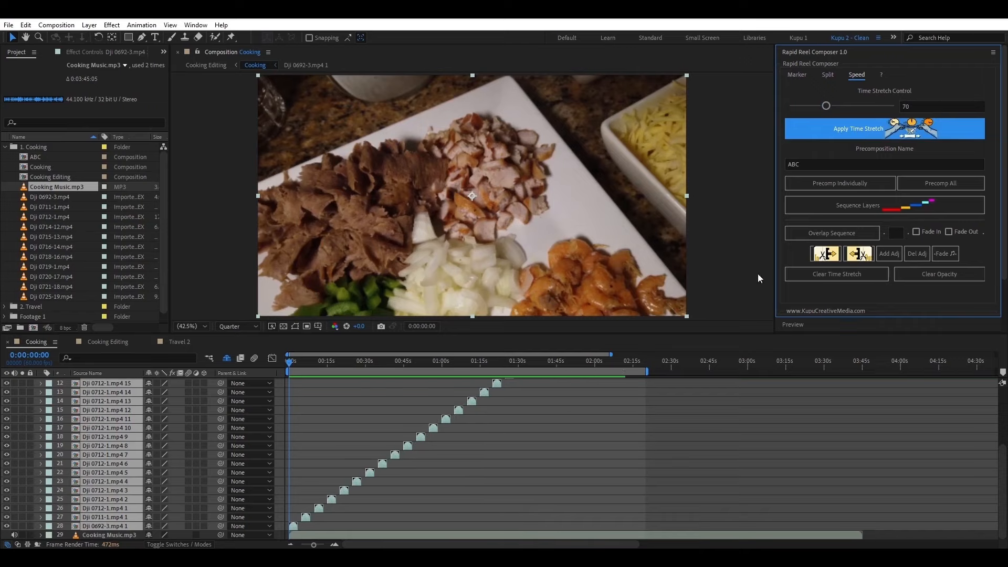
left_click(855, 207)
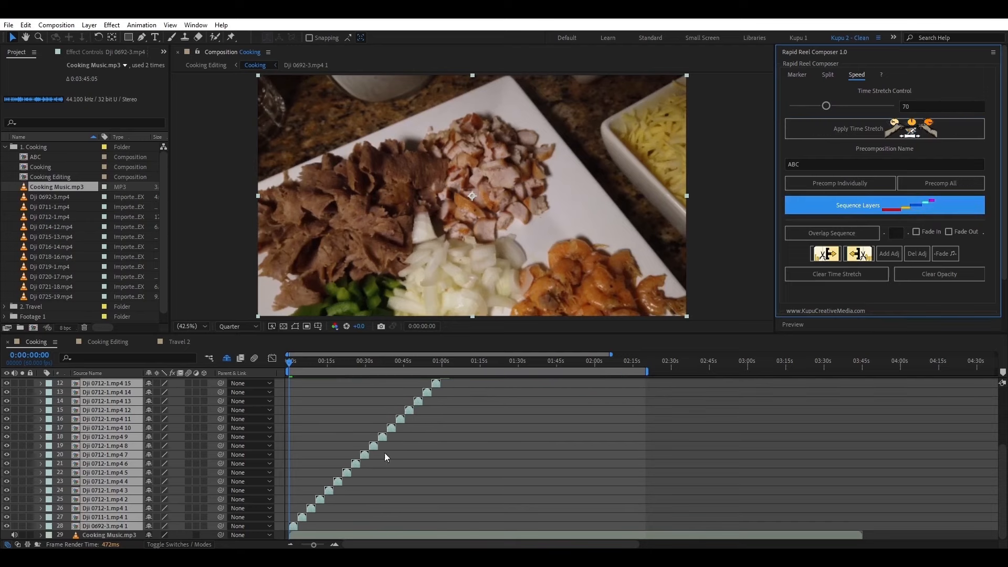
left_click(443, 364)
scroll(474, 417, "up", 4)
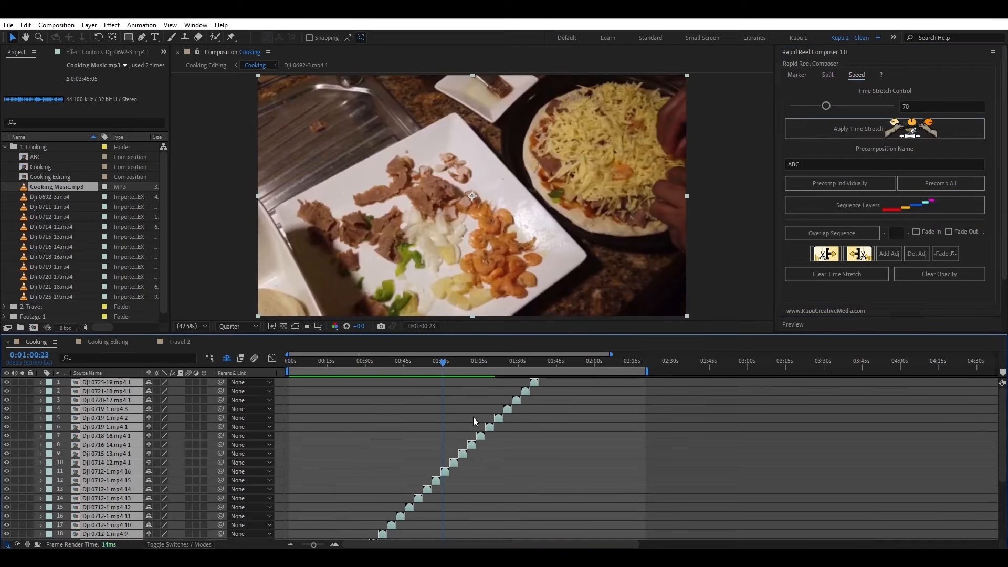
left_click_drag(532, 362, 538, 362)
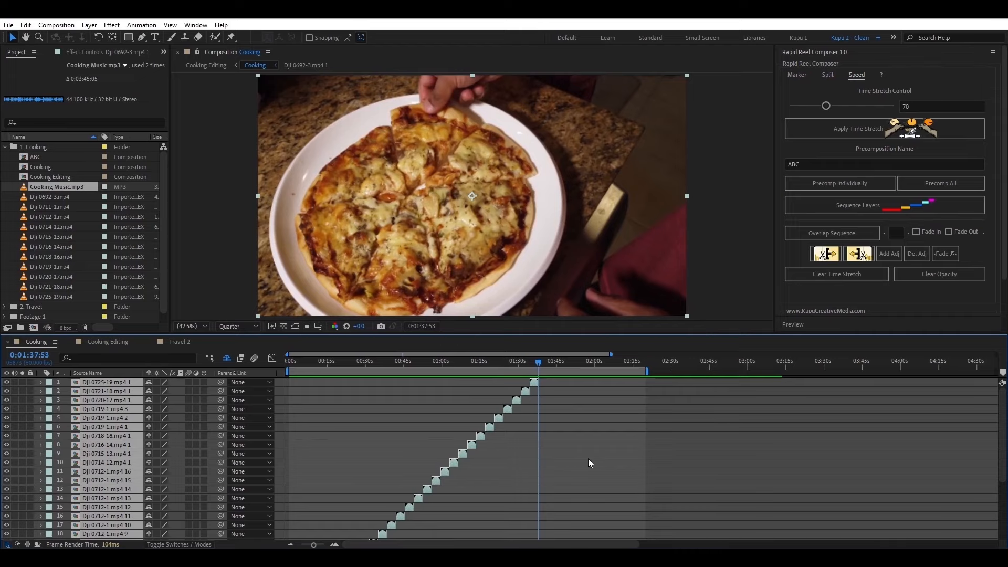
scroll(588, 464, "down", 4)
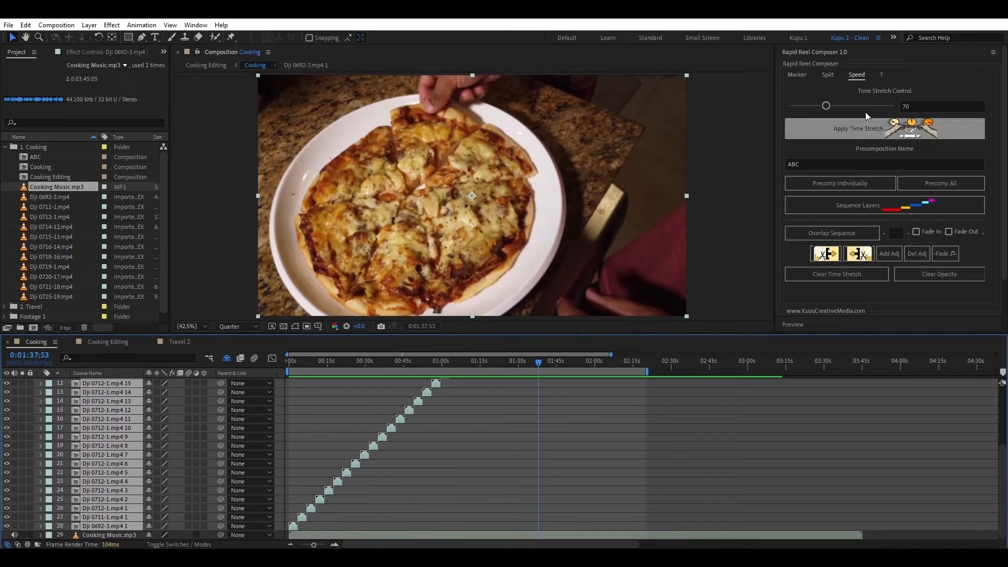
- Clear the time stretch from all split segments, sequence them again and scrub through the start of the composition
left_click(819, 278)
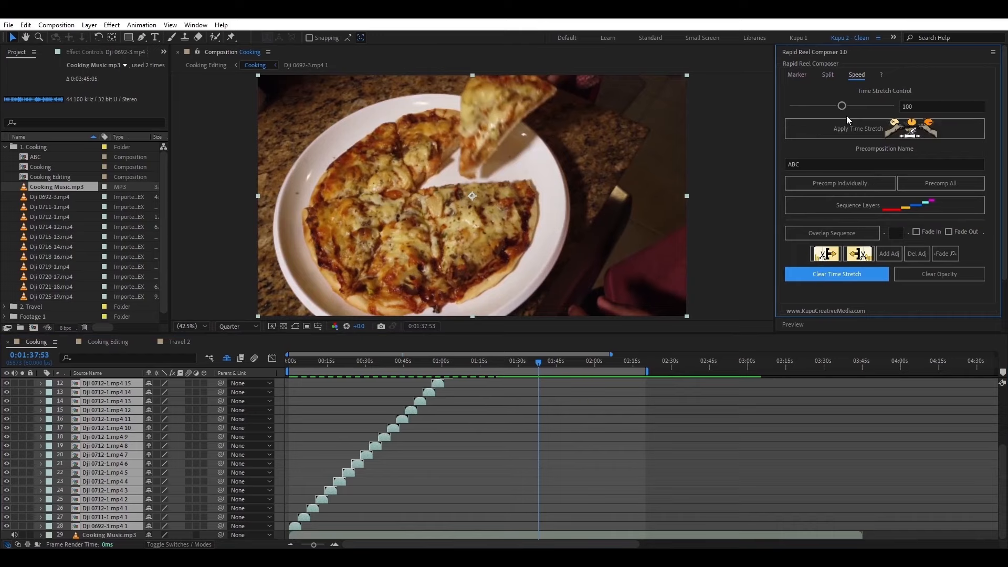
left_click(843, 208)
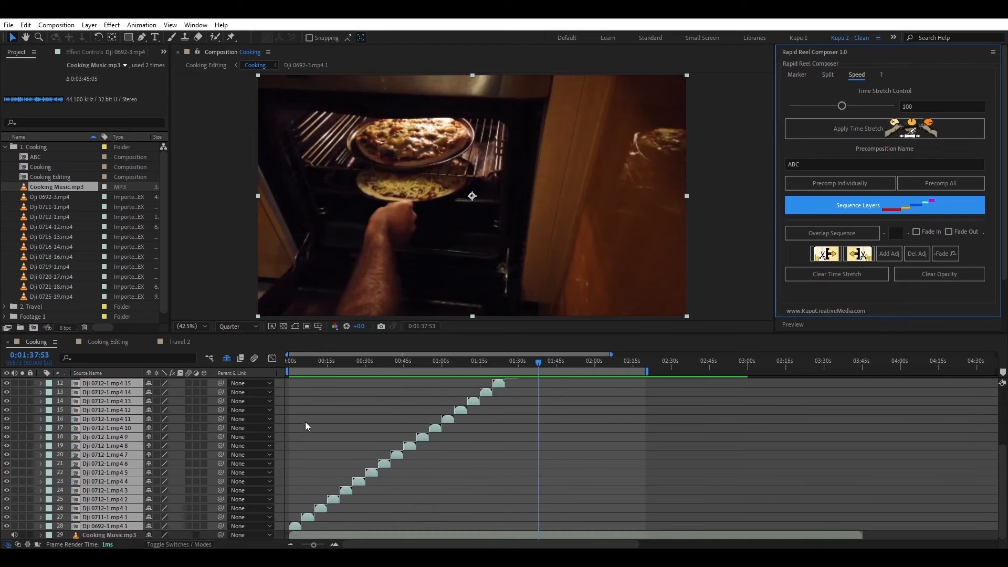
left_click(287, 362)
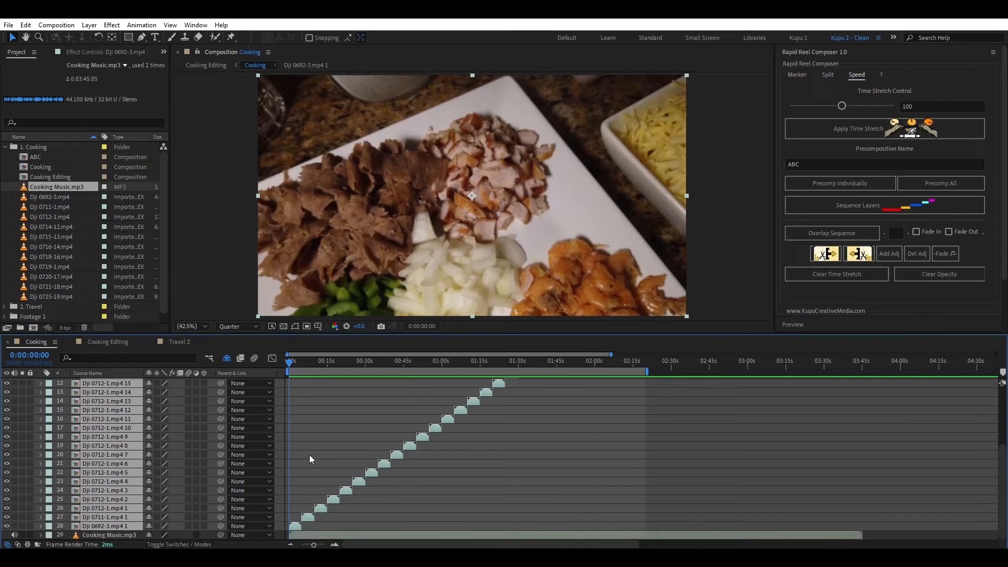
left_click_drag(292, 363, 395, 354)
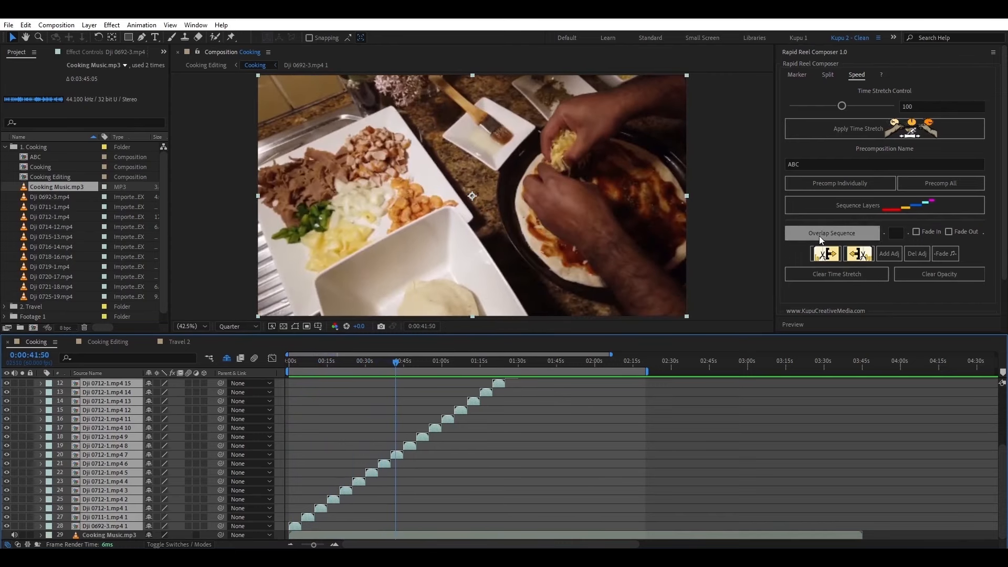
- Fit the work area to the sequenced segments with the -BN- function
left_click(897, 233)
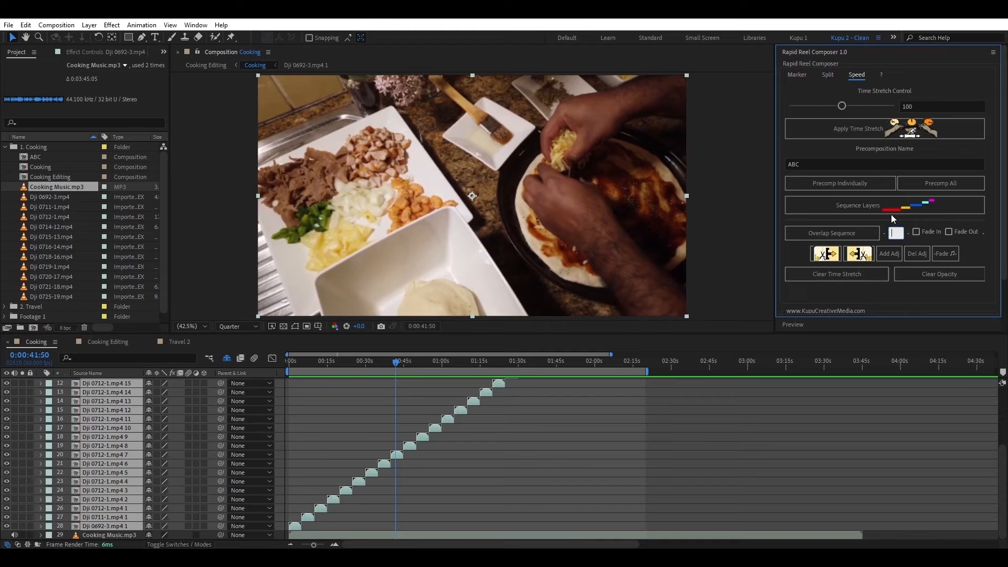
left_click(798, 75)
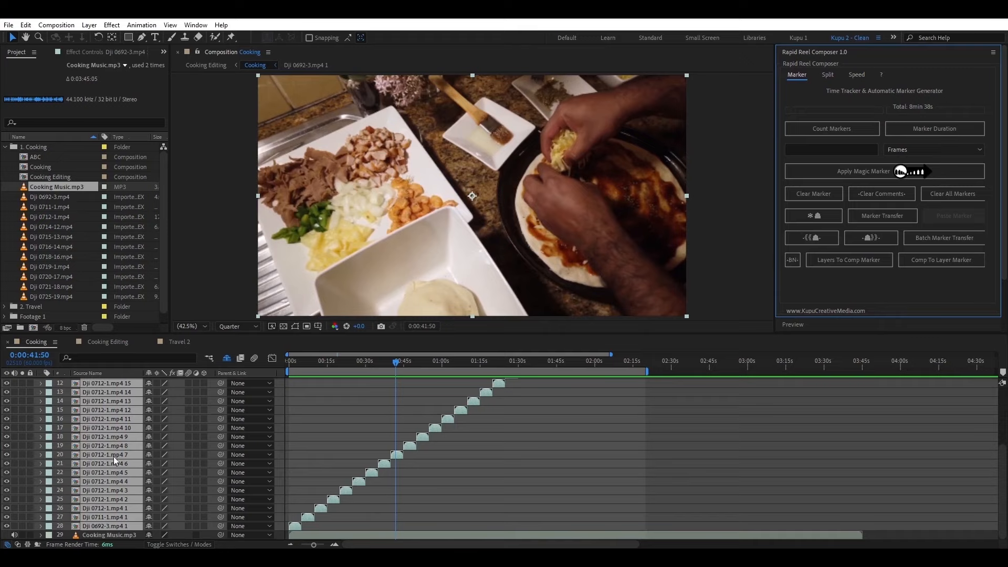
left_click(793, 261)
scroll(642, 427, "up", 4)
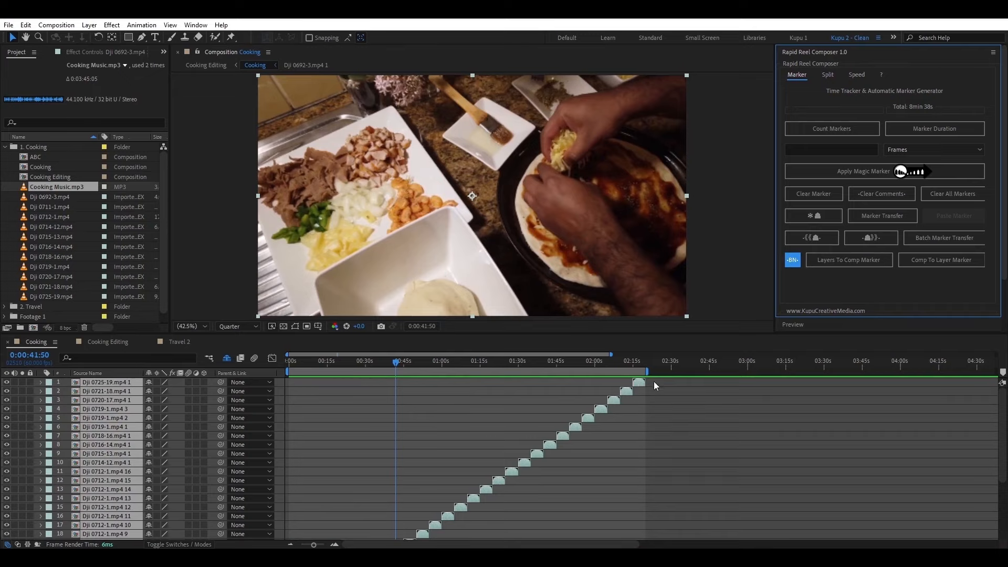
- Fit the work area to the last seven segments, from Dji 0718-16.mp4 1 to Dji 0725-19.mp4 1, with the -BN- function
left_click(645, 443)
left_click(573, 436)
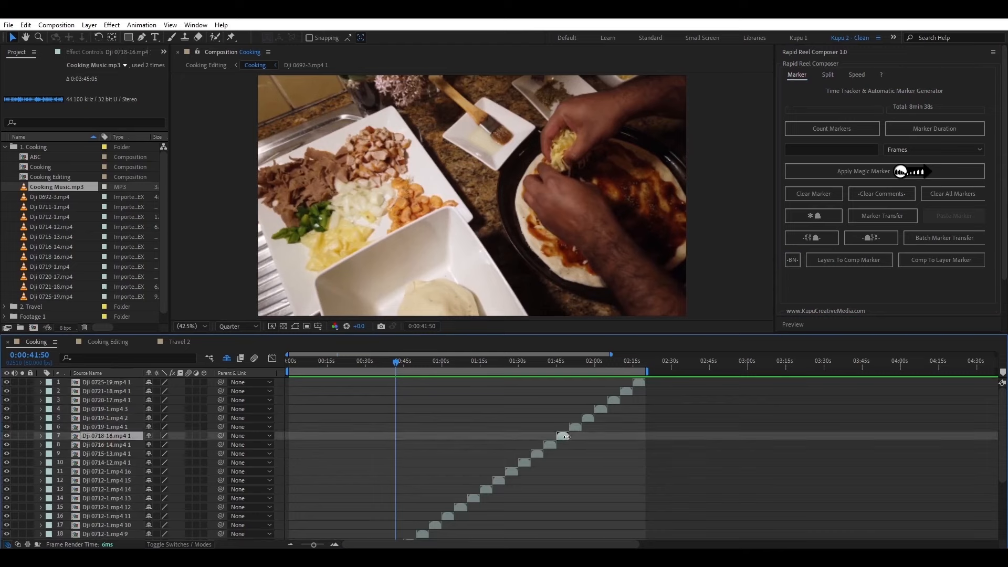
left_click(640, 384, "shift")
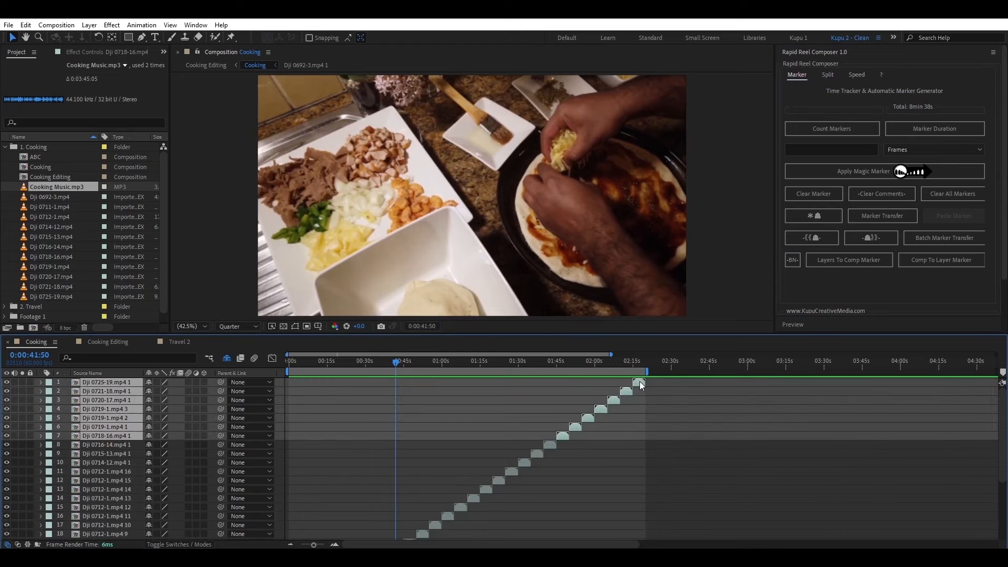
left_click(799, 261)
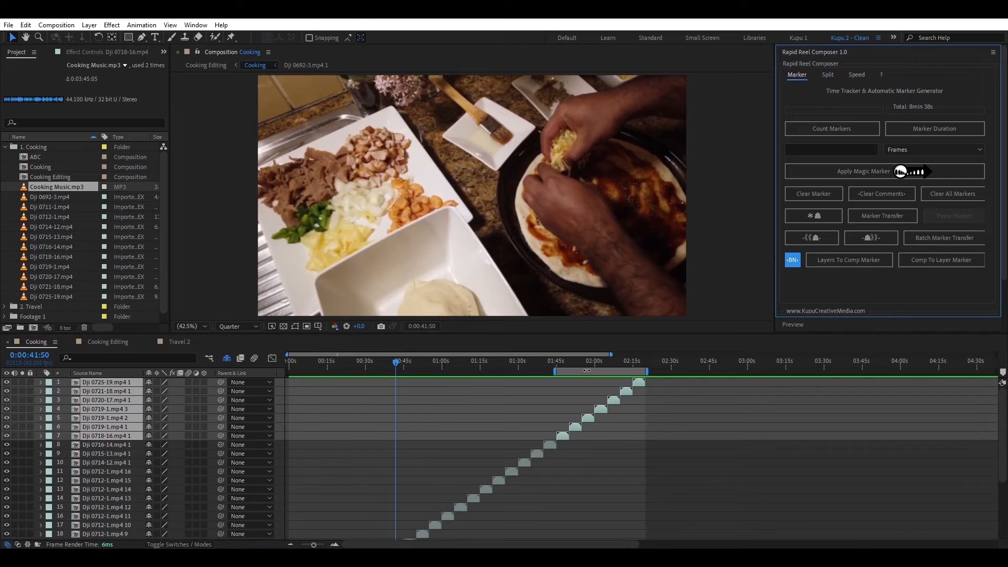
- Deselect all layers and reset the work area to the full composition with the -BN- function
left_click(692, 484)
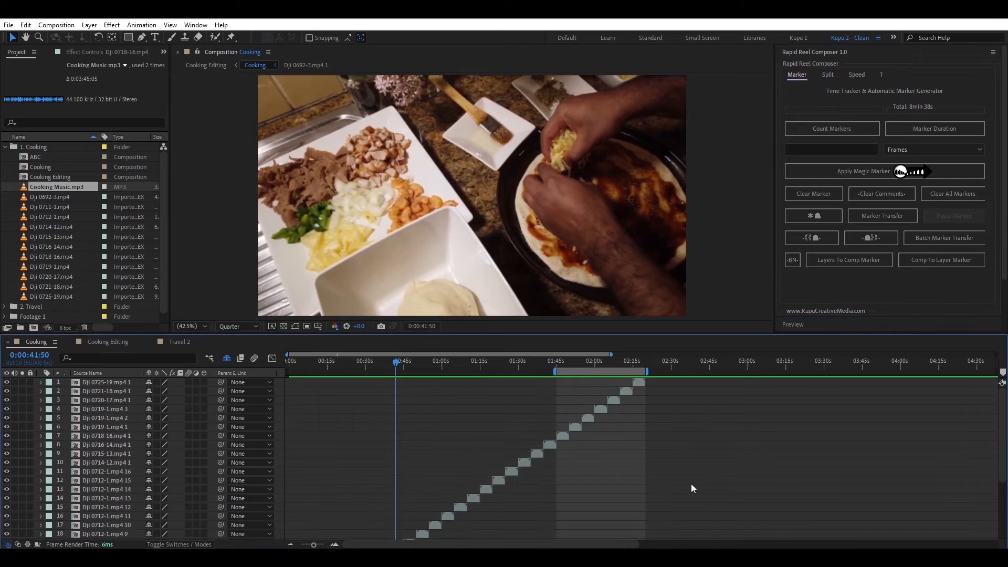
left_click(796, 259)
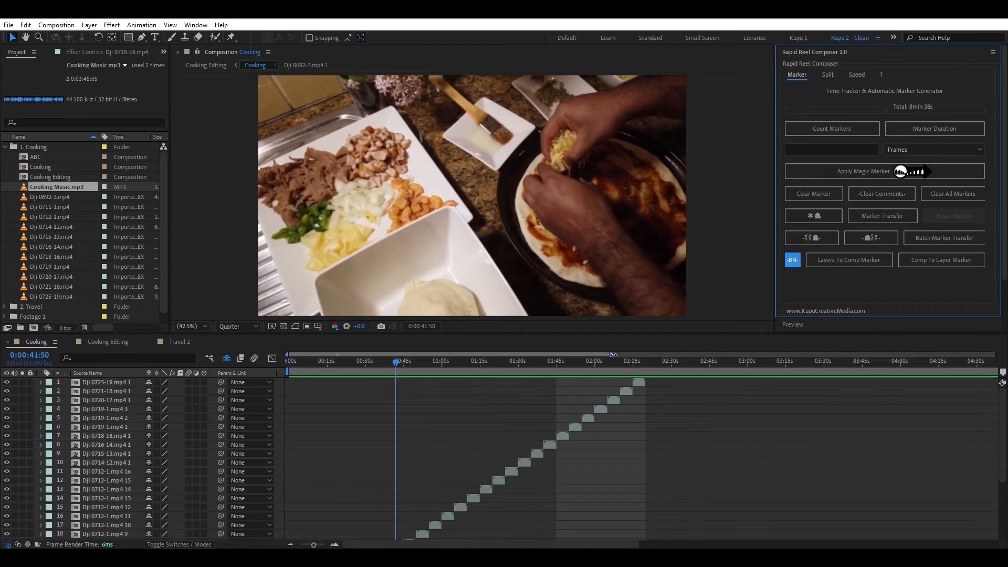
left_click_drag(613, 355, 996, 360)
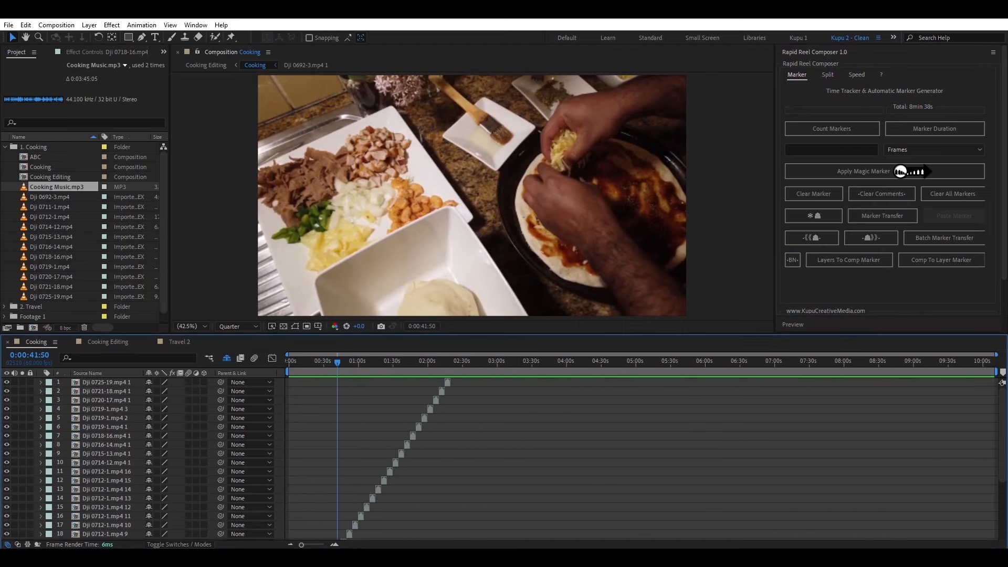
left_click_drag(1001, 361, 552, 363)
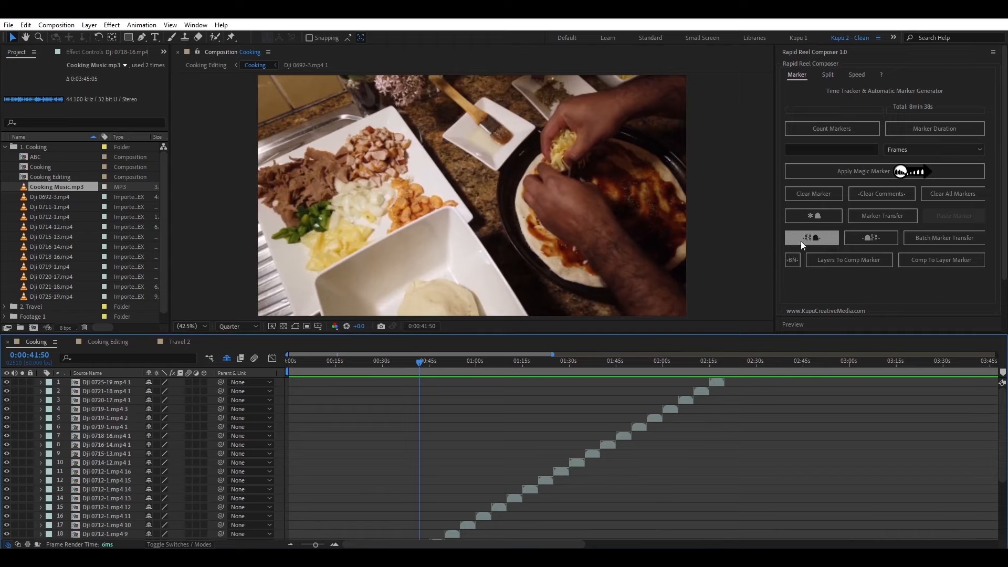
- Add three markers to the Dji 0712-1.mp4 13 segment and nudge them forward several times with the script's marker shift
left_click(504, 361)
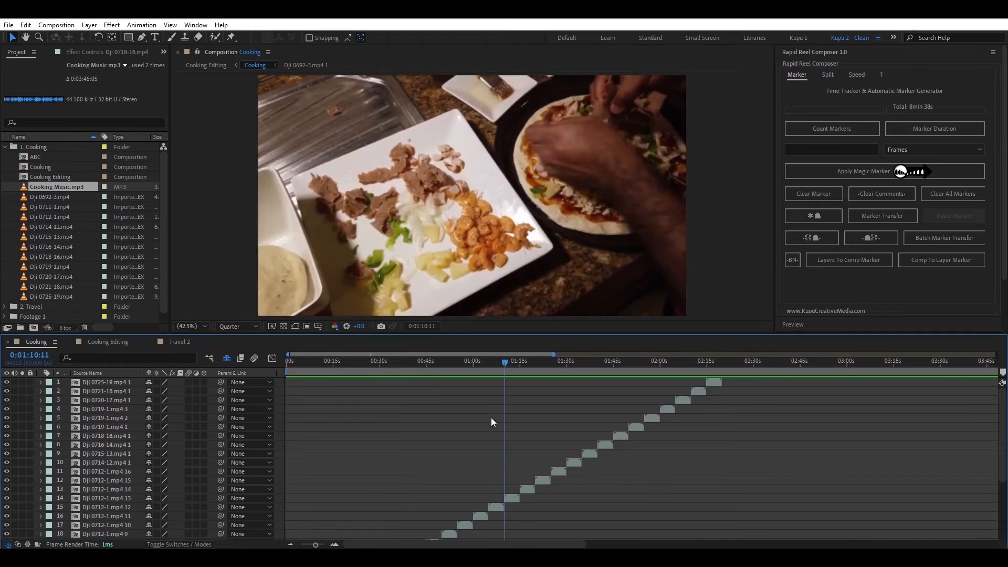
left_click(509, 499)
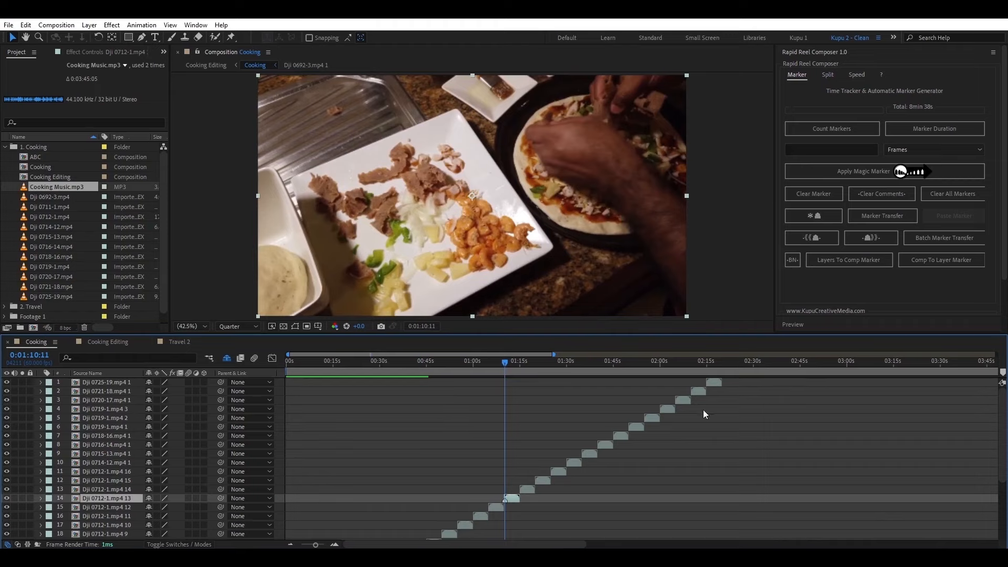
left_click_drag(554, 356, 388, 363)
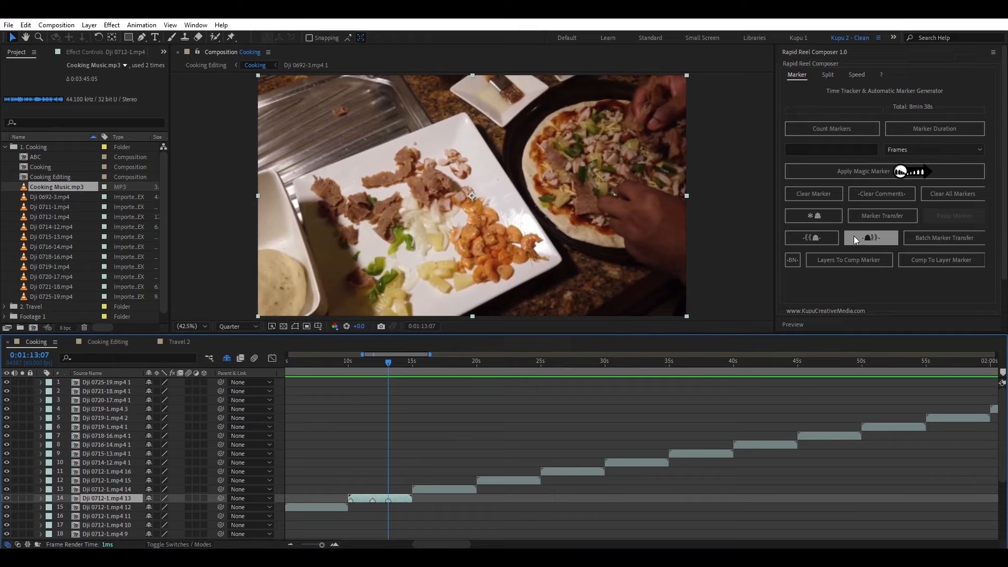
left_click(868, 236)
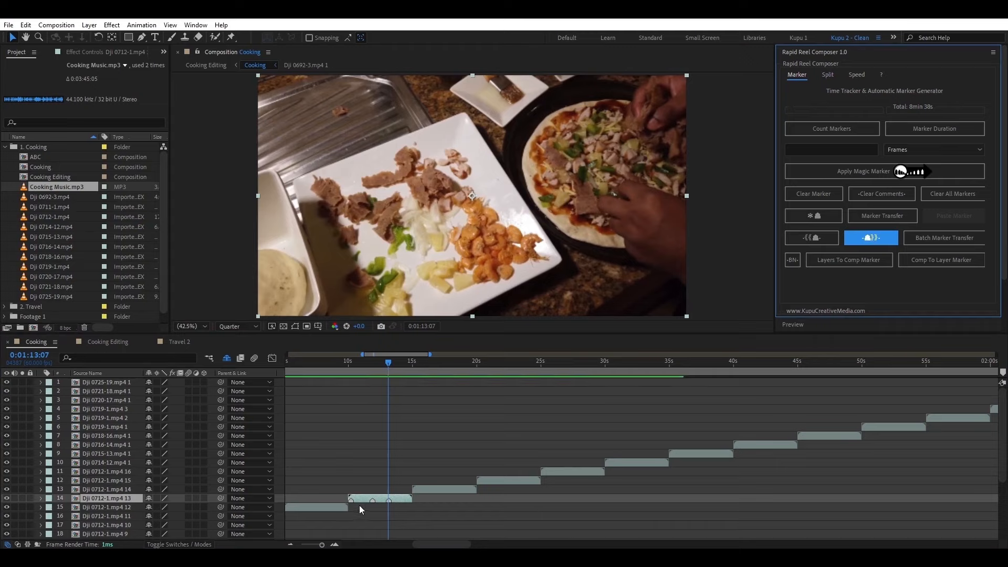
left_click(875, 240)
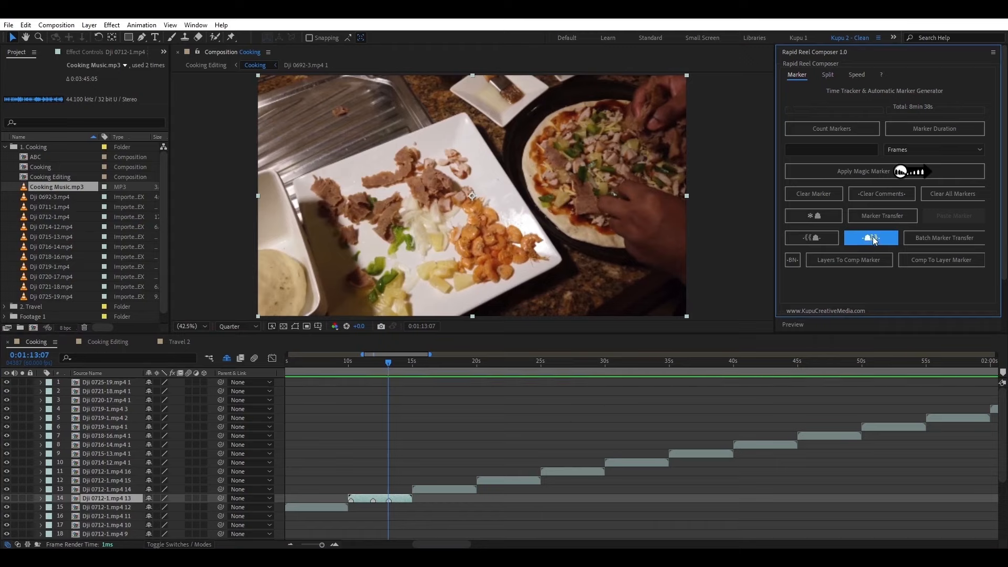
left_click(875, 240)
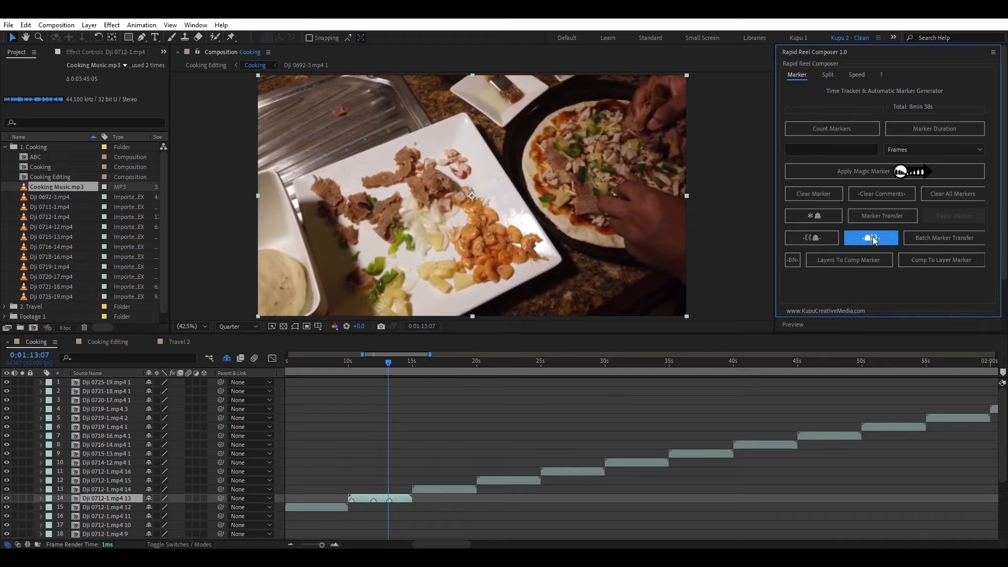
left_click(875, 239)
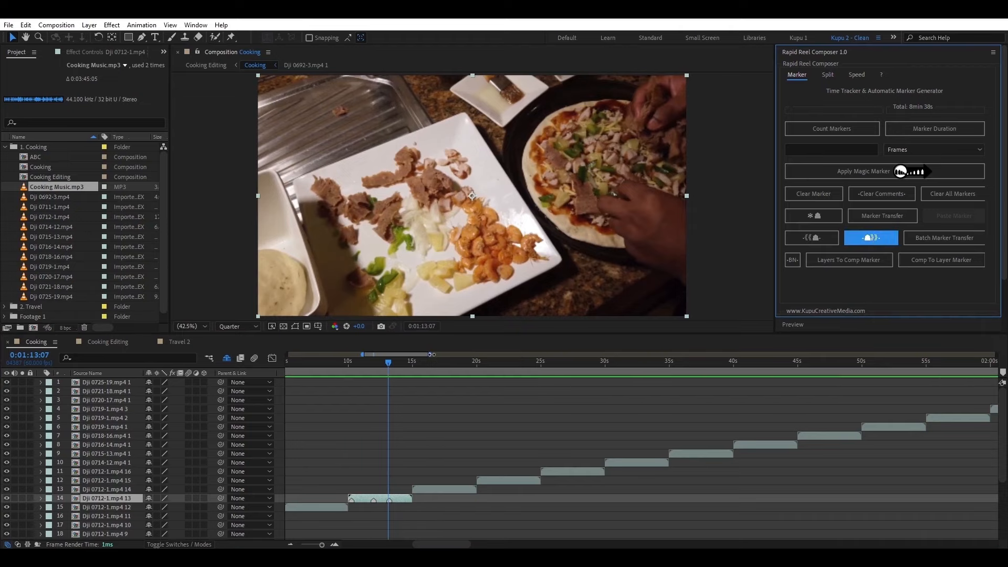
- Move the playhead to the segment's first marker at 0:01:10:16 and repeatedly shift all its markers forward
left_click_drag(430, 355, 383, 354)
left_click(356, 364)
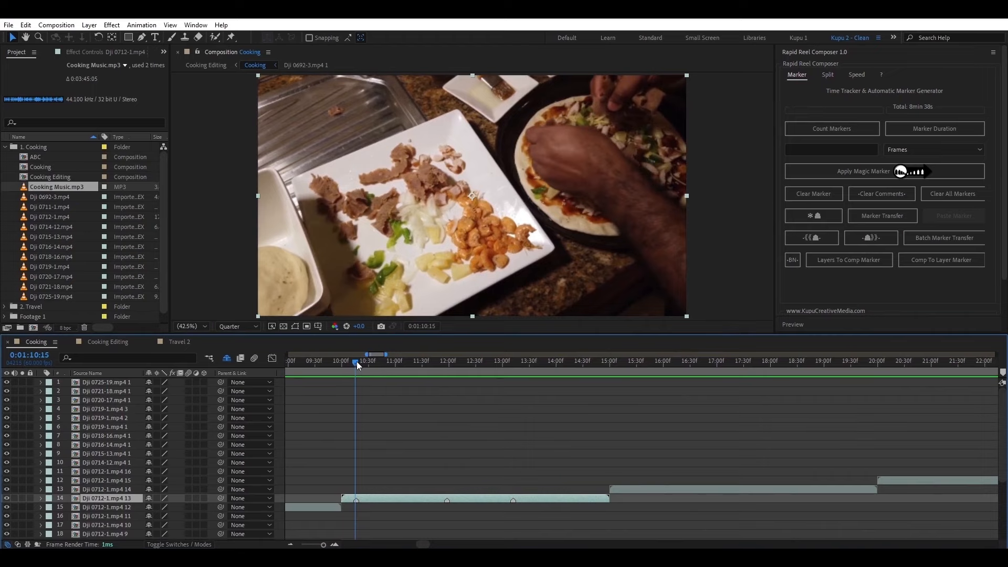
left_click(357, 361)
left_click(867, 240)
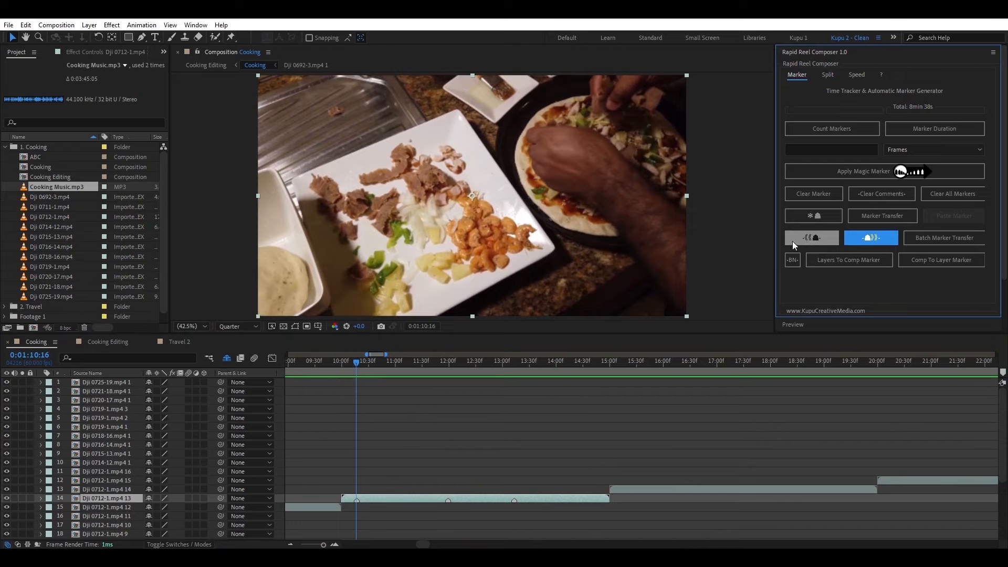
left_click(871, 239)
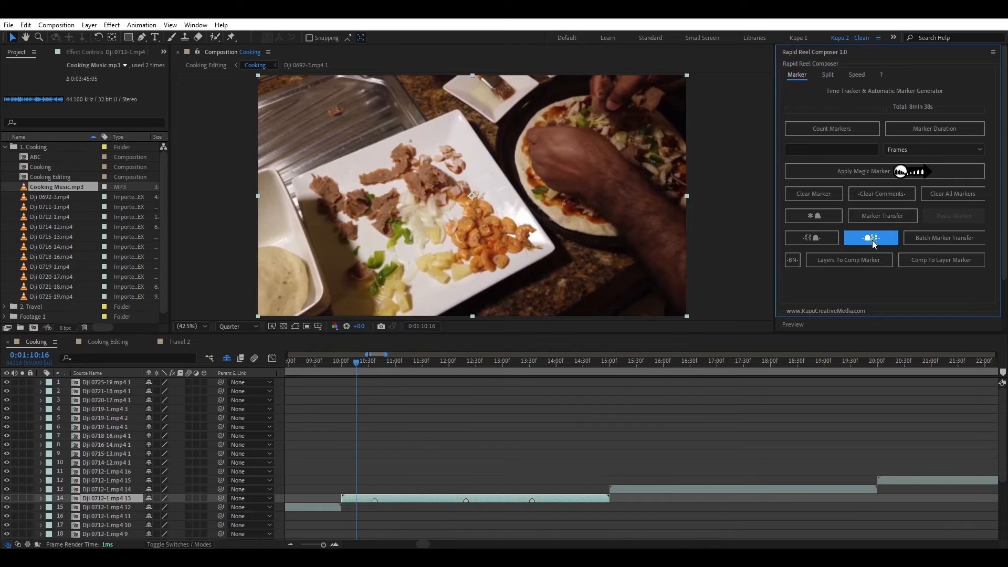
left_click(872, 239)
left_click(871, 239)
left_click(874, 238)
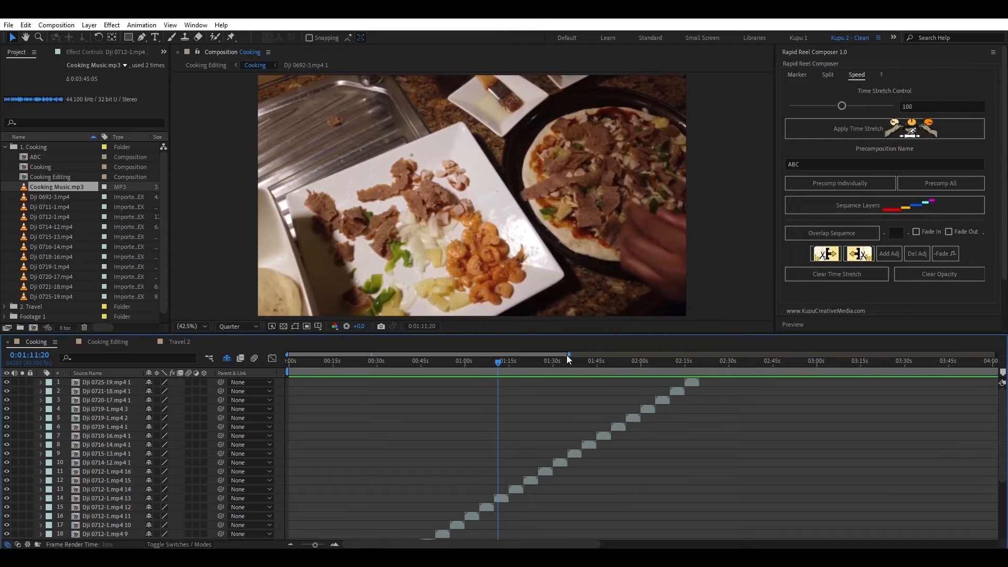
- Select all 28 split segments without the music layer and apply Overlap Sequence with an overlap of 20
mouse_move(568, 355)
left_mouse_down()
mouse_move(588, 355)
mouse_move(455, 355)
mouse_move(484, 450)
mouse_move(533, 446)
mouse_move(447, 382)
mouse_move(522, 355)
mouse_move(552, 357)
left_mouse_up()
scroll(425, 449, "down", 5)
left_click(297, 526)
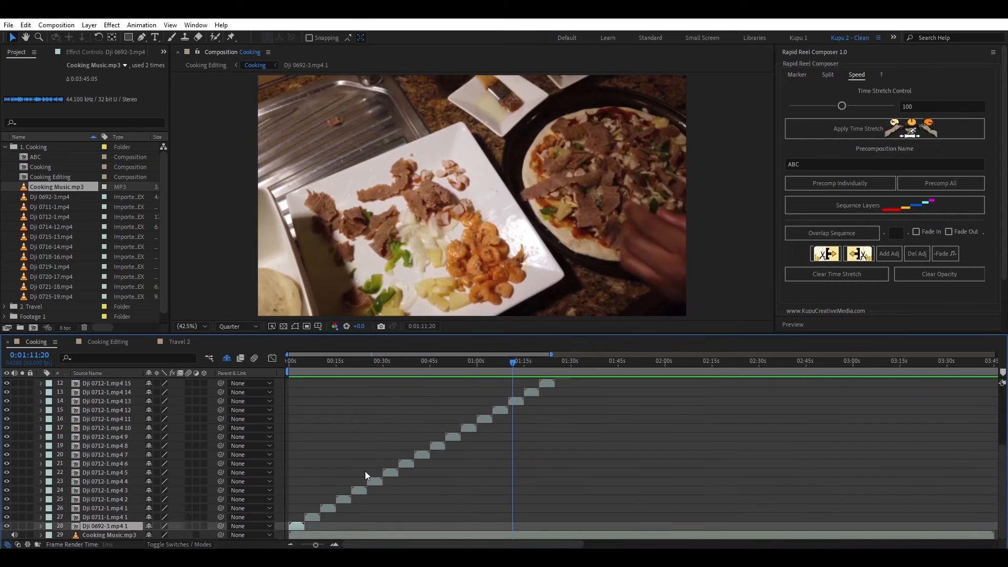
scroll(364, 471, "up", 5)
key("ctrl+a")
scroll(555, 470, "down", 4)
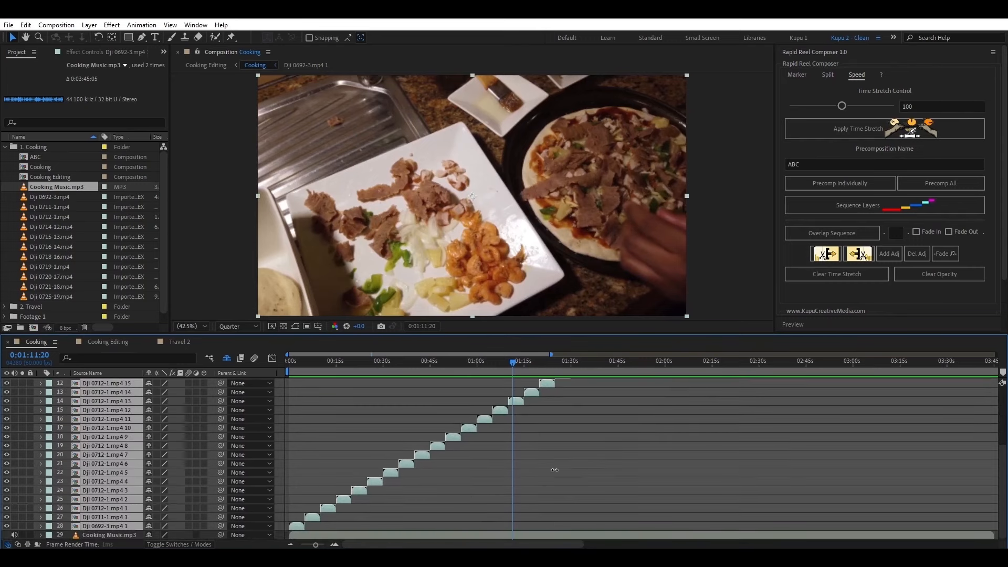
left_click(896, 232)
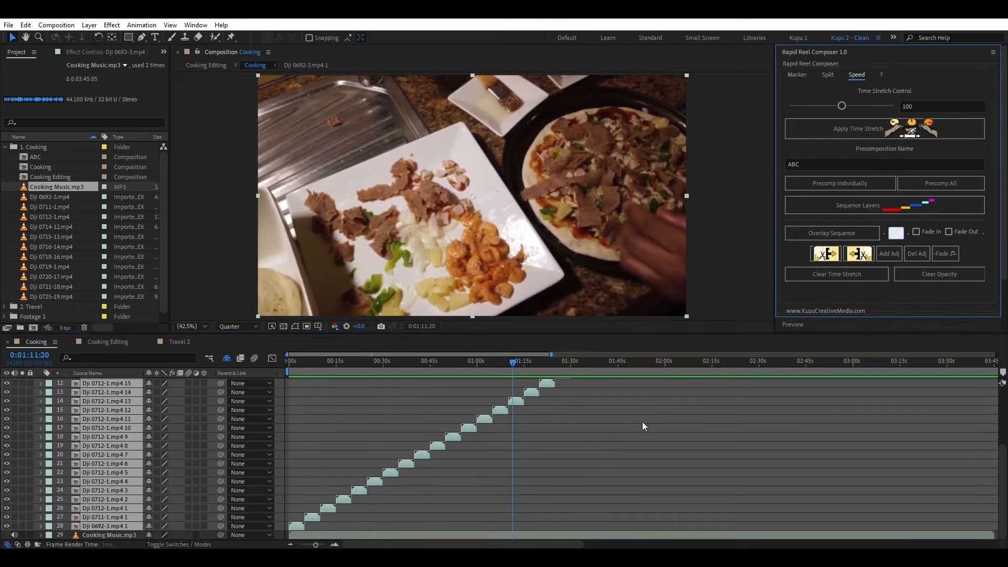
type("20")
left_click_drag(551, 354, 361, 362)
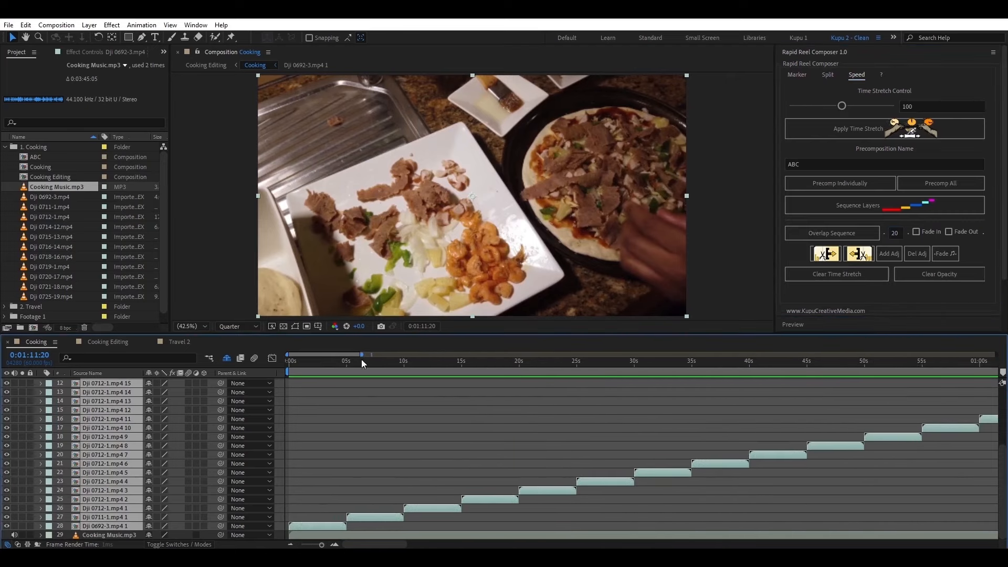
left_click(835, 232)
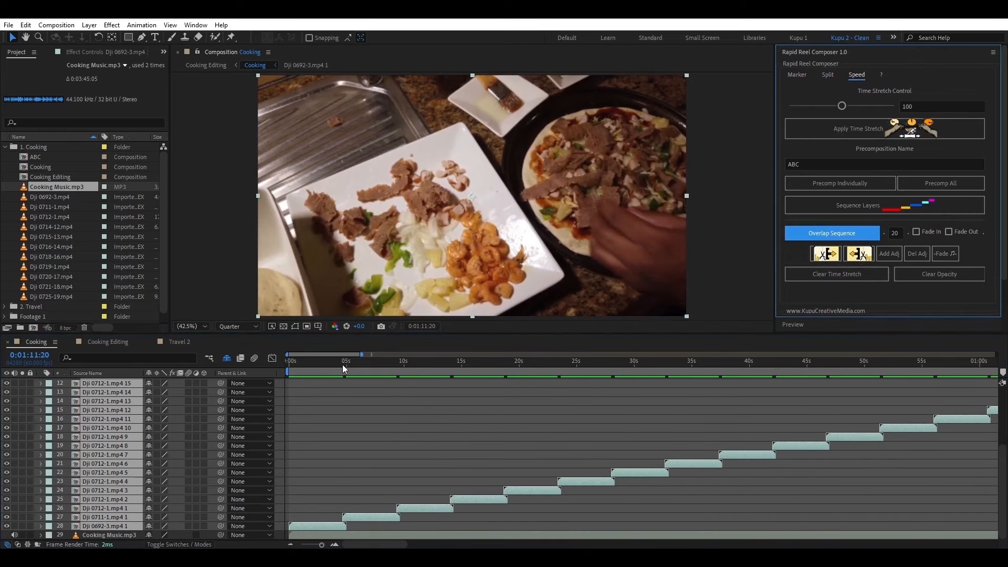
left_click(343, 365)
mouse_move(343, 365)
left_mouse_down()
mouse_move(329, 365)
mouse_move(337, 364)
left_mouse_up()
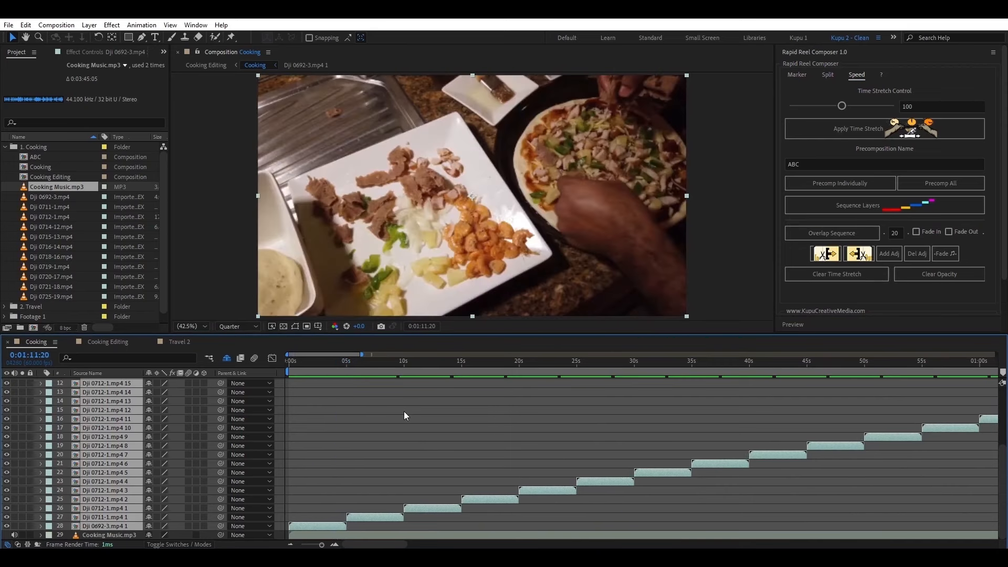
- Apply Overlap Sequence with Fade In enabled to the selected segments, reveal their opacity keyframes and preview the crossfades
left_click(916, 232)
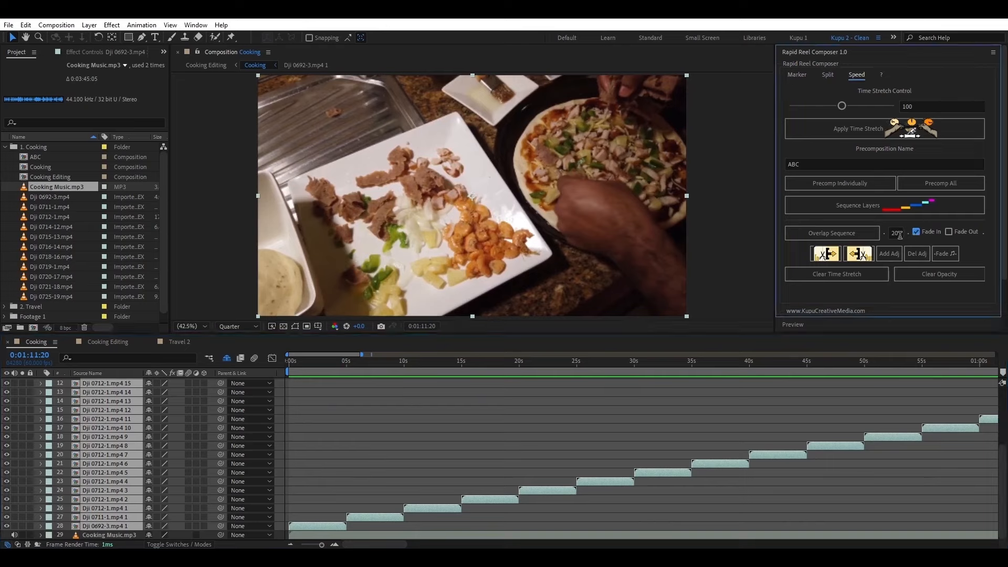
left_click(847, 235)
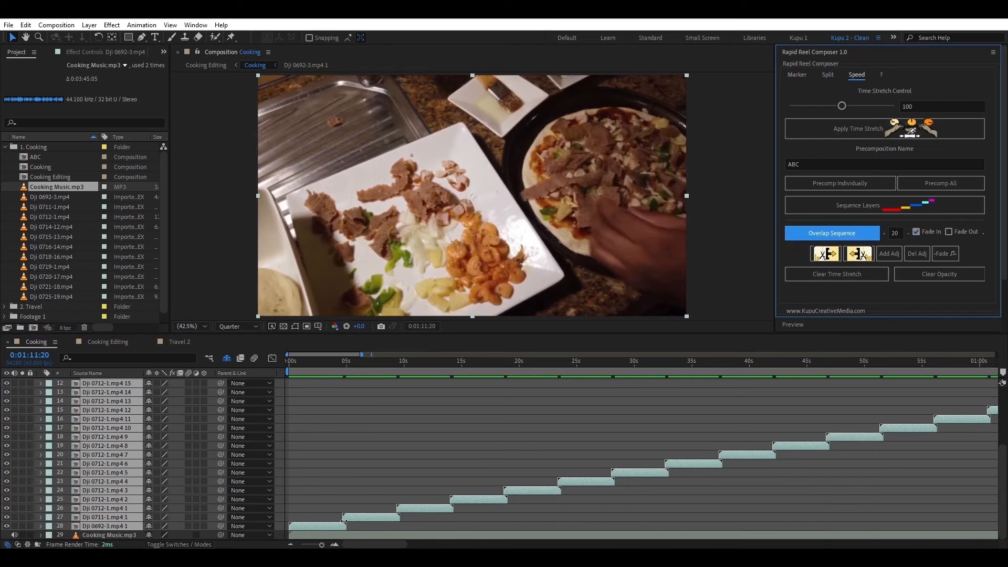
key("u")
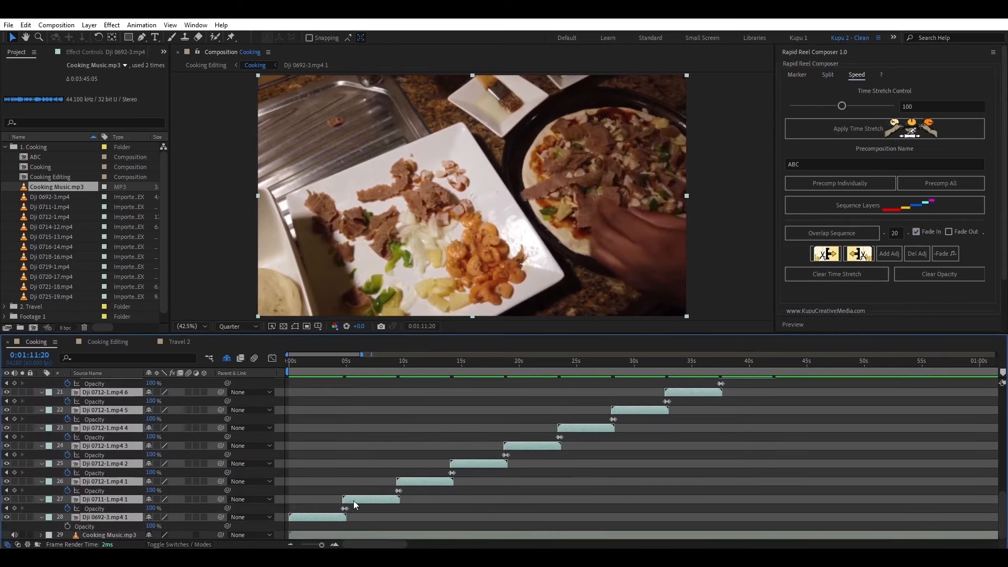
left_click_drag(333, 363, 401, 367)
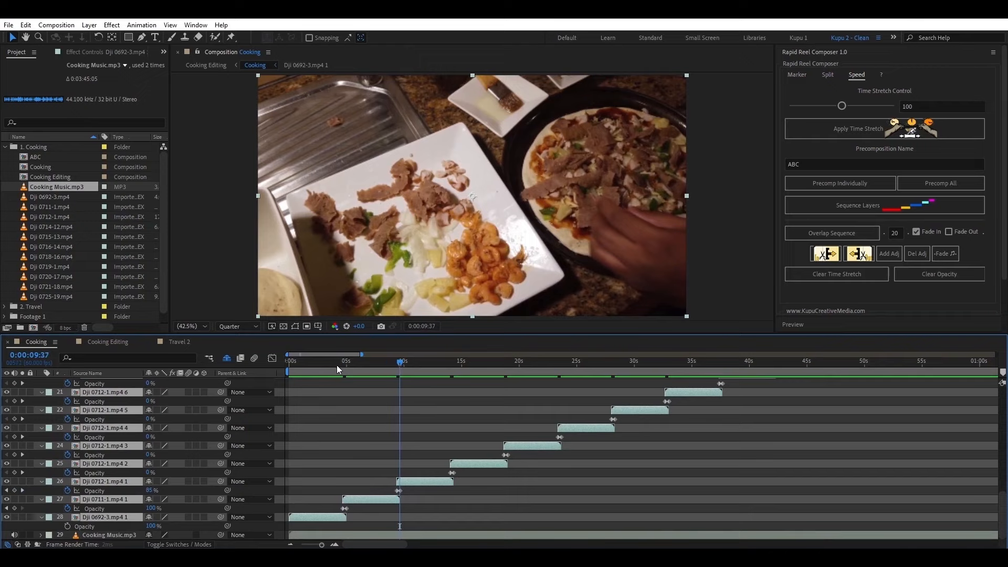
left_click_drag(304, 362, 325, 361)
key("space")
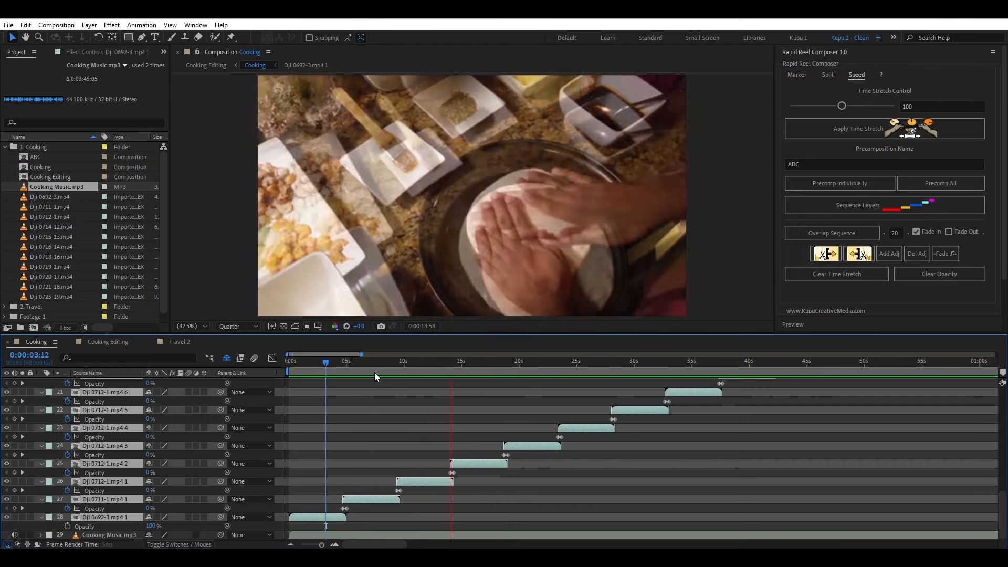
left_click(336, 363)
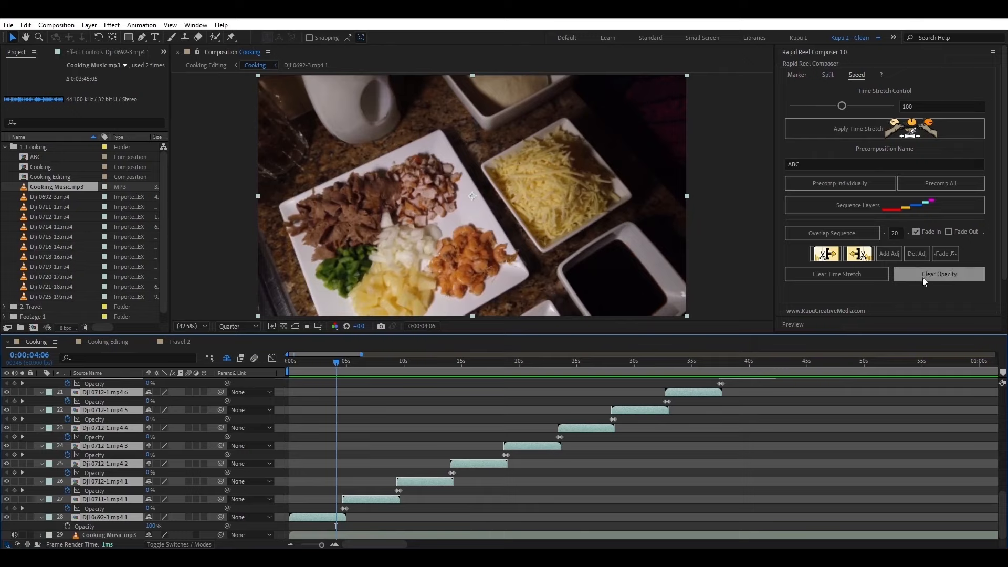
- Clear the opacity keyframes from all selected segments, disable Fade In and place the segments end to end with Sequence Layers
left_click(958, 273)
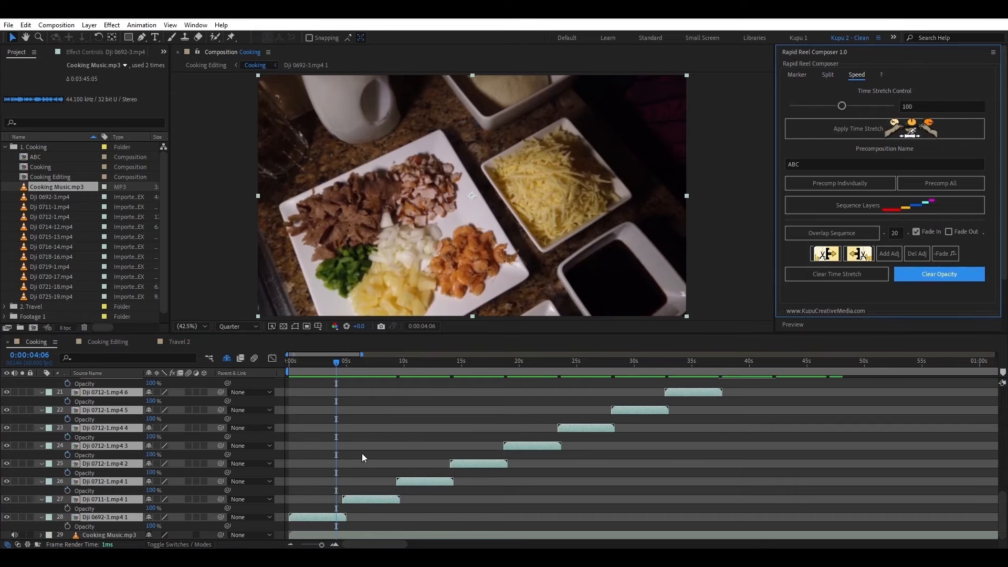
scroll(315, 462, "up", 5)
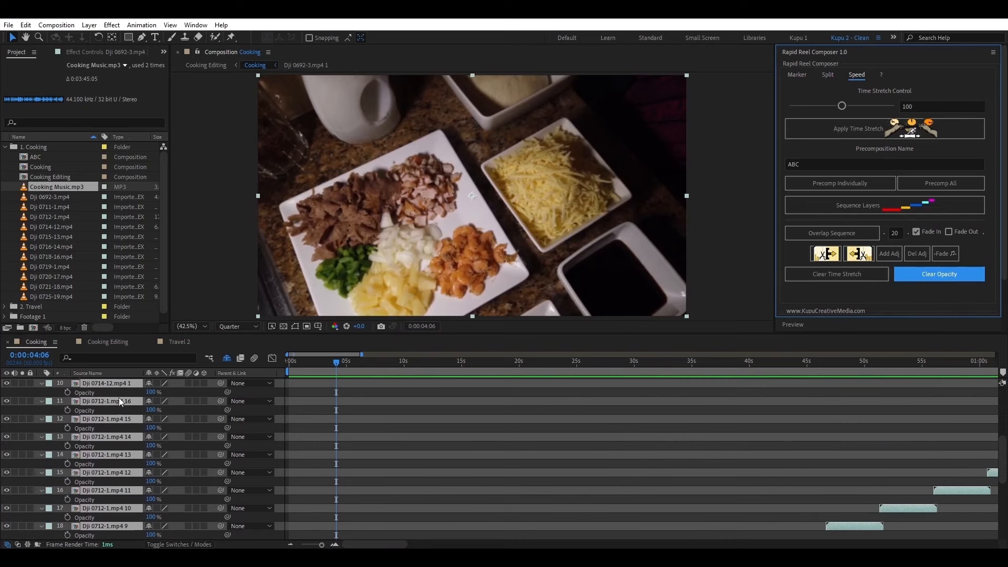
scroll(391, 448, "down", 5)
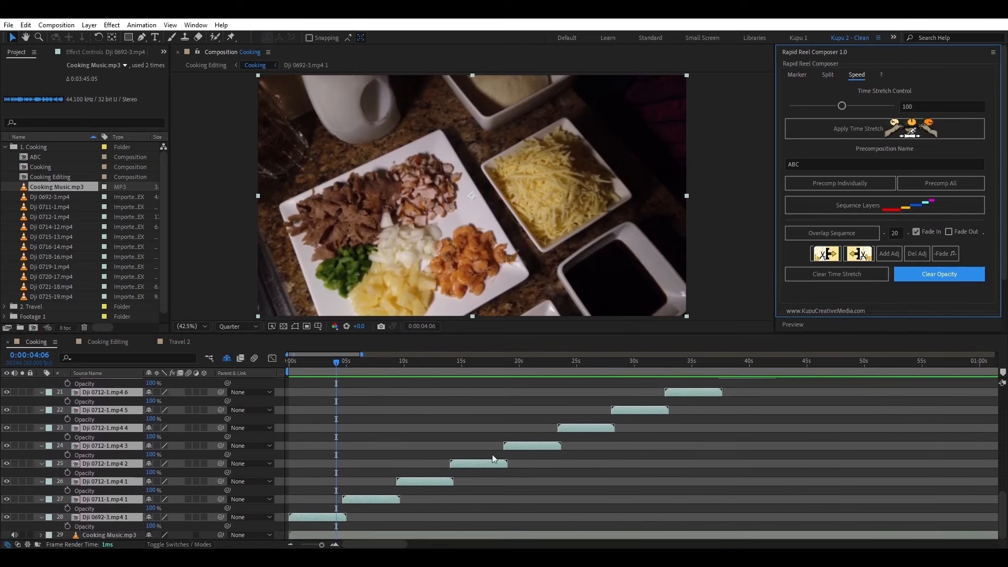
left_click(916, 231)
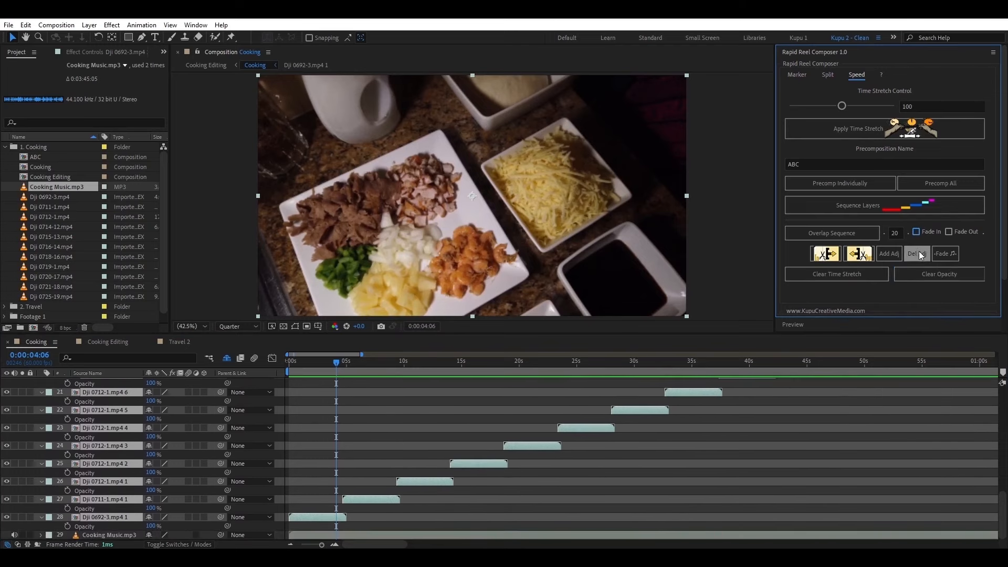
left_click(887, 208)
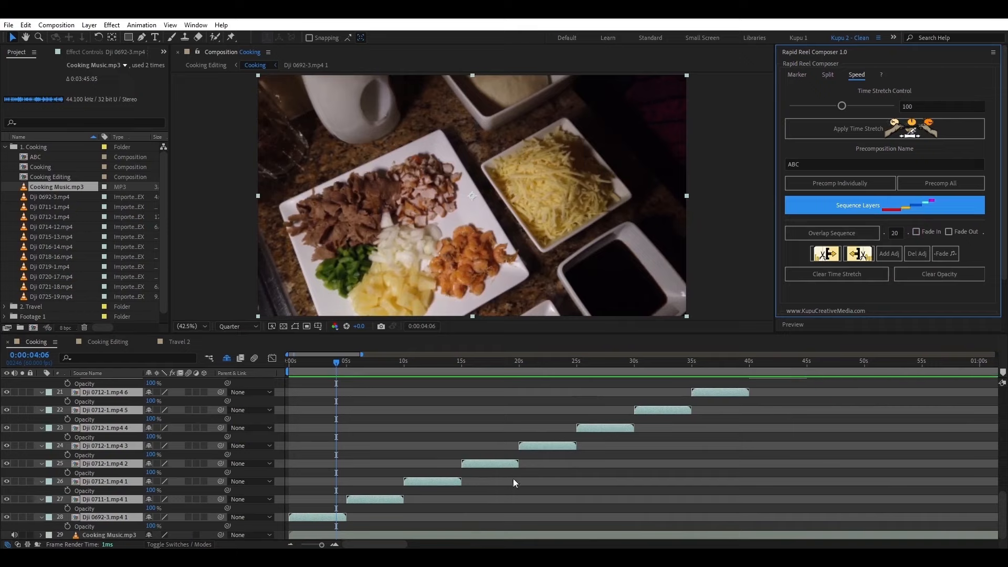
- Enable Fade In, set the overlap to 30 and apply Overlap Sequence to the selected segments
left_click(916, 232)
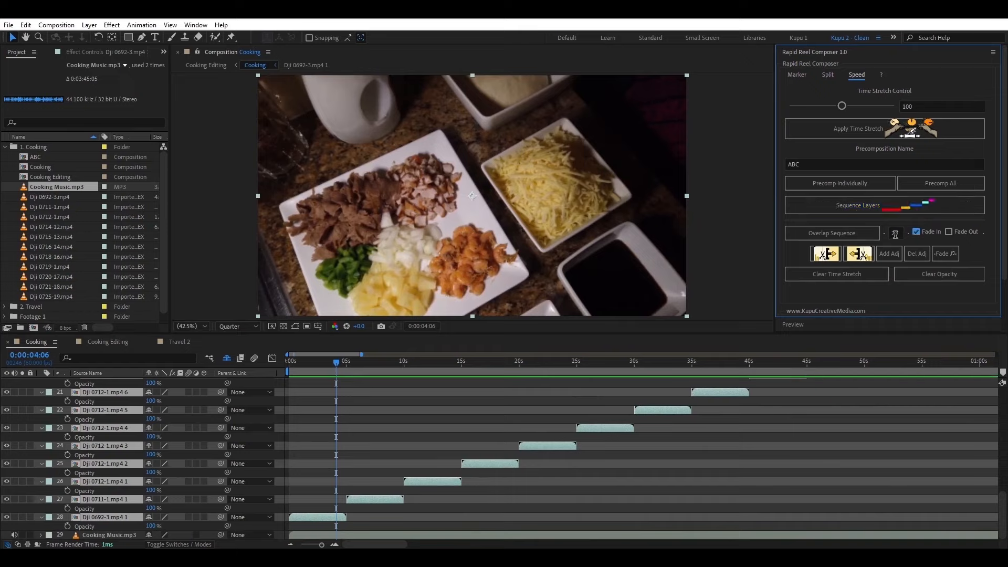
double_click(895, 234)
type("30")
left_click(822, 236)
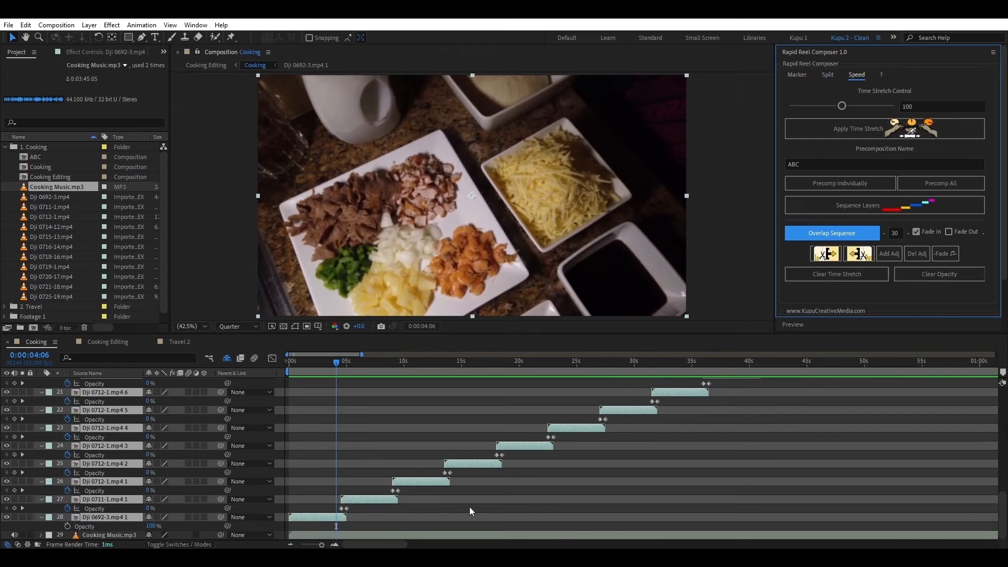
- Reveal the Cooking Music.mp3 layer's audio levels and waveform, and move the playhead to 0:00:06:45
left_click(350, 535)
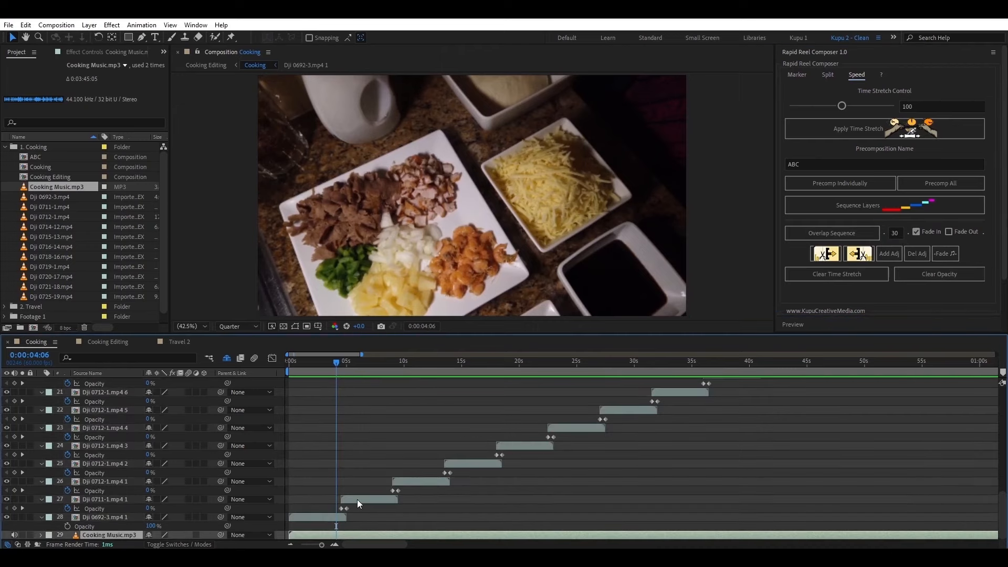
left_click(41, 535)
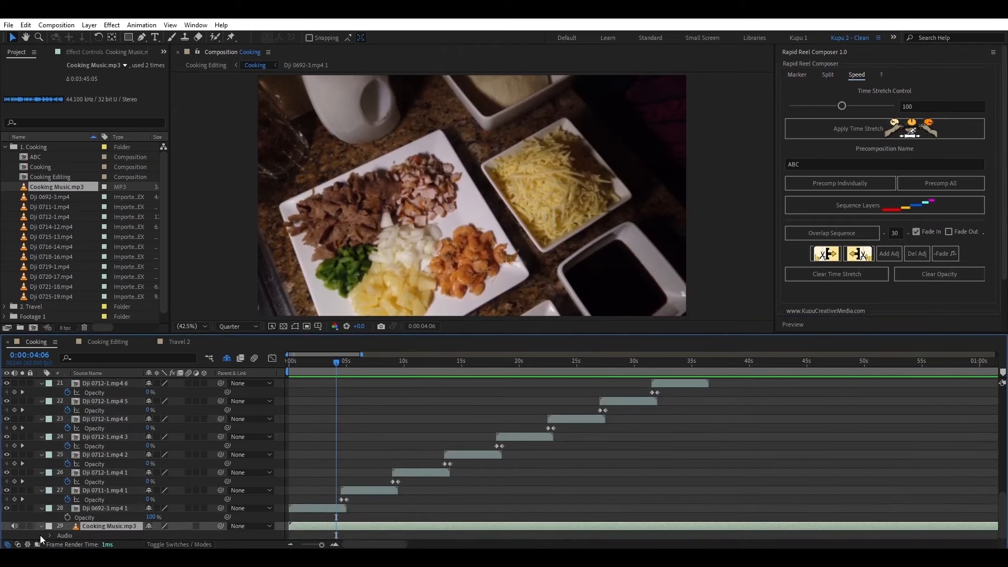
left_click(49, 535)
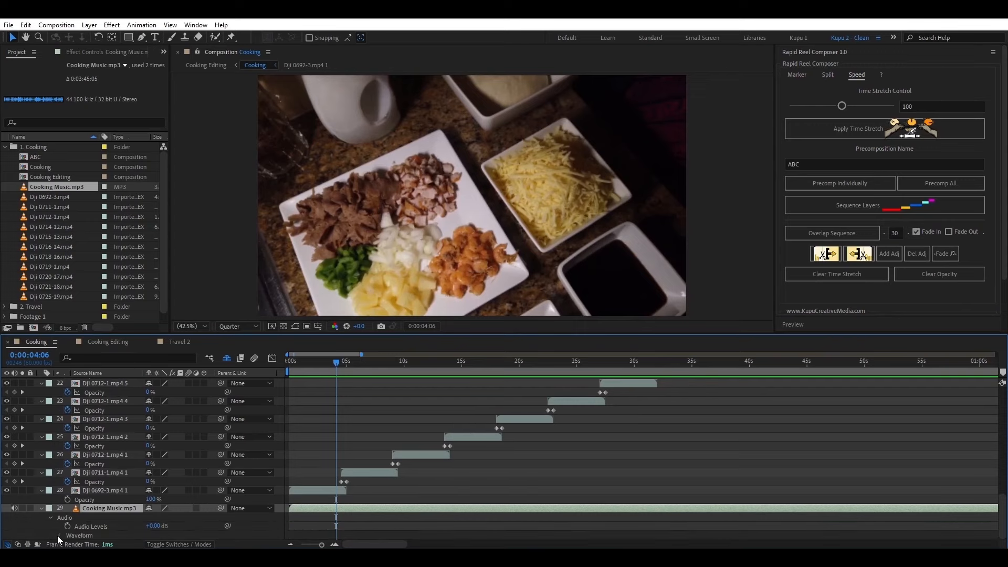
left_click(58, 535)
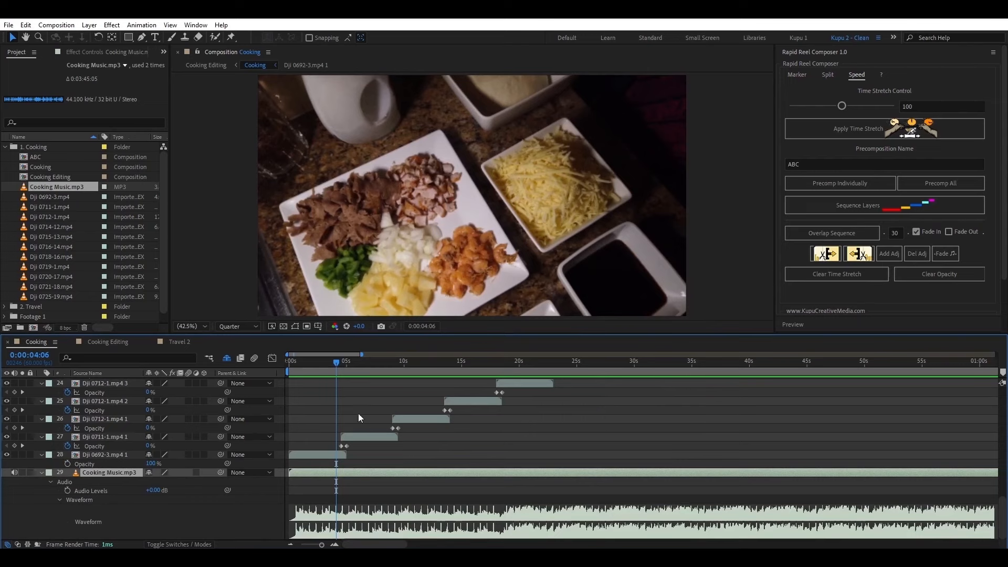
left_click_drag(331, 362, 367, 363)
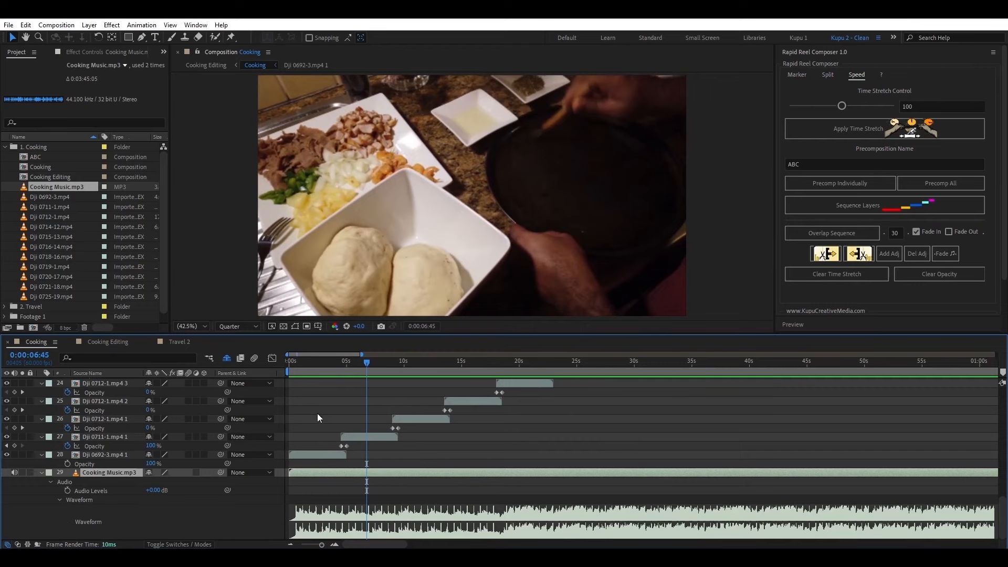
- Select all 28 video segments without the music layer and fit the work area to them with the BN function
scroll(286, 430, "up", 5)
scroll(266, 436, "down", 5)
left_click(99, 454)
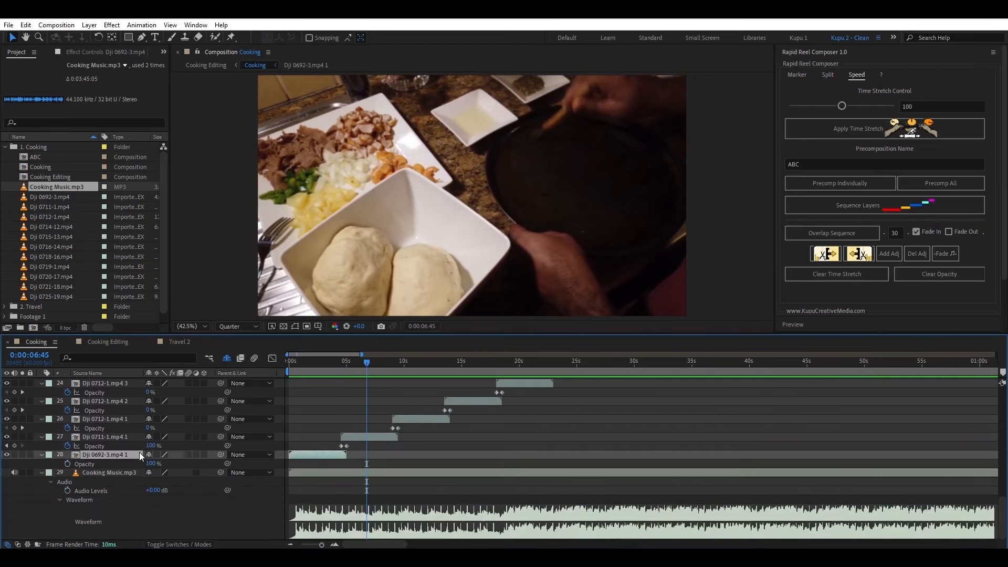
scroll(105, 420, "up", 12)
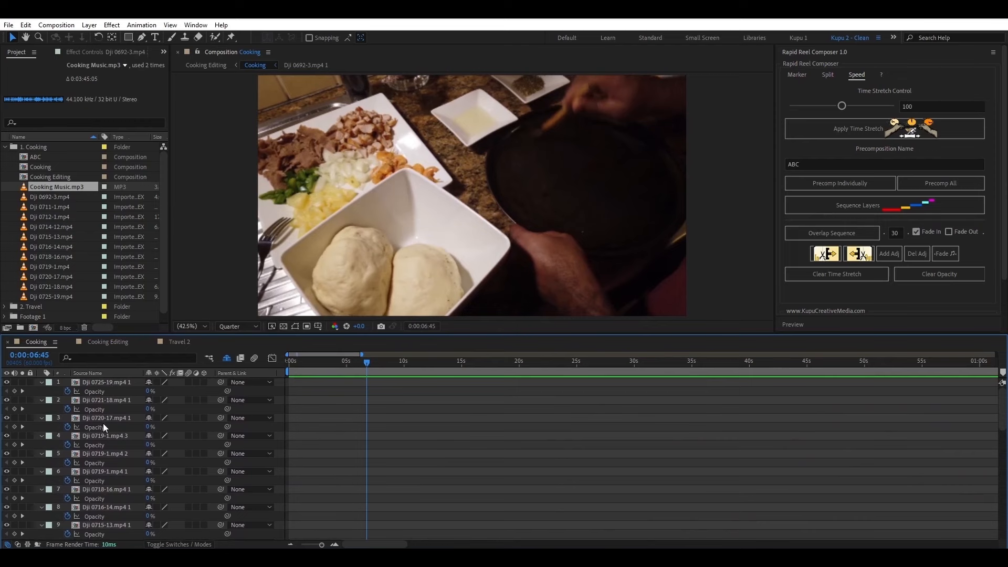
key("ctrl+a")
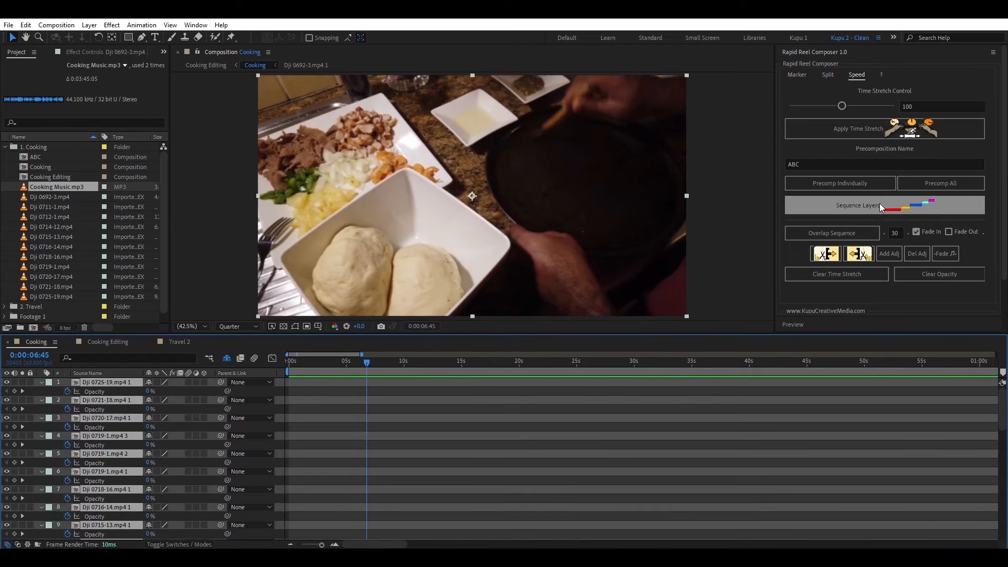
left_click(799, 75)
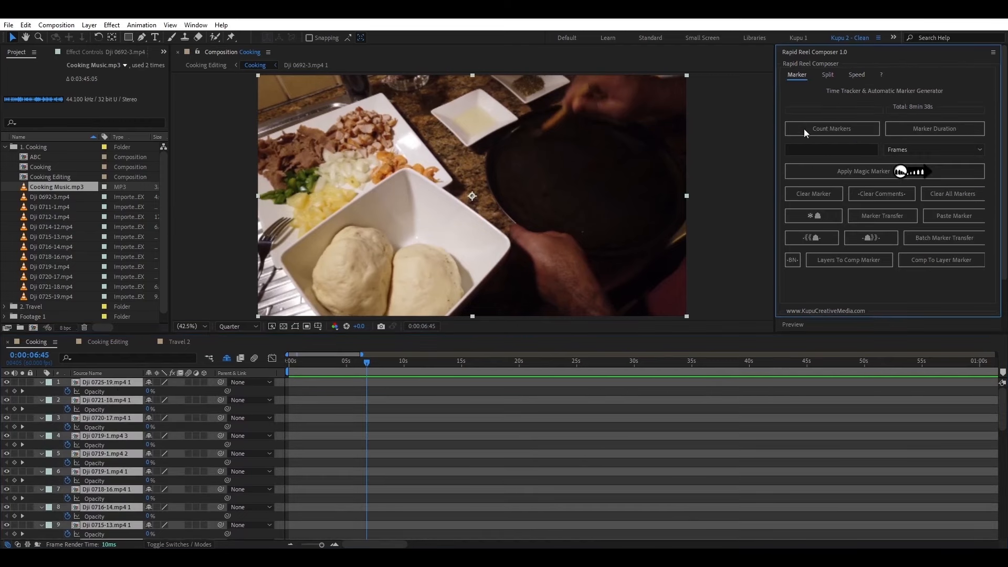
left_click(793, 259)
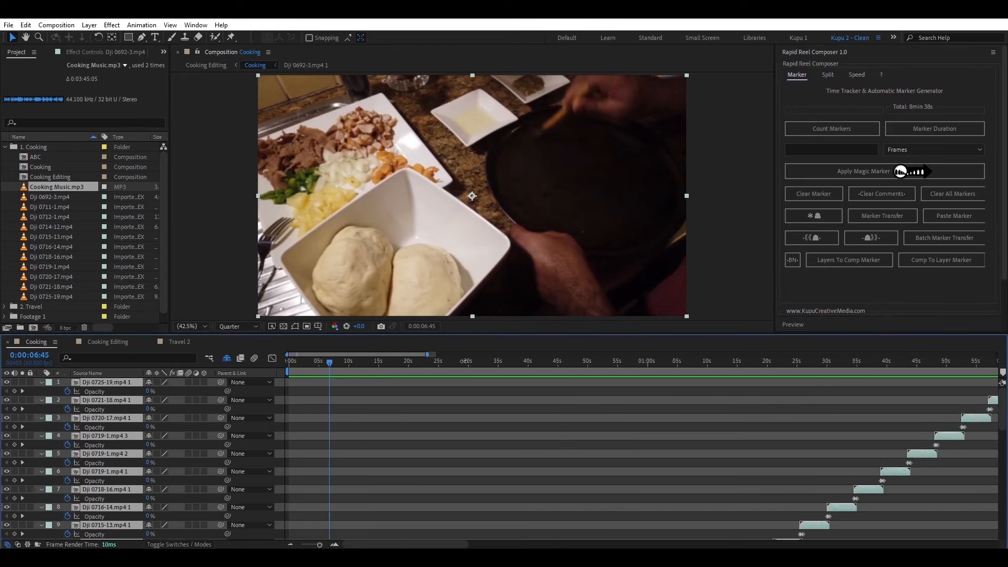
scroll(657, 460, "down", 5)
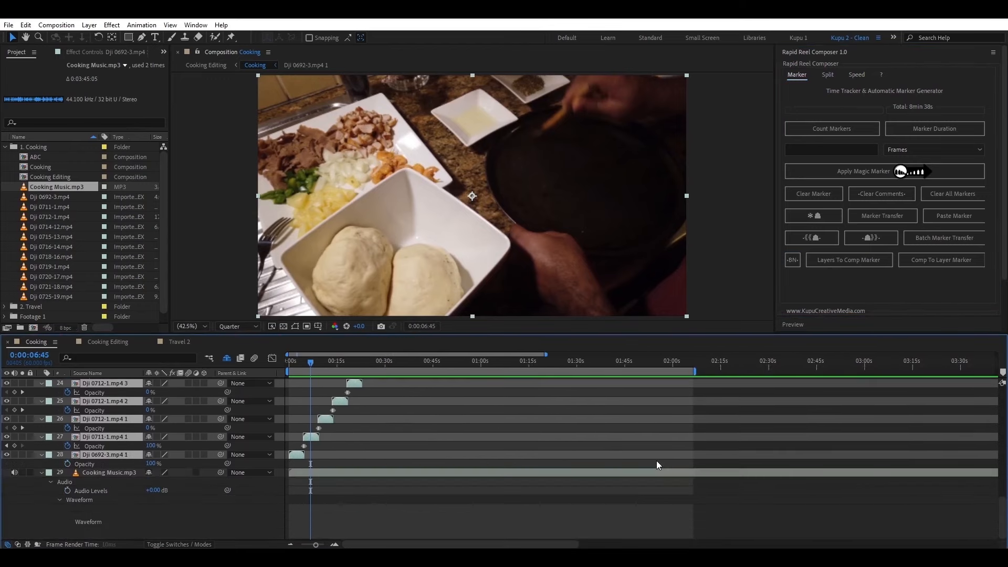
- Select the final segment, Dji 0725-19.mp4 1, and move the playhead to its out point
scroll(453, 484, "up", 6)
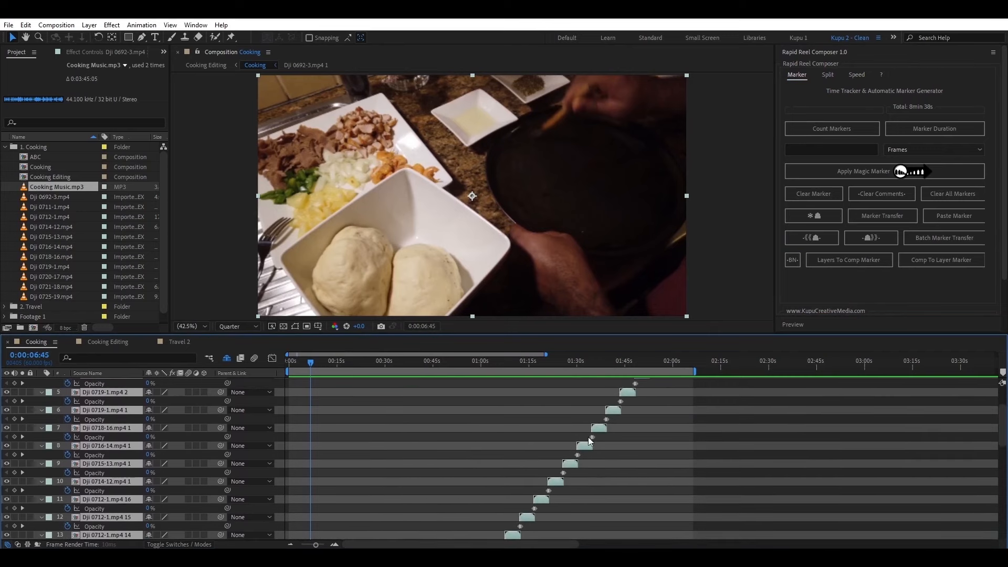
scroll(654, 442, "up", 3)
left_click(683, 382)
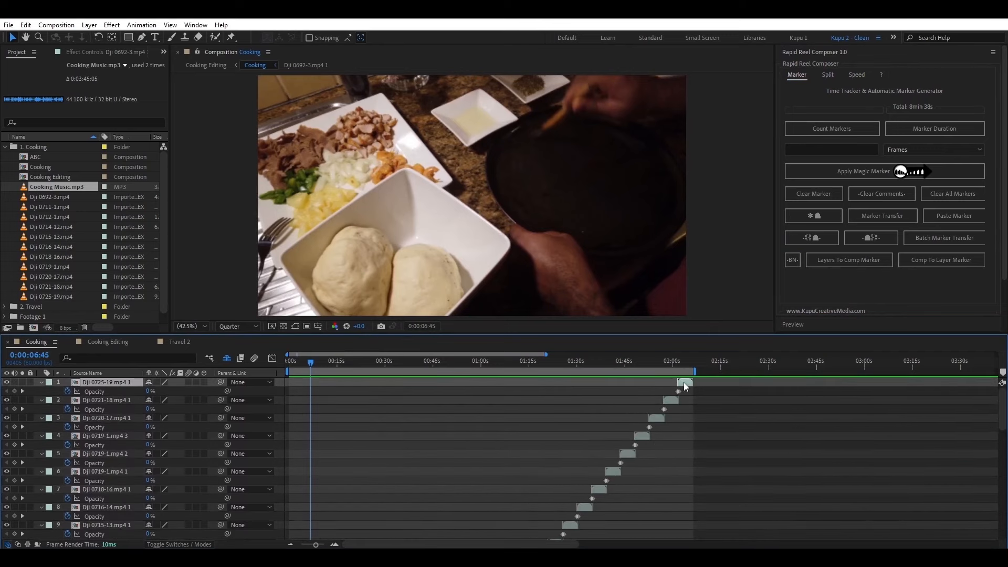
key("o")
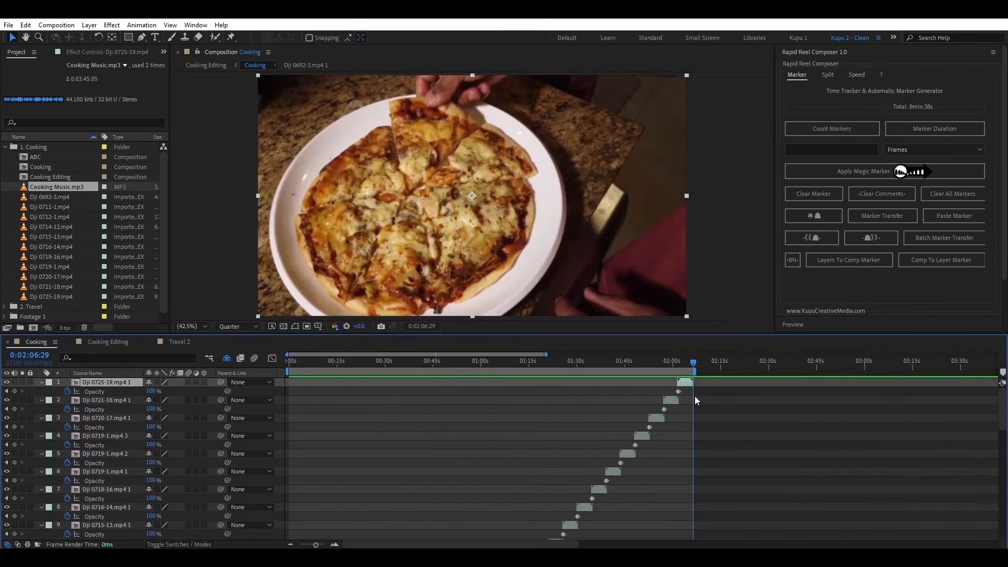
- Trim the end of the Cooking Music.mp3 layer to the playhead with the script's trim function and refresh its waveform display
scroll(686, 462, "down", 7)
scroll(683, 484, "down", 2)
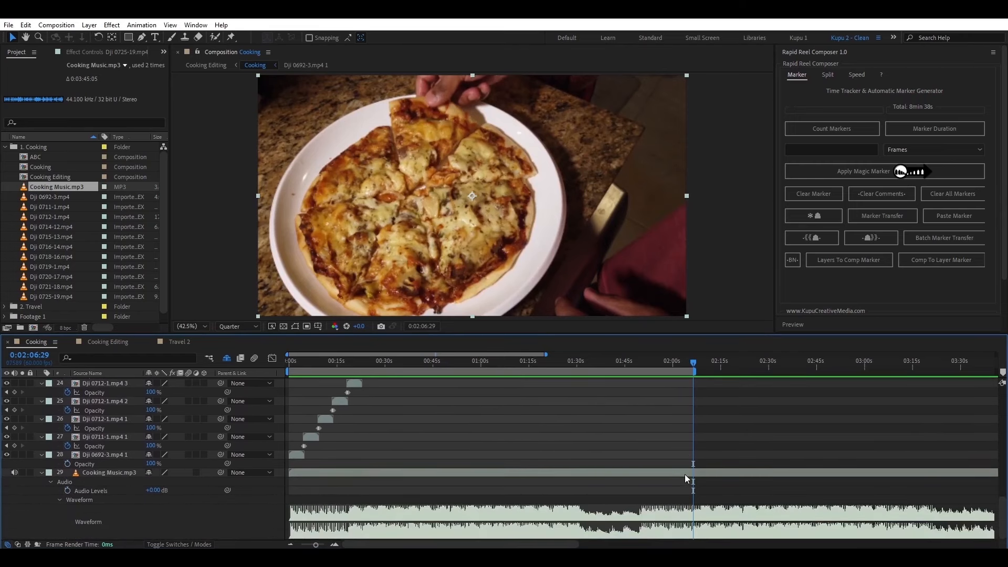
left_click(685, 473)
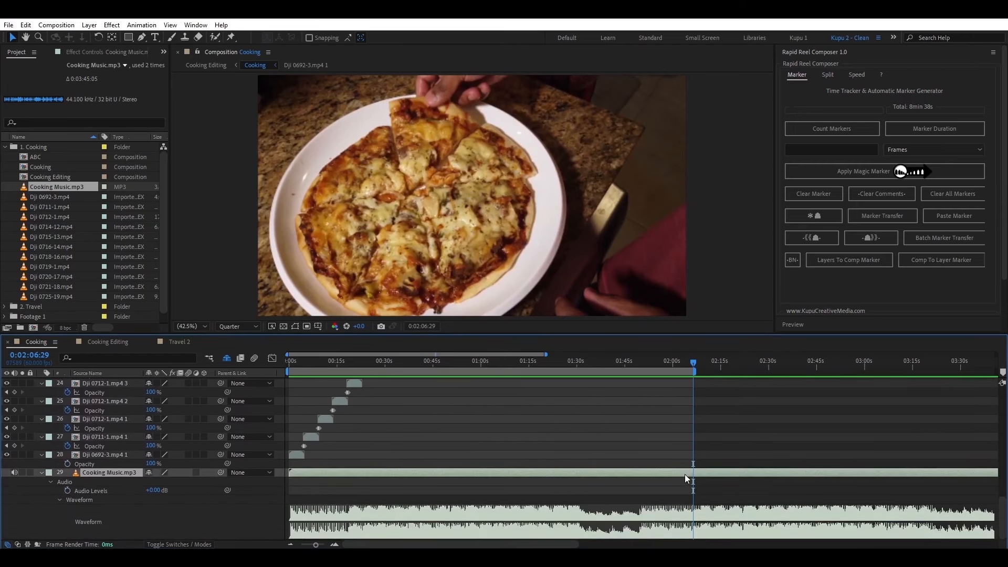
left_click(830, 74)
left_click(856, 76)
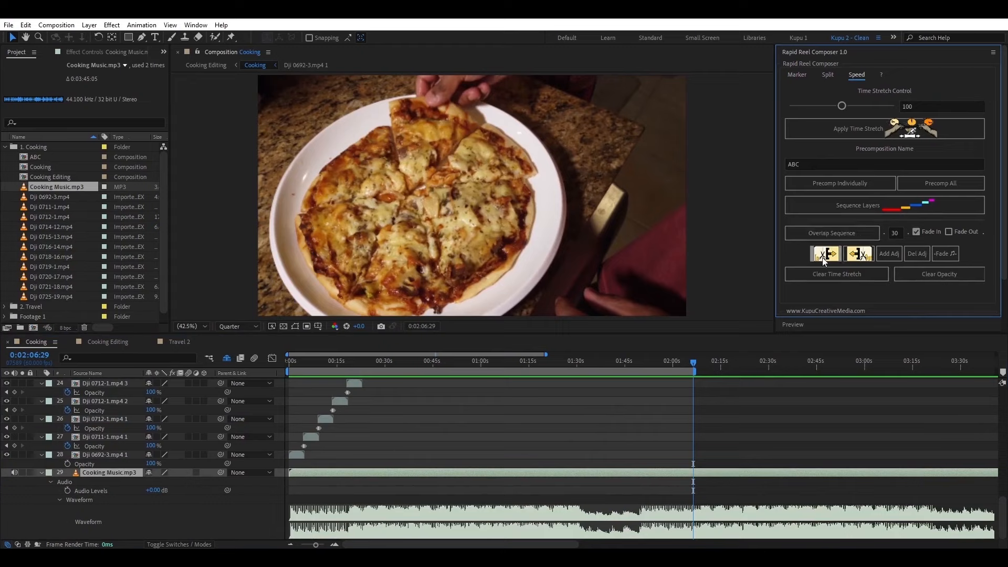
left_click(849, 257)
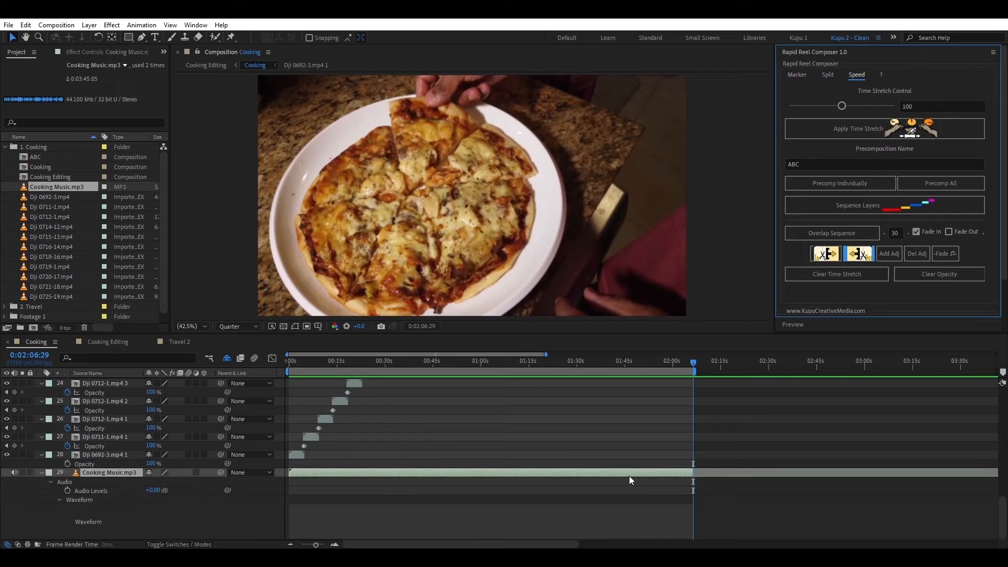
left_click(60, 500)
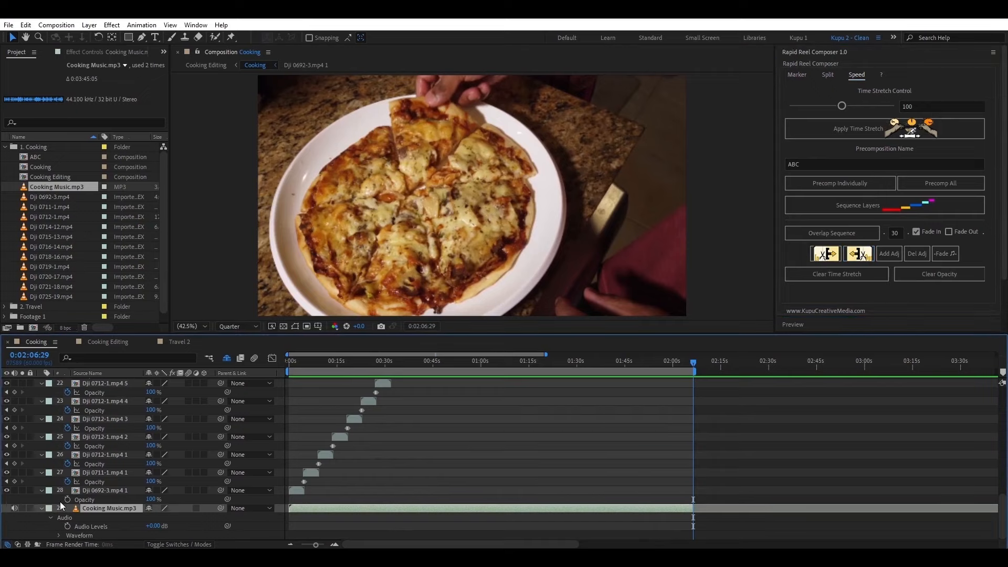
left_click(59, 536)
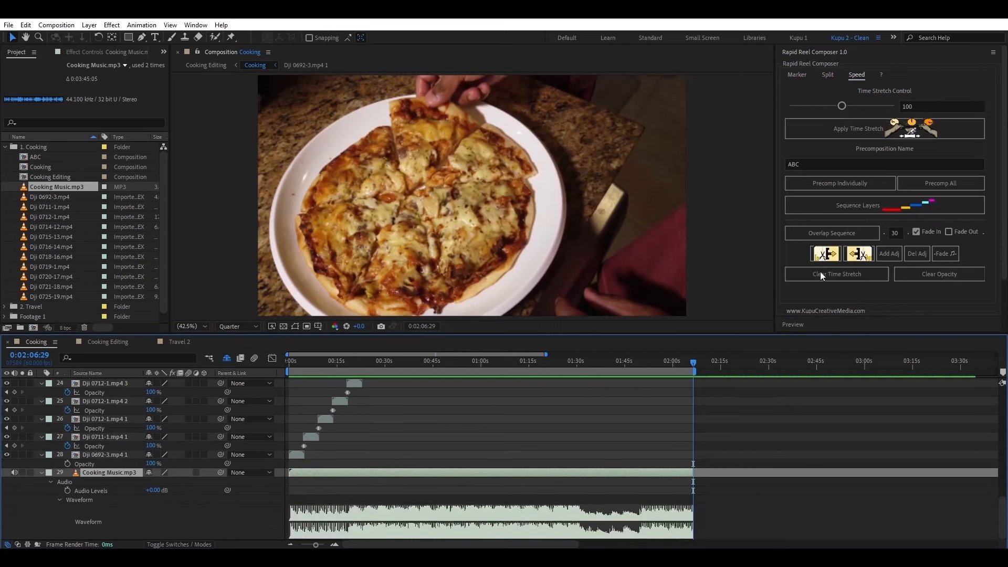
- Apply the script's audio fade to the music layer with value 40, Fade In and Fade Out enabled, and preview both ends
double_click(899, 233)
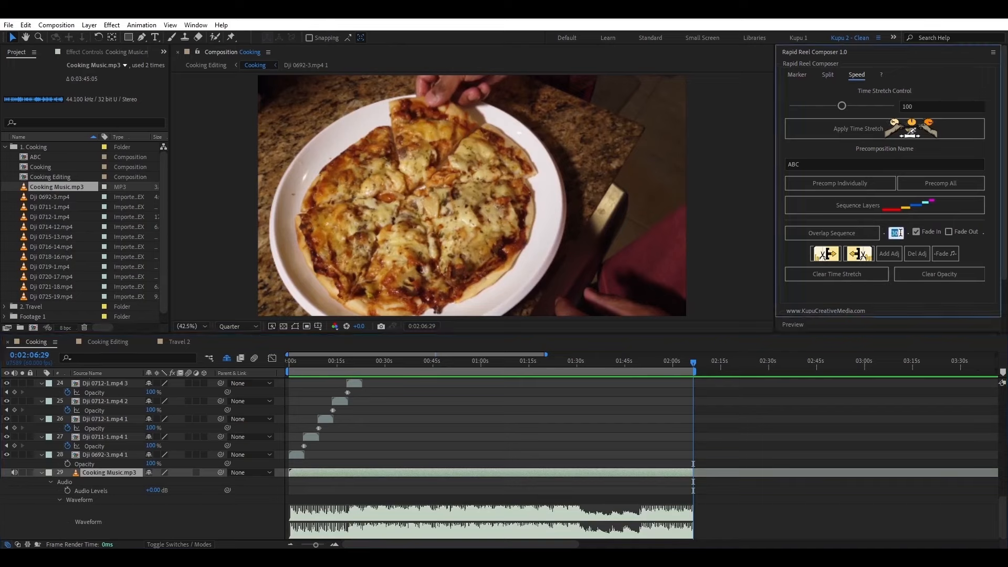
type("40")
left_click(916, 232)
left_click(946, 254)
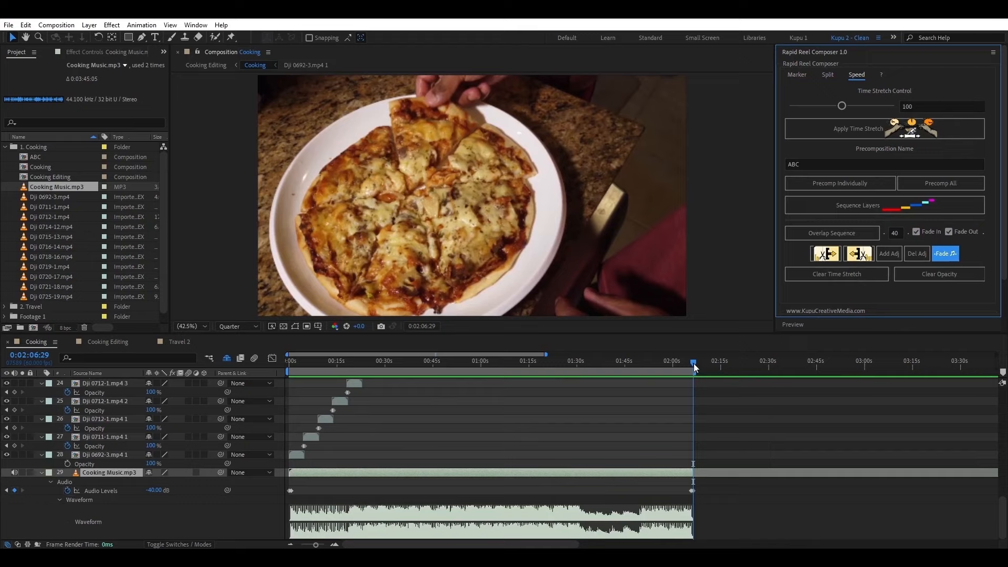
left_click_drag(694, 363, 691, 362)
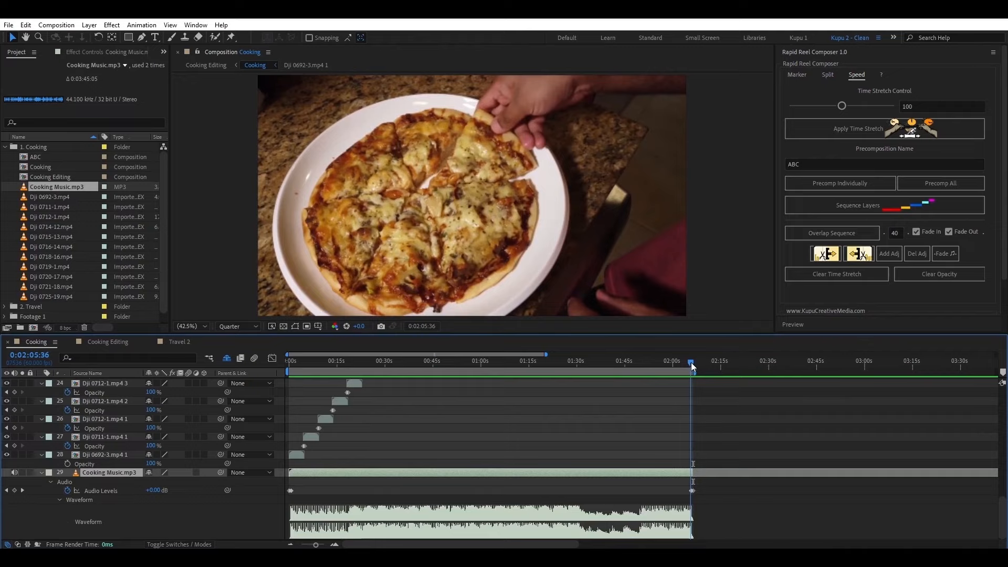
left_click_drag(691, 362, 695, 363)
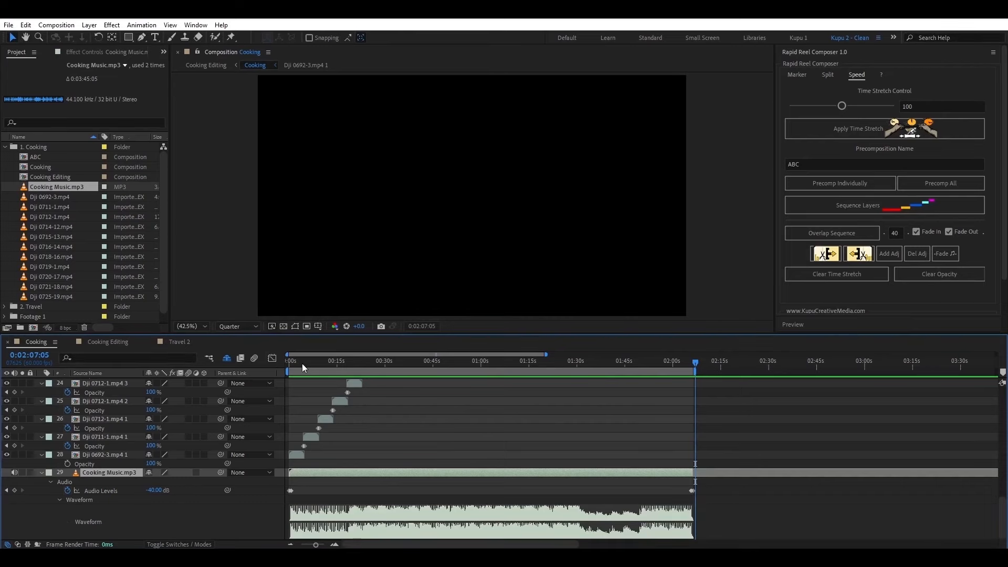
left_click_drag(295, 364, 282, 364)
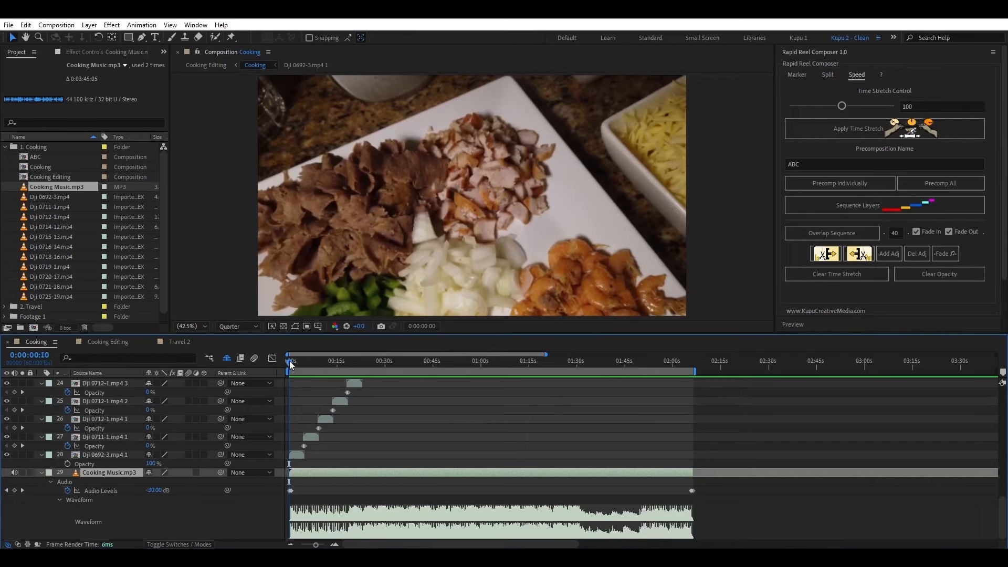
key("space")
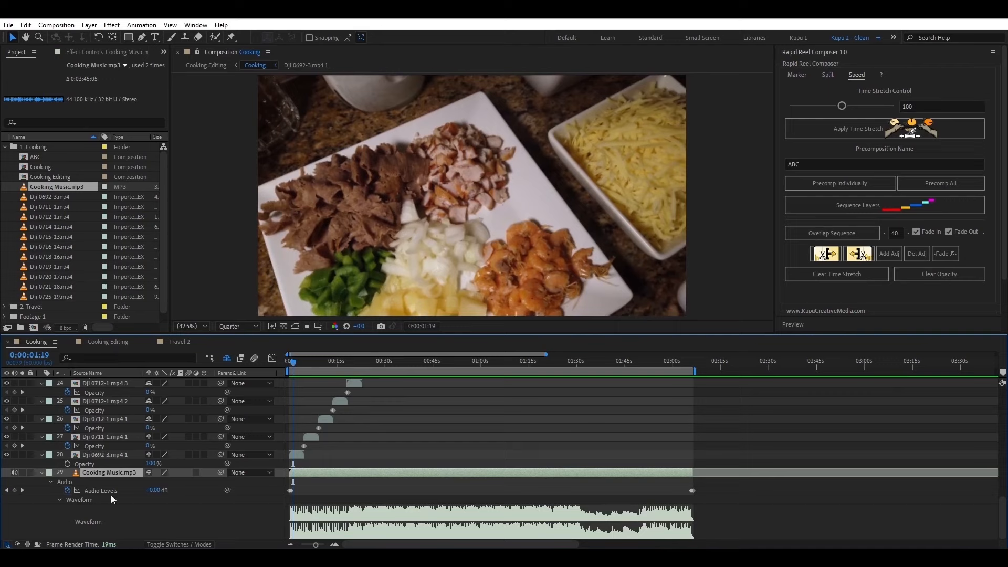
- Remove the music layer's Audio Levels keyframes and set its level to -15 dB
left_click(67, 490)
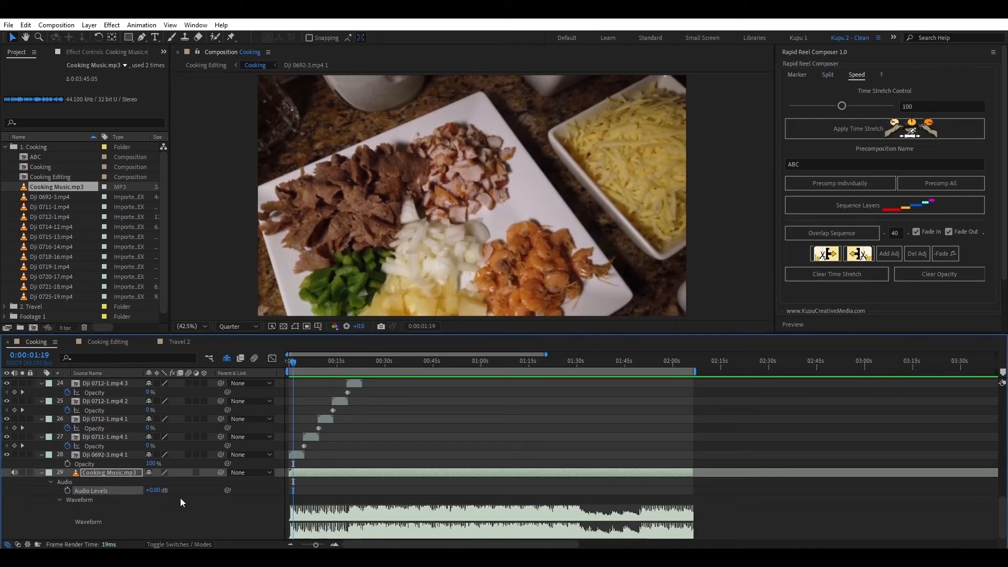
left_click(153, 490)
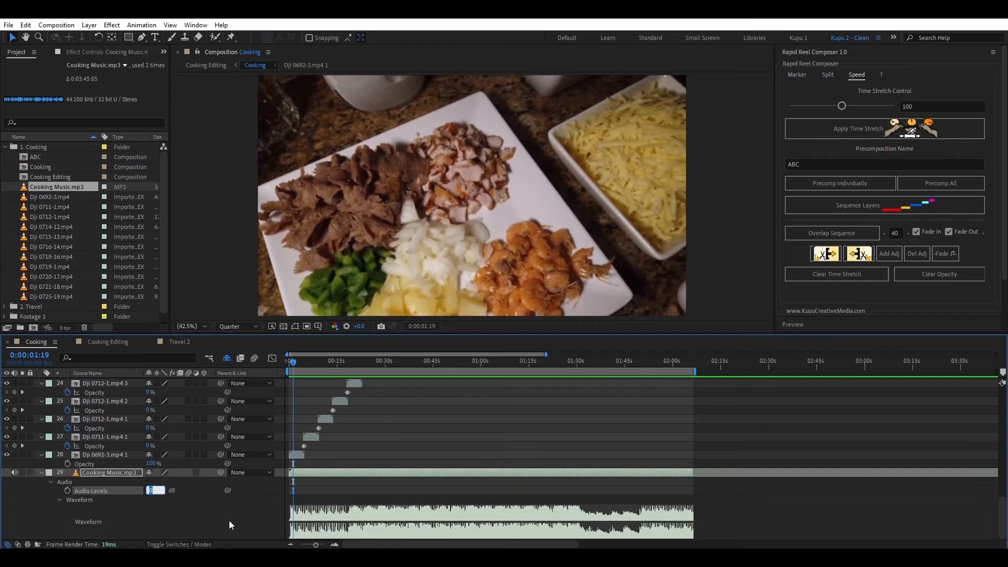
type("-15")
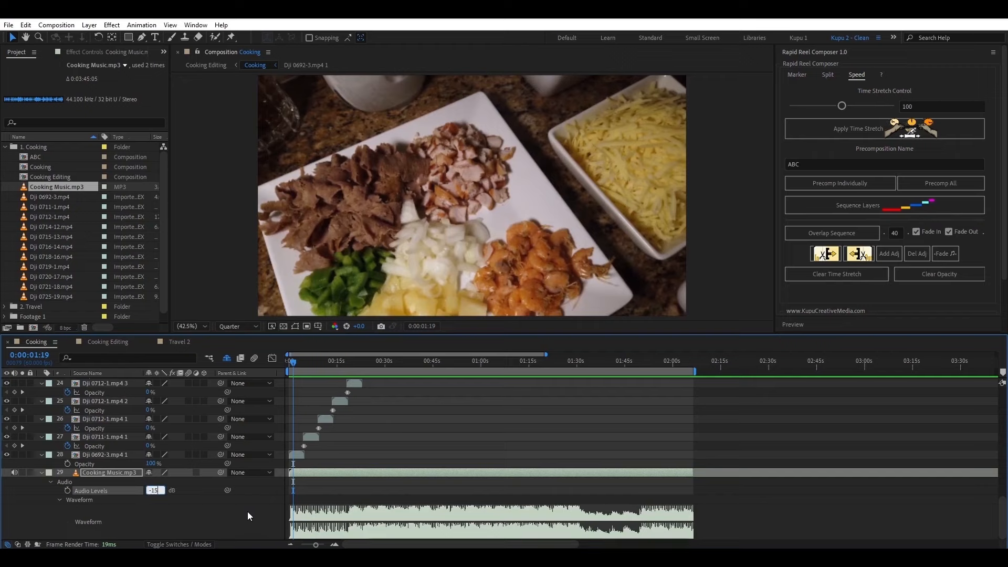
left_click(243, 512)
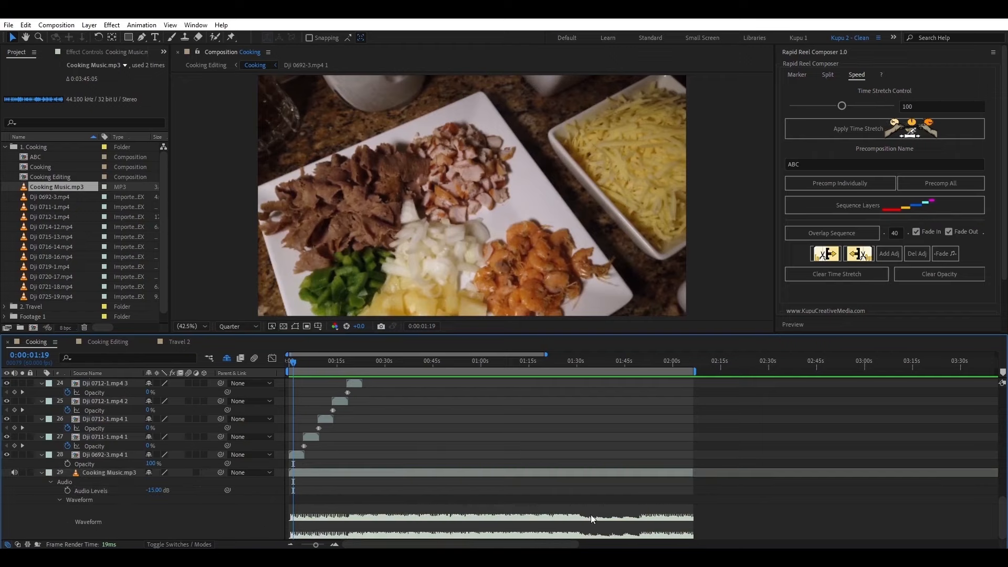
- Reapply the audio fade with Fade In and Fade Out to the music layer and check the level at its end
left_click(108, 473)
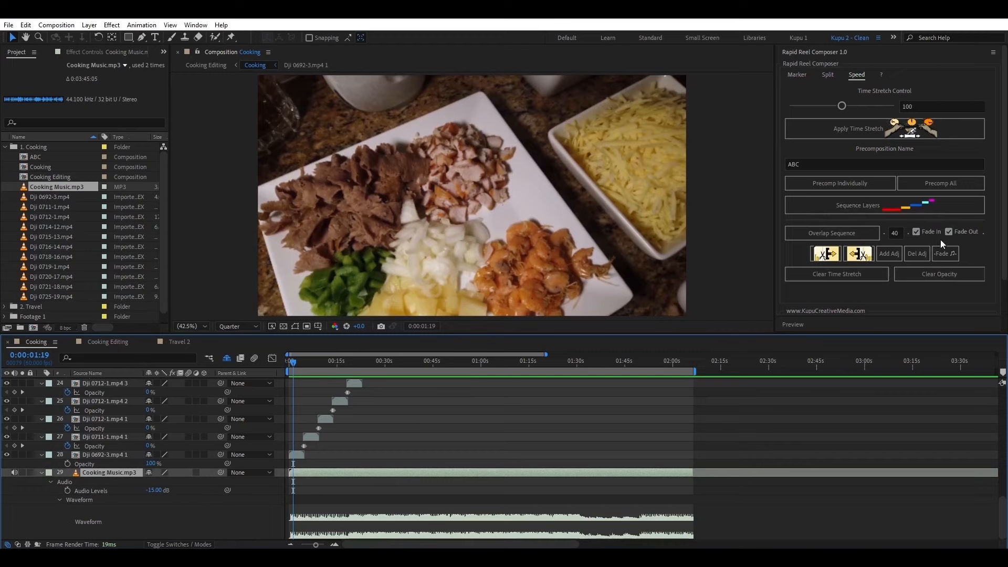
left_click(944, 254)
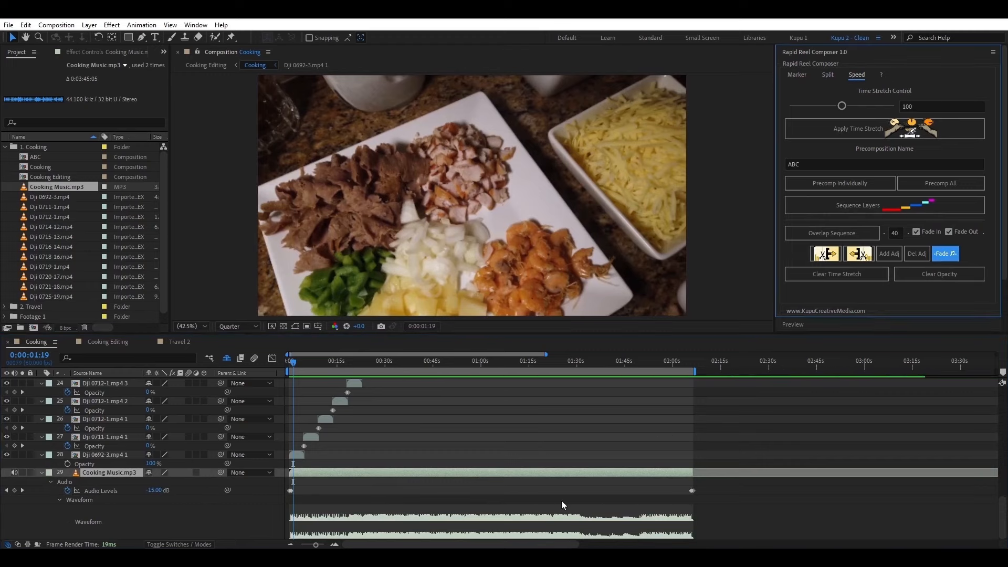
left_click(690, 363)
left_click_drag(691, 363, 694, 363)
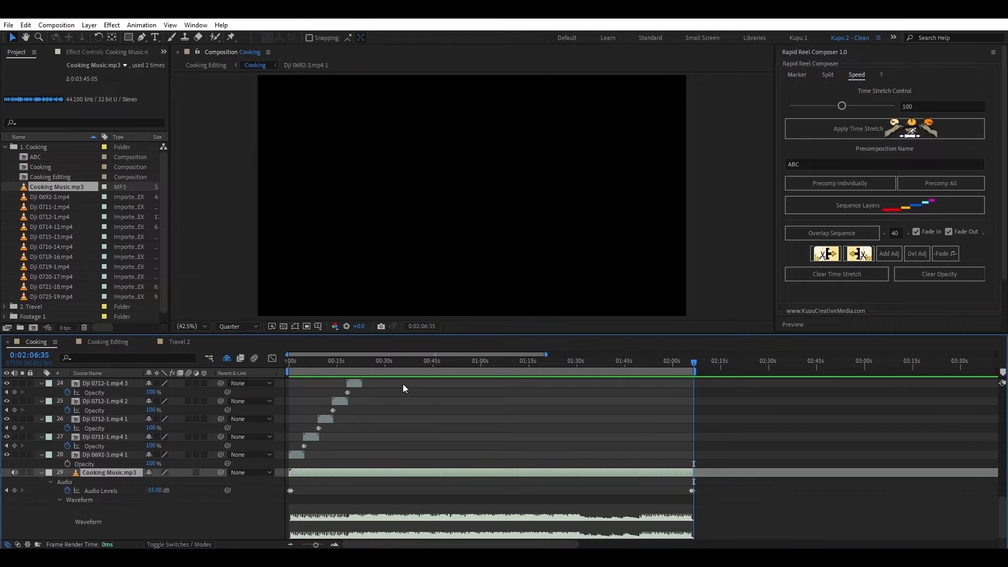
- Preview the faded music from the beginning of the Cooking composition
left_click_drag(304, 364, 284, 362)
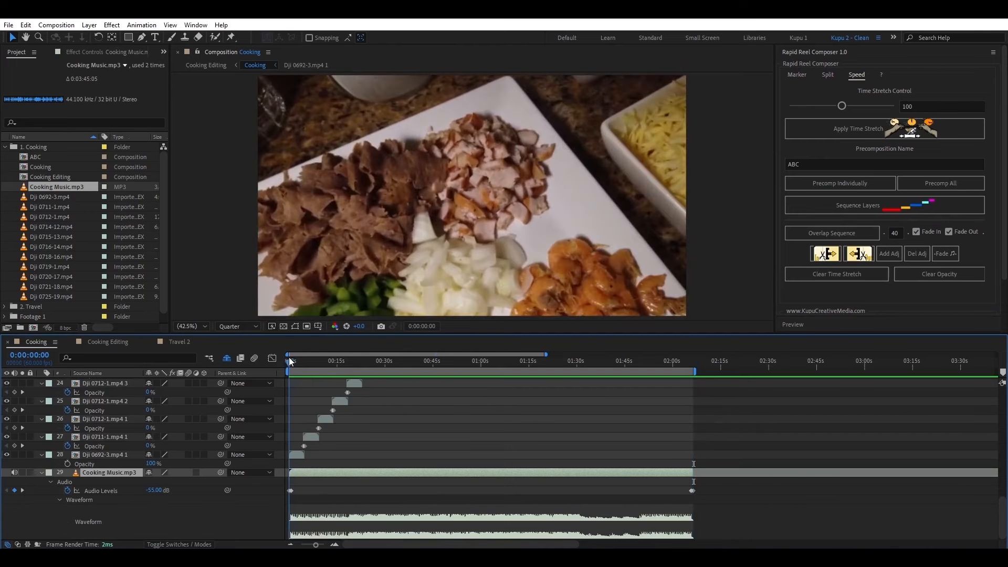
key("space")
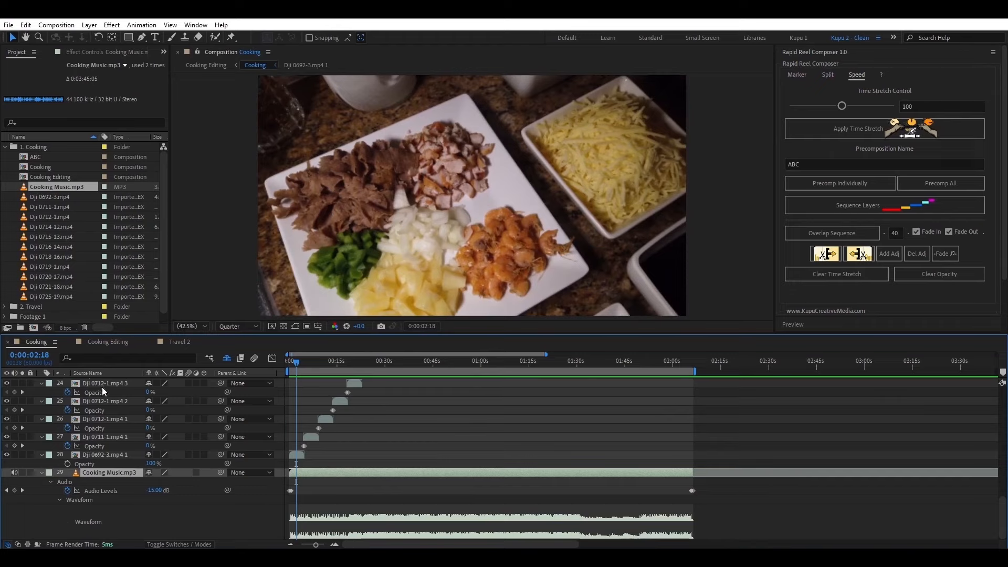
- Turn on the audio switches of the four lowest video clip layers, 25 to 28
scroll(105, 470, "up", 10)
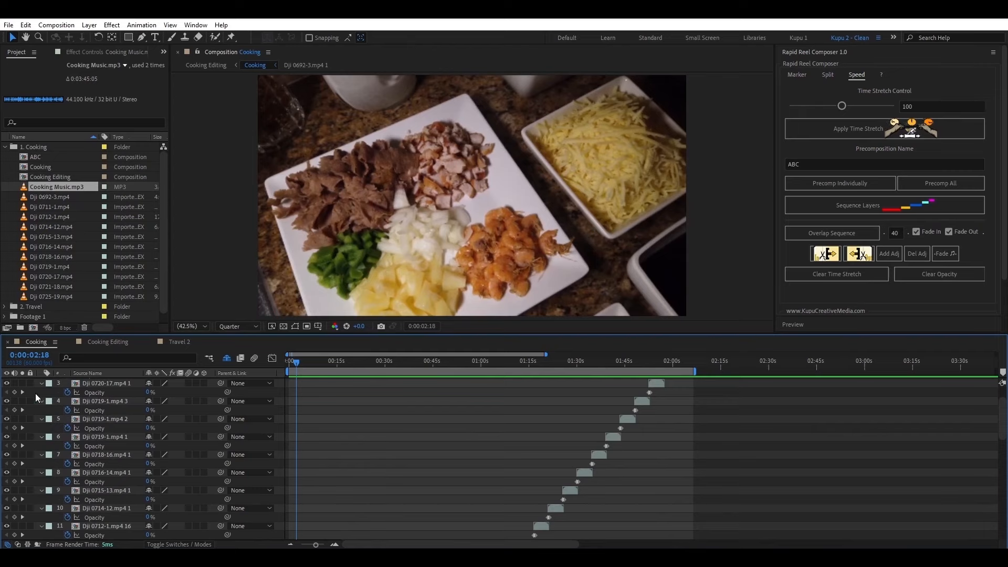
scroll(190, 443, "down", 7)
scroll(20, 526, "down", 3)
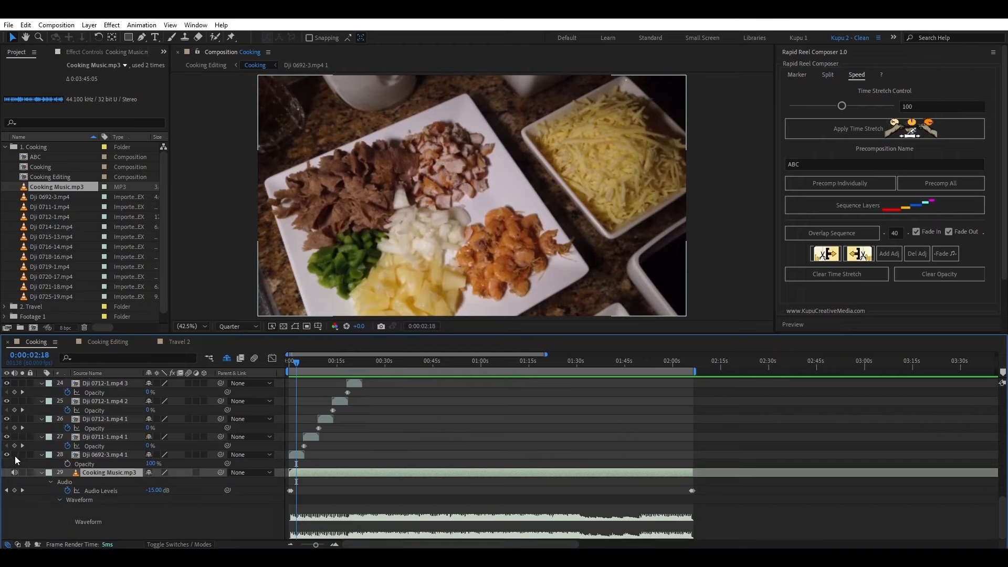
left_click_drag(15, 456, 15, 401)
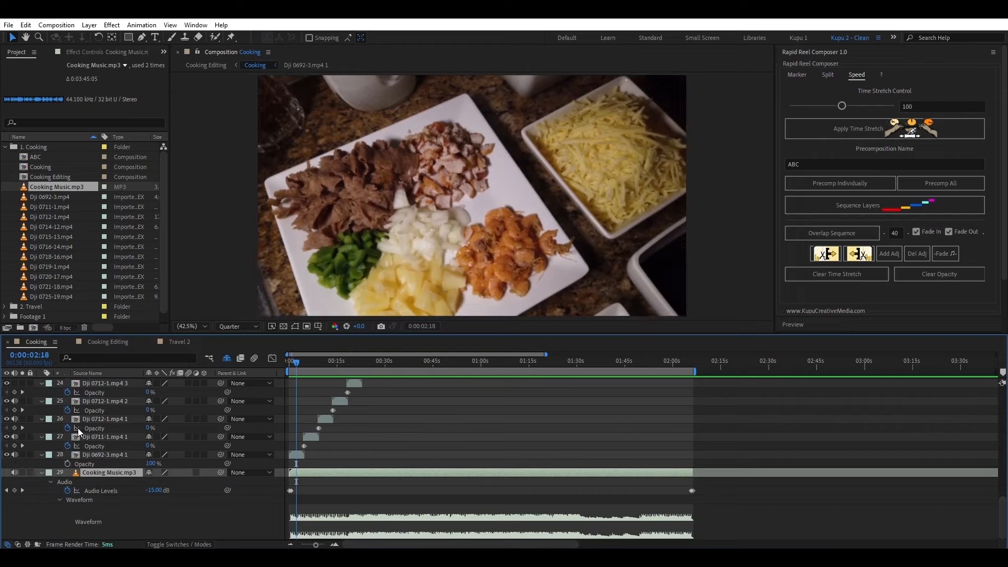
left_click(102, 401)
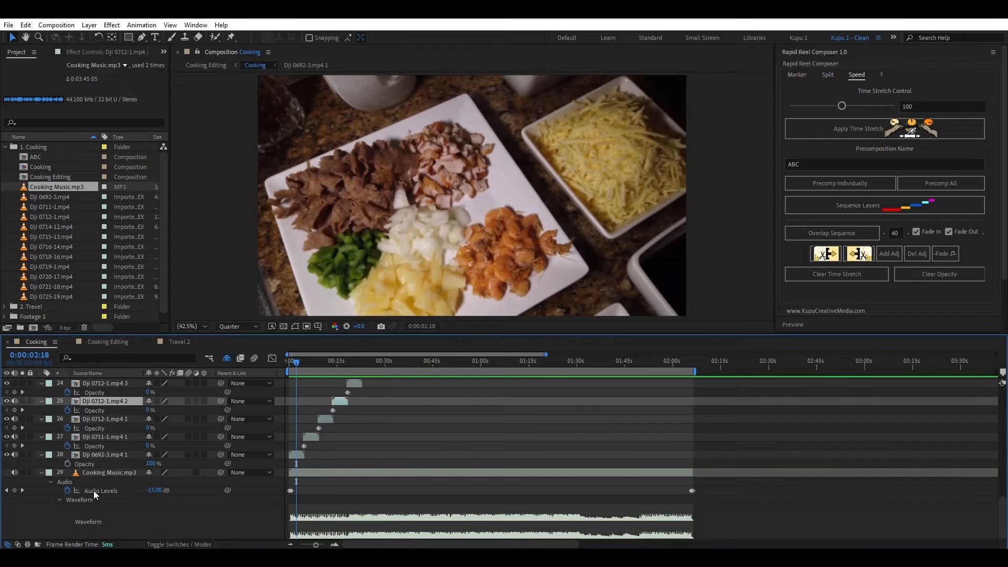
- Select every layer from Cooking Music.mp3 up to the first clip and run the script's Clear Opacity function
left_click(94, 474)
scroll(109, 472, "up", 10)
scroll(109, 473, "up", 3)
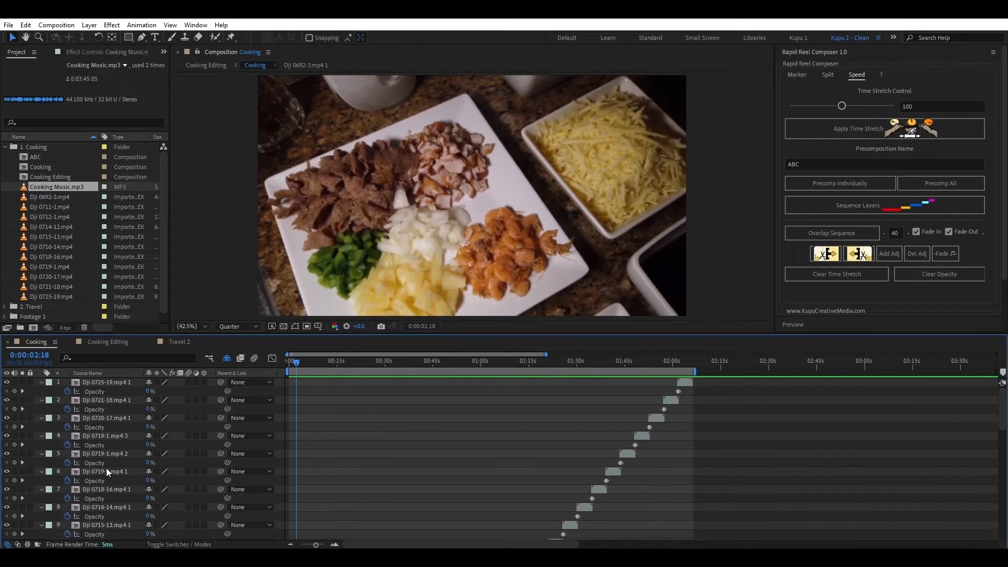
left_click(97, 384, "shift")
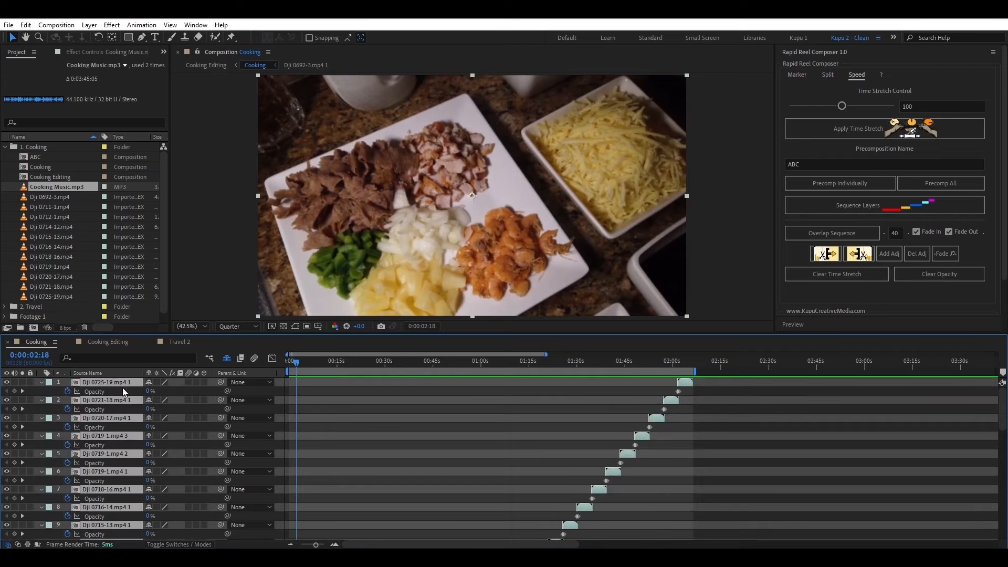
left_click(939, 277)
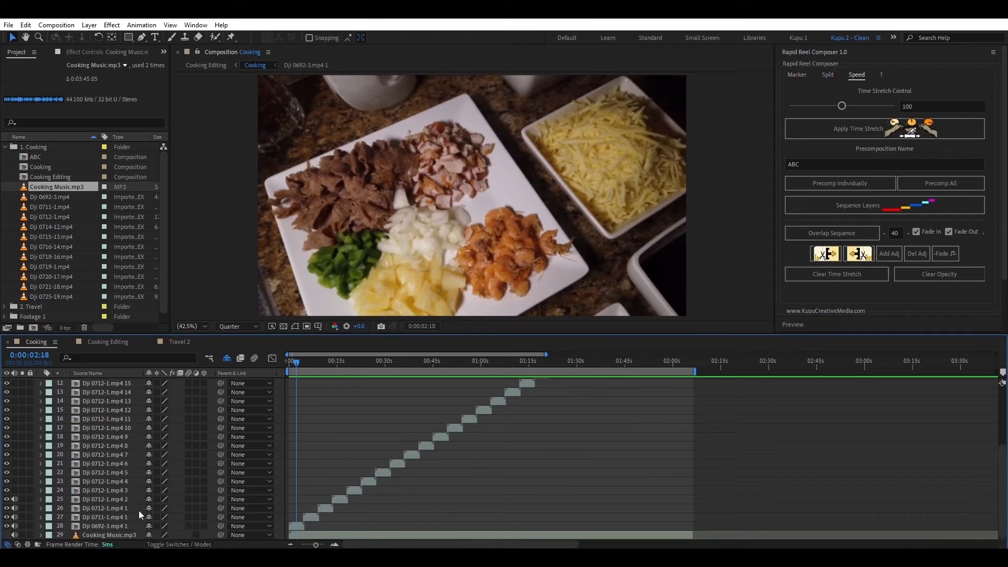
- Set layers 25 to 28 to -20 dB with the script's audio fade function, value -20, Fade In and Fade Out disabled
left_click(93, 526)
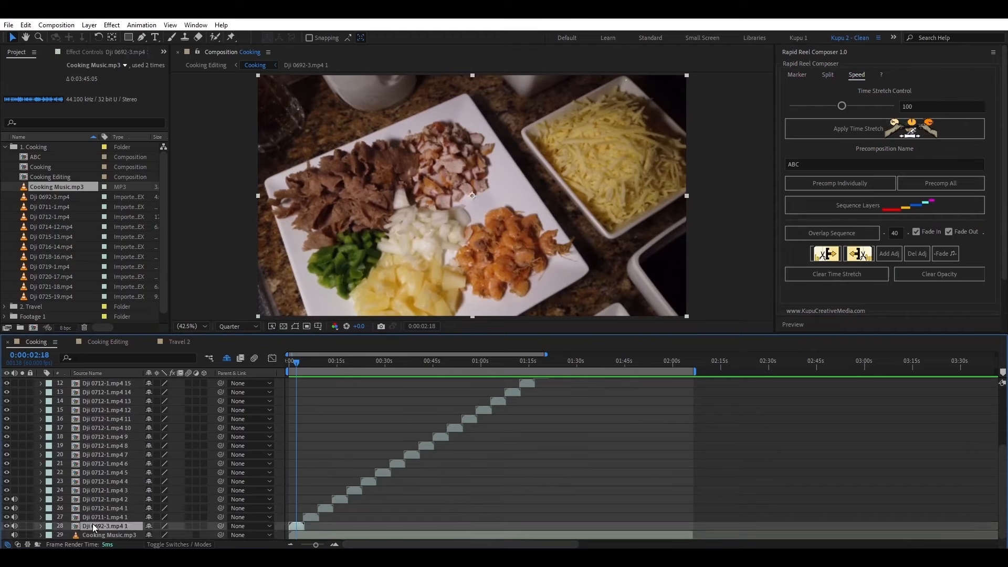
left_click(96, 500, "shift")
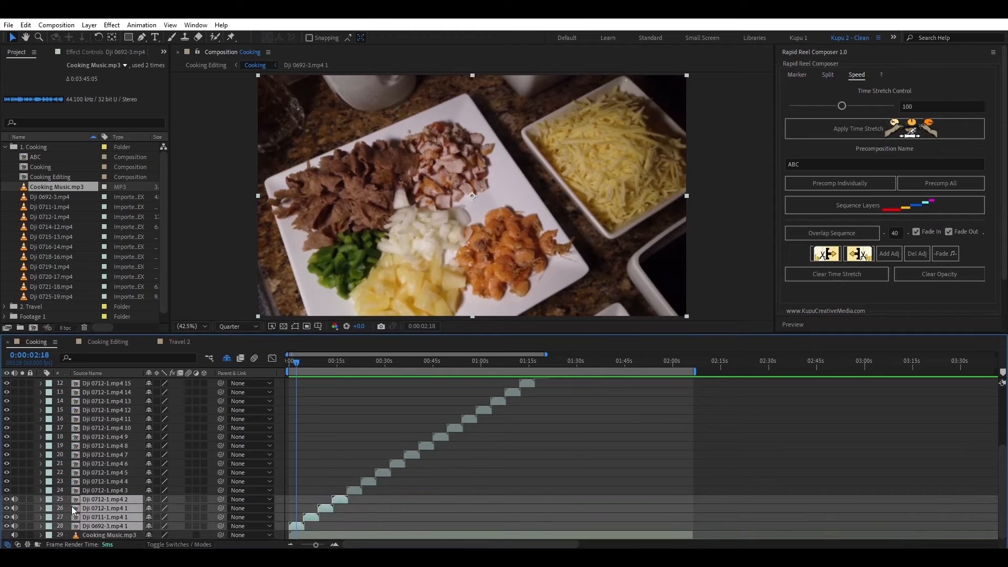
key("l")
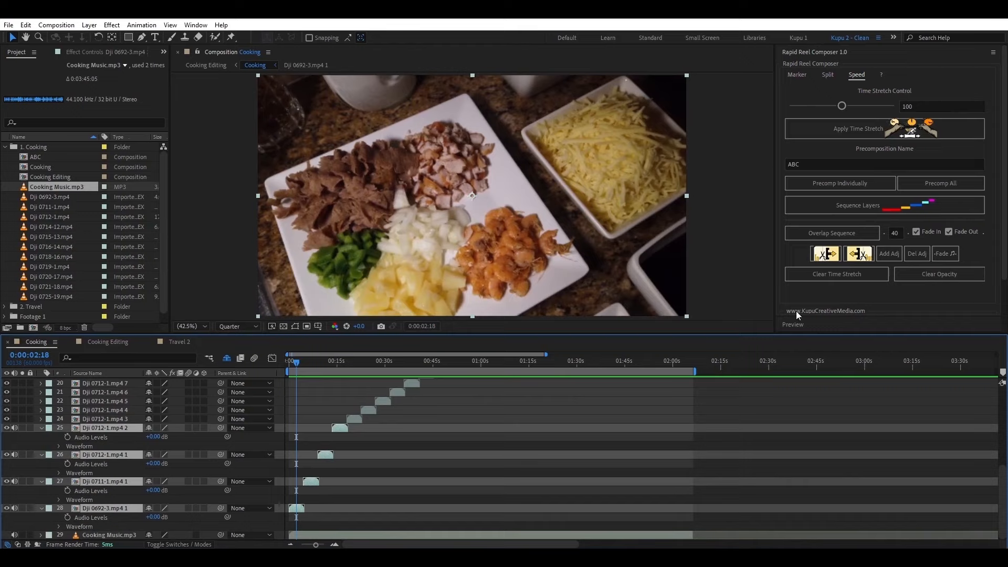
left_click(916, 232)
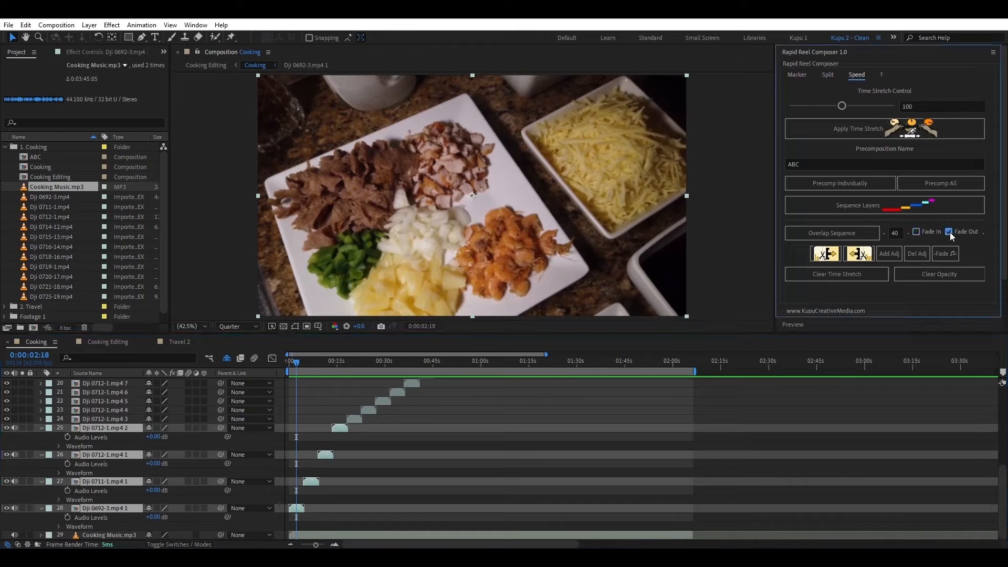
double_click(897, 235)
type("20")
type("-")
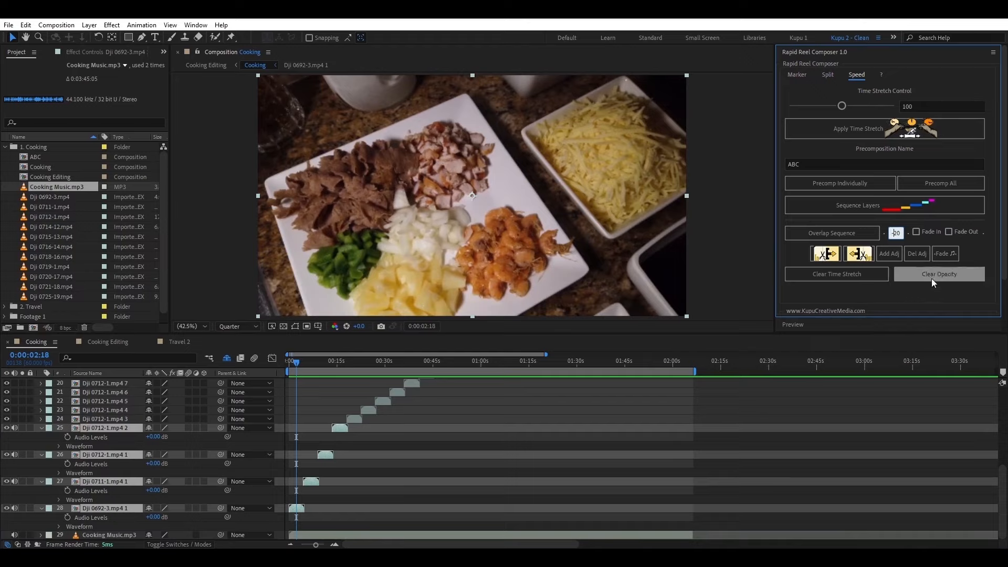
left_click(946, 254)
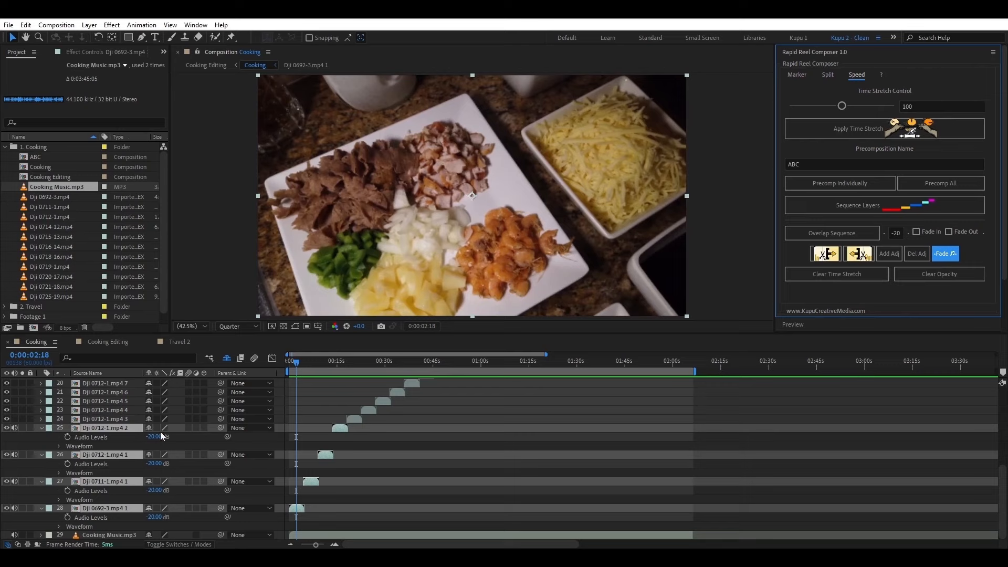
- Reset the audio levels of layers 25 to 28 to 0 dB with the script's audio fade function
double_click(896, 233)
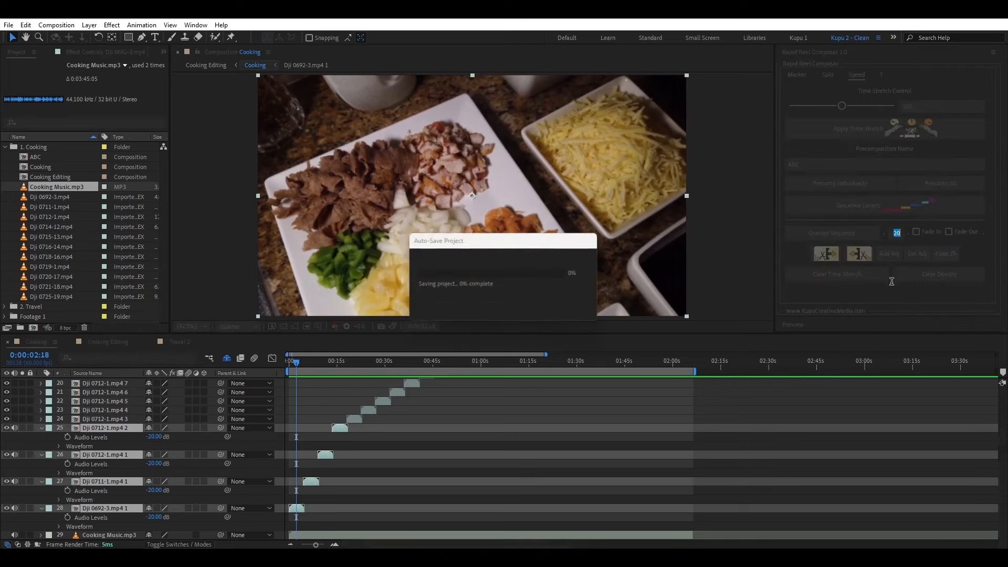
key("BackSpace")
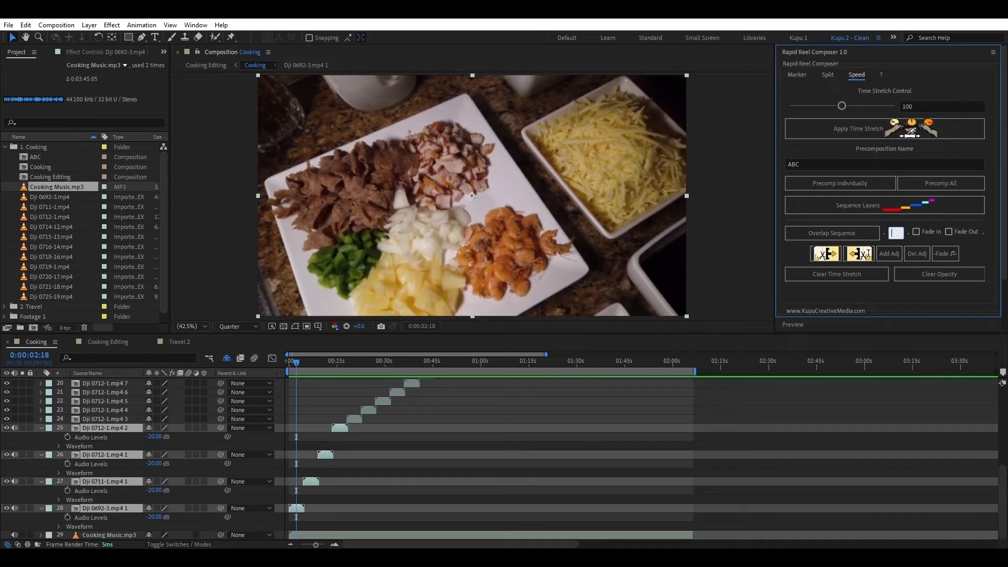
type("0")
left_click(946, 254)
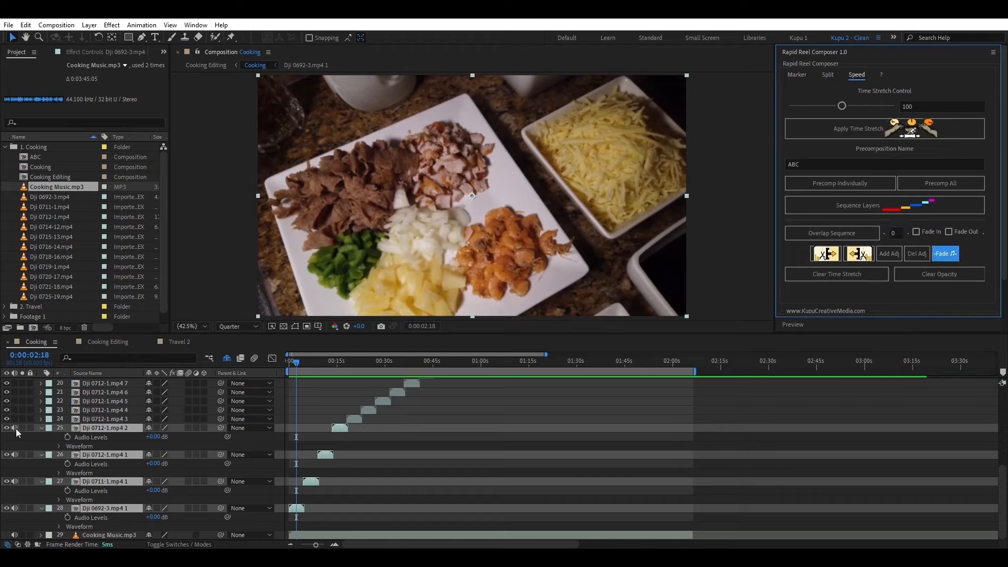
- Turn off the audio switches of layers 25 to 28, collapse their audio properties and deselect the layers
left_click_drag(14, 429, 14, 510)
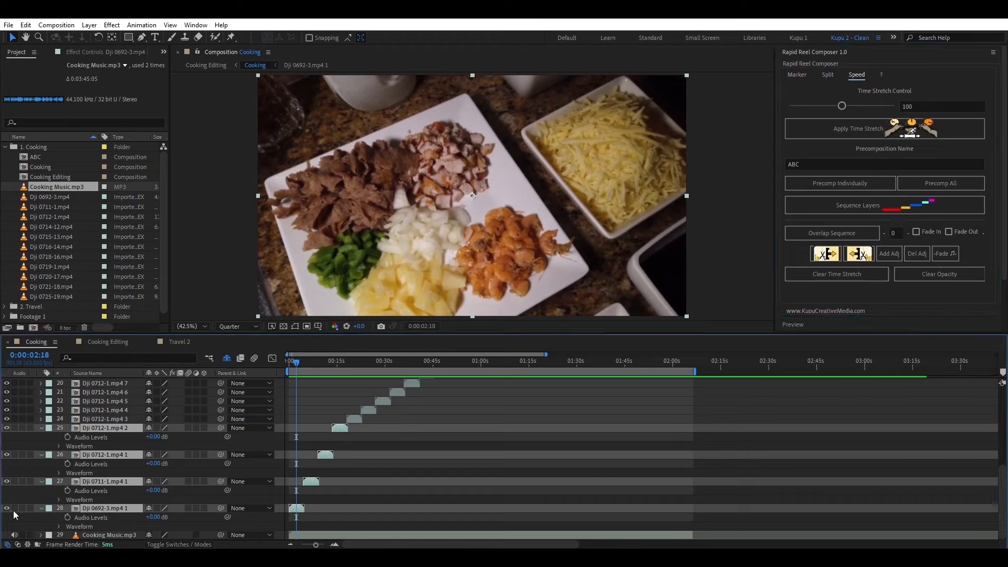
left_click(42, 428)
left_click(474, 462)
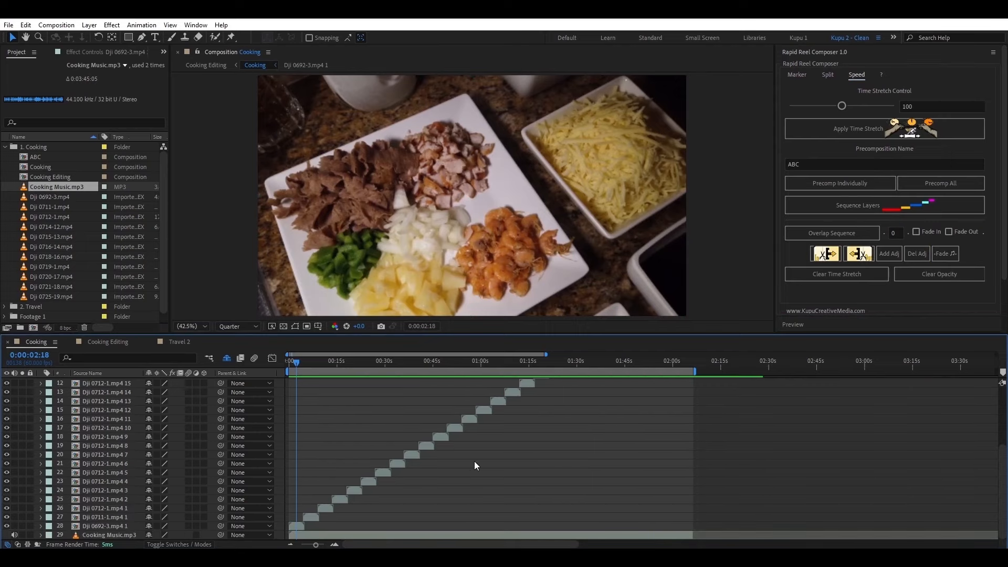
- Select all video clip layers from 28 up to 1, excluding the music, and clear their time stretch
scroll(484, 479, "up", 4)
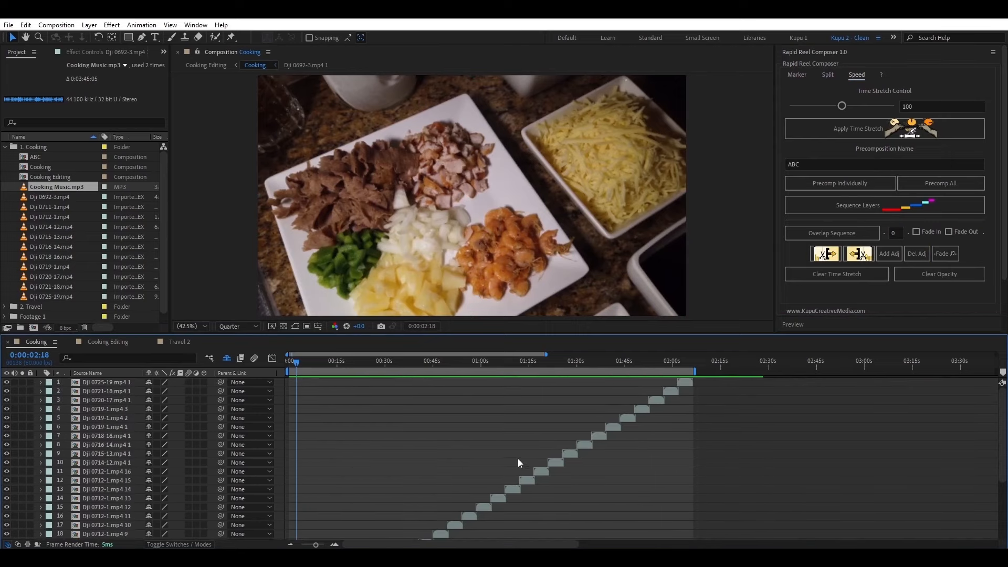
scroll(516, 458, "down", 4)
left_click(294, 526)
scroll(135, 489, "up", 4)
left_click(116, 385, "shift")
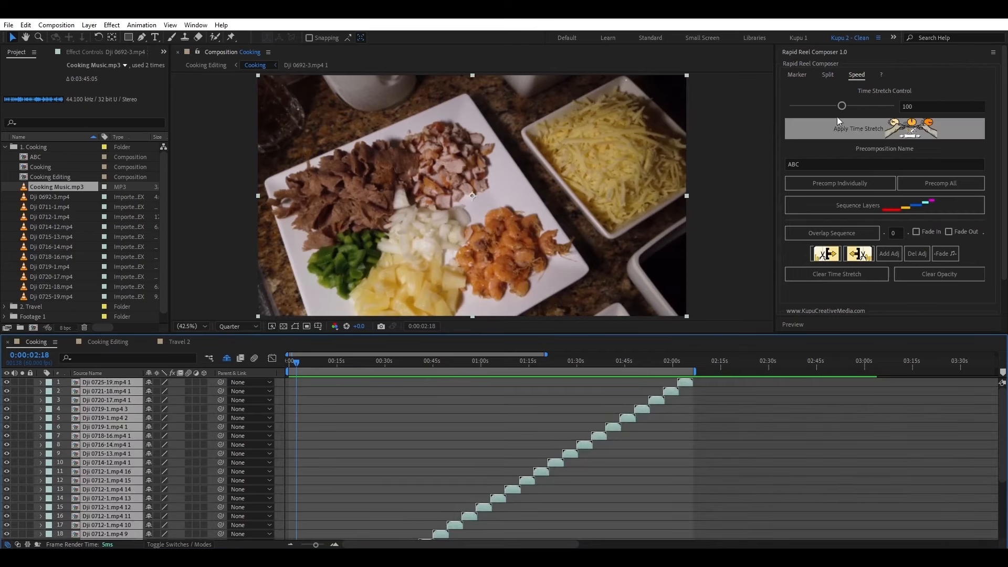
left_click(843, 274)
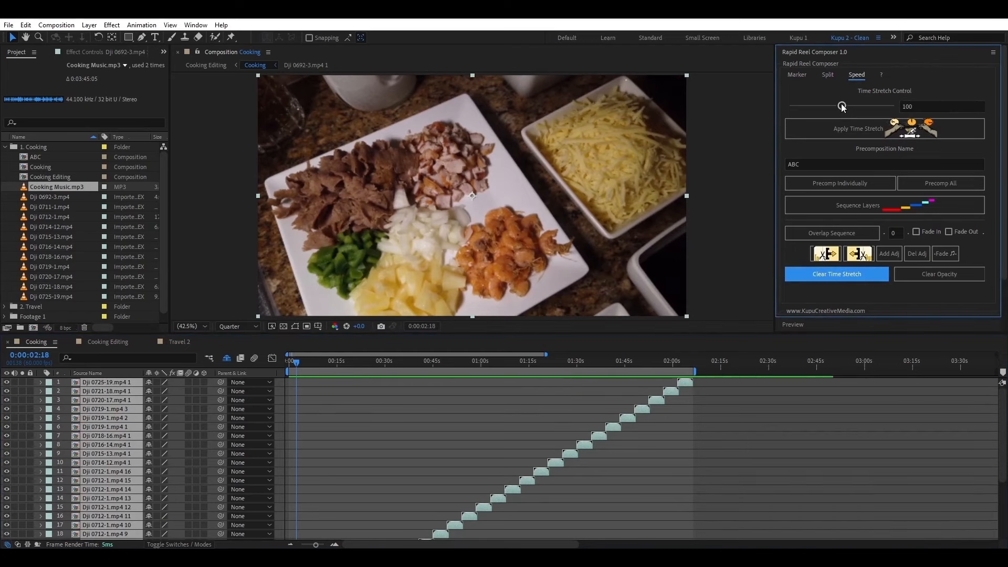
- Speed up the selected clips by applying a time stretch of 70
left_click_drag(842, 107, 825, 107)
left_click(846, 131)
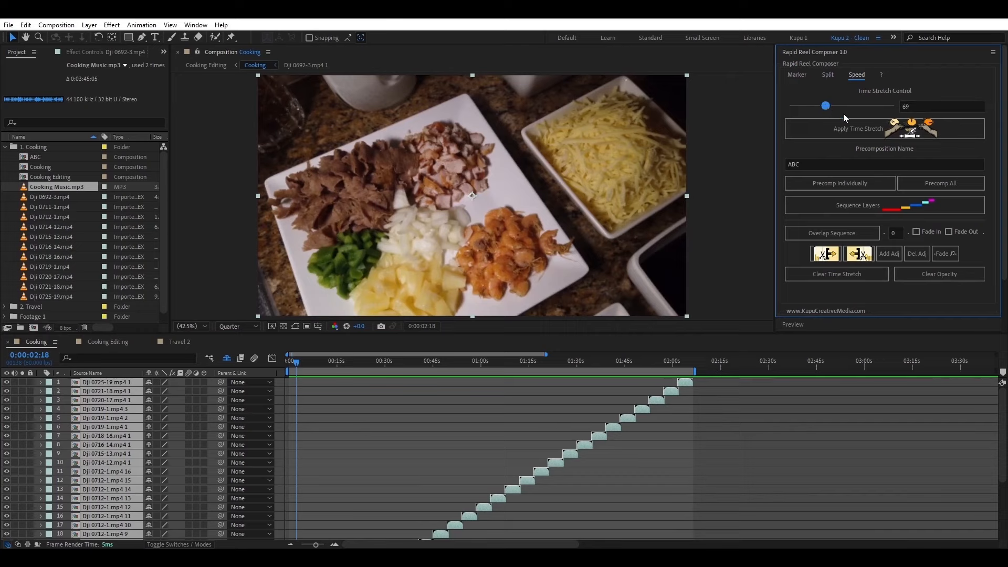
left_click(844, 134)
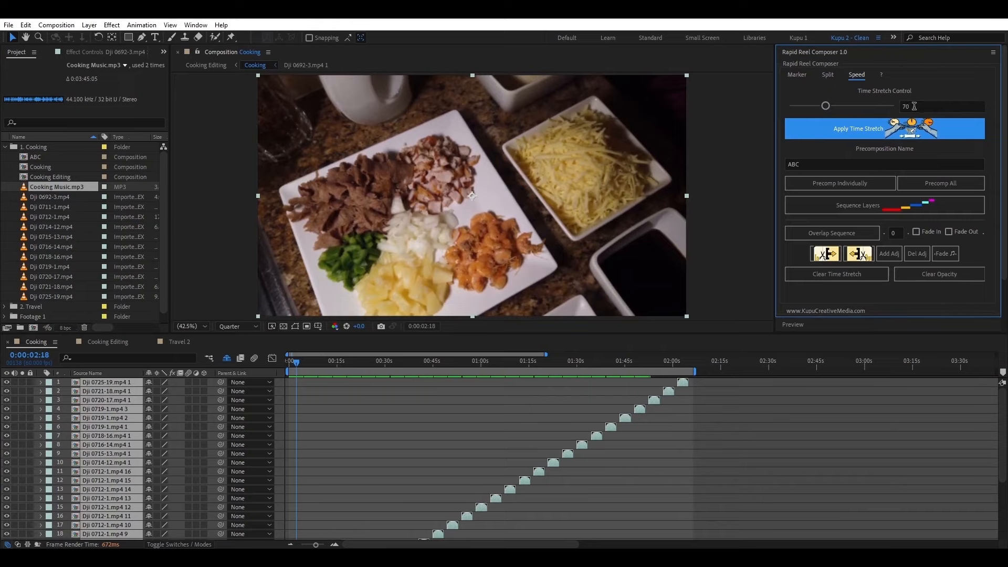
- Slow down the selected clips by applying a time stretch of 300
type("30")
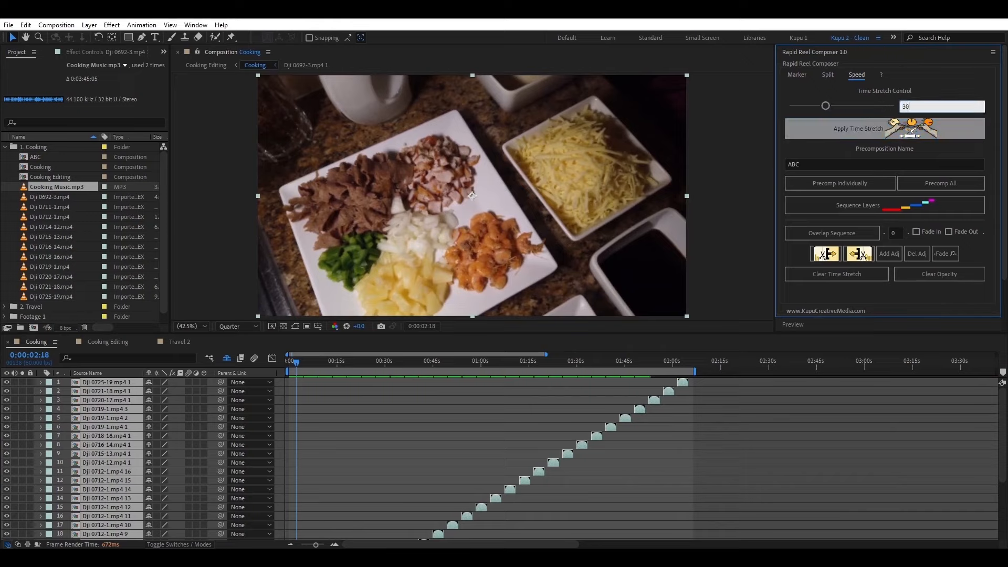
type("0")
left_click(891, 127)
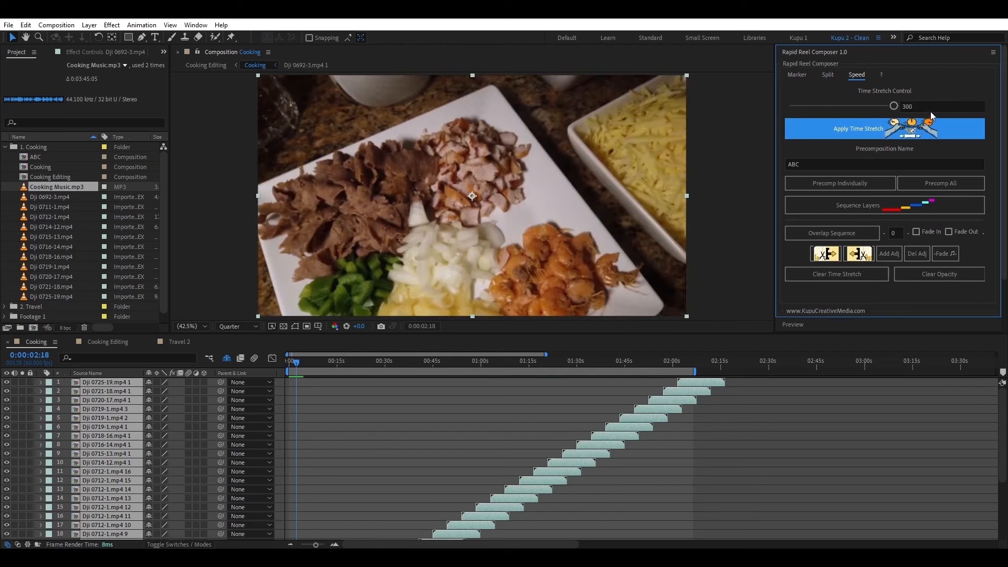
- Return the selected clips to the faster speed by reapplying a time stretch of 70
double_click(915, 107)
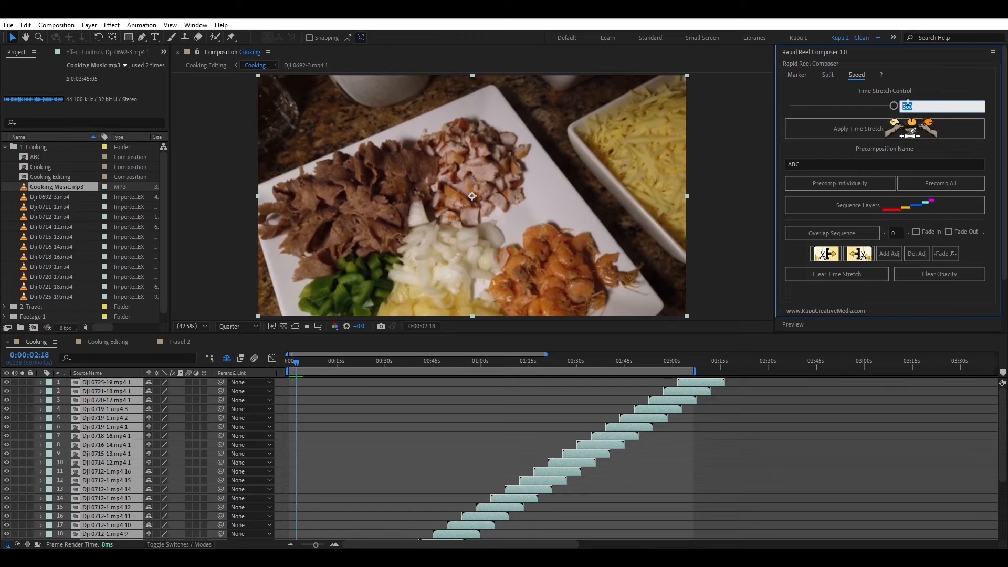
type("70")
left_click(872, 131)
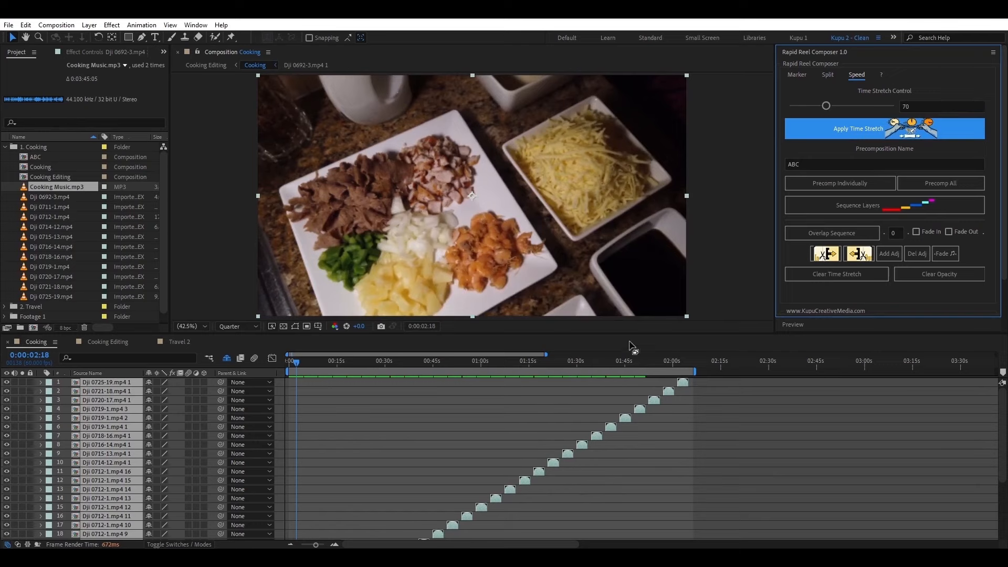
- Sequence the time-stretched clips end to end with the script and scrub the timeline to check the result
left_click(843, 206)
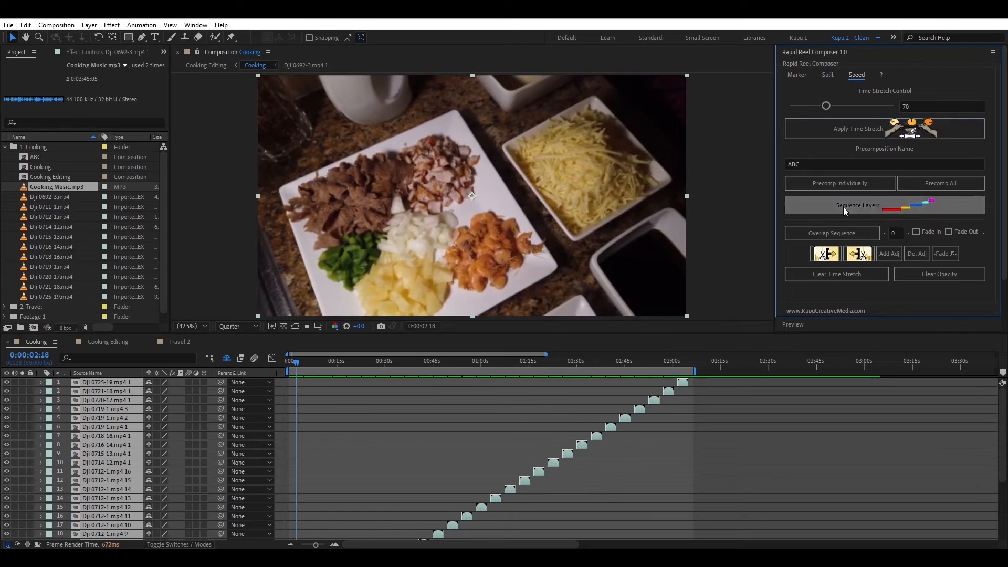
left_click_drag(403, 363, 602, 366)
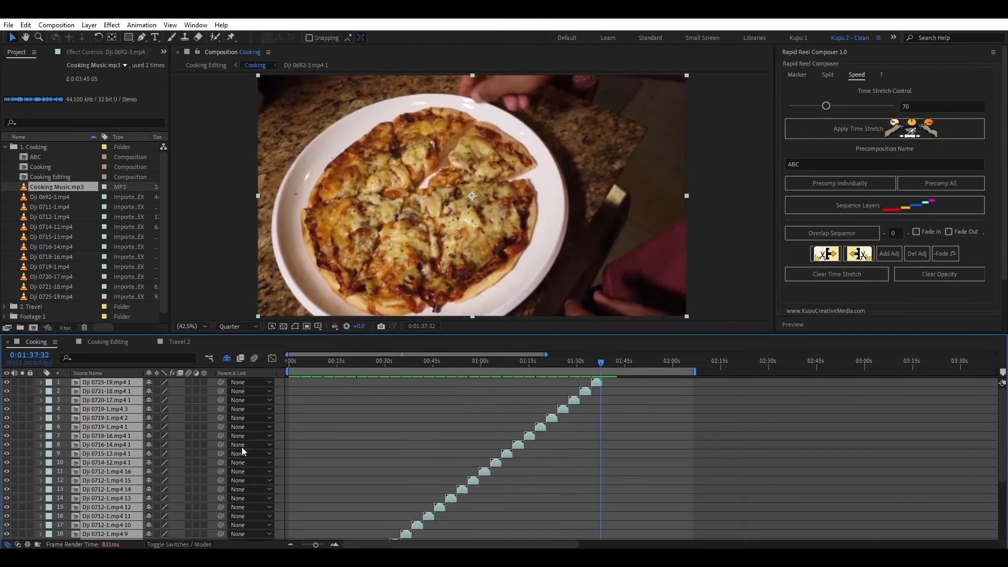
scroll(364, 418, "down", 4)
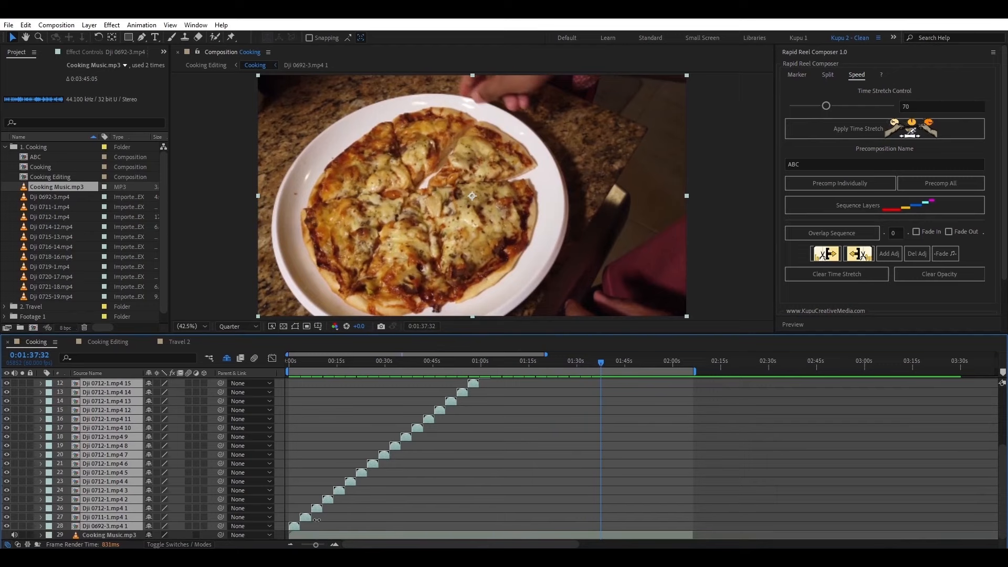
scroll(520, 461, "up", 4)
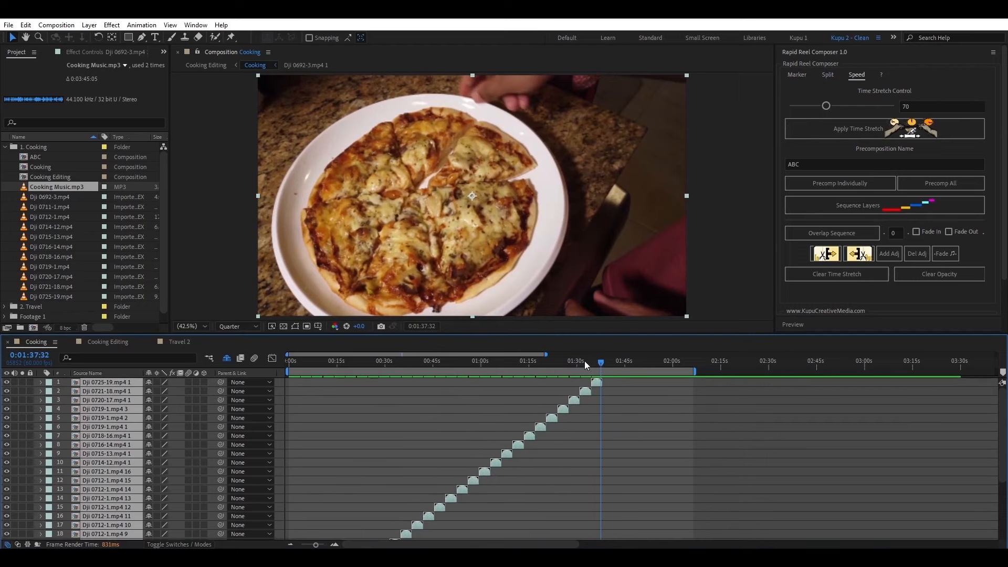
left_click_drag(584, 361, 534, 360)
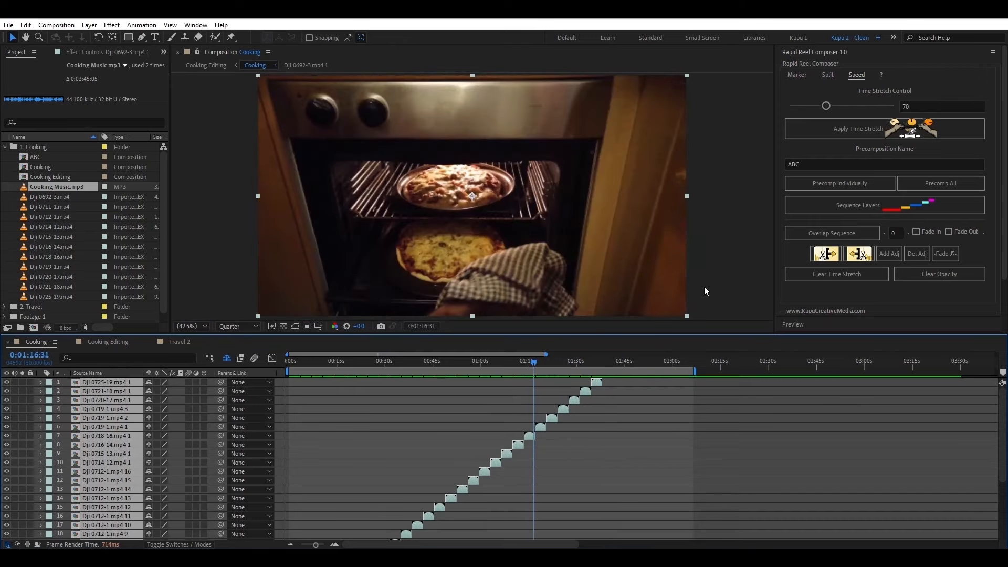
- Overlap the selected clip layers in sequence by 15 frames with a fade-in
scroll(398, 478, "down", 4)
key("Home")
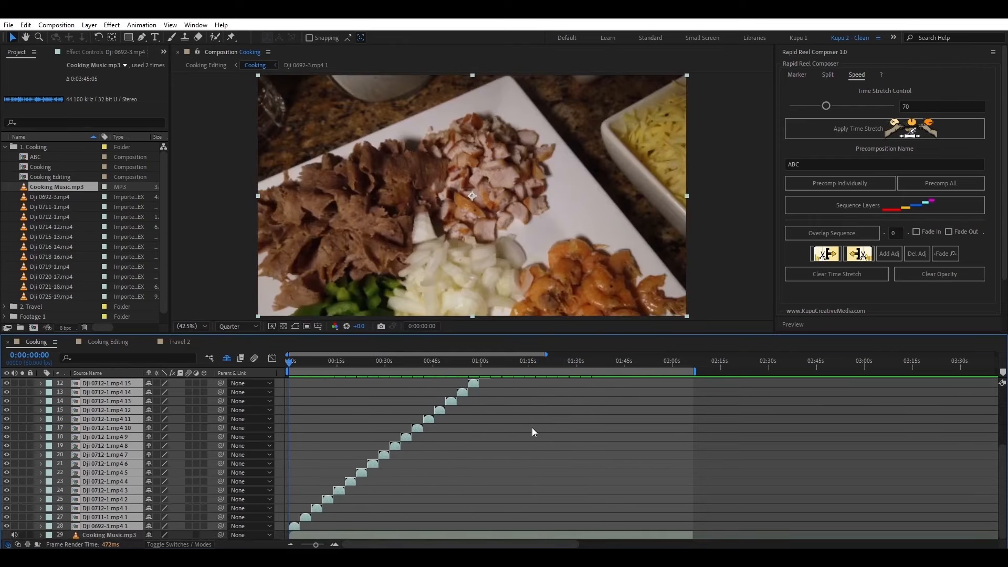
scroll(531, 431, "up", 4)
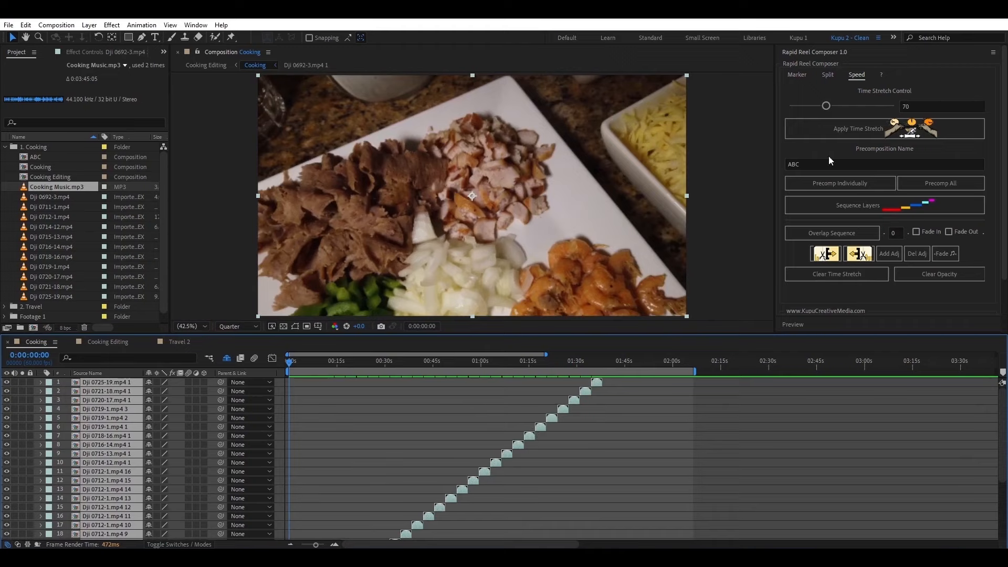
left_click(835, 236)
left_click(896, 233)
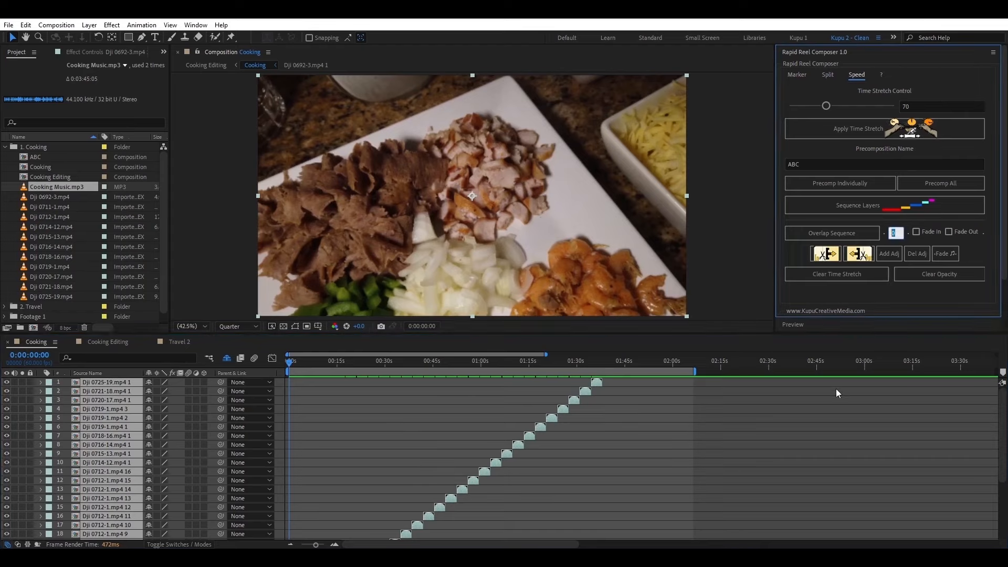
type("15")
left_click(917, 232)
left_click(845, 231)
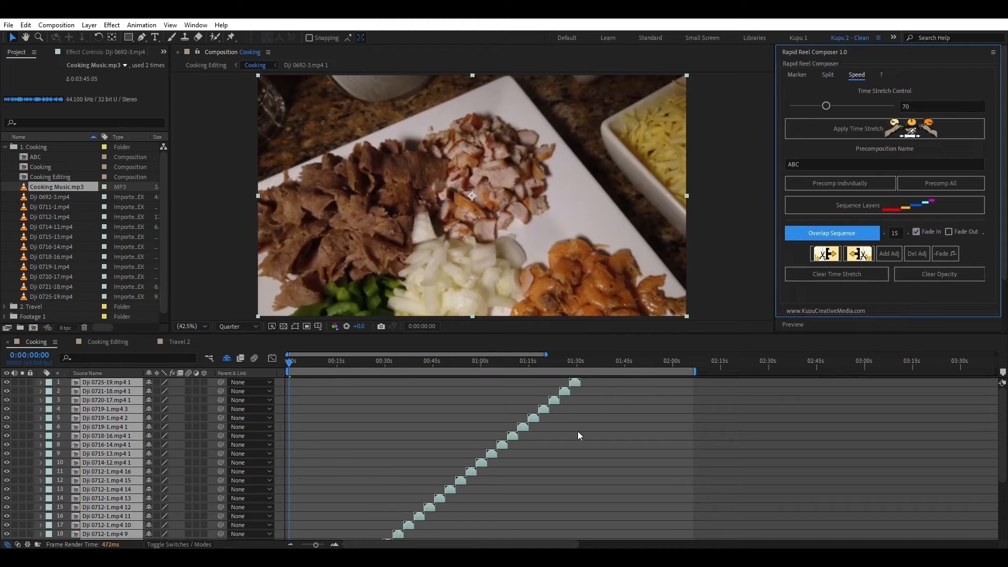
- Apply a time stretch of 200 to the last clip, Dji 0725-19.mp4 1
left_click(578, 362)
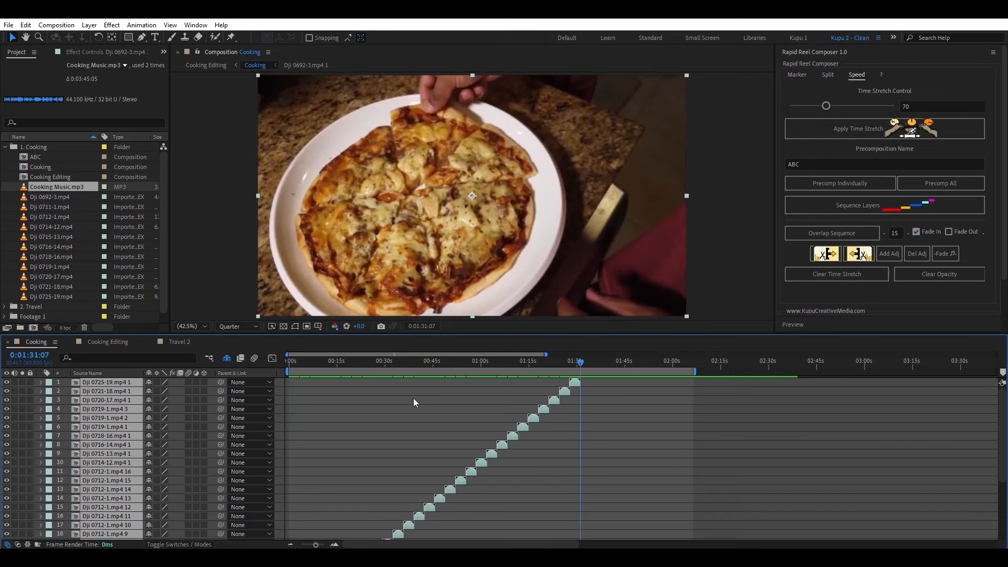
left_click(584, 439)
left_click(577, 382)
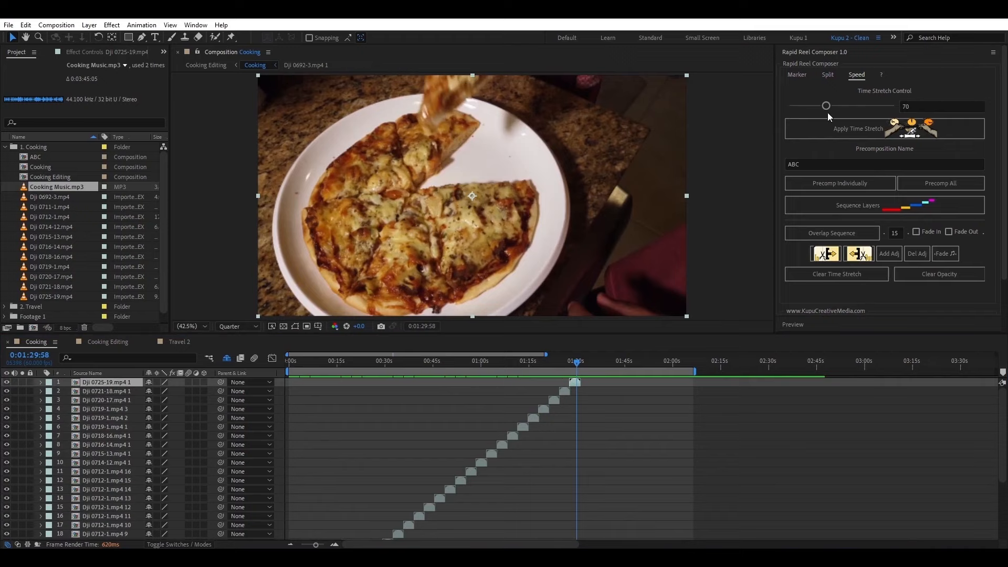
left_click_drag(826, 106, 898, 107)
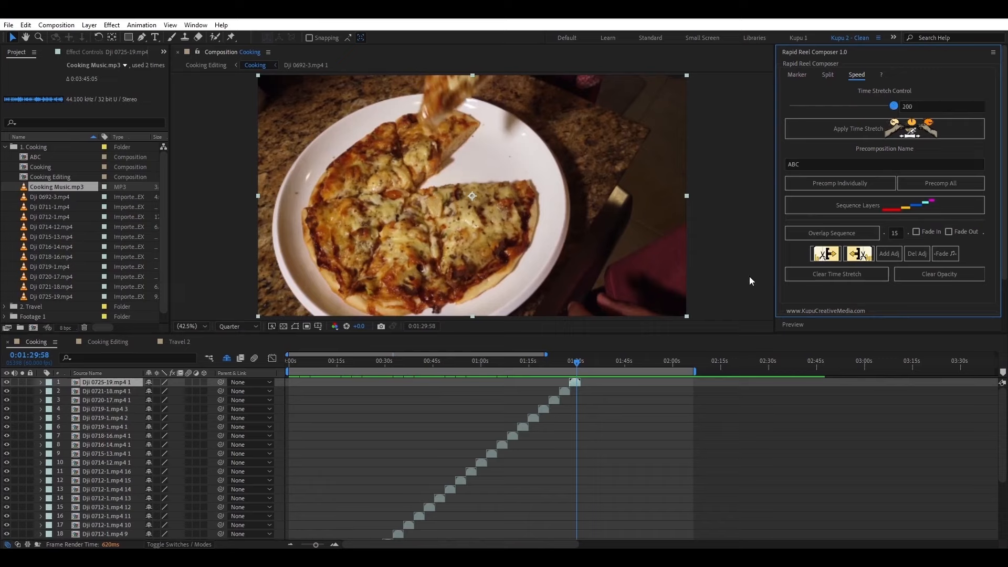
left_click(852, 133)
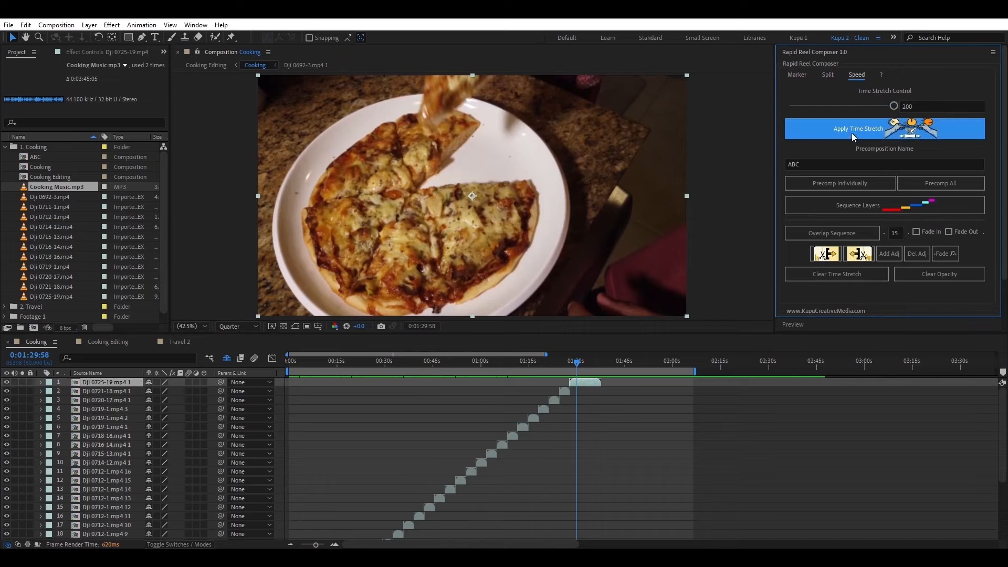
- Show the last clip's opacity keyframes and shift the clip slightly earlier so it overlaps the preceding clip more
mouse_move(584, 364)
left_mouse_down()
mouse_move(597, 362)
mouse_move(562, 359)
mouse_move(576, 359)
left_mouse_up()
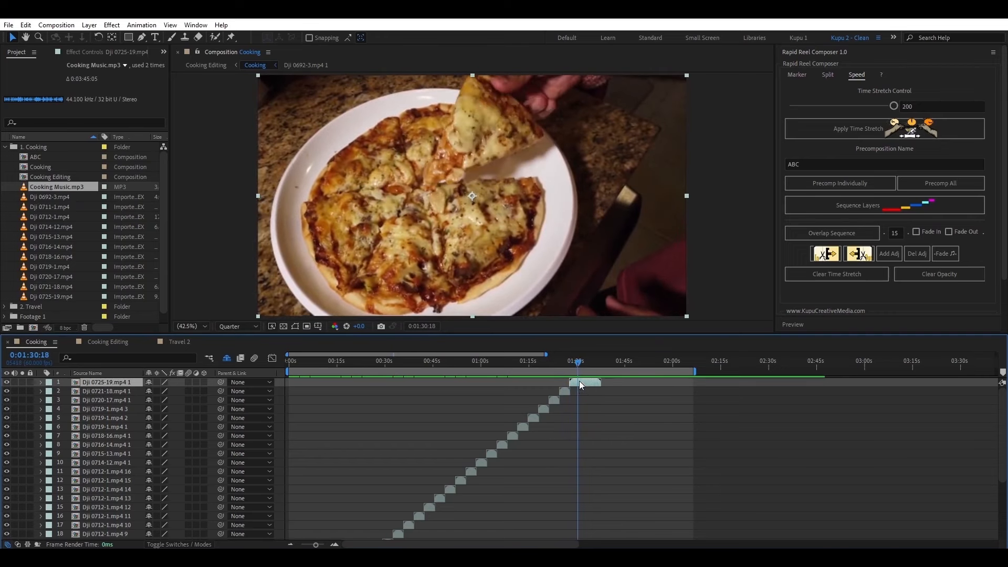
key("t")
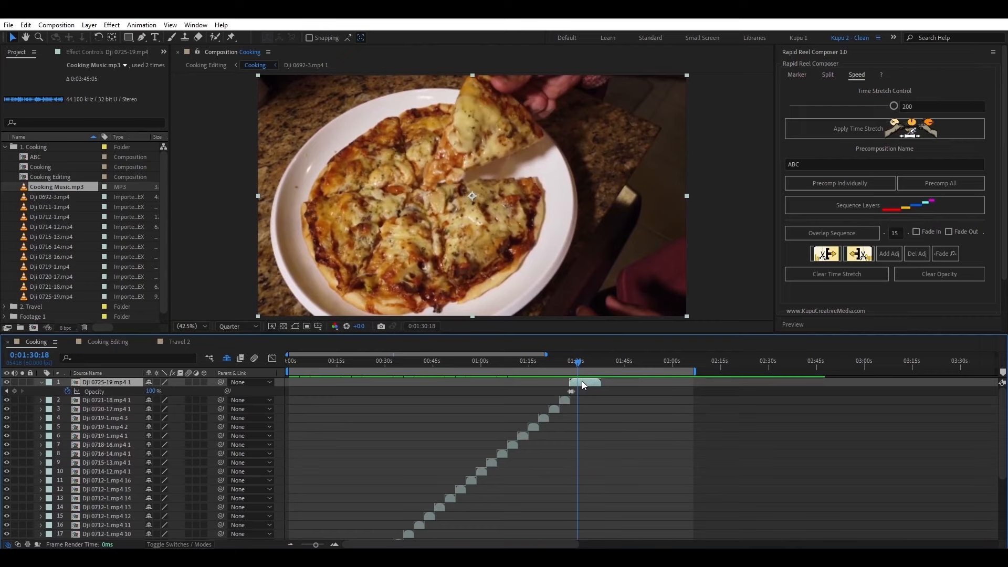
left_click_drag(581, 381, 573, 362)
left_click(563, 362)
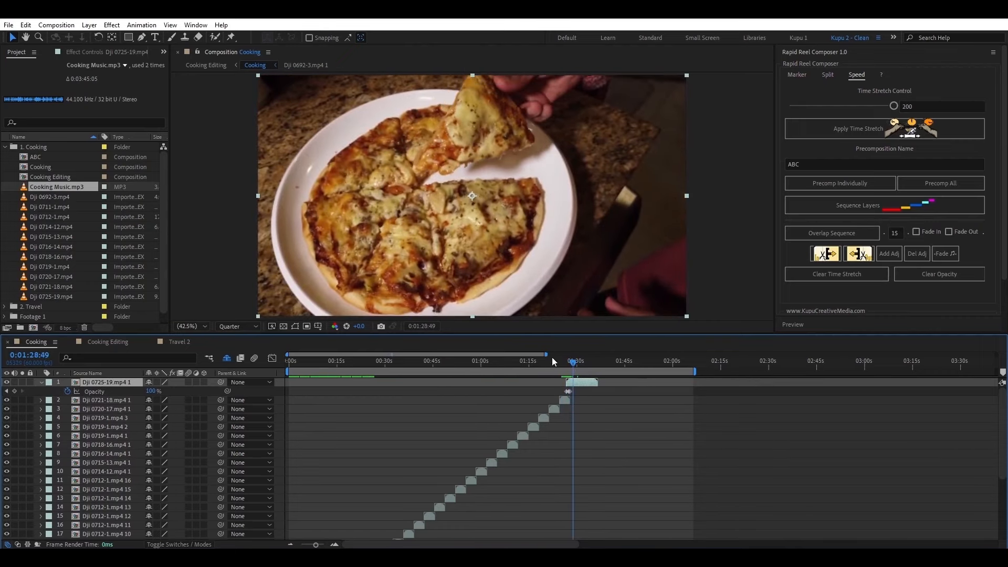
- Select all video clip layers and set the work area to span exactly from the first clip to the last
scroll(454, 445, "down", 4)
left_click(294, 527)
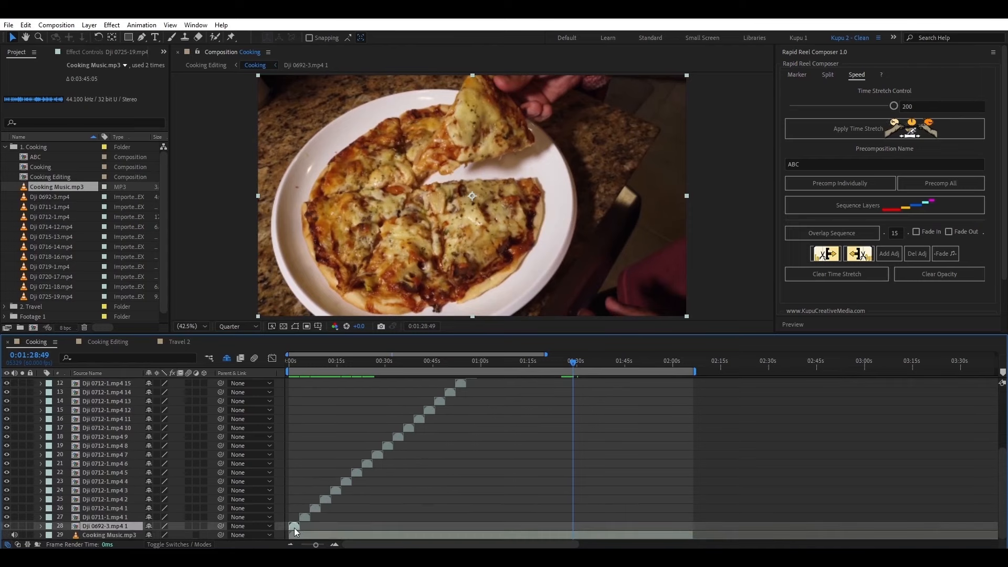
scroll(462, 475, "up", 4)
key("ctrl+a")
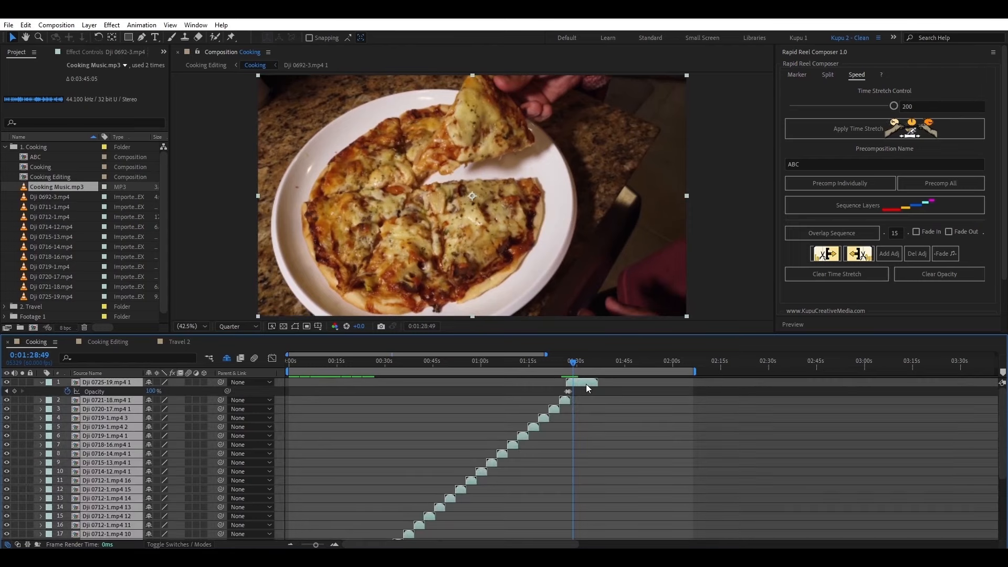
left_click(794, 75)
left_click(789, 259)
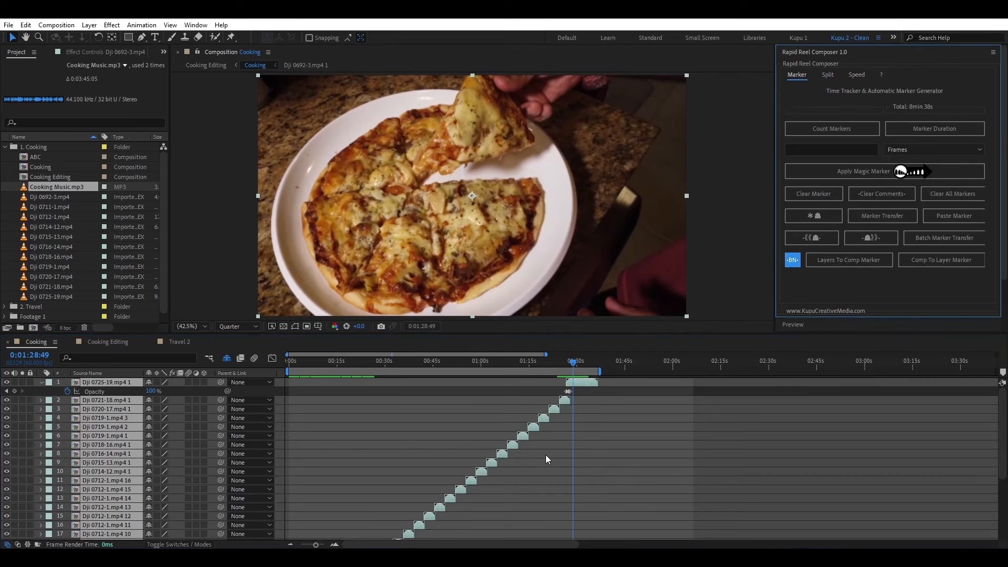
- Trim Cooking Music.mp3 so it ends at the last clip's out point
scroll(590, 441, "down", 5)
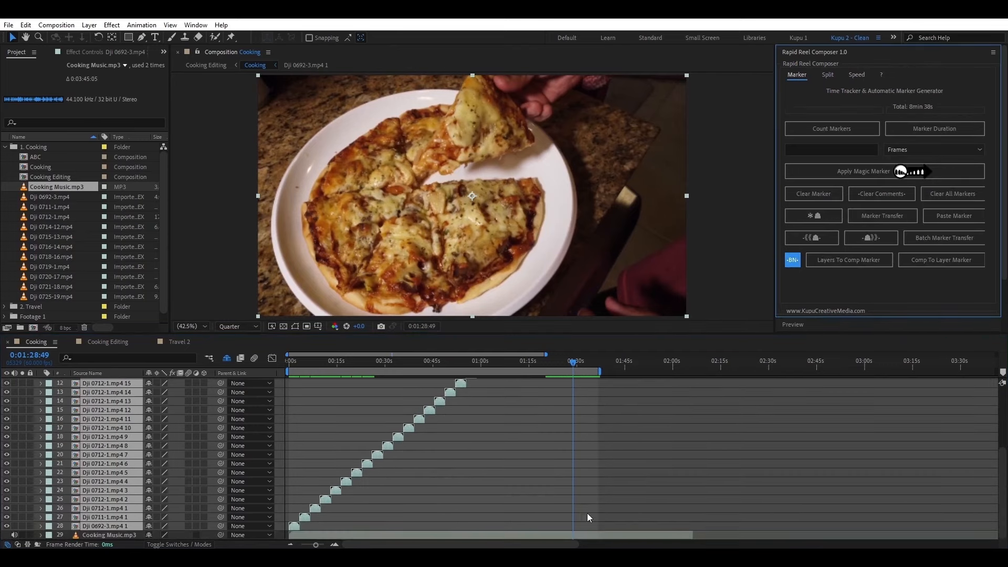
scroll(591, 417, "up", 5)
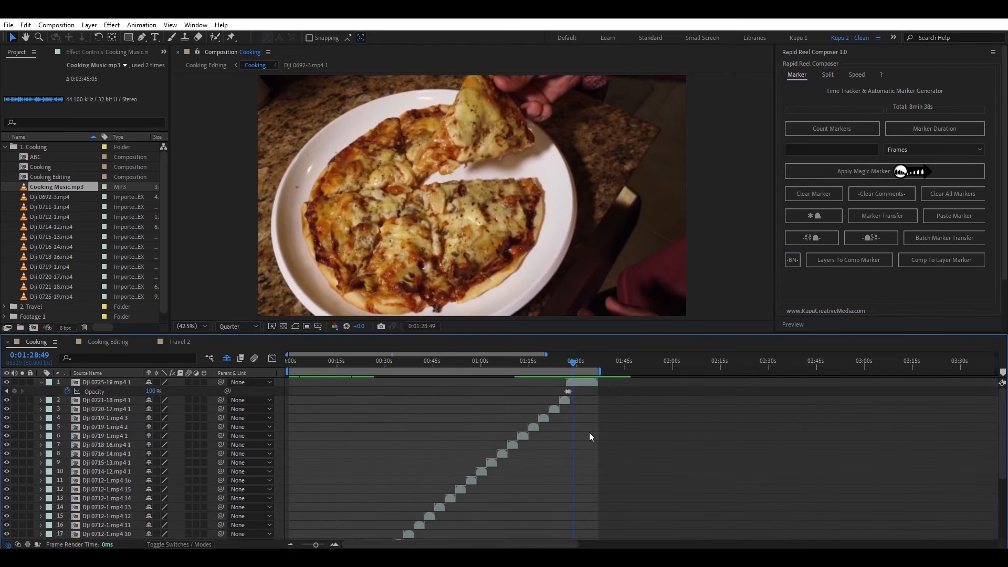
left_click(591, 386)
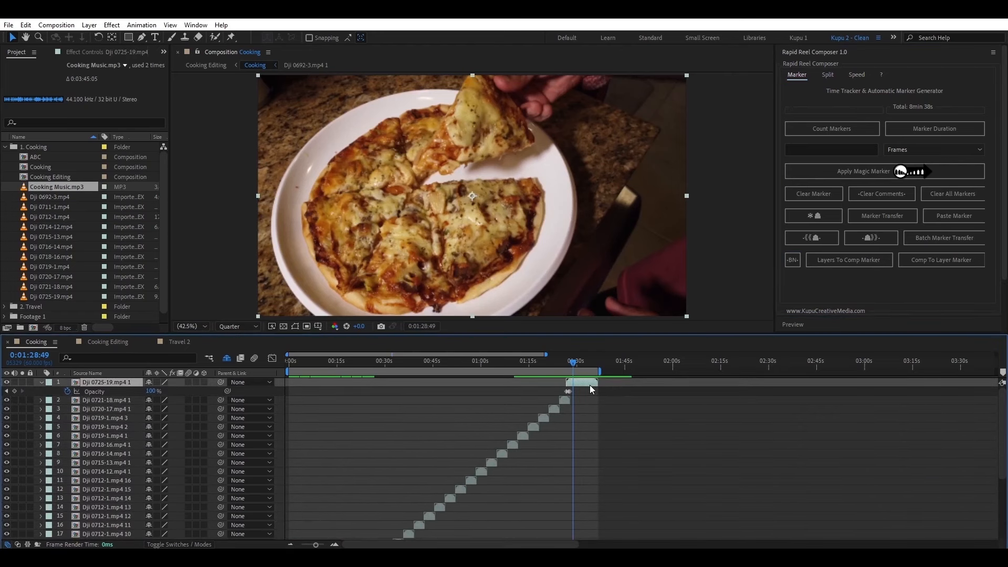
key("o")
scroll(600, 472, "down", 5)
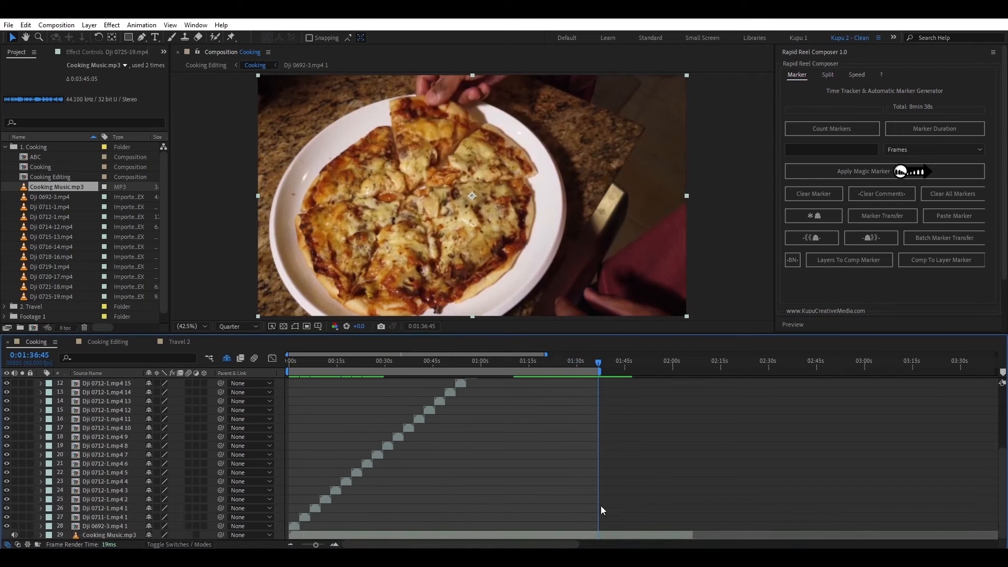
left_click(598, 537)
left_click(855, 74)
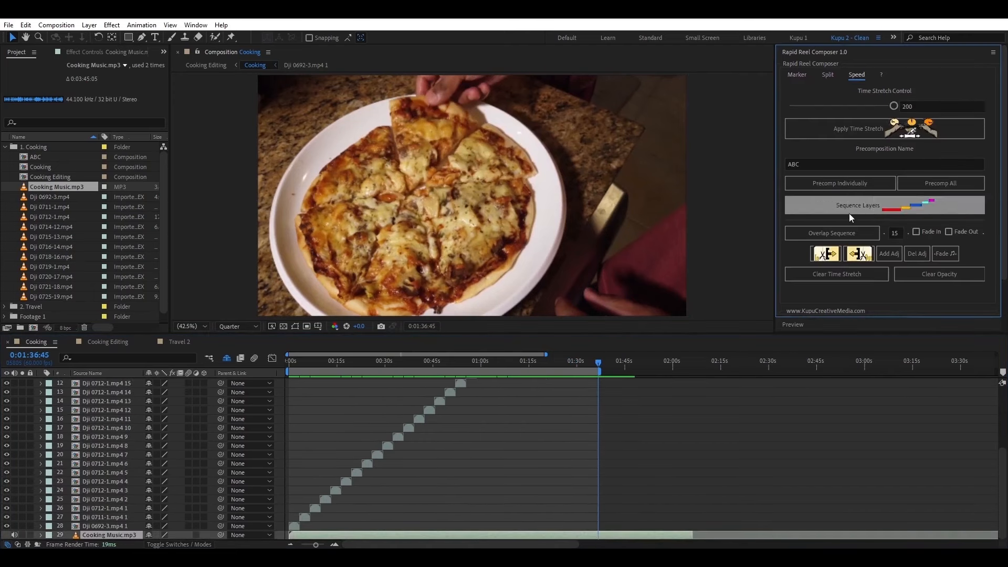
key("alt+bracketright")
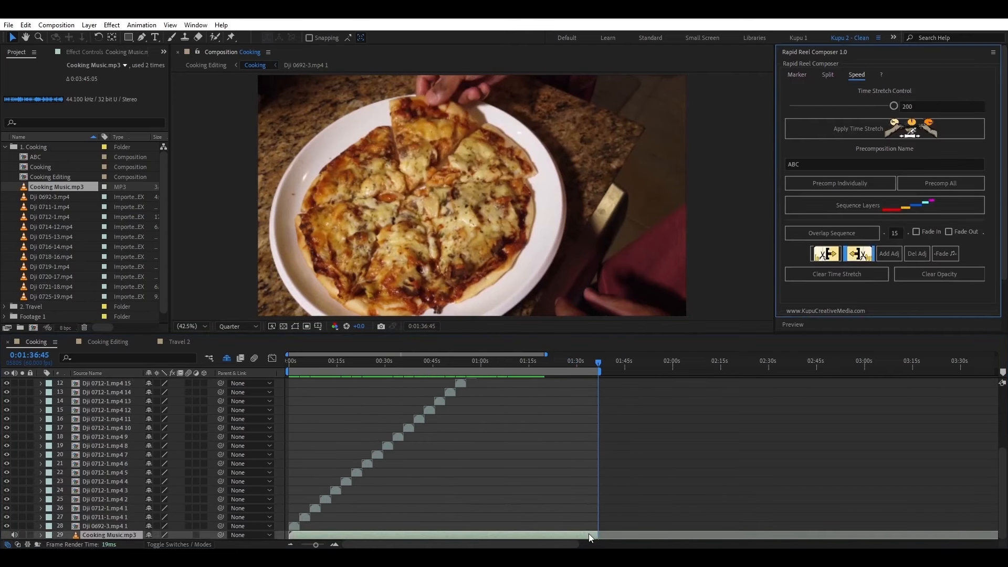
- Apply an audio fade-out with a value of 30 to Cooking Music.mp3
left_click(949, 232)
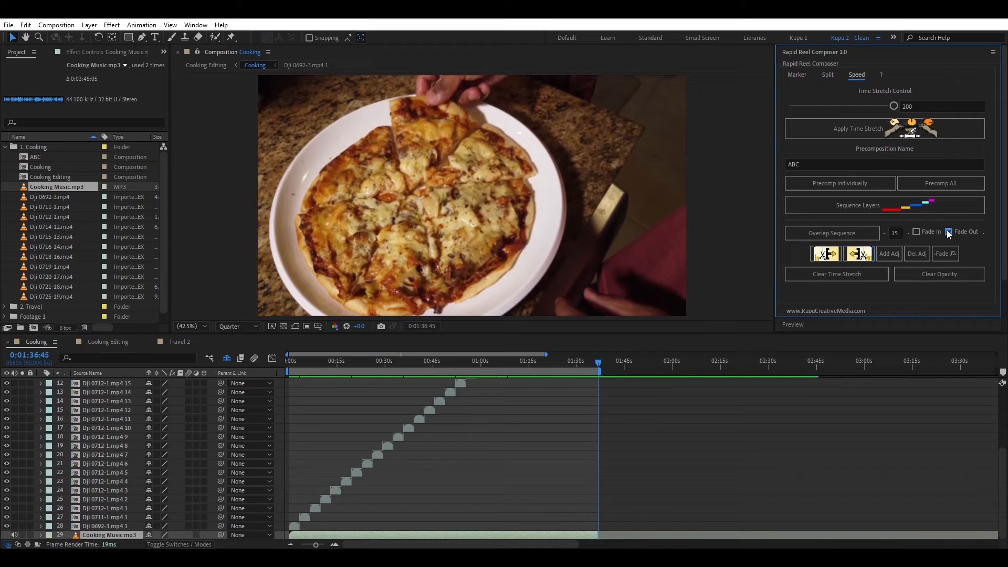
double_click(897, 232)
type("30")
left_click(946, 253)
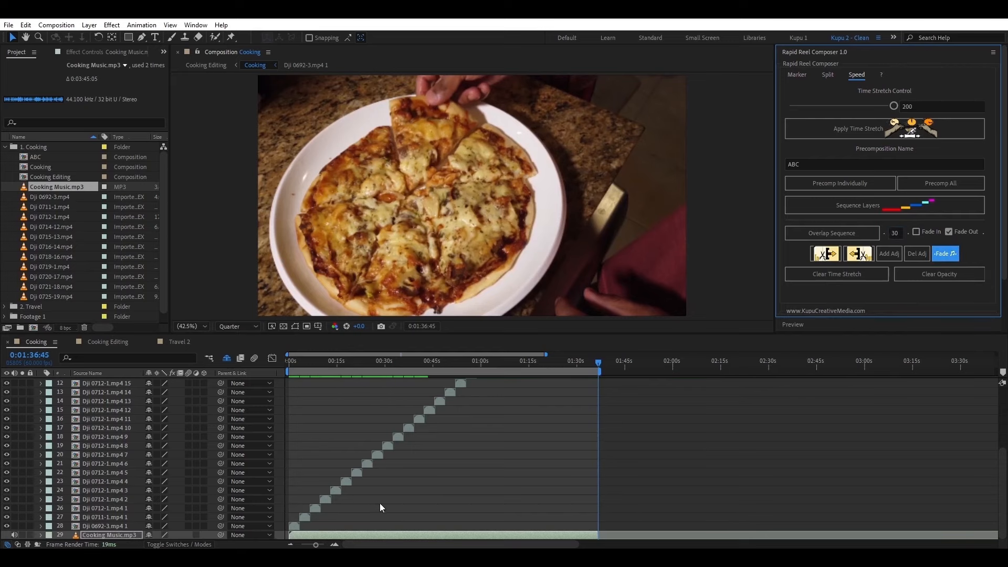
- Keyframe the music's audio levels at the composition start, lower the level to -36 dB, and move the keyframe further along the timeline
left_click_drag(310, 363, 272, 361)
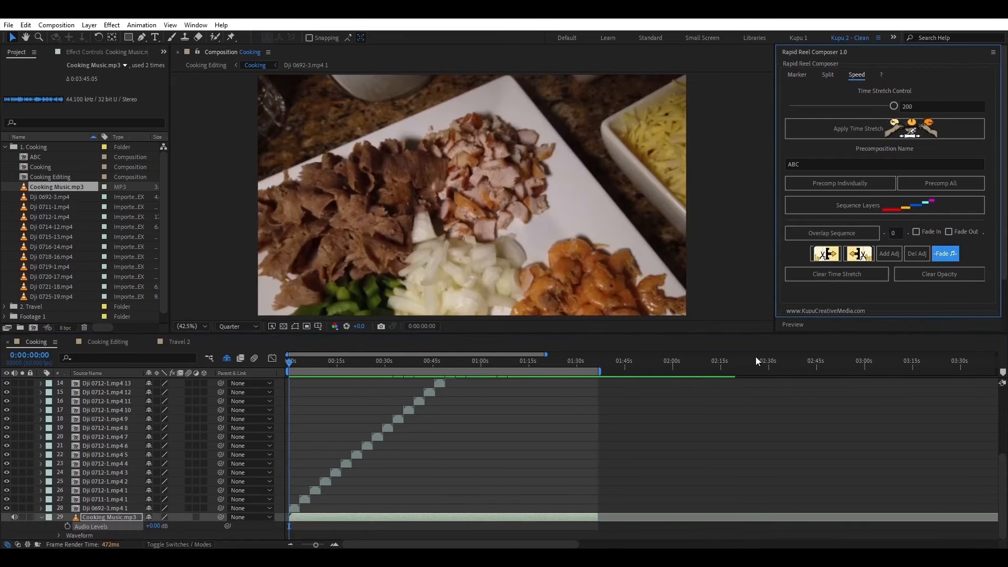
left_click(67, 526)
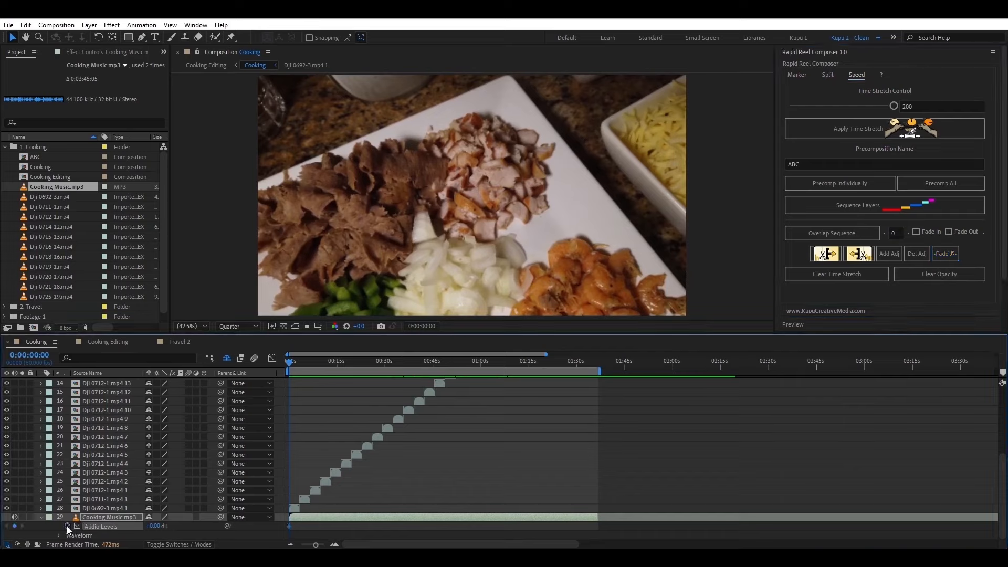
left_click_drag(157, 526, 138, 527)
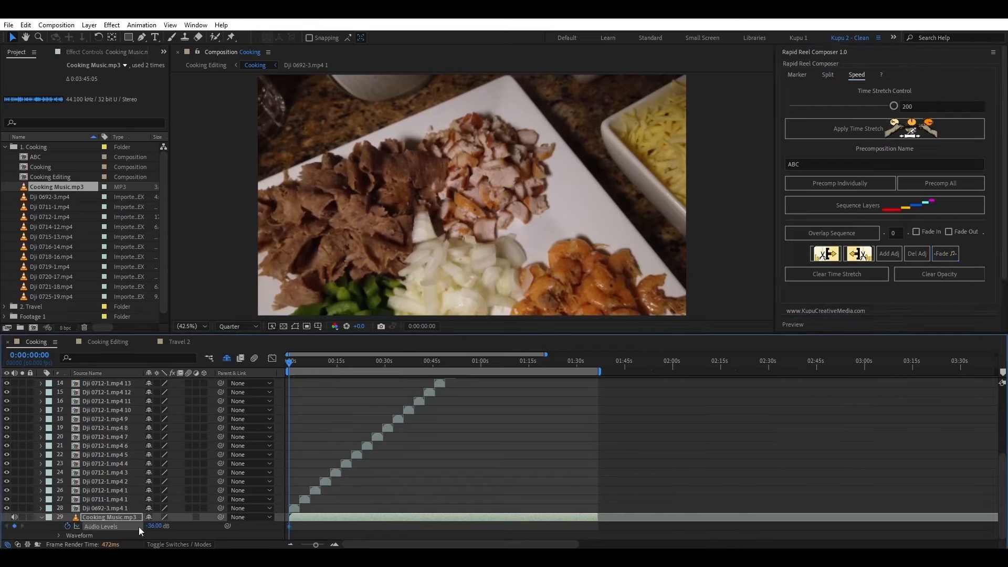
left_click_drag(289, 527, 320, 527)
- Replace the music's audio keyframe with a constant level of -20 dB through the audio fade function
left_click(893, 233)
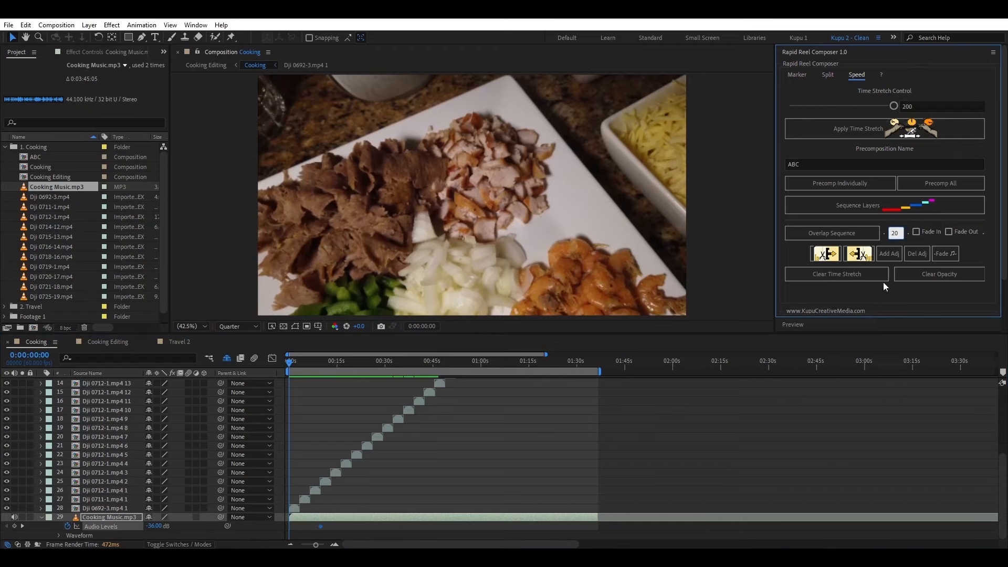
type("-20")
left_click(947, 252)
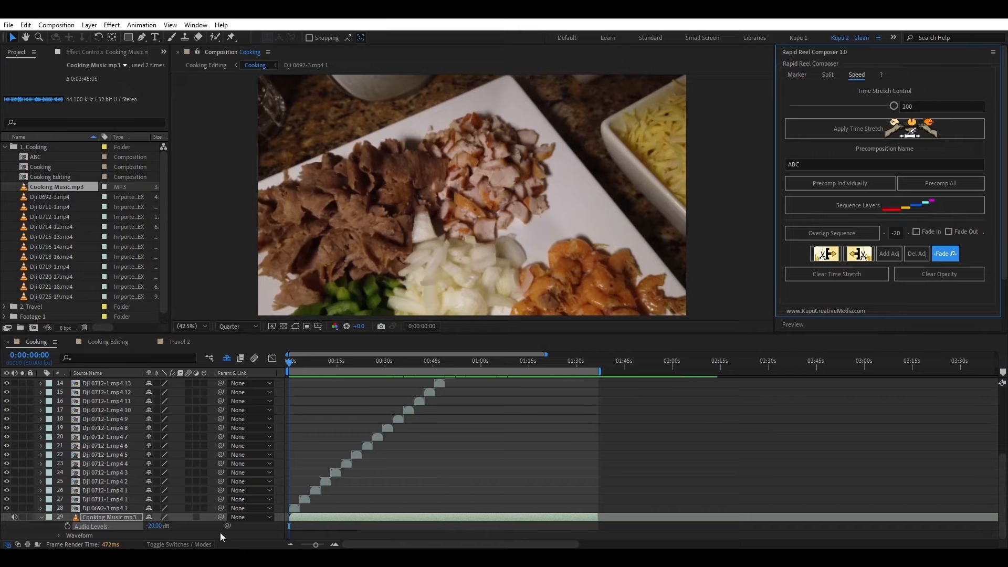
- Reset the audio level of Cooking Music.mp3 to 0 dB through the audio fade function
left_click(294, 508)
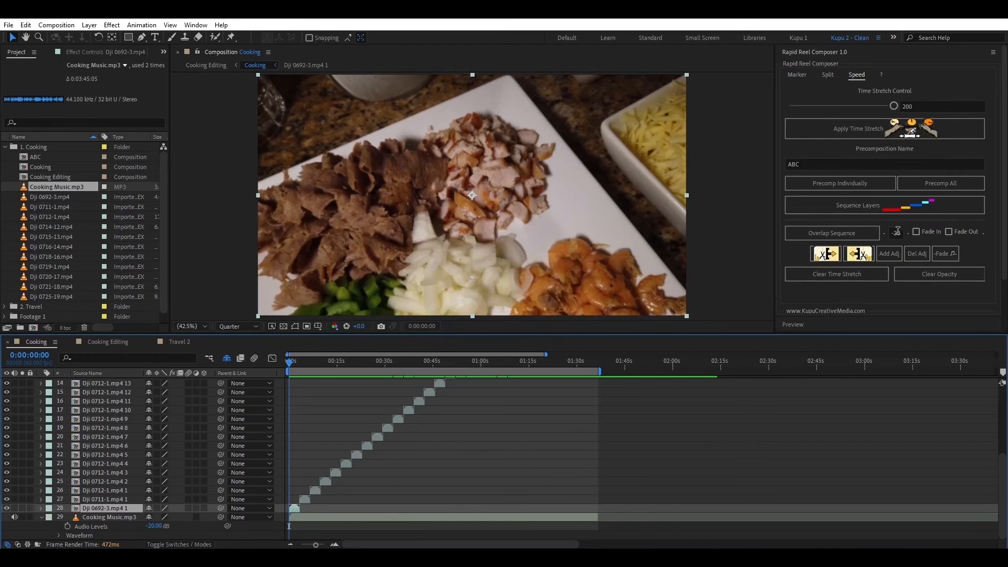
left_click(382, 518)
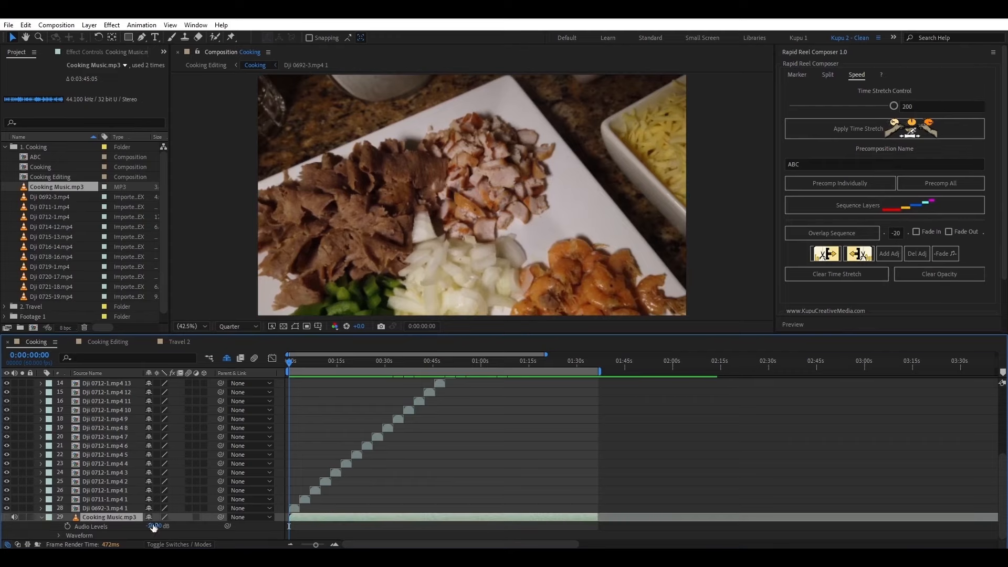
left_click(891, 232)
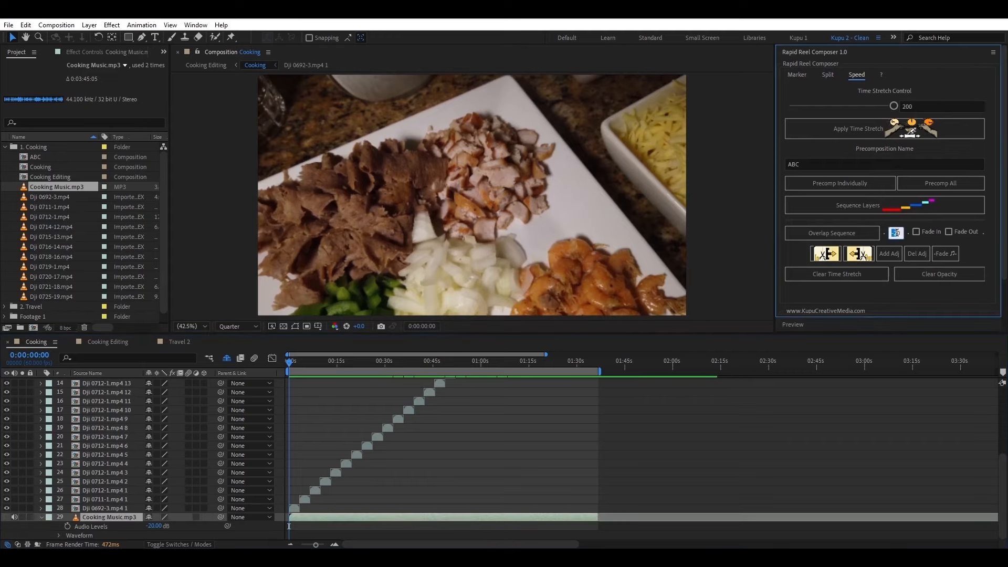
type("0")
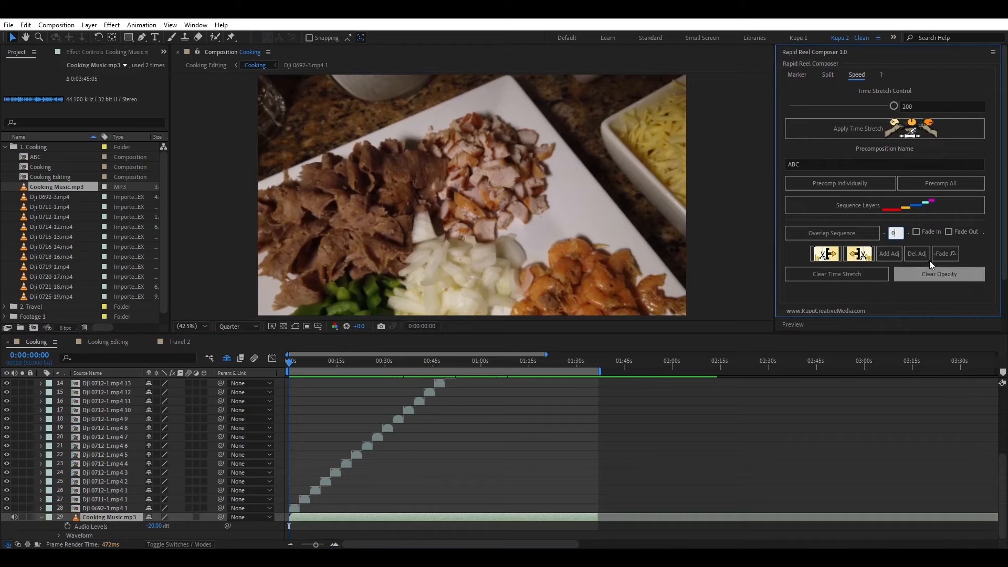
left_click(950, 252)
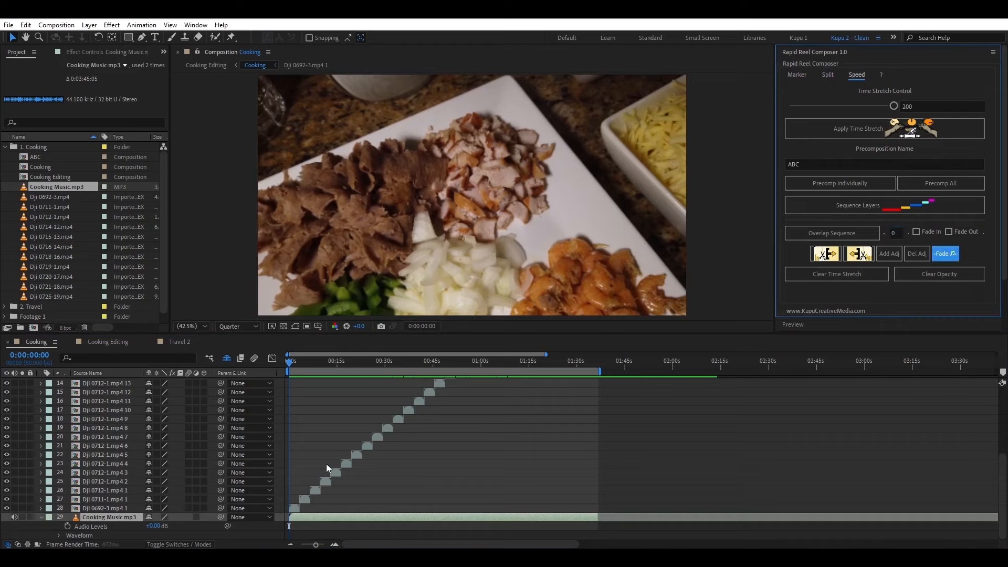
- Fade out the end of Cooking Music.mp3 with a fade value of 30
left_click(322, 519)
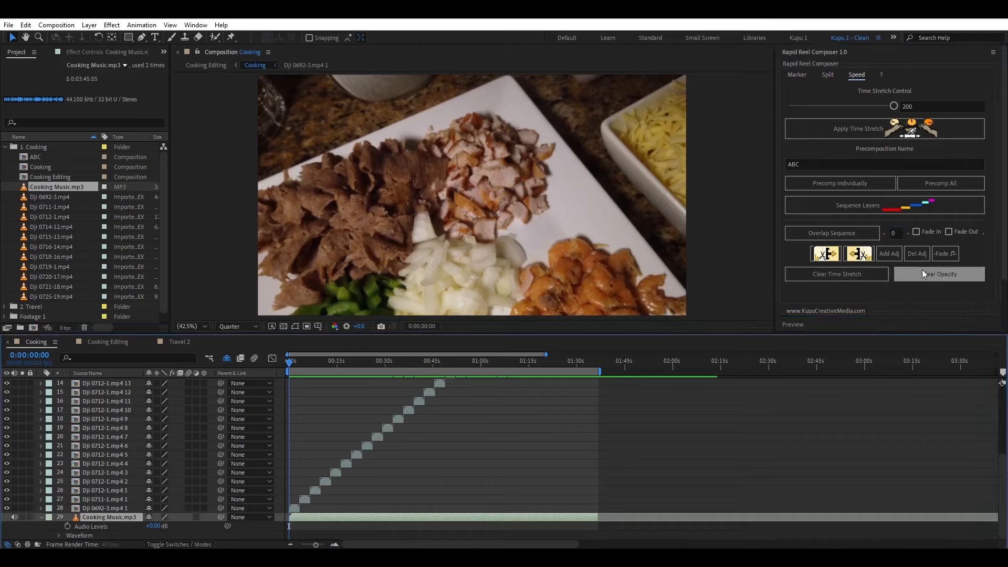
left_click(949, 232)
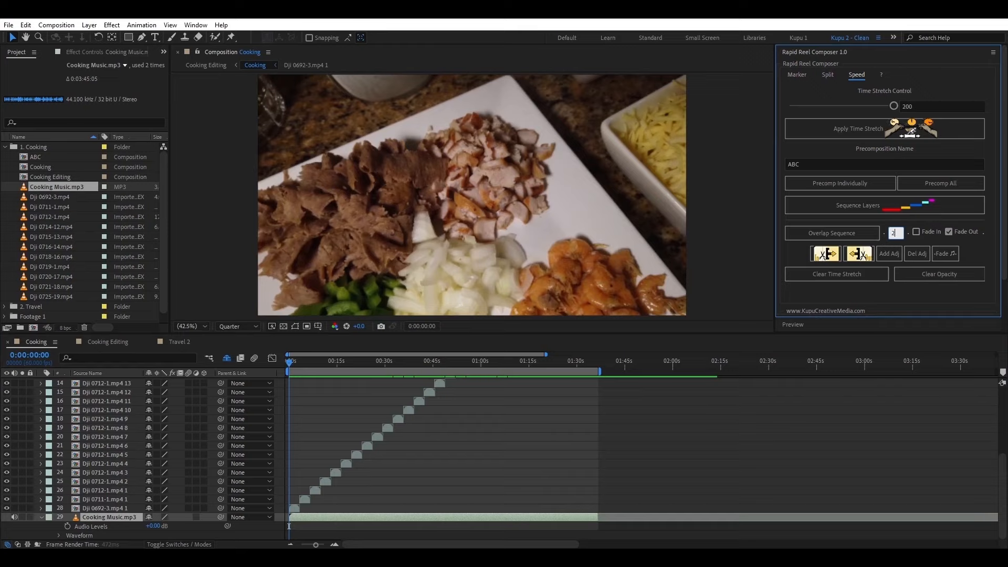
type("30")
left_click(947, 255)
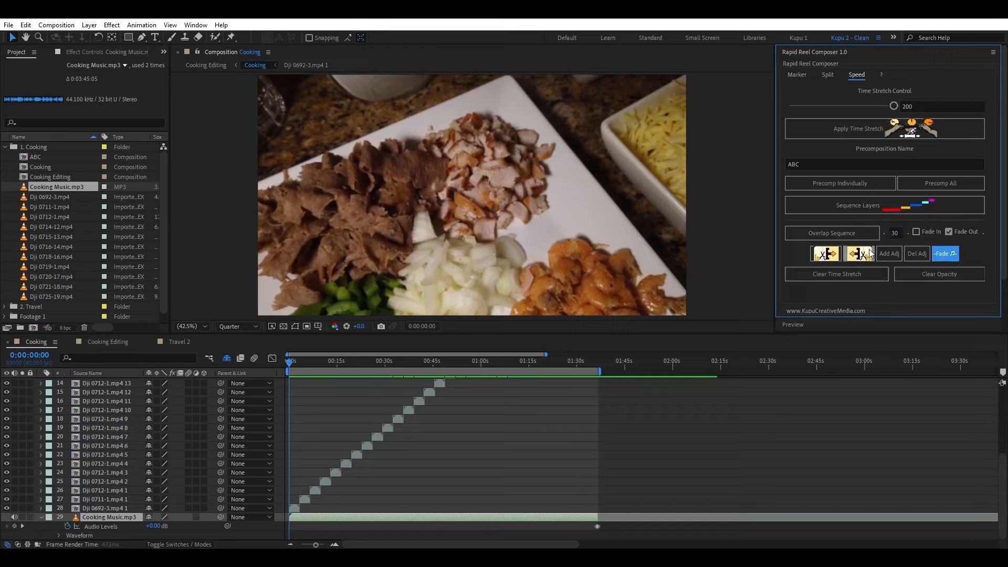
- Turn off Fade Out and add an adjustment layer to each of the clips Dji 0712-1.mp4 11 through 16
left_click(948, 232)
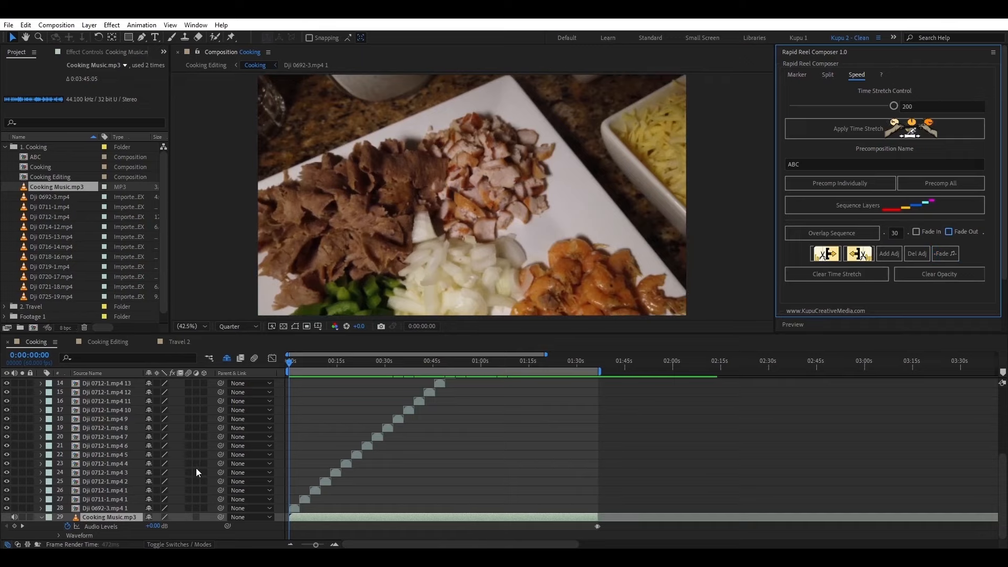
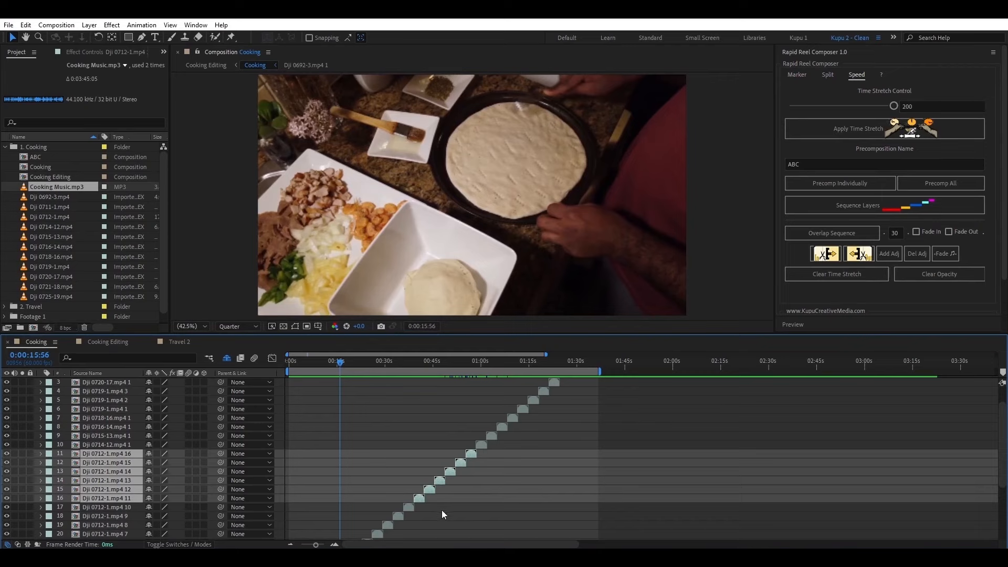
left_click(889, 253)
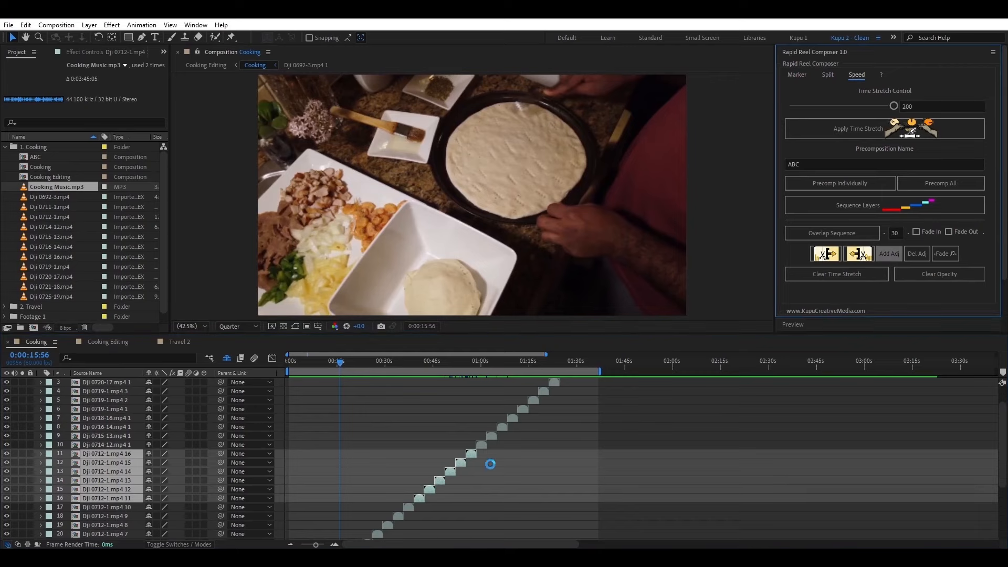
scroll(501, 480, "down", 3)
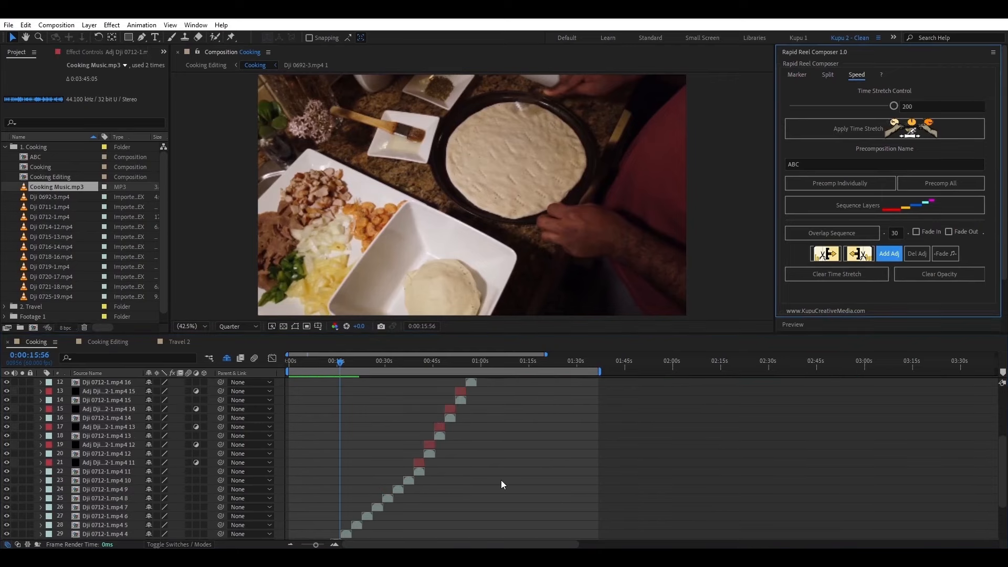
- Apply Lumetri Color to the adjustment layer of Dji 0712-1.mp4 11 with temperature 44, tint -29 and exposure 1.1
left_click(420, 468)
left_click(425, 463)
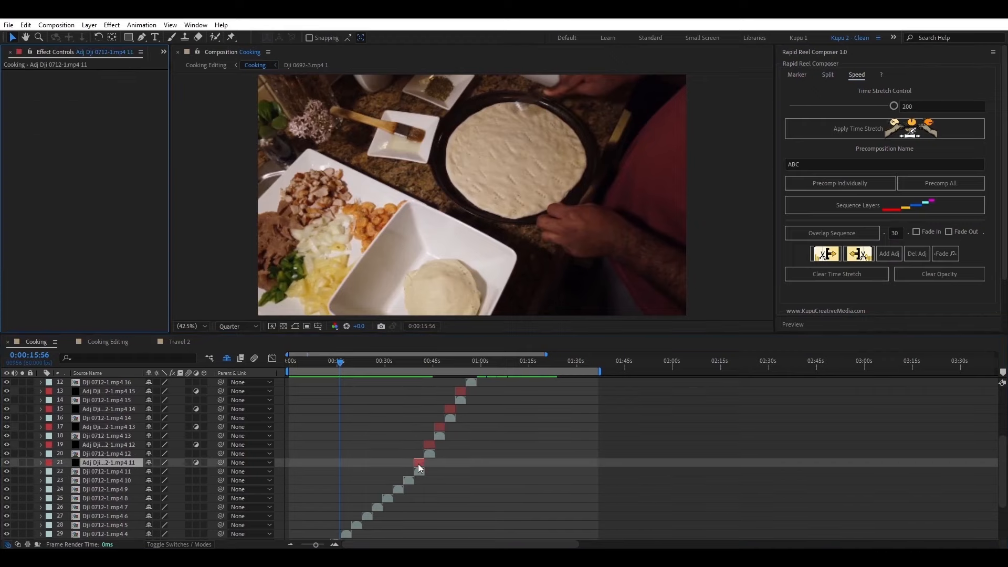
key("ctrl+space")
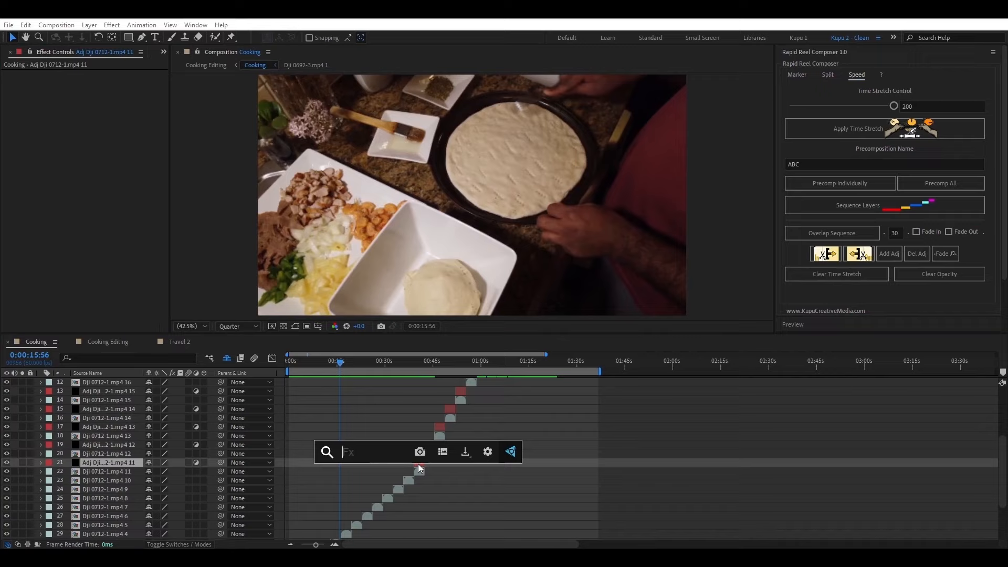
type("lum")
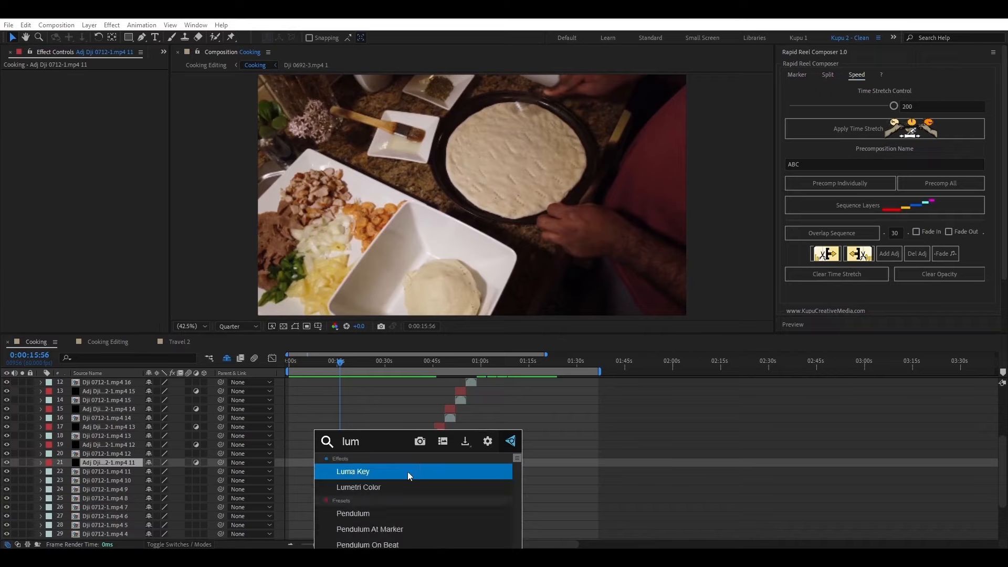
left_click(408, 471)
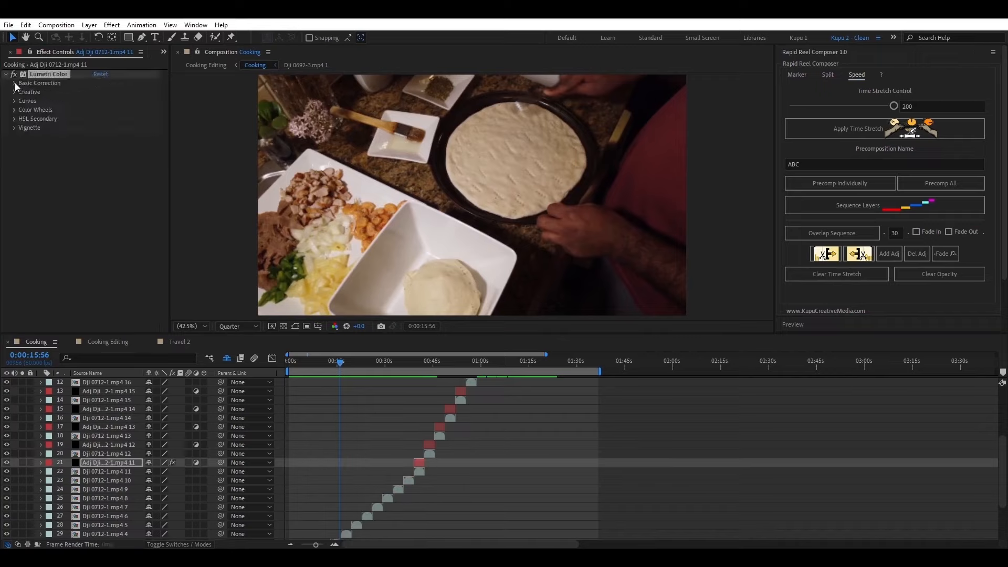
left_click(15, 83)
left_click_drag(99, 128, 105, 155)
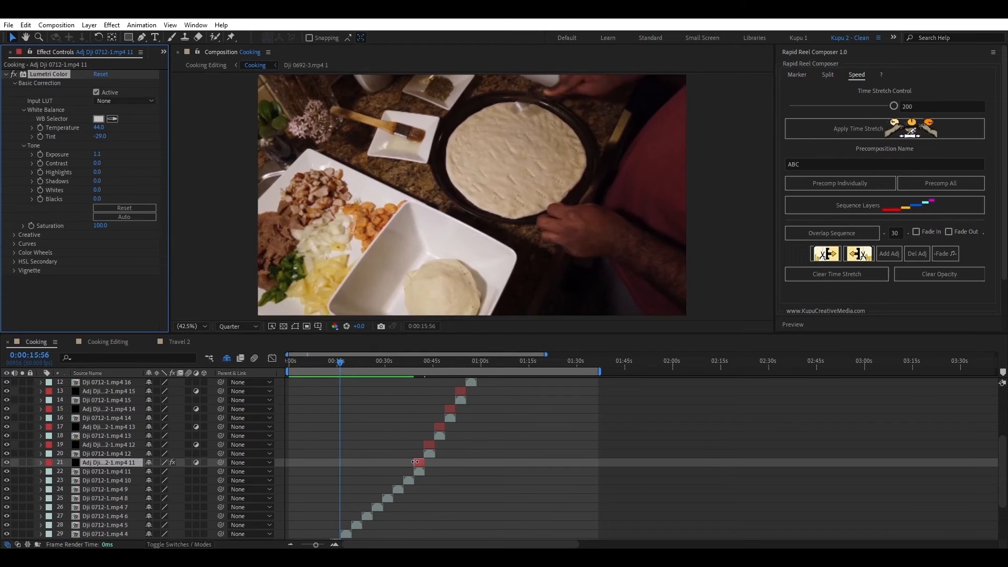
- Preview the Lumetri Color grade on clip Dji 0712-1.mp4 11 between about 0:00:40 and 0:00:41
left_click(374, 463)
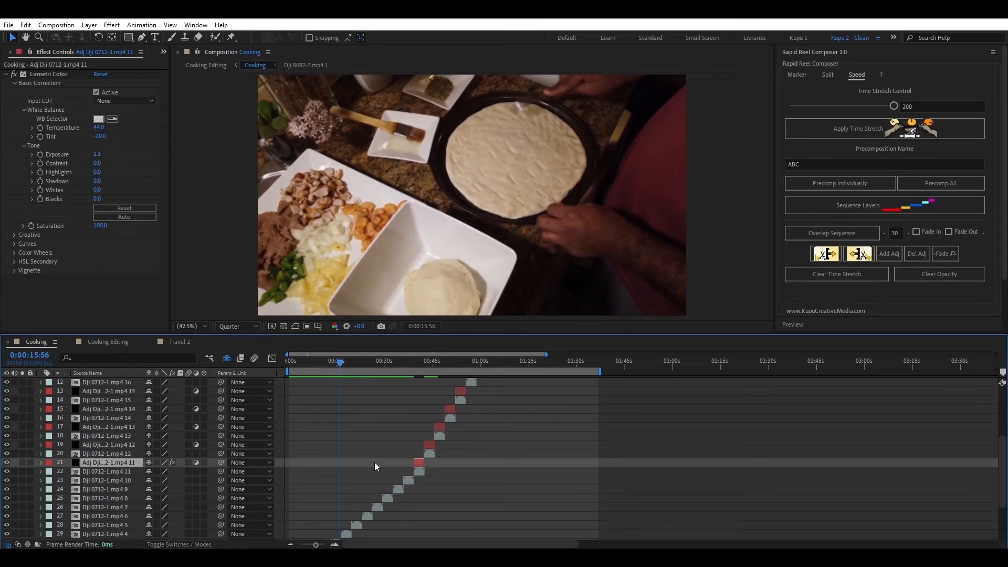
left_click(419, 362)
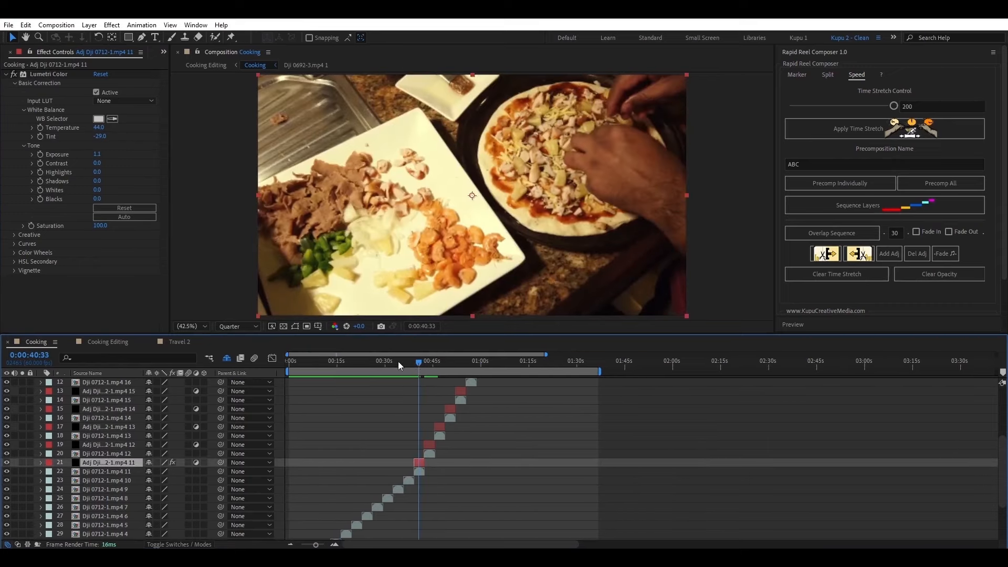
left_click_drag(417, 361, 421, 361)
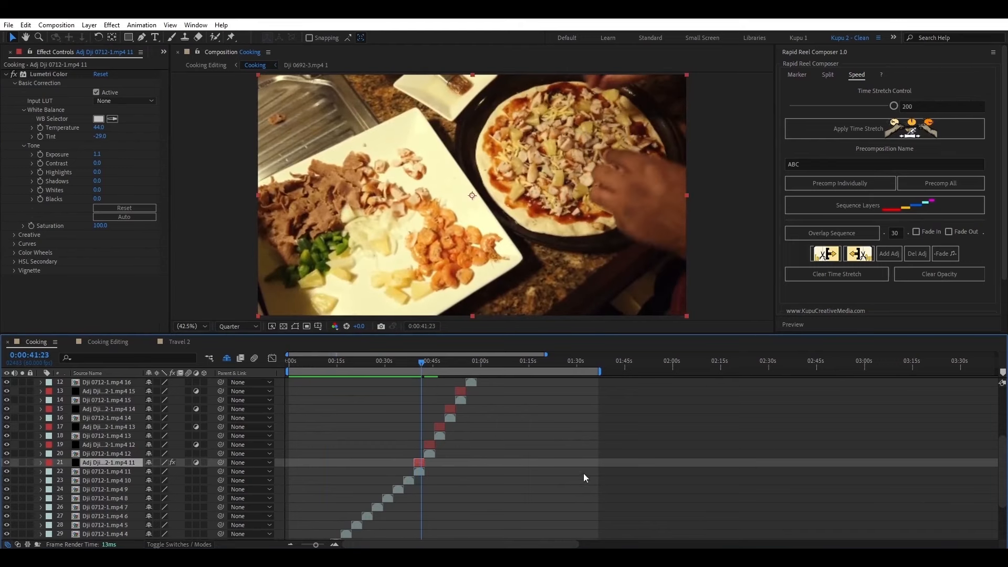
- Delete the adjustment layers within the layer range from Dji 0712-1.mp4 7 to Dji 0715-13.mp4 1 and check the footage at 0:00:49:25
scroll(534, 475, "up", 1)
left_click(416, 498)
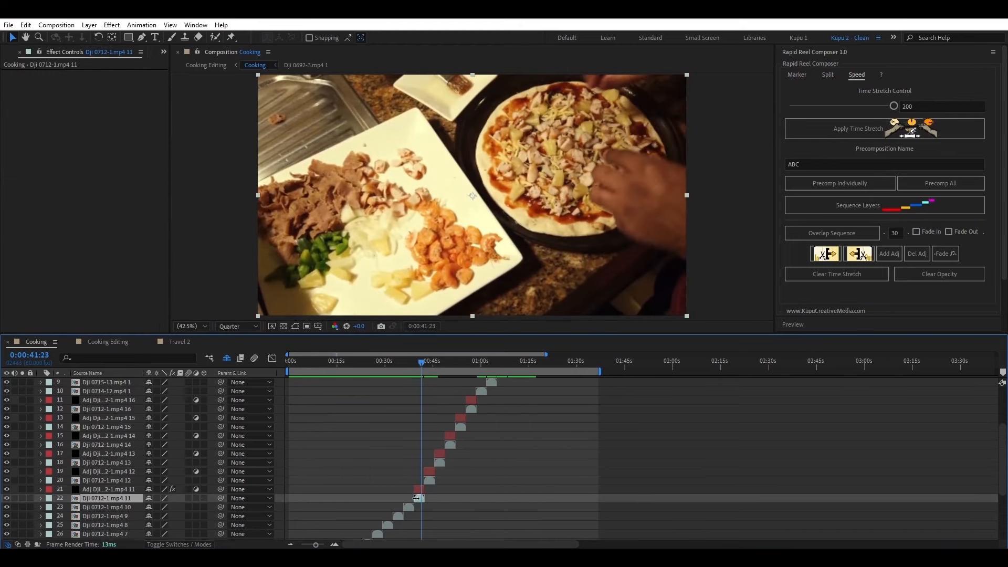
left_click(473, 409, "shift")
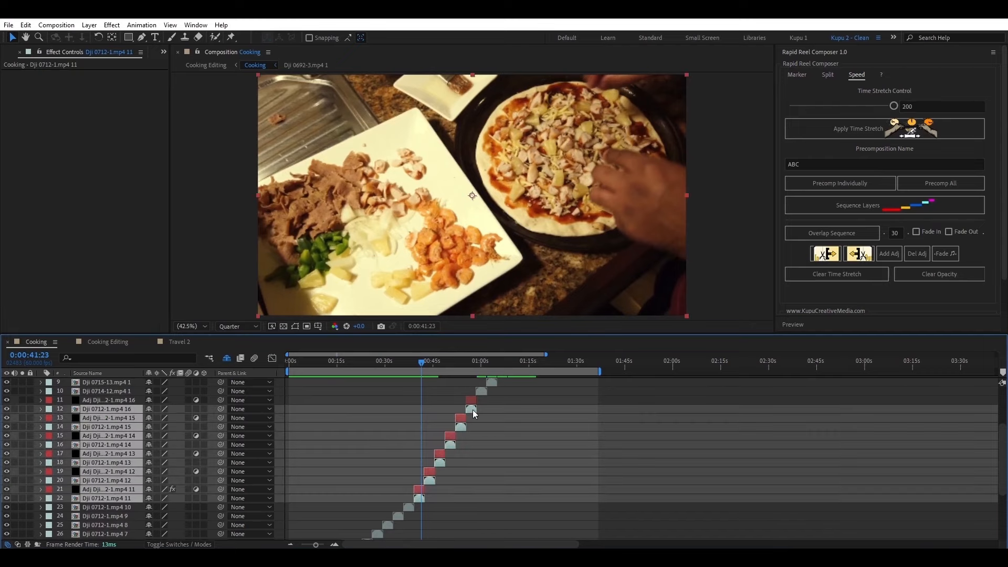
left_click(470, 402)
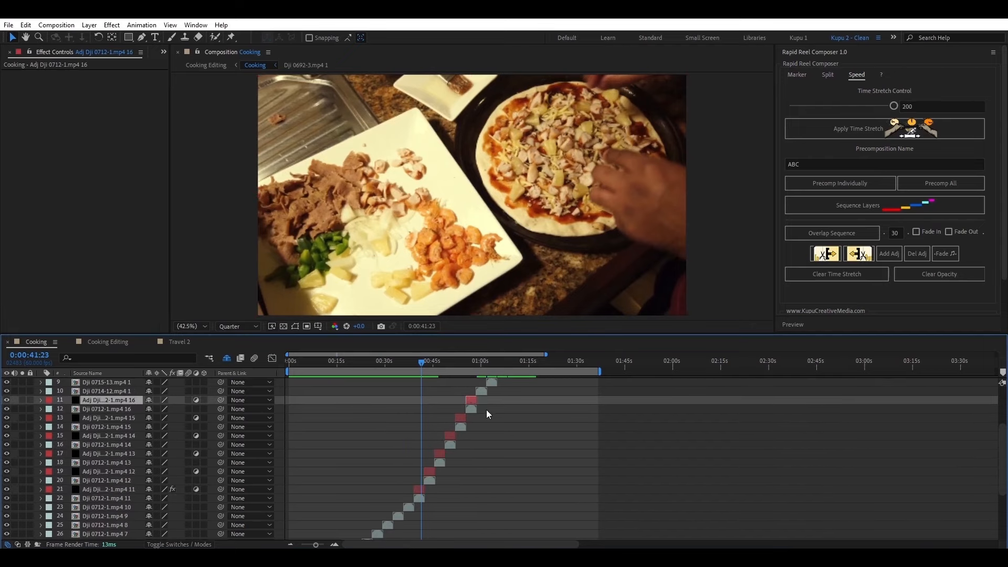
left_click(405, 507)
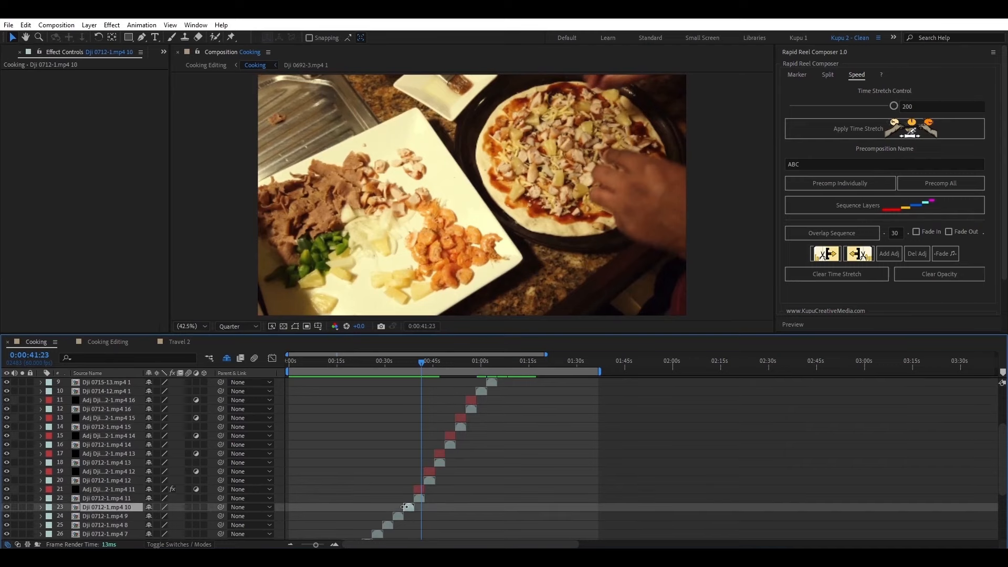
left_click(376, 533)
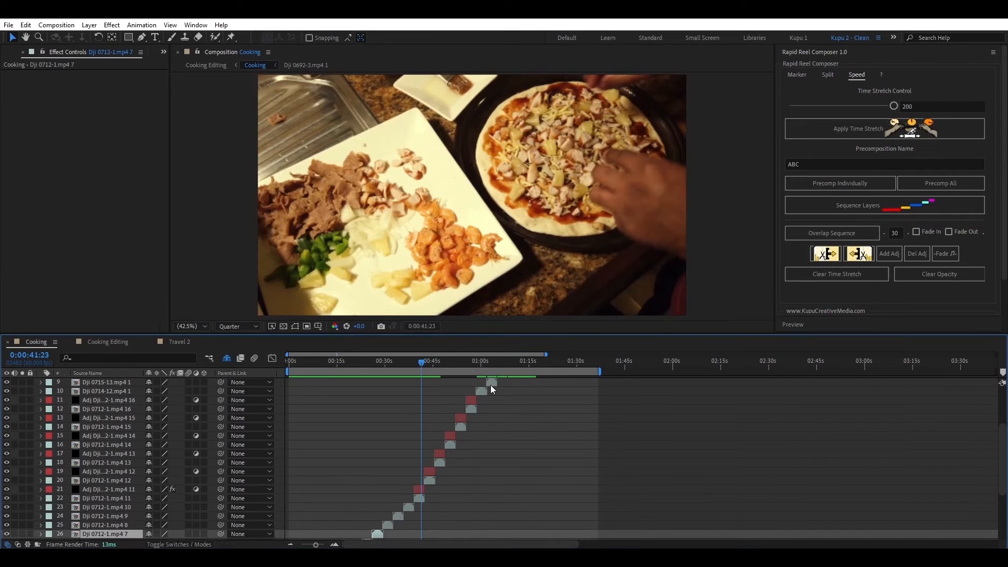
left_click(491, 383, "shift")
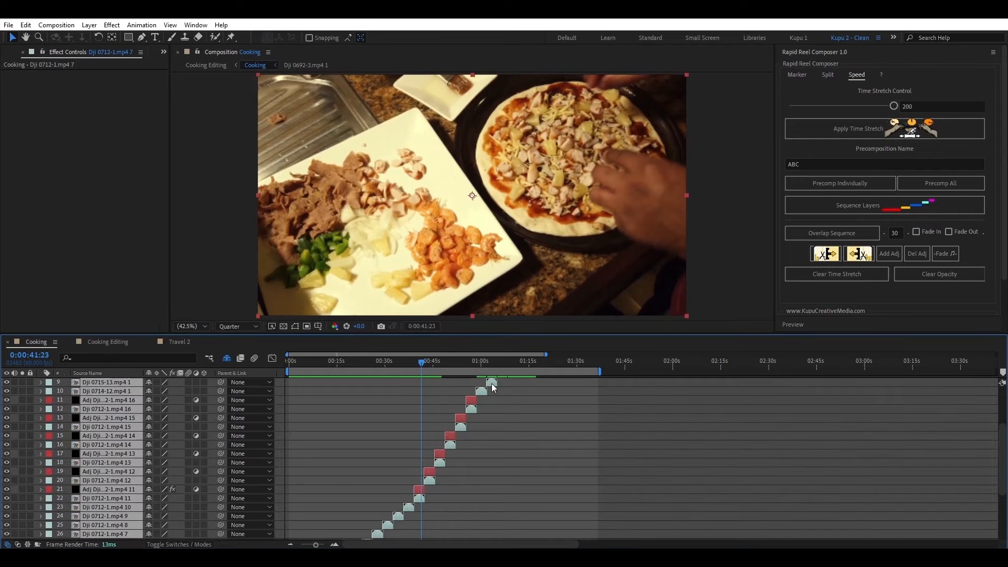
left_click(918, 254)
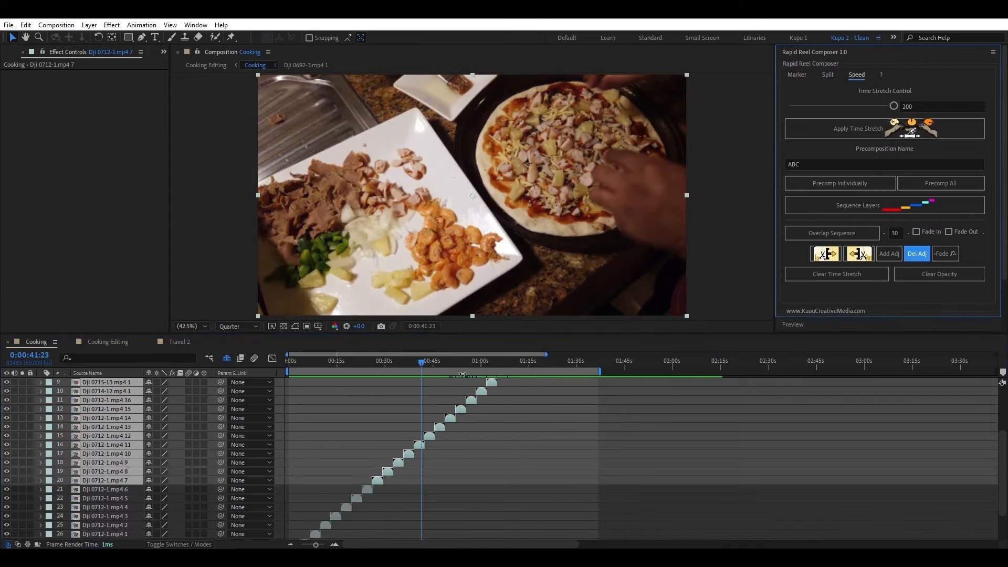
left_click(446, 361)
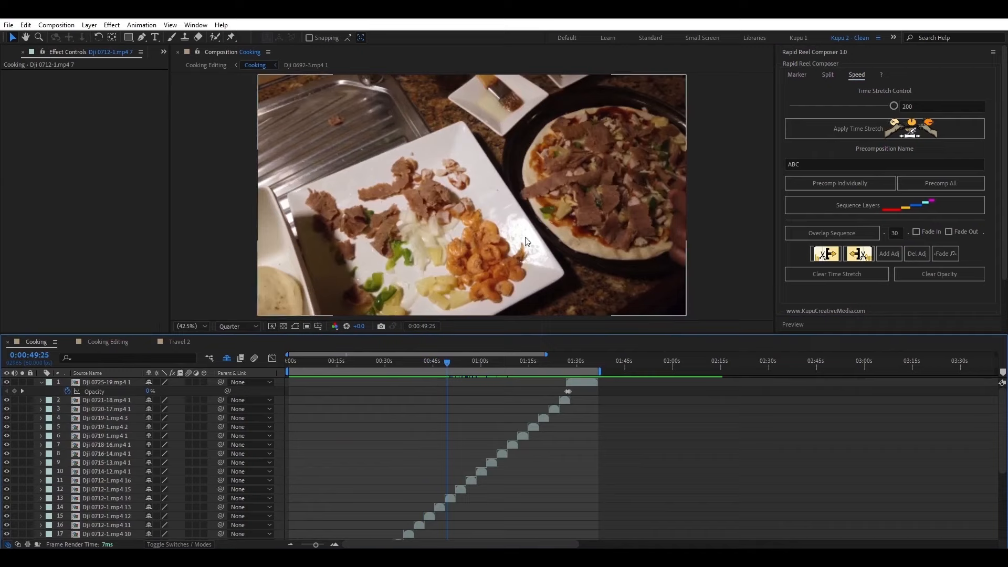
- Show the Split tools, open the Travel 2 composition and examine its marked clips from 01.mp4 up to the Null 2 layer
left_click(828, 75)
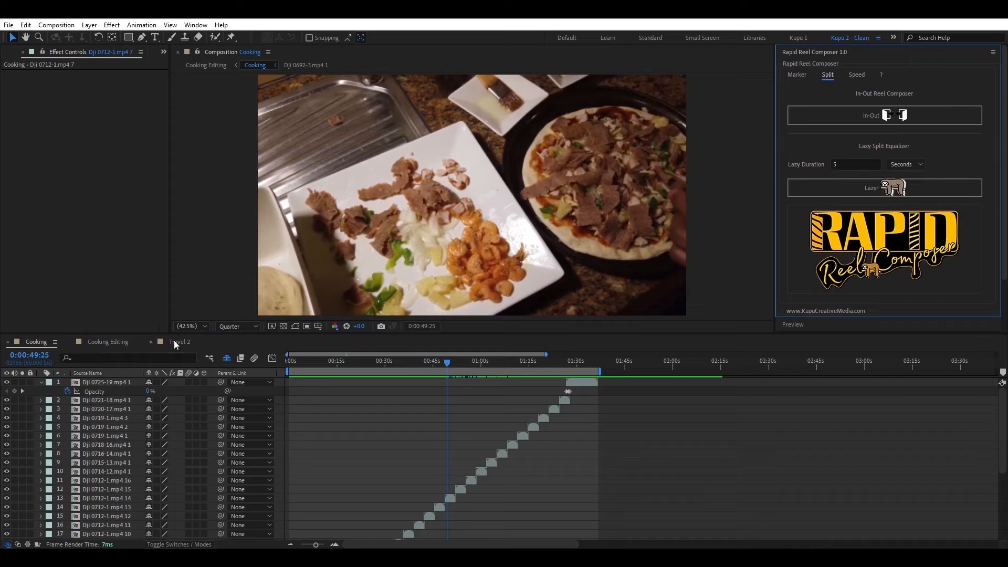
left_click(198, 341)
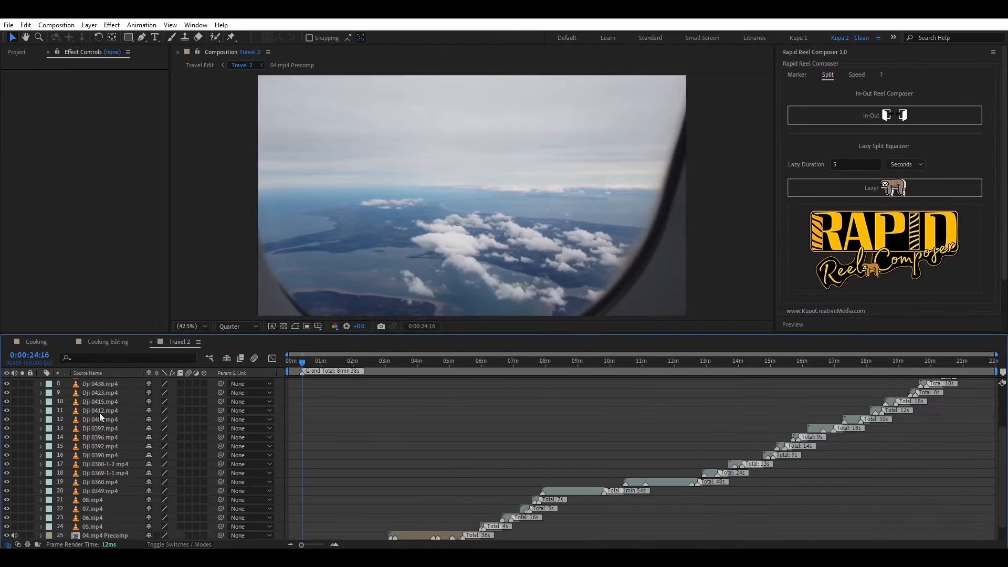
scroll(389, 424, "down", 2)
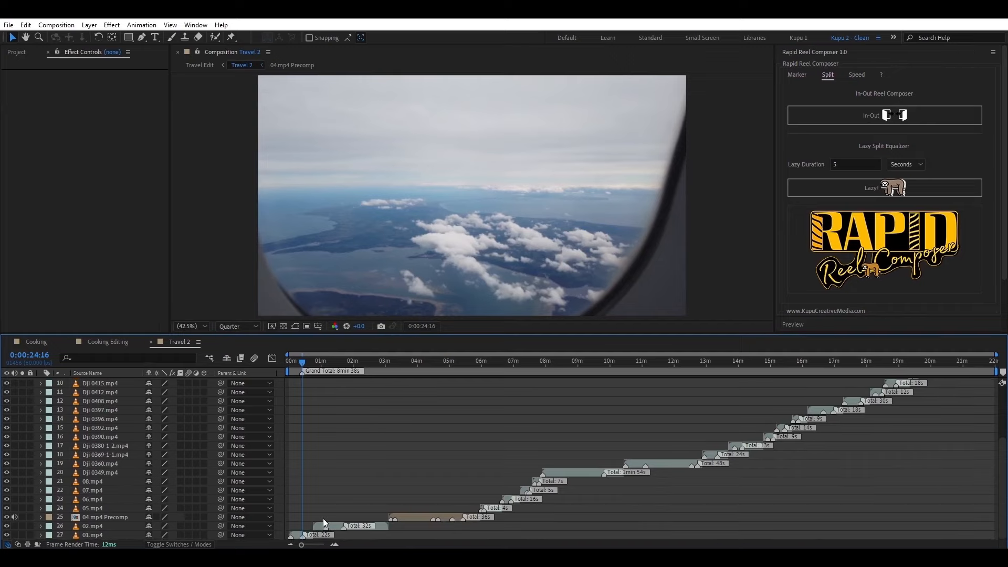
scroll(868, 463, "up", 4)
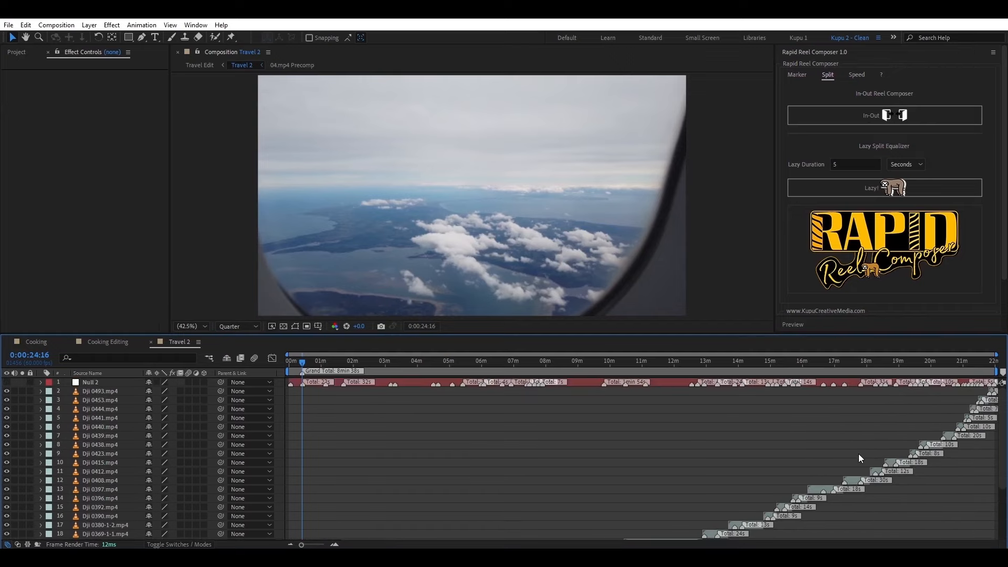
scroll(748, 456, "down", 4)
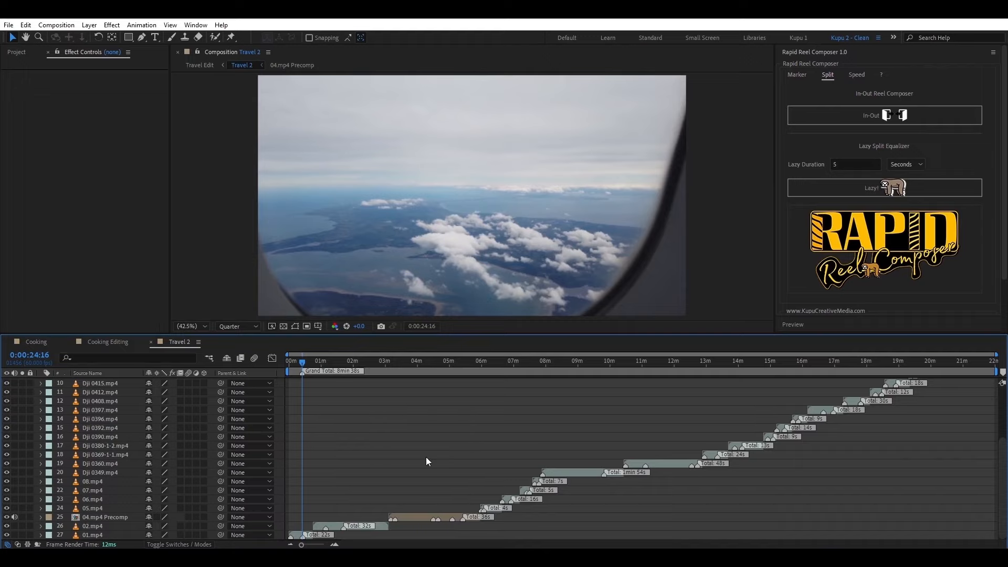
scroll(426, 457, "up", 3)
scroll(427, 457, "down", 3)
scroll(353, 484, "up", 1)
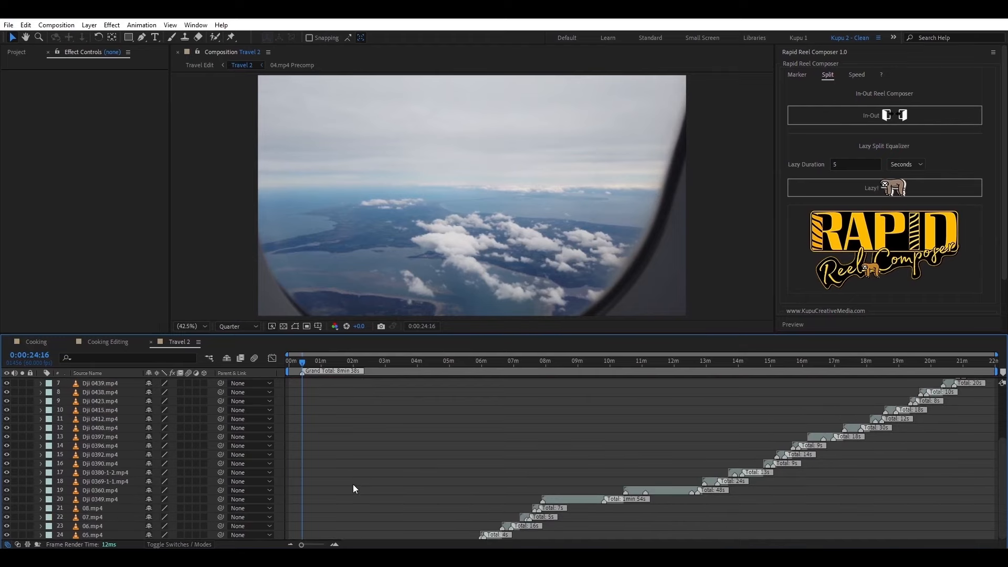
scroll(353, 484, "up", 2)
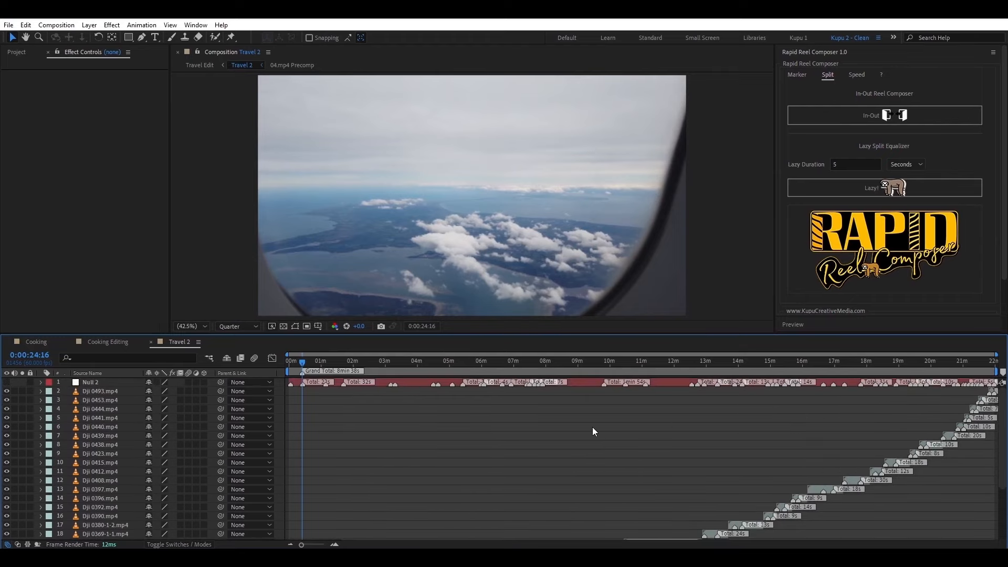
scroll(593, 427, "down", 3)
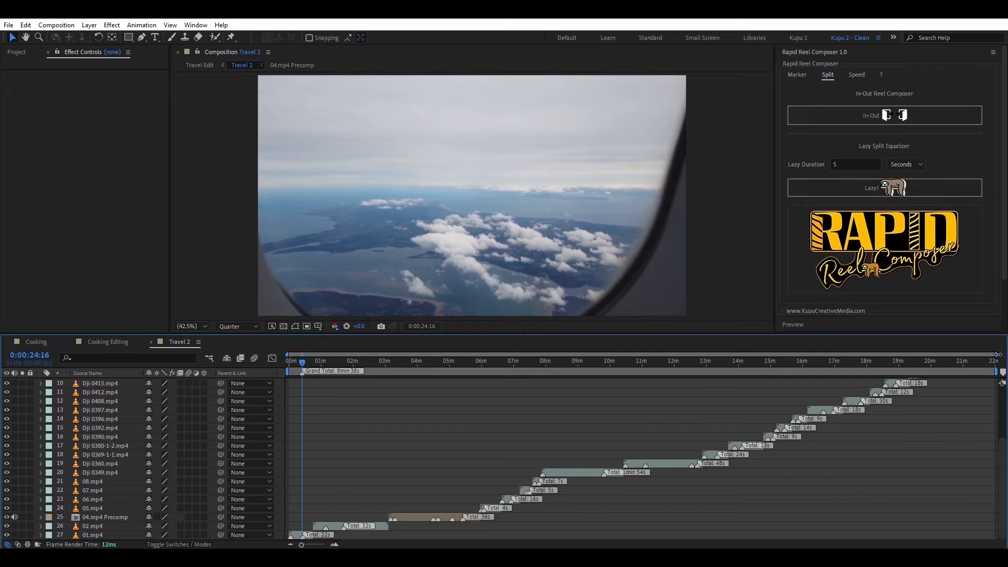
- Review clip 01.mp4 from the composition start to its end at 0:00:44:59, including its in and out markers
left_click_drag(998, 355, 352, 355)
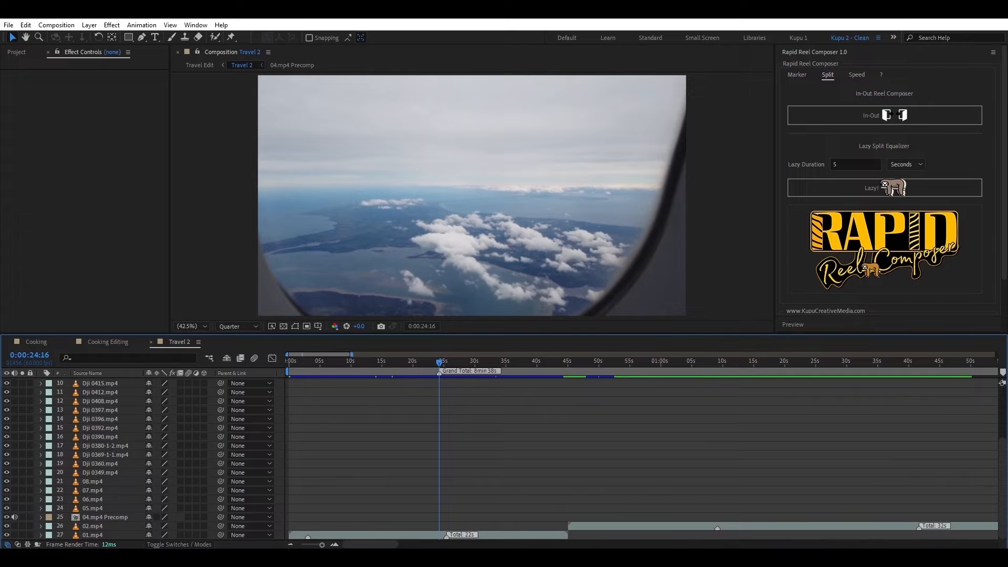
left_click(414, 535)
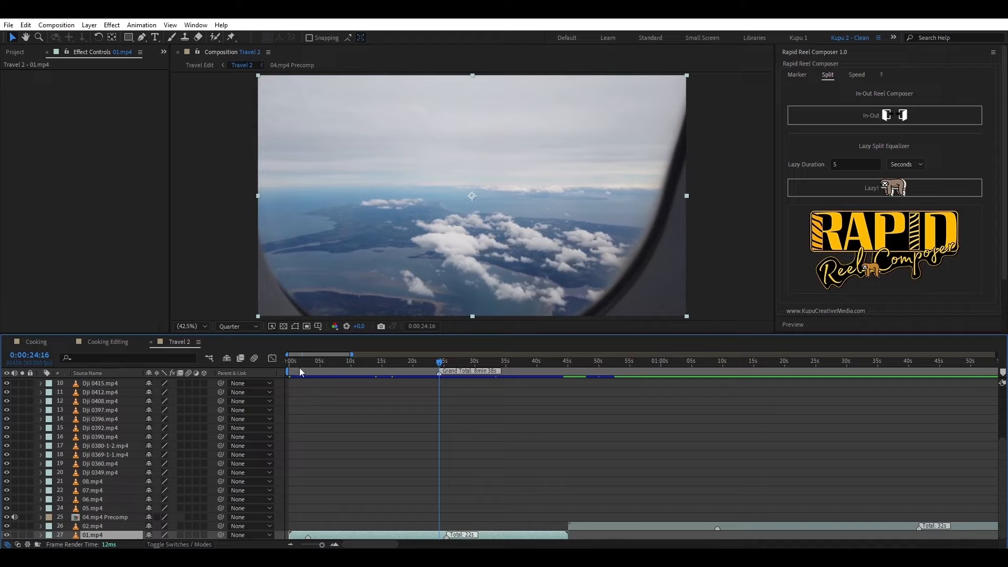
left_click(285, 364)
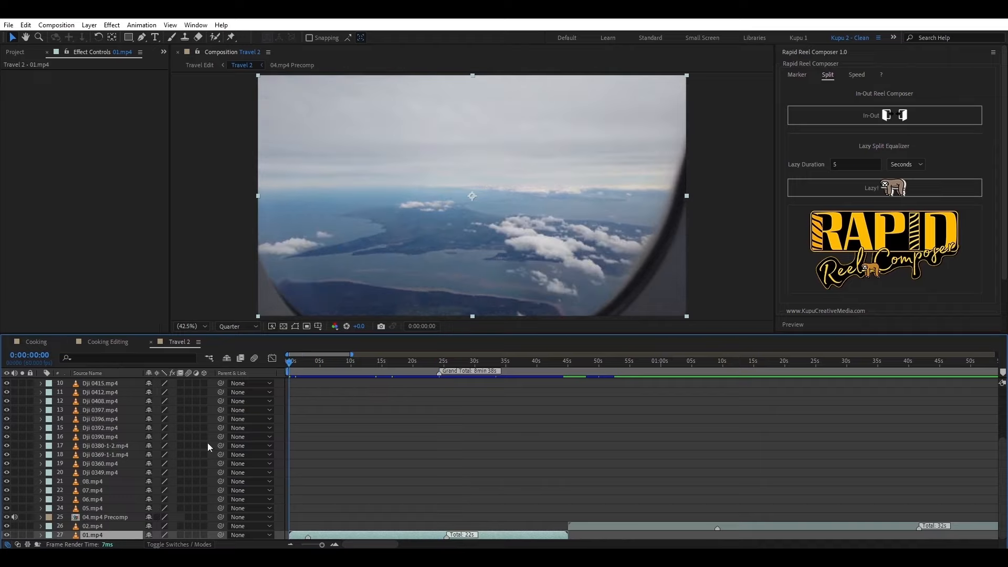
left_click_drag(456, 368, 568, 379)
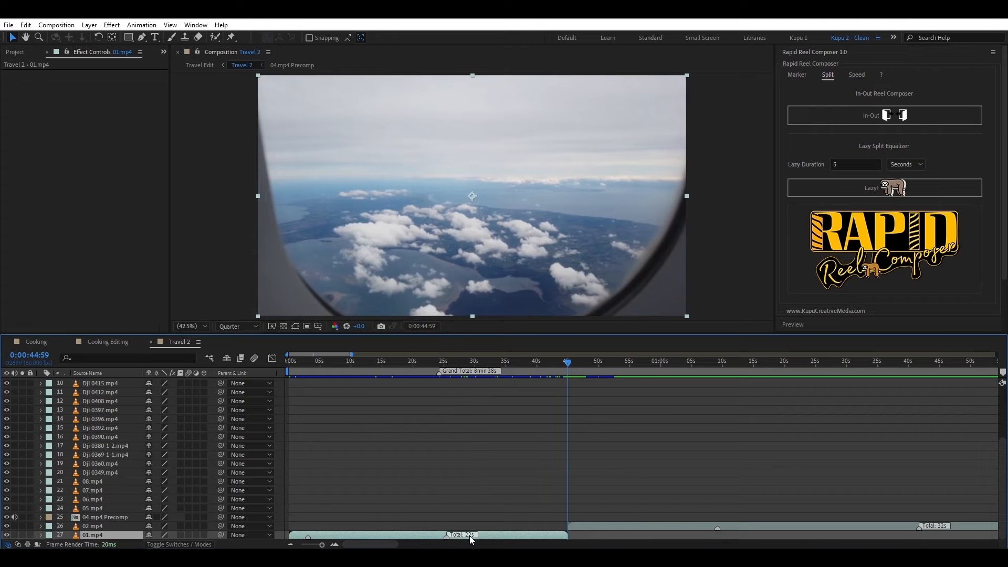
- Inspect the markers on the 04.mp4 Precomp layer and view the footage of 02.mp4 at 0:01:06:53
left_click_drag(353, 356, 600, 355)
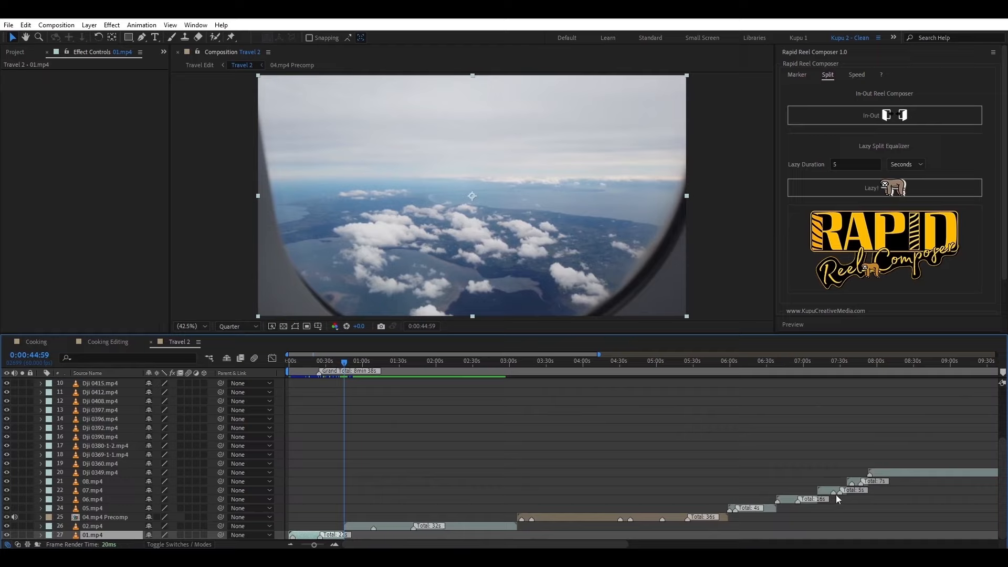
left_click(588, 520)
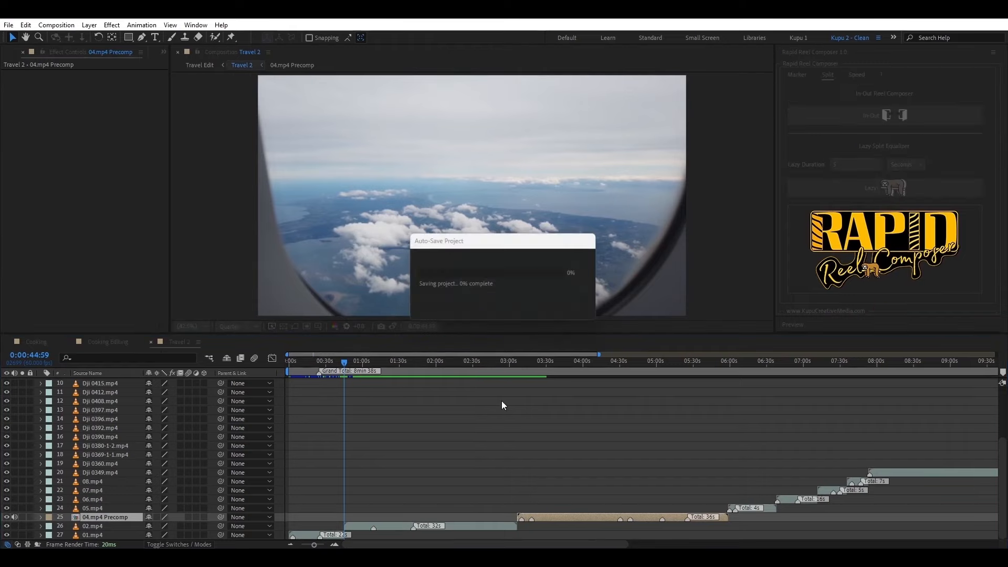
left_click(371, 365)
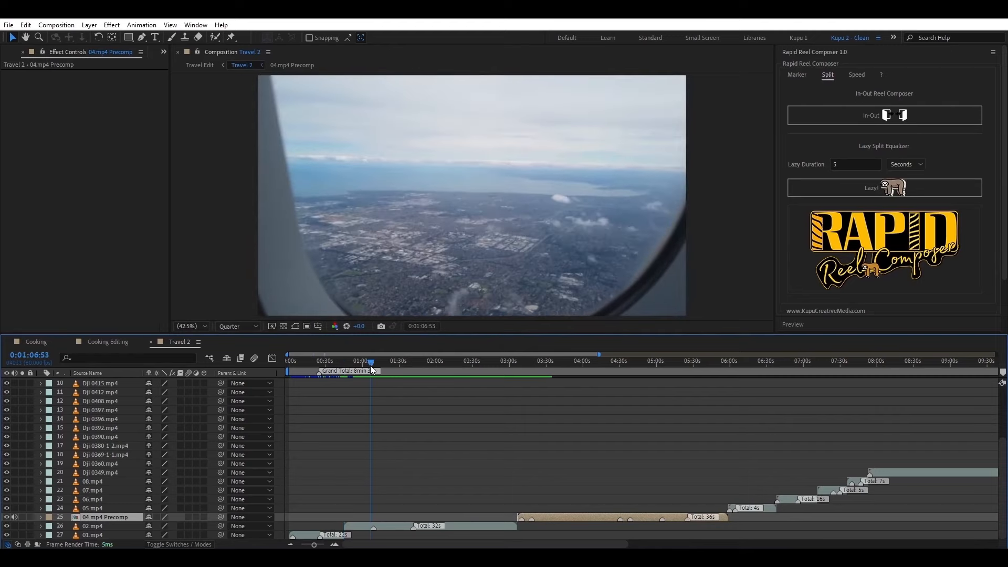
- Move the Grand Total composition marker to about 0:02:20 and show the full Travel 2 timeline up to its end
left_click_drag(319, 374, 461, 373)
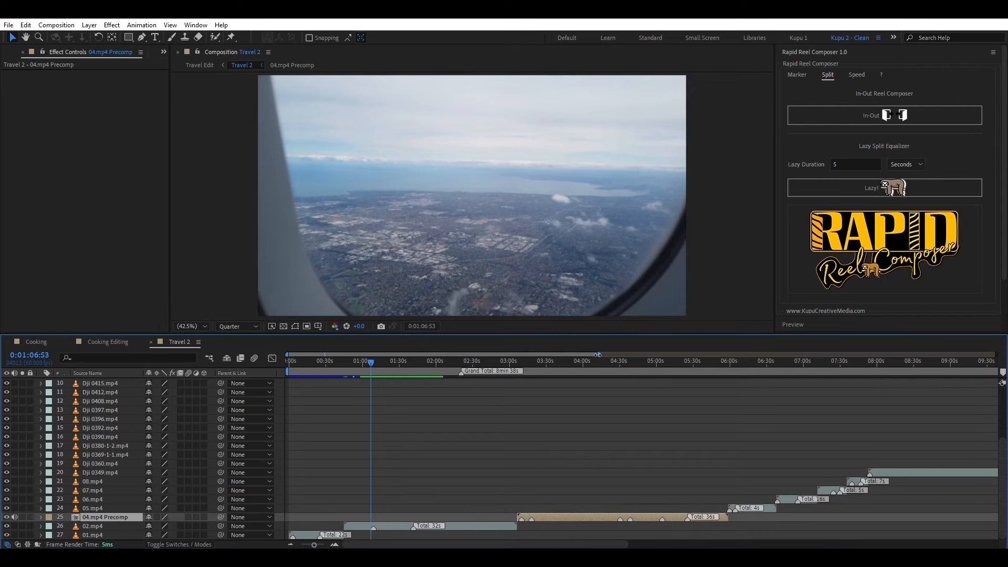
left_click_drag(591, 355, 995, 361)
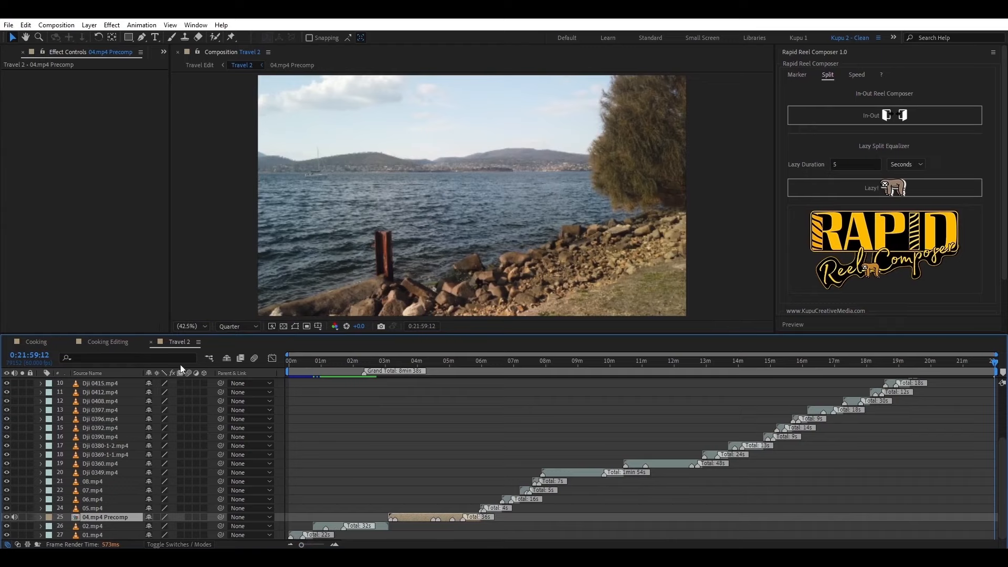
- Open the Cooking Editing composition and add a new solid layer with the default settings
left_click(93, 343)
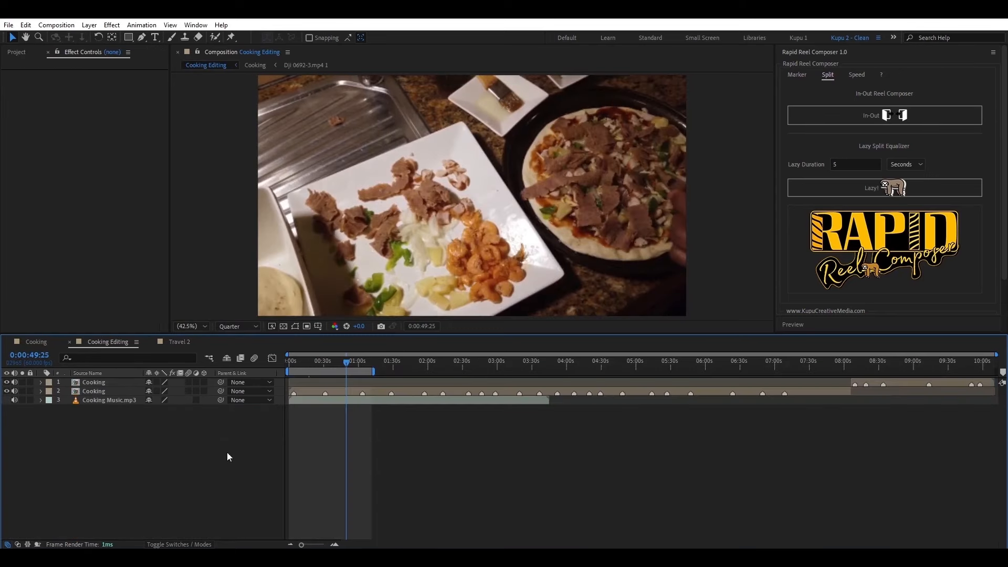
right_click(86, 470)
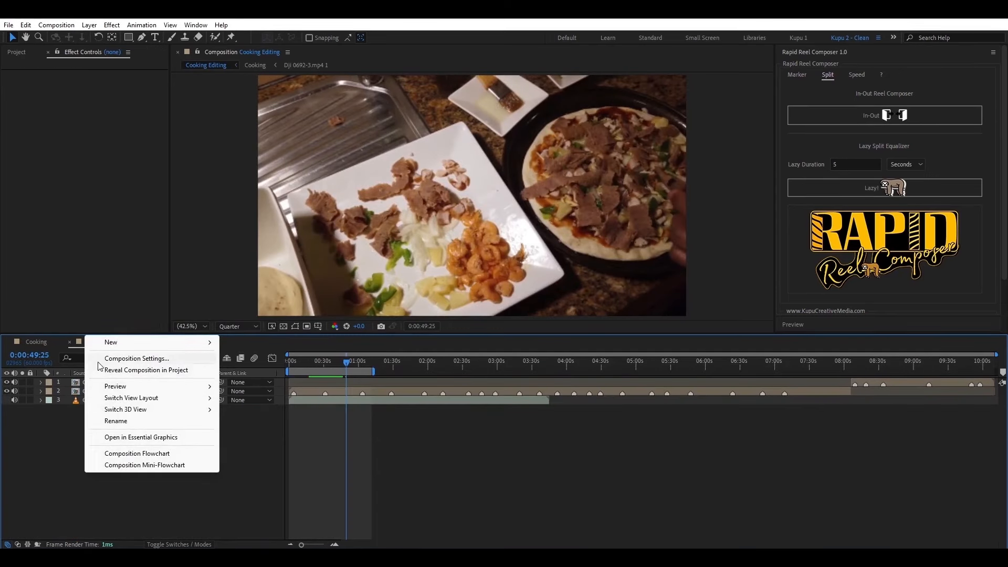
mouse_move(111, 344)
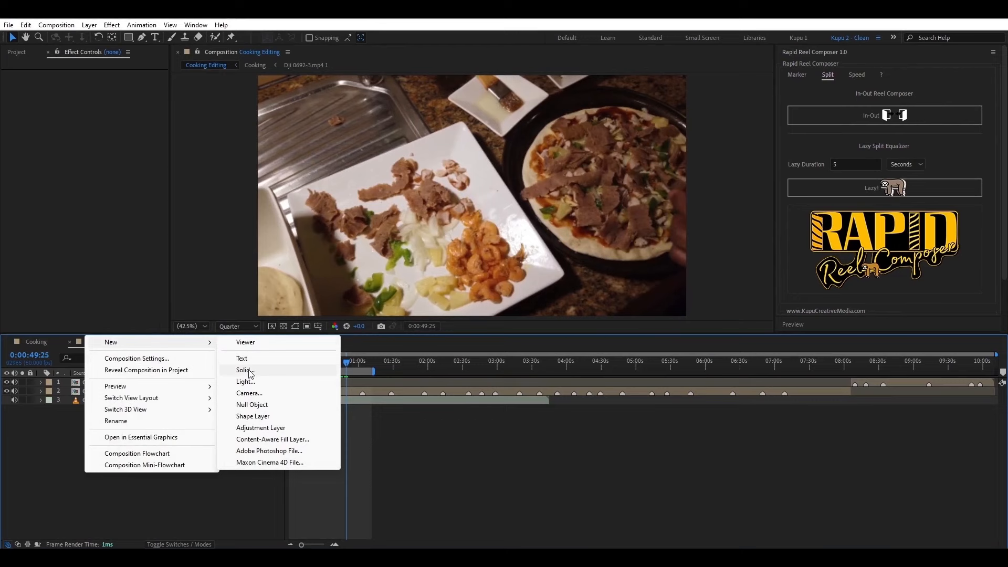
left_click(244, 370)
left_click(578, 381)
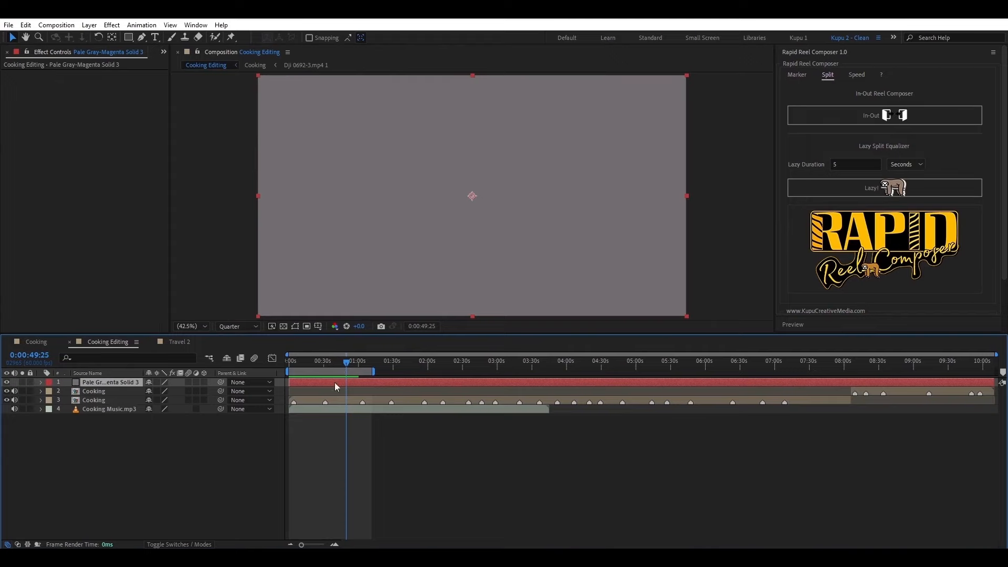
- Look at the Cooking composition at 0:00:09:59 and return to Cooking Editing
left_click(301, 364)
left_click(37, 343)
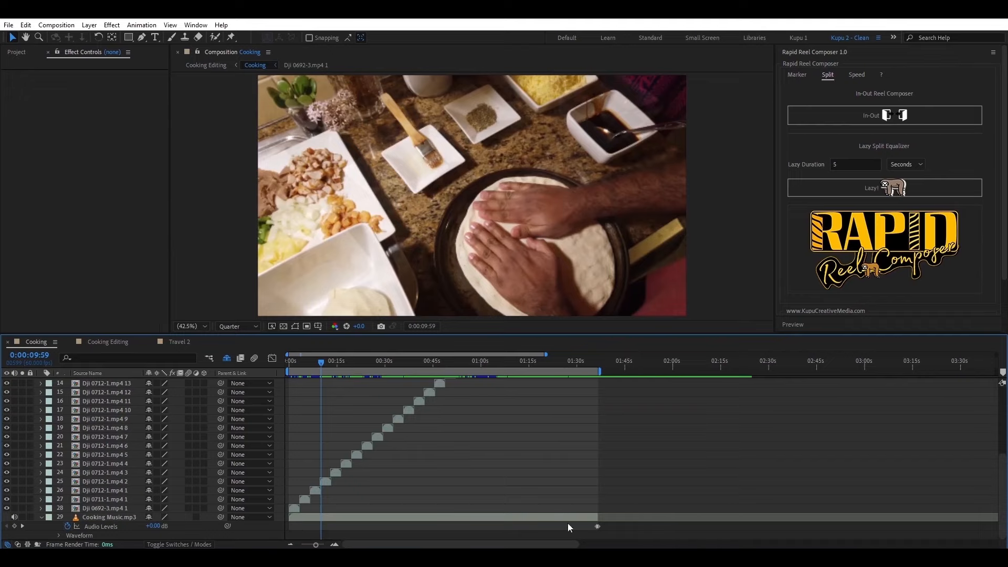
left_click(104, 341)
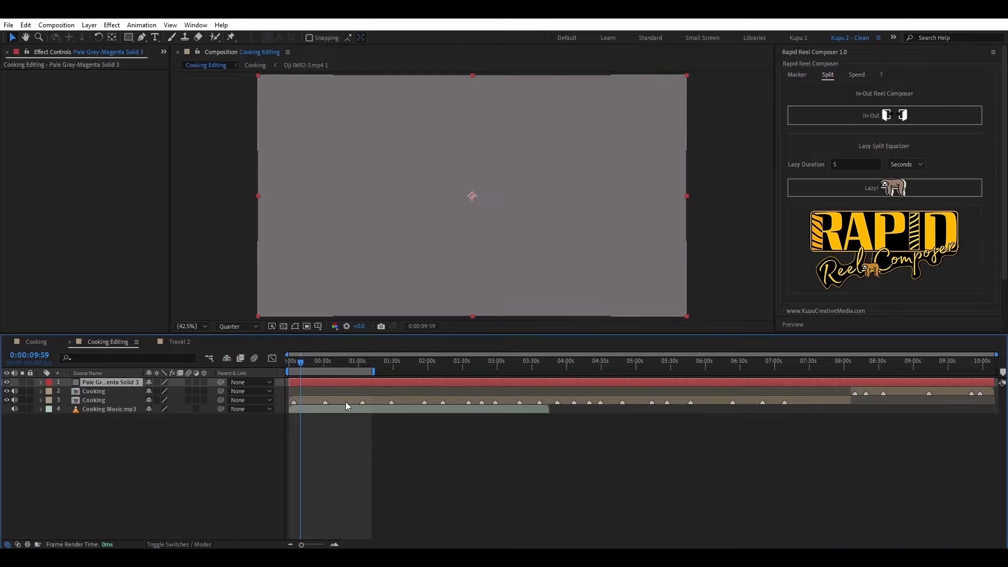
- Duplicate the marked Cooking layer just above Cooking Music.mp3 and place the copy at the top of the layer stack
left_click(101, 401)
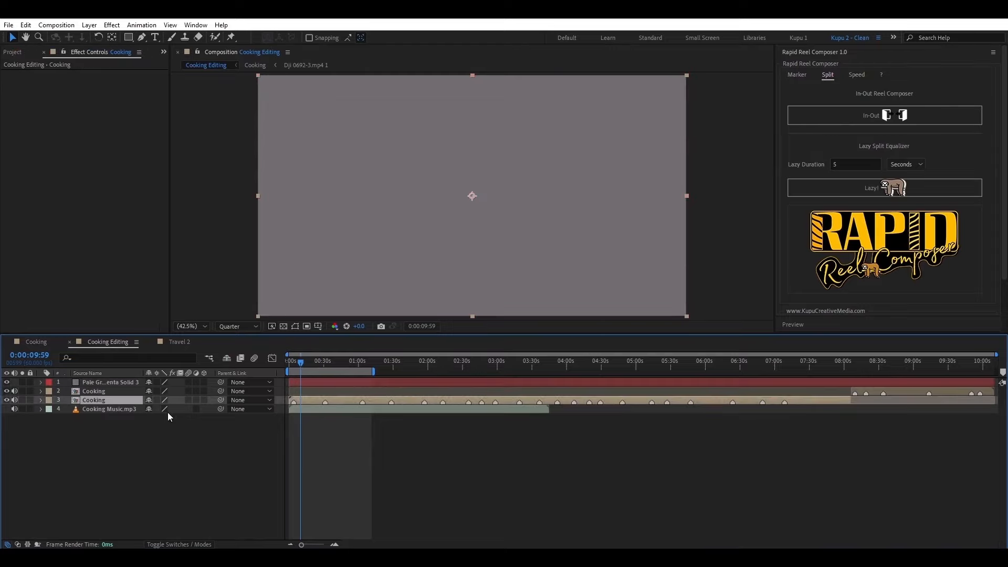
key("ctrl+d")
left_click_drag(103, 401, 109, 380)
- Delete the solid layer and hide and mute the two lower Cooking layers, keeping the audio of Cooking Music.mp3 on
left_click(113, 393)
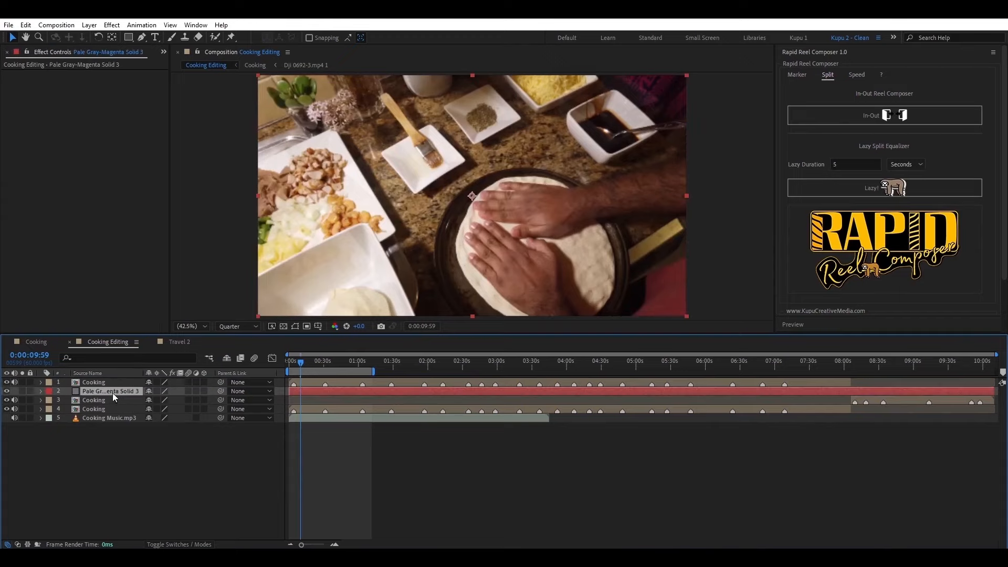
key("Delete")
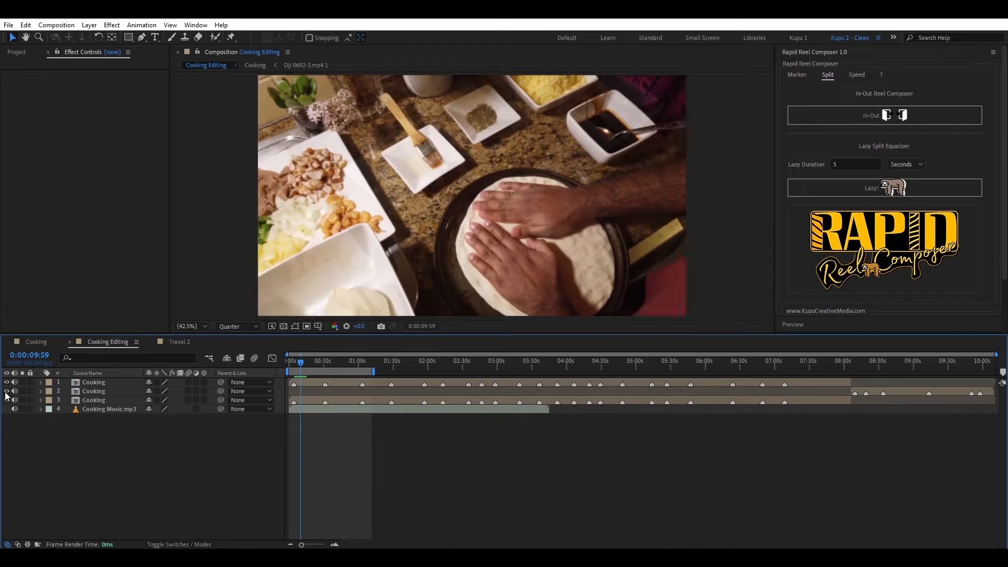
left_click_drag(6, 392, 14, 411)
left_click(14, 409)
- Delete all markers from the top Cooking layer, with the current time at 0:00:07:43
left_click(84, 383)
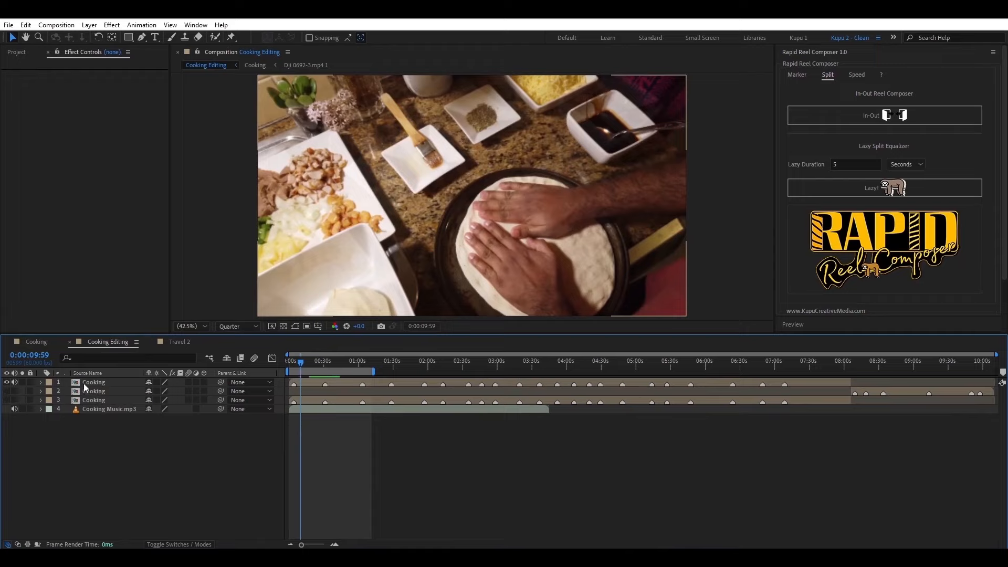
right_click(326, 385)
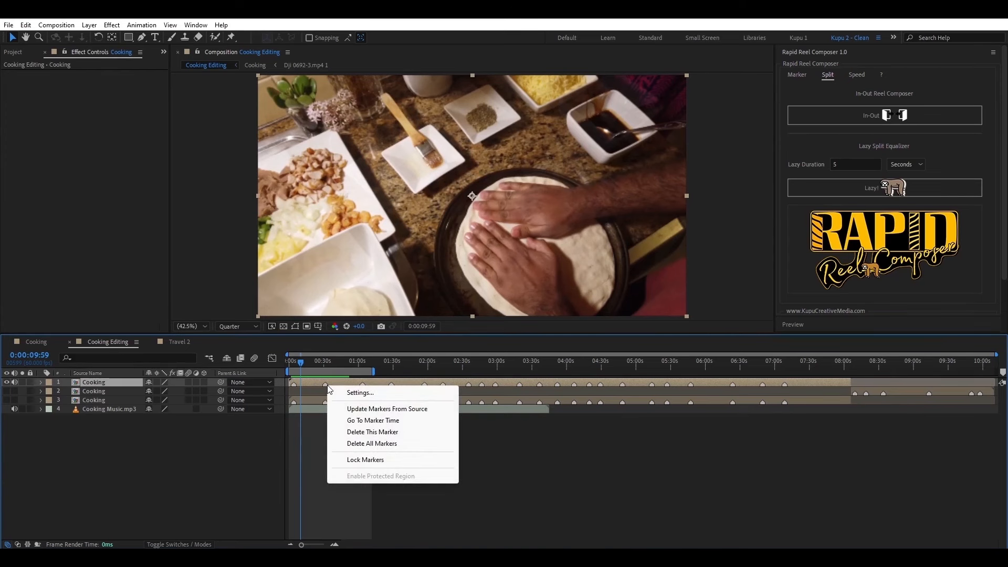
left_click(591, 465)
left_click_drag(301, 364, 298, 364)
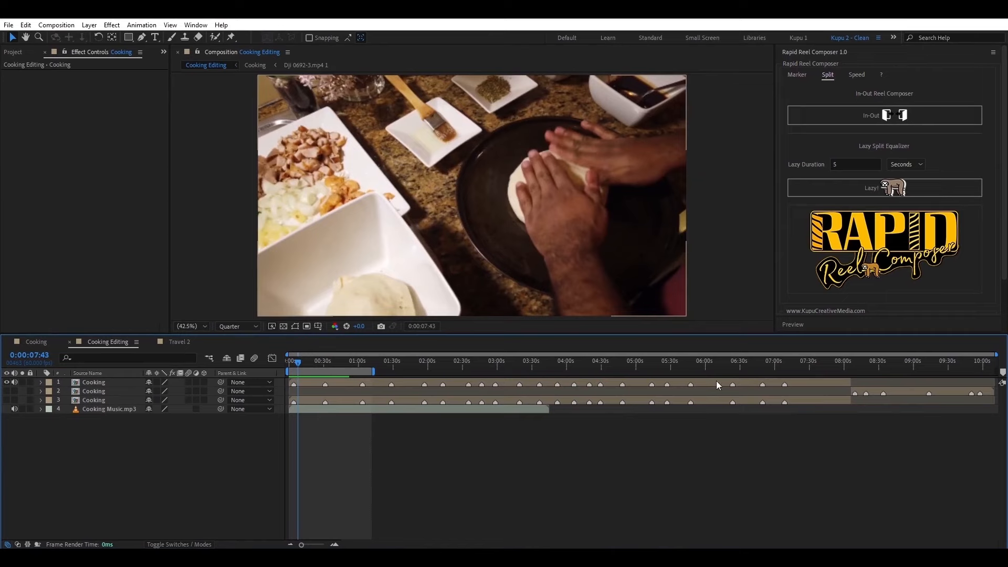
right_click(326, 384)
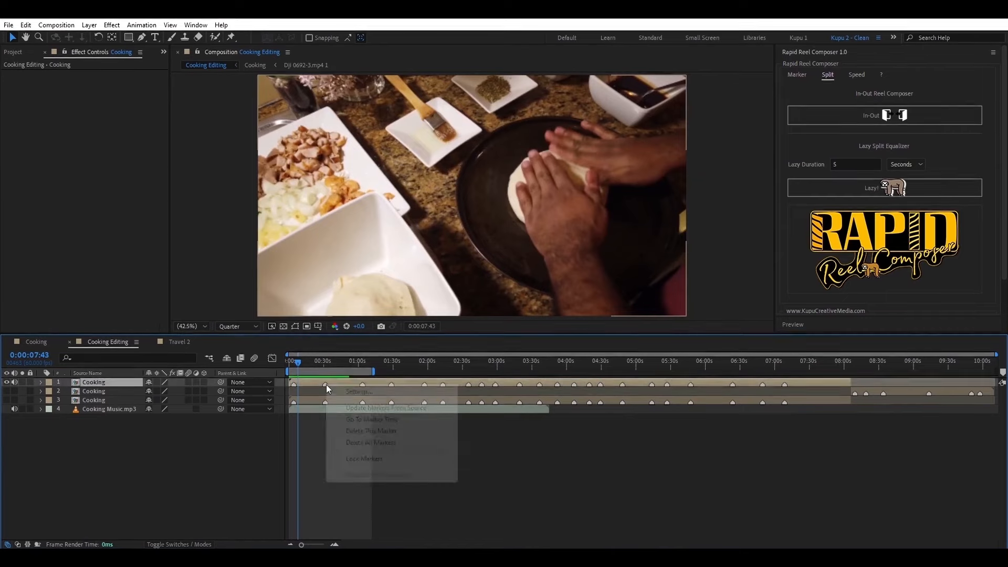
left_click(371, 443)
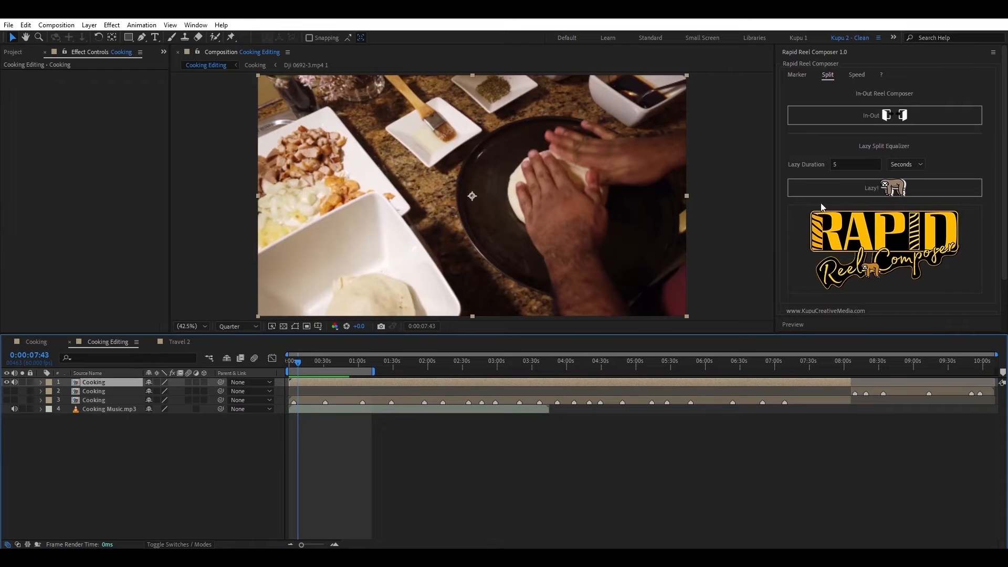
- Show the Marker tools and set the Magic Marker interval unit to Seconds
left_click(797, 75)
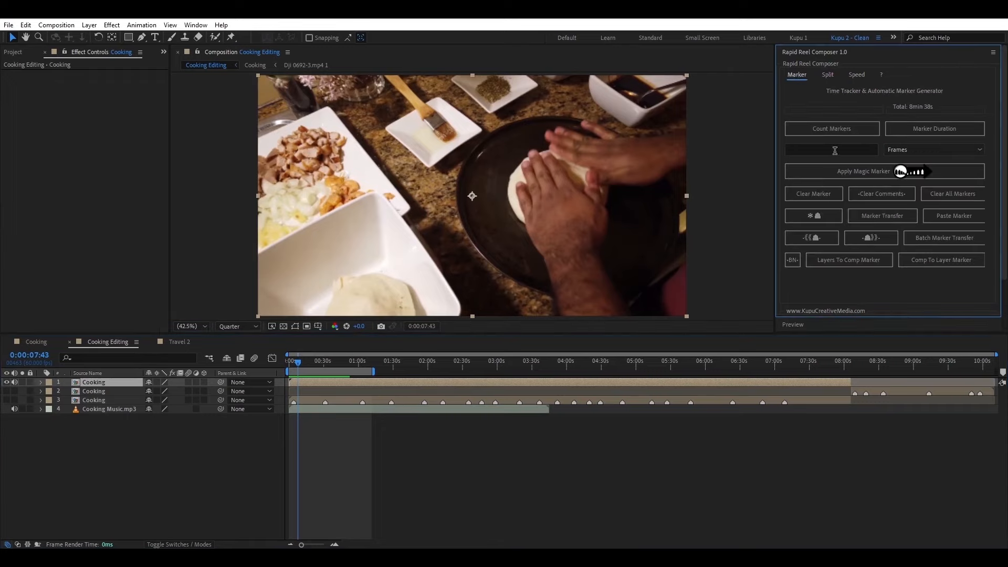
left_click(898, 150)
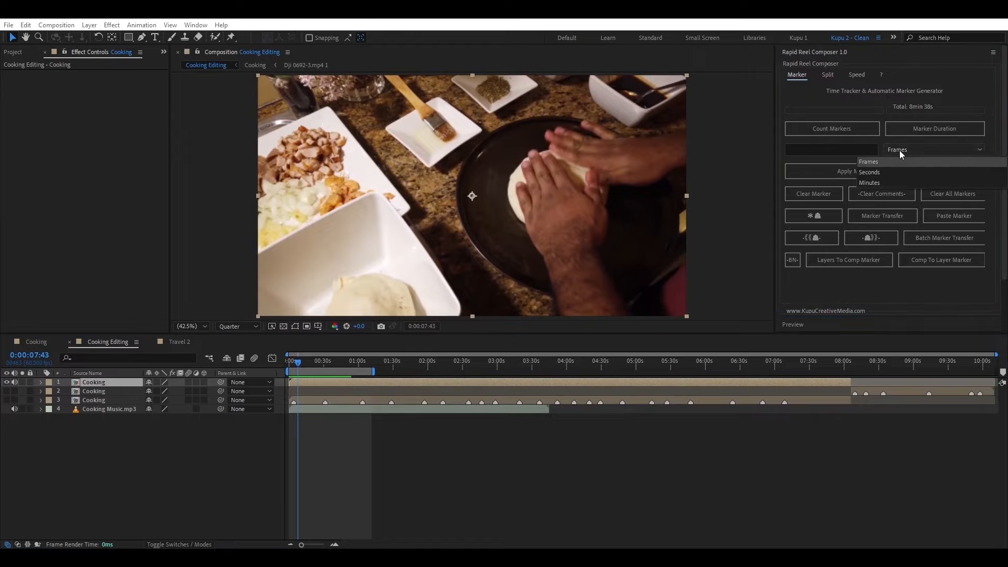
left_click(871, 173)
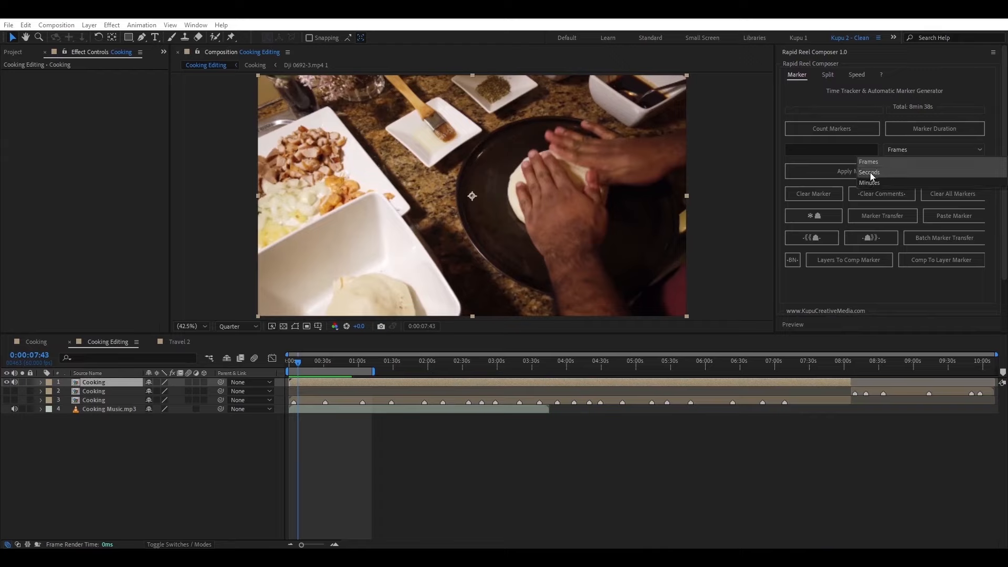
left_click(871, 172)
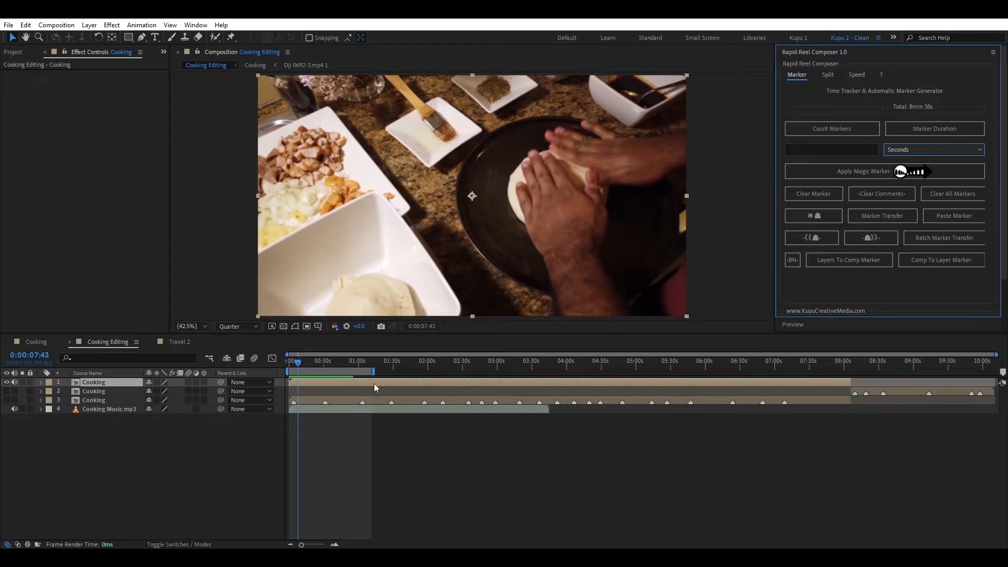
- Apply Magic Markers every 10 seconds across the full length of the top Cooking layer and clear them all again
left_click(793, 260)
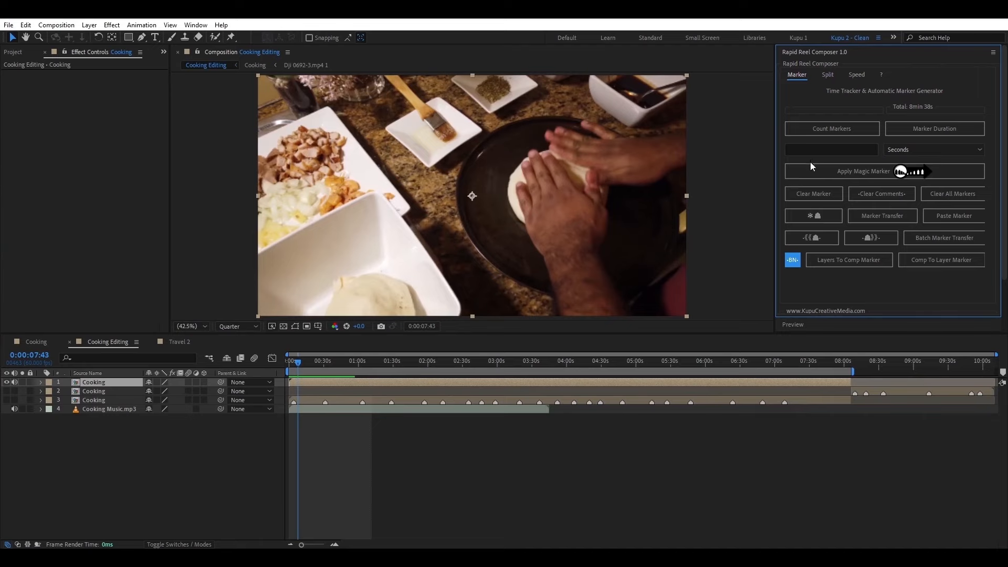
left_click(814, 149)
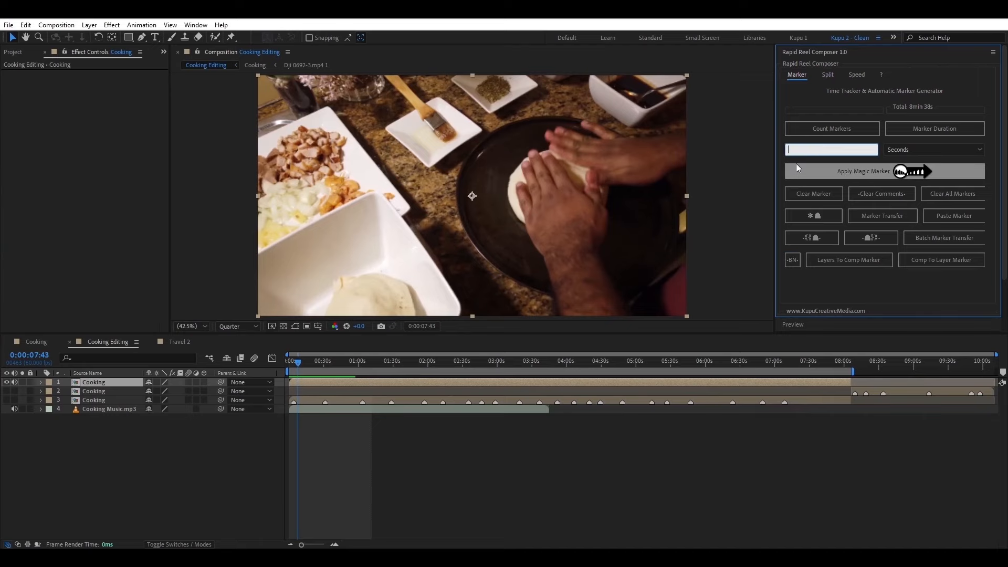
type("10")
left_click(868, 172)
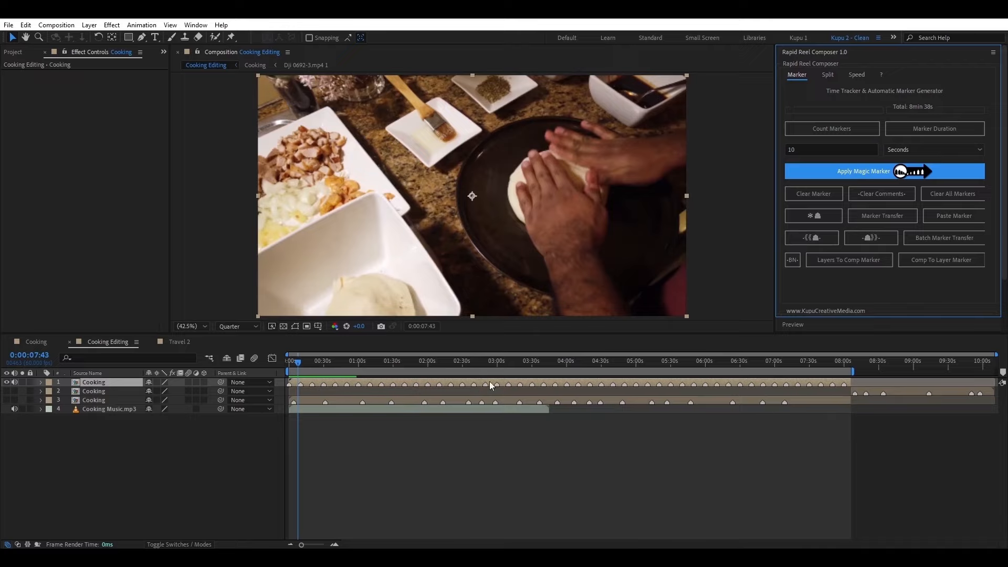
left_click(948, 196)
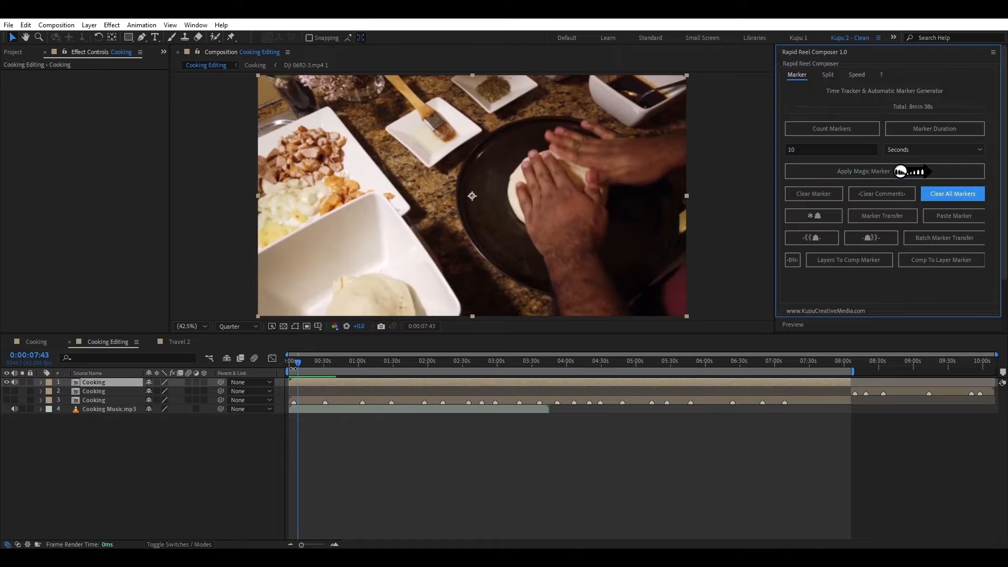
- Move the current time to 0:00:00:00 and set the work area to end at about 5 minutes
left_click_drag(852, 371, 362, 365)
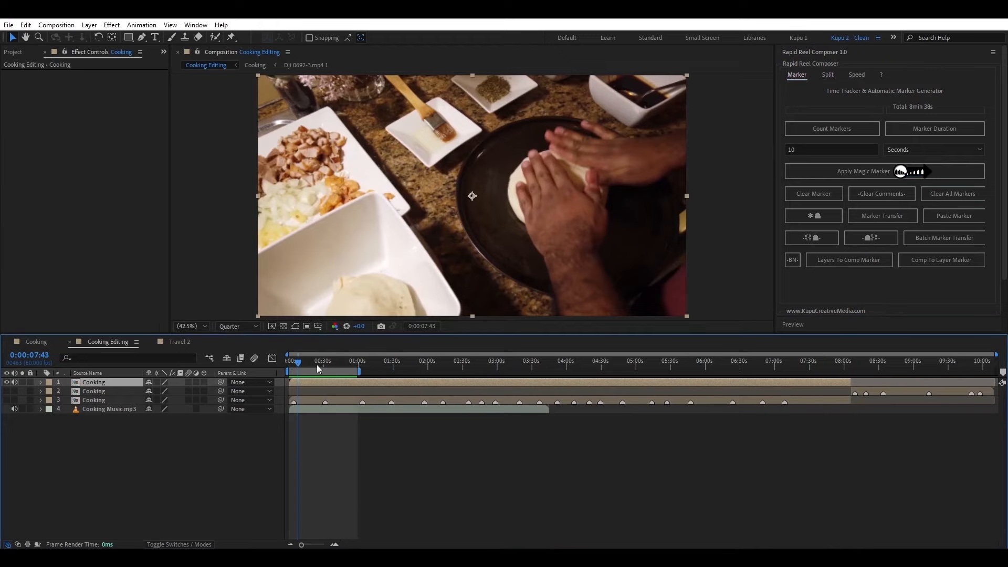
left_click(290, 361)
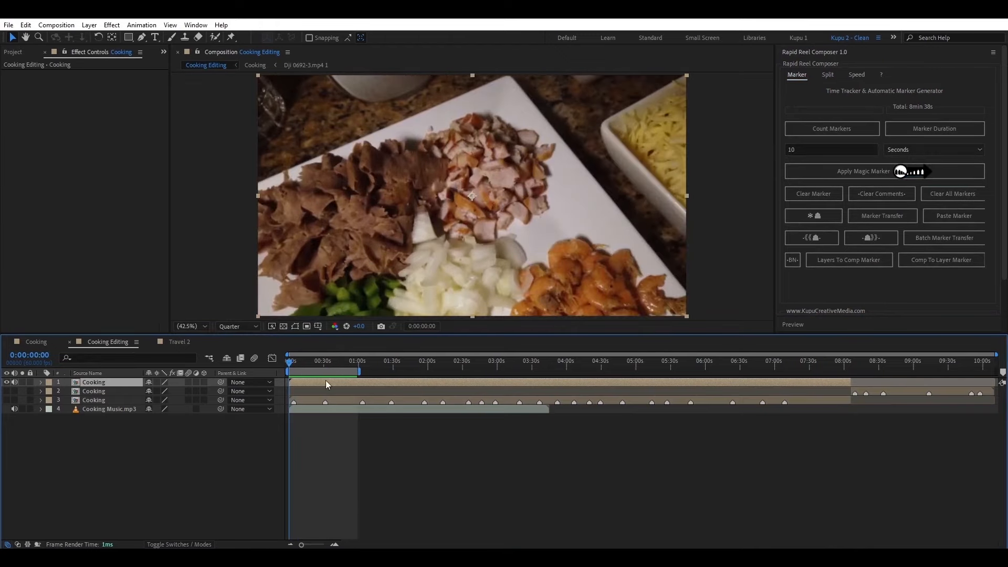
left_click_drag(358, 372, 640, 371)
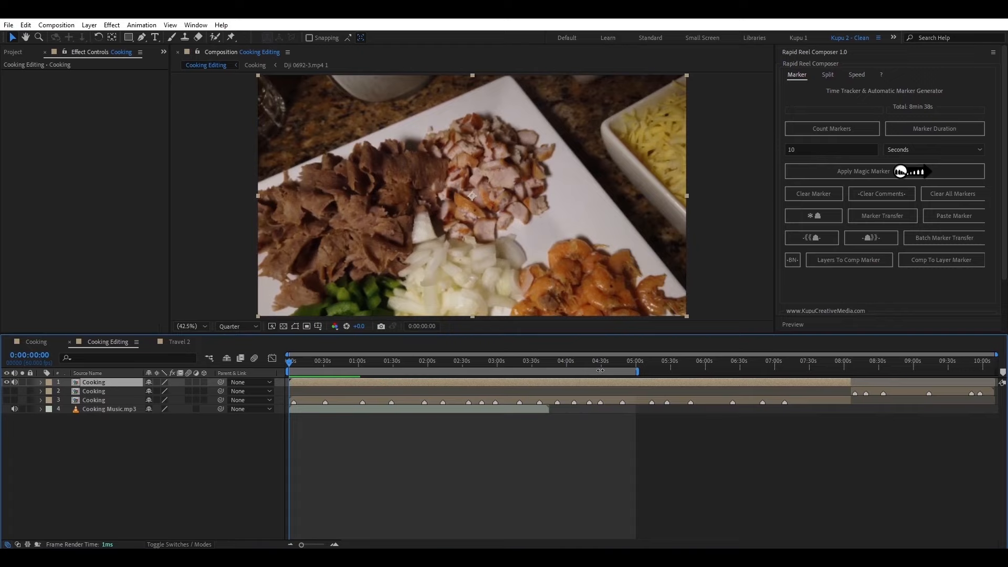
- Apply Magic Markers every 20 seconds to the top Cooking layer within the work area and count its markers
double_click(840, 150)
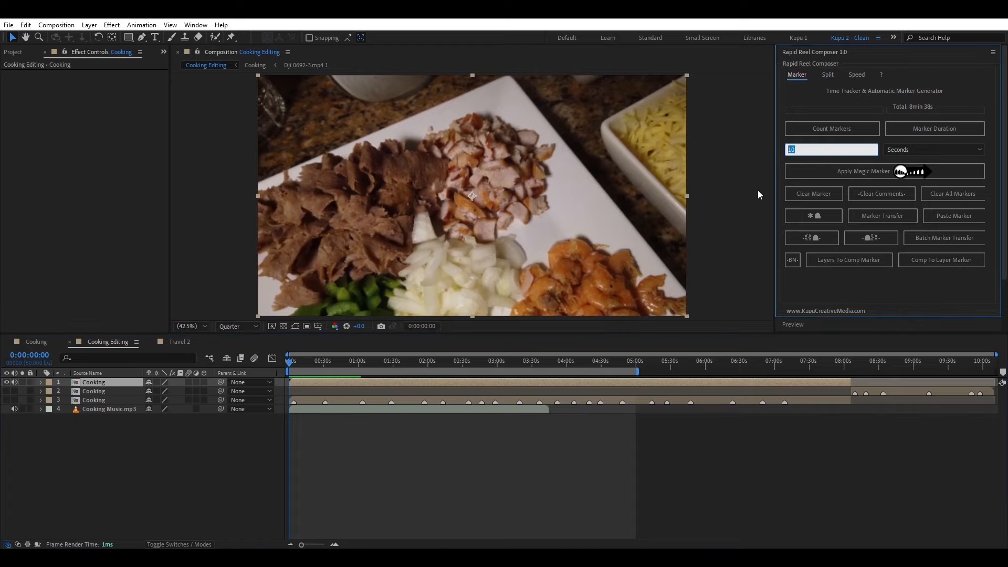
type("20")
left_click(851, 171)
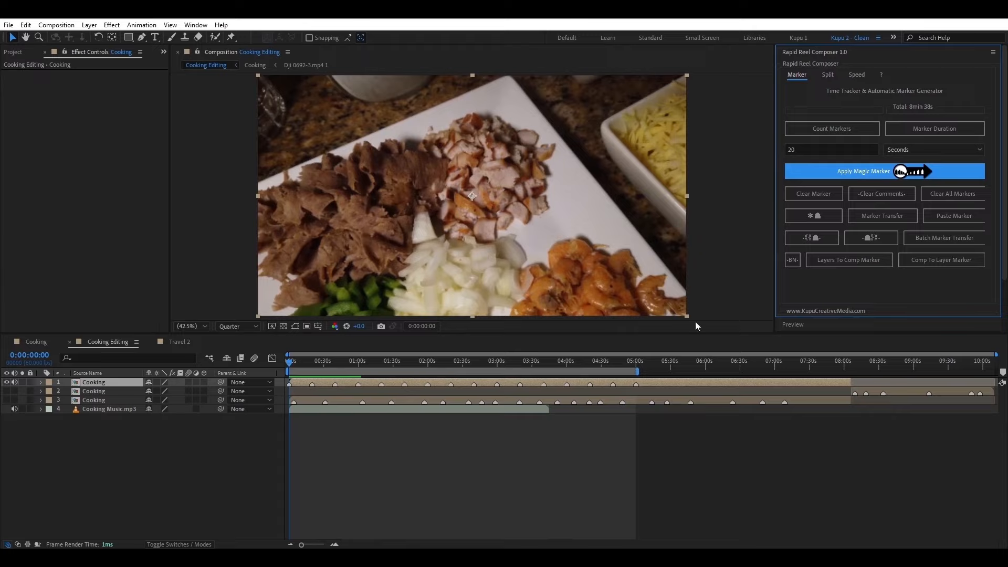
left_click(826, 130)
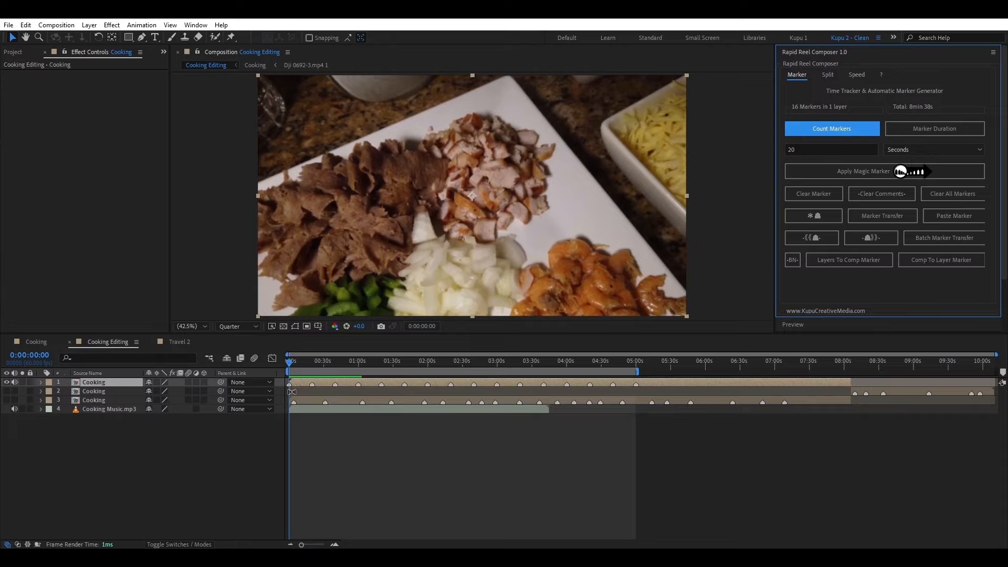
- Show the Split tools and set the Lazy Duration to 2 seconds
left_click(829, 75)
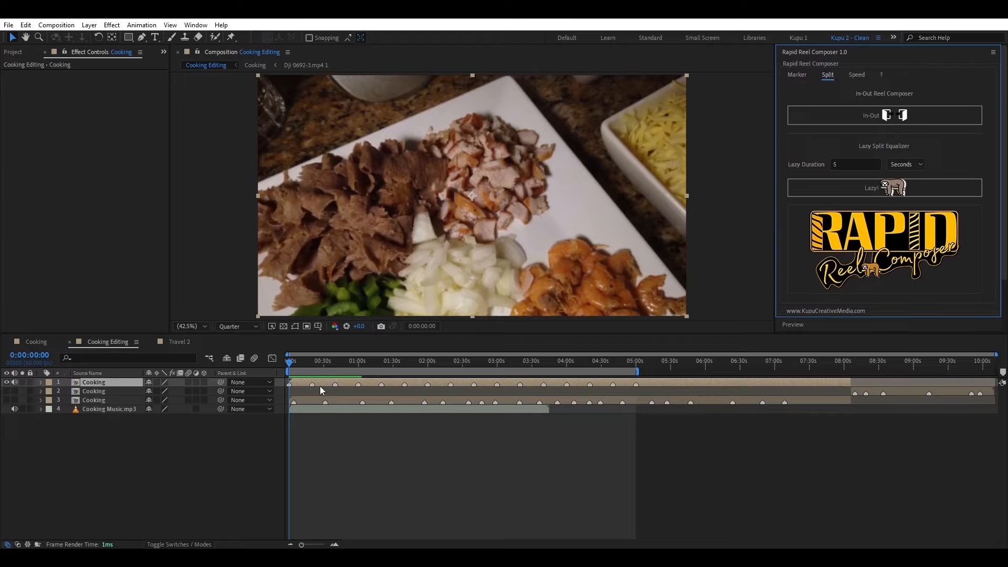
left_click(799, 162)
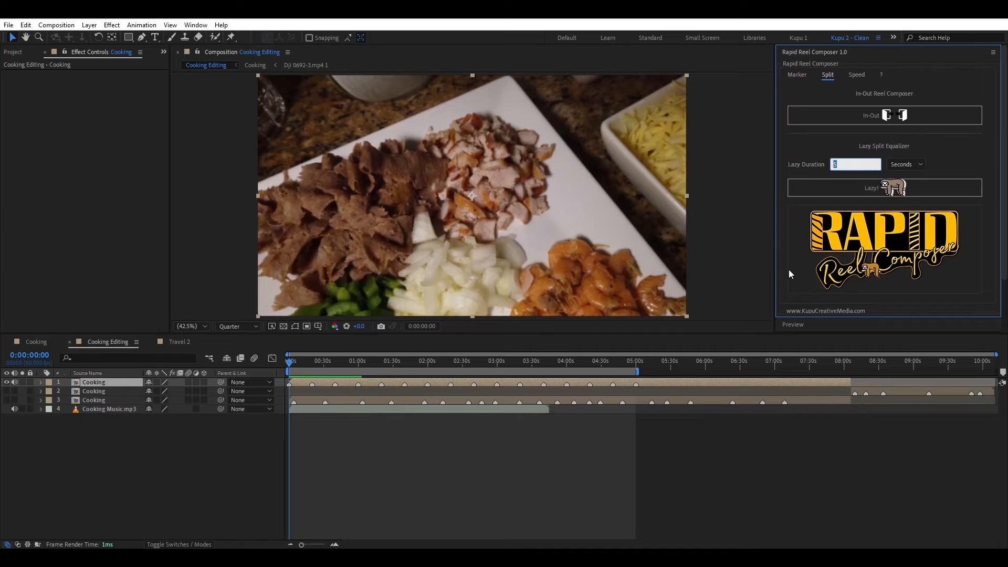
key("BackSpace")
type("2")
- Split the top Cooking layer at its 20-second markers into 2-second clips with the Lazy Split Equalizer
left_click(797, 75)
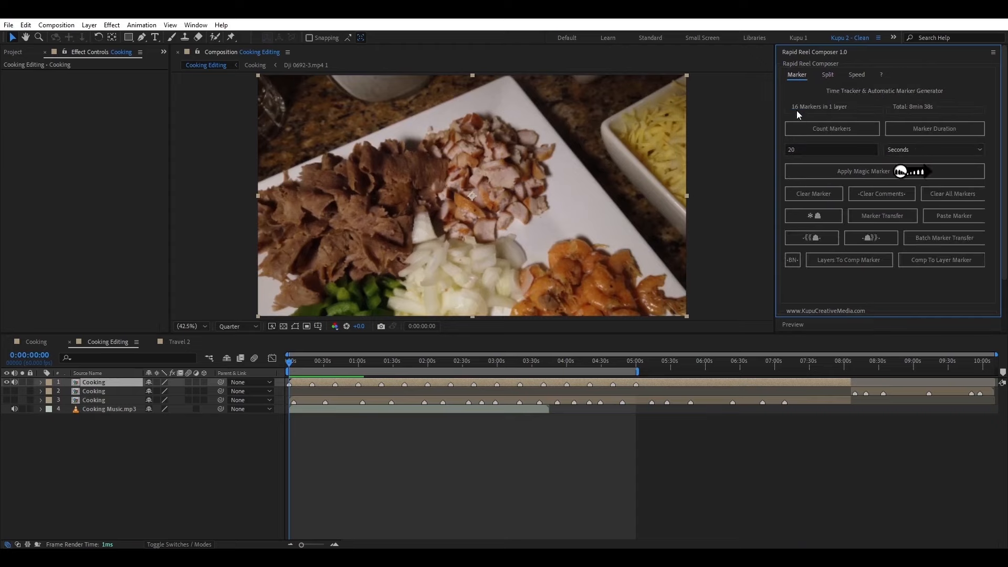
left_click(416, 383)
left_click(830, 76)
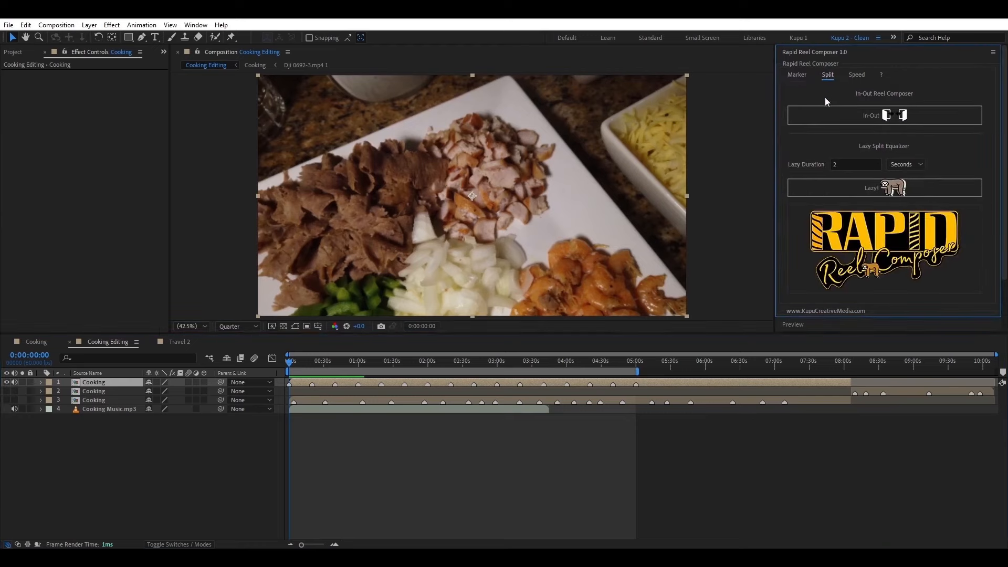
double_click(838, 164)
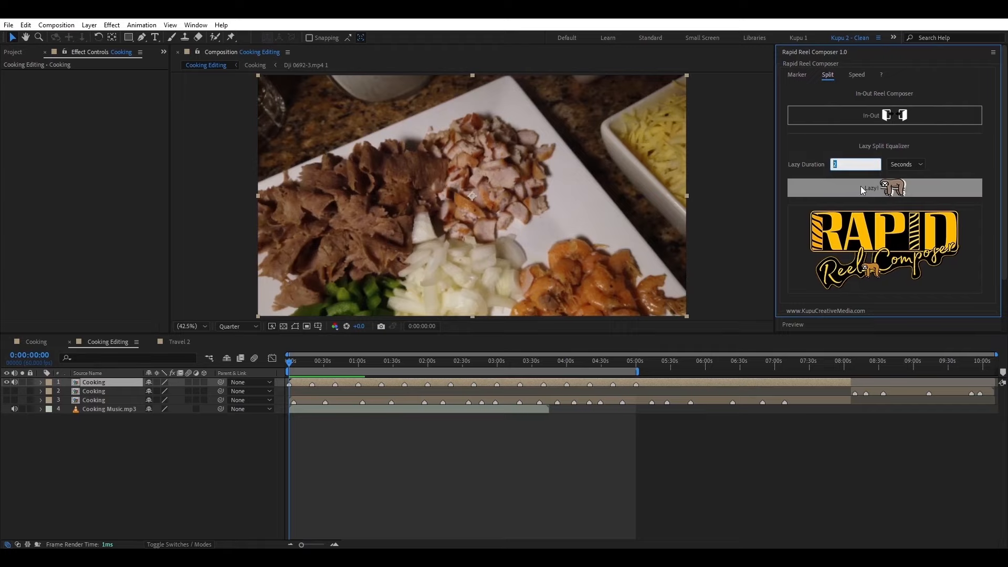
left_click(861, 187)
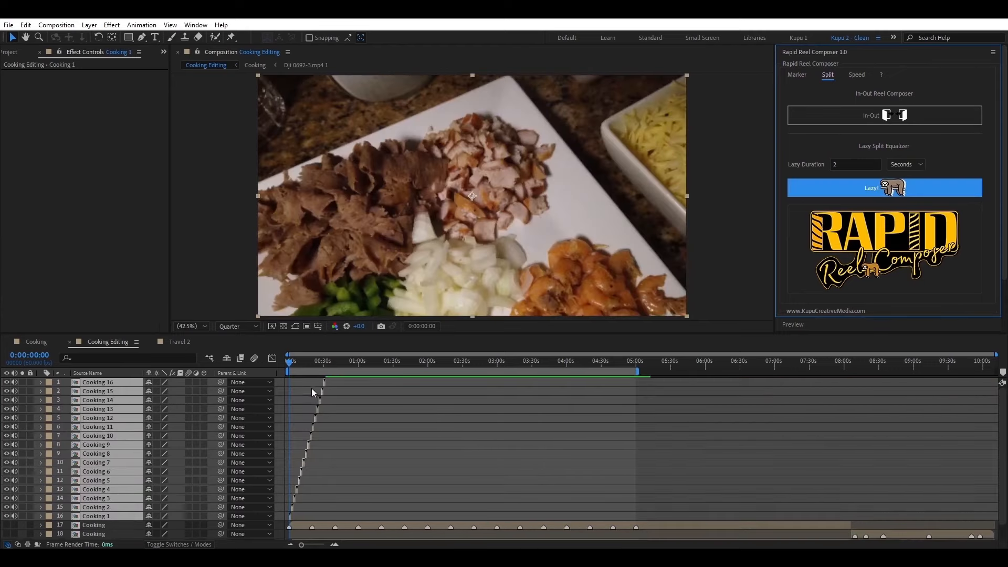
- Check where the last split clip ends by placing the current time at 0:00:31:51, and select the source Cooking layer
left_click_drag(997, 354, 401, 355)
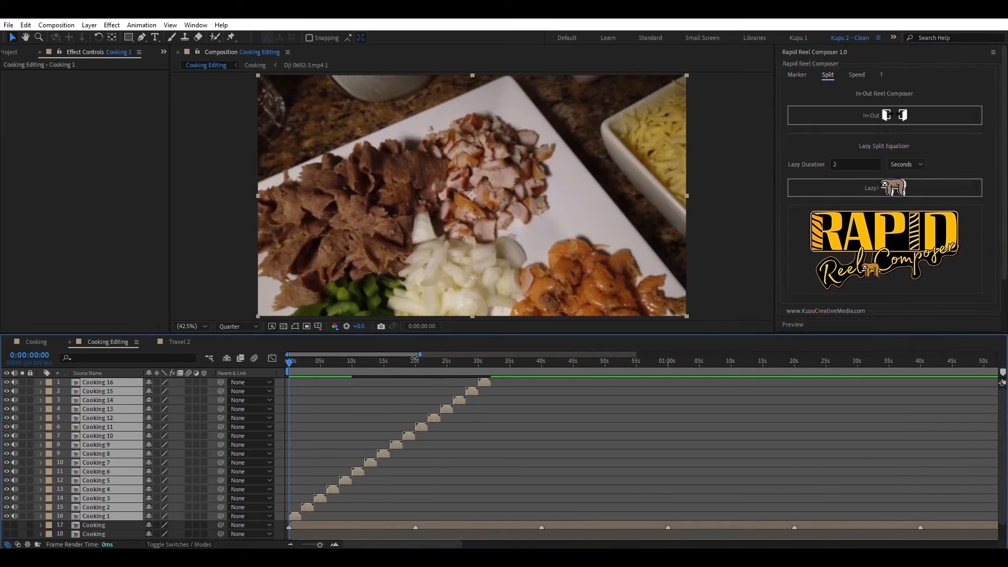
left_click_drag(516, 364, 525, 363)
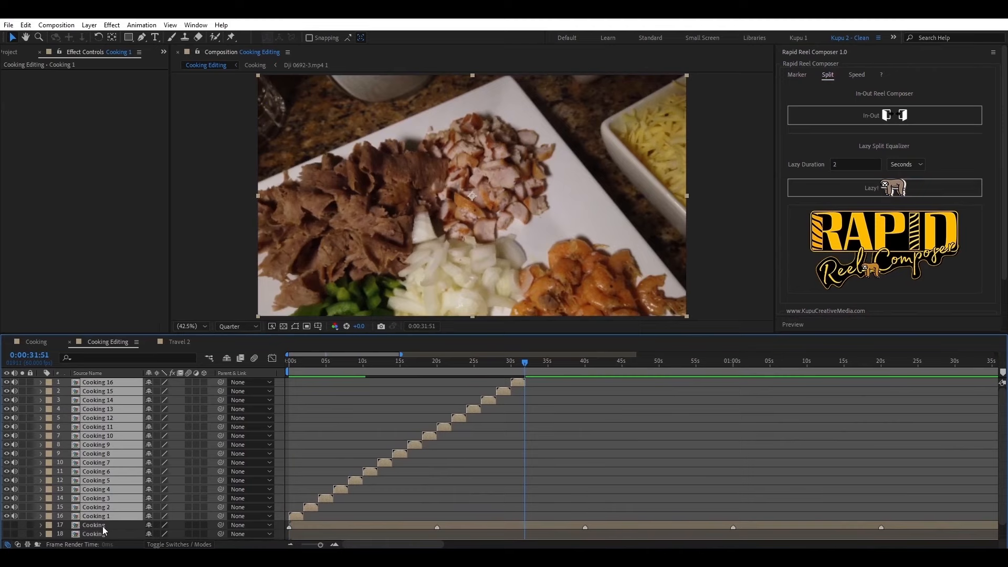
scroll(104, 530, "down", 1)
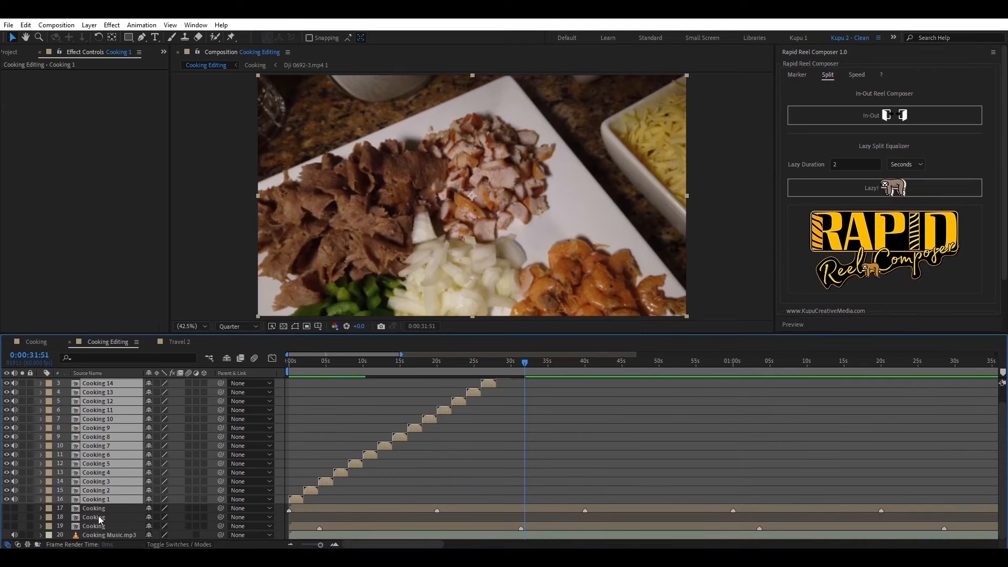
left_click(318, 510)
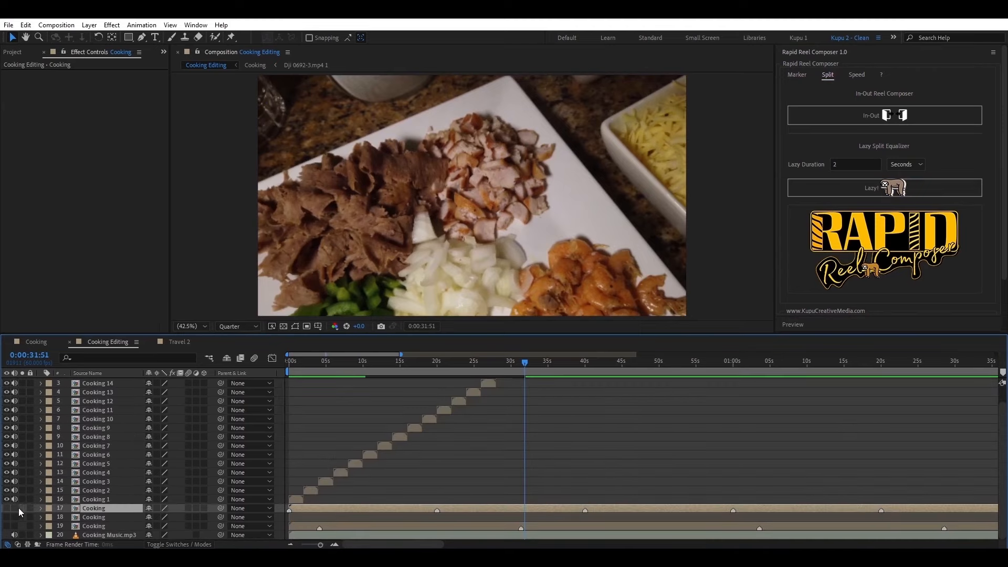
- Apply an 84 time stretch to the Cooking 1 to Cooking 16 clips and sequence them end to end
left_click(101, 501)
scroll(129, 450, "up", 1)
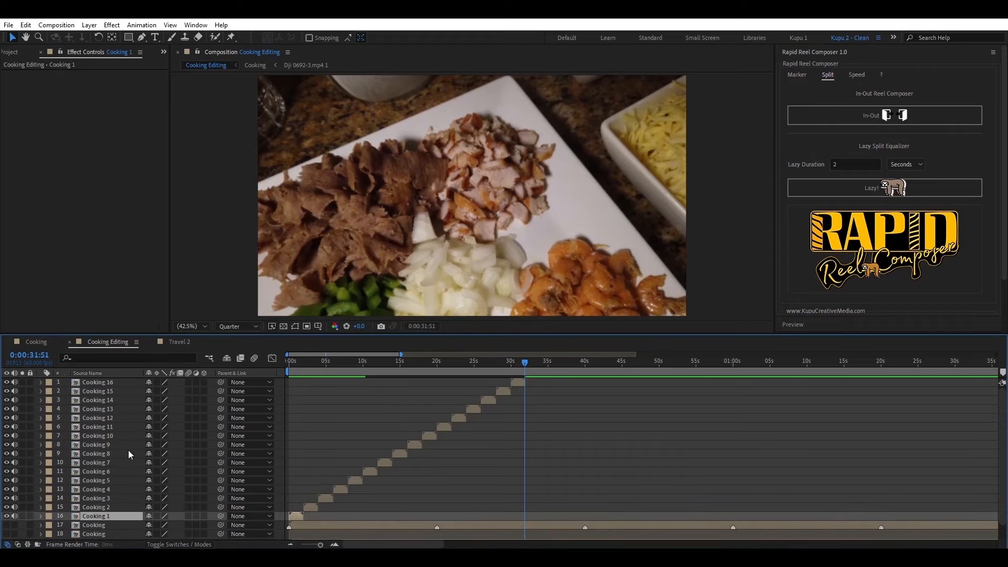
left_click(120, 384, "shift")
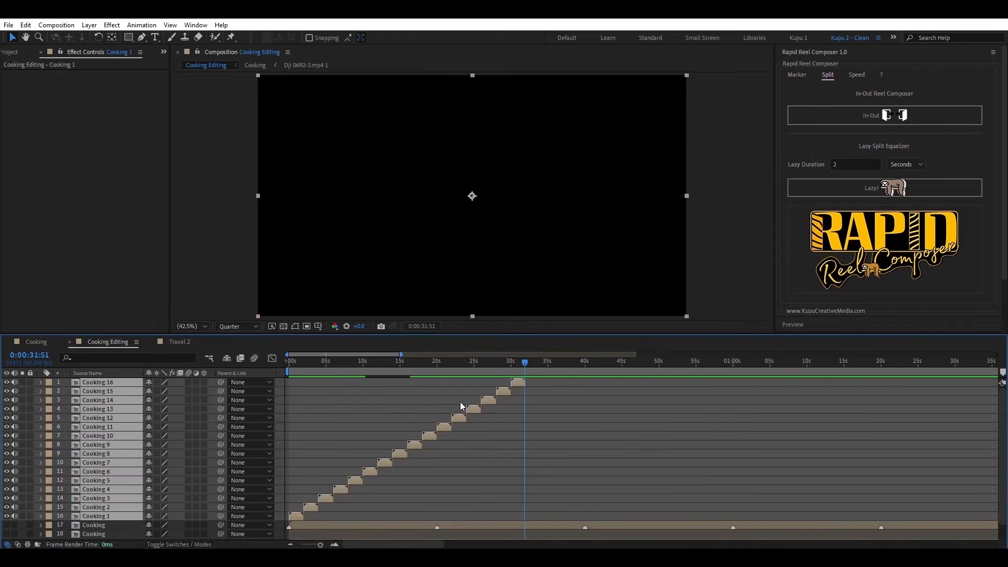
left_click(855, 73)
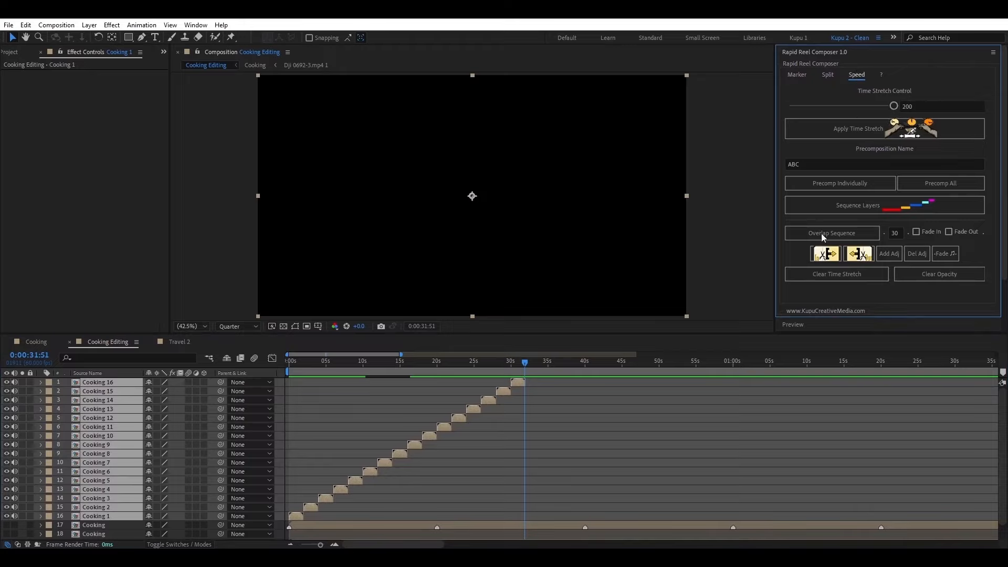
left_click(819, 274)
left_click_drag(842, 105, 833, 107)
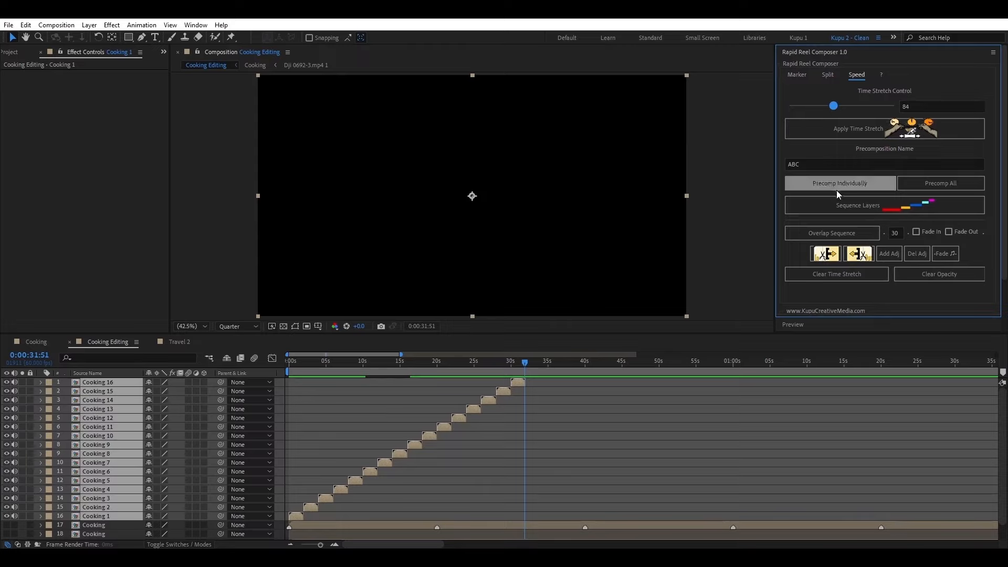
left_click(861, 131)
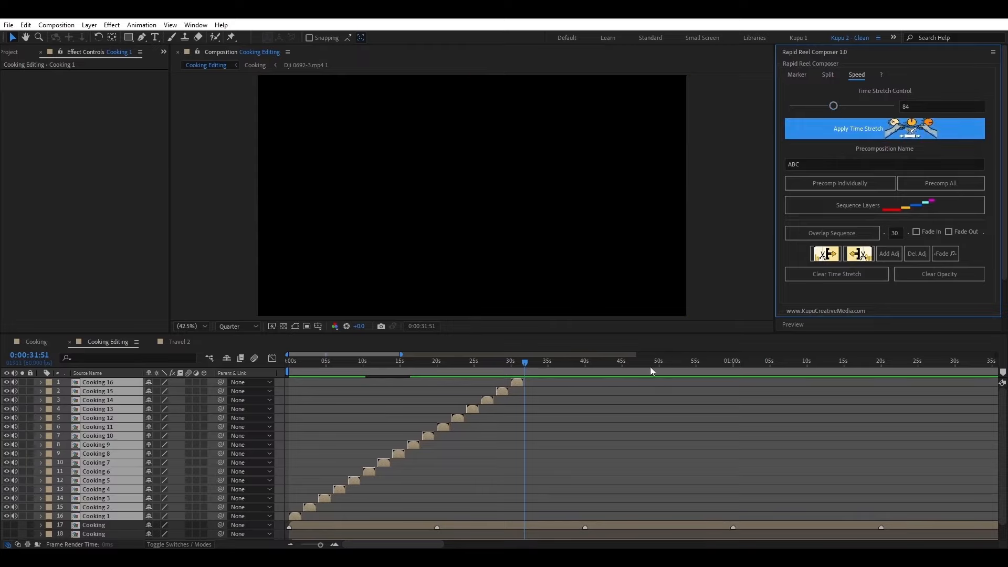
left_click(859, 214)
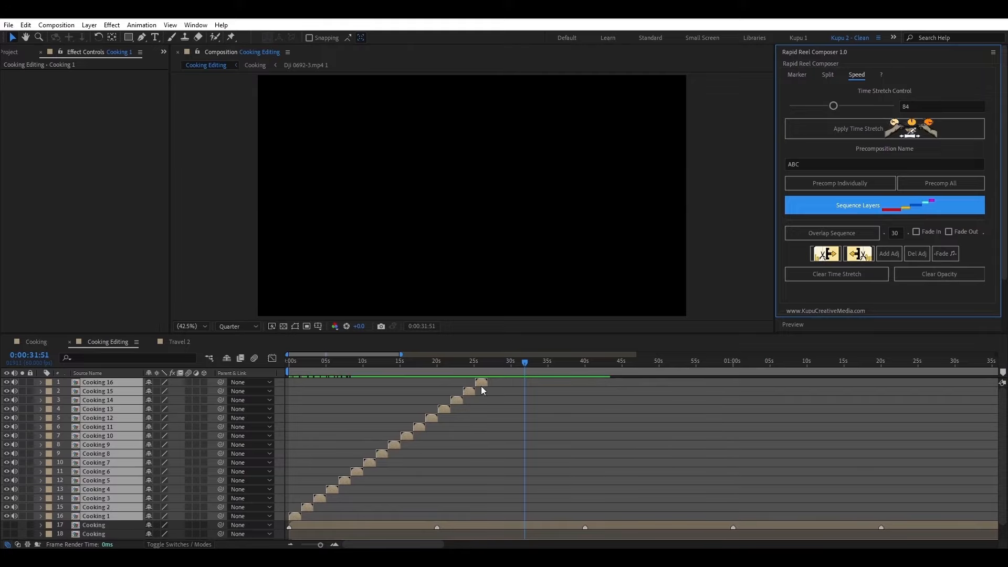
- Fit the work area to the sequenced Cooking clips and move the current time to their end at 0:00:26:58
left_click(797, 75)
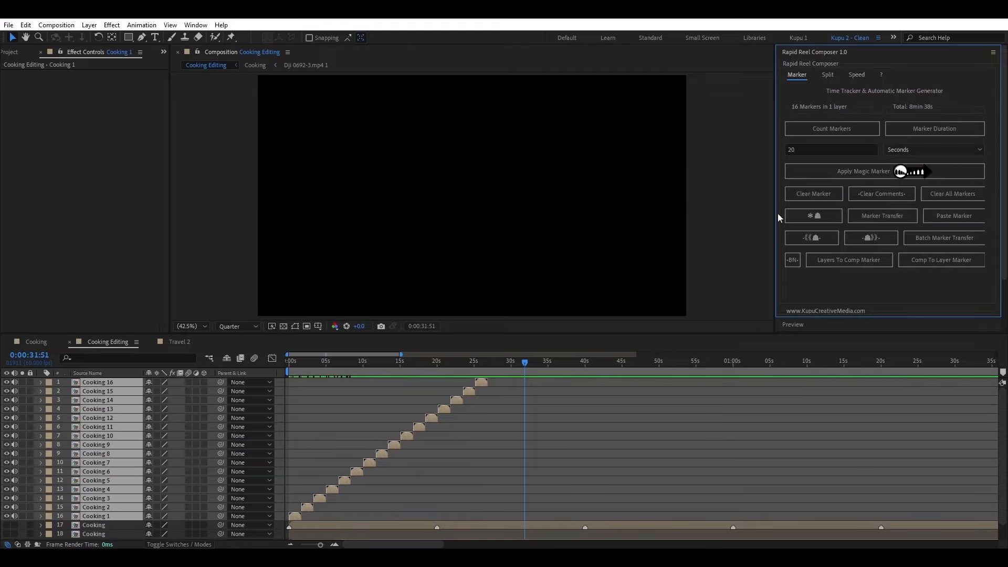
left_click(794, 260)
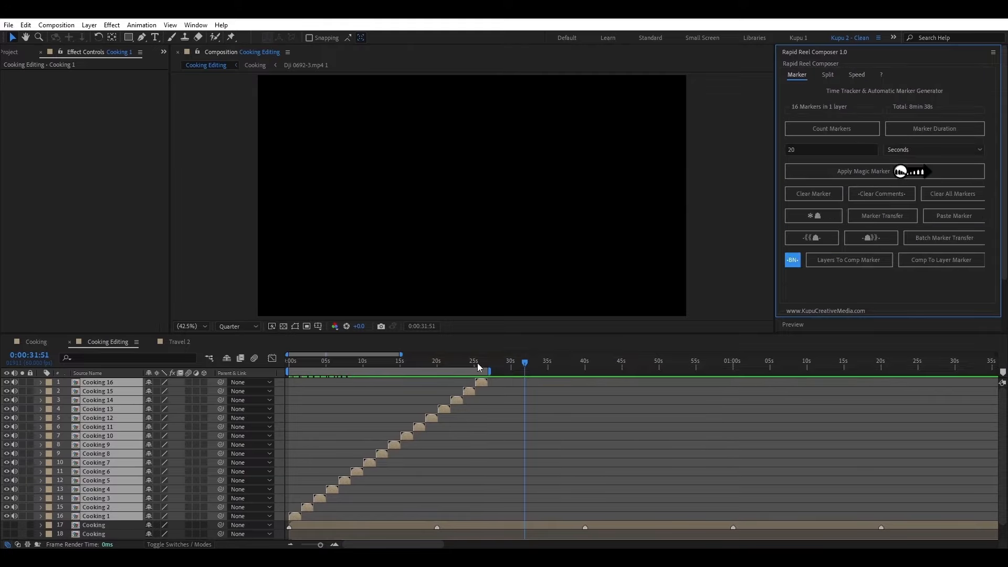
left_click_drag(477, 364, 488, 364)
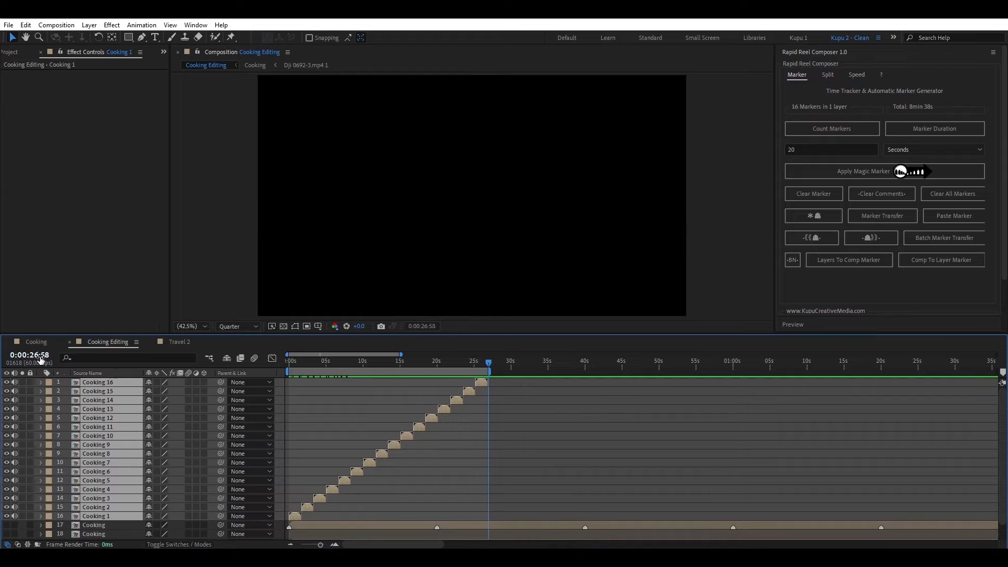
- Preview the sequenced clips from 0:00:00:00 in a maximized composition viewer and restore the normal layout
left_click(285, 362)
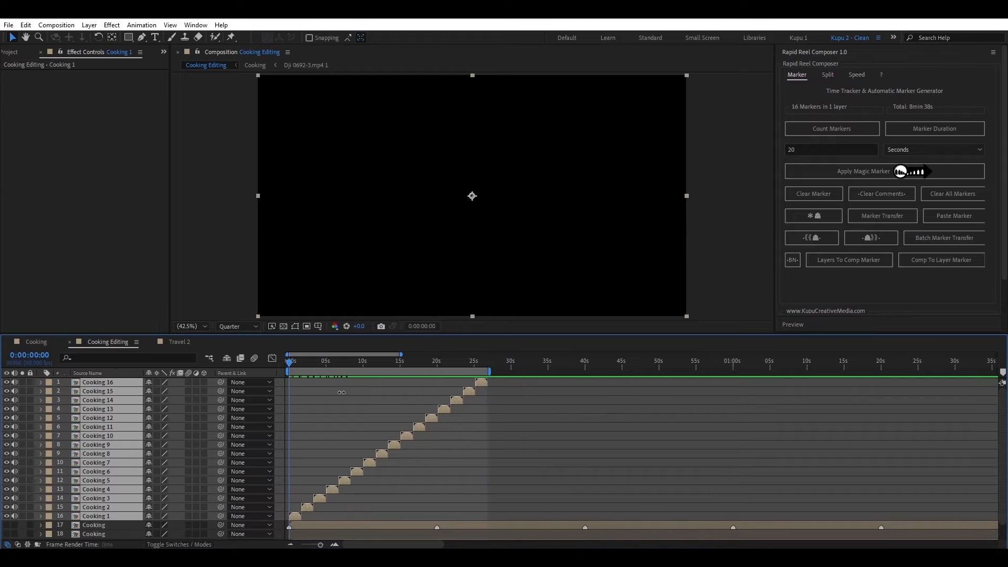
key("grave")
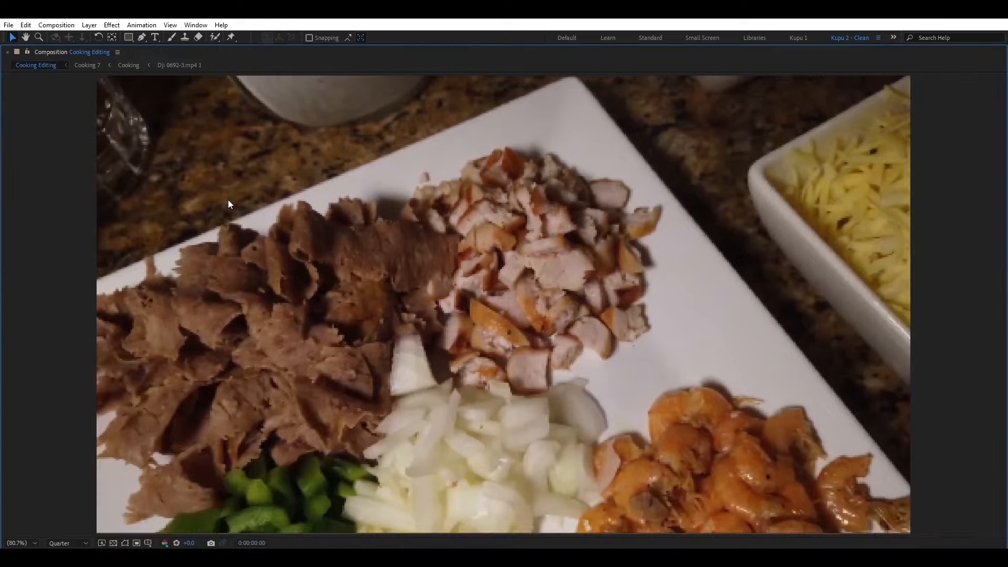
key("space")
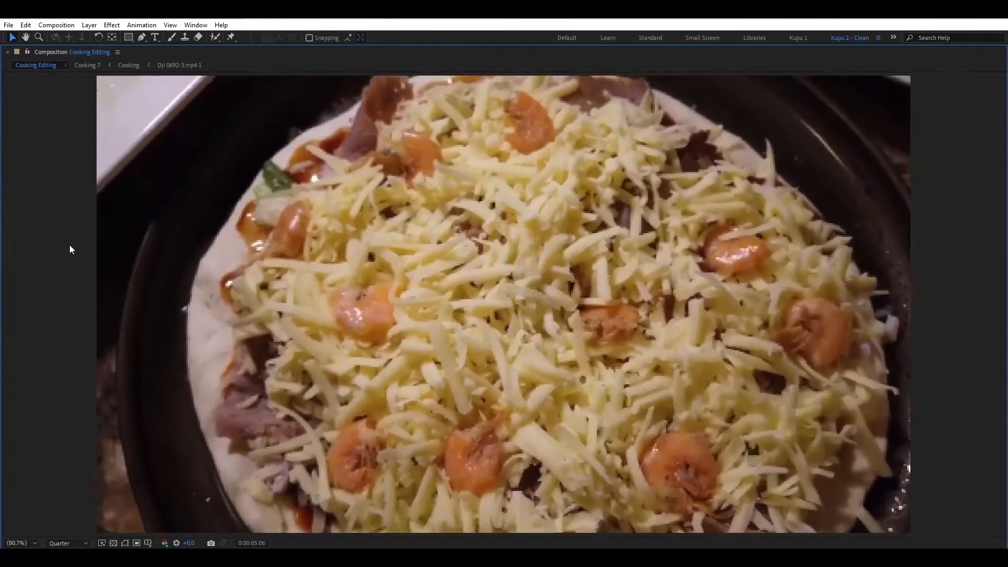
key("grave")
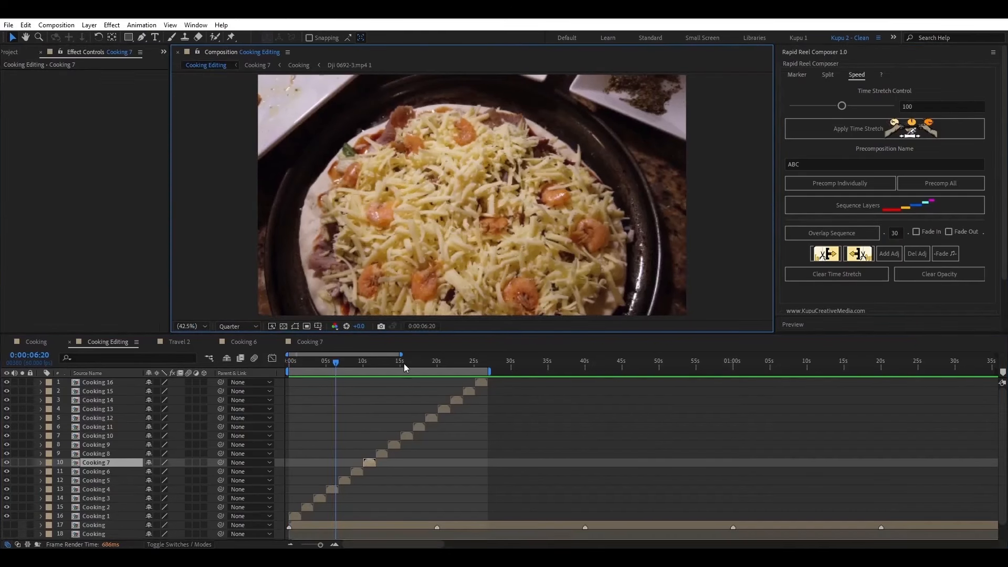
- Delete the Cooking 1 to Cooking 16 clips from the Cooking Editing timeline
left_click_drag(402, 355, 497, 357)
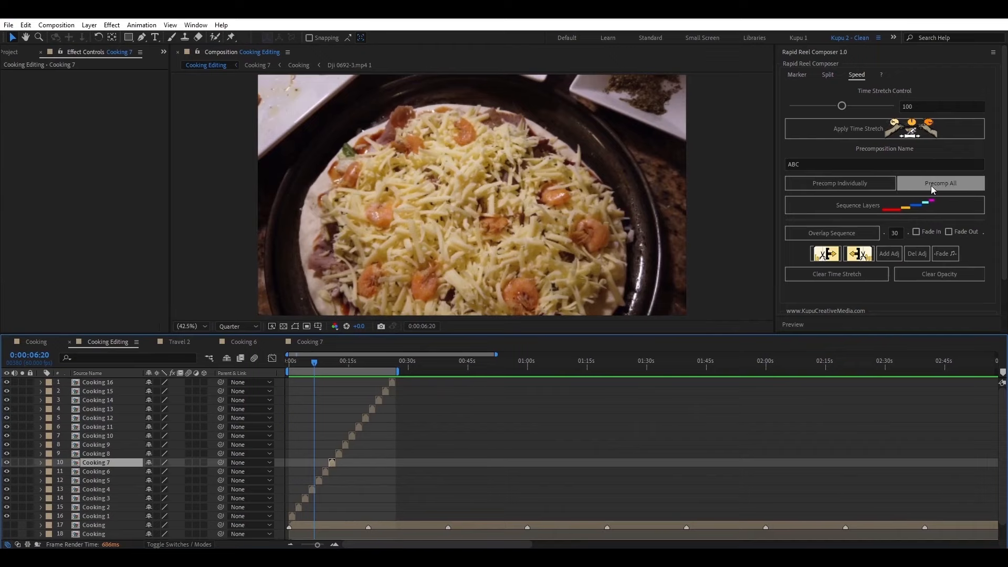
scroll(112, 486, "down", 1)
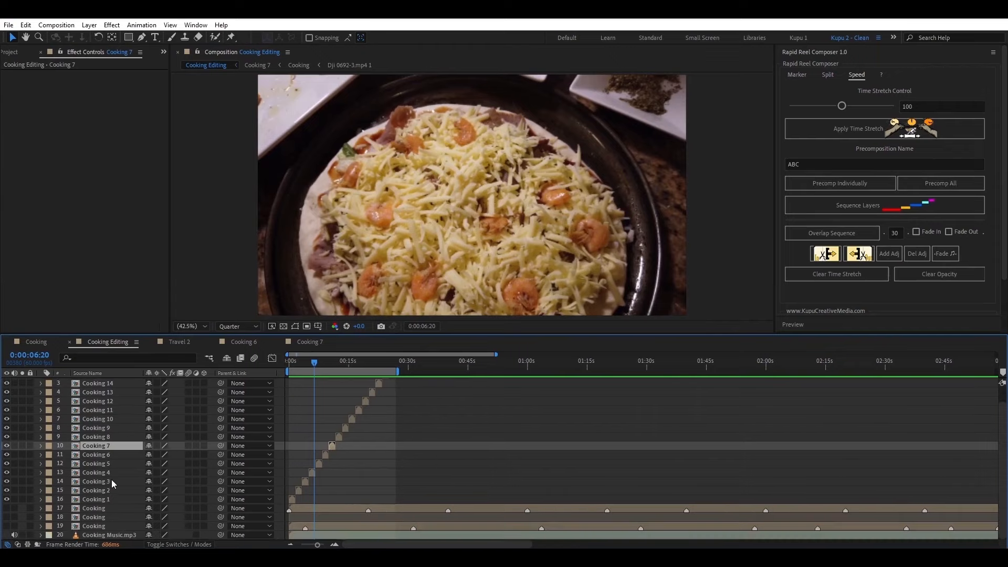
left_click(116, 493)
left_click(97, 499)
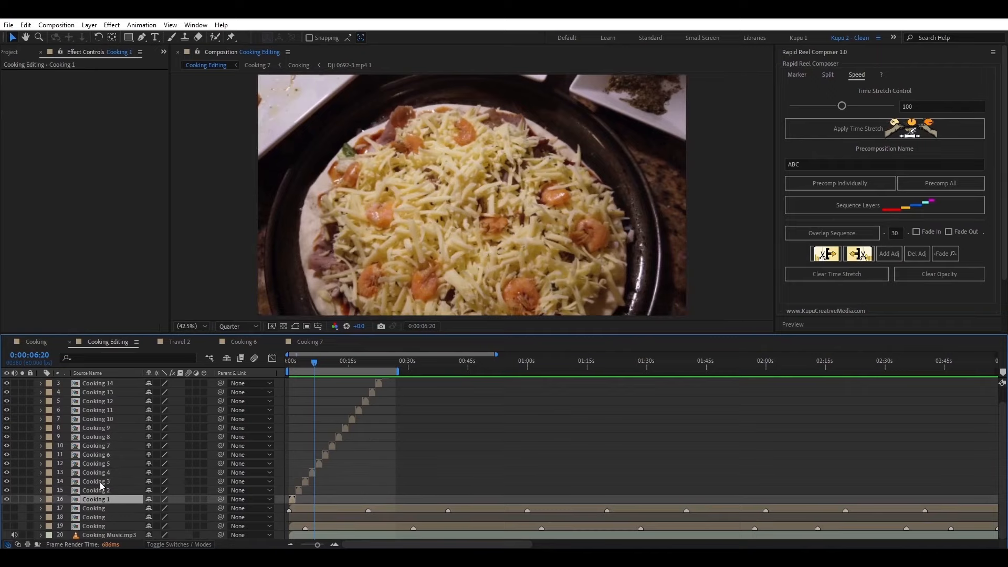
scroll(97, 496, "up", 1)
left_click(93, 382, "shift")
key("Delete")
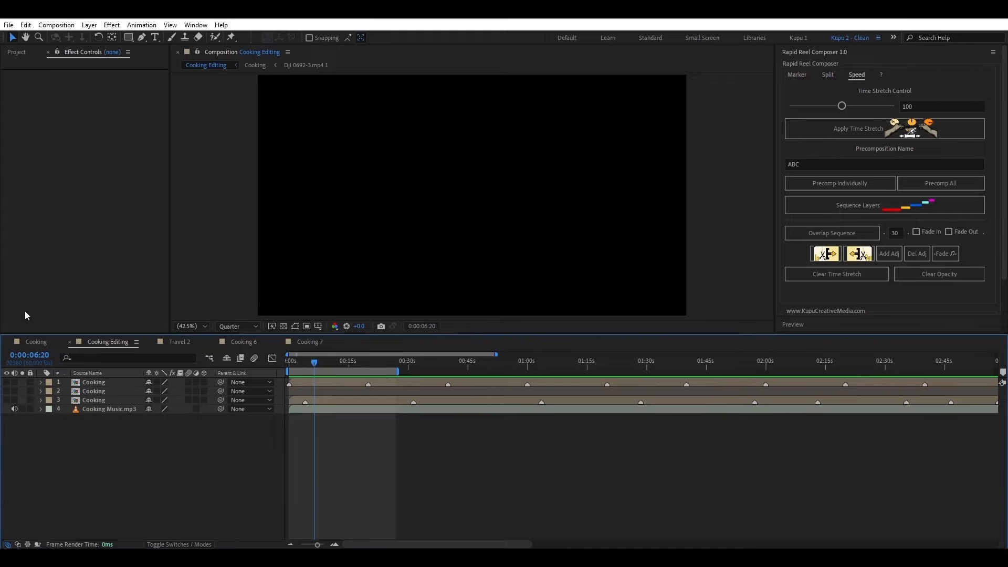
- Create a composition from the footage Dji 0716-14.mp4 and set its duration to 0:10:18:07
left_click(20, 52)
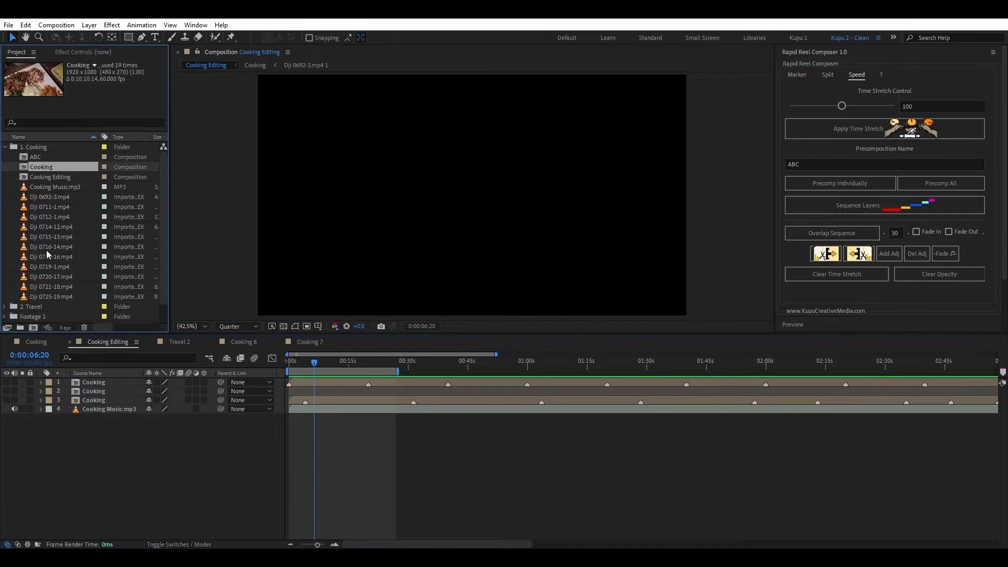
left_click_drag(48, 246, 33, 331)
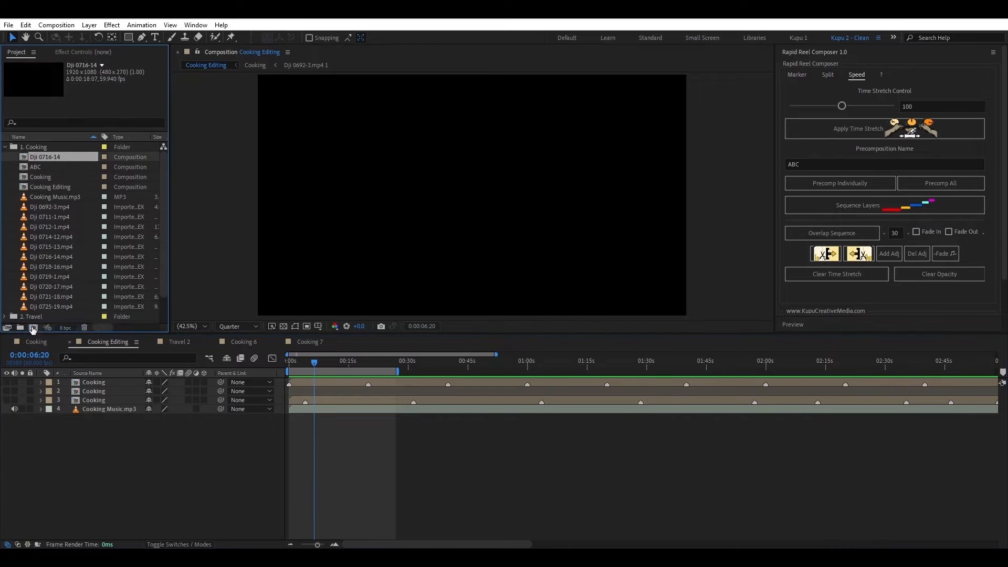
left_click(48, 25)
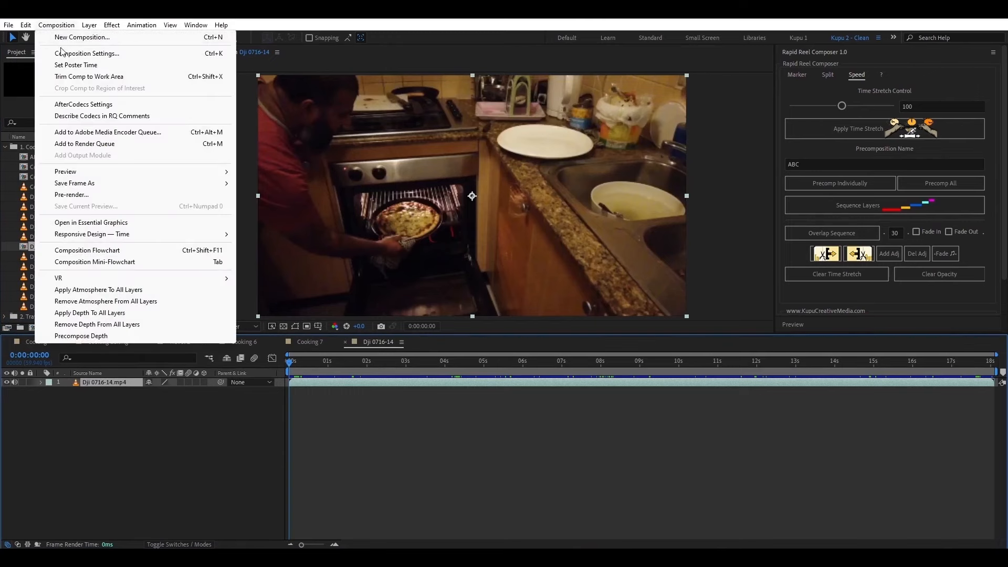
left_click(65, 52)
left_click(425, 276)
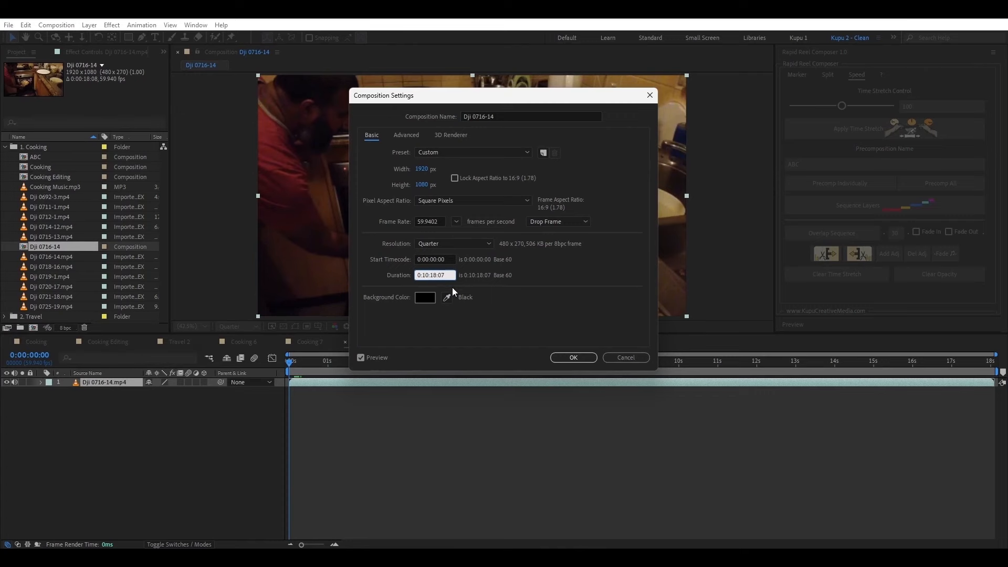
left_click(574, 357)
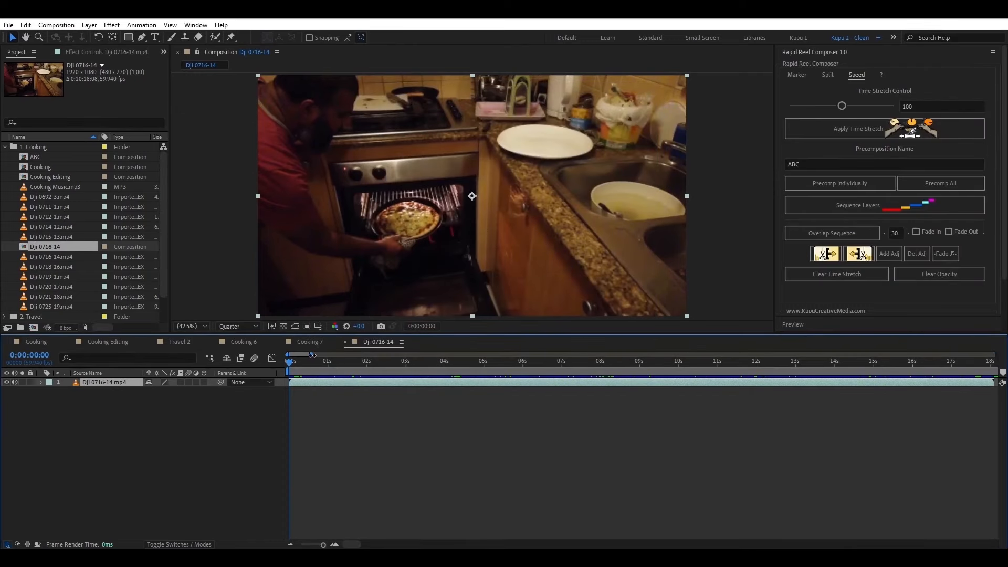
left_click_drag(313, 355, 996, 355)
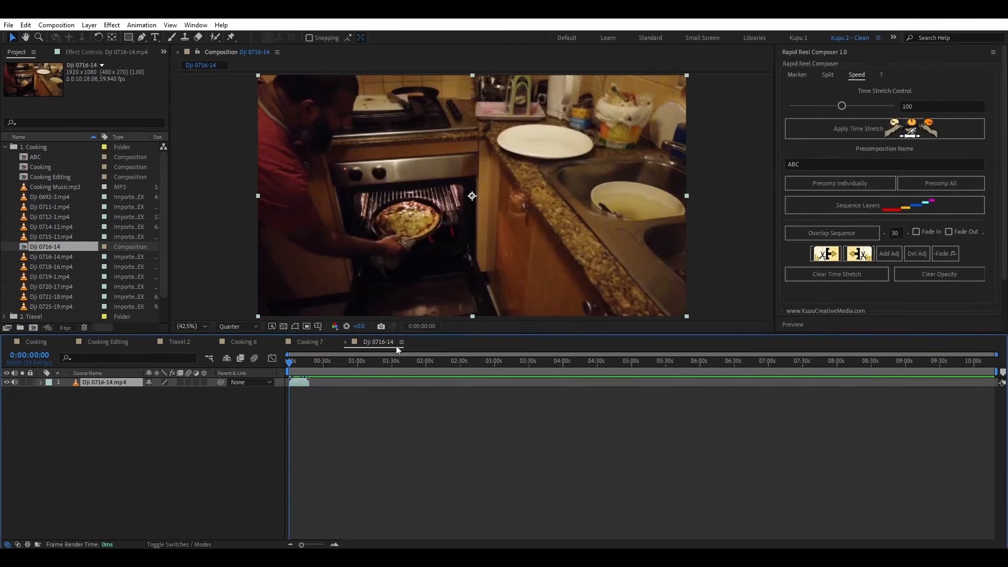
- Add the footage Dji 0692-3.mp4 through Dji 0715-13.mp4 and Dji 0716-14.mp4 through Dji 0725-19.mp4 below the existing layer in the new composition
left_click(50, 187)
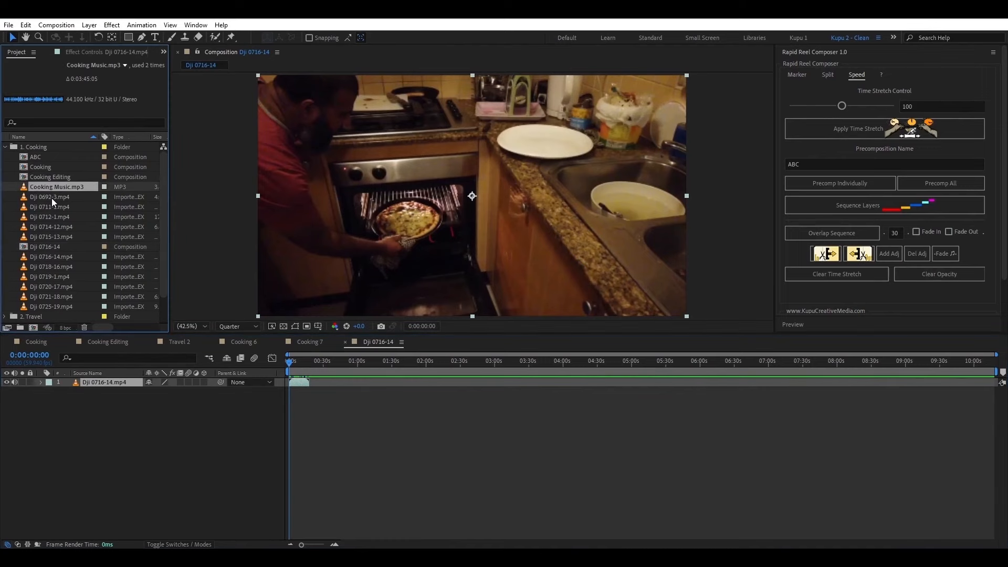
left_click(51, 197)
left_click(51, 235, "shift")
left_click_drag(49, 226, 79, 398)
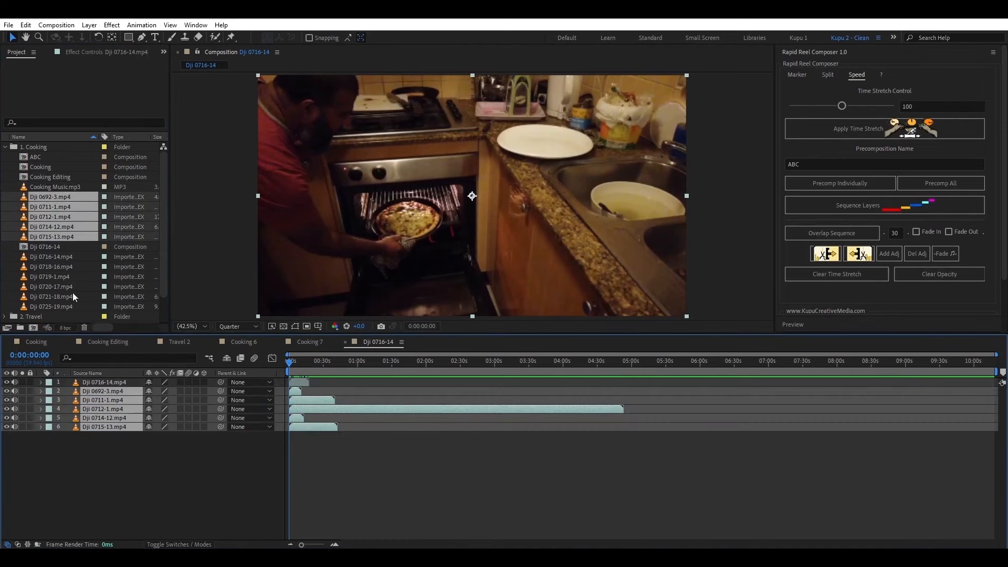
left_click(58, 257)
left_click(59, 306, "shift")
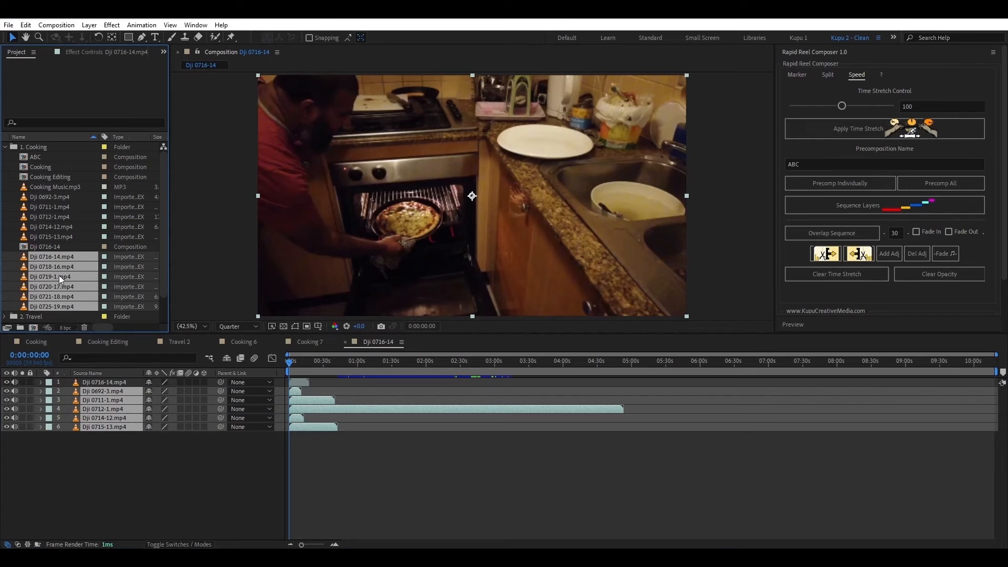
left_click_drag(65, 275, 150, 483)
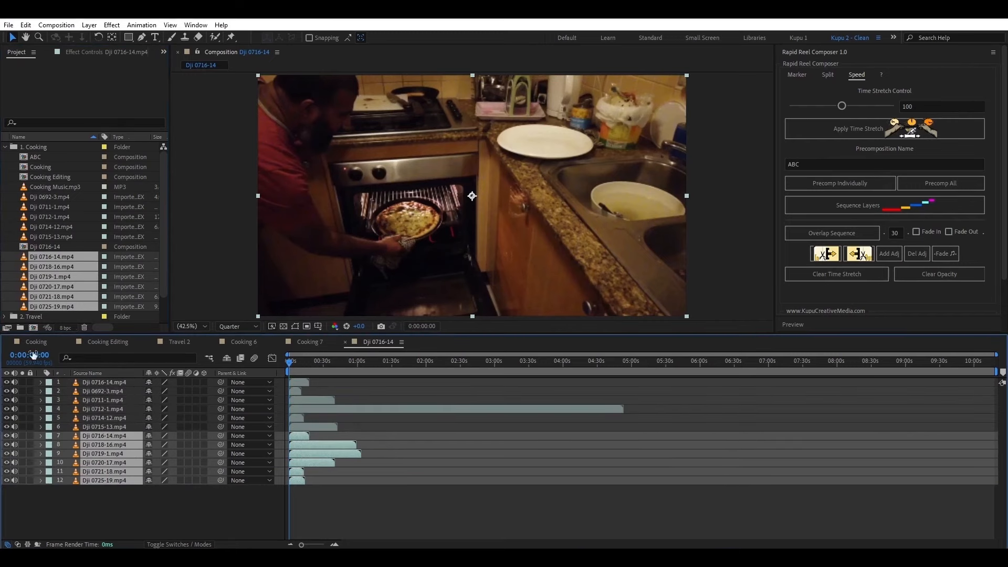
- Sequence all twelve footage layers end to end, starting with Dji 0725-19.mp4 and finishing with the topmost Dji 0716-14.mp4
left_click(96, 511)
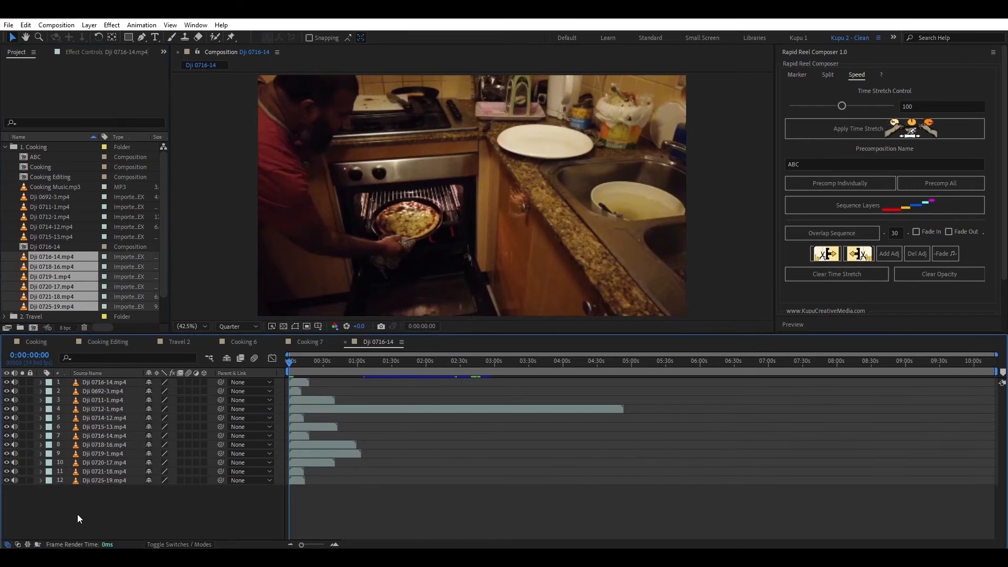
key("ctrl+a")
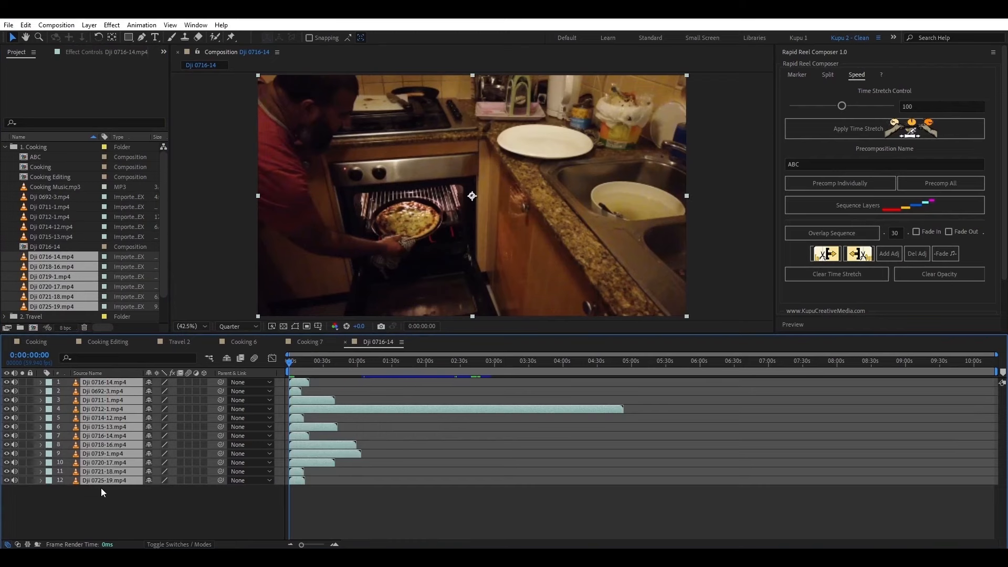
left_click(100, 487)
left_click(105, 483)
left_click(102, 383, "shift")
left_click(836, 212)
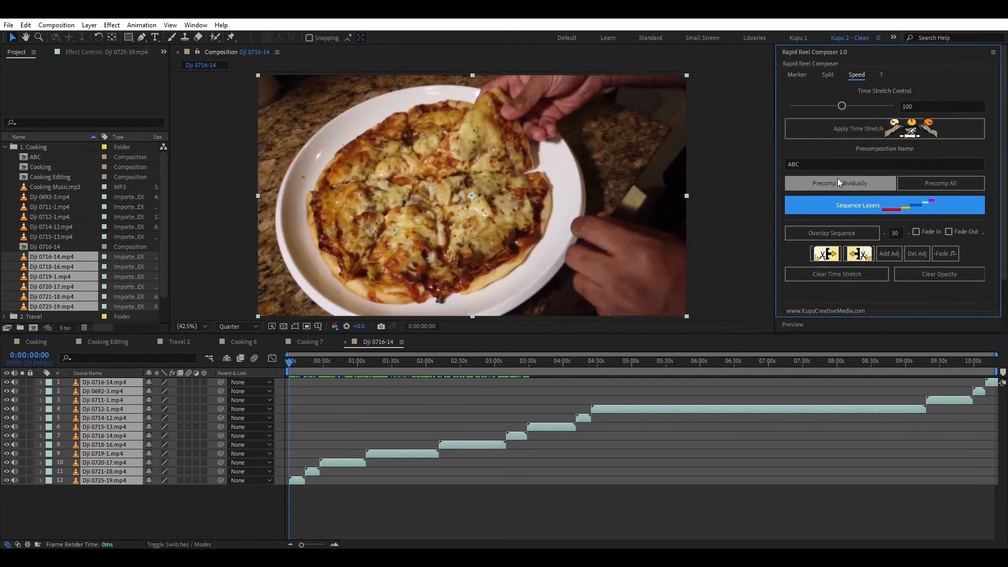
- Set the precomposition name to Pizza and clear the layer selection
double_click(821, 164)
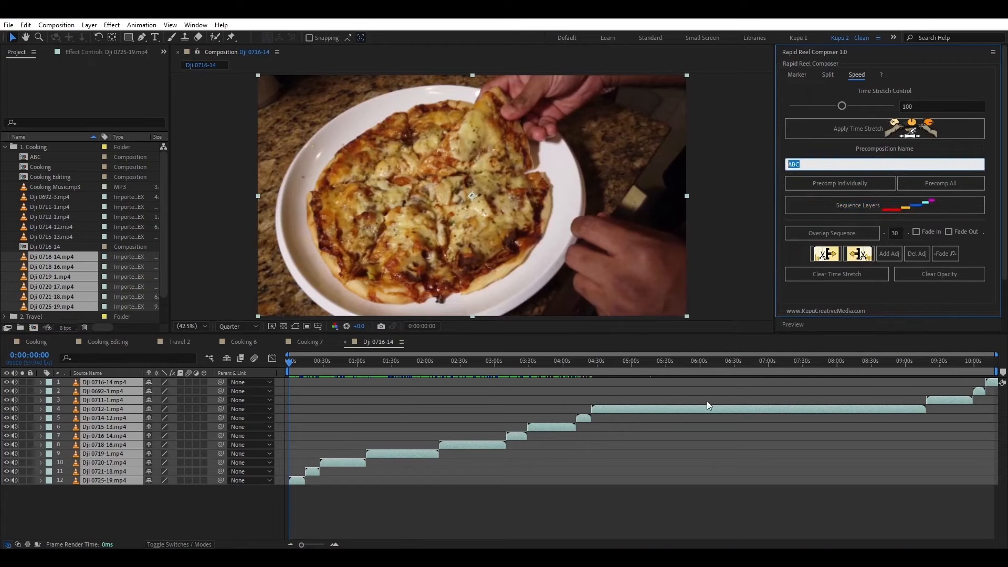
type("Pizza")
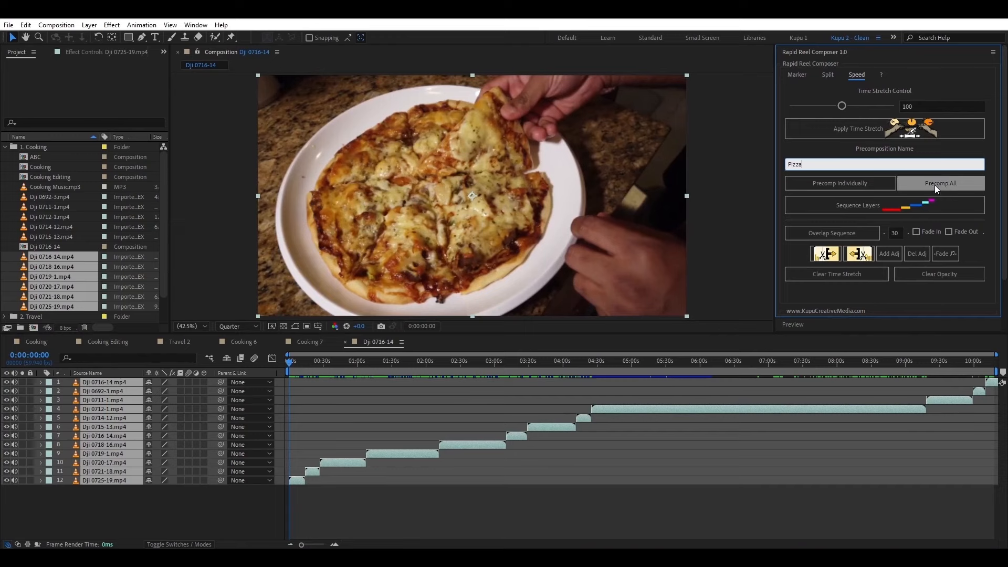
left_click(325, 499)
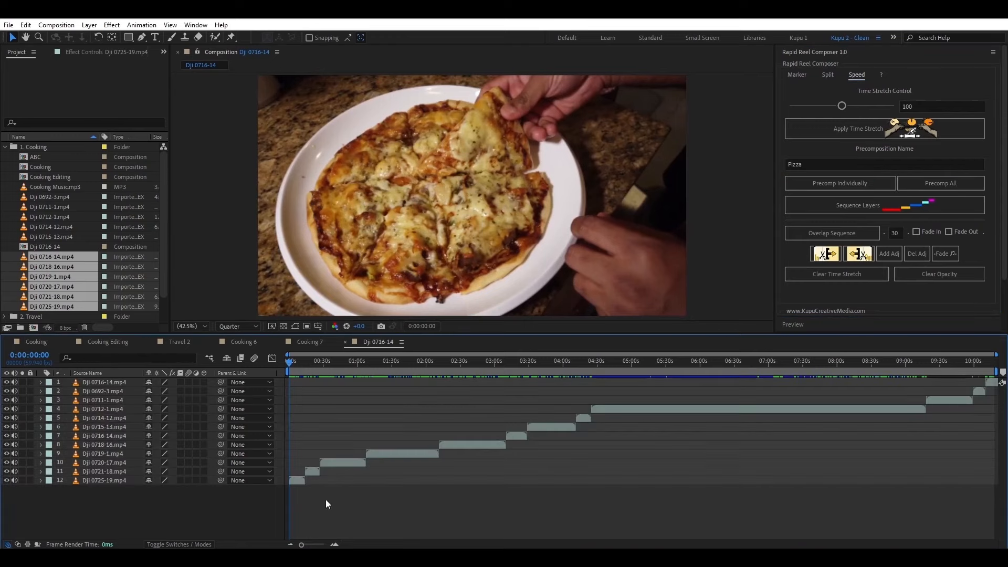
- Precompose Dji 0725-19.mp4, Dji 0721-18.mp4 and Dji 0720-17.mp4 individually and check the content of the Dji 0725-19.mp4 precomp
left_click(298, 481)
left_click(331, 462, "shift")
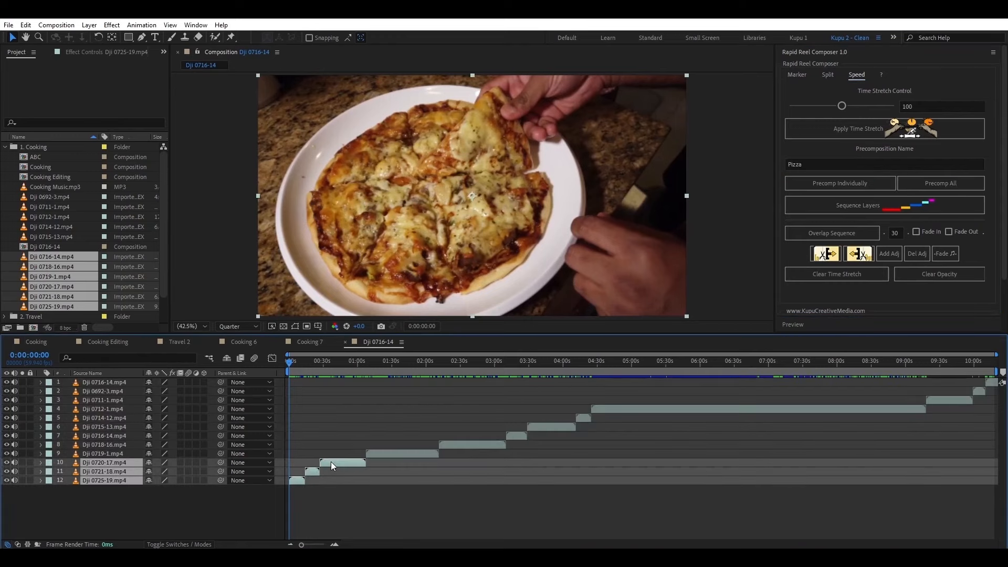
left_click(834, 180)
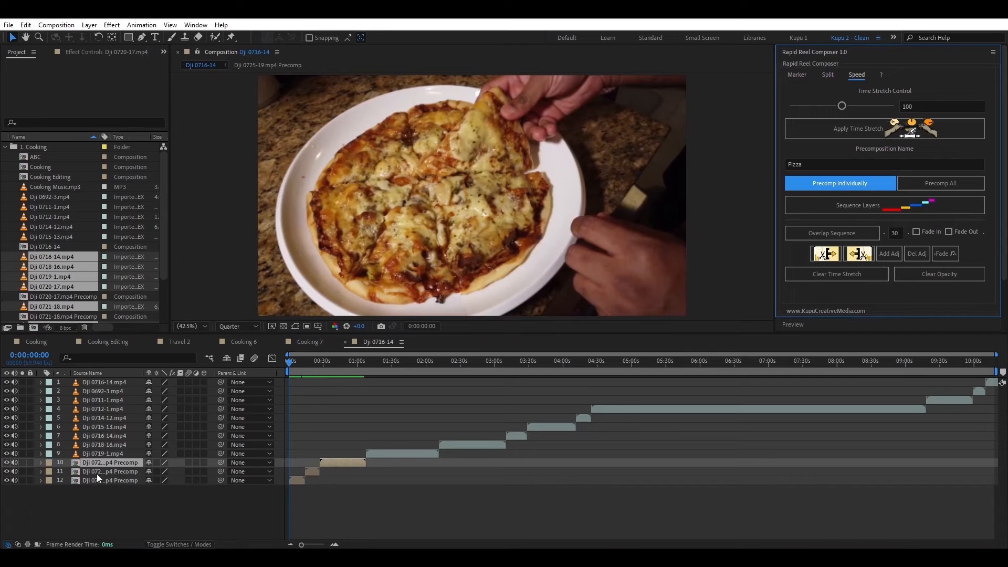
double_click(102, 480)
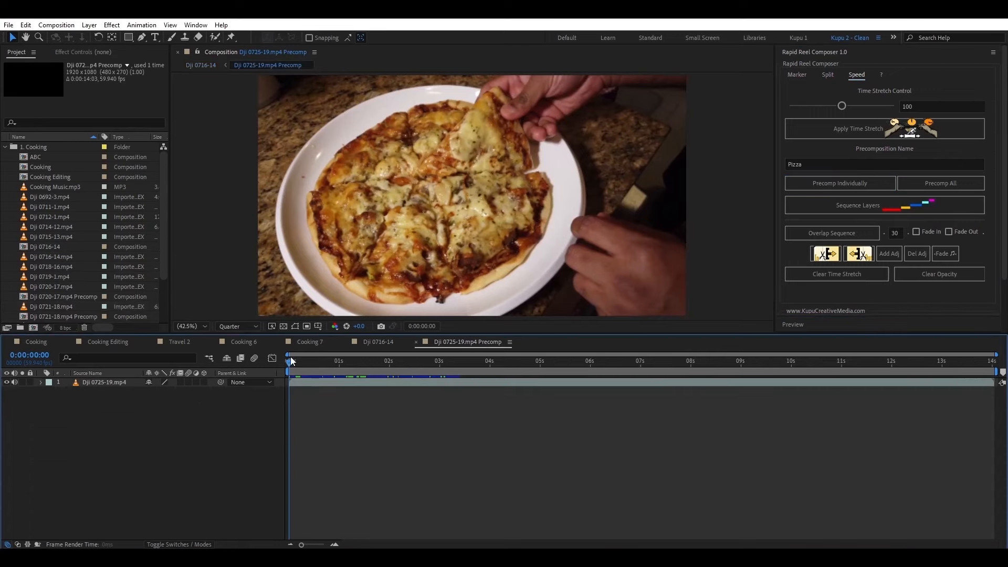
left_click_drag(291, 359, 353, 362)
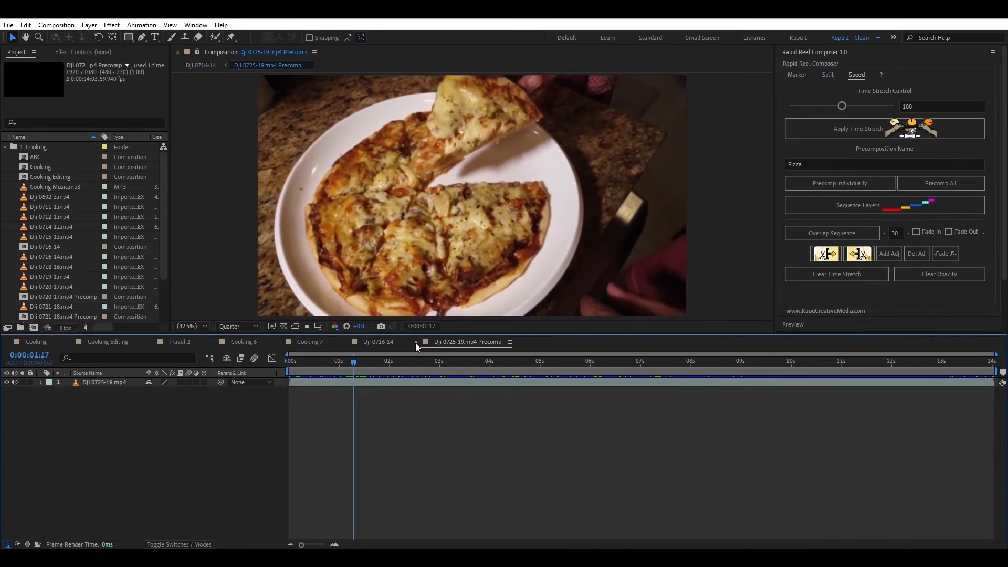
left_click(416, 343)
- Undo the individual precomposition of the three bottom layers
right_click(108, 482)
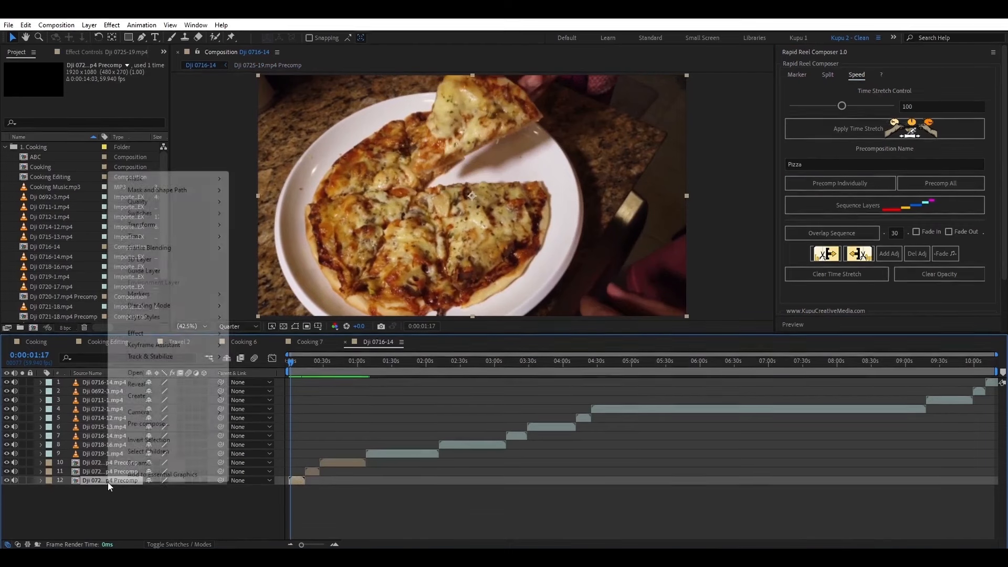
left_click(105, 497)
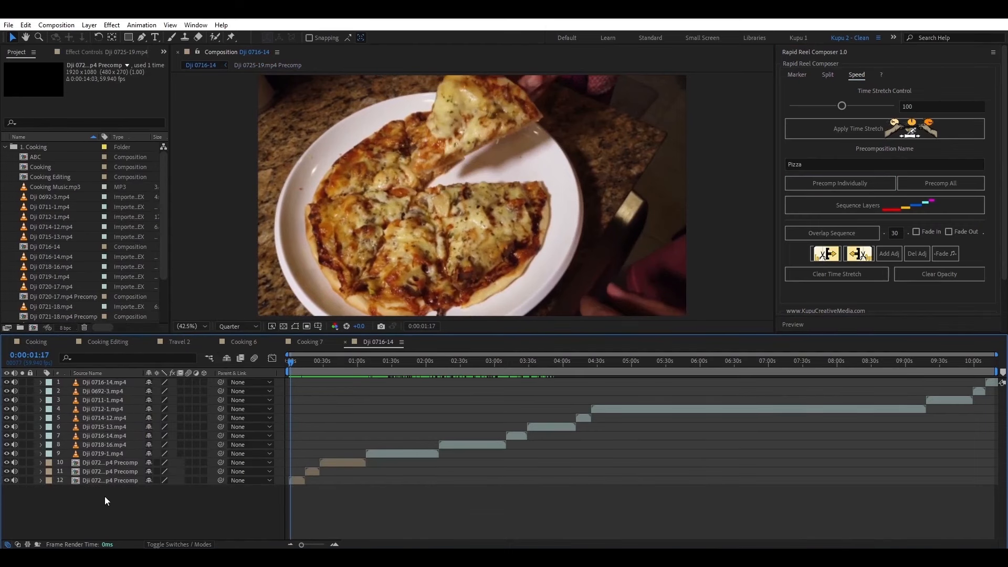
left_click(109, 481)
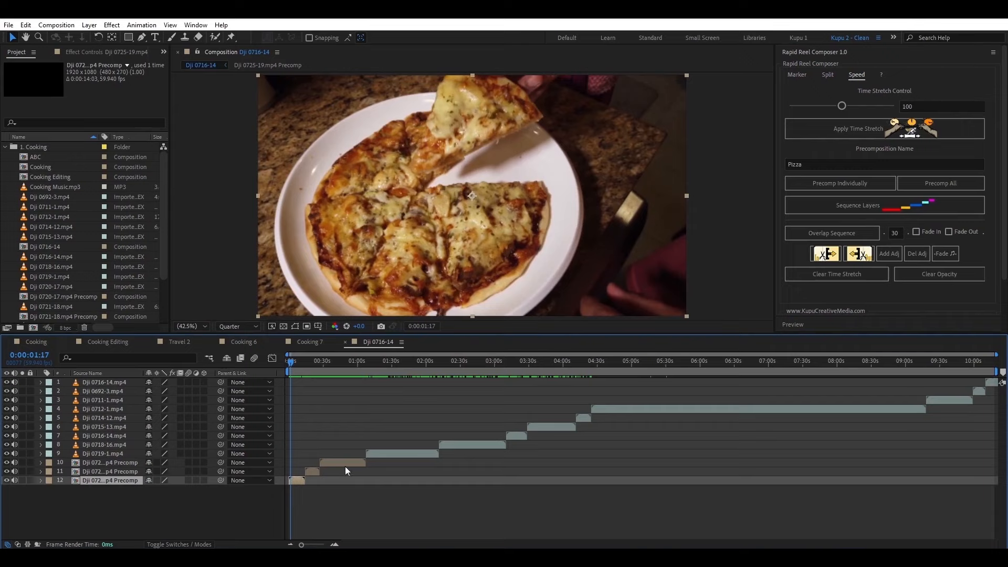
key("ctrl+z")
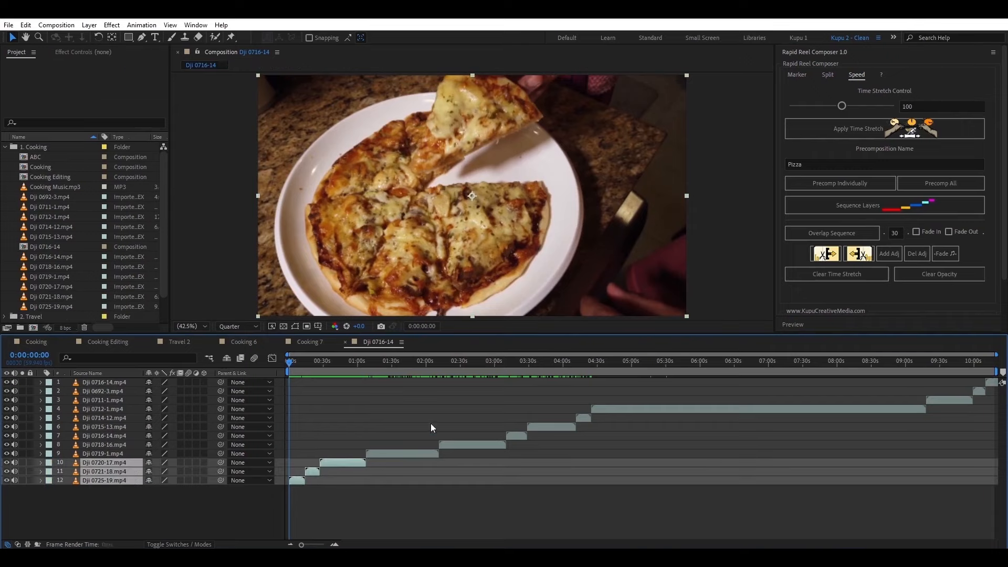
- Precompose all twelve sequenced footage layers together into a single Pizza composition
left_click(108, 502)
left_click(113, 481)
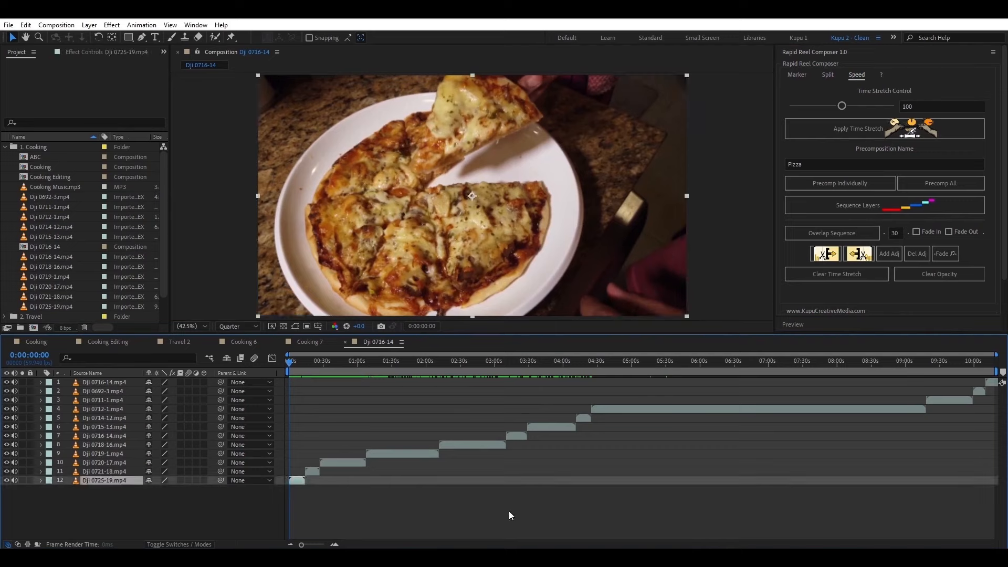
left_click(105, 382, "shift")
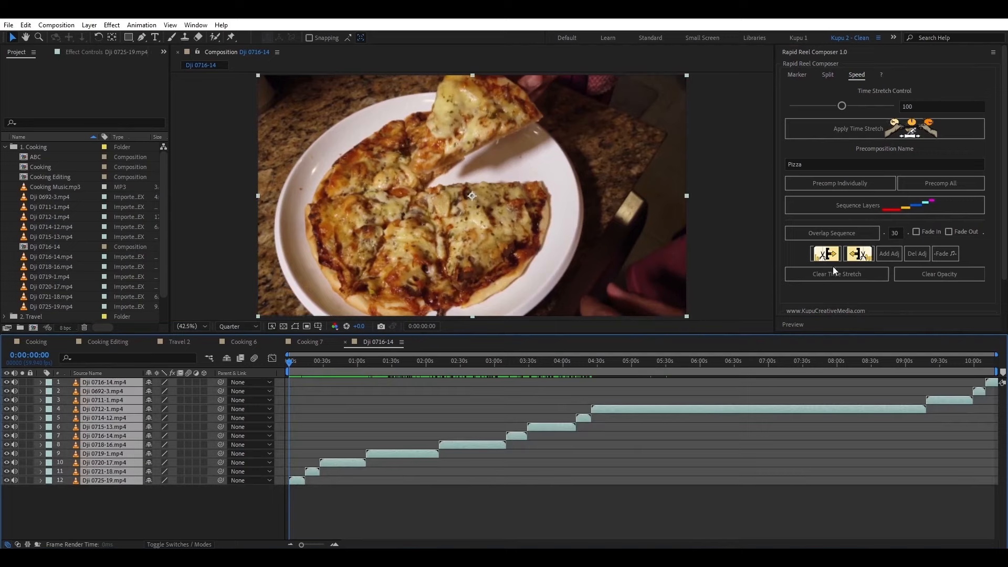
left_click(927, 184)
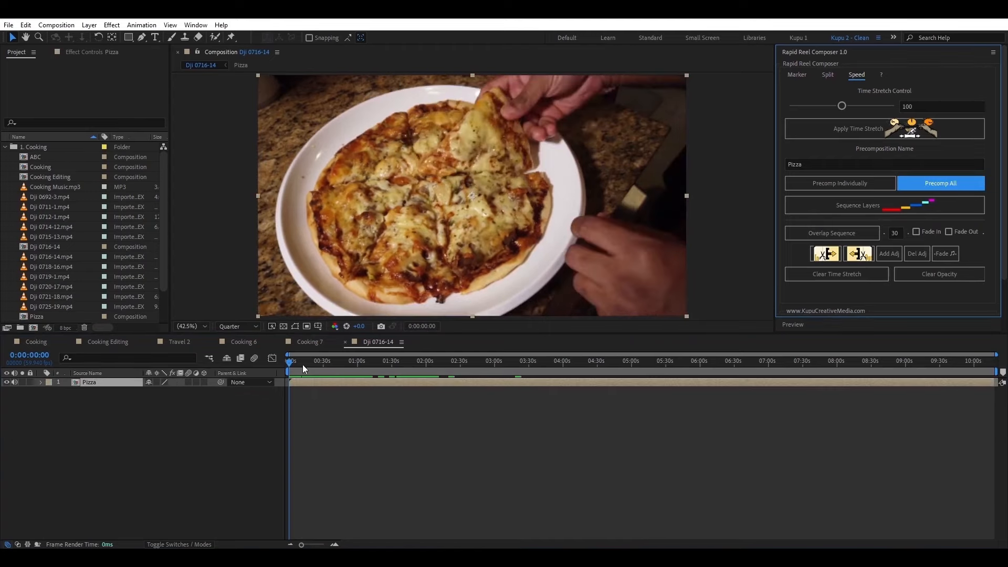
left_click_drag(303, 368, 103, 414)
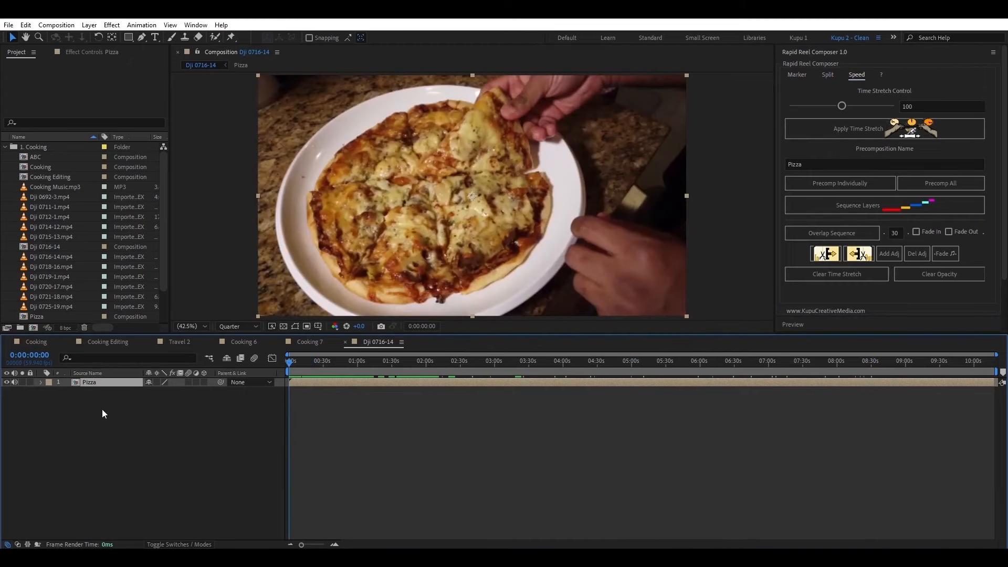
- Apply magic markers to the Pizza layer at an interval of 45 seconds and count the markers
left_click(797, 74)
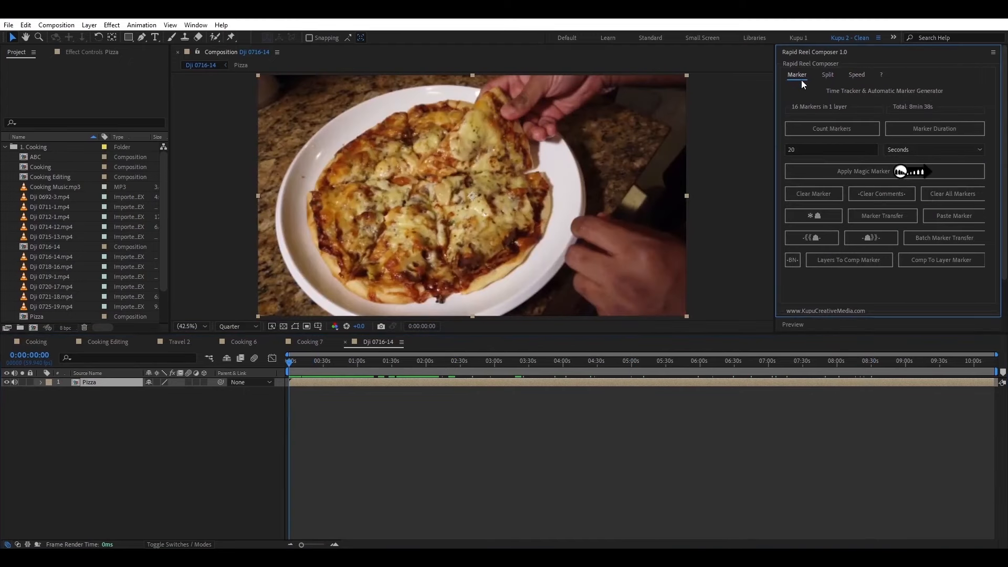
left_click(808, 152)
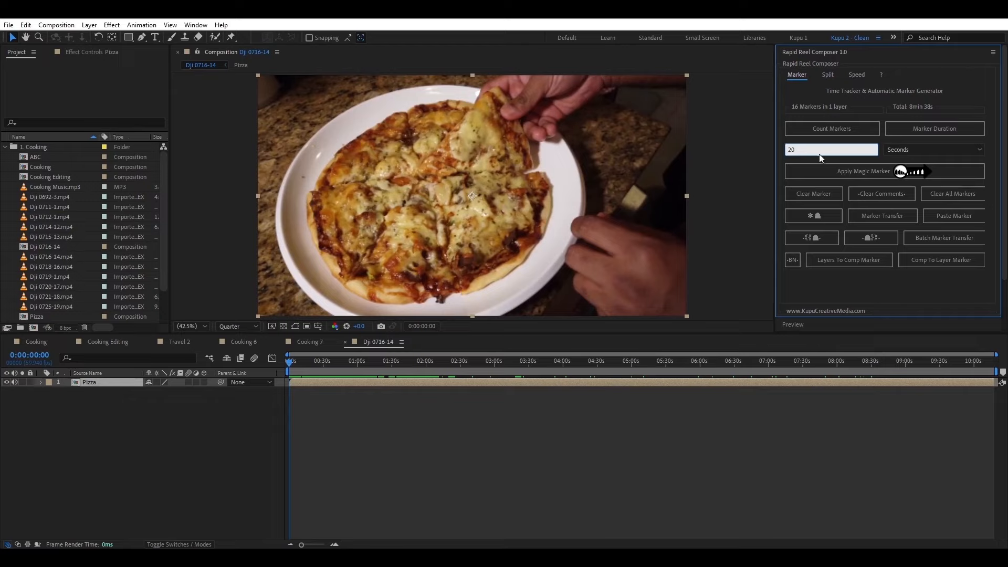
left_click(911, 152)
left_click(871, 182)
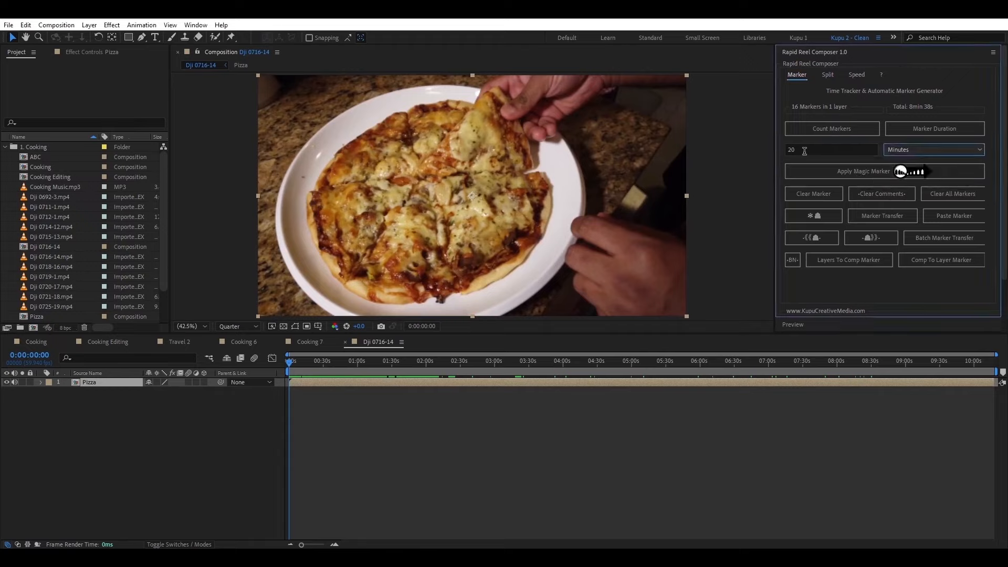
left_click_drag(803, 150, 758, 150)
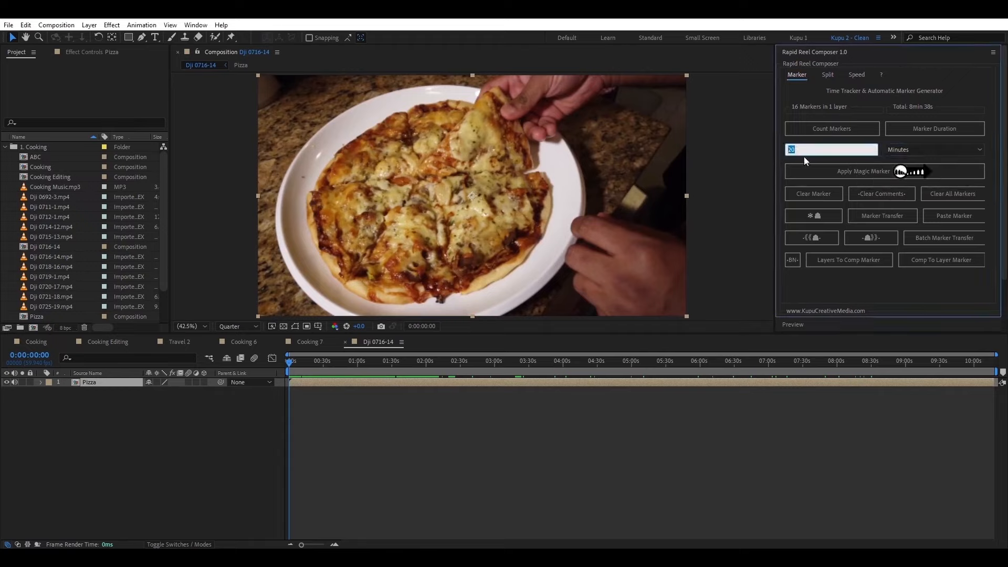
left_click(902, 151)
left_click(883, 175)
type("45")
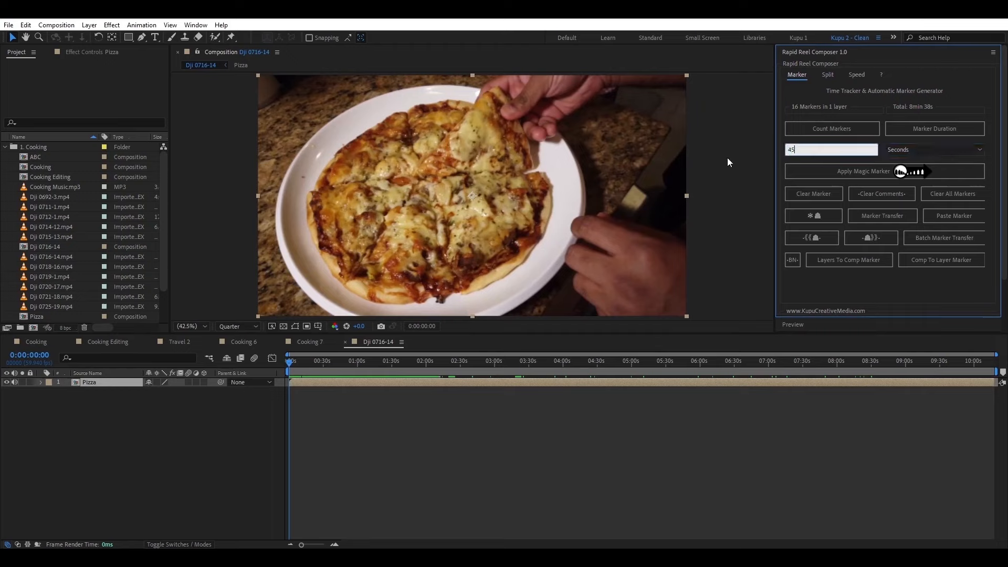
left_click(867, 172)
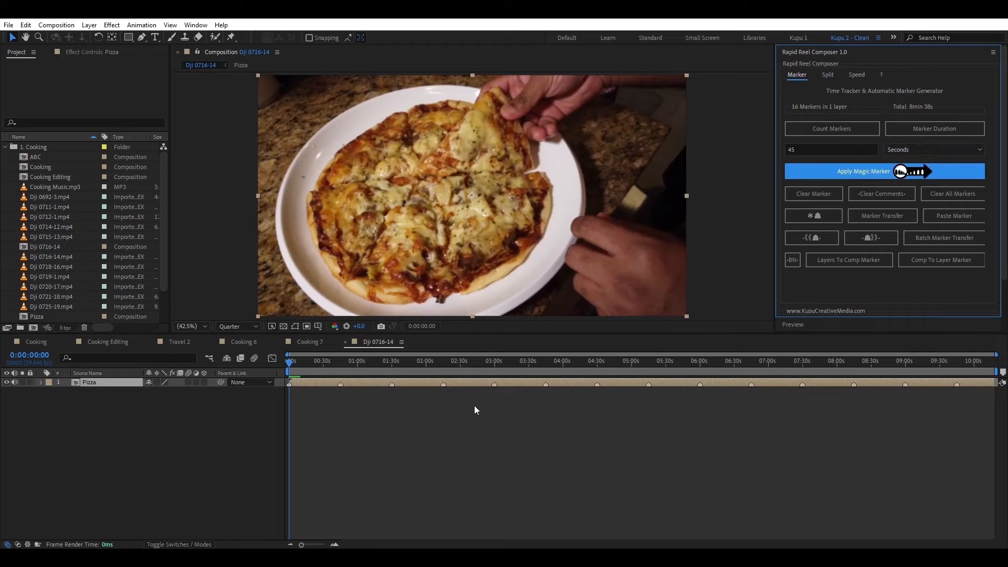
left_click(810, 134)
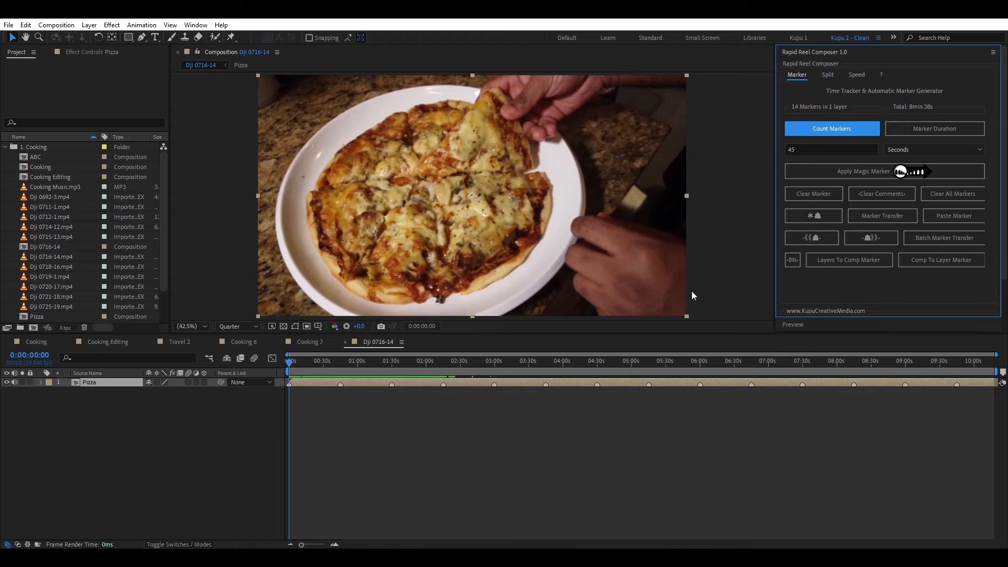
- Lazily split the Pizza layer at its markers with a lazy duration of 3 seconds and check where the clips end
left_click(827, 76)
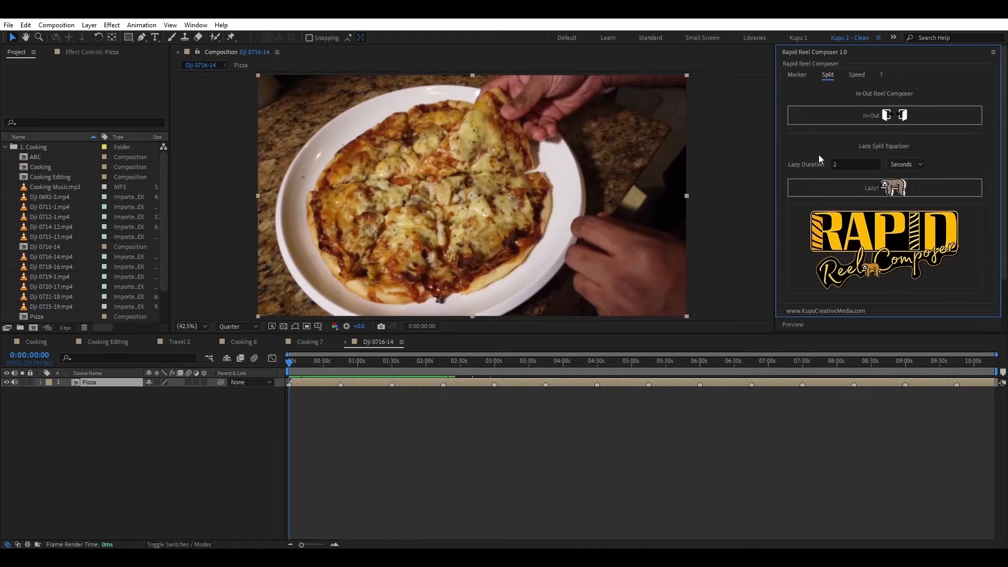
double_click(845, 164)
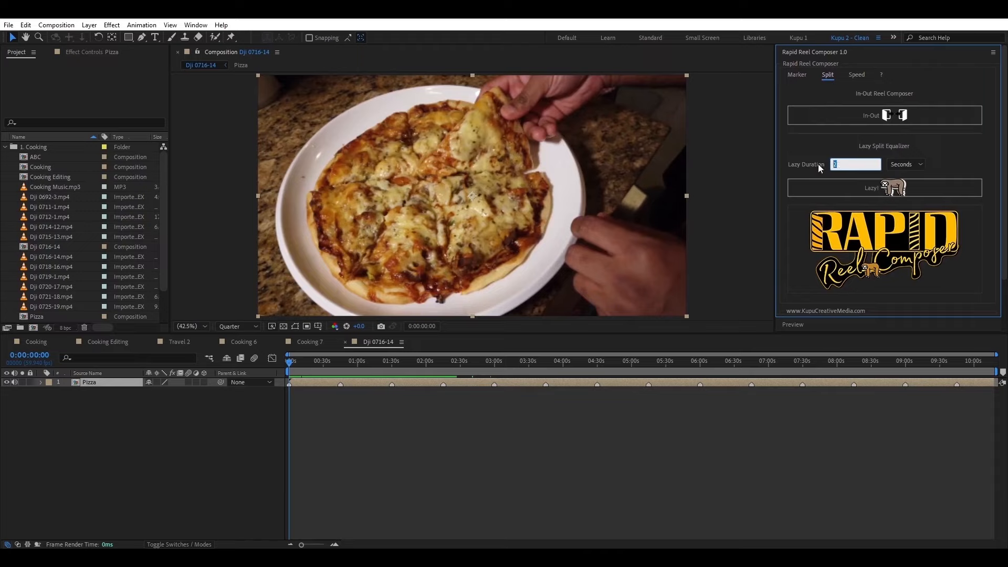
type("3")
left_click(830, 188)
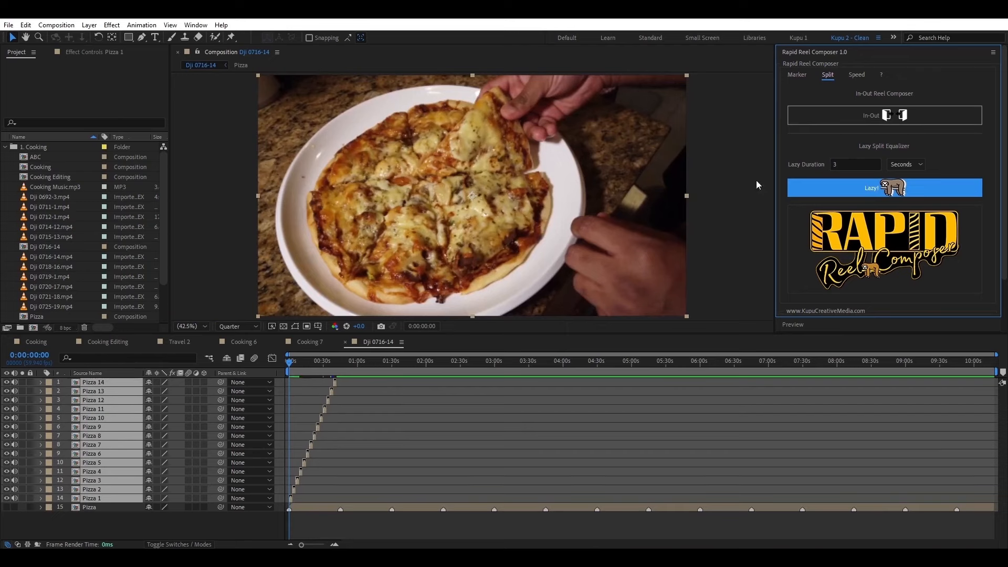
left_click(335, 363)
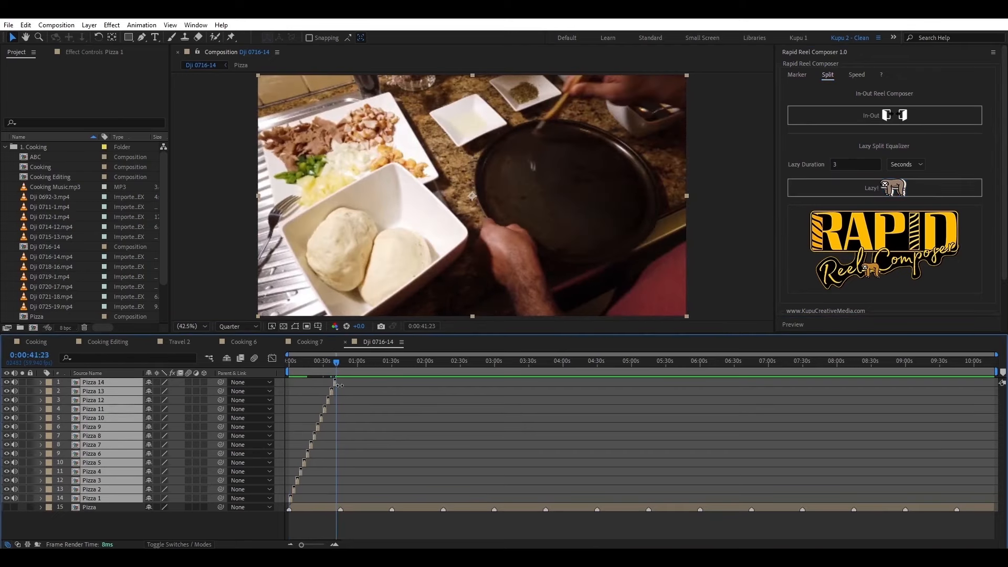
key("Home")
- Apply a time stretch of 84 to the Pizza 1 to Pizza 14 clips and sequence them end to end
left_click(857, 76)
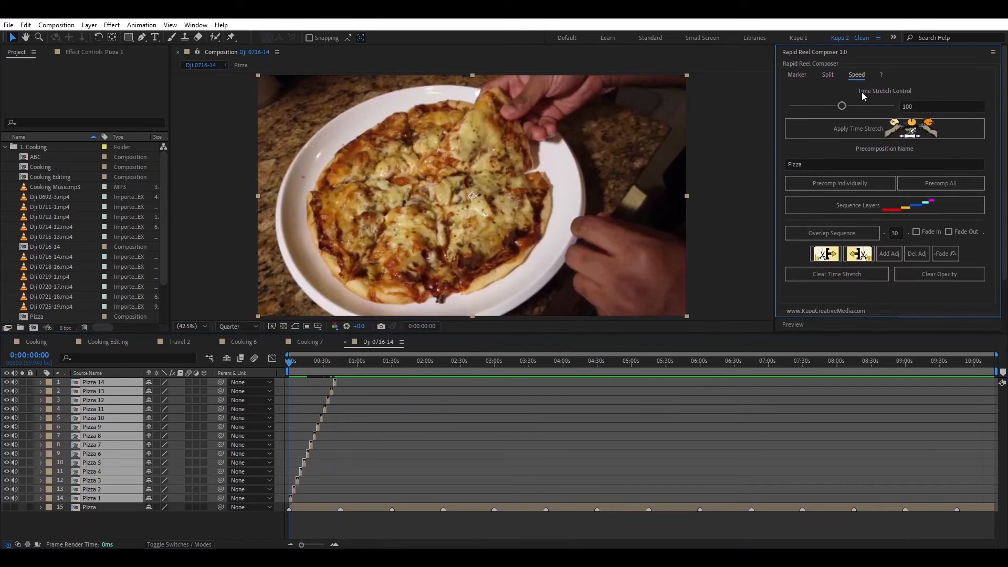
left_click_drag(849, 109, 835, 109)
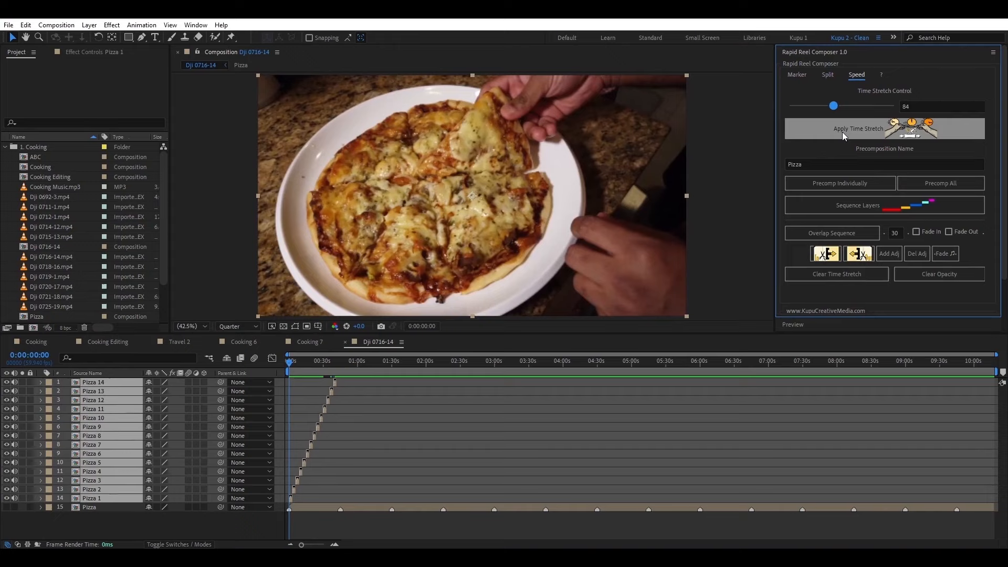
left_click(842, 131)
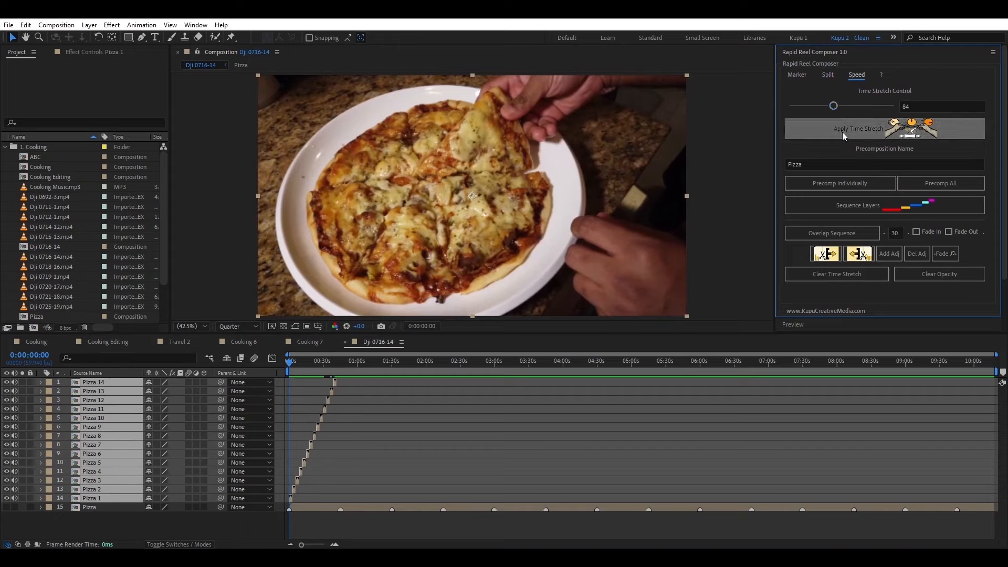
left_click(857, 210)
- Fit the work area to the sequenced Pizza 1 to Pizza 14 clips
left_click(797, 75)
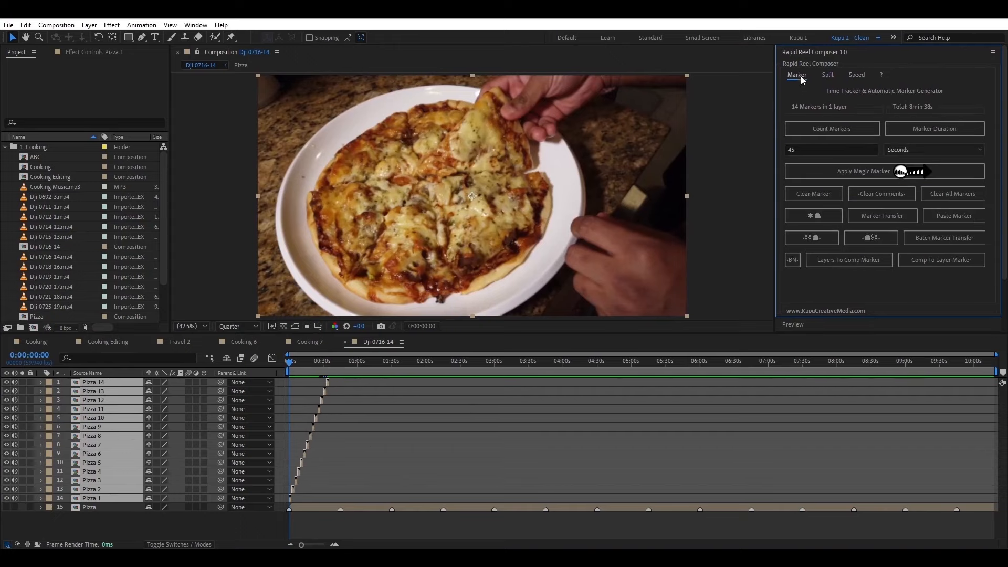
left_click(792, 259)
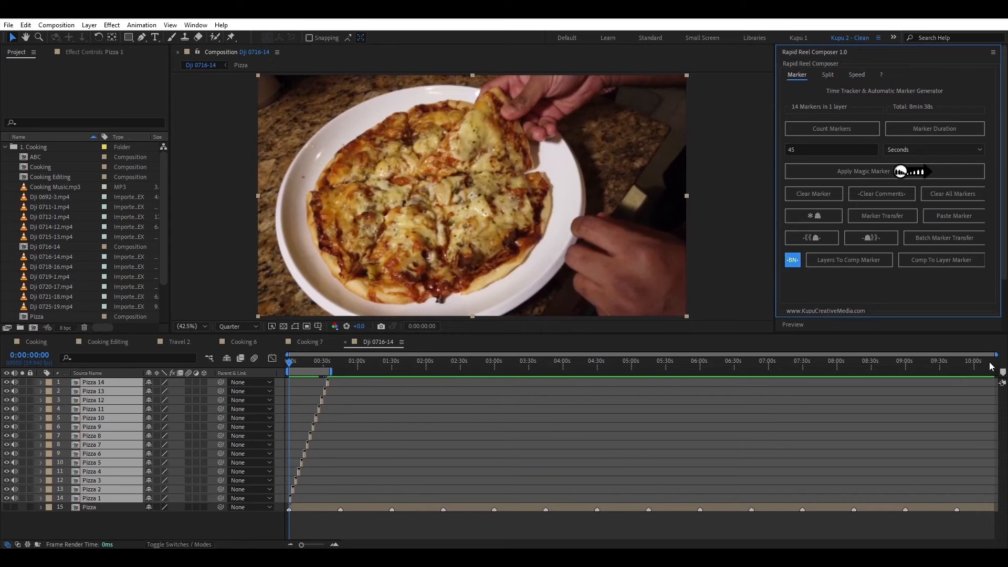
left_click_drag(995, 354, 372, 361)
left_click_drag(295, 361, 278, 362)
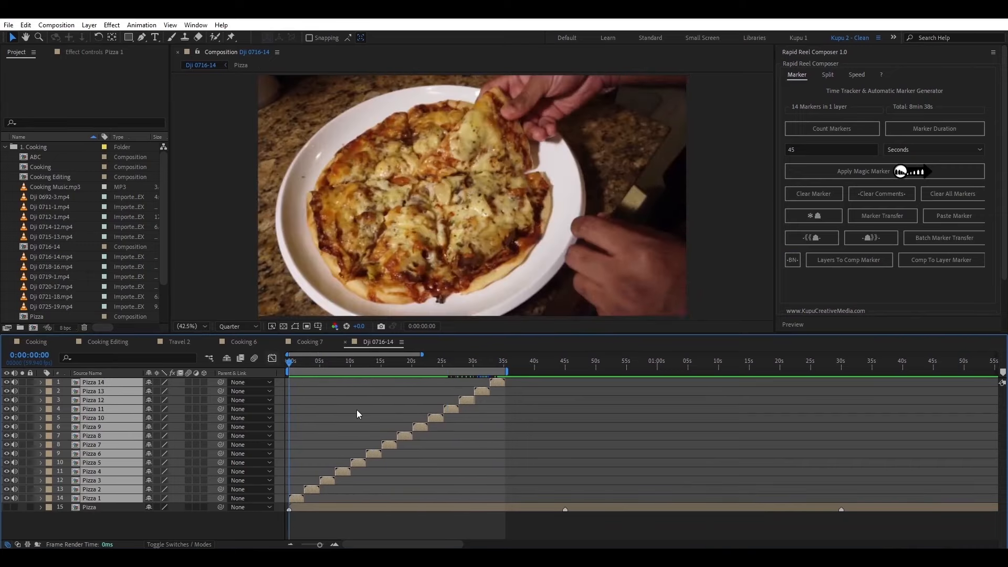
- Preview the sequenced pizza clips by playing from the start and scrubbing to about 15 seconds
key("space")
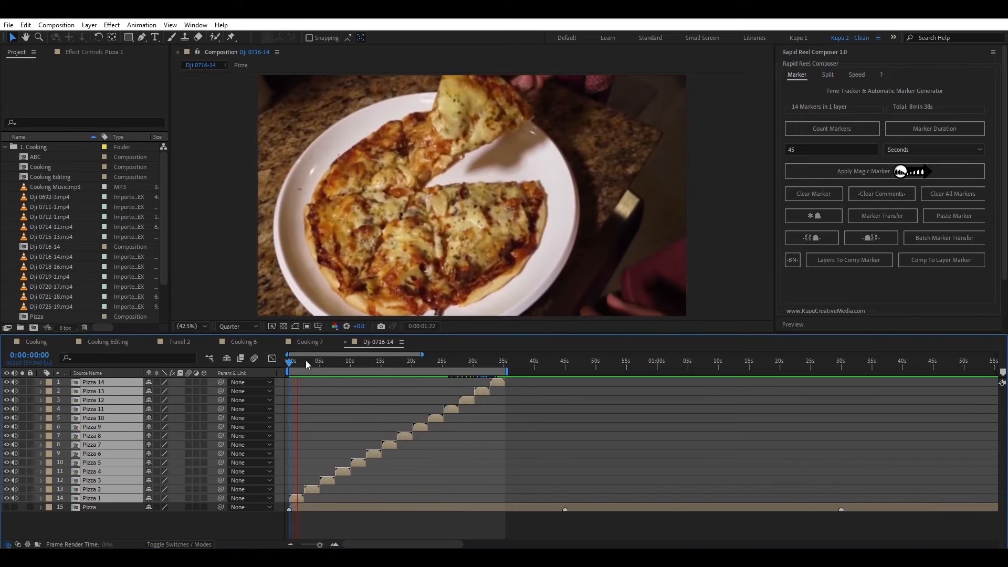
left_click_drag(306, 361, 377, 368)
left_click(130, 512)
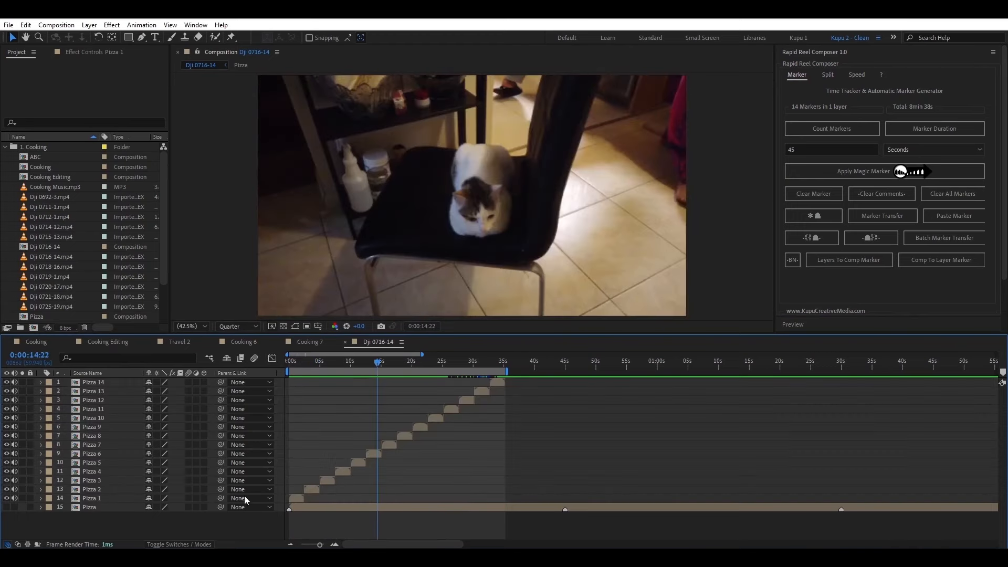
left_click(466, 400)
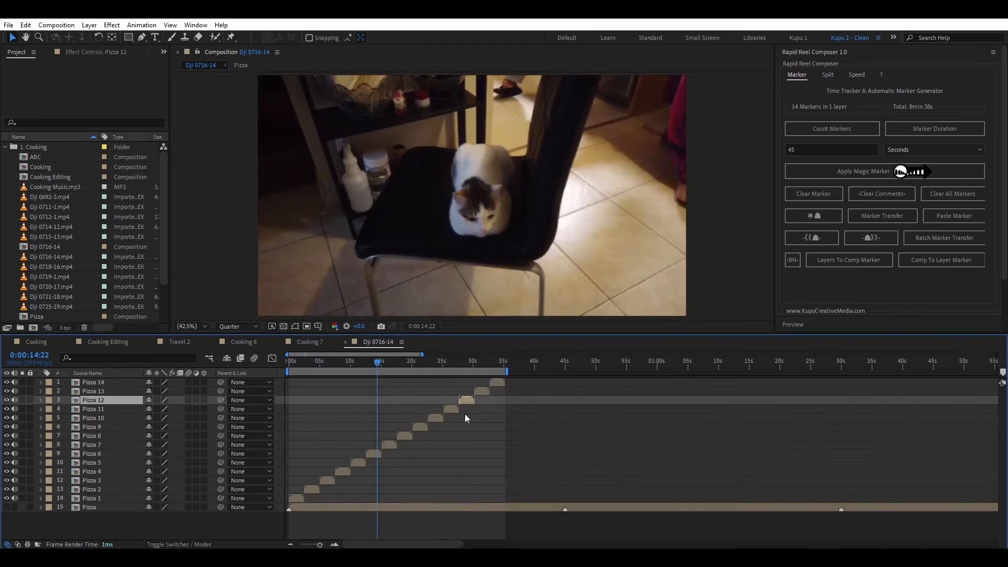
- Create a composition named Facebook with the facebook Reel 1080x1920 1:30min preset and a duration of 50 seconds
left_click(33, 327)
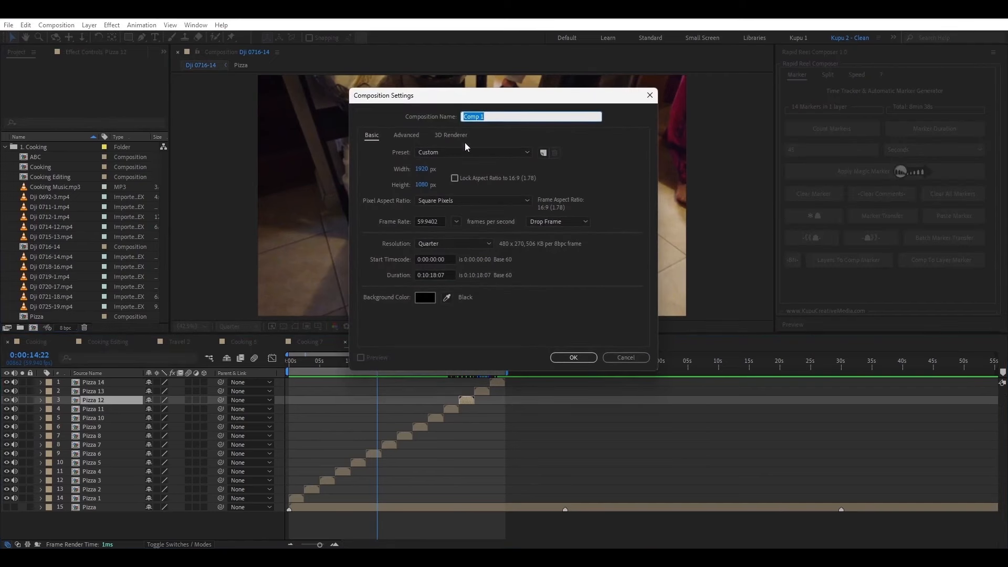
left_click(440, 156)
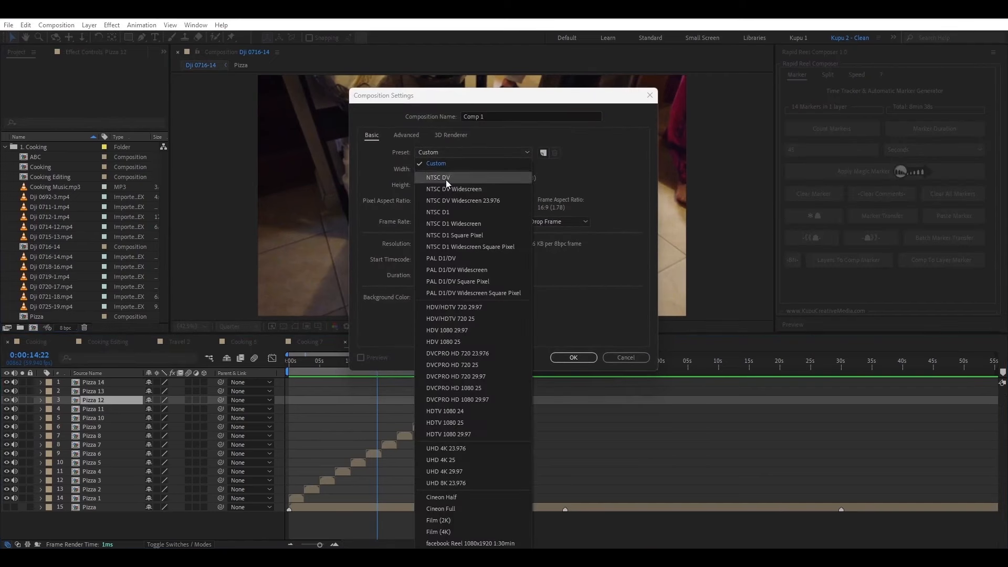
left_click(453, 543)
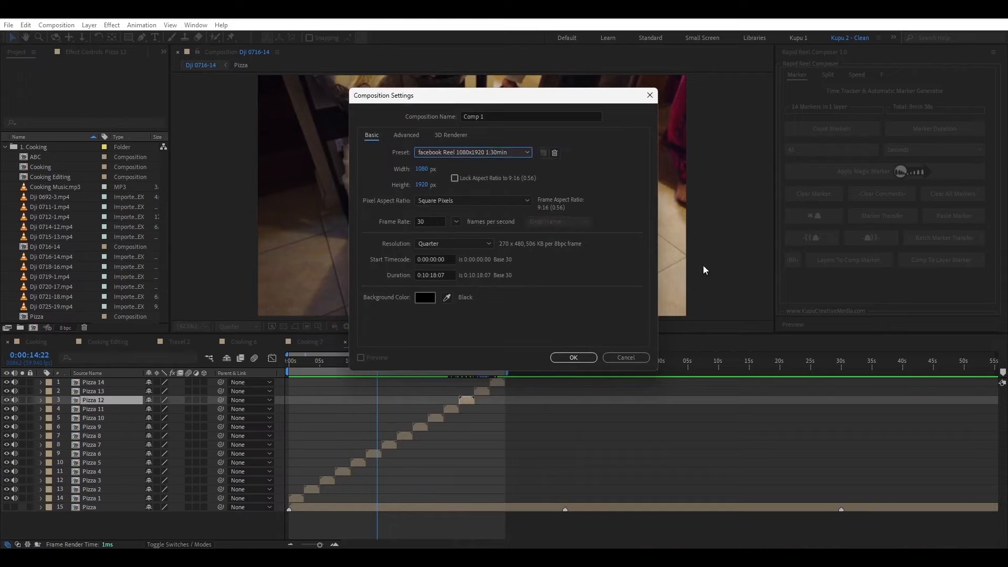
left_click(426, 275)
type("00:")
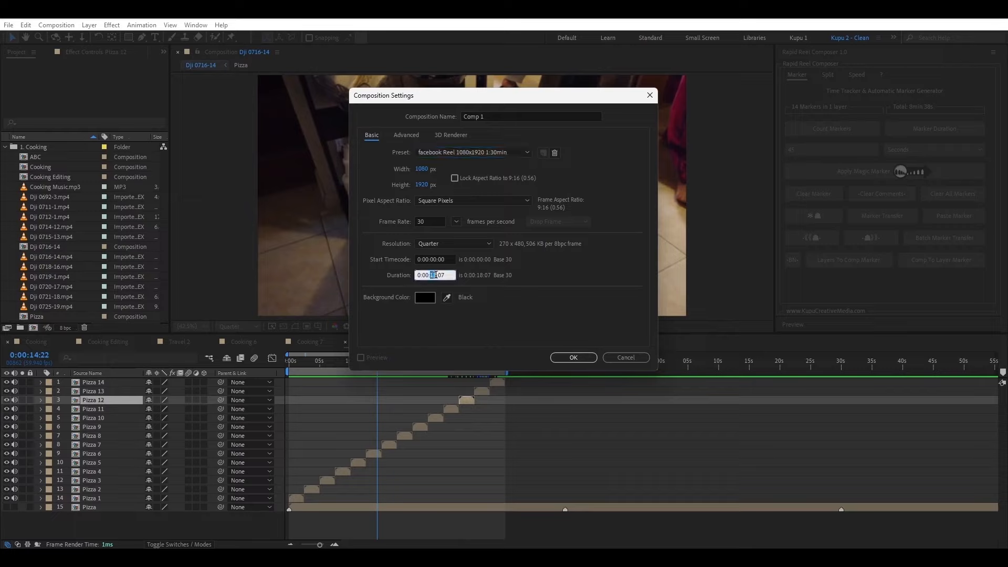
type("50")
left_click(489, 117)
type("Fa")
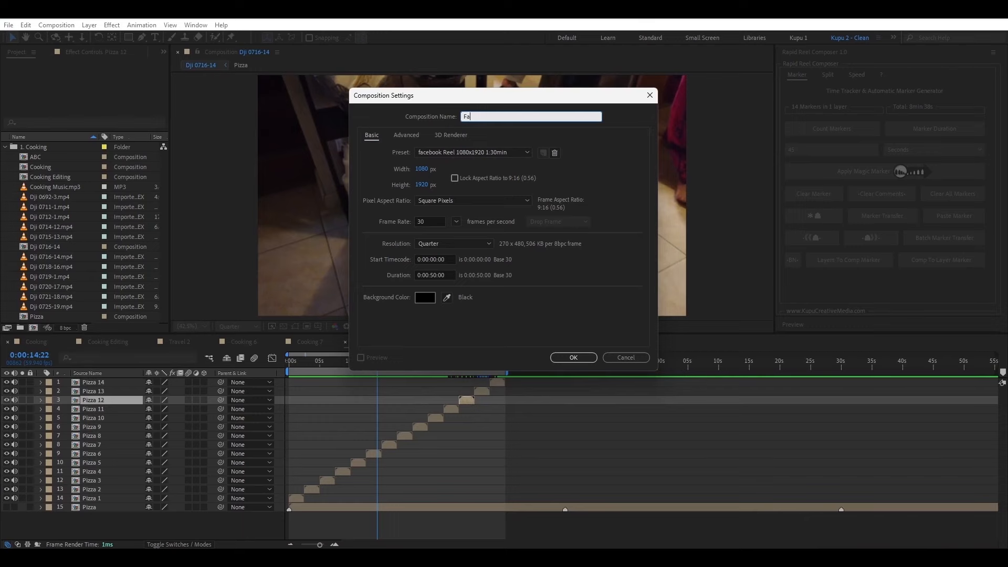
type("cebook")
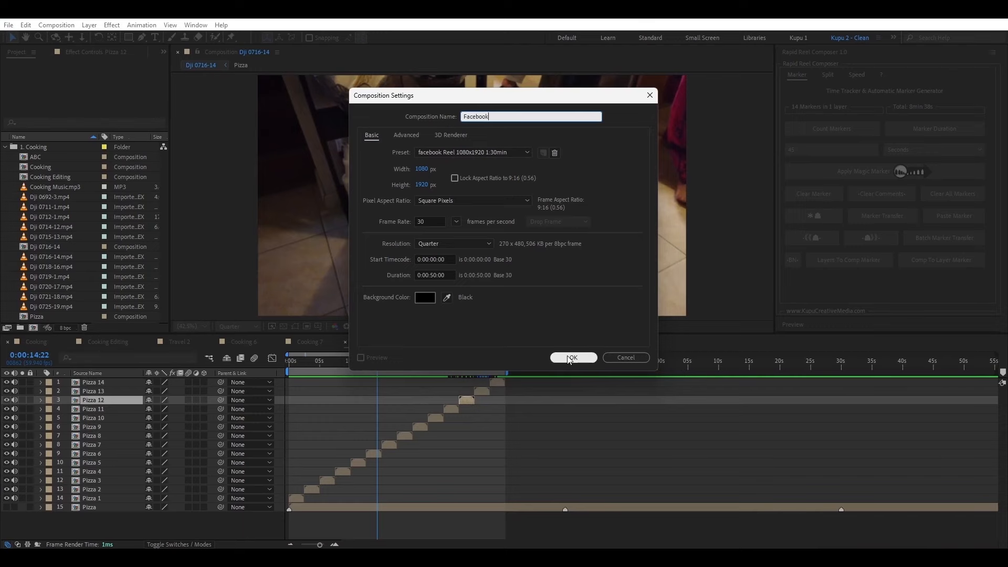
left_click(573, 357)
- Change the Dji 0716-14 composition settings to the facebook Reel 1080x1920 1:30min preset
left_click(377, 344)
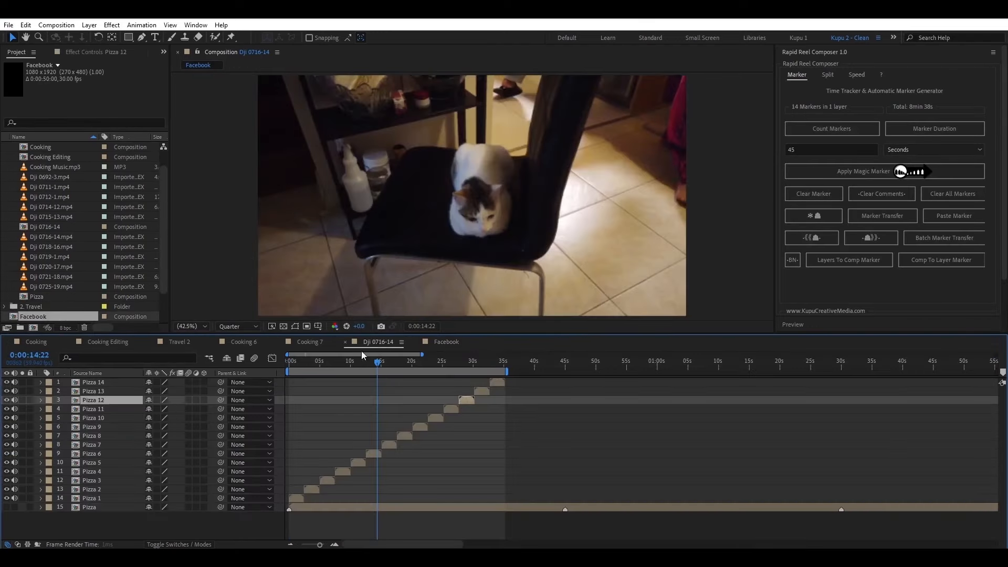
left_click(93, 499)
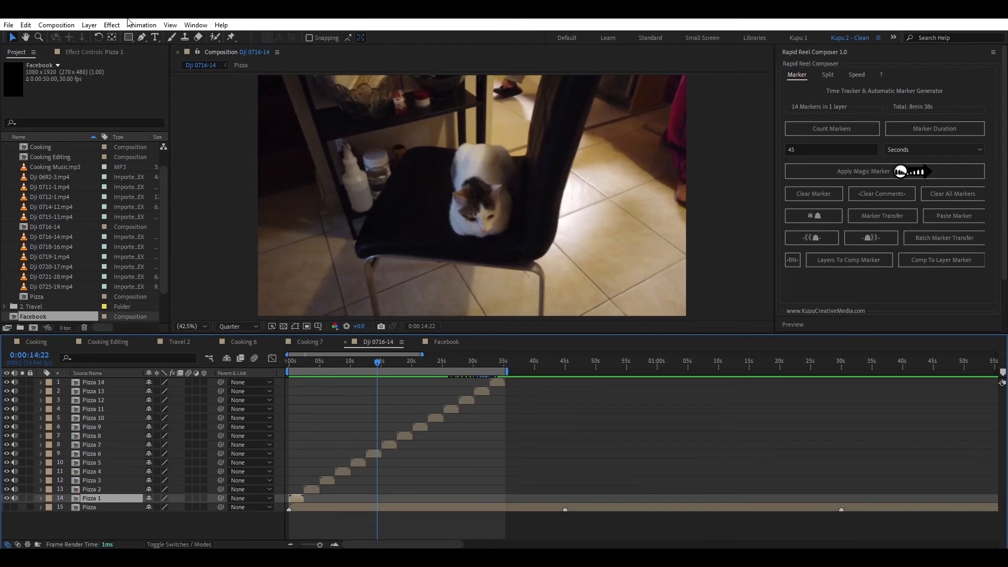
left_click(60, 26)
left_click(84, 53)
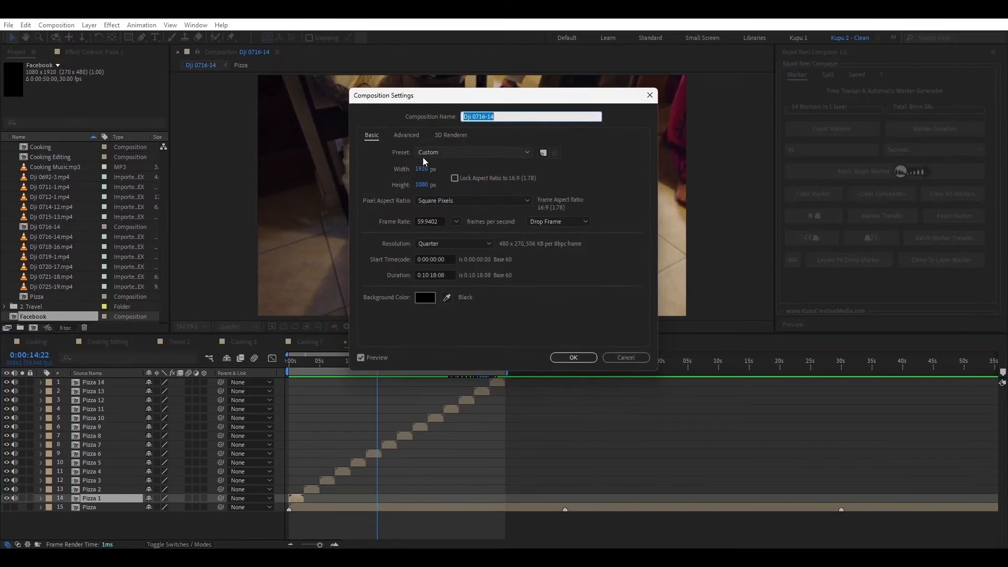
left_click(457, 154)
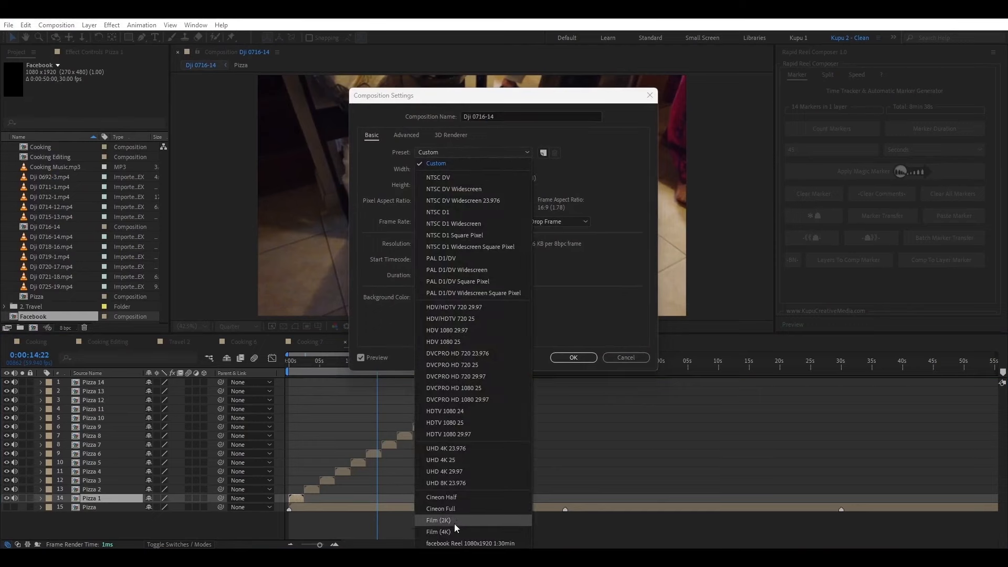
left_click(449, 544)
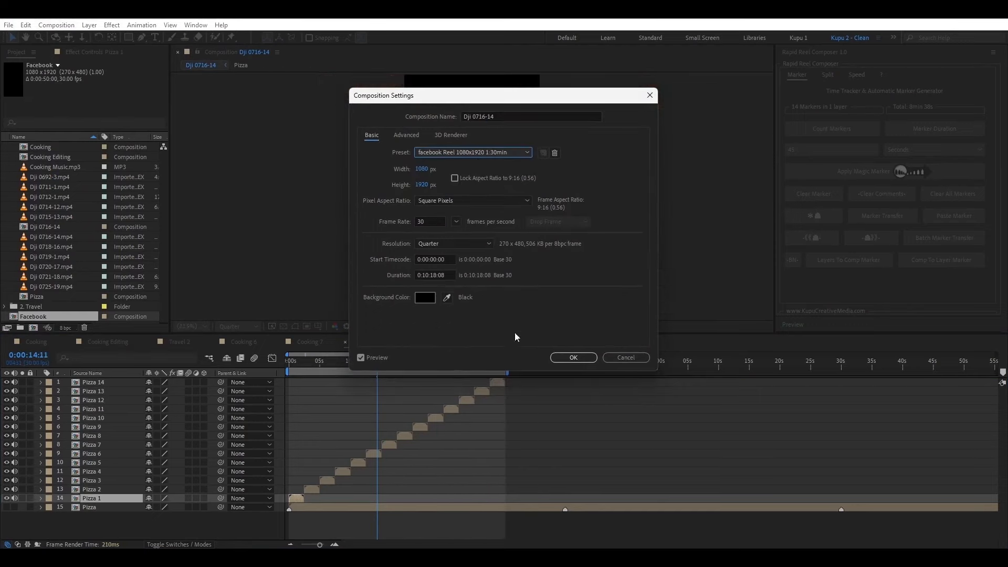
left_click(563, 359)
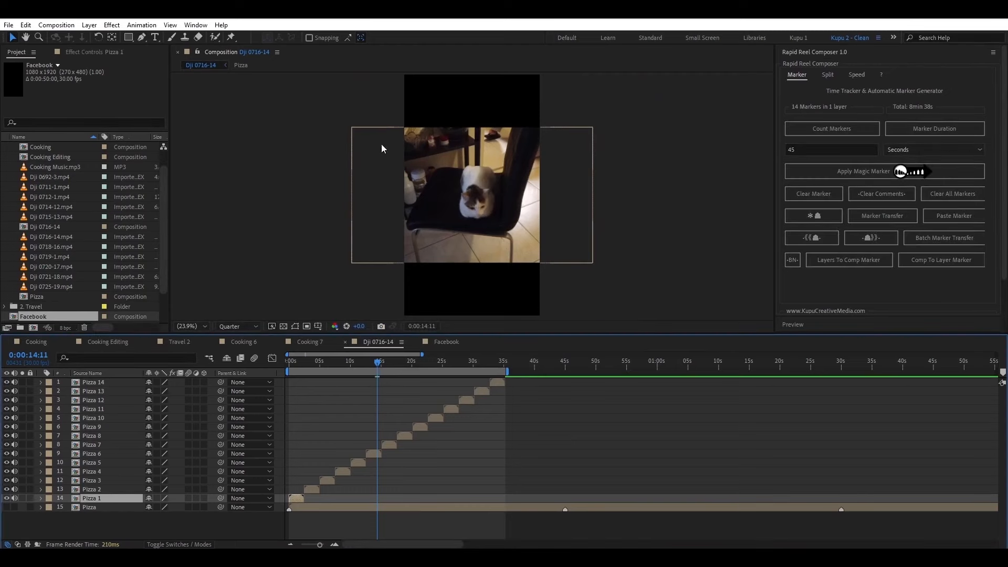
- Add a null object to the Dji 0716-14 composition and place it above all the pizza layers
left_click_drag(311, 363, 289, 363)
right_click(131, 385)
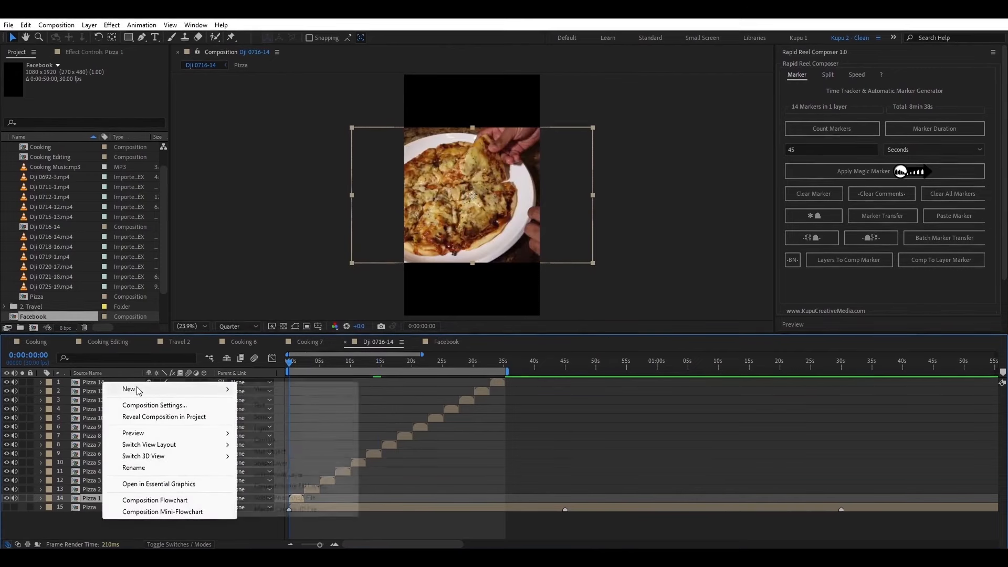
mouse_move(135, 389)
left_click(310, 451)
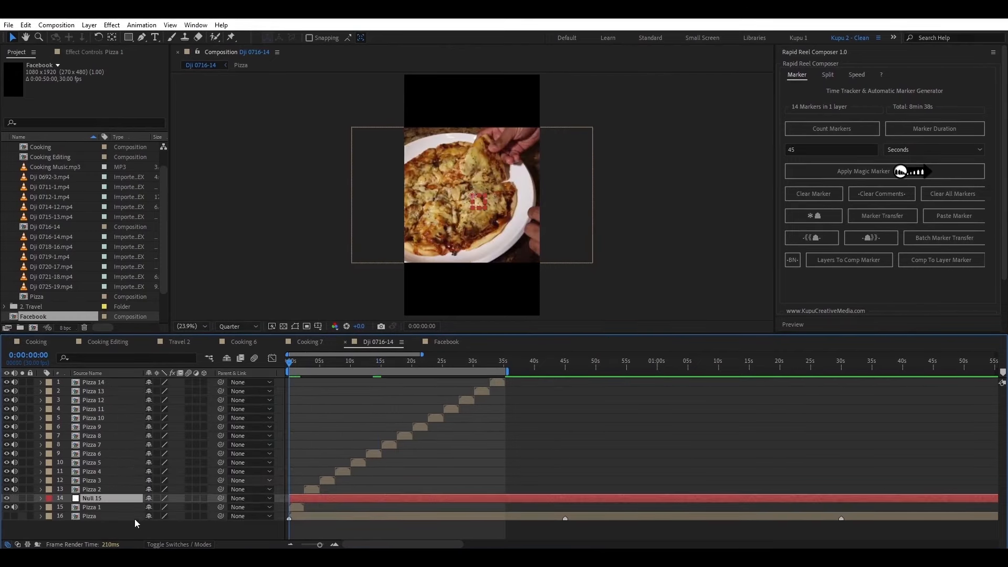
left_click(93, 497)
- Parent the Pizza 1 to Pizza 14 layers to the null object
left_click(96, 516)
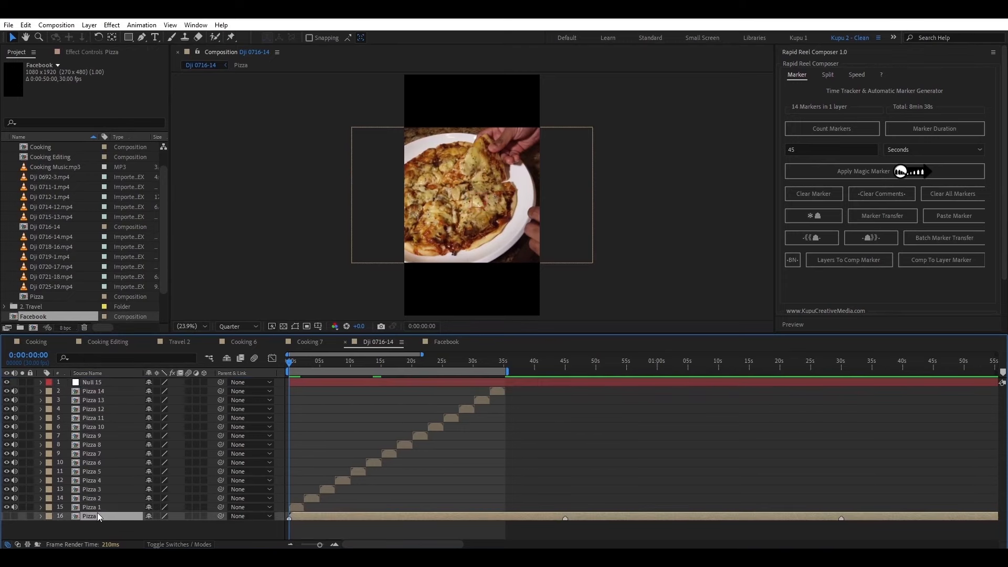
left_click(96, 509)
left_click(102, 391, "shift")
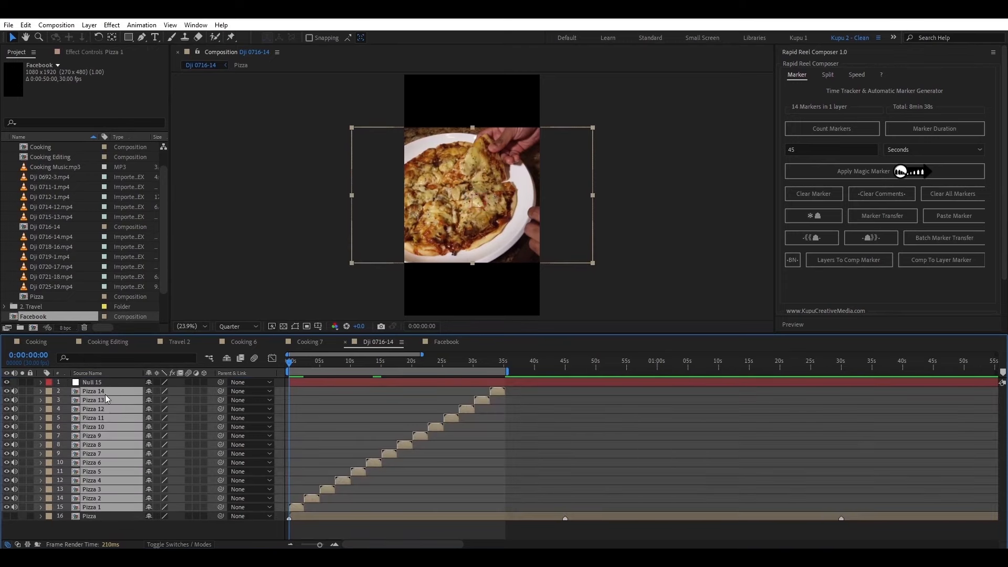
left_click_drag(187, 398, 103, 383)
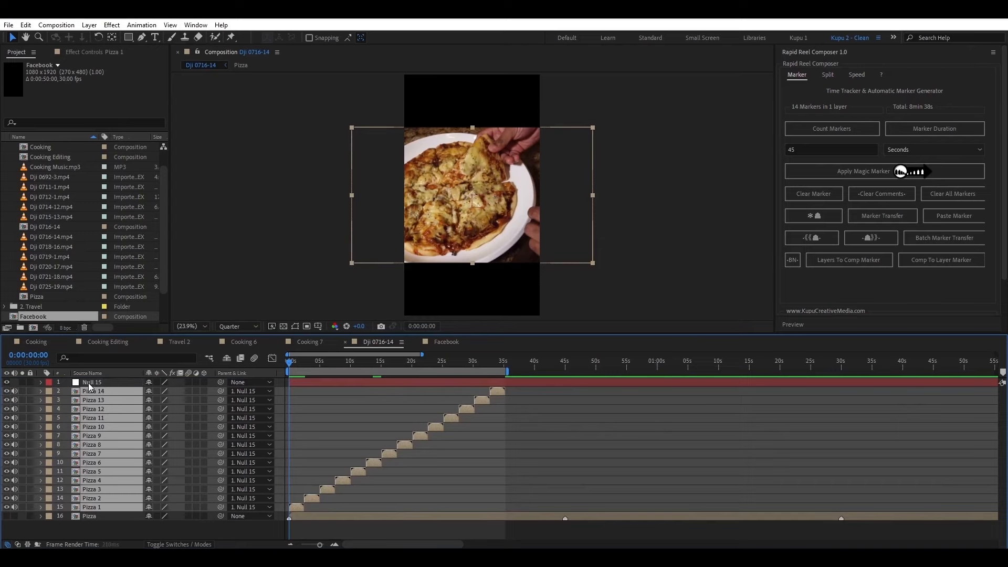
- Scale the null object to 180% so the parented clips fill the vertical frame
left_click(103, 383)
key("s")
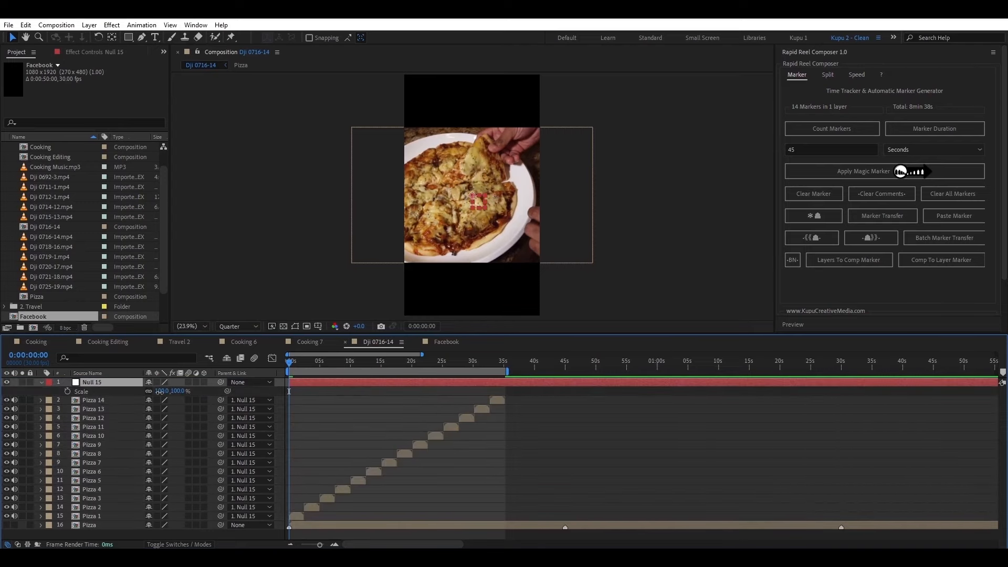
left_click_drag(161, 391, 202, 393)
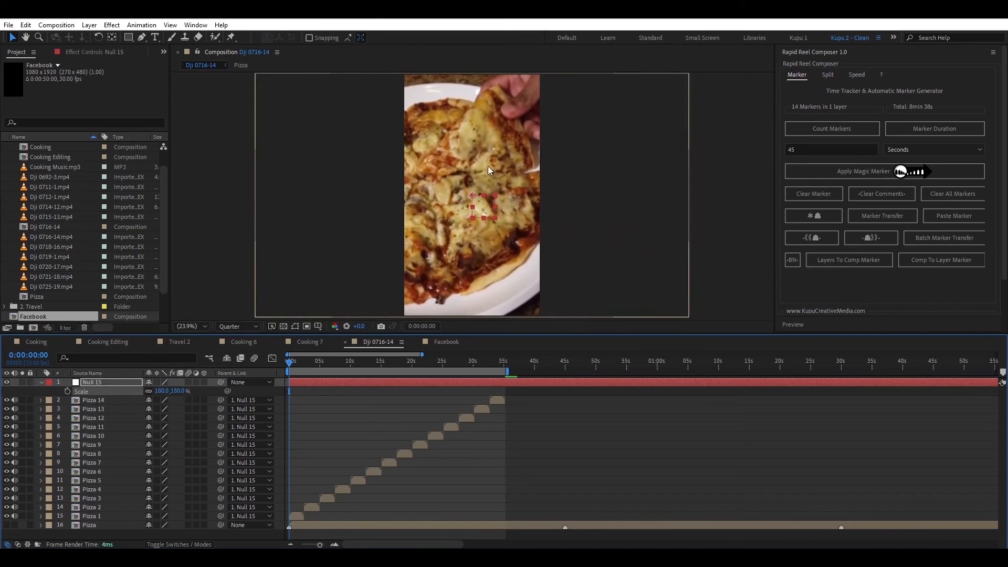
- Shift the Pizza 1 clip slightly to the right within the vertical frame at about 1 second
left_click(487, 455)
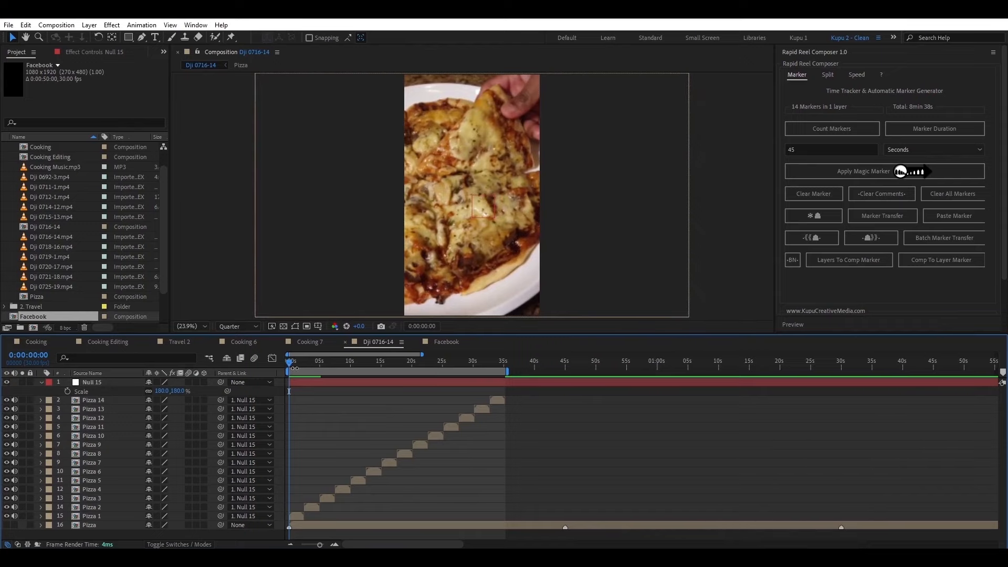
left_click_drag(292, 364, 301, 362)
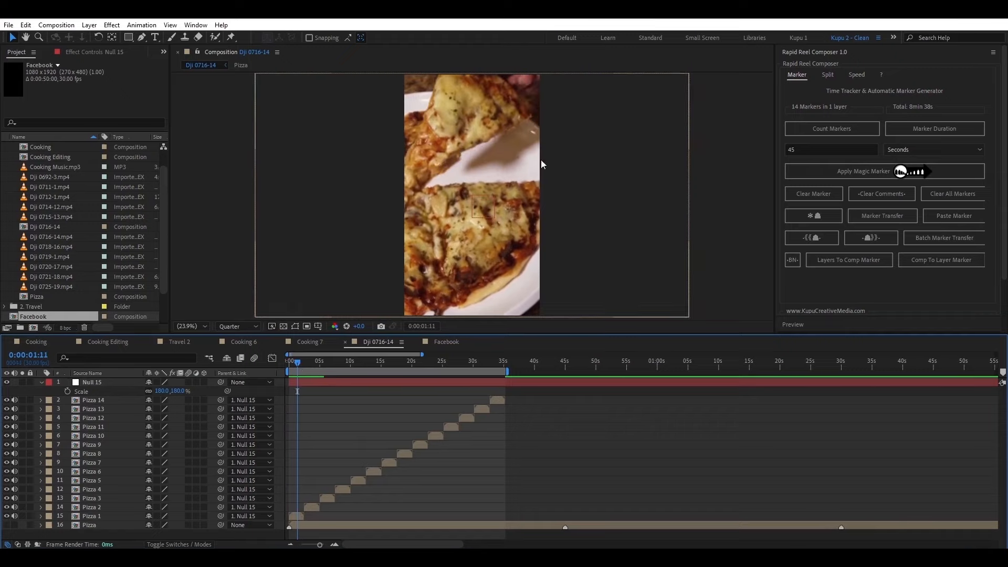
left_click(452, 145)
left_click_drag(455, 146, 469, 140)
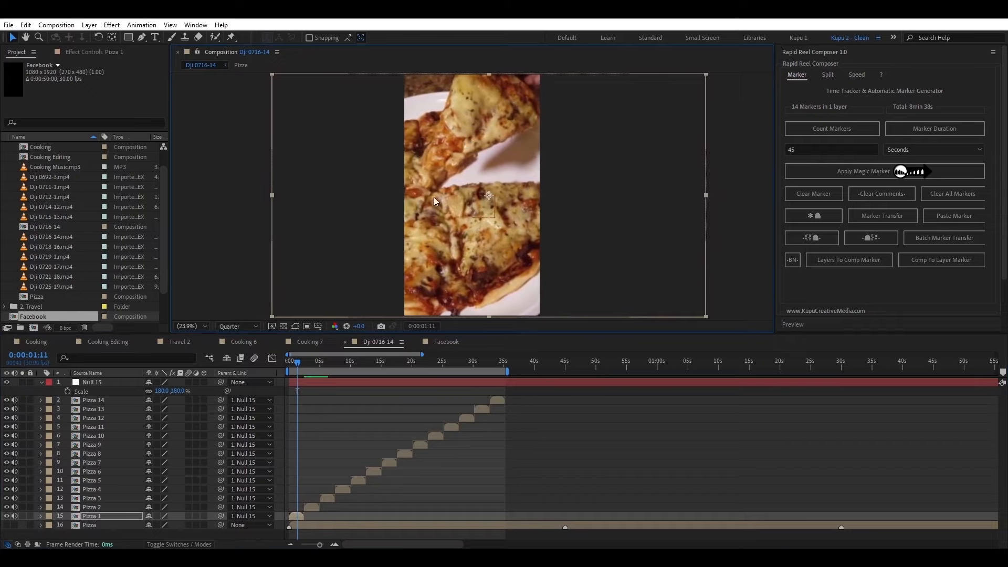
- Check the framing of Pizza 2 and shift the Pizza 3 clip to the right to center the pizza
left_click(309, 361)
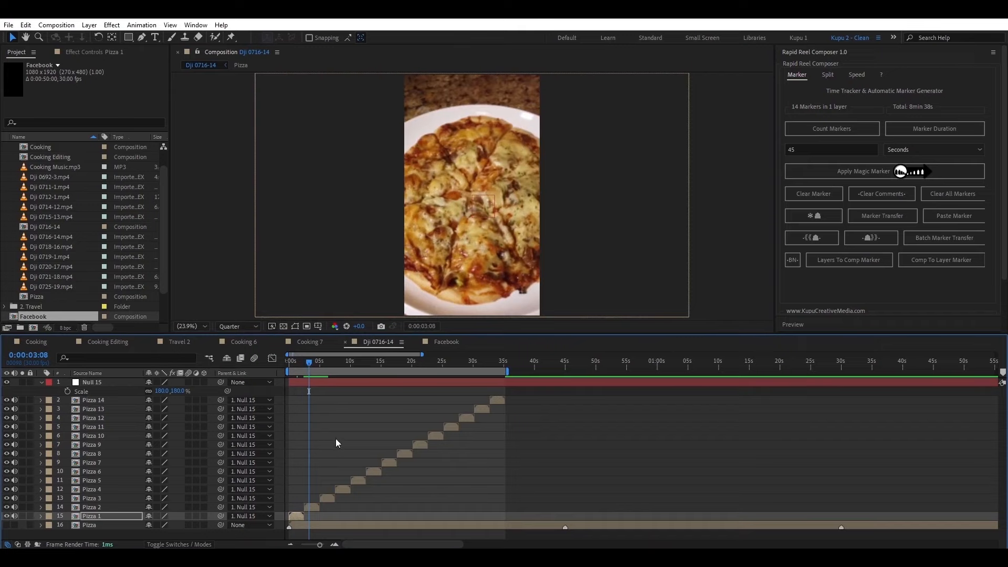
mouse_move(320, 358)
left_mouse_down()
mouse_move(289, 361)
mouse_move(326, 364)
left_mouse_up()
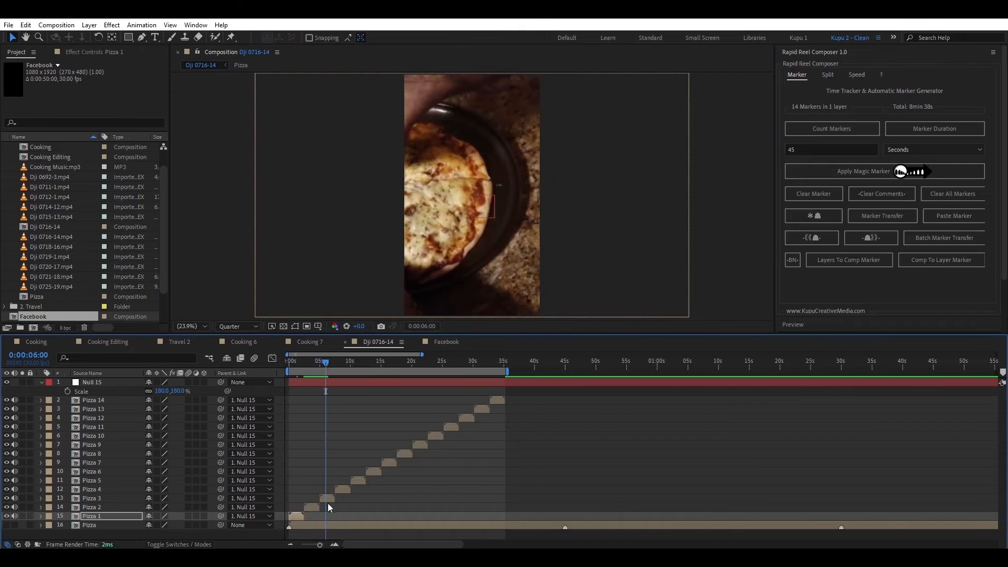
left_click_drag(439, 196, 501, 193)
left_click(353, 392)
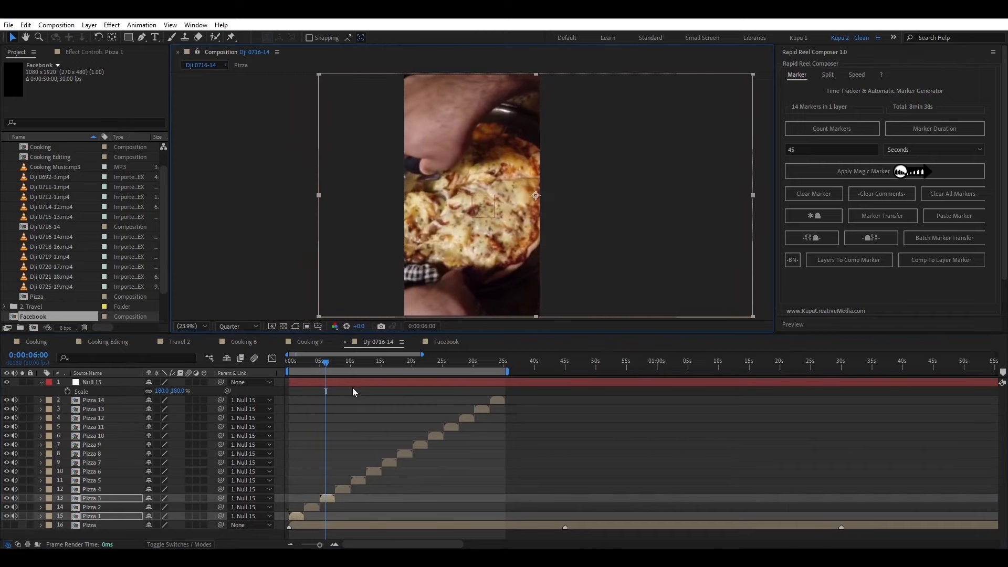
- Reframe the clips by shifting Pizza 4 to the left and Pizza 5 to the right within the vertical frame
left_click(343, 362)
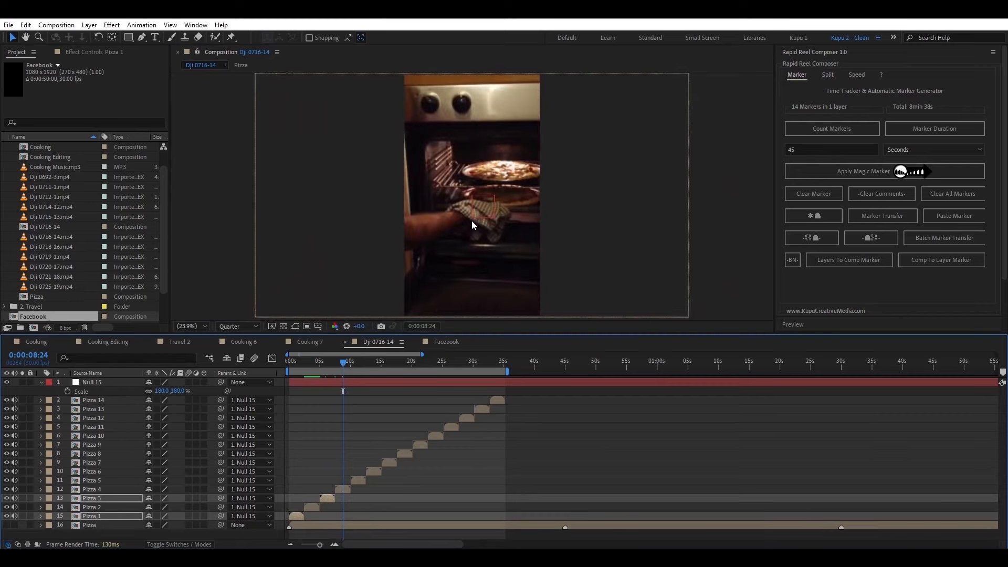
left_click_drag(461, 243, 424, 242)
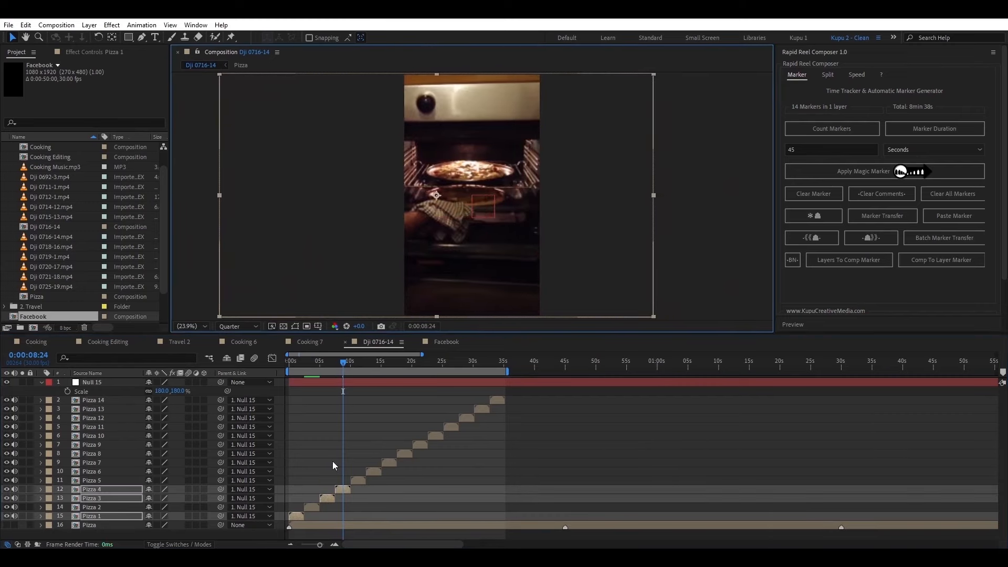
left_click(355, 363)
left_click(469, 228)
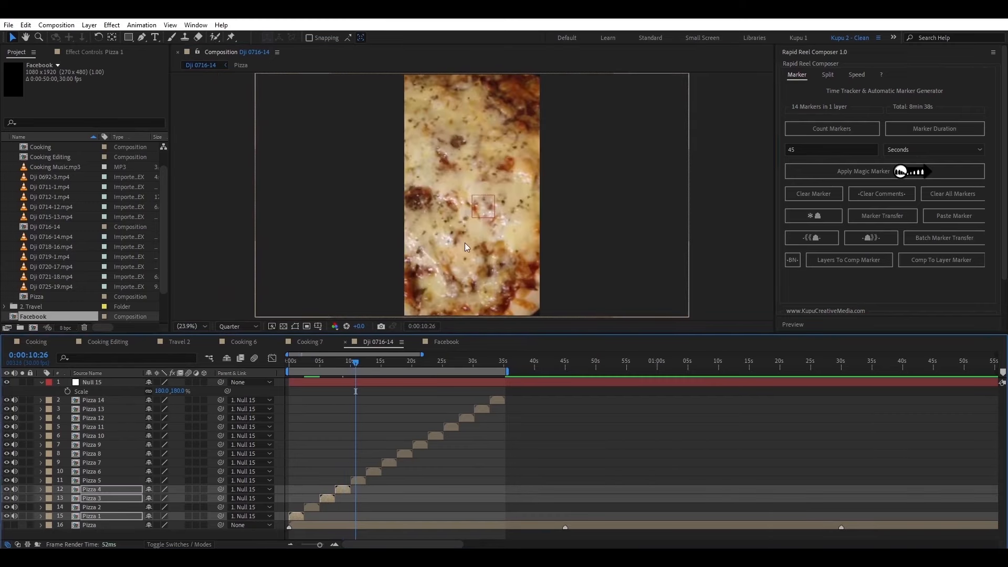
left_click_drag(453, 249, 507, 248)
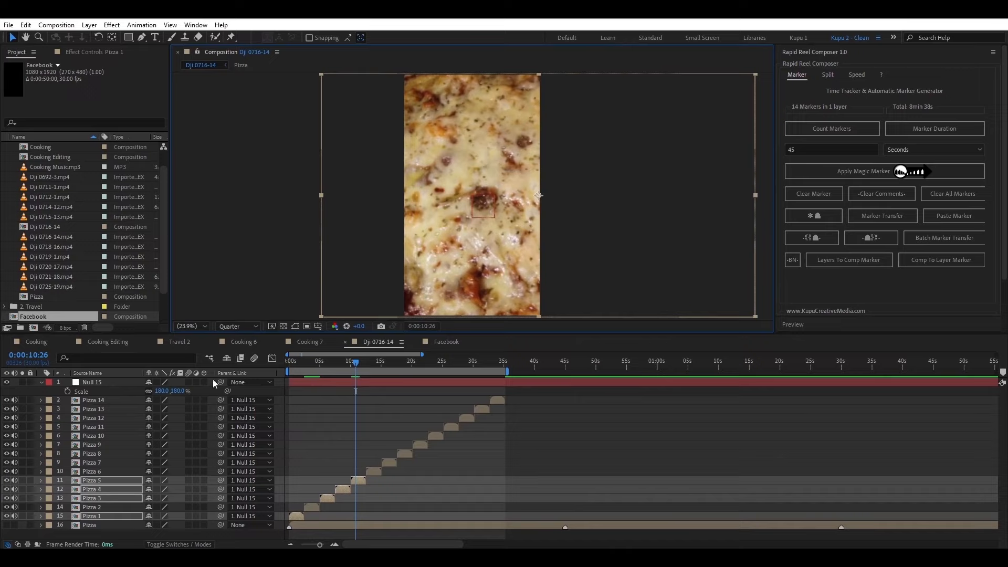
- View the Travel 2 and Facebook compositions and switch to the Cooking Editing composition
left_click(175, 341)
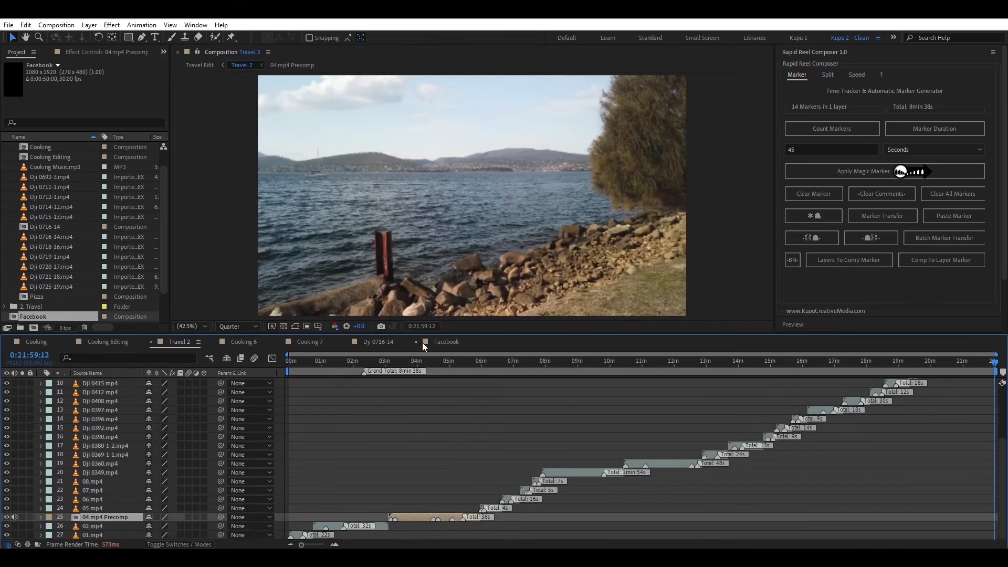
left_click(443, 342)
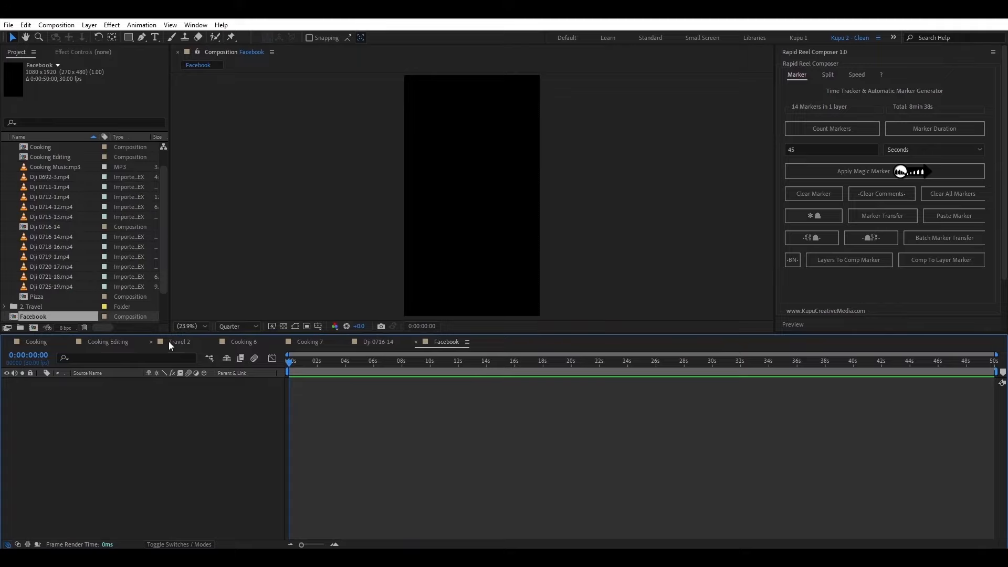
left_click(111, 343)
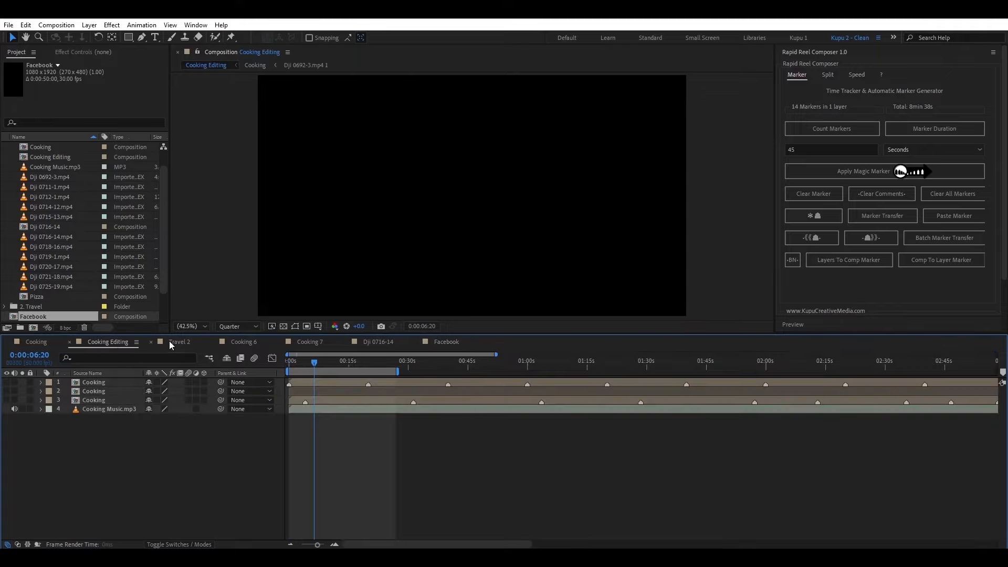
- Delete all layers from the Dji 0716-14 composition
left_click(376, 343)
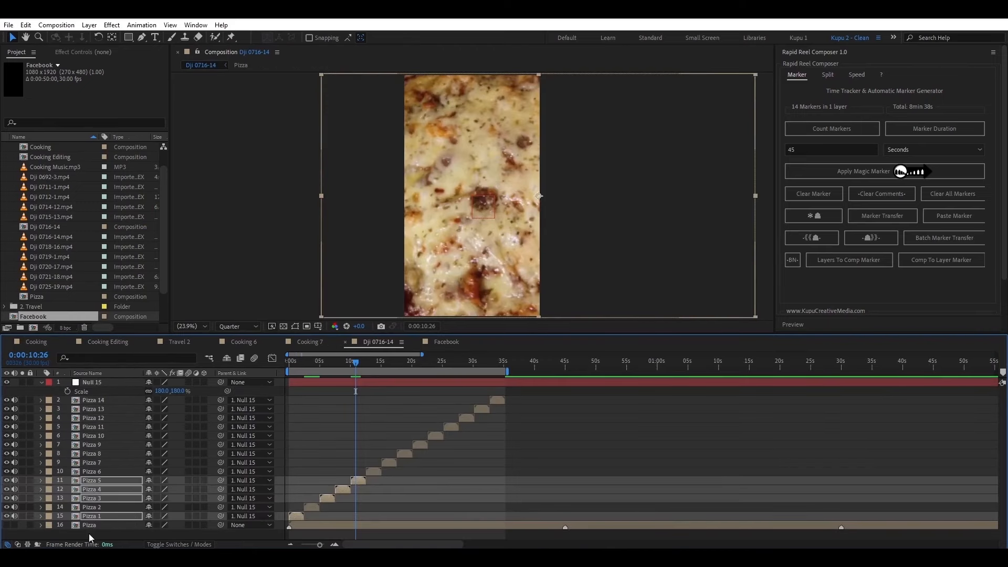
left_click_drag(90, 534, 129, 382)
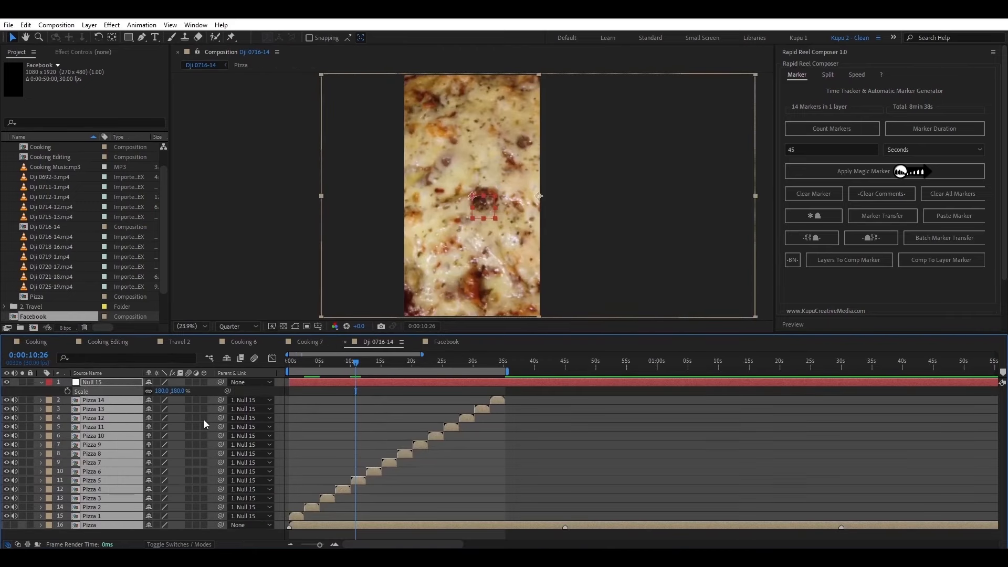
key("Delete")
- Add a 1080x1920 solid to the empty composition and place layer markers on it at about 2 and 8 seconds
right_click(93, 464)
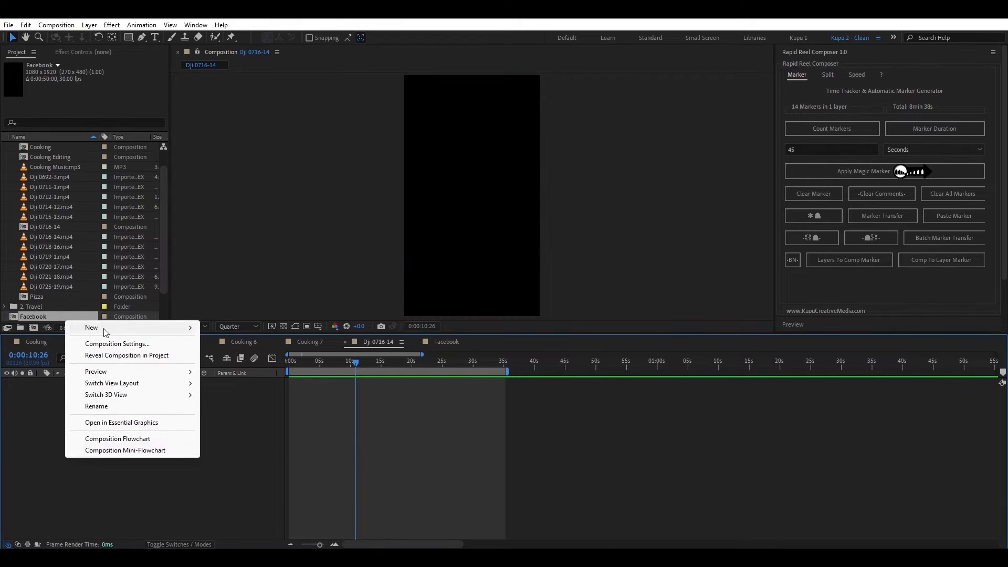
mouse_move(105, 332)
left_click(239, 355)
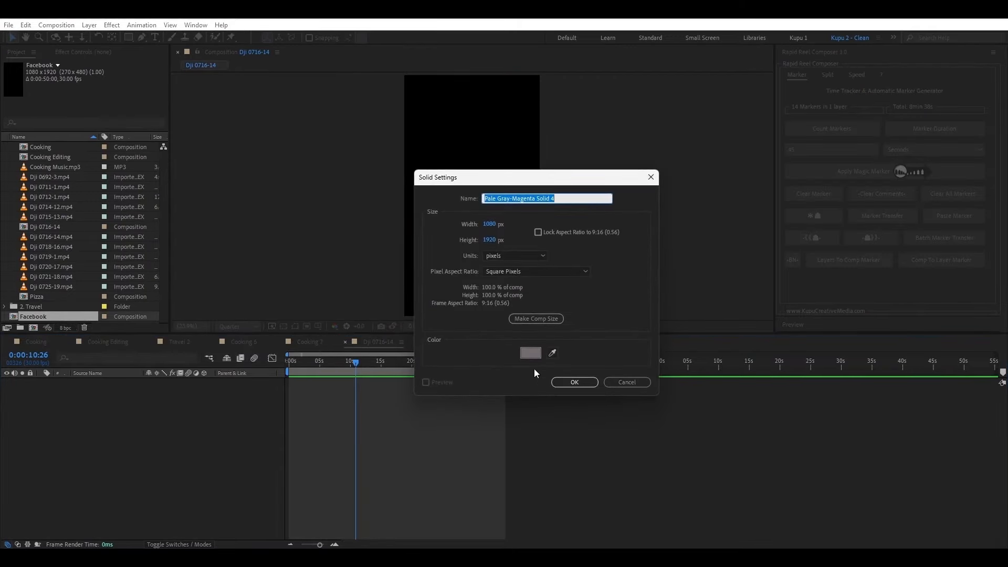
left_click(573, 382)
left_click_drag(307, 363, 303, 362)
key("KP_Multiply")
left_click(337, 363)
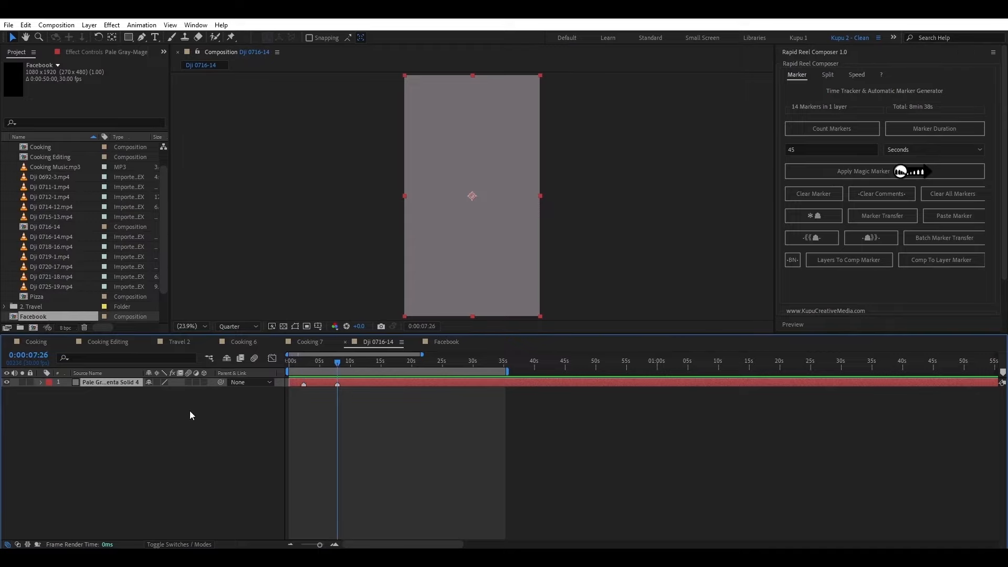
- Duplicate the solid twice and shift the marker pairs on the upper two copies to different, non-overlapping times
key("ctrl+d")
key("ctrl+d")
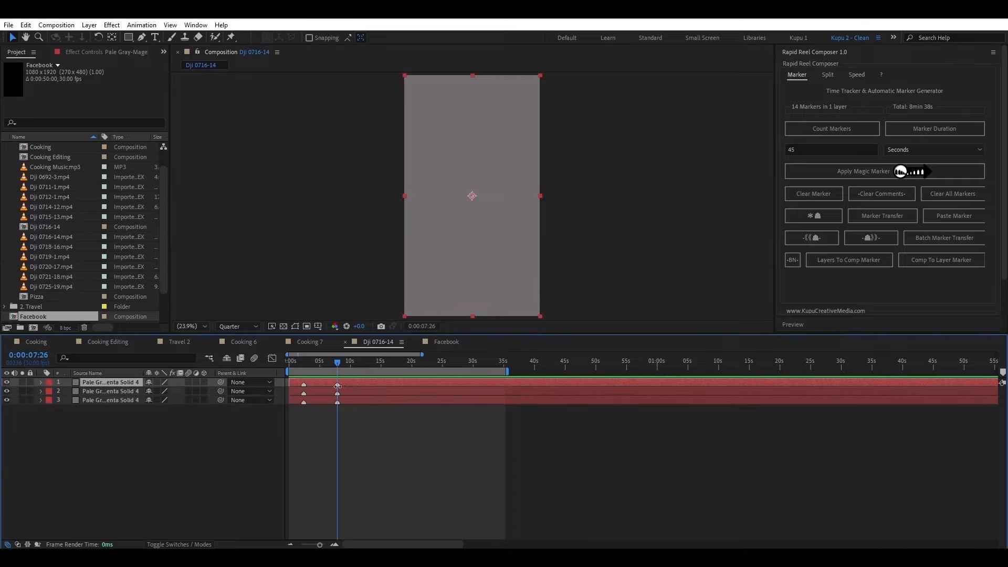
left_click_drag(337, 385, 407, 386)
left_click_drag(303, 385, 501, 393)
- Count the markers across the three solids and generate their Marker Duration totals, placing the grand total at 0:00:54:28
left_click_drag(111, 433, 113, 382)
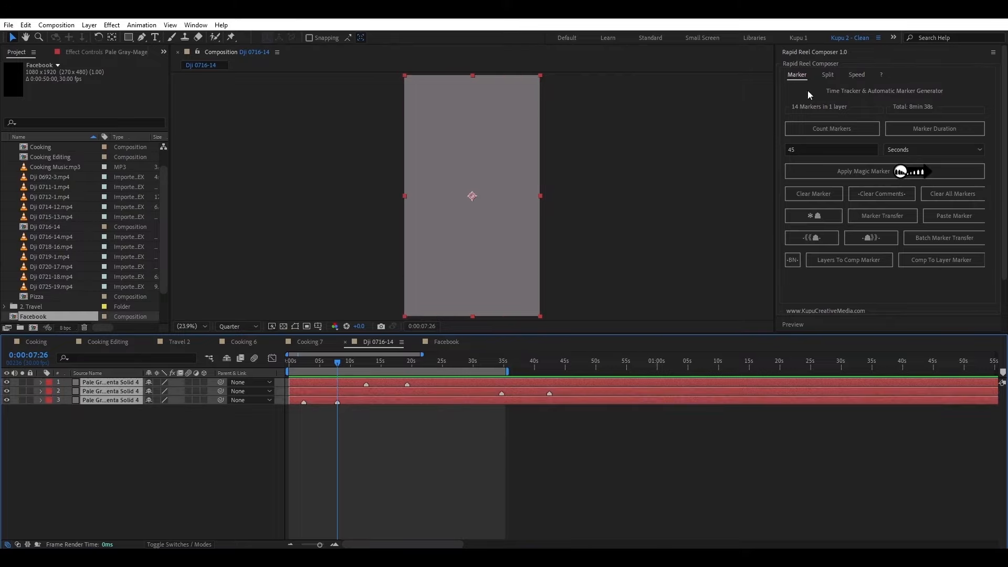
left_click(837, 128)
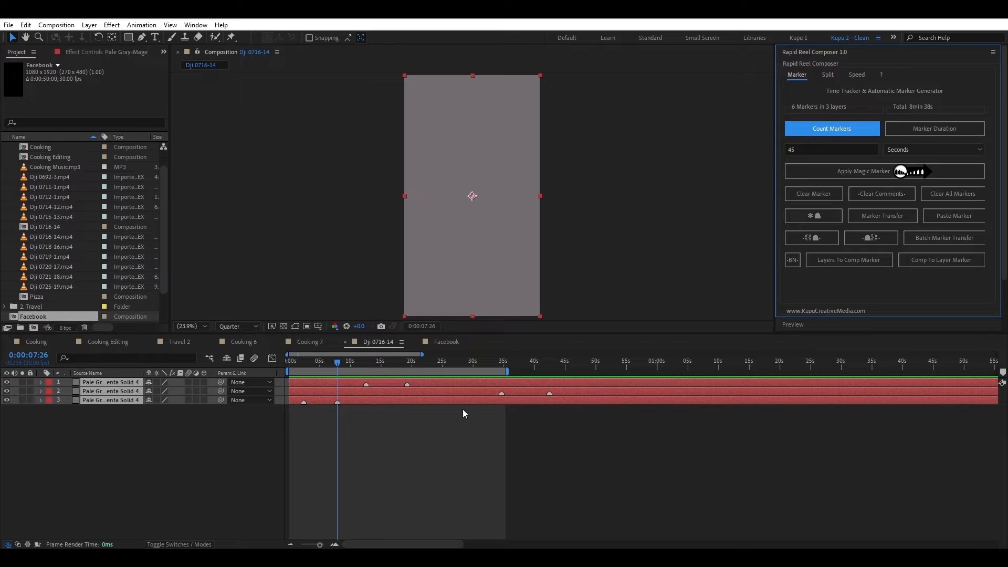
left_click(549, 394, "ctrl")
left_click(924, 128)
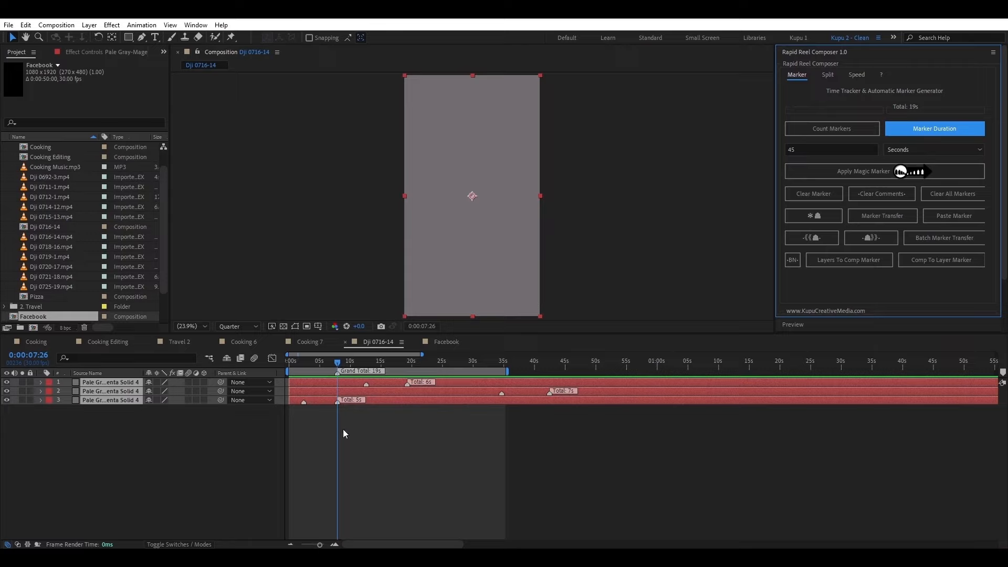
left_click_drag(338, 362, 626, 361)
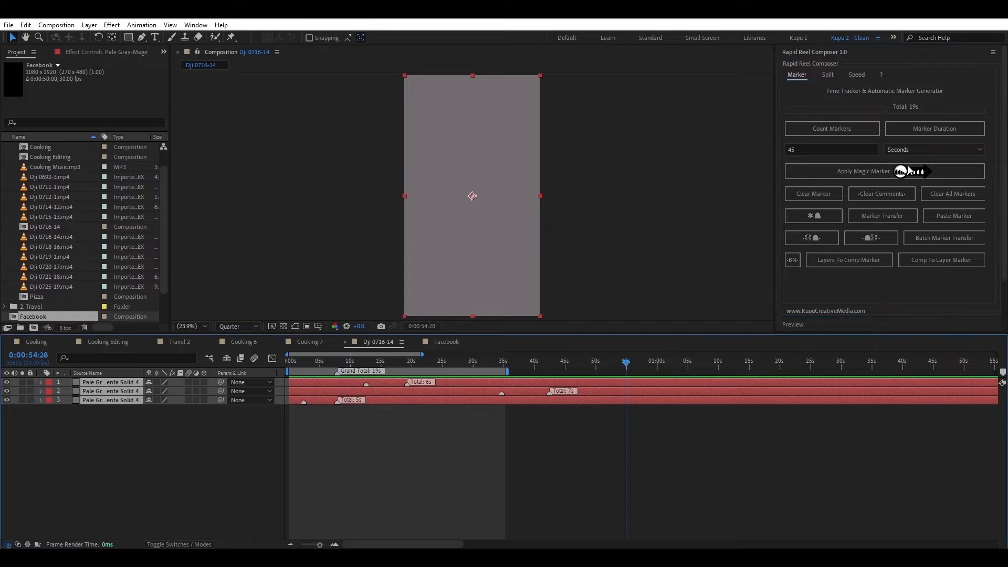
left_click(930, 128)
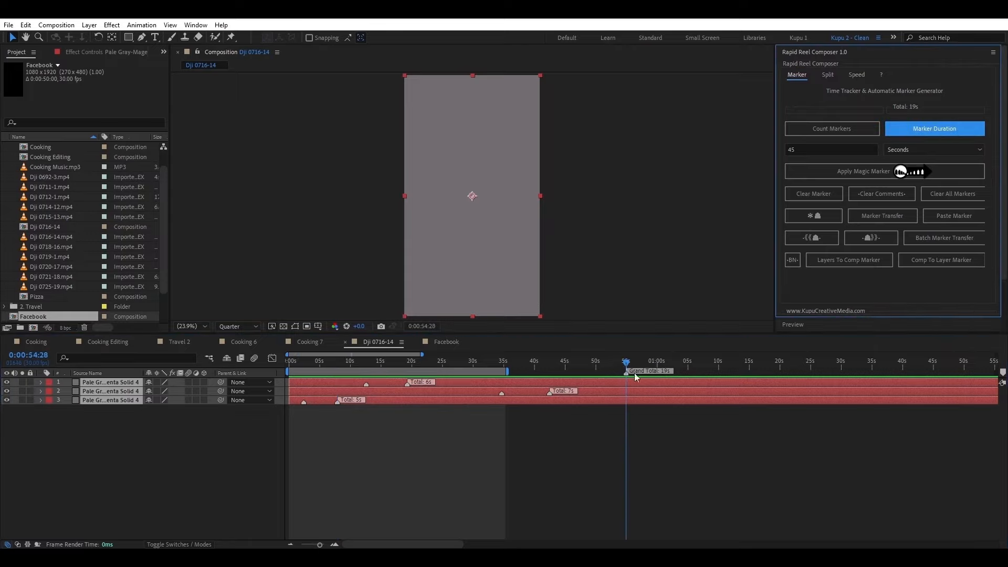
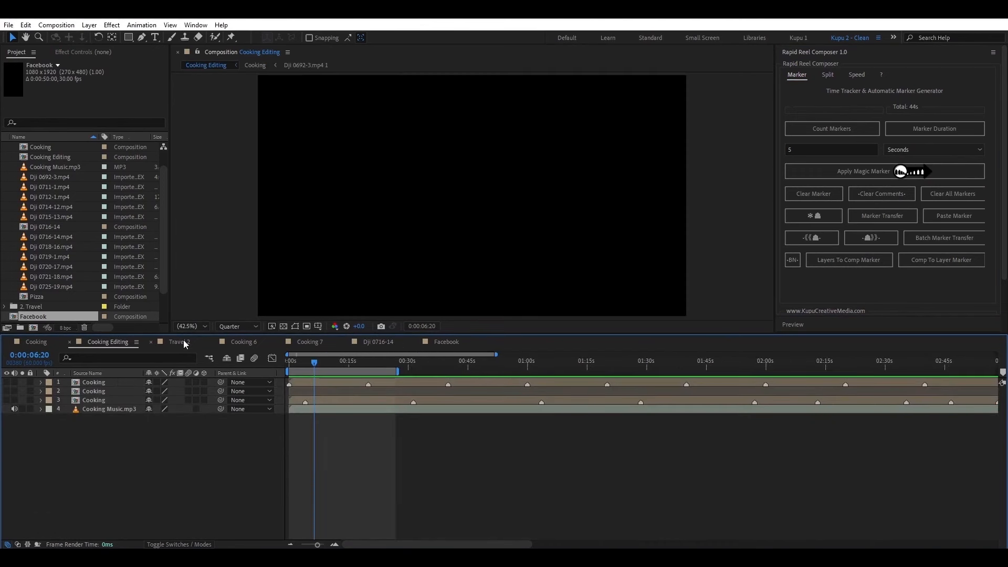
- Bring up the Travel 2 composition and close the Cooking 6, Cooking 7, Dji 0716-14 and Facebook timelines
left_click(213, 341)
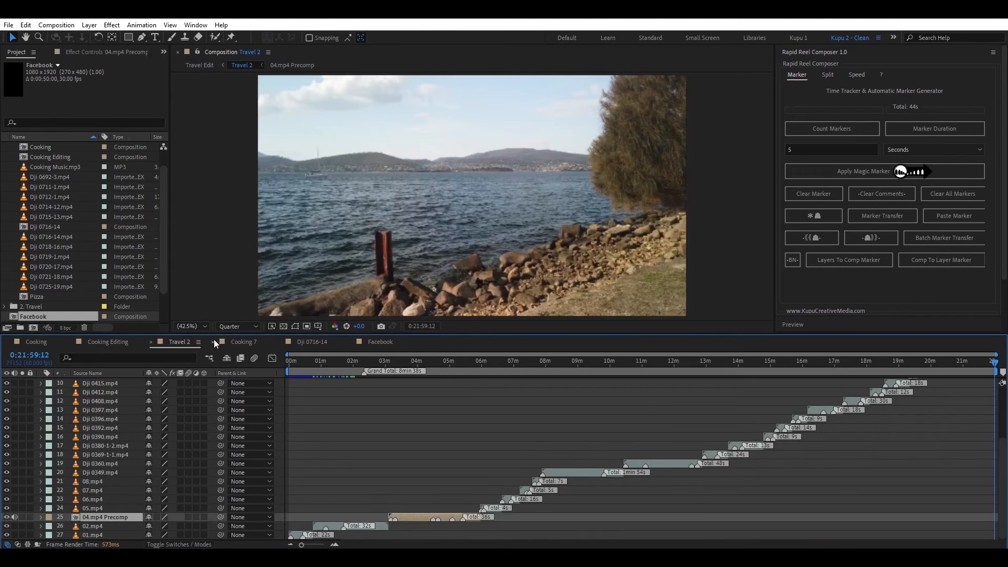
left_click(213, 341)
left_click(213, 341)
left_click(380, 457)
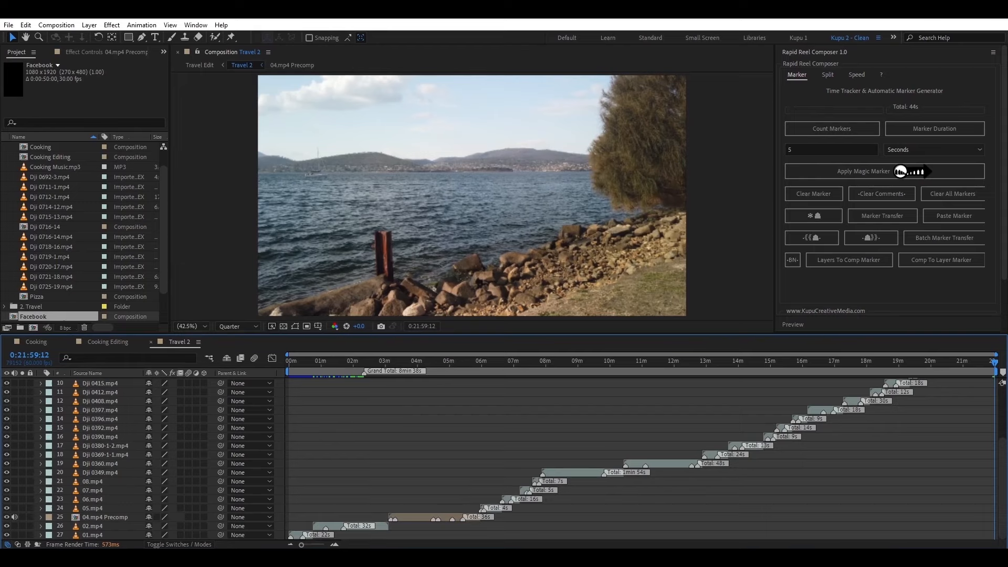
- Examine the Travel 2 timeline's clips, their marker pairs and the combined markers on the null layer
left_click_drag(996, 354, 454, 377)
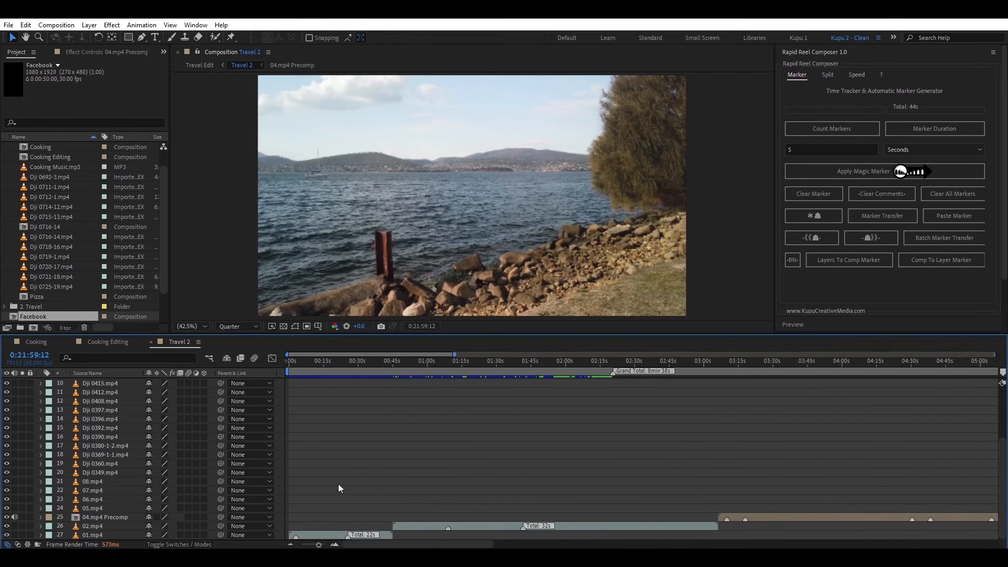
left_click_drag(309, 365, 344, 366)
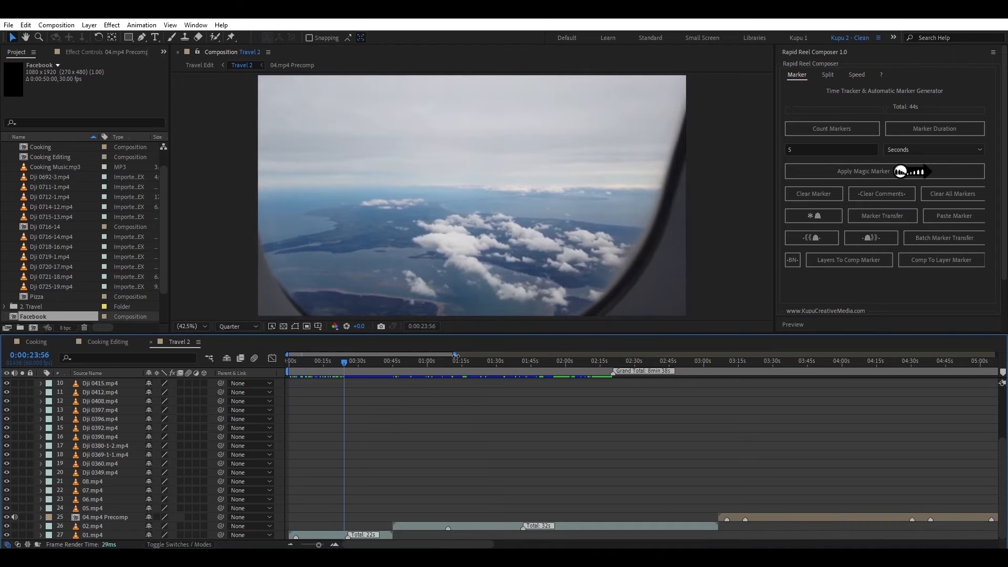
left_click_drag(455, 355, 997, 355)
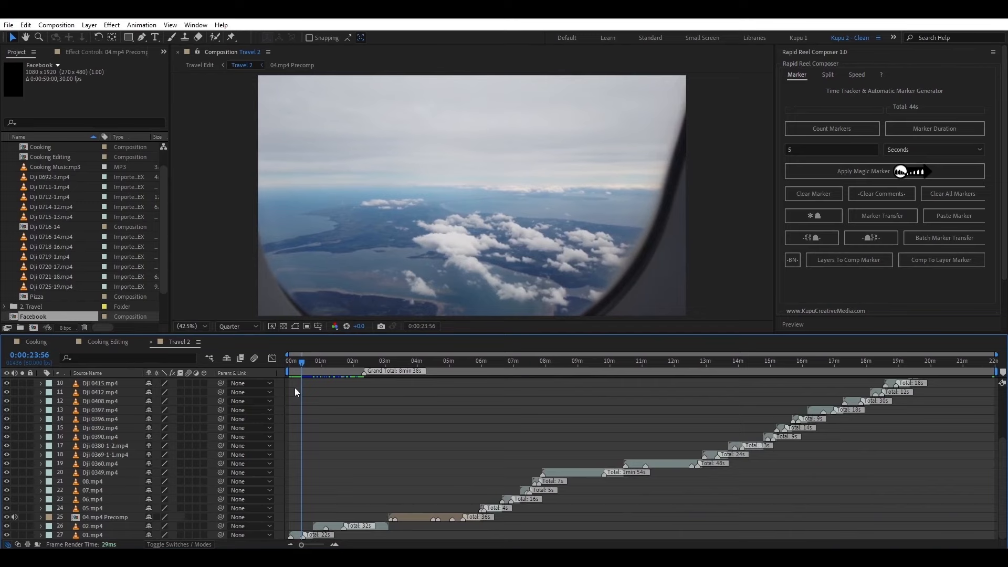
left_click_drag(298, 363, 593, 361)
scroll(160, 496, "up", 5)
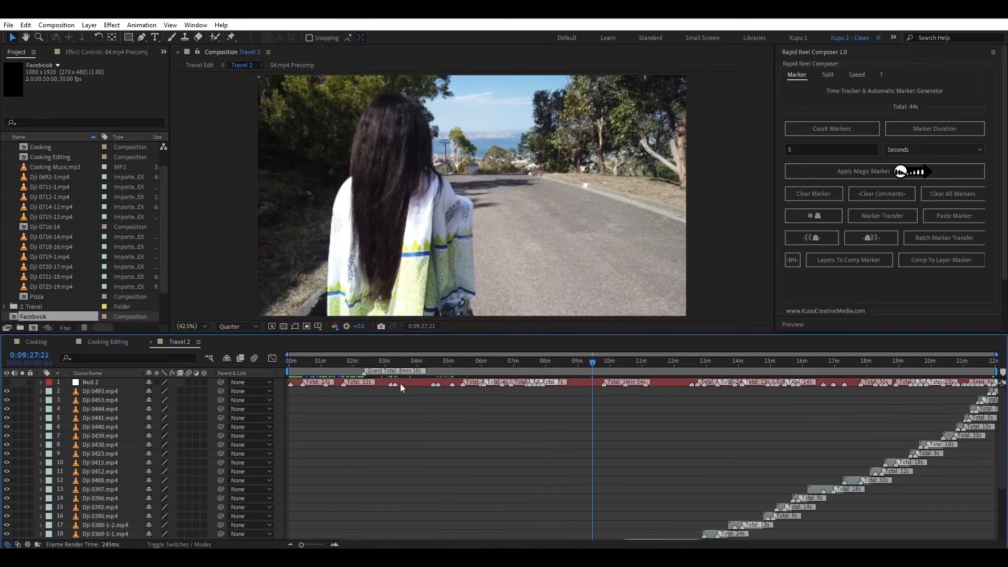
scroll(412, 468, "down", 3)
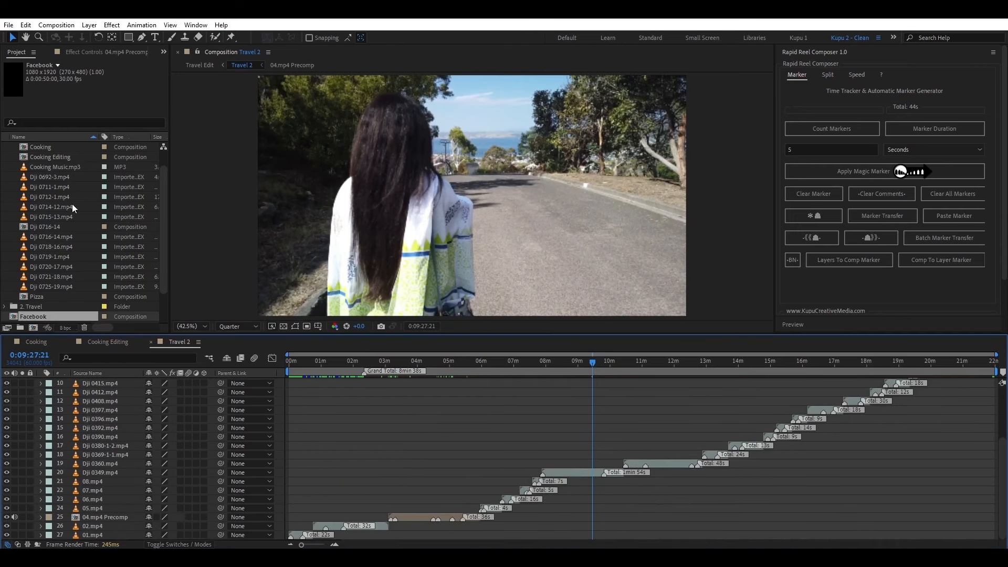
- Open the Travel Edit composition from the 2. Travel folder and clear all markers from its Travel 2 layer
scroll(79, 292, "down", 2)
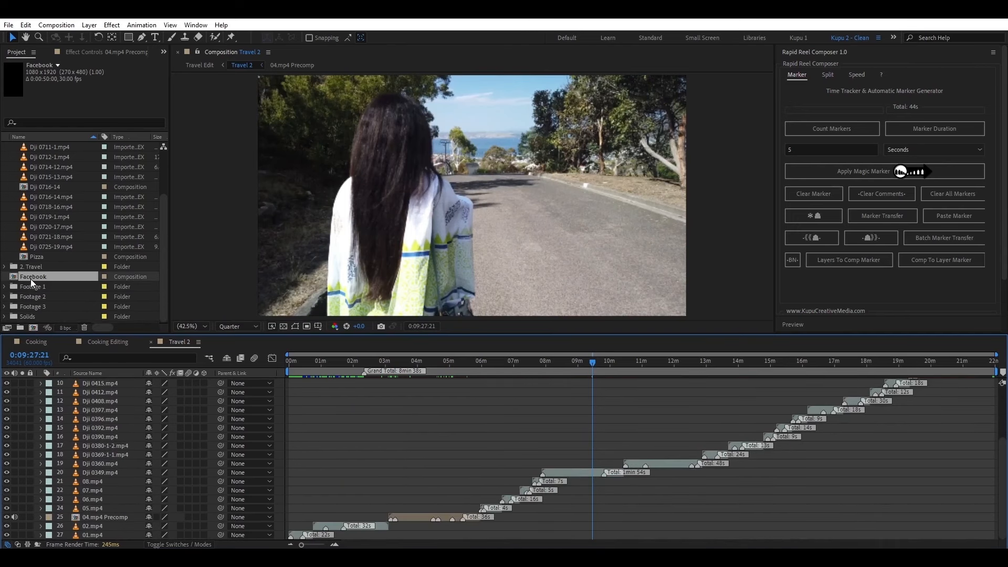
left_click(5, 267)
scroll(36, 292, "down", 4)
scroll(42, 221, "down", 5)
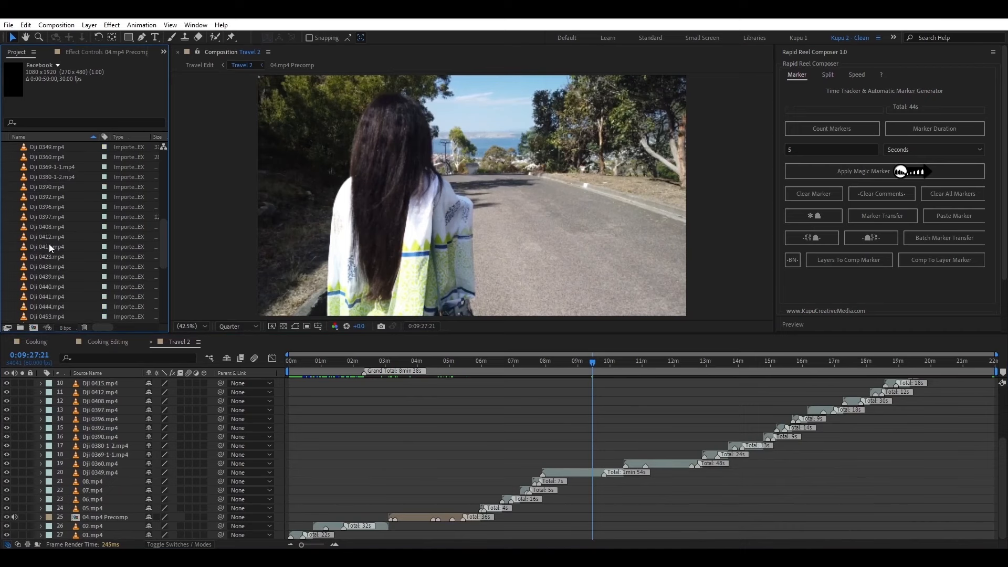
left_click(48, 278)
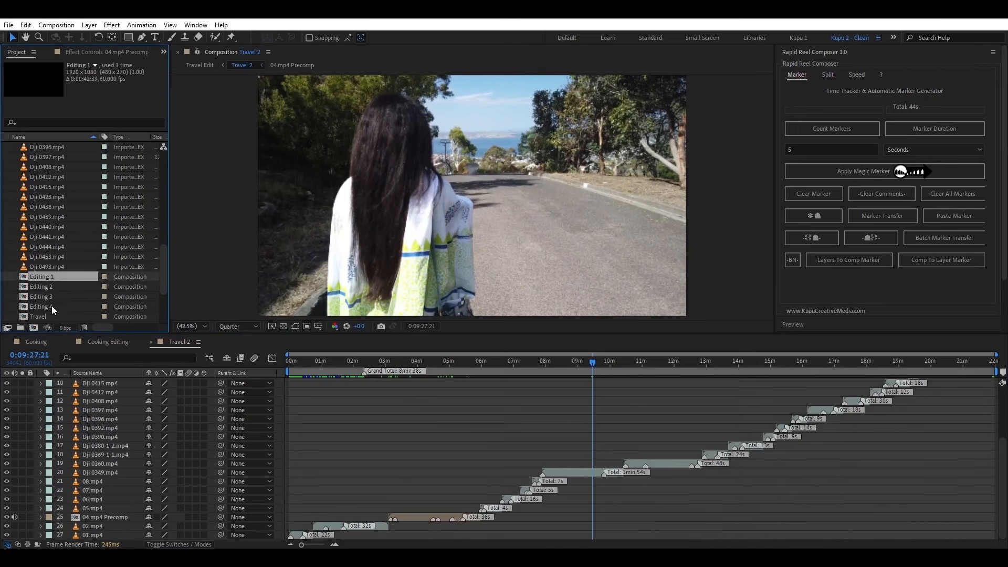
left_click(46, 297)
left_click(71, 309)
scroll(70, 313, "down", 2)
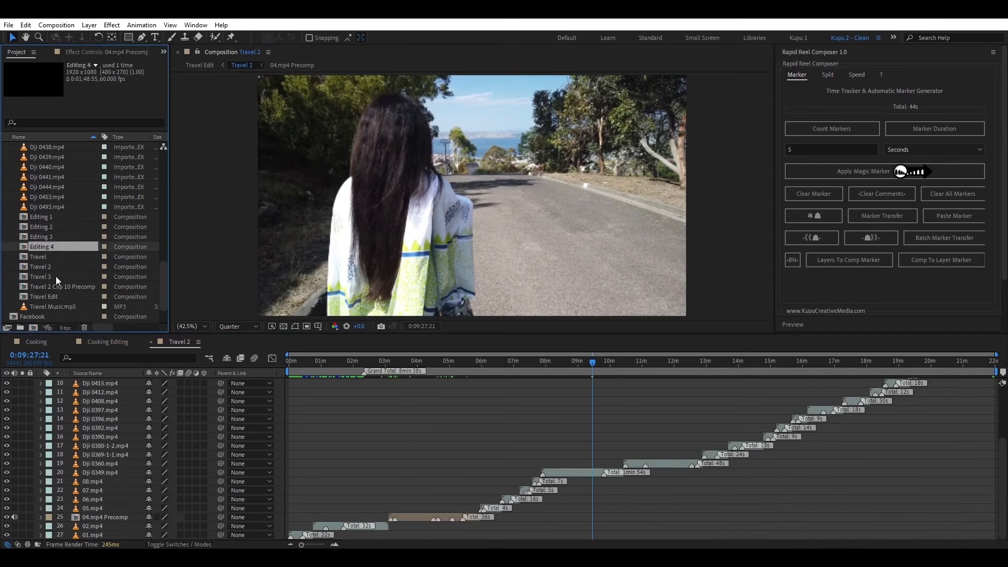
double_click(48, 297)
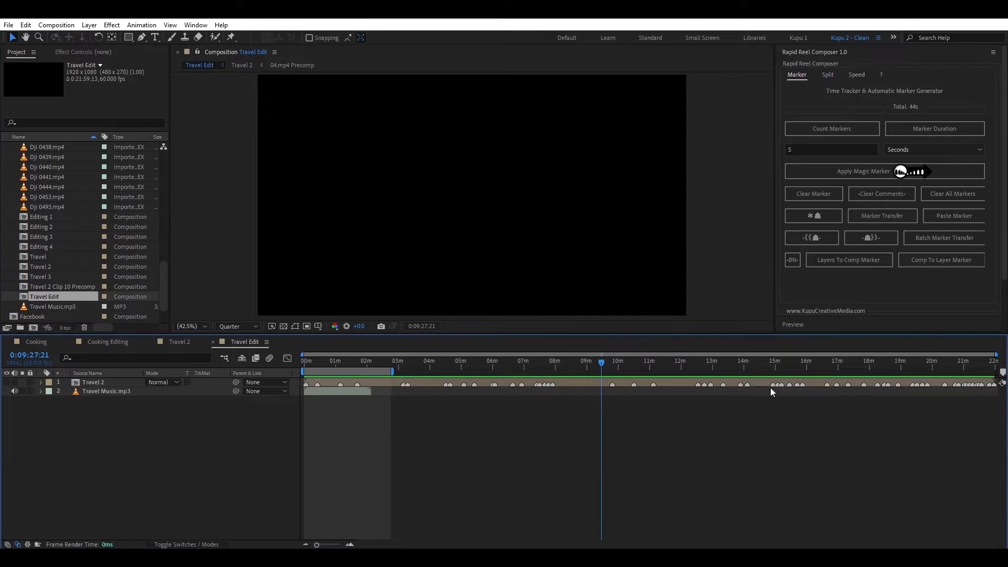
left_click(101, 384)
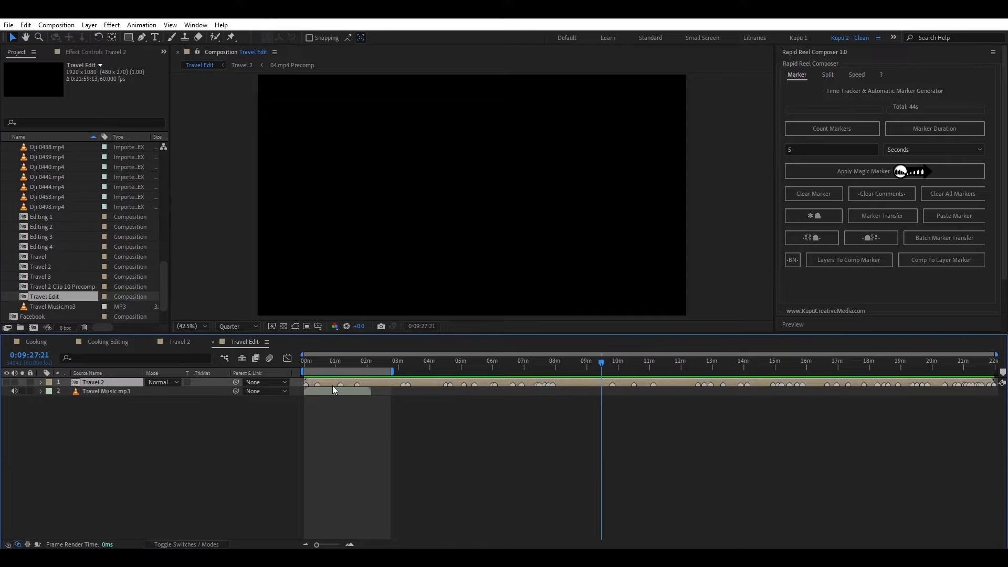
left_click(965, 195)
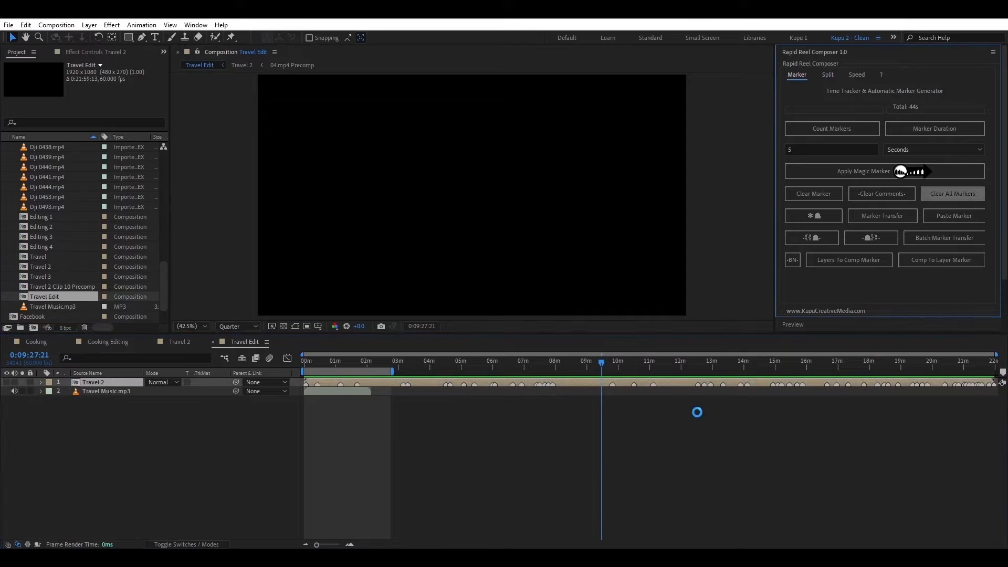
- Delete the Null 2 marker layer from the Travel 2 composition
left_click(169, 344)
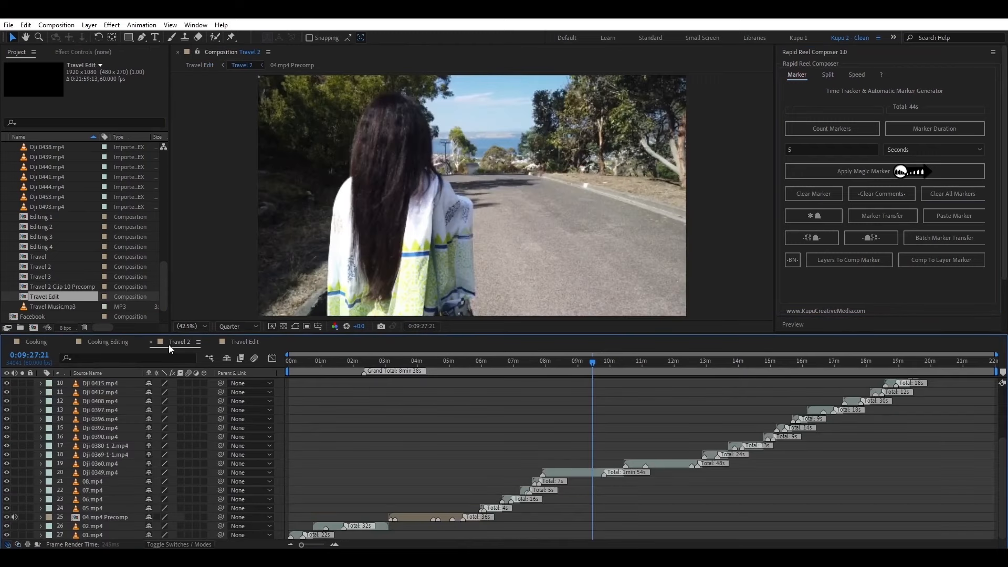
scroll(94, 408, "up", 3)
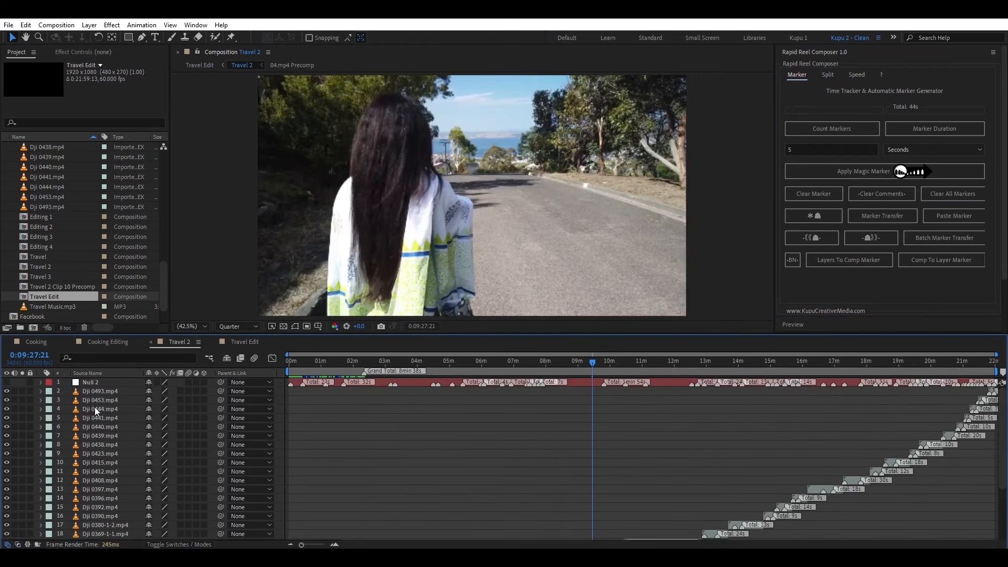
left_click(93, 381)
scroll(451, 445, "down", 3)
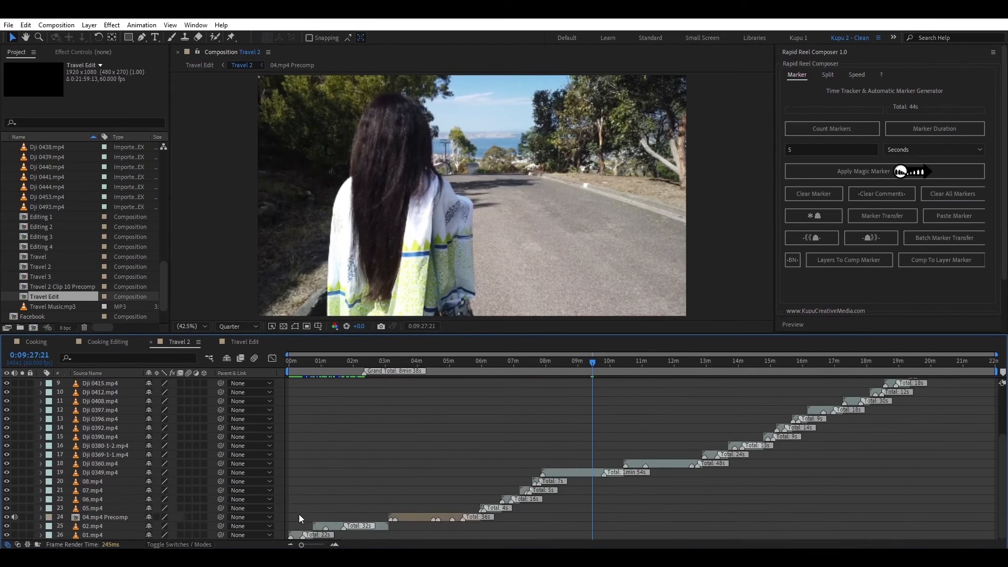
- Apply Batch Marker Transfer to all clips in Travel 2, from 01.mp4 to Dji 0493.mp4
left_click(97, 536)
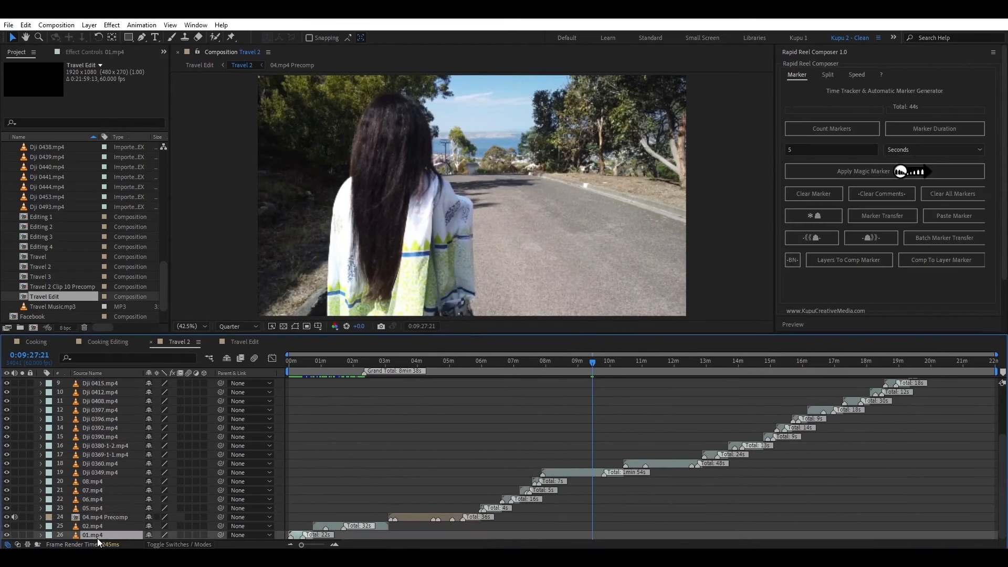
scroll(110, 502, "up", 3)
left_click(99, 384, "shift")
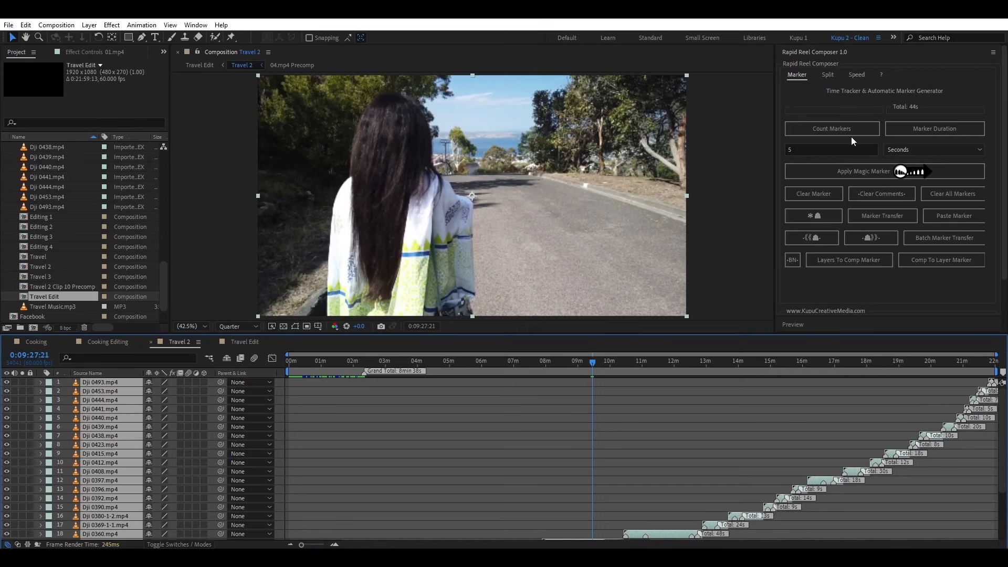
left_click(933, 238)
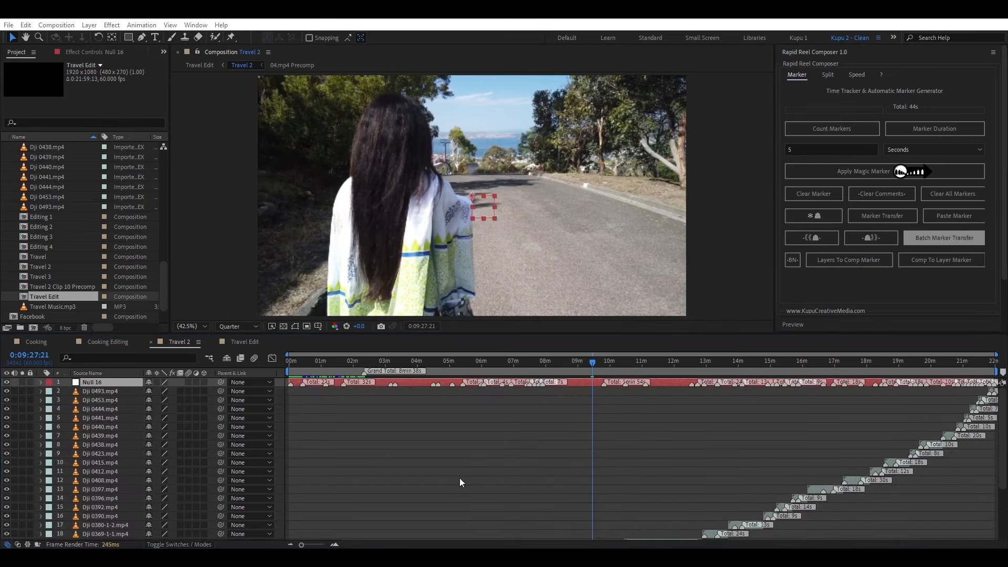
- Copy the new null layer's markers with Marker Transfer and return to the Travel Edit composition
left_click(588, 325)
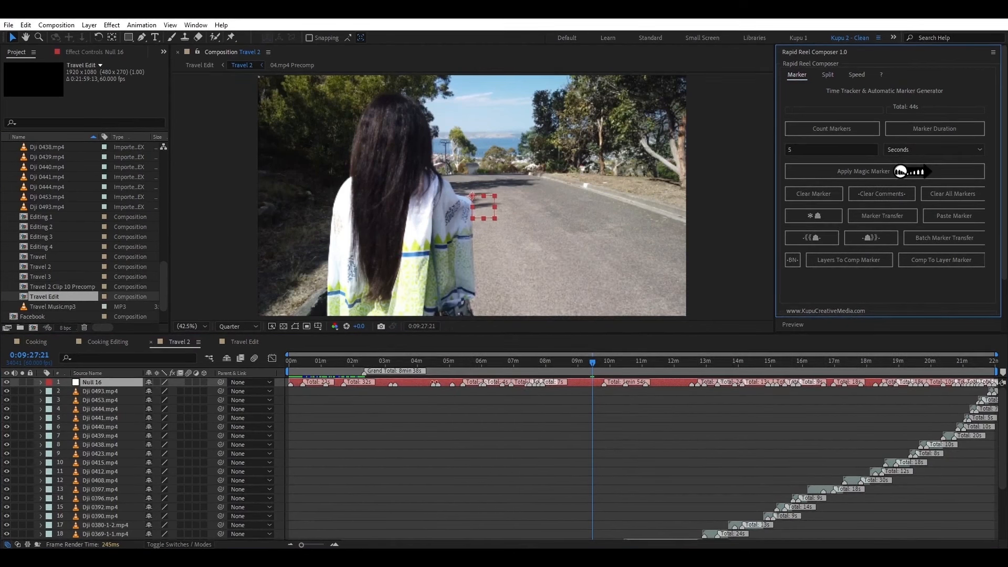
left_click(417, 437)
left_click(414, 382)
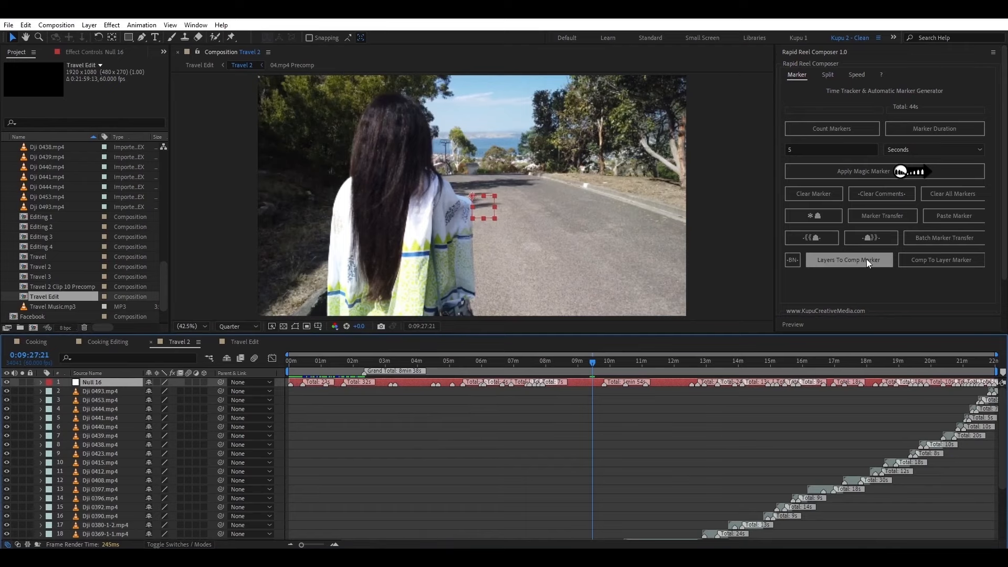
left_click(883, 216)
left_click(234, 342)
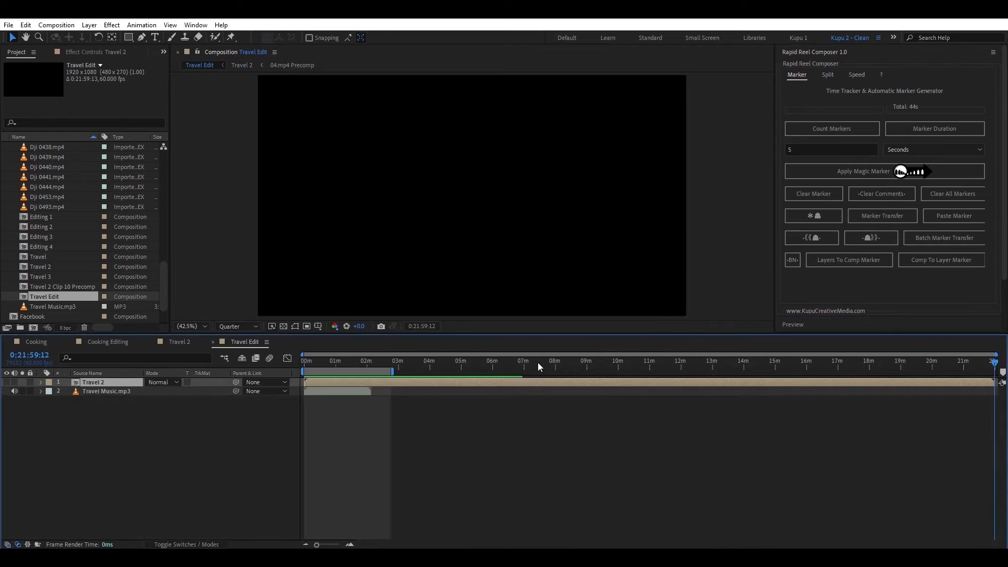
- Make the Travel 2 layer in Travel Edit visible and paste the copied markers onto it
left_click(99, 421)
left_click(102, 382)
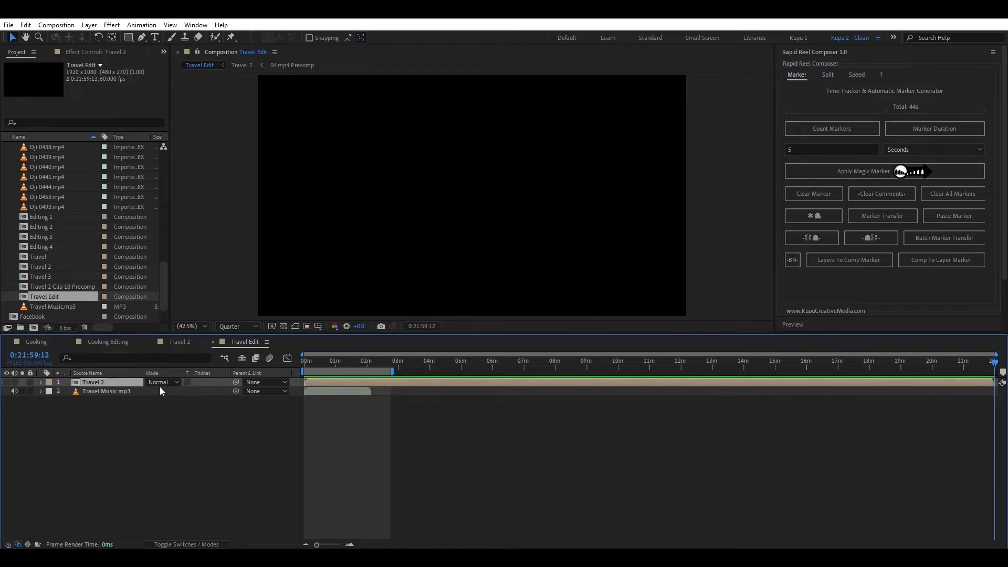
left_click(7, 382)
left_click(953, 217)
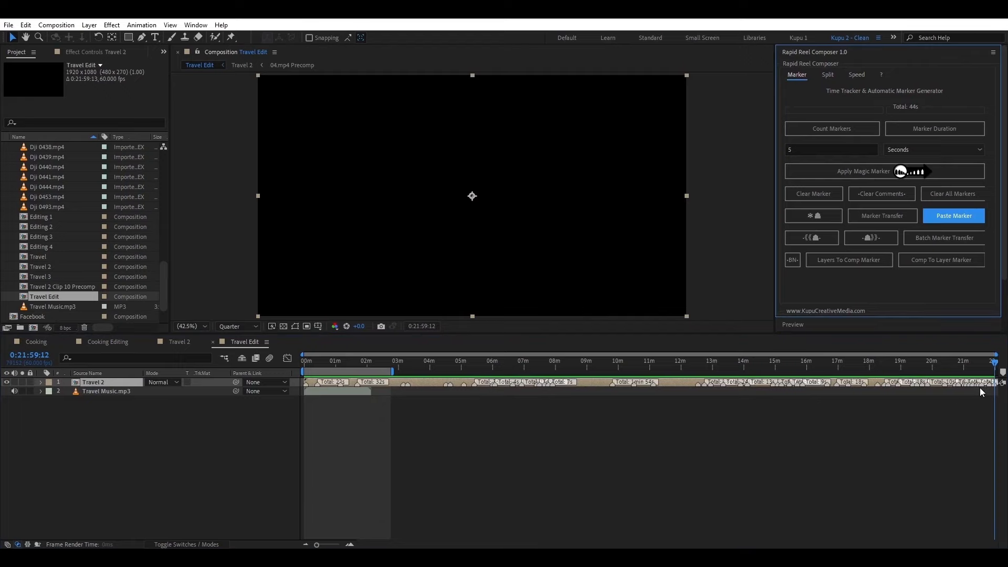
- Return the playhead to the start of Travel Edit and run Marker Duration on the Travel 2 layer
left_click(305, 363)
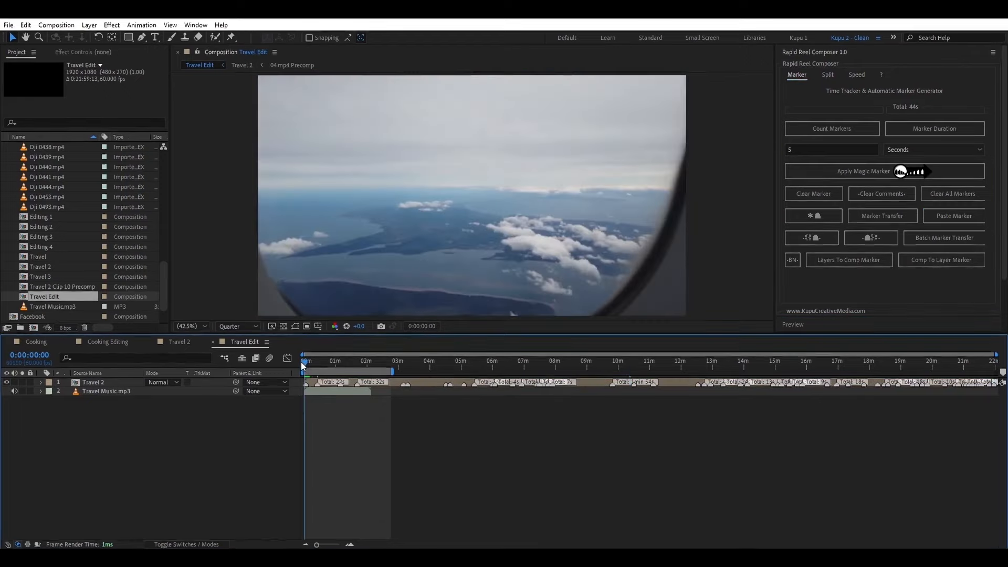
left_click(430, 384)
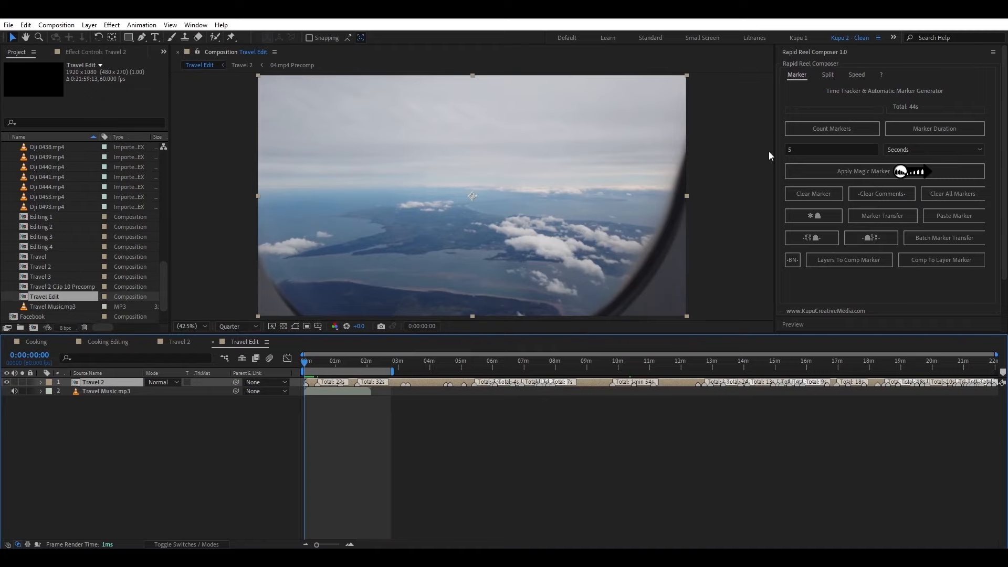
left_click(829, 75)
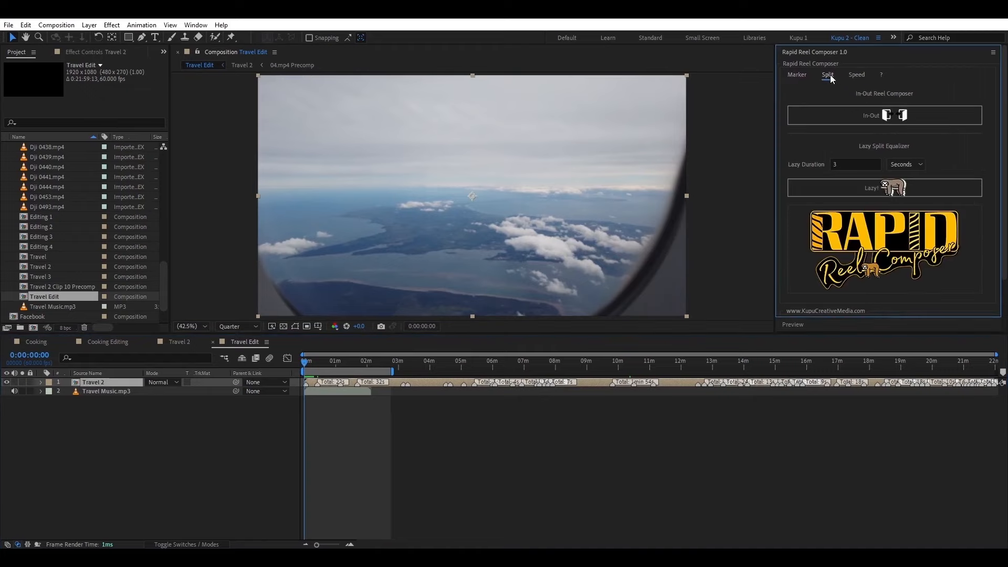
left_click(861, 115)
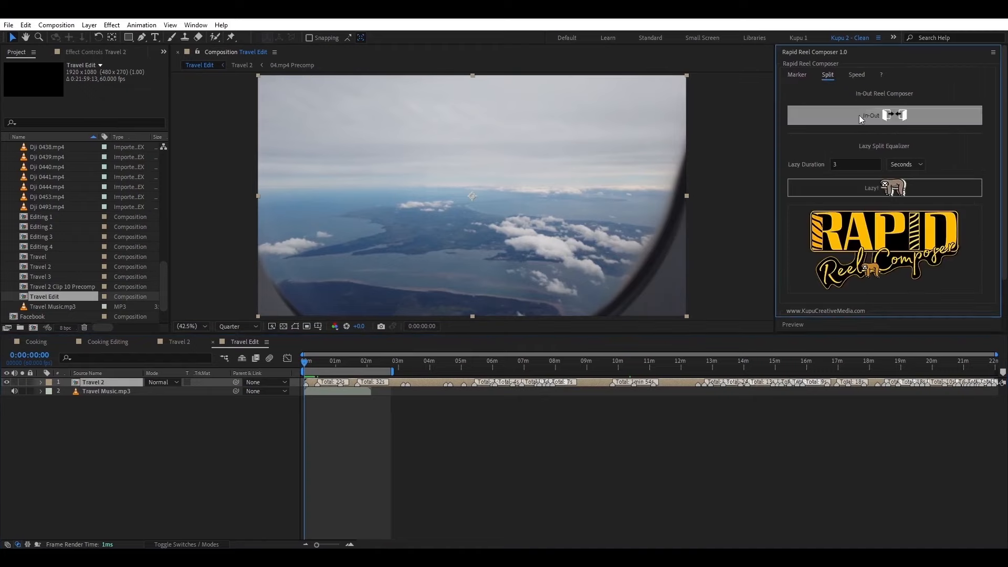
left_click(797, 74)
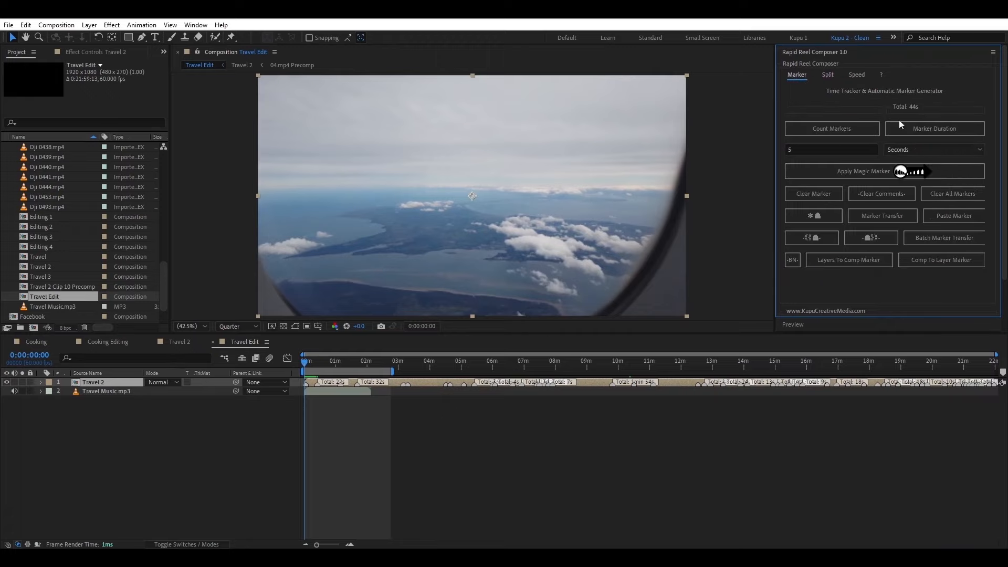
left_click(913, 129)
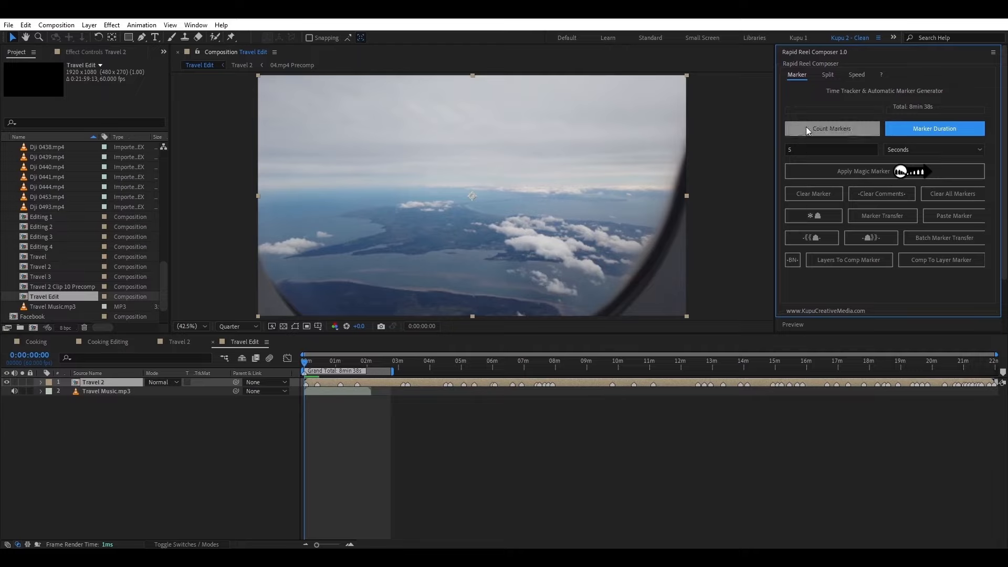
- Open the Travel 2 composition and add an extra marker to the Dji 0349.mp4 clip at 0:09:08:42
left_click(164, 342)
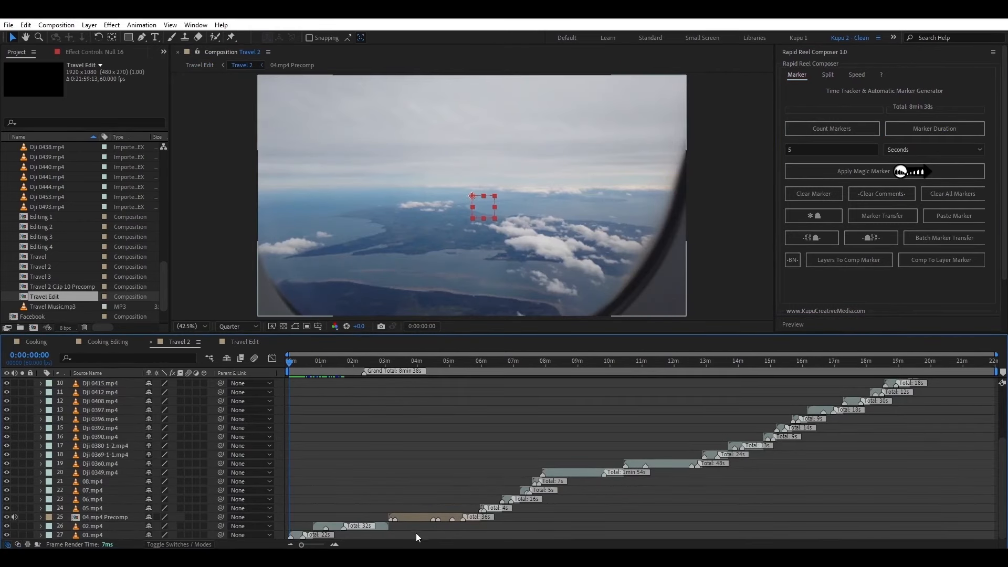
left_click(577, 472)
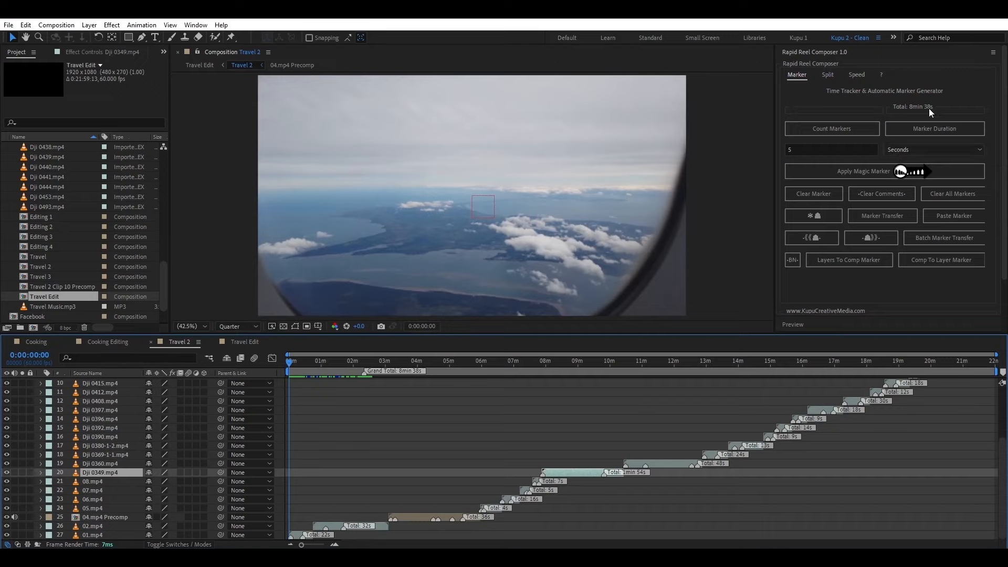
left_click_drag(578, 362, 583, 363)
left_click(578, 471)
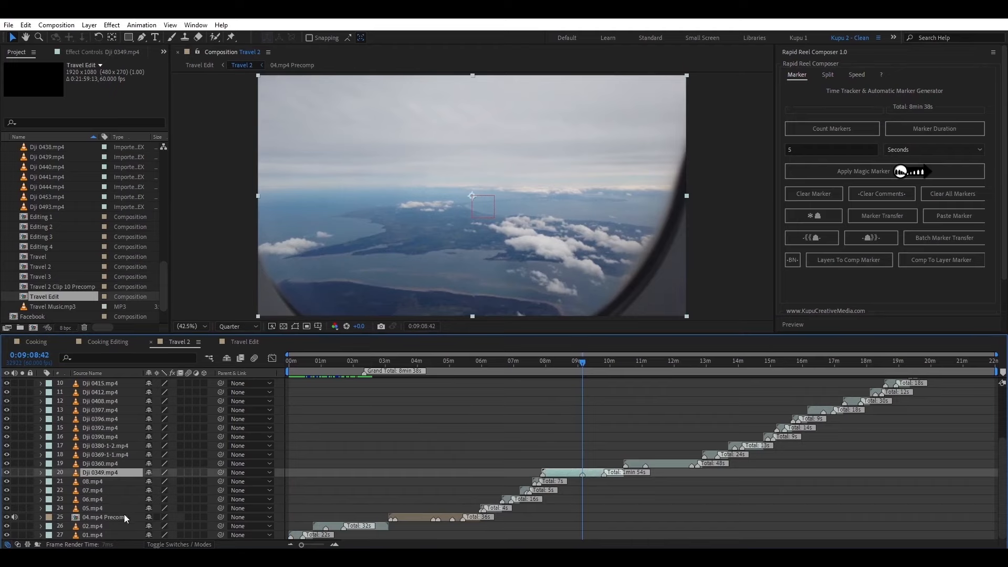
- Run Marker Duration on all clips in Travel 2, from 01.mp4 to Dji 0493.mp4
left_click(103, 537)
scroll(111, 430, "up", 3)
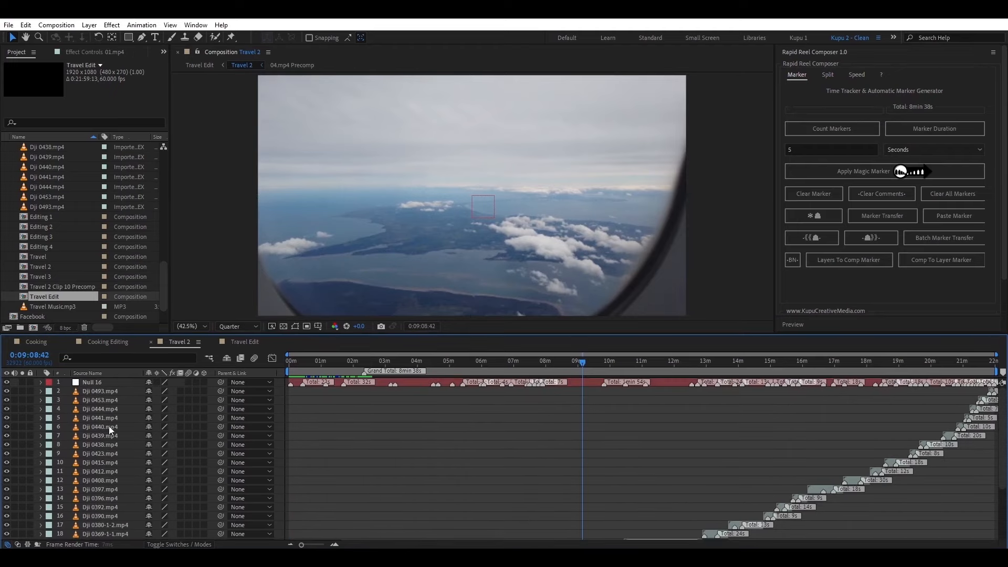
left_click(105, 389, "shift")
left_click(944, 130)
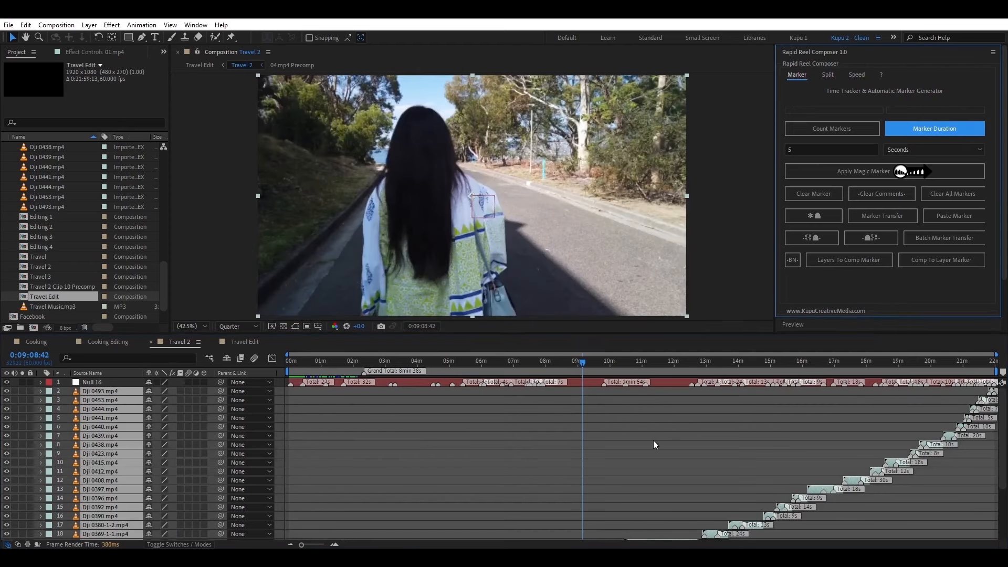
- Delete the extra marker at 0:09:08:42 from the Dji 0349.mp4 clip
scroll(653, 440, "down", 3)
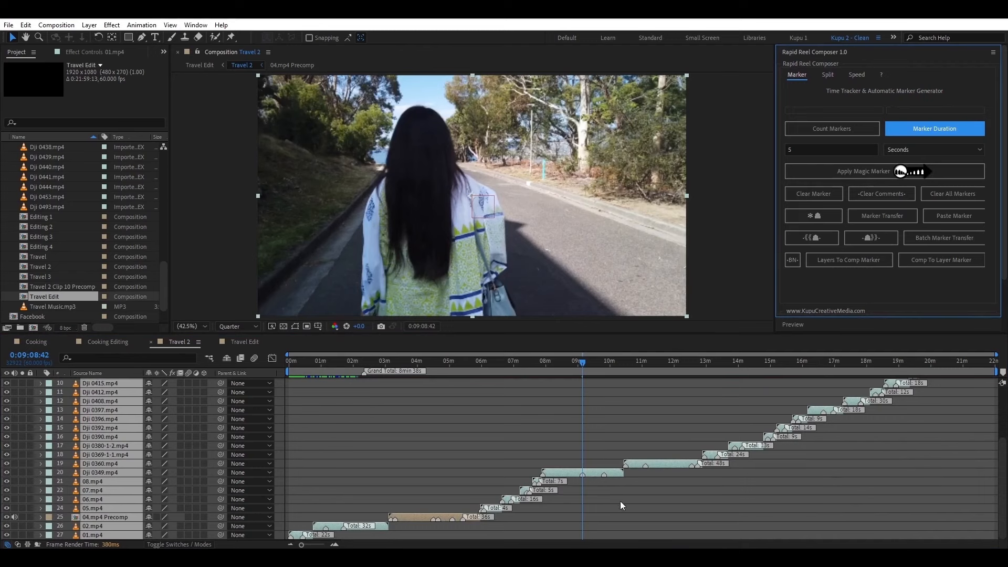
right_click(583, 474)
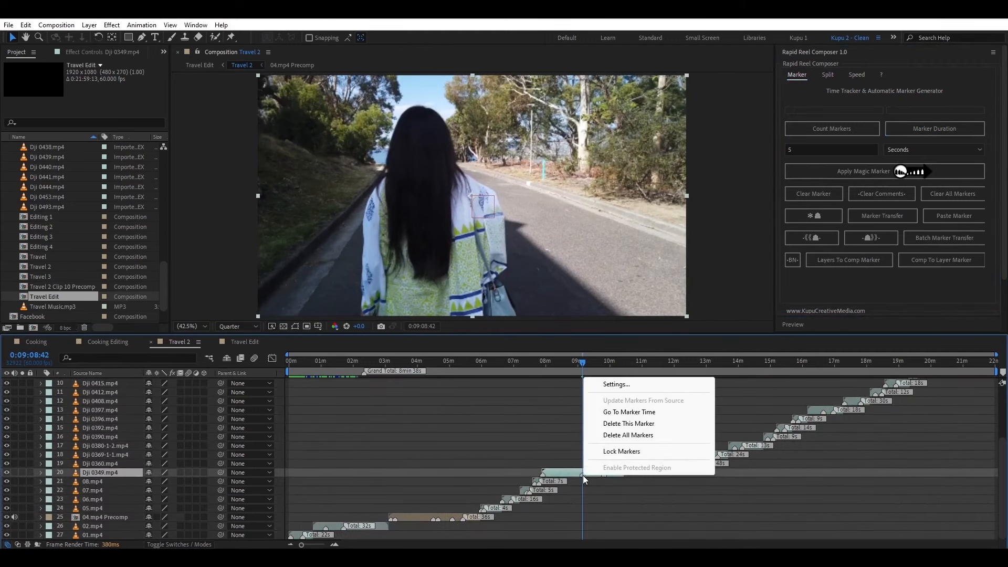
left_click(617, 435)
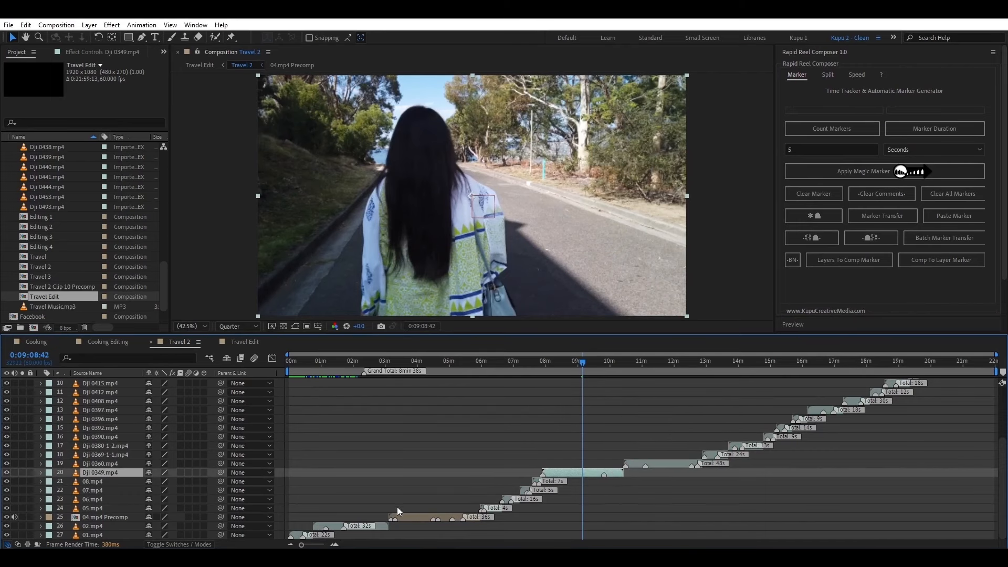
left_click(96, 536)
left_click(293, 396)
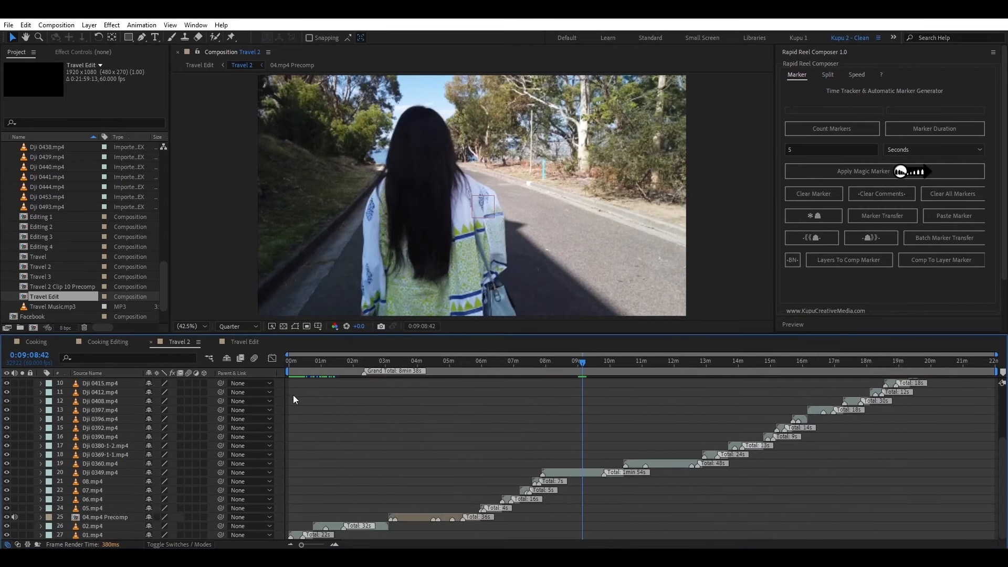
- Return to the Travel Edit composition and split the Travel 2 layer at its markers with the In-Out Reel Composer
left_click(241, 342)
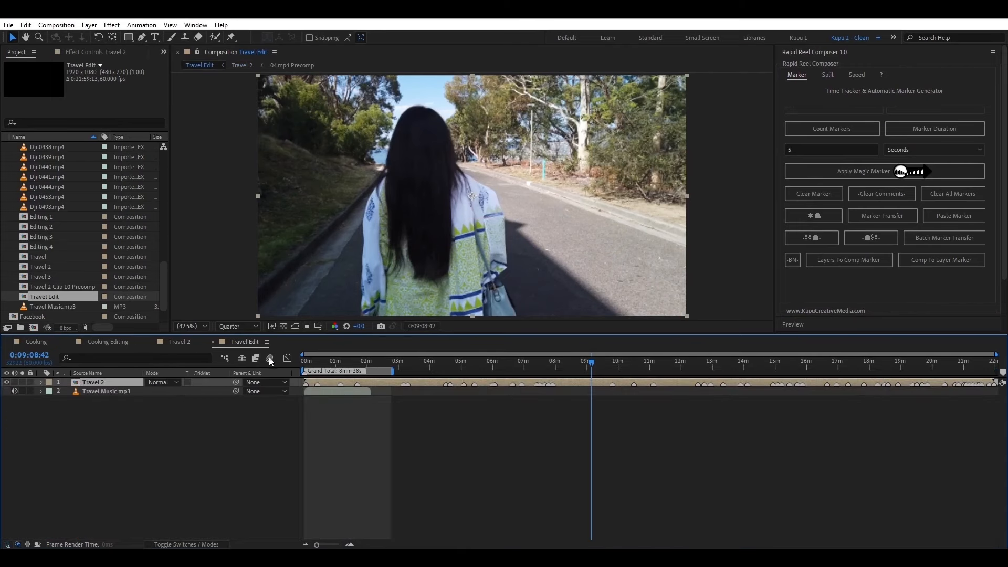
left_click(137, 409)
left_click(104, 383)
left_click(824, 75)
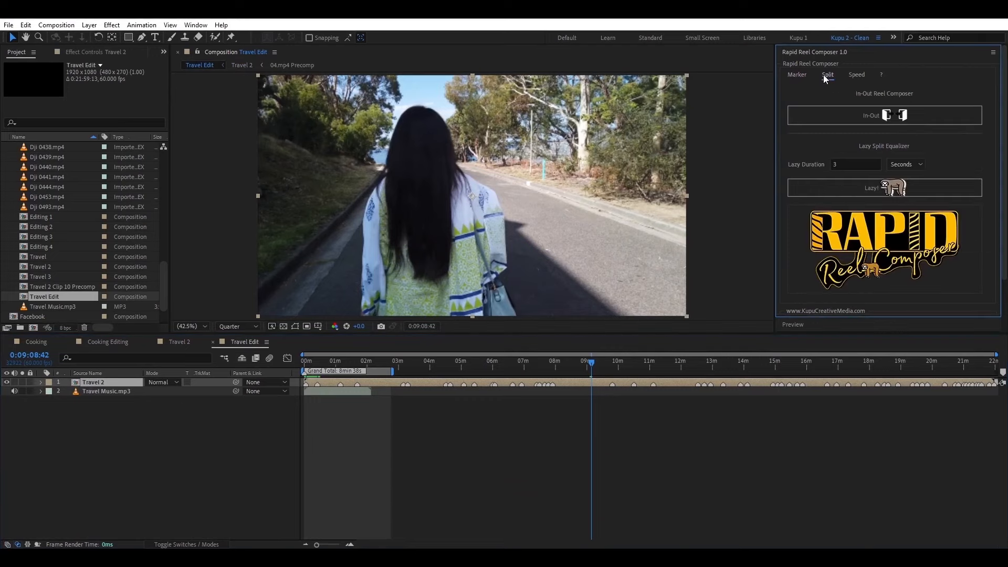
left_click(861, 115)
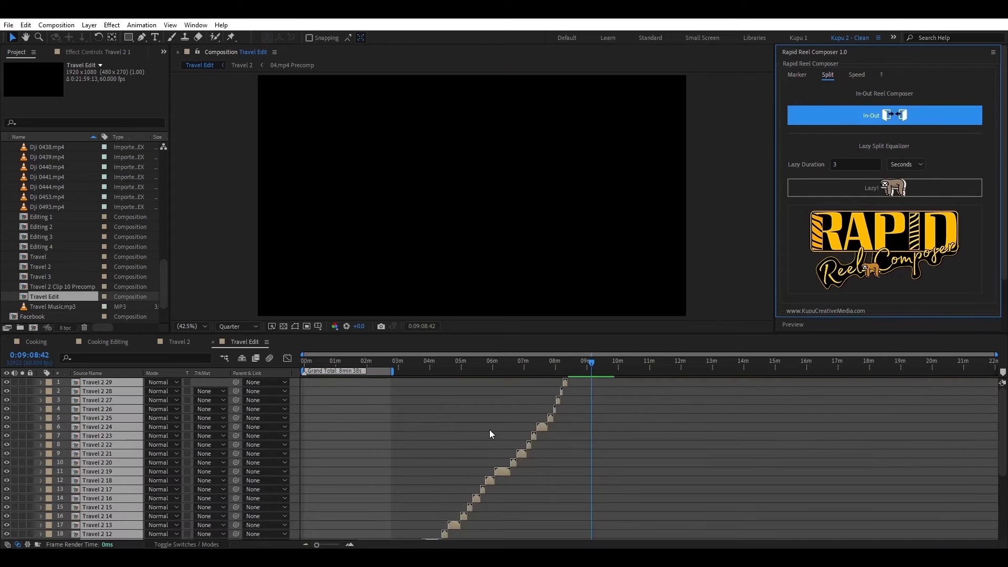
- Review the split clips in Travel Edit, checking where the last one ends and scrubbing through the long Travel 2 10 clip
scroll(344, 502, "down", 5)
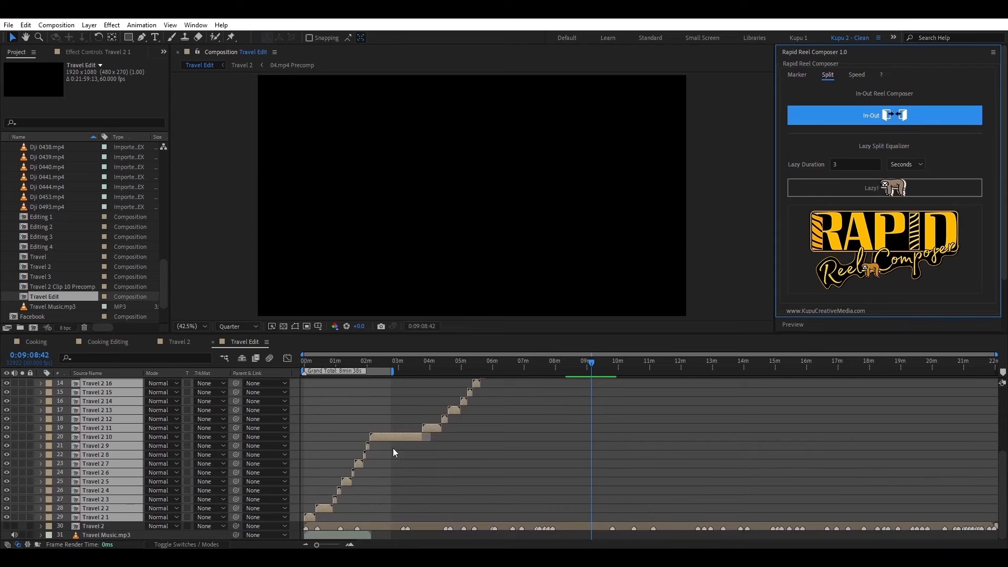
left_click(447, 461)
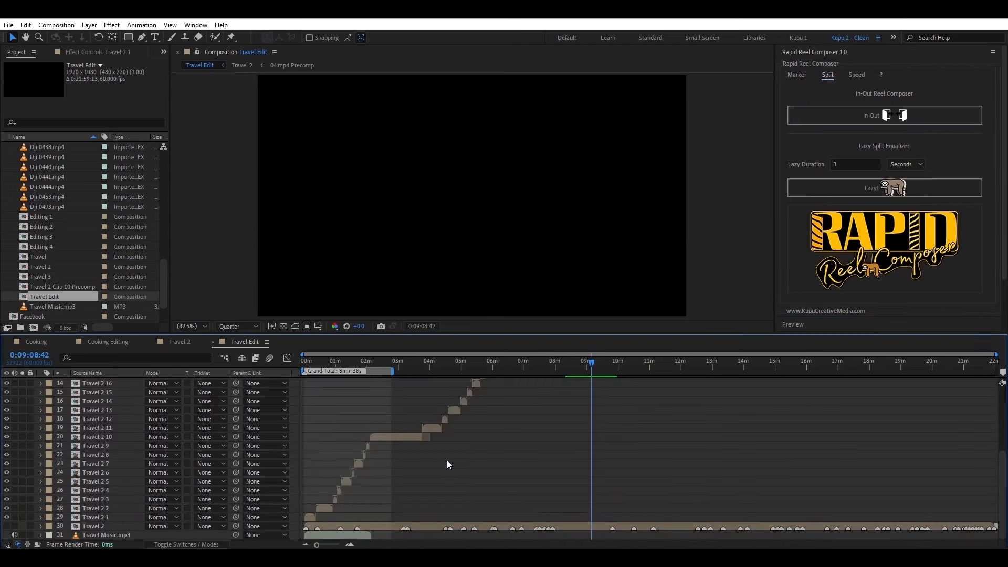
left_click(88, 526)
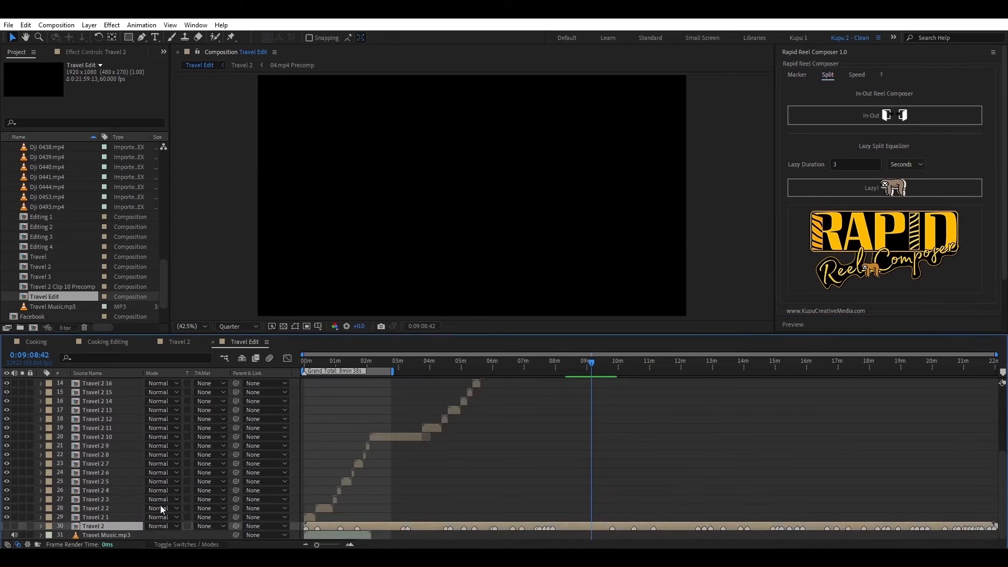
scroll(383, 462, "up", 5)
scroll(382, 462, "up", 1)
left_click_drag(572, 366, 566, 366)
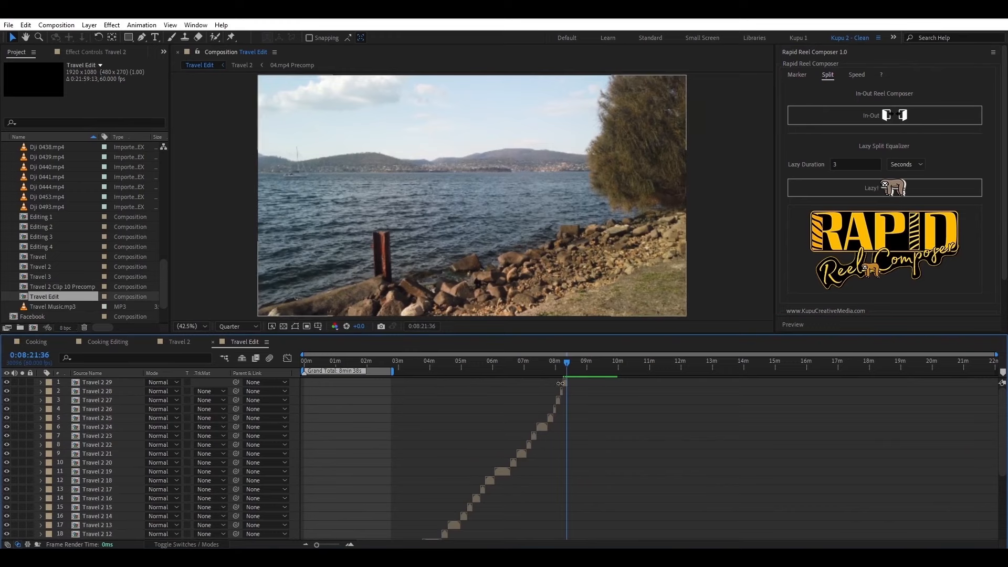
scroll(442, 443, "down", 5)
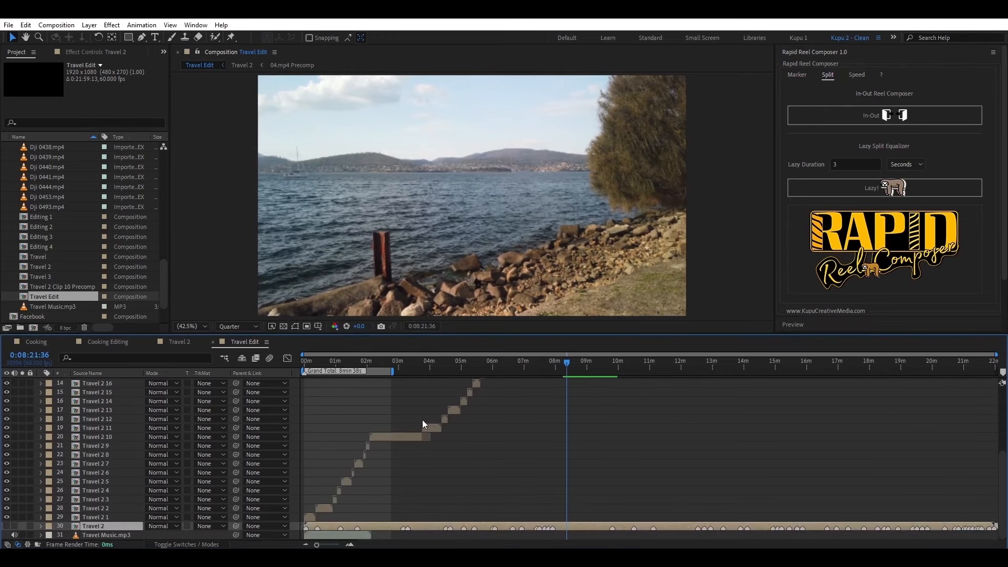
left_click_drag(371, 362, 384, 363)
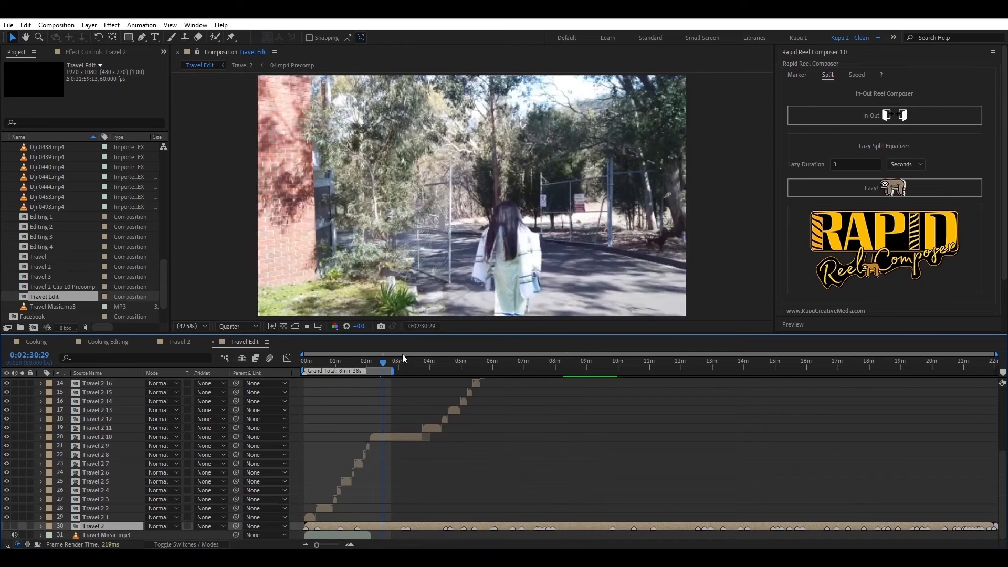
mouse_move(385, 361)
left_mouse_down()
mouse_move(375, 363)
mouse_move(420, 361)
mouse_move(372, 361)
mouse_move(398, 355)
left_mouse_up()
- Set the work area to the length of the Travel 2 10 clip with the -BN- tool
left_click(391, 438)
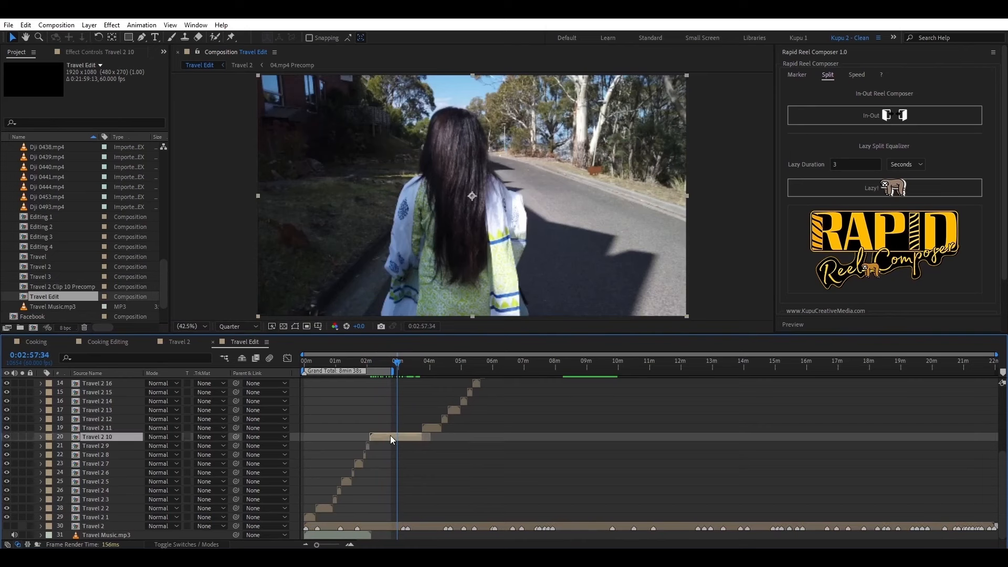
left_click(395, 362)
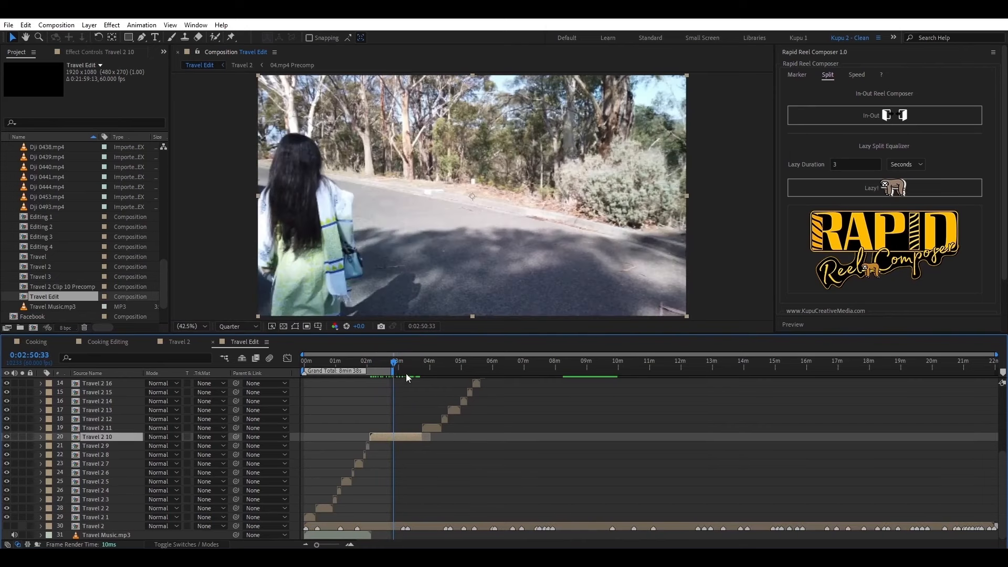
left_click(796, 76)
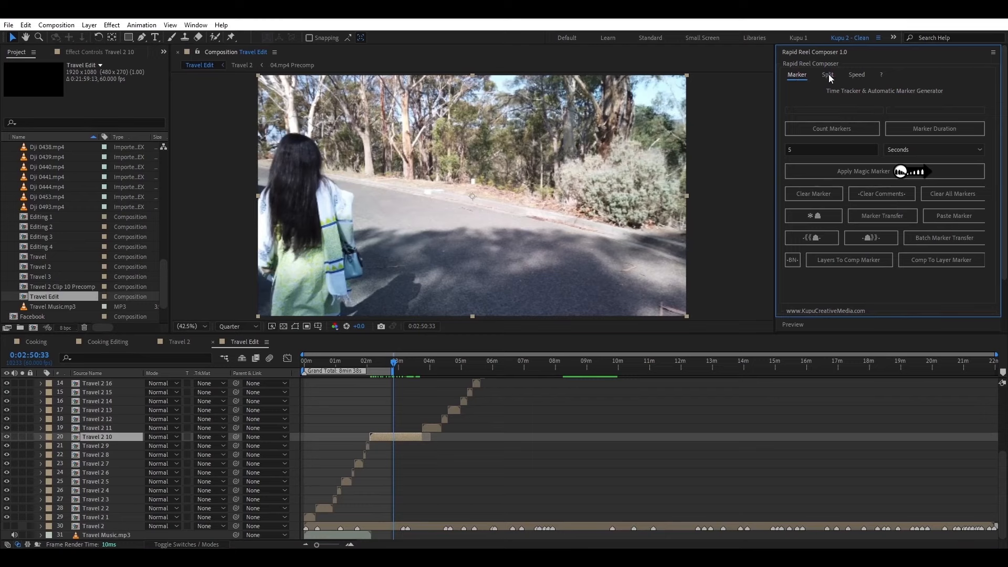
left_click(792, 261)
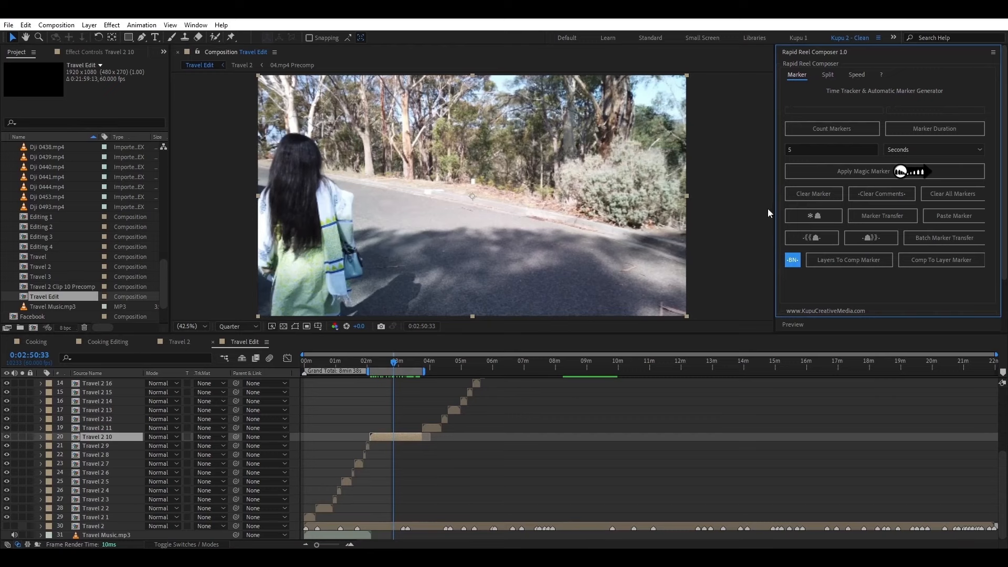
- Apply Magic Marker to the Travel 2 10 clip at 20-second intervals and show the speed and precomposition tools
left_click(819, 150)
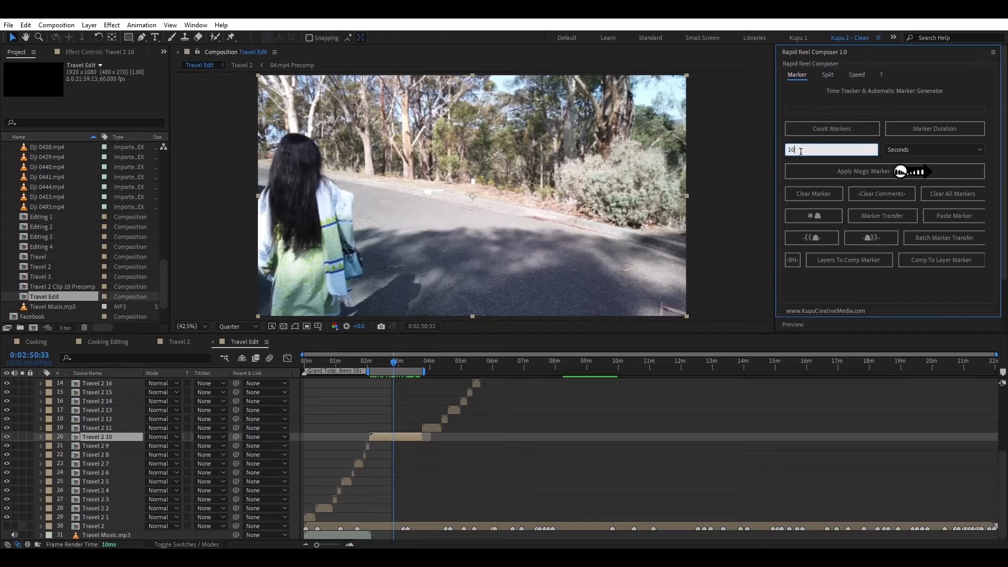
left_click_drag(800, 152, 787, 156)
type("20")
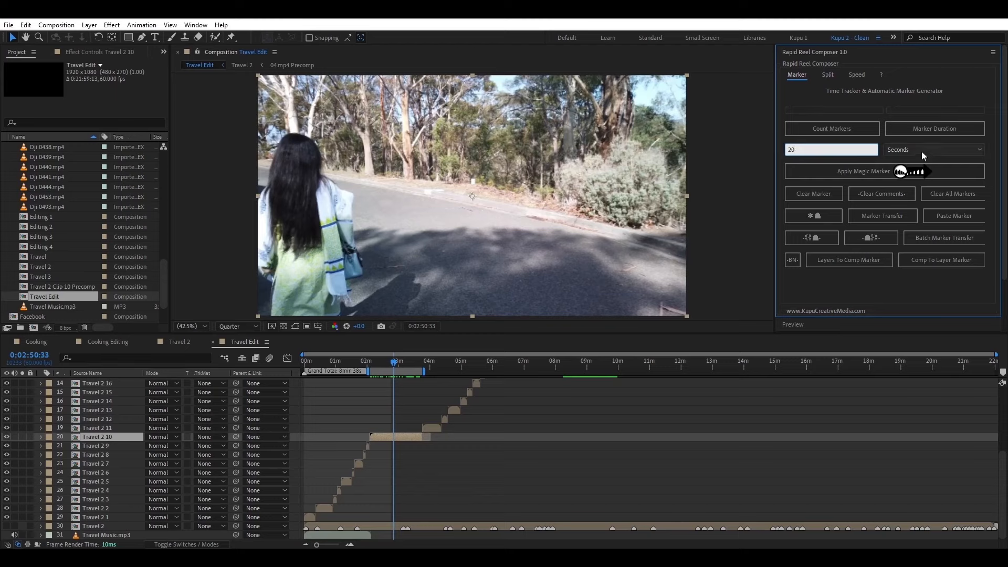
left_click(871, 172)
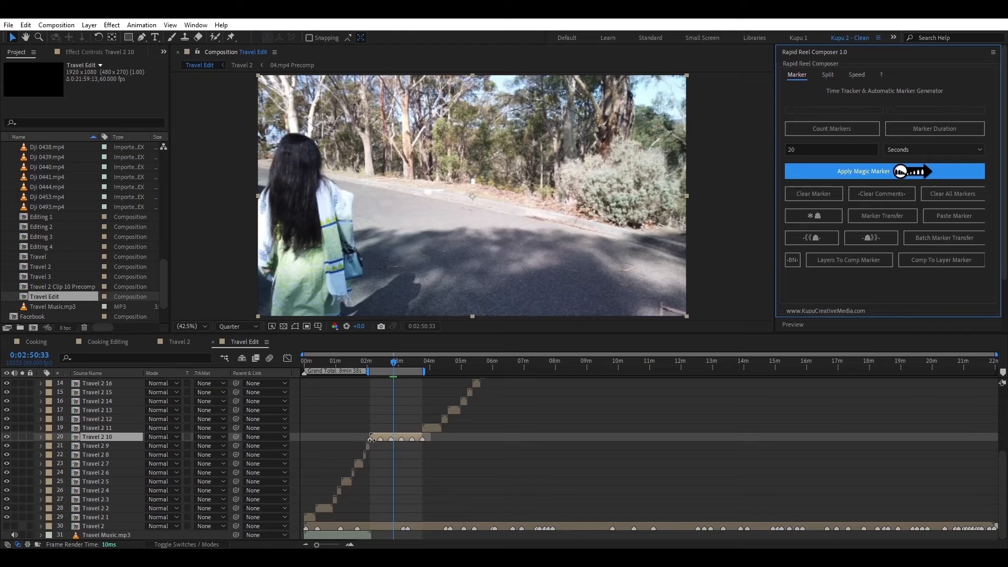
left_click(855, 74)
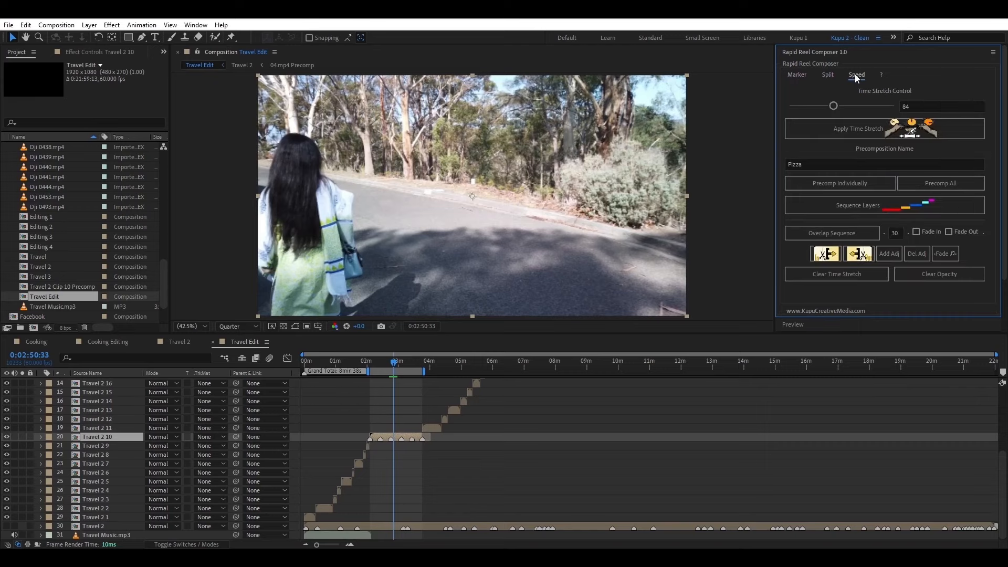
- Split the Travel 2 10 layer with the Lazy Split Equalizer using a lazy duration of 1 second
left_click(799, 74)
left_click(827, 74)
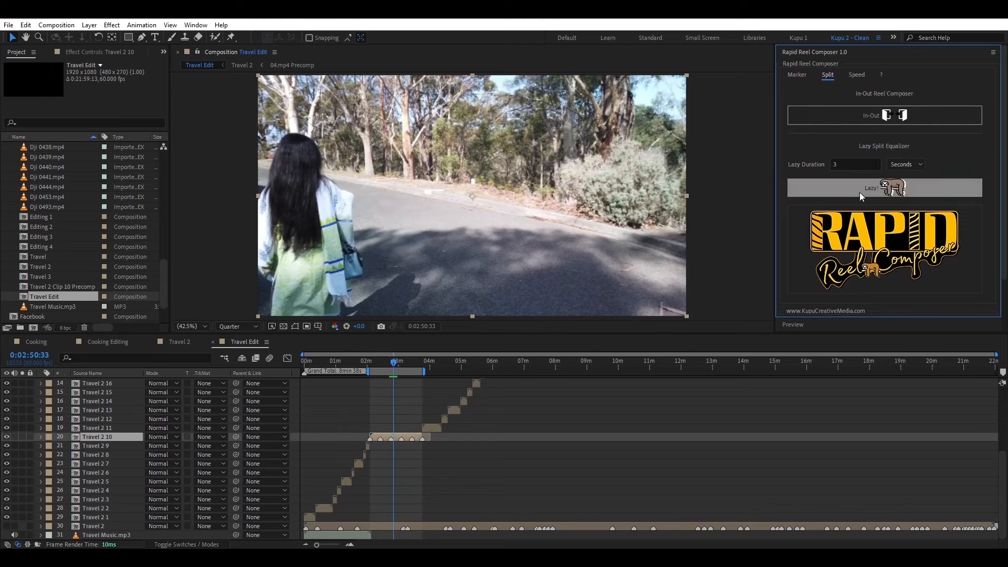
left_click_drag(851, 165, 802, 167)
type("1")
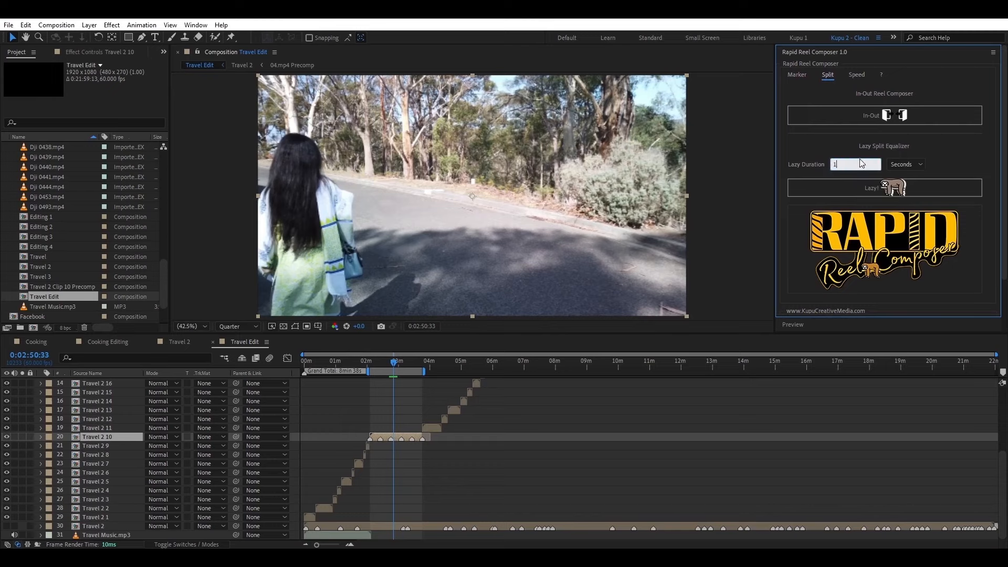
left_click(914, 166)
left_click(899, 186)
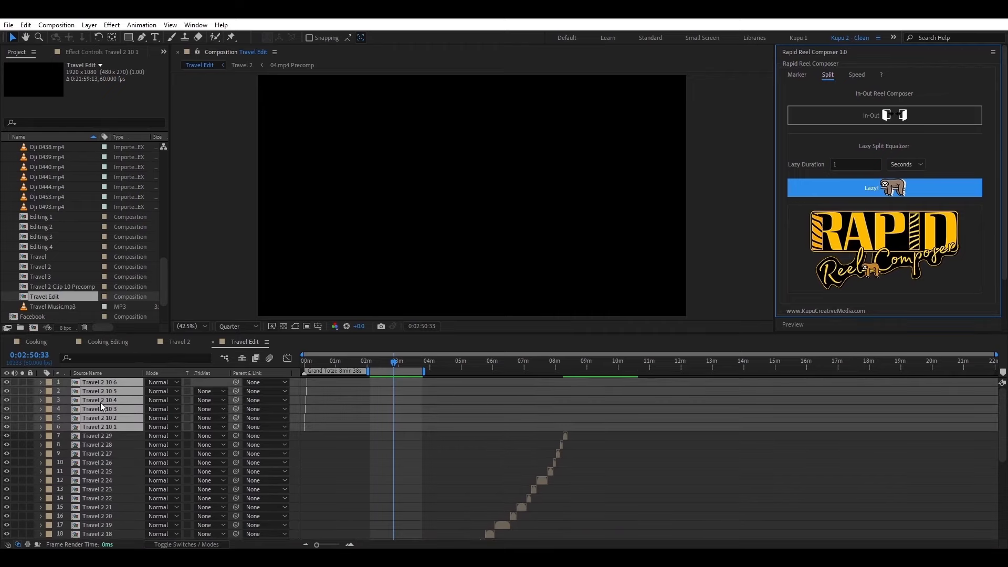
- Move the six split clips Travel 2 10 1 to 10 6 directly above Travel 2 10 and time-stretch them to 200
left_click_drag(100, 402, 106, 486)
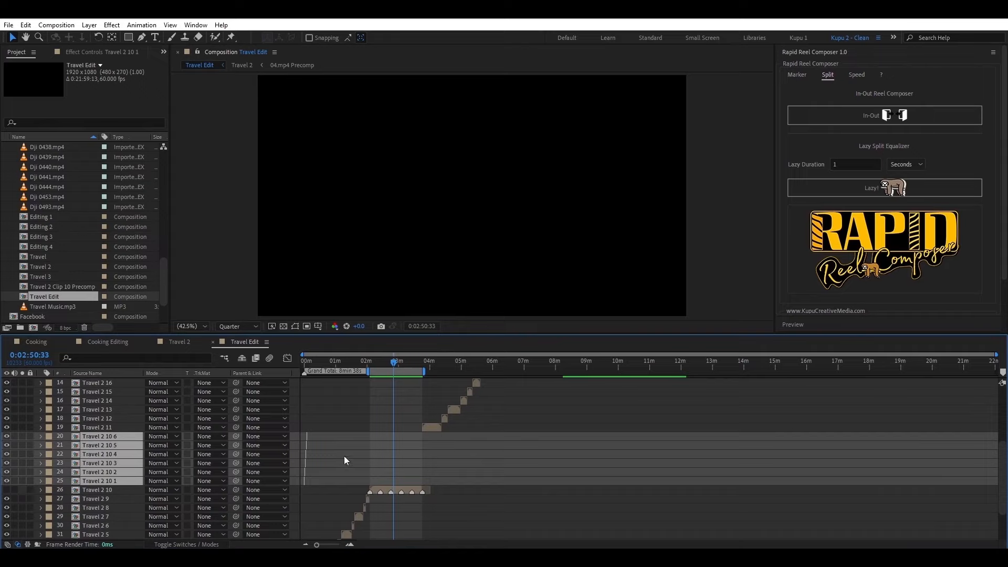
left_click_drag(997, 355, 352, 354)
left_click(857, 74)
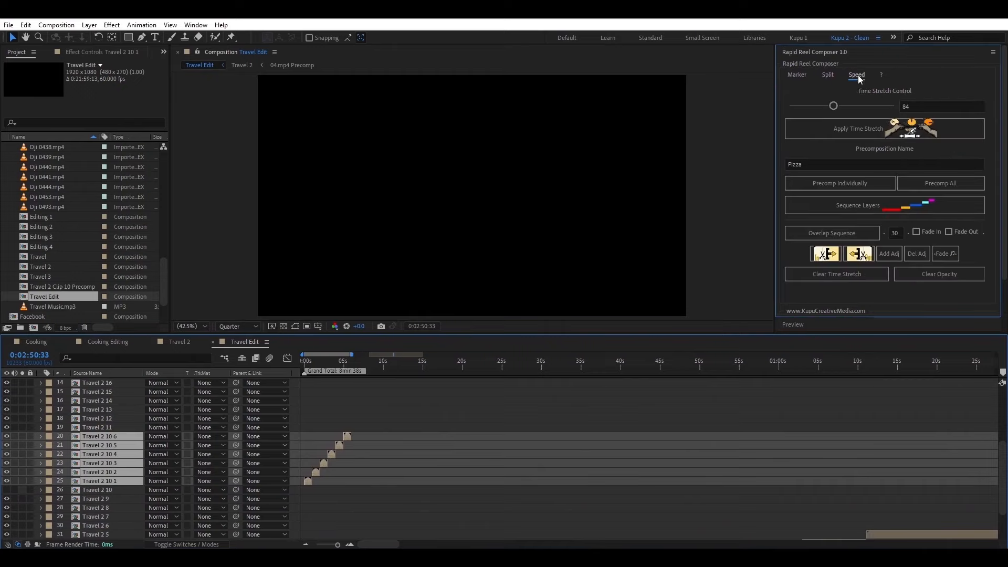
left_click_drag(836, 106, 945, 110)
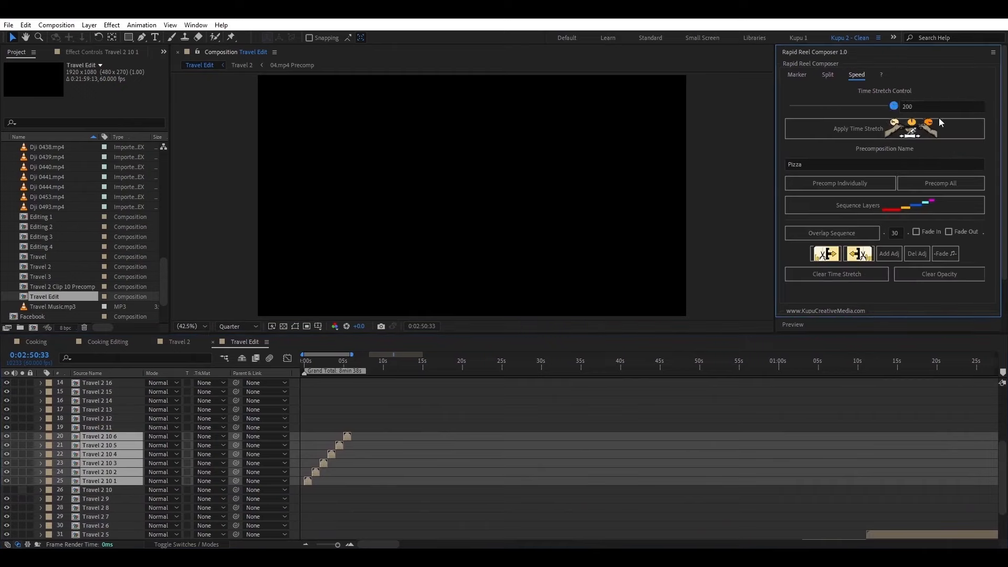
left_click(862, 131)
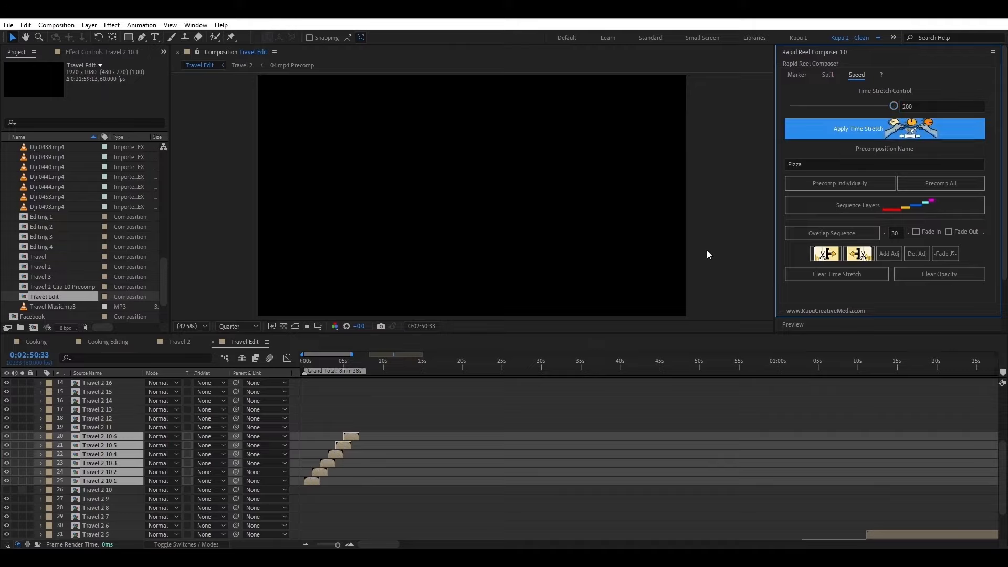
- Sequence the stretched clips end to end in ascending order from Travel 2 10 1 to Travel 2 10 6
left_click(834, 206)
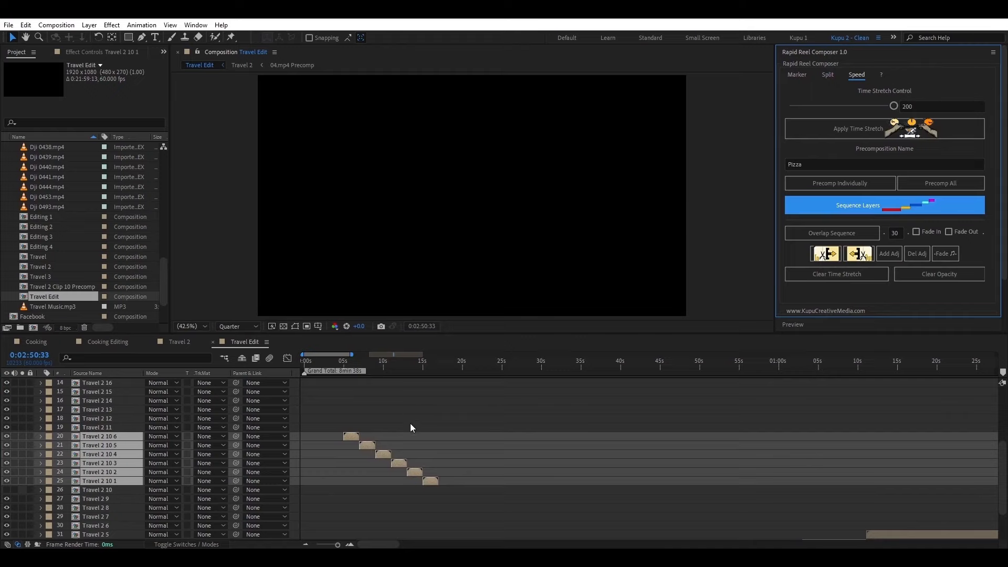
left_click(328, 494)
left_click(309, 482)
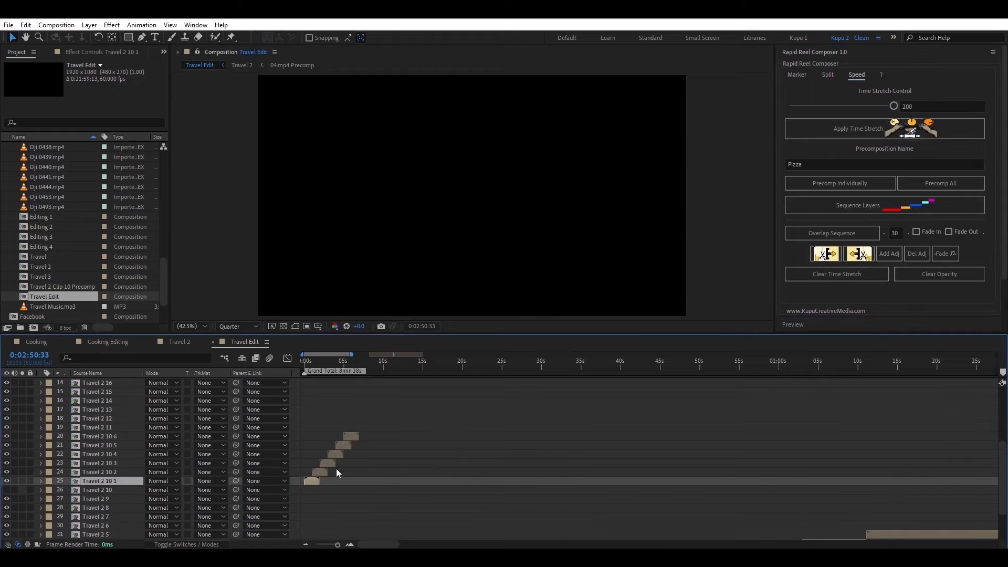
left_click(350, 436, "shift")
left_click(869, 207)
scroll(513, 454, "down", 2)
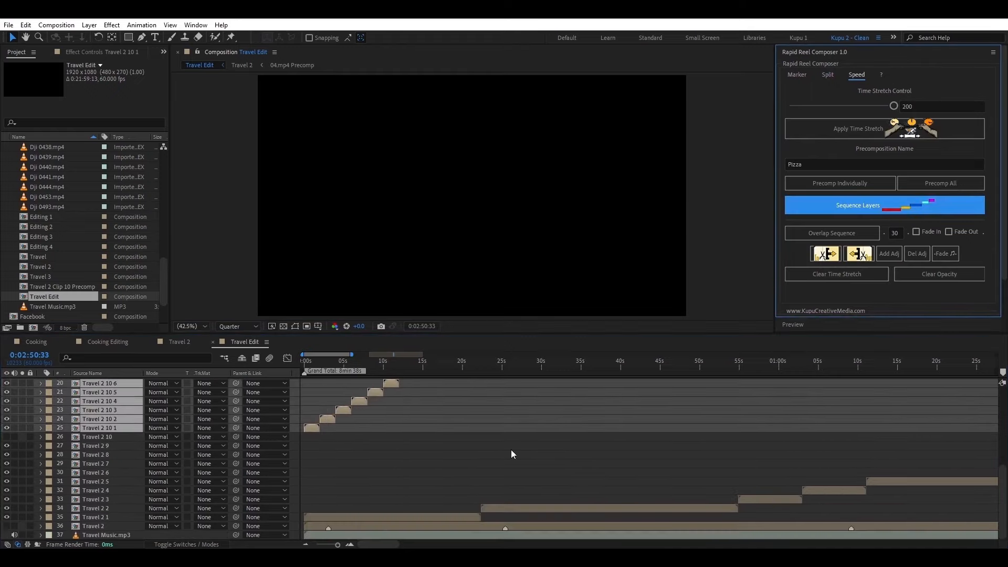
left_click_drag(353, 356, 525, 356)
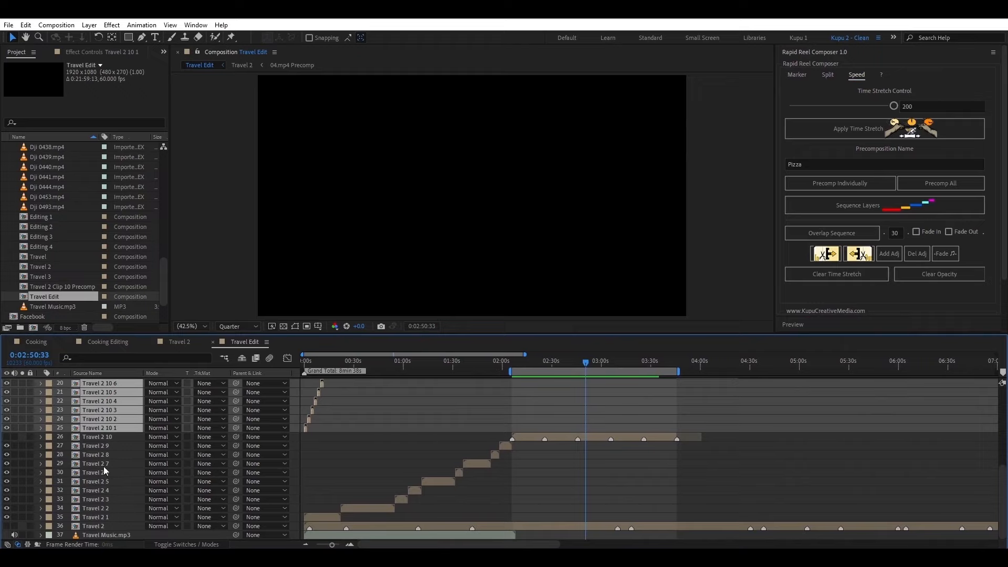
left_click(99, 438)
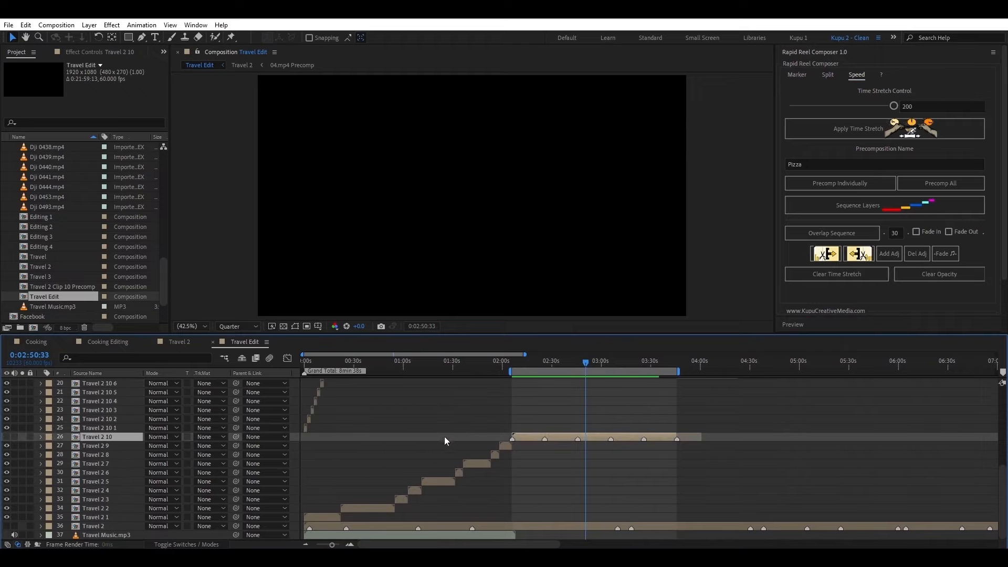
scroll(423, 454, "up", 2)
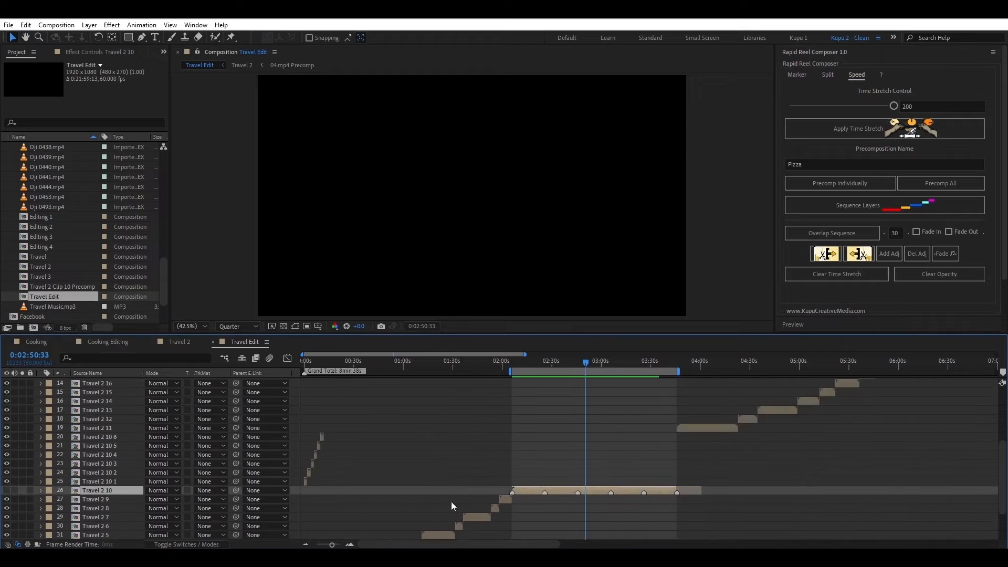
left_click(504, 500)
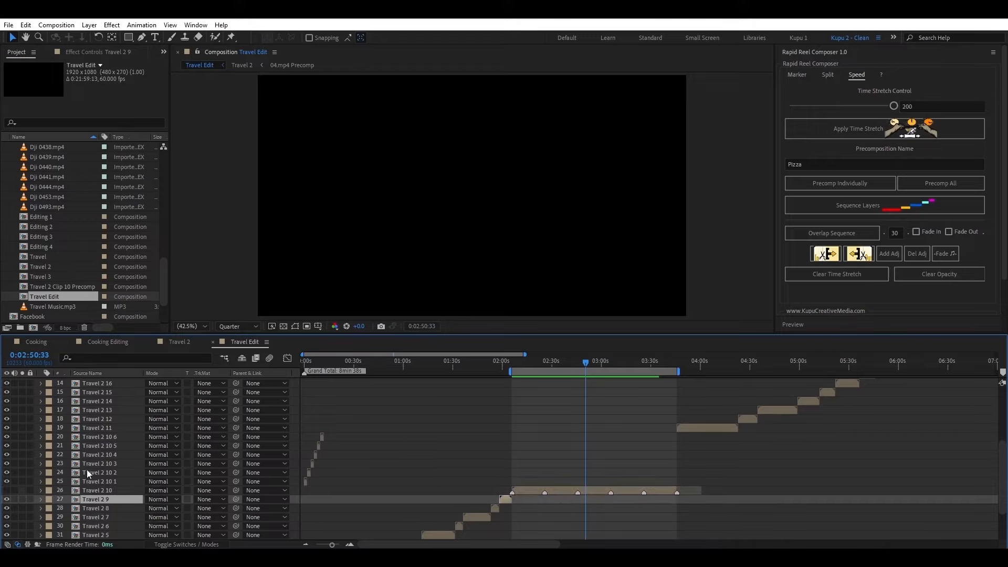
left_click(306, 481, "ctrl")
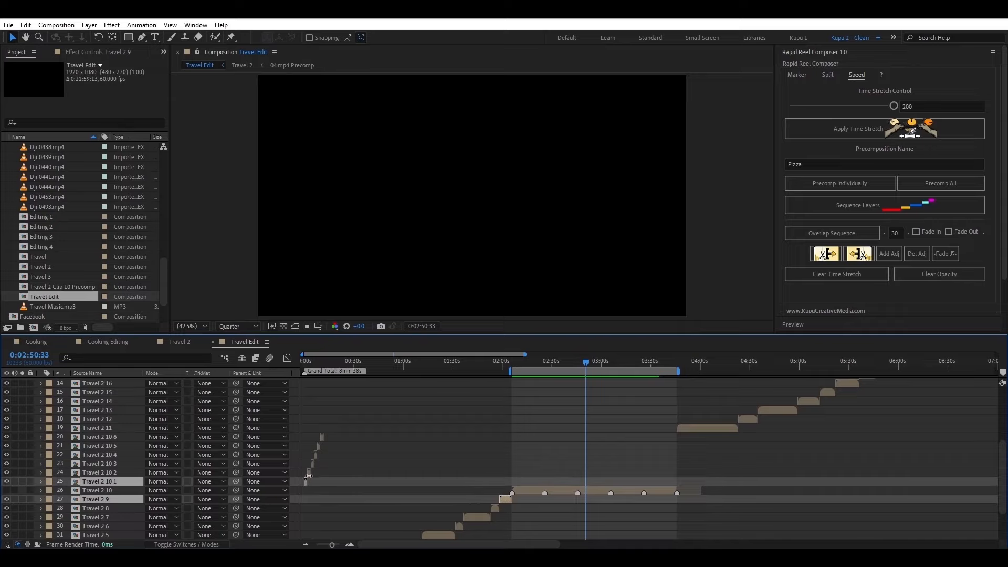
left_click(309, 472, "ctrl")
left_click(312, 464, "ctrl")
left_click(315, 454, "ctrl")
left_click(319, 446, "ctrl")
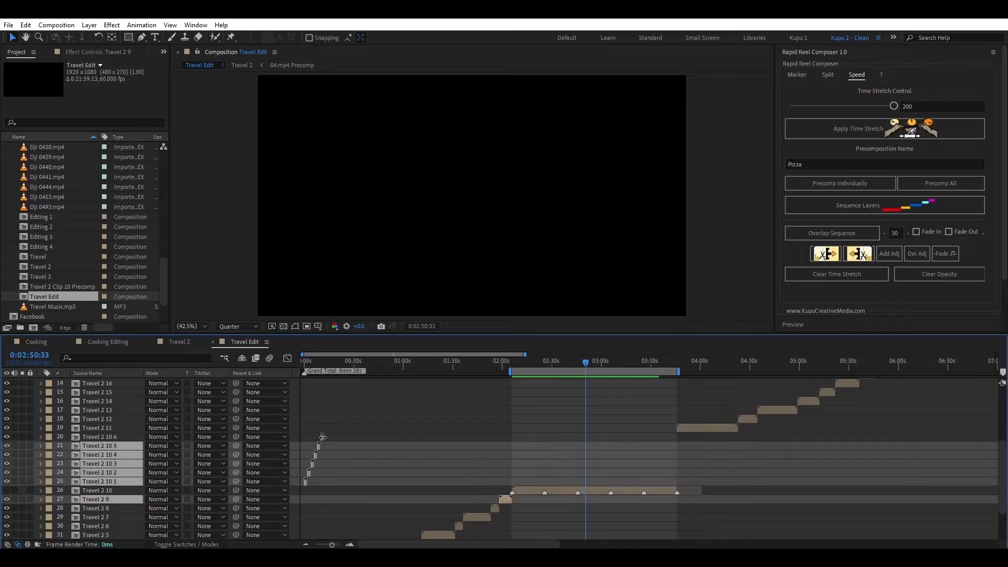
left_click(322, 437, "ctrl")
- Move the original Travel 2 10 layer below Travel 2 in the layer stack, just above Travel Music.mp3
left_click(535, 490)
scroll(535, 510, "down", 2)
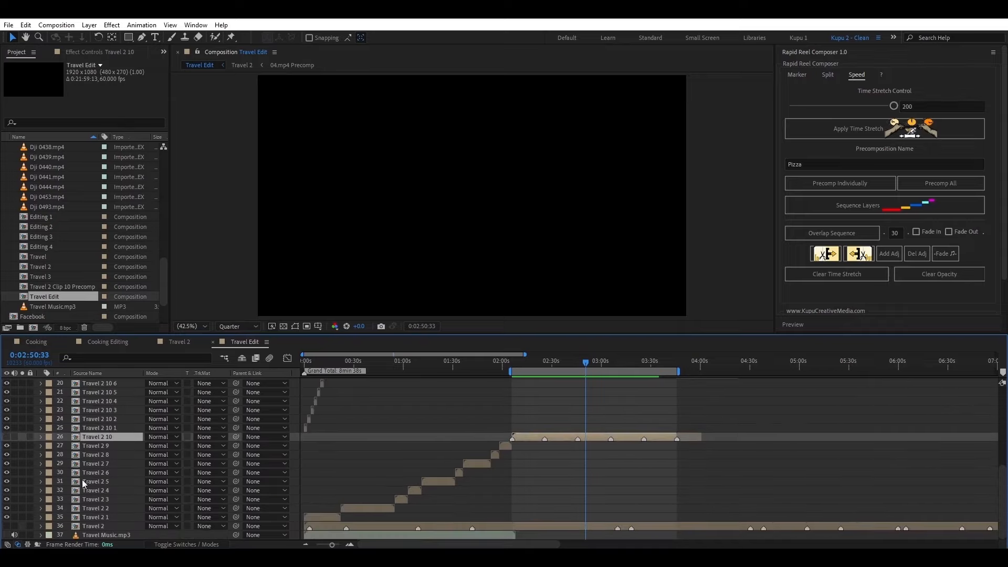
left_click_drag(95, 438, 97, 534)
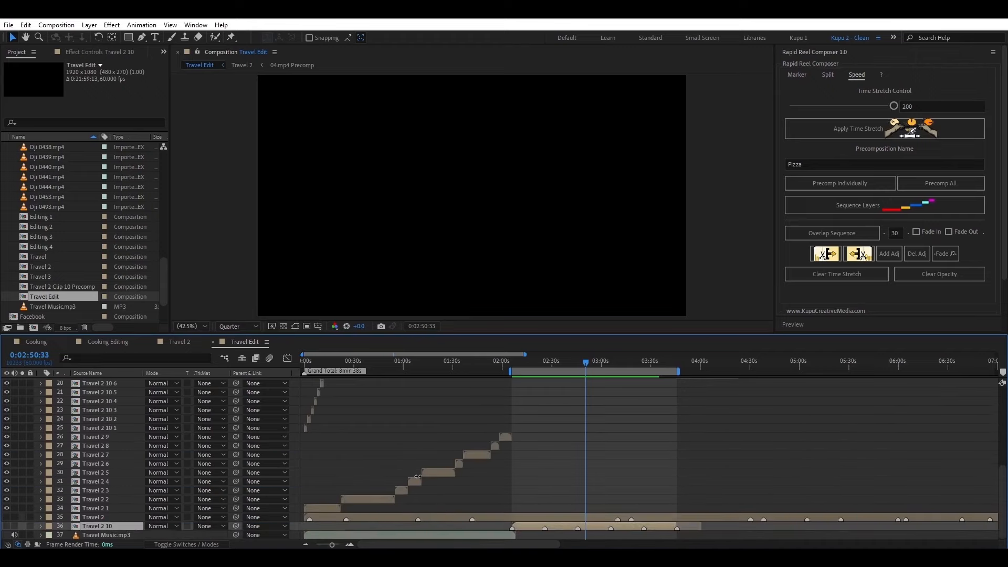
- Sequence all clip layers from Travel 2 1 through Travel 2 29 in ascending order, leaving out Travel 2 and Travel 2 10
left_click(317, 509)
scroll(108, 505, "up", 5)
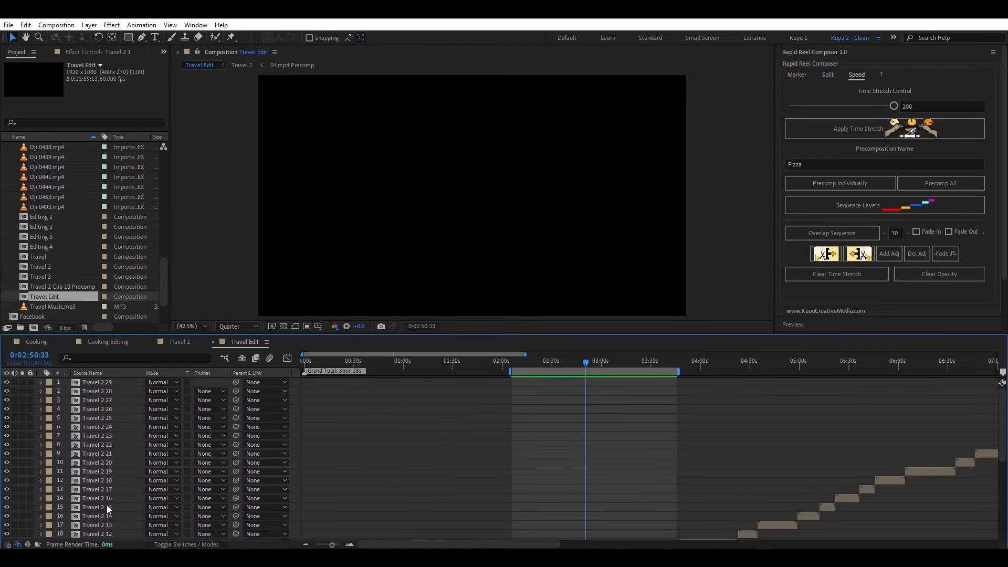
key("ctrl+a")
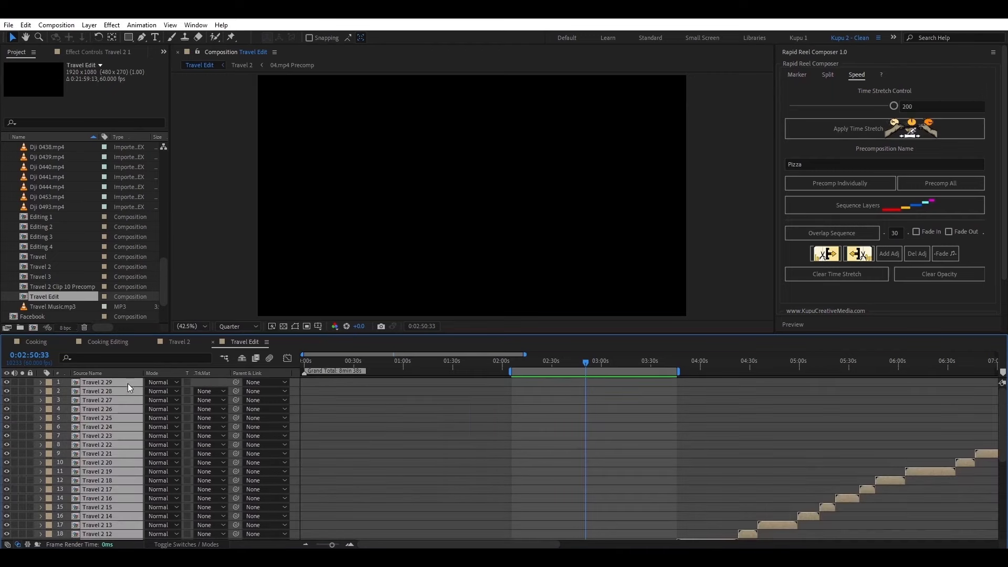
left_click(875, 200)
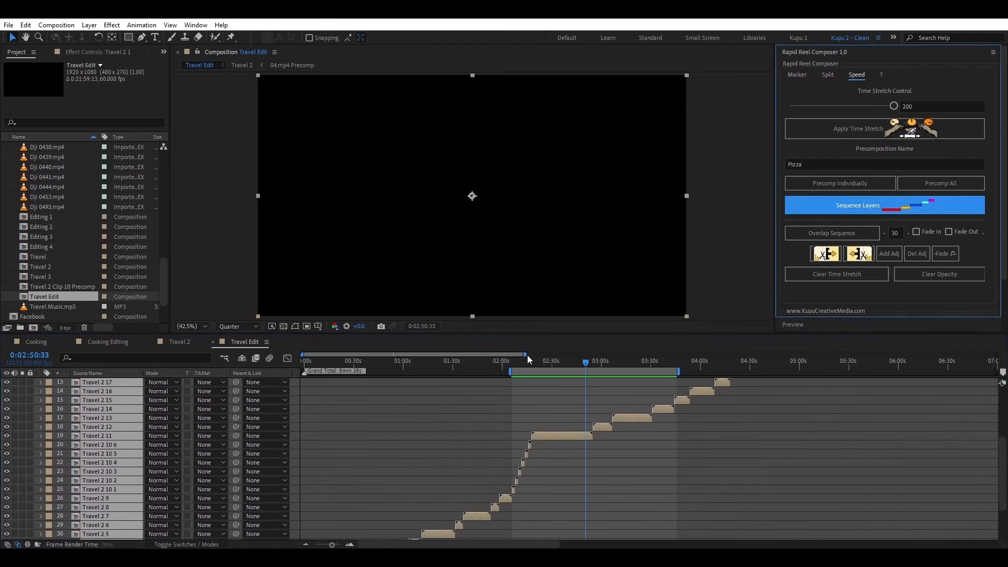
- Preview the sequenced timeline from the start of the split clips at about 0:02:05
left_click_drag(525, 355, 627, 355)
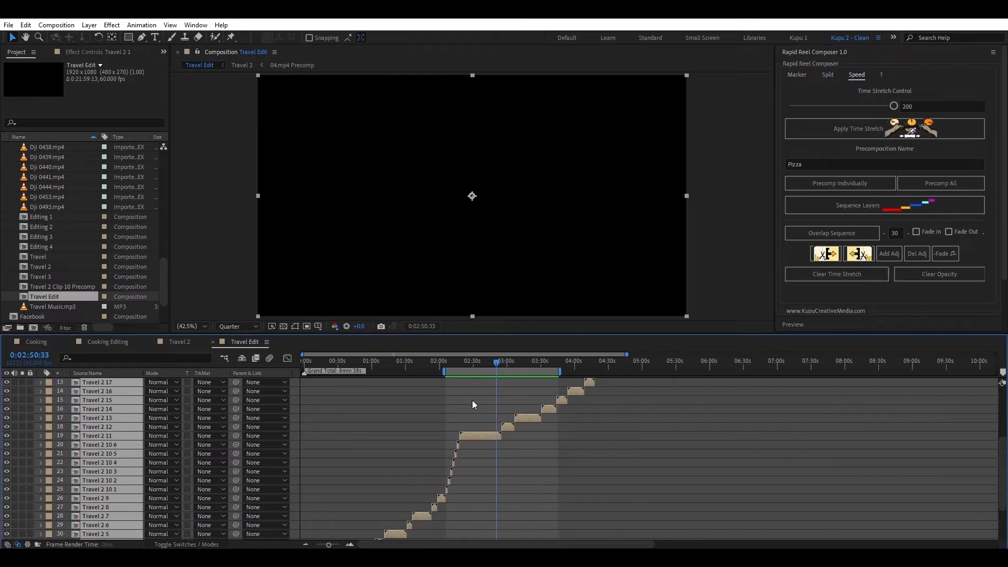
left_click(447, 364)
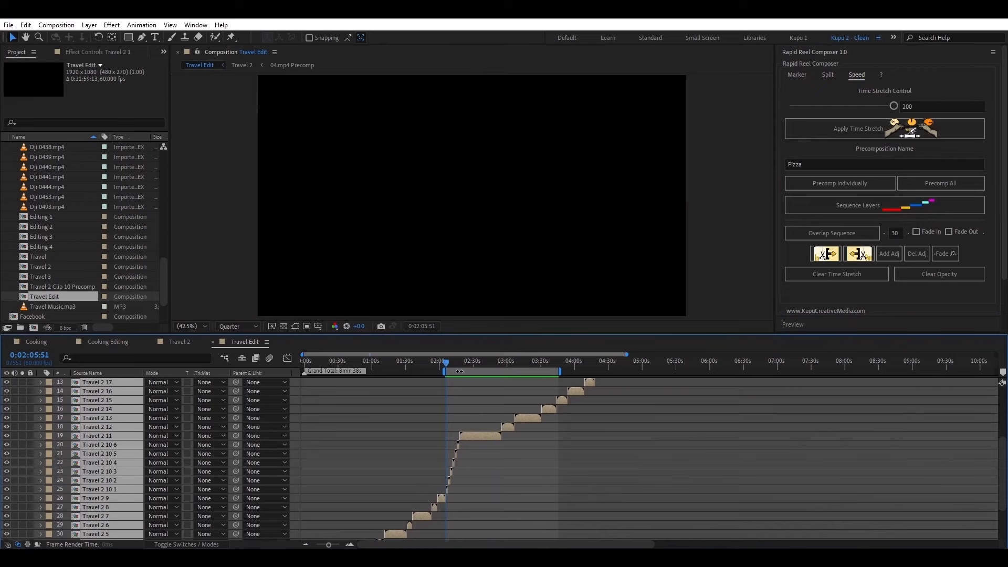
left_click_drag(447, 364, 448, 367)
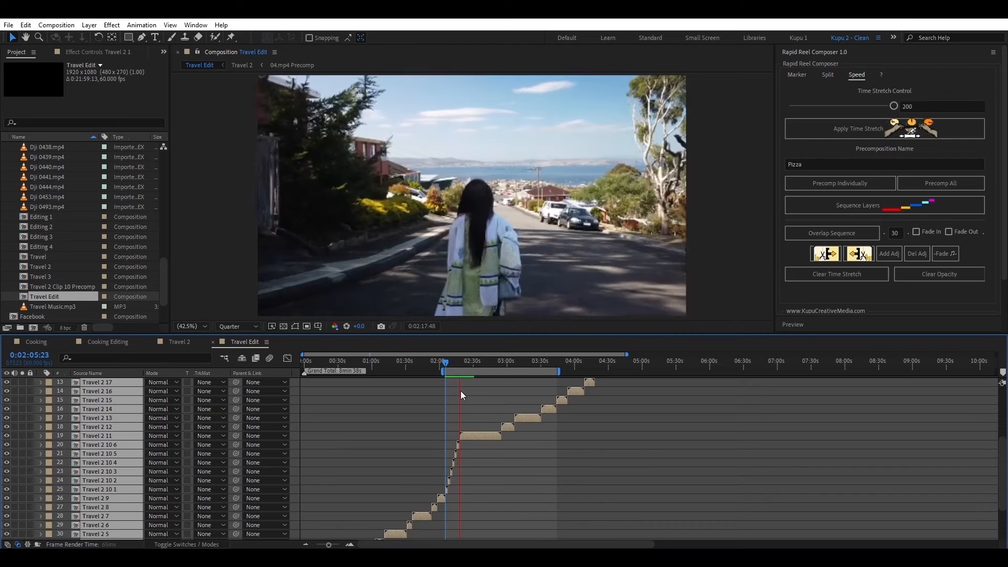
left_click(477, 435)
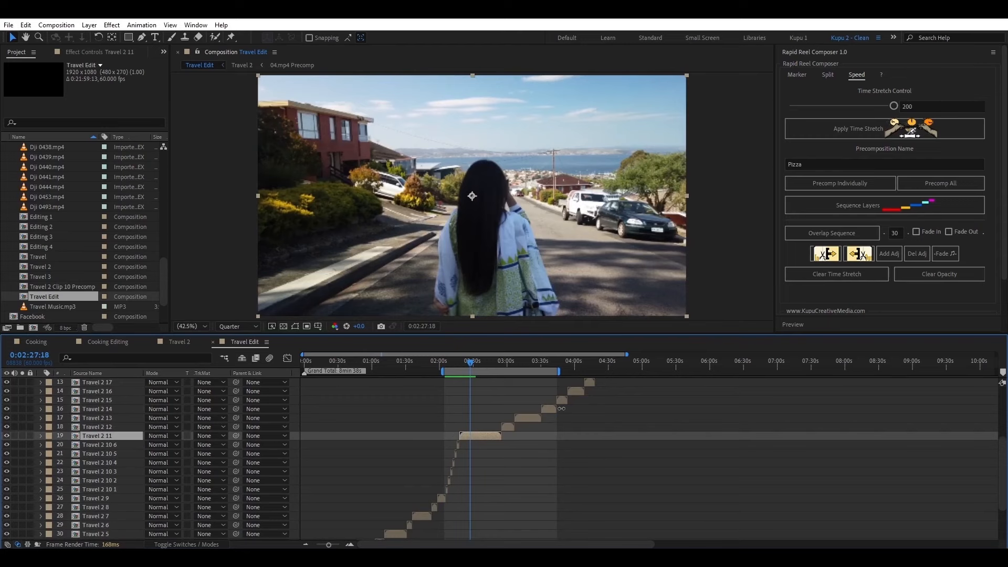
- Scrub through the opening clips from the start of the timeline to about 0:00:58
left_click(389, 362)
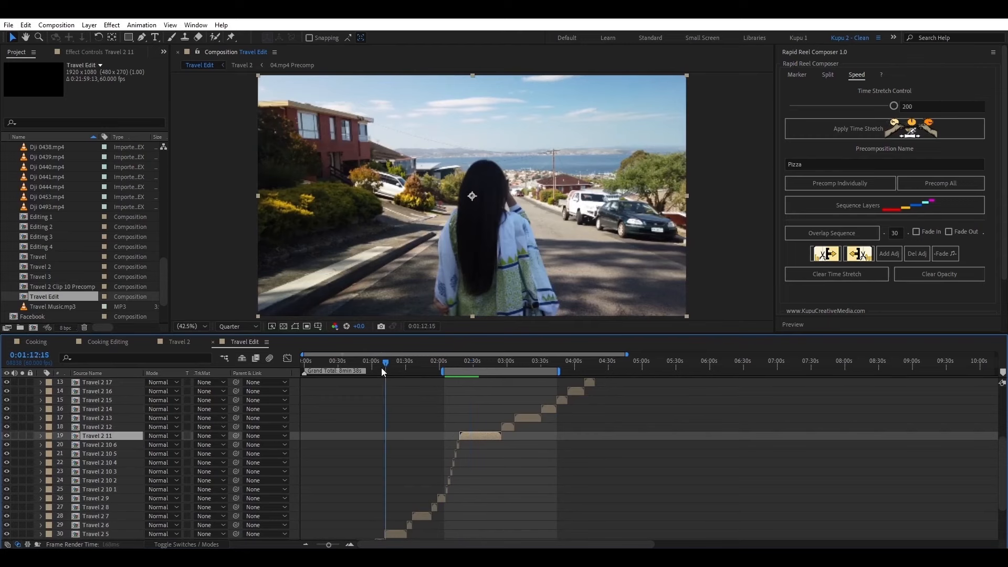
scroll(411, 409, "down", 1)
scroll(411, 410, "down", 1)
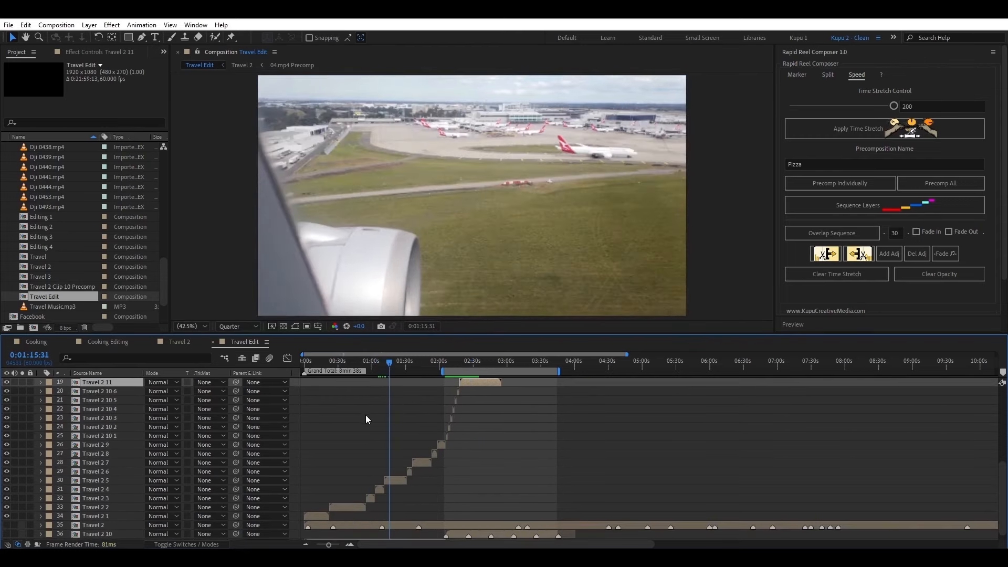
left_click(304, 362)
left_click_drag(303, 373, 371, 380)
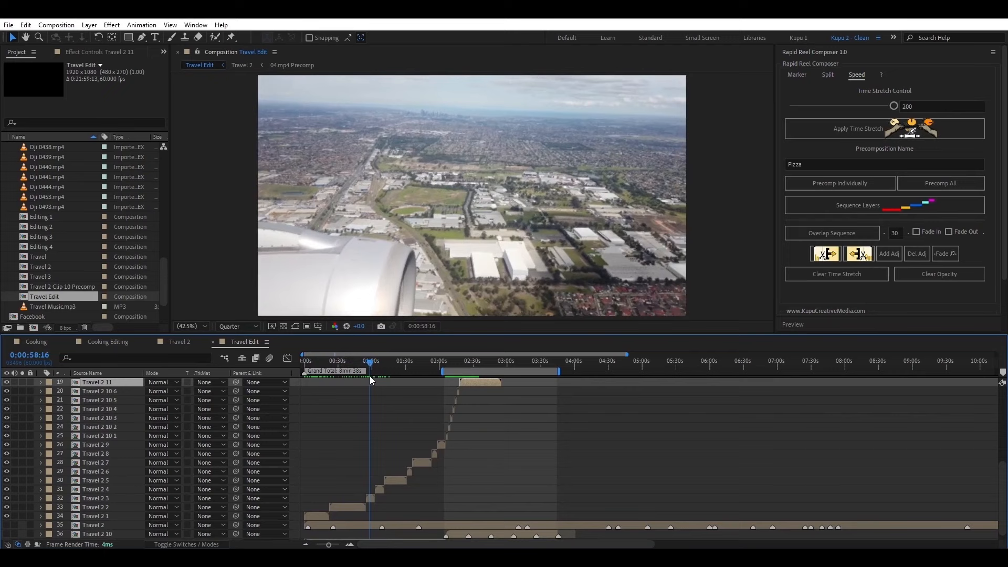
- Time-stretch the Travel 2 1 and Travel 2 2 clips to 10 and sequence them end to end
left_click(320, 517)
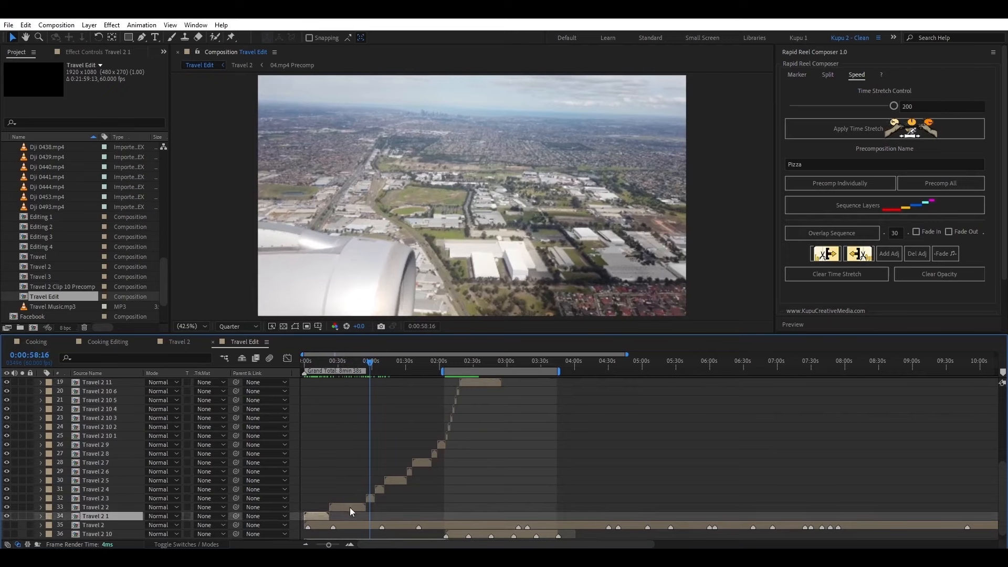
left_click(350, 507, "shift")
left_click_drag(894, 106, 797, 105)
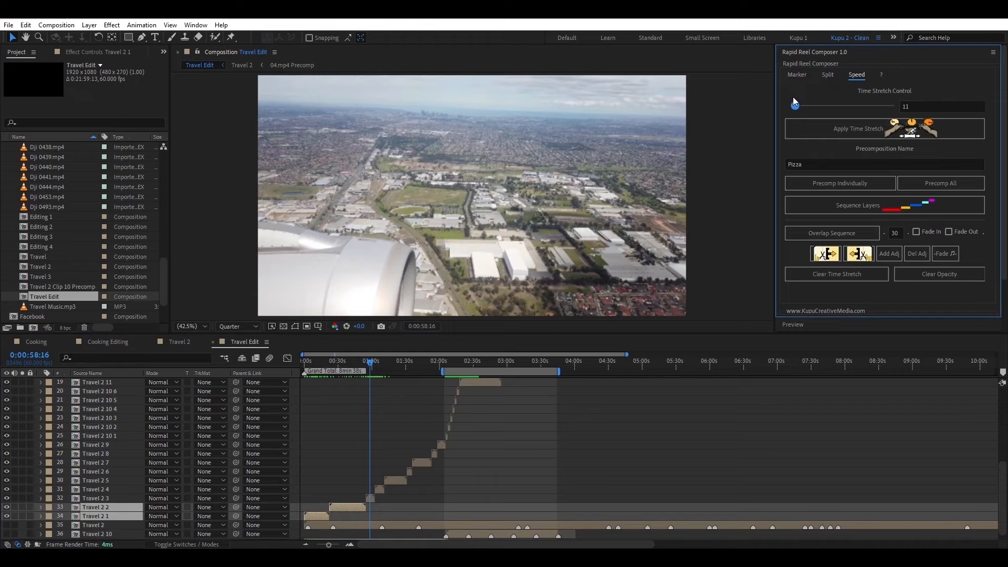
left_click(806, 126)
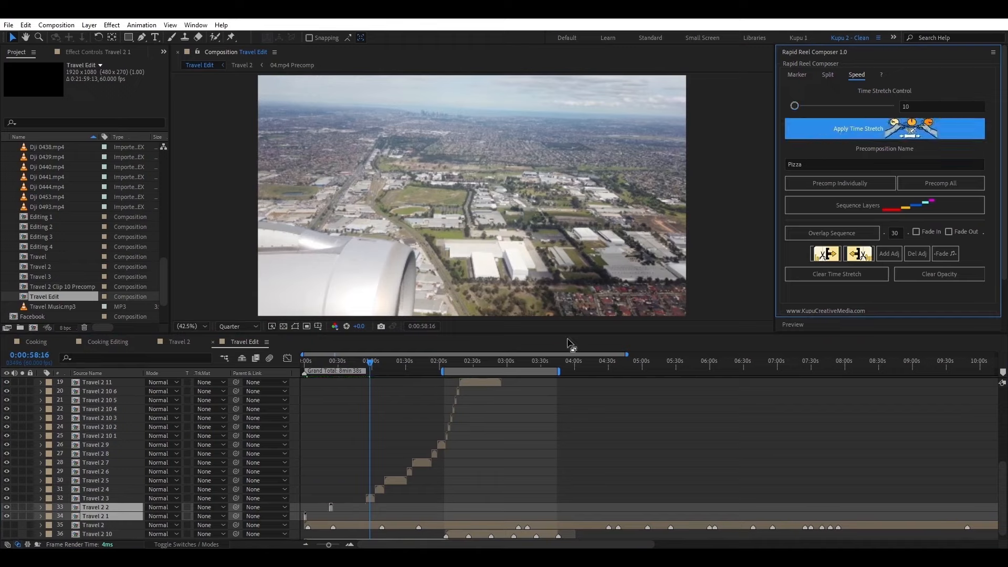
left_click(857, 207)
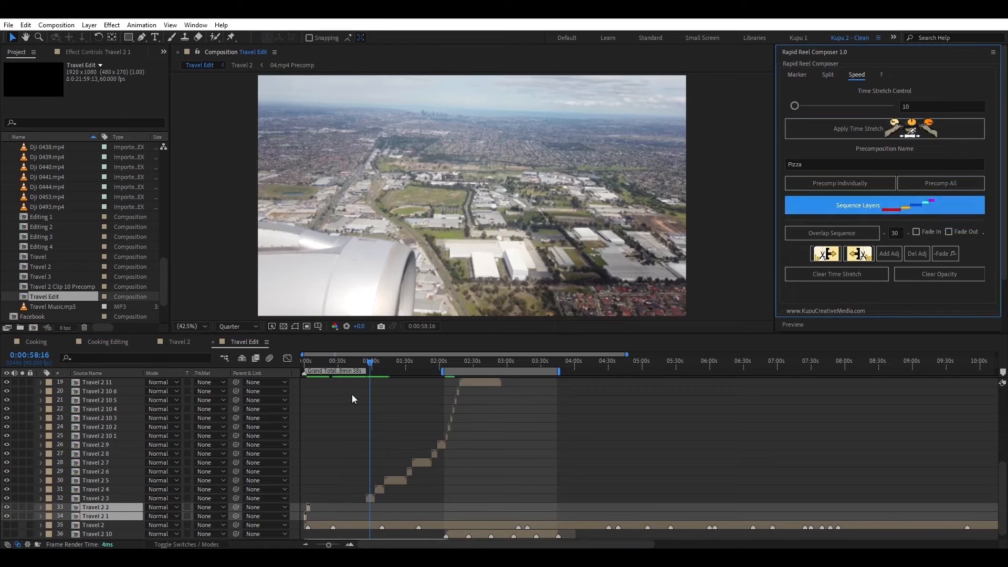
- Preview the two opening clips from 0:00:00 and apply a time stretch of 6 to them
left_click_drag(310, 366, 298, 367)
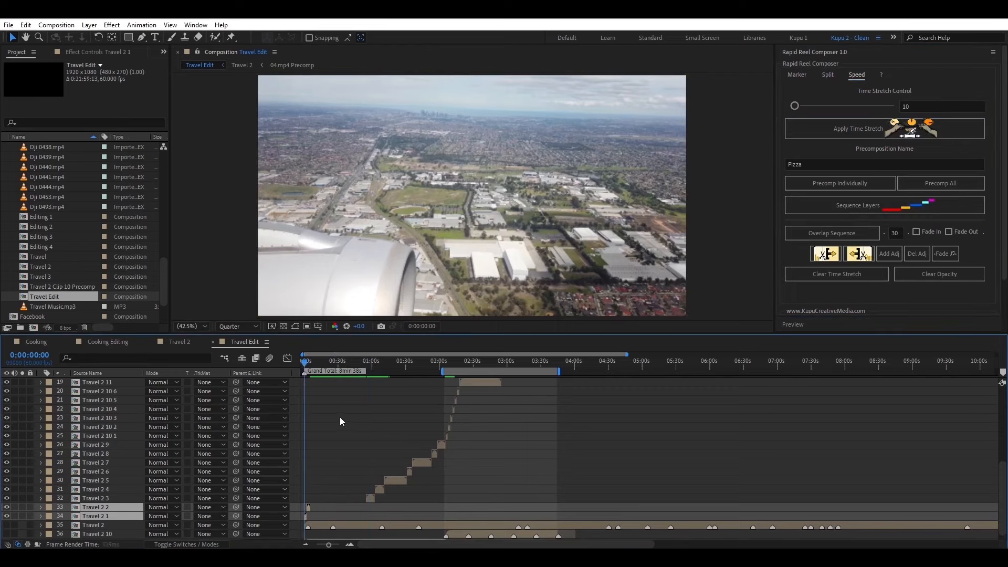
key("space")
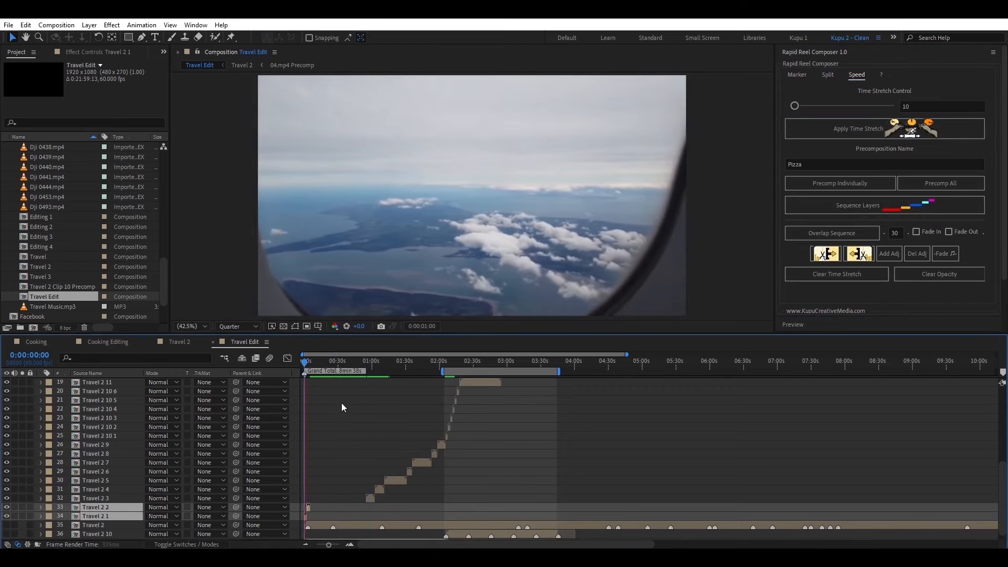
left_click(300, 362)
left_click_drag(794, 106, 793, 107)
left_click(851, 128)
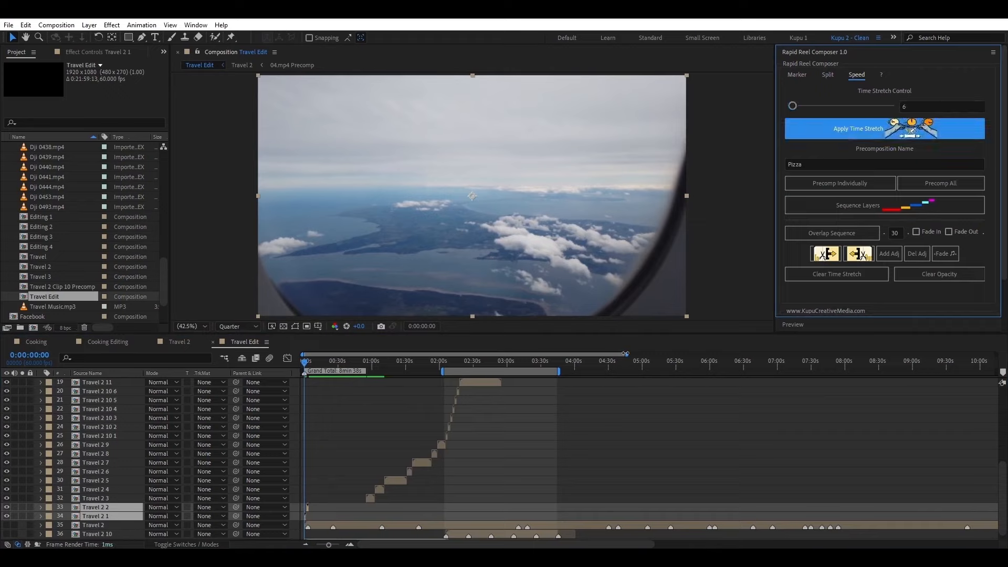
- Sequence the stretched Travel 2 1 and Travel 2 2 clips end to end and preview the result from 0:00:00
left_click_drag(626, 354, 466, 354)
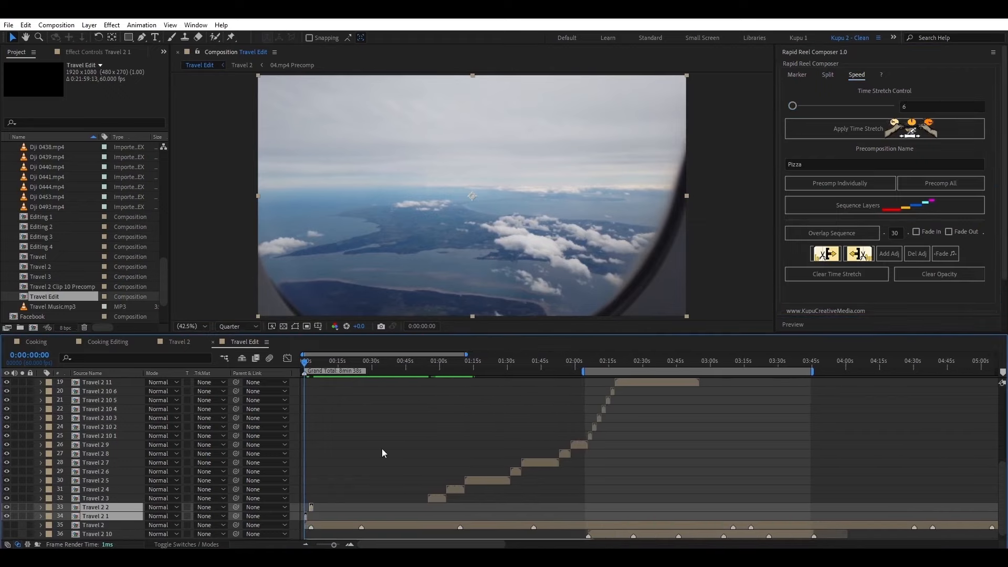
left_click(855, 200)
key("space")
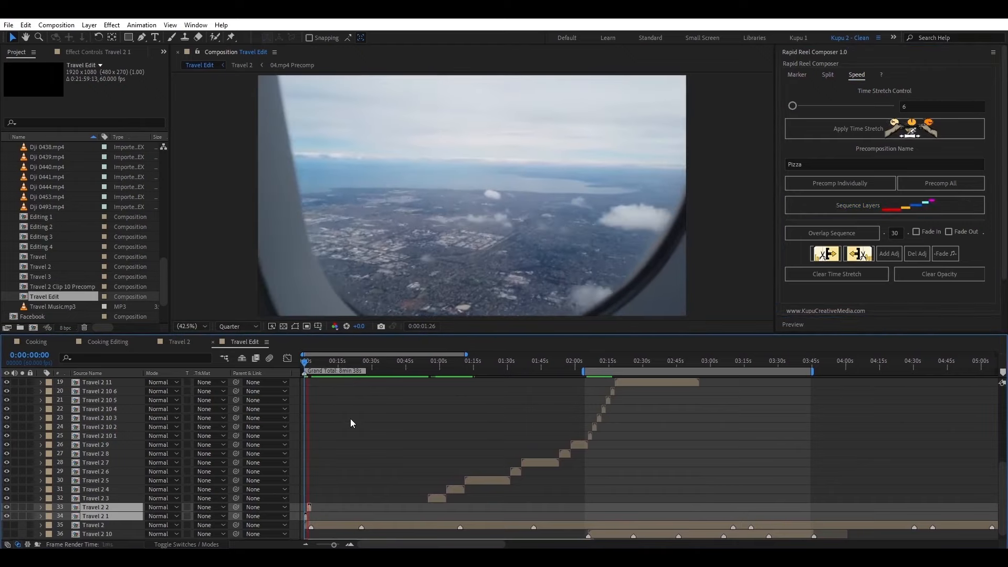
left_click(313, 362)
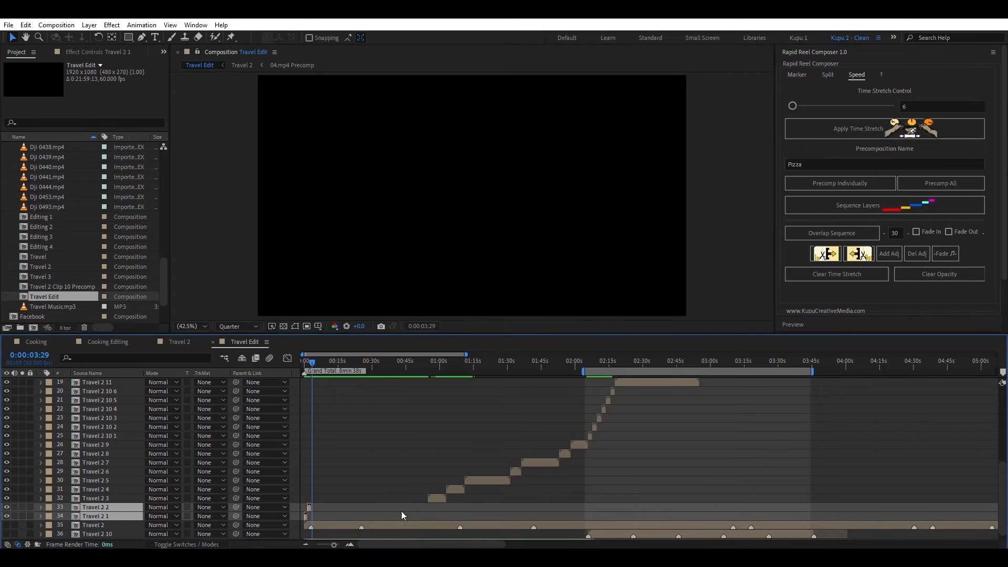
- Scrub through the Travel 2 3 clip and apply a time stretch of 6 to it
left_click(436, 498)
left_click(437, 365)
mouse_move(440, 370)
left_mouse_down()
mouse_move(432, 365)
mouse_move(443, 365)
left_mouse_up()
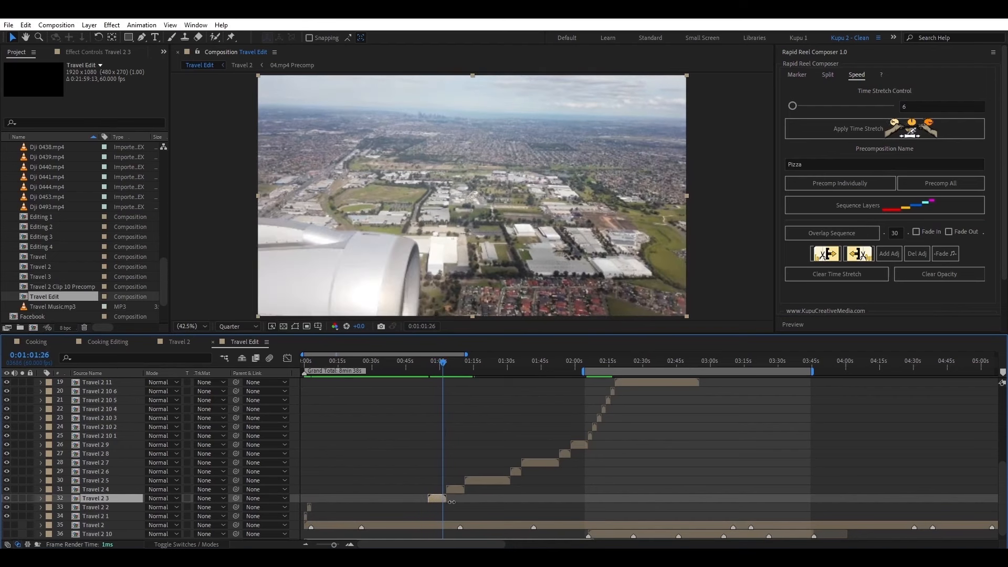
left_click(433, 364)
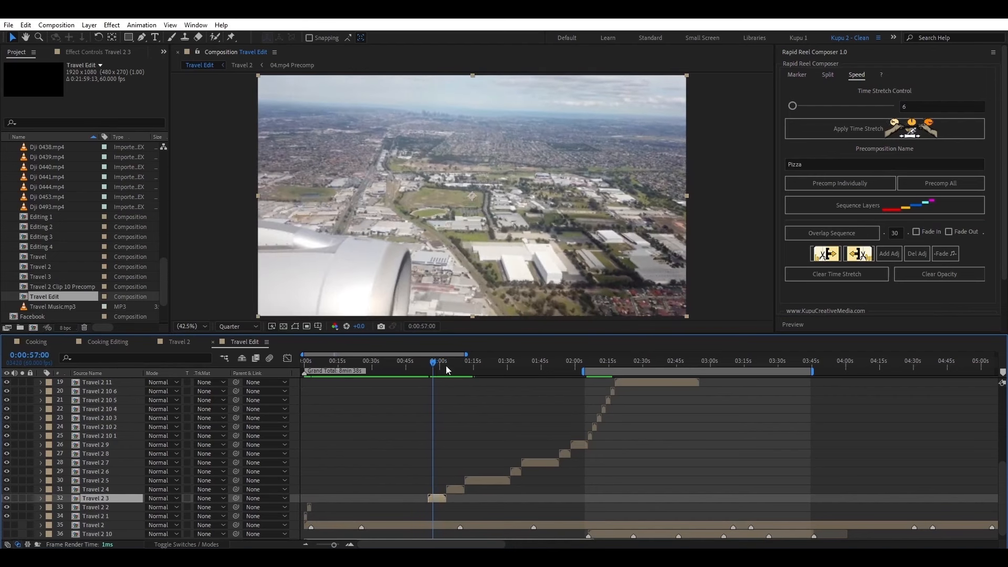
left_click(822, 129)
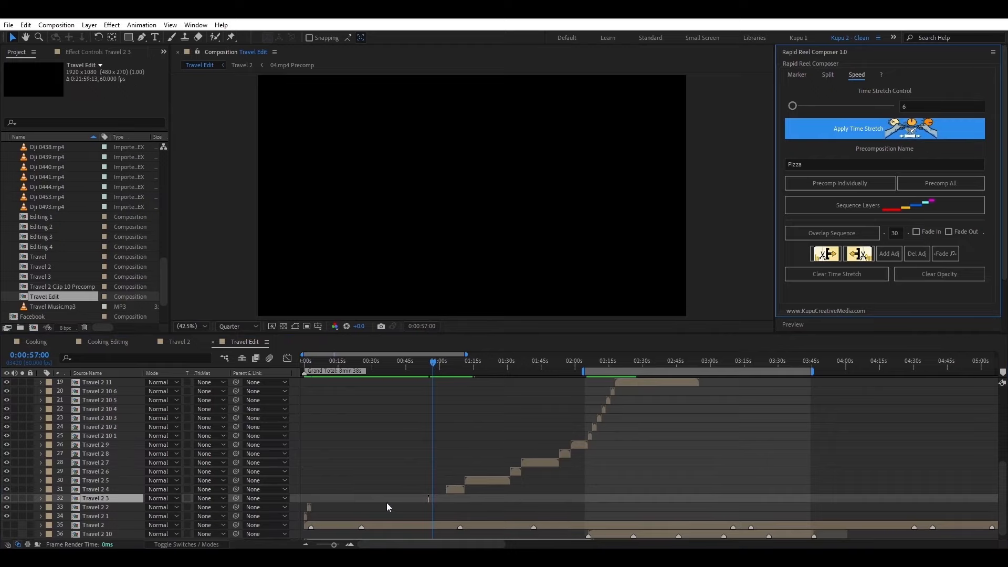
- Sequence the Travel 2 1 through Travel 2 3 clips end to end and preview them from the timeline start
left_click(306, 516)
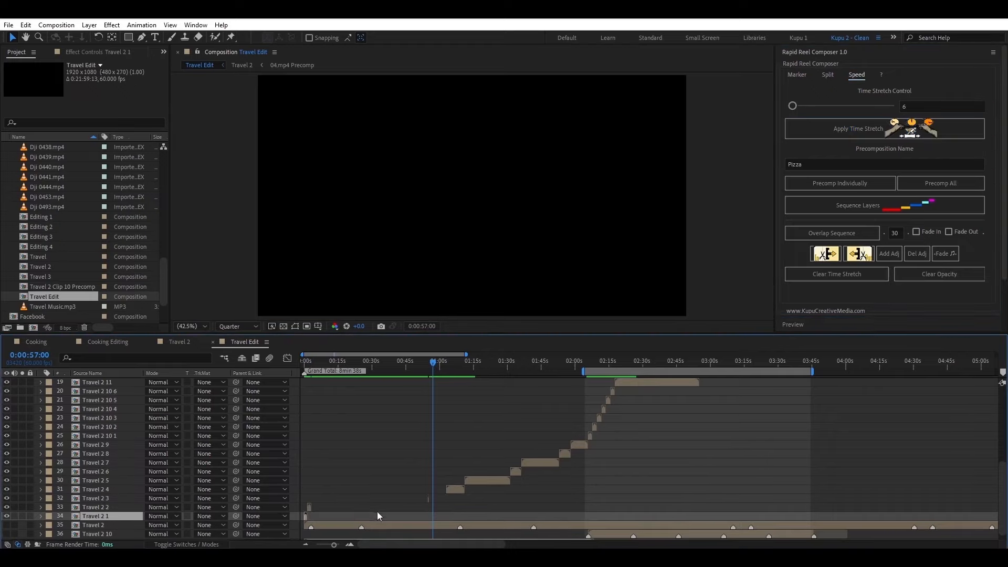
left_click(429, 499, "shift")
left_click(852, 211)
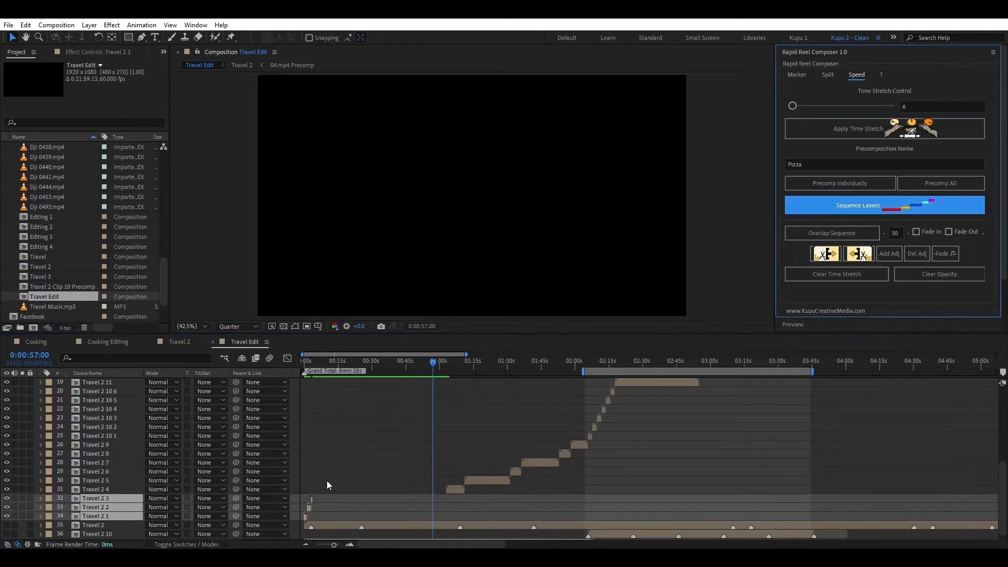
left_click_drag(314, 364, 291, 365)
key("space")
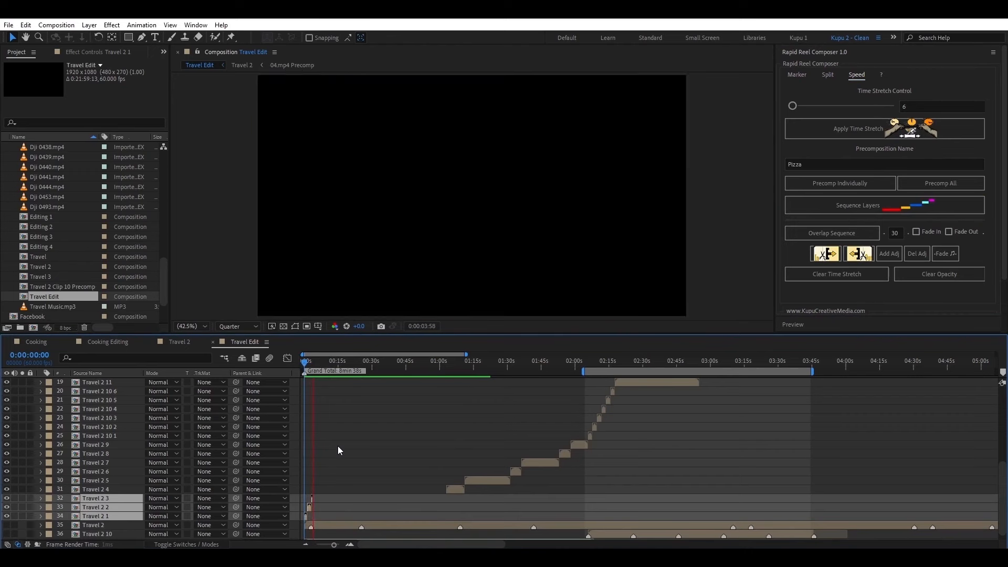
key("space")
- Scrub through the Travel 2 4 and Travel 2 5 clips and apply a time stretch of 6 to both
left_click(453, 489)
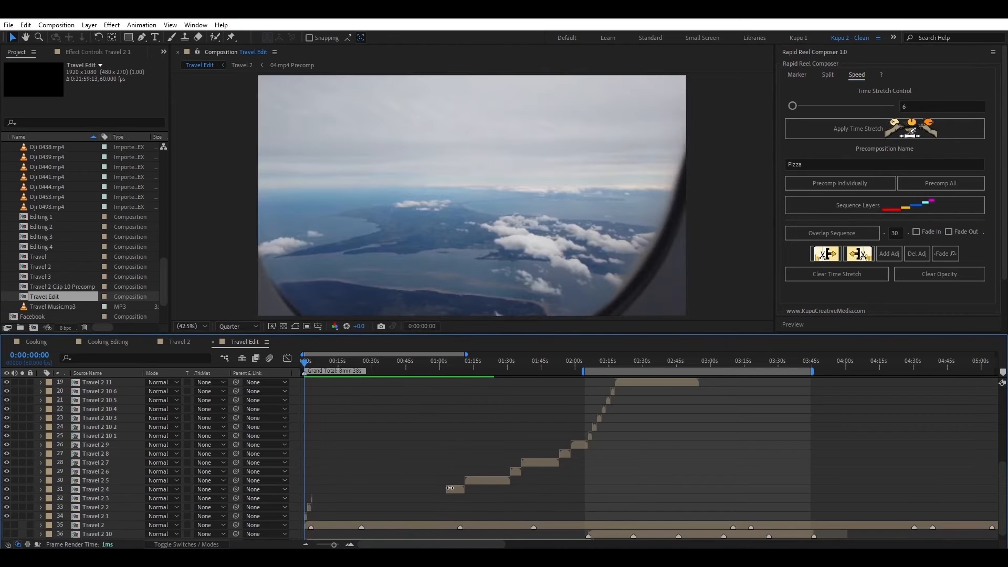
left_click_drag(474, 363, 502, 372)
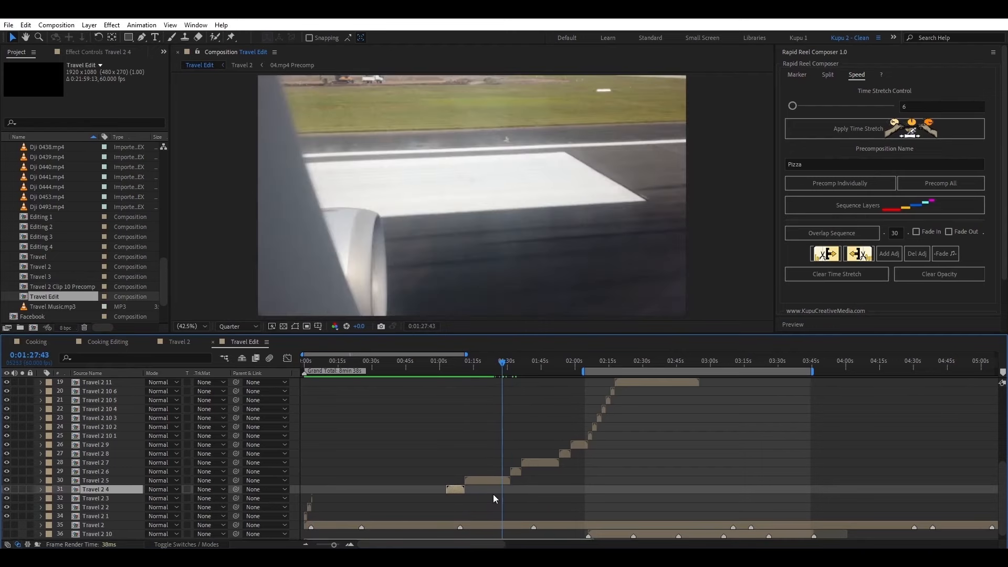
left_click(474, 481, "shift")
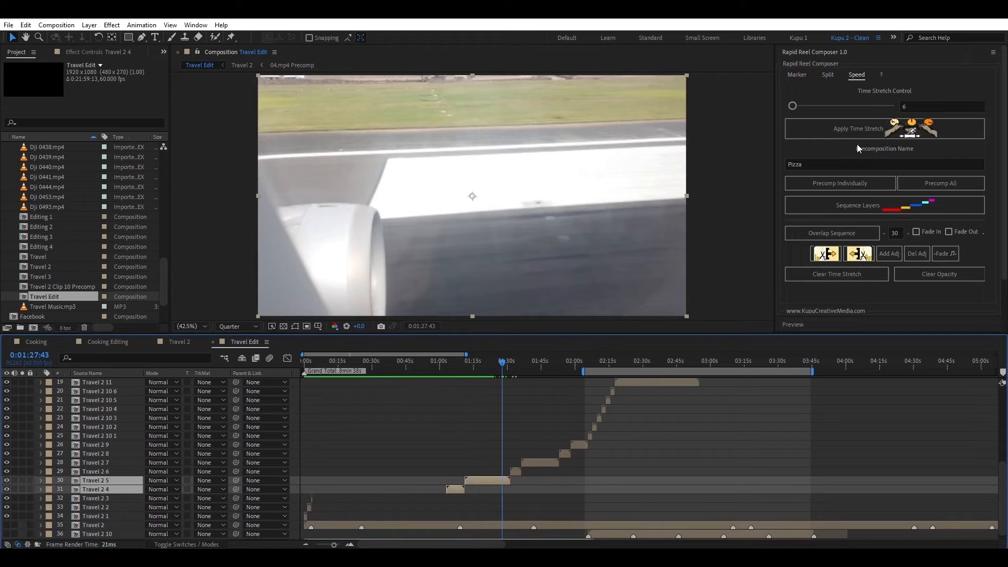
left_click(817, 127)
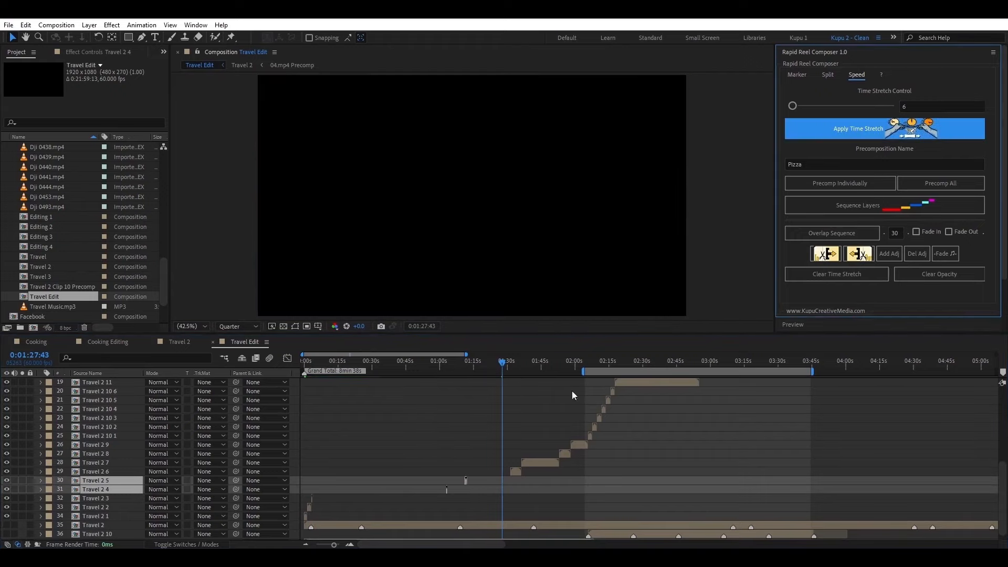
- Sequence the Travel 2 3 through Travel 2 5 clips end to end and preview the edit from 0:00:00
left_click(312, 499)
left_click(462, 482, "shift")
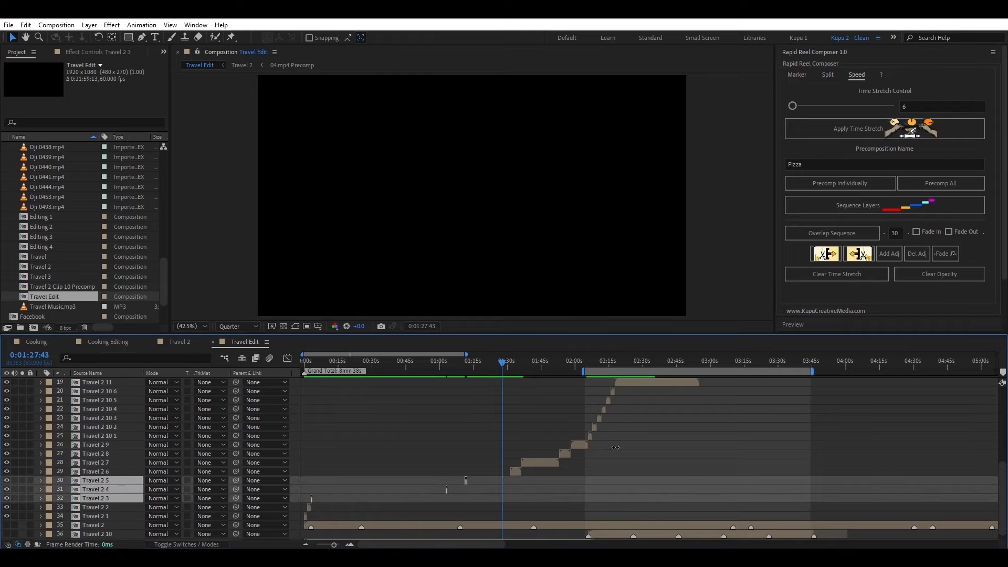
left_click(874, 202)
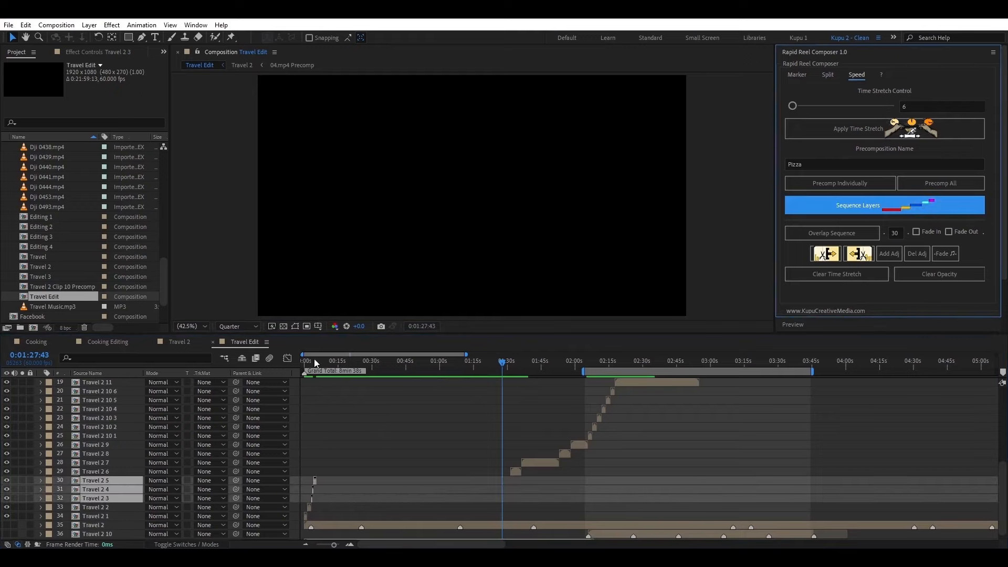
key("Home")
key("space")
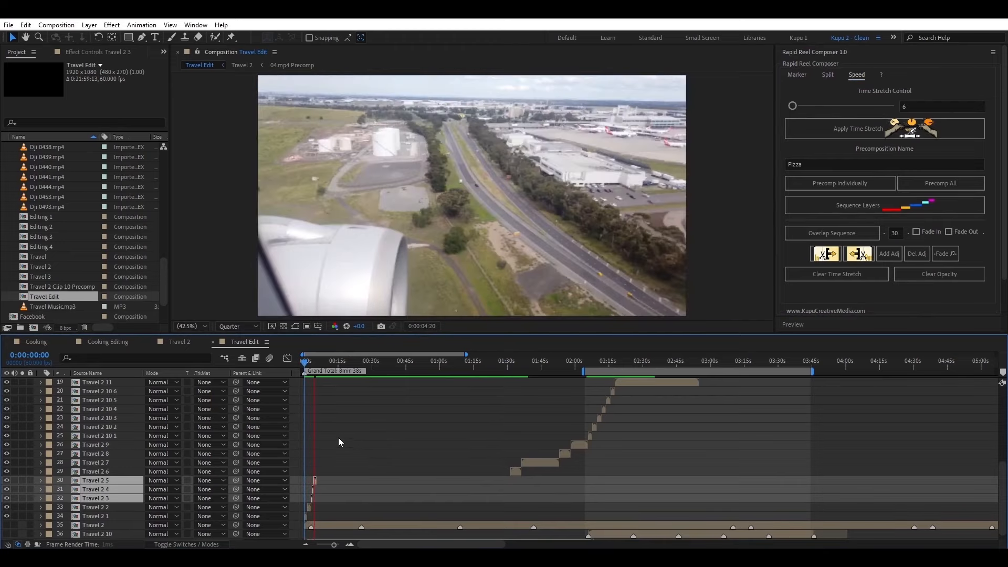
- Scrub to the Travel 2 6 clip and apply a time stretch of 29 to it
left_click(312, 366)
left_click_drag(311, 366, 516, 366)
left_click(515, 472)
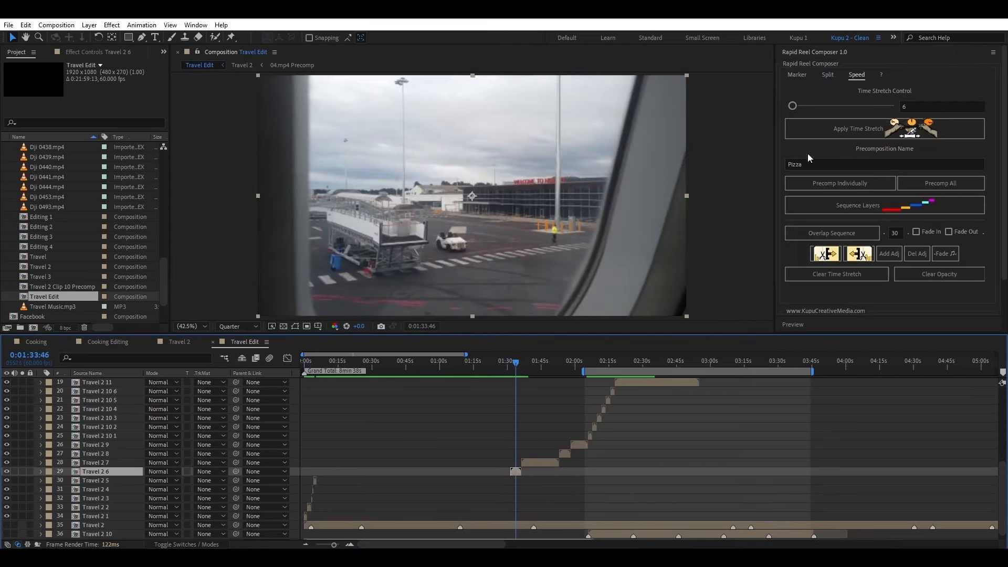
left_click_drag(792, 107, 799, 108)
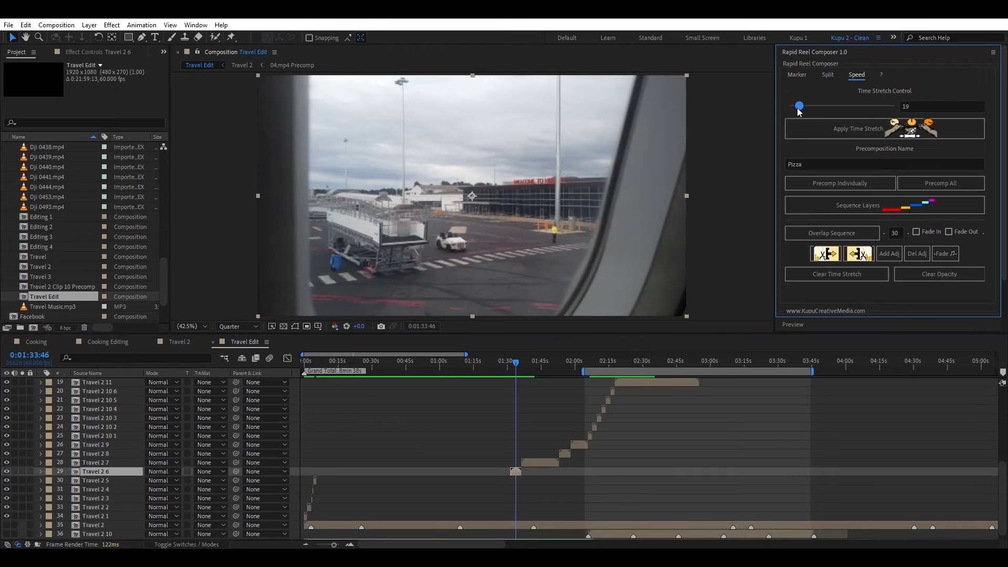
left_click(813, 130)
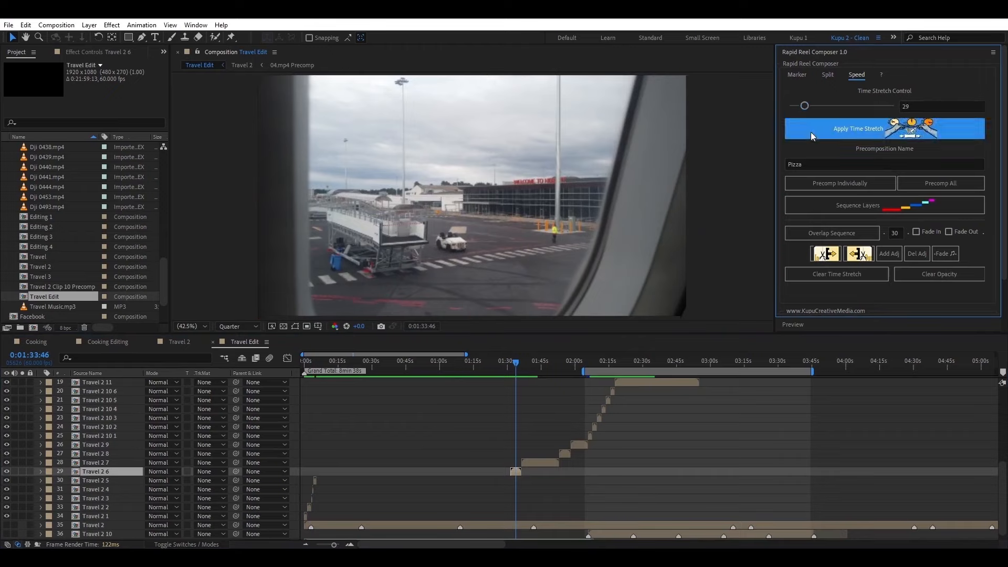
- Check the footage of the Travel 2 7 clip and apply a time stretch of 20 to it
left_click(534, 461)
left_click(531, 363)
left_click(536, 364)
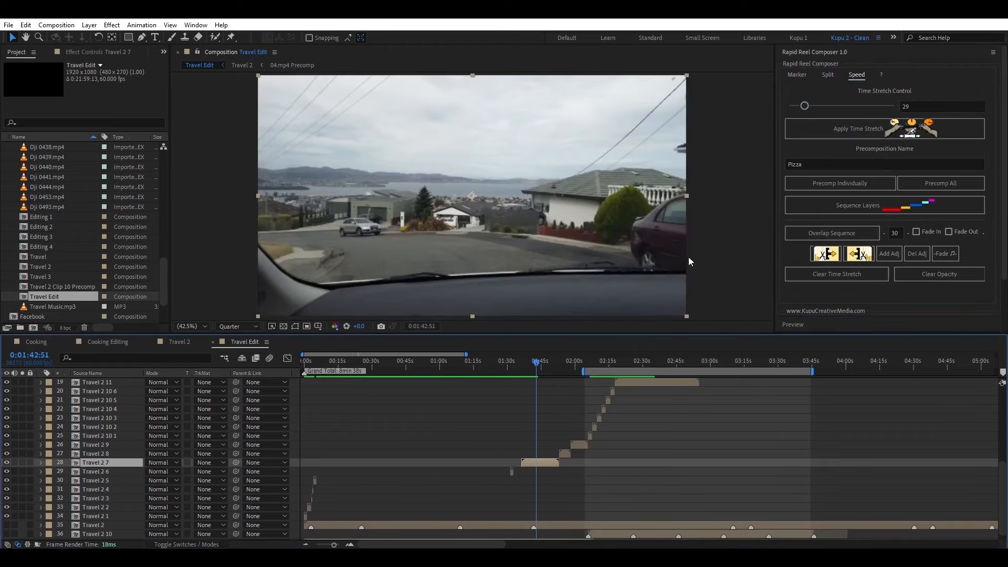
left_click_drag(805, 106, 805, 106)
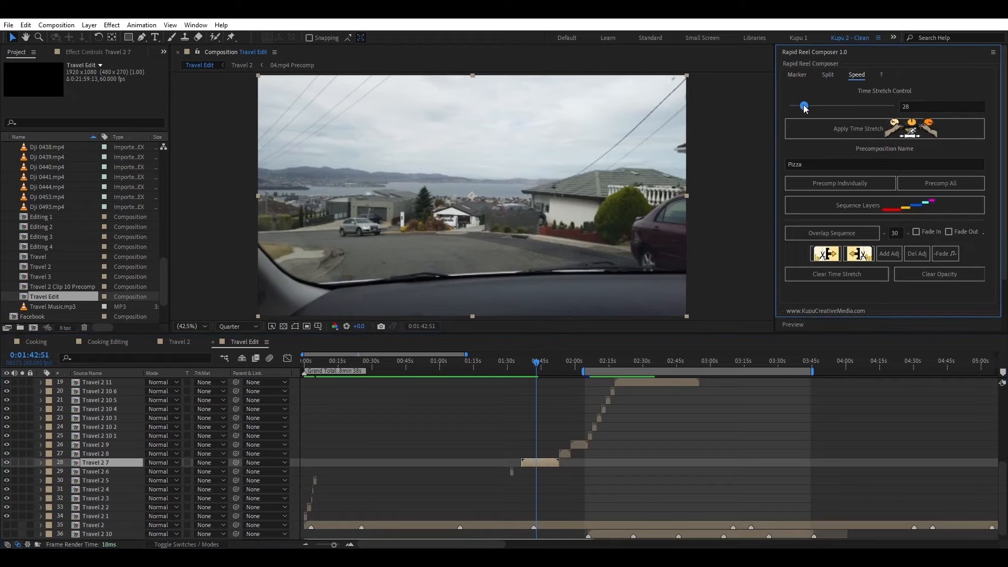
left_click(800, 128)
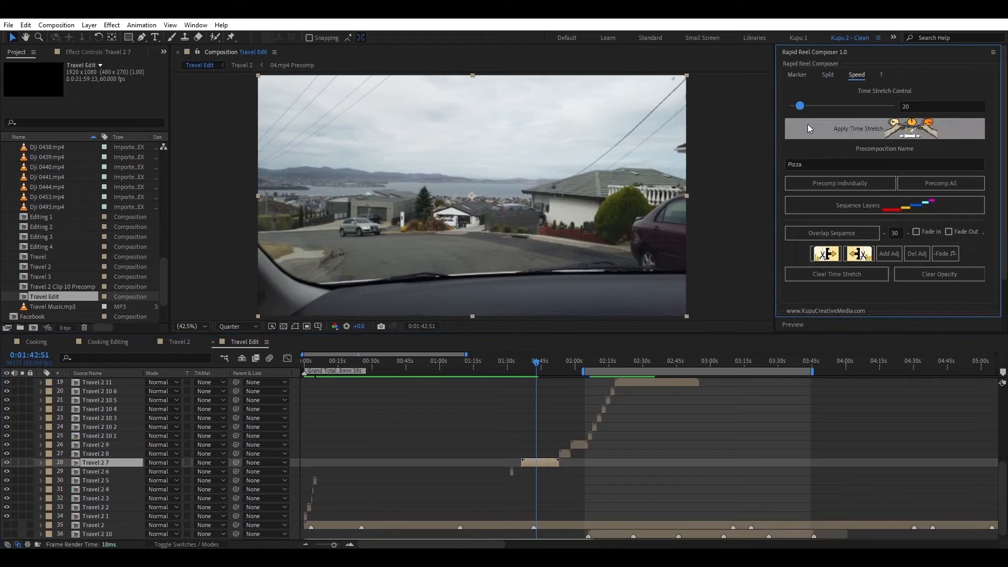
- Sequence the Travel 2 5 through Travel 2 7 clips end to end and preview the edit from about 0:00:01
left_click(316, 481)
left_click(527, 464, "shift")
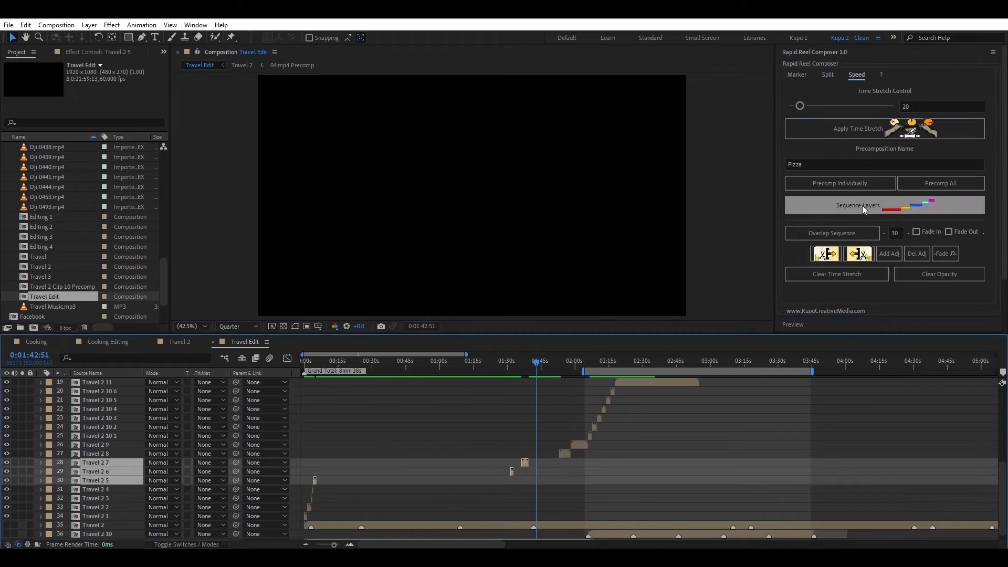
left_click(858, 205)
left_click(315, 362)
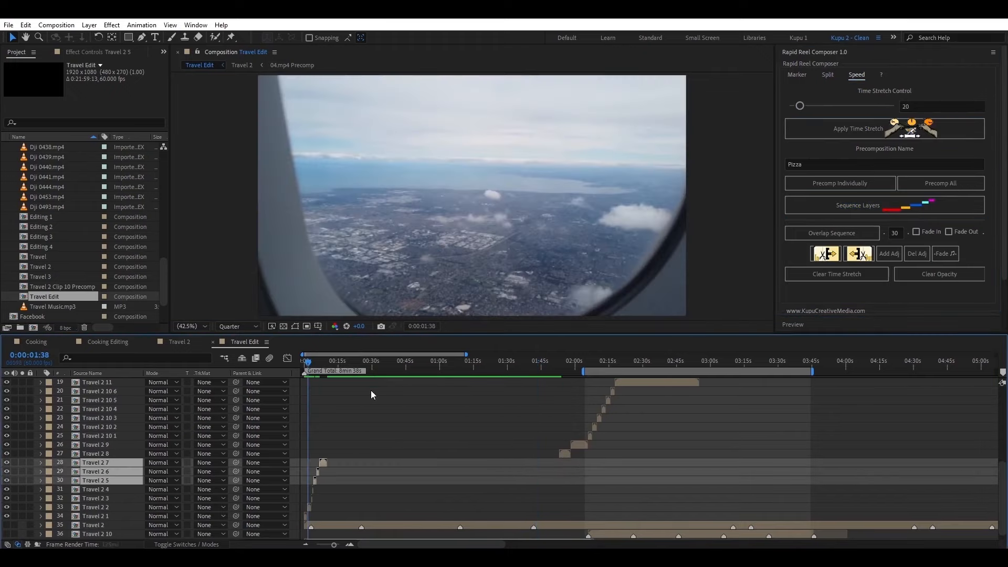
key("space")
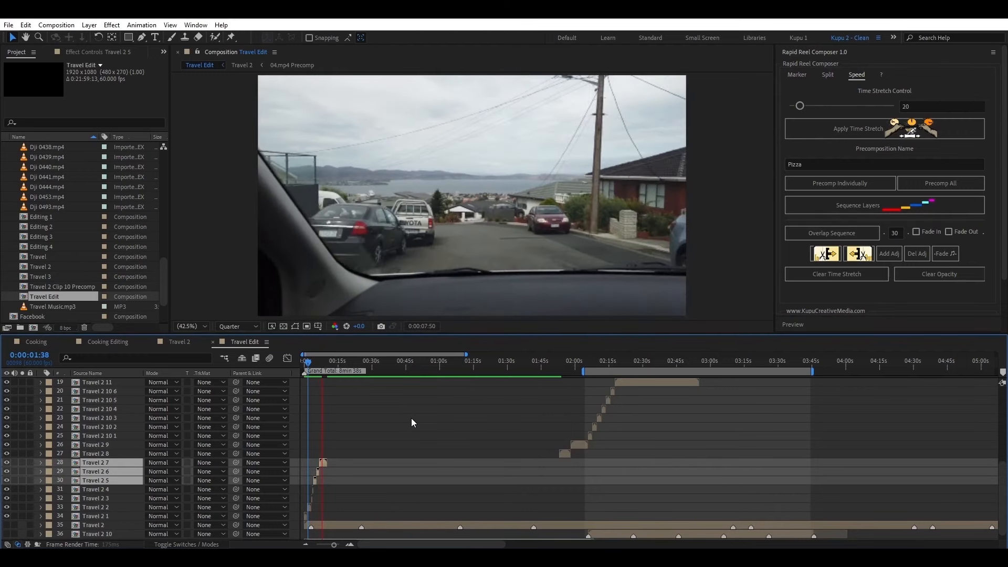
- Replay the sequenced clips from about 0:00:06 and scrub ahead to the Travel 2 8 clip
left_click(318, 364)
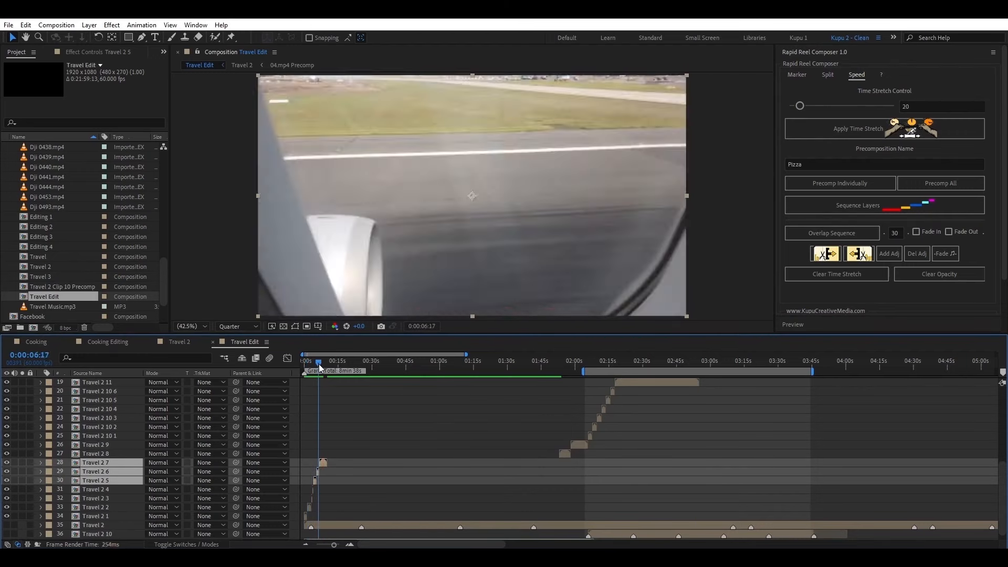
key("space")
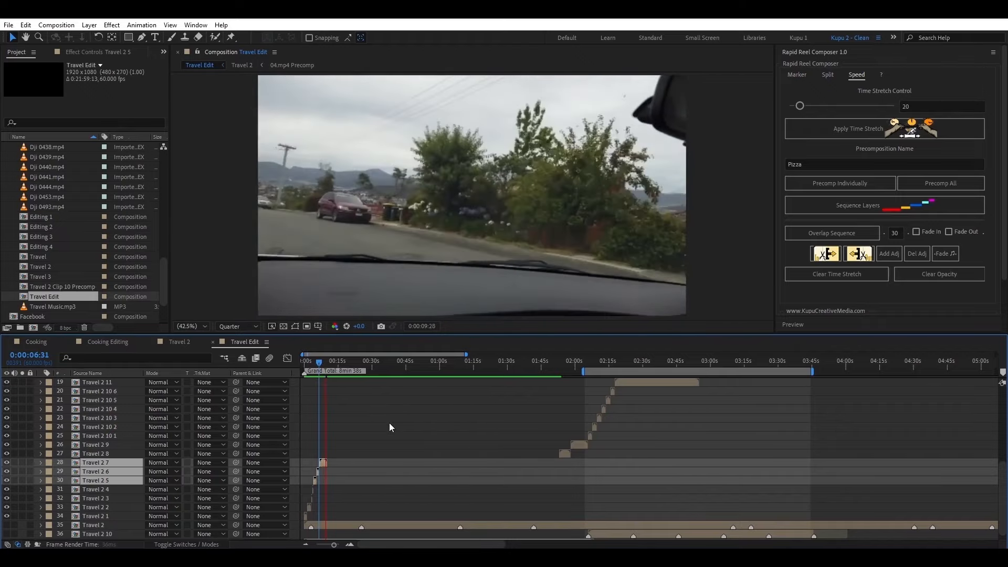
key("space")
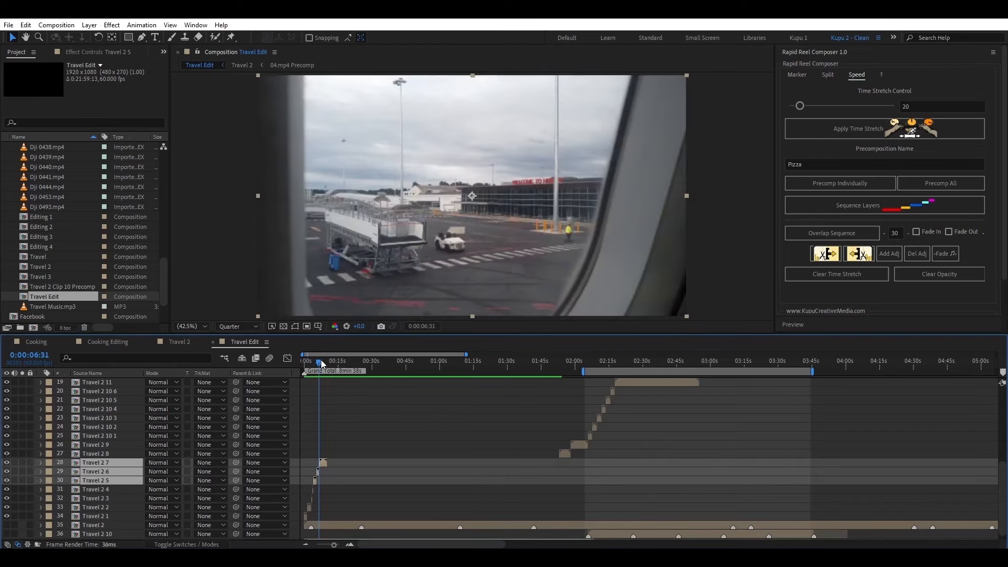
left_click_drag(322, 364, 563, 366)
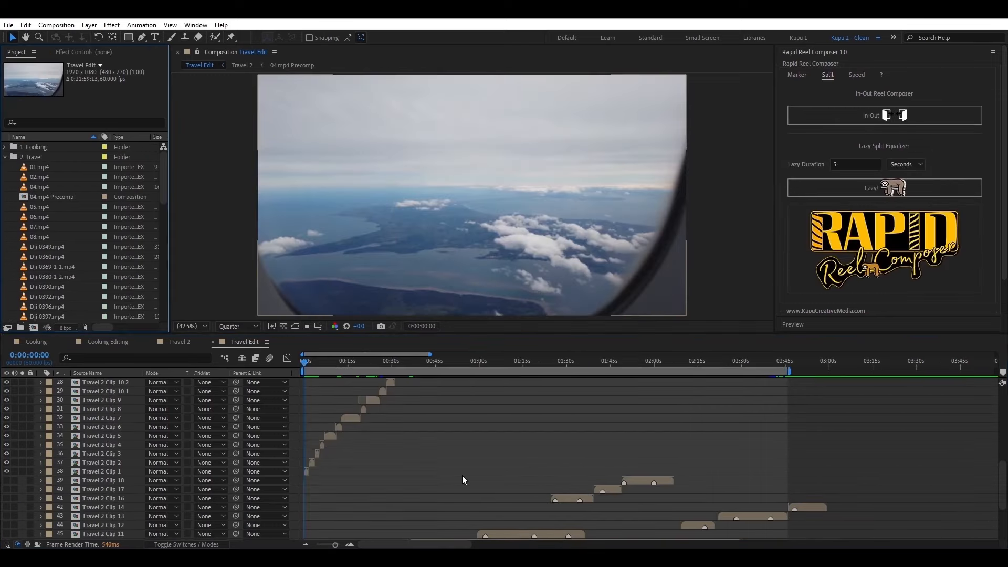
- Review the sequenced Travel Edit layers down to the music tracks, scrubbing to about 0:00:19 and returning to 0:00:00
scroll(462, 480, "up", 9)
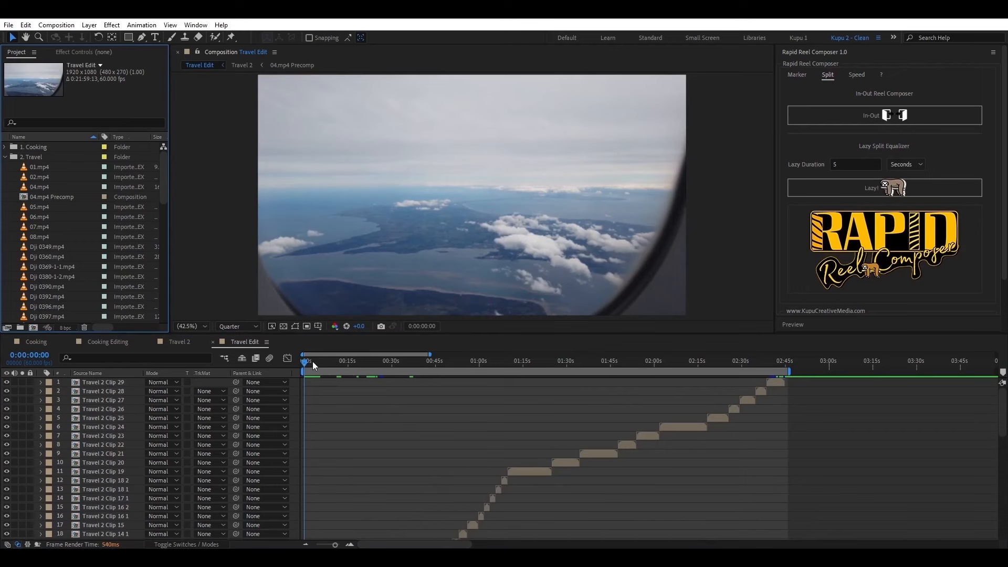
left_click_drag(313, 366, 360, 362)
scroll(397, 465, "down", 10)
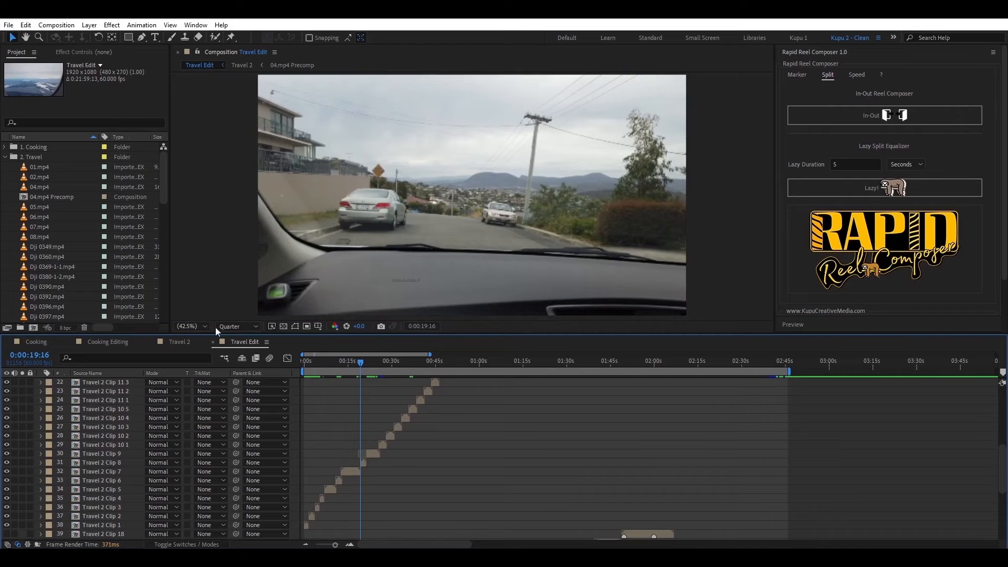
scroll(447, 460, "down", 3)
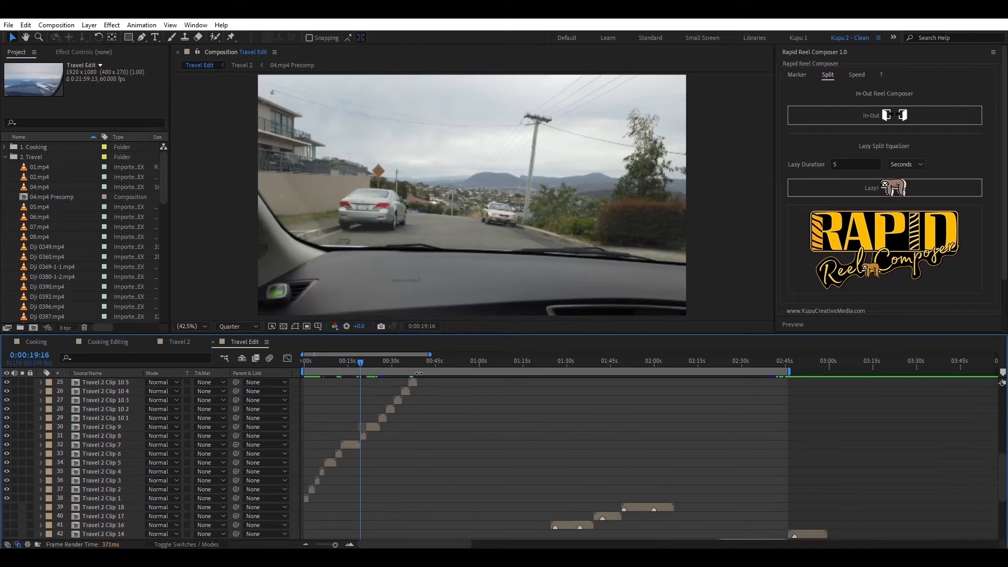
scroll(450, 473, "down", 10)
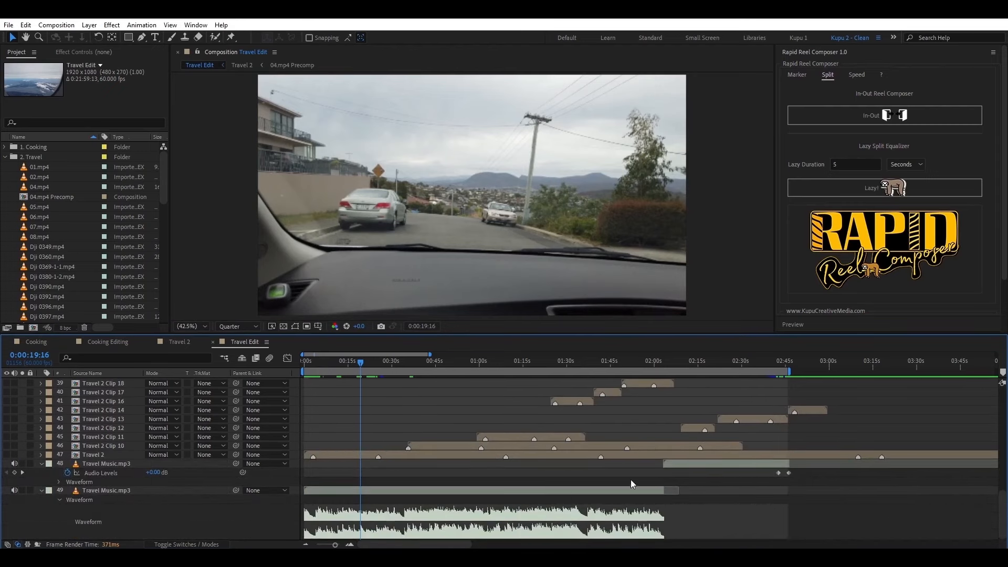
scroll(483, 451, "up", 20)
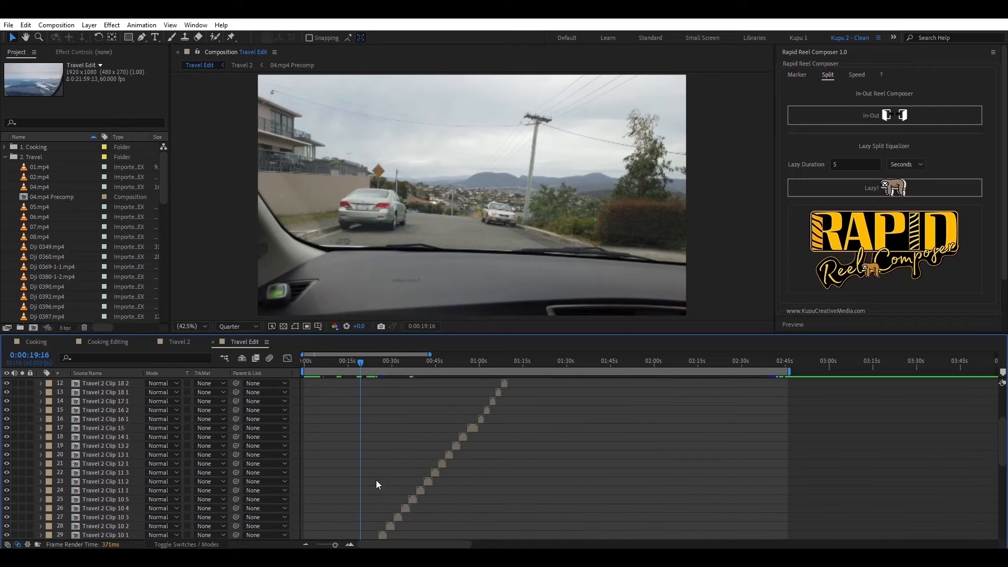
left_click(302, 363)
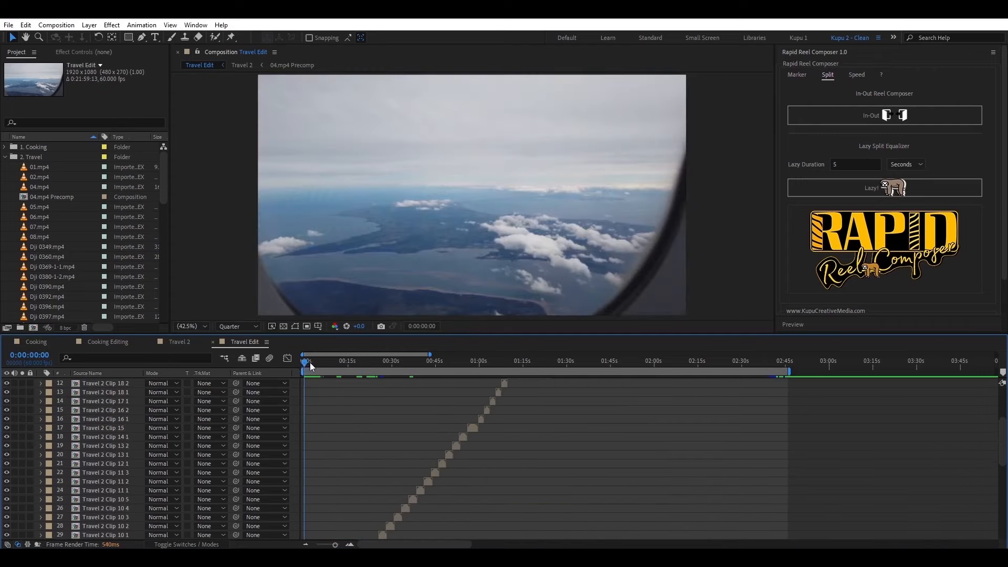
- Play the Travel Edit composition from 0:00:00 and maximize the composition view to watch it
key("space")
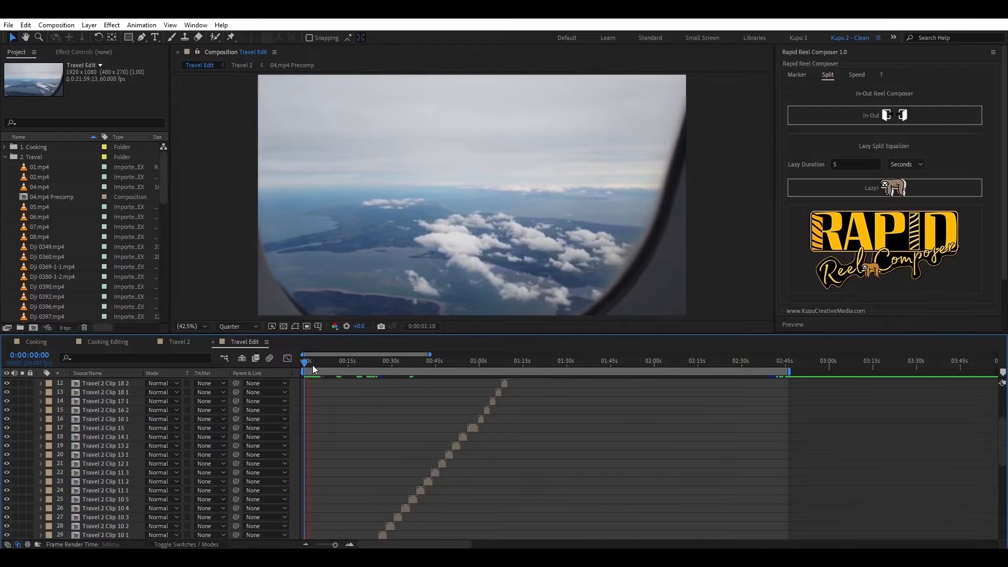
key("grave")
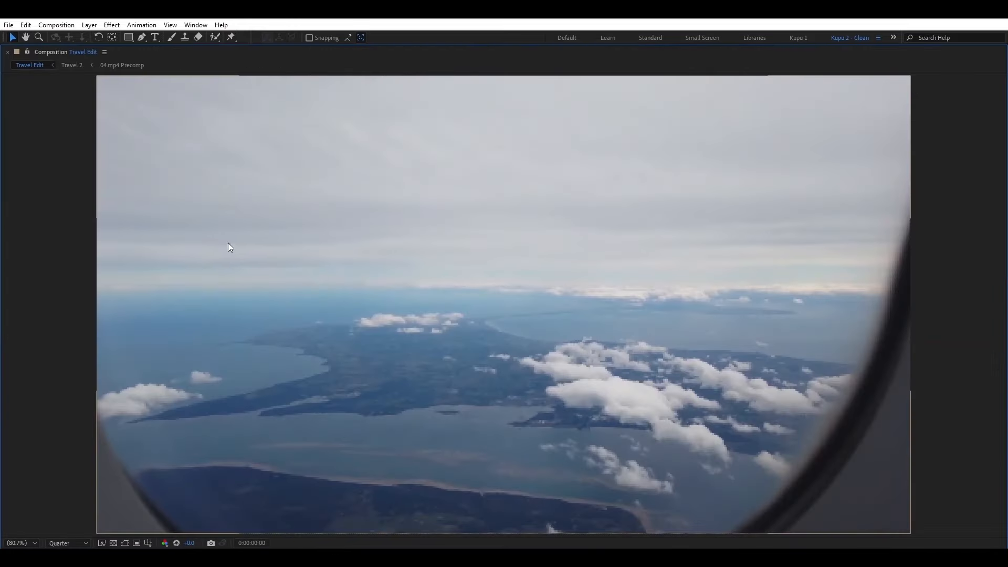
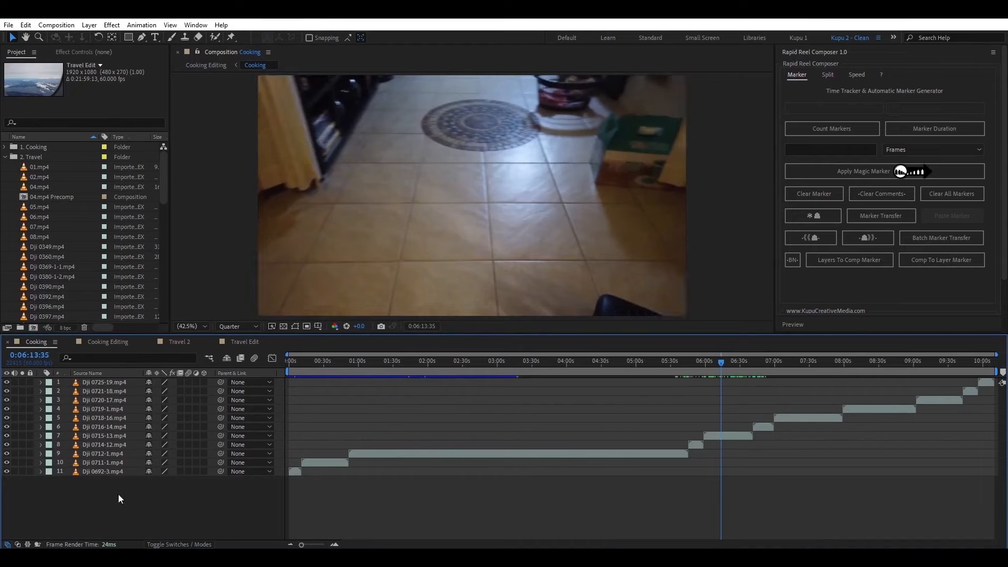
- Add markers at 0:00:05:27, 0:00:22:42 and 0:00:45:51 to the Dji 0692-3 through Dji 0714-12 layers in Cooking and count them
left_click(109, 471)
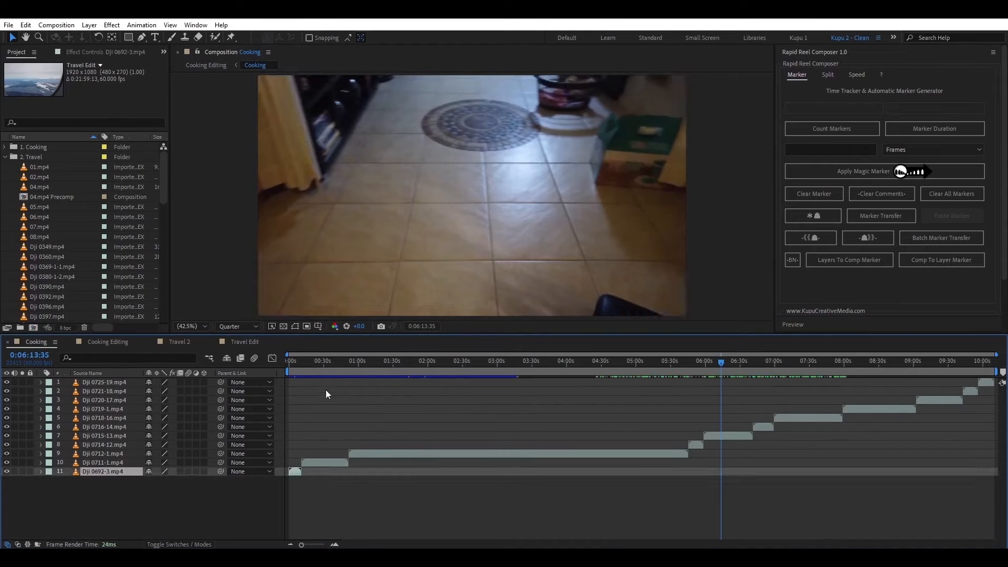
left_click(295, 364)
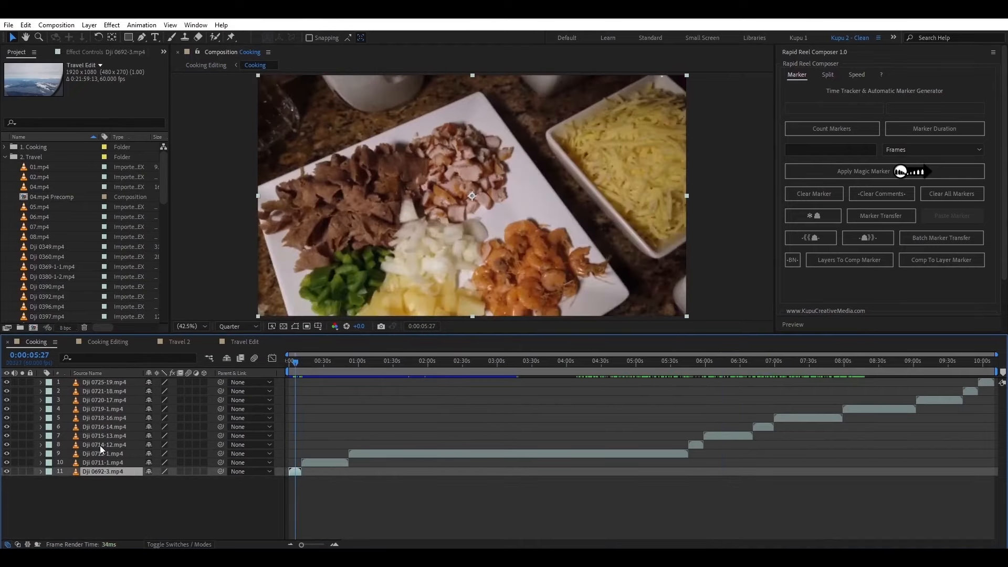
left_click(100, 445, "shift")
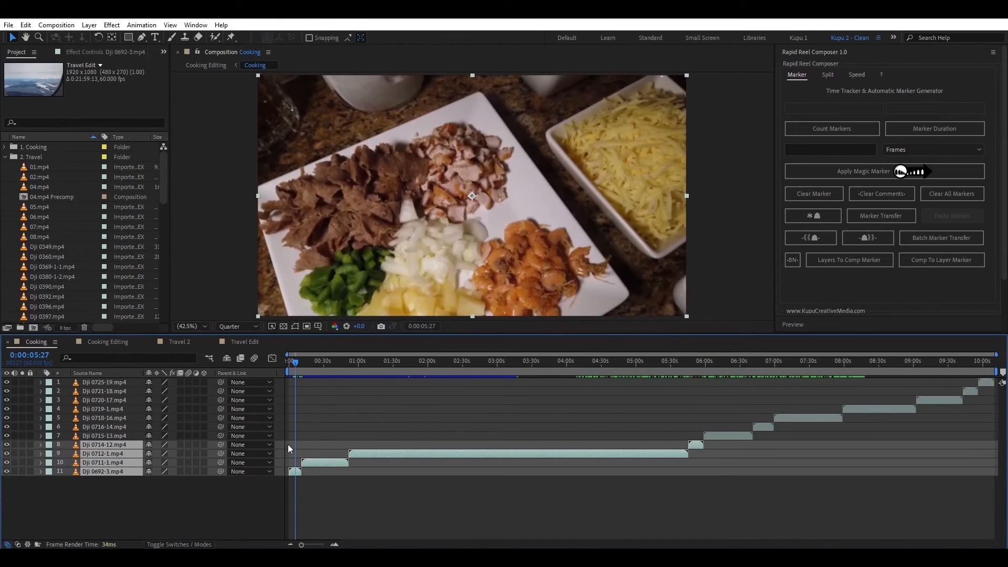
left_click(804, 215)
left_click(799, 217)
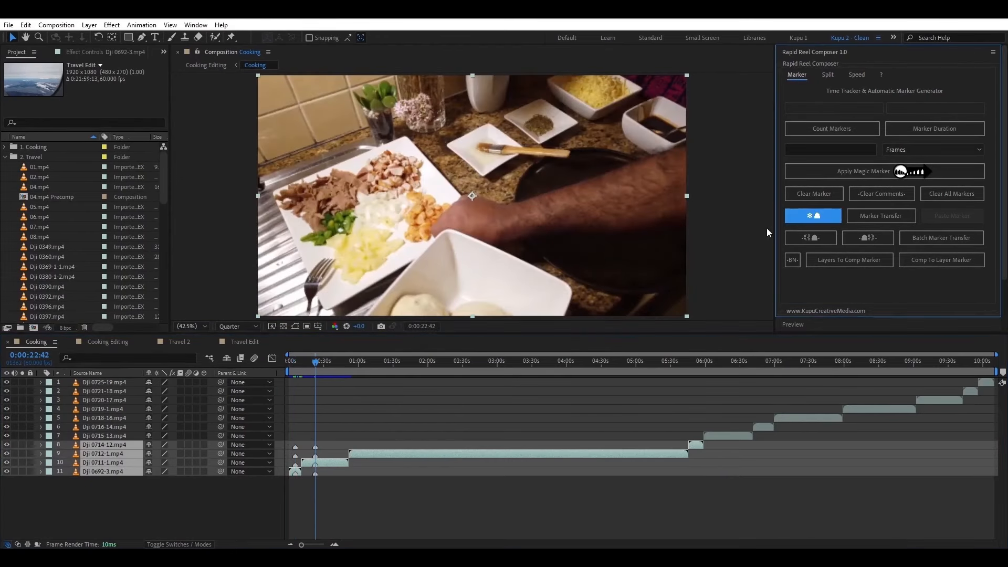
left_click(342, 361)
left_click(803, 216)
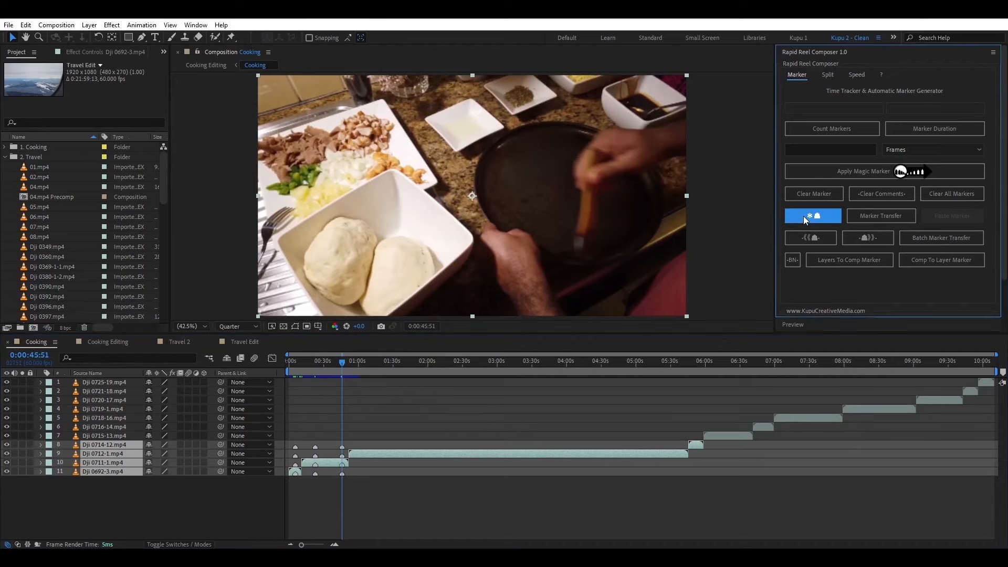
left_click(819, 129)
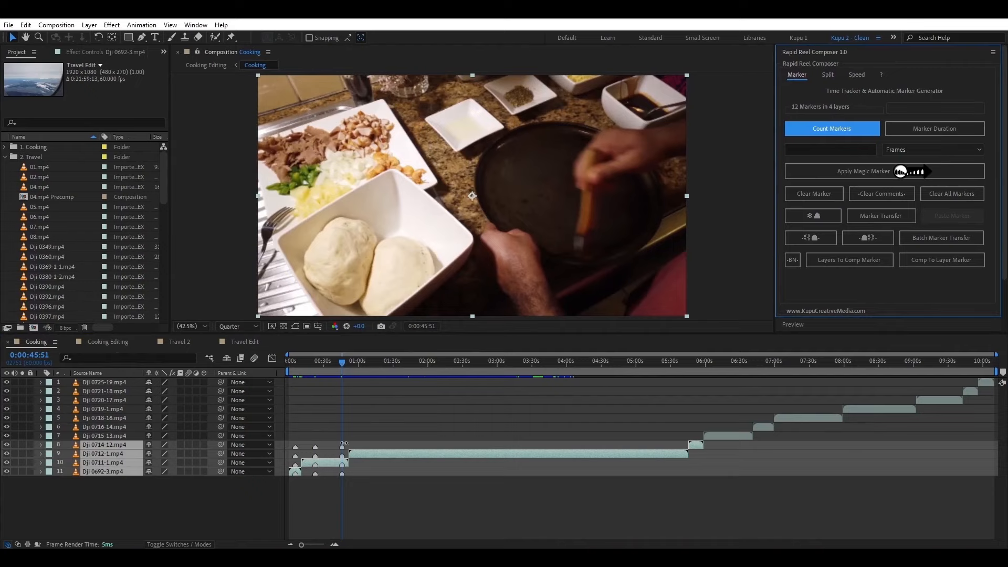
- Add a marker at 0:00:49:57 to the four selected layers and generate their marker duration totals
left_click(347, 363)
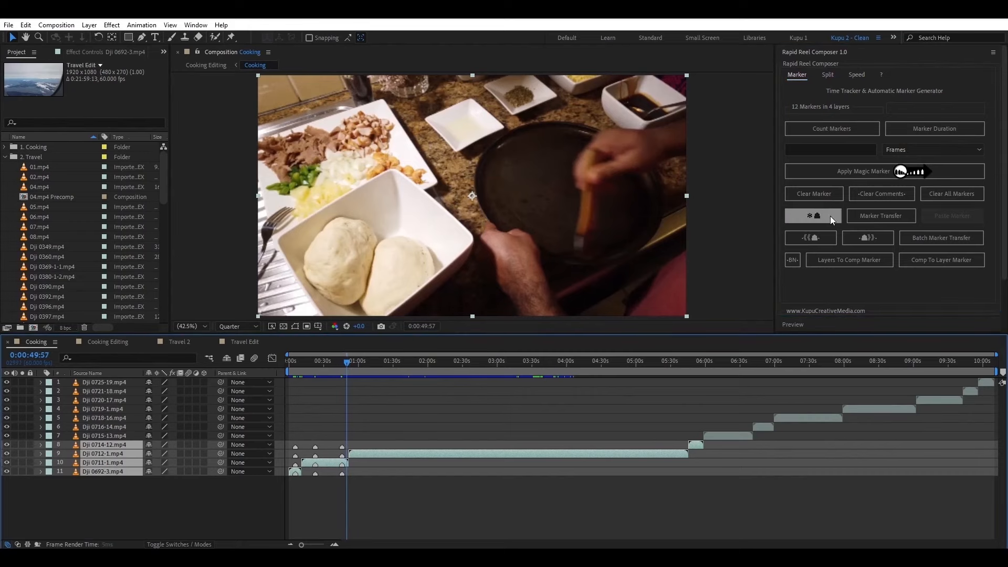
left_click(815, 214)
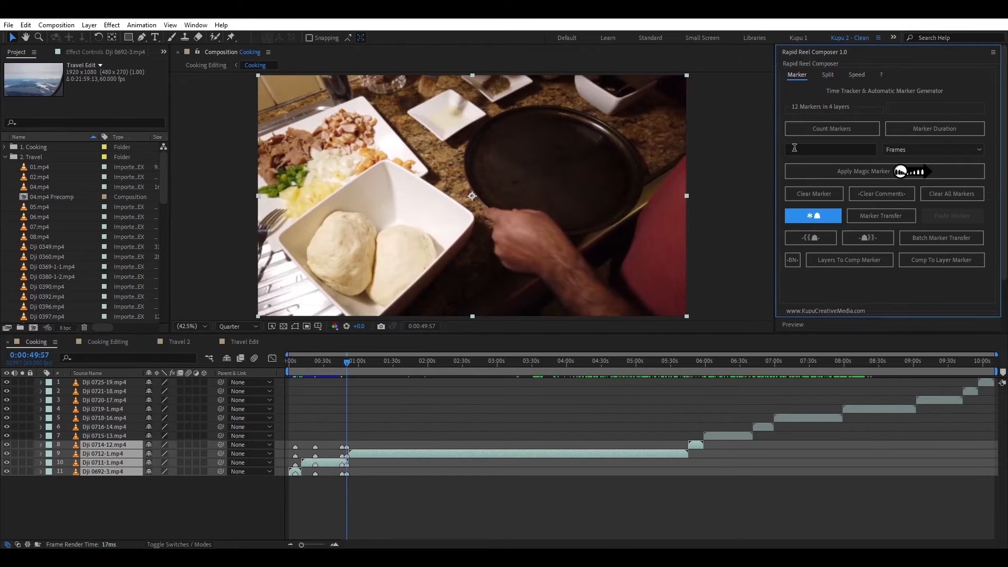
left_click(911, 130)
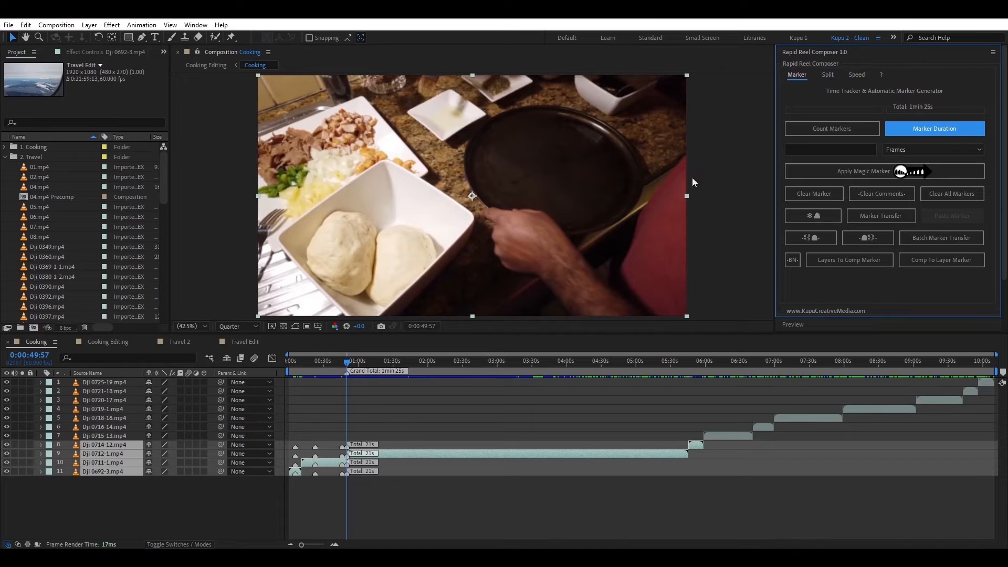
- Clear the duration comments and remove all markers from the four selected Cooking layers
left_click(818, 193)
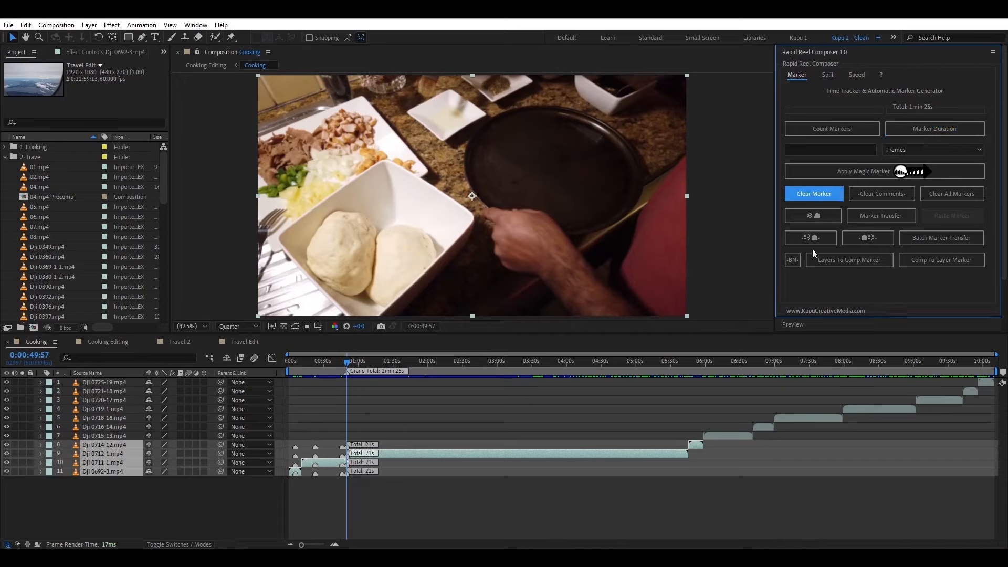
left_click(879, 193)
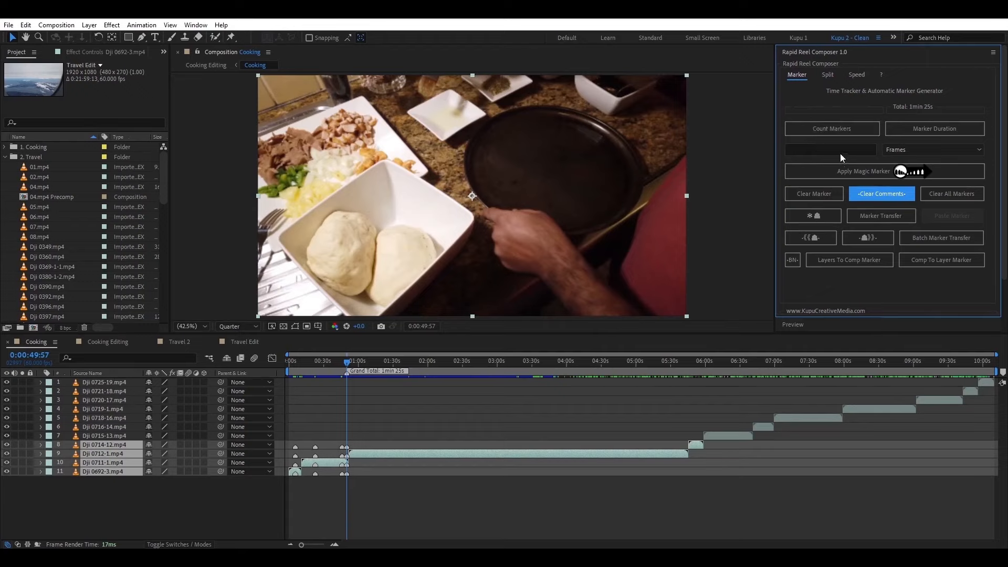
left_click(950, 197)
- Set the marker interval to 15 seconds, try Magic Marker on the Dji 0712-1.mp4 layer at 0:01:12:39, and undo the added markers
left_click(386, 456)
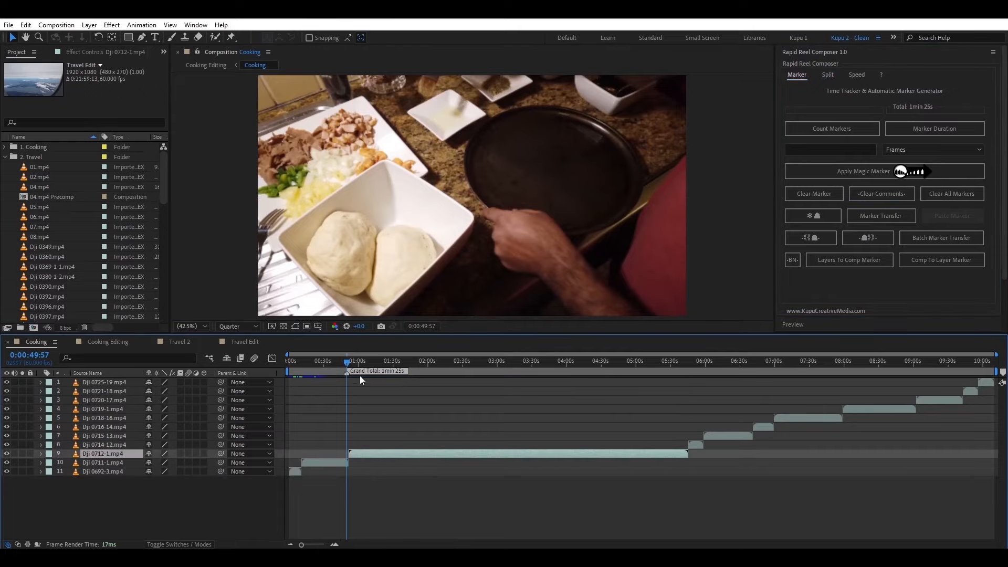
left_click_drag(352, 362, 373, 394)
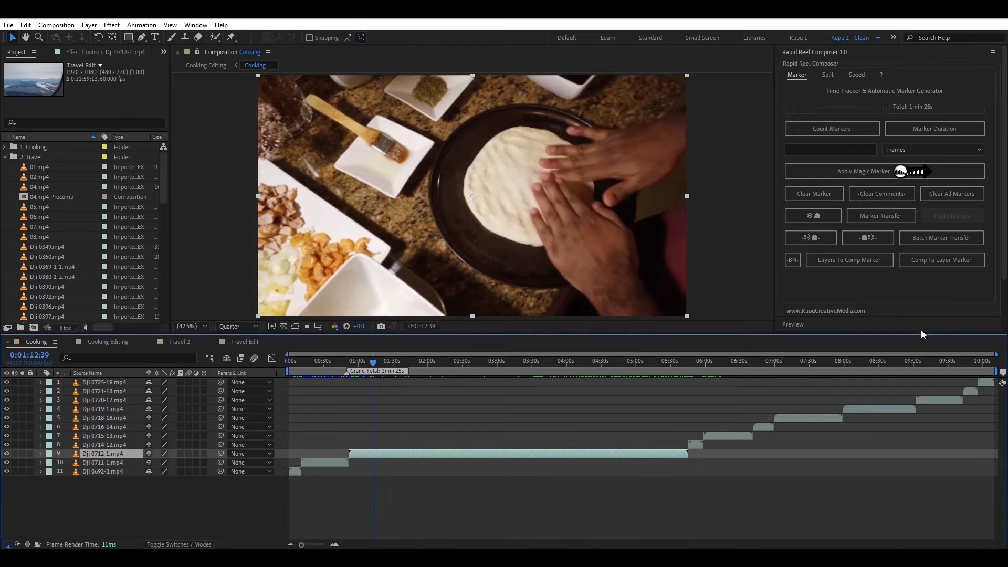
left_click(803, 150)
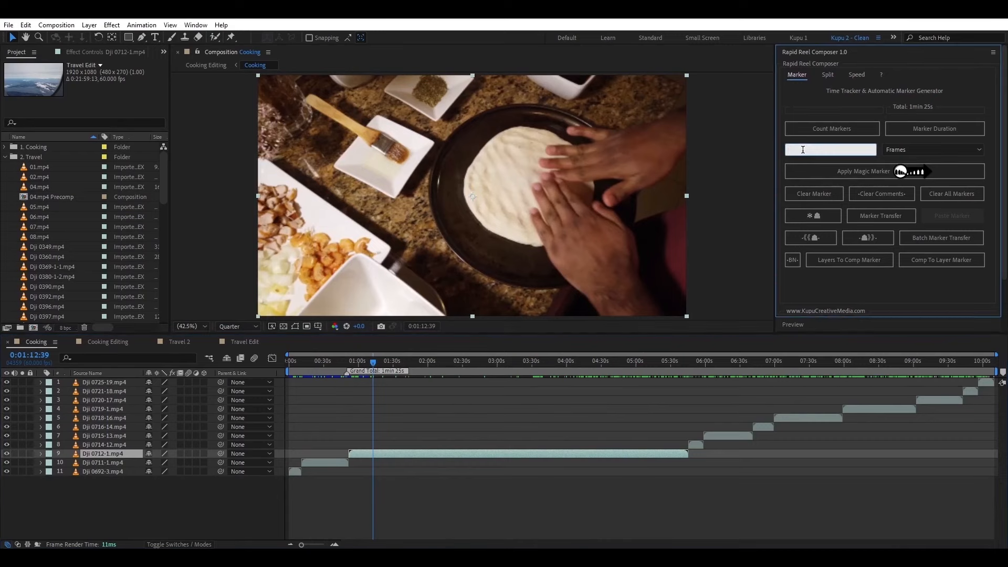
type("15")
left_click(899, 149)
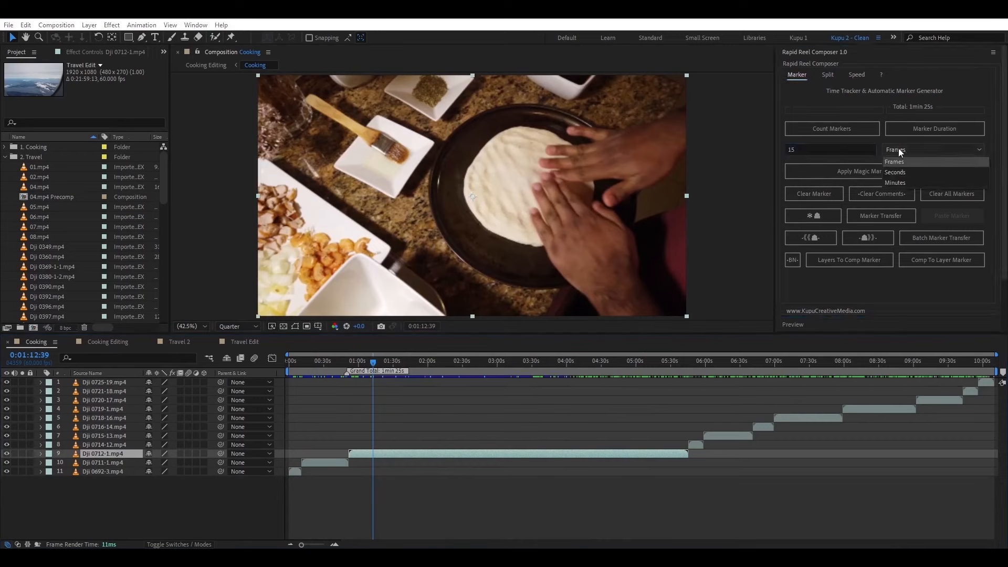
left_click(898, 160)
left_click(855, 172)
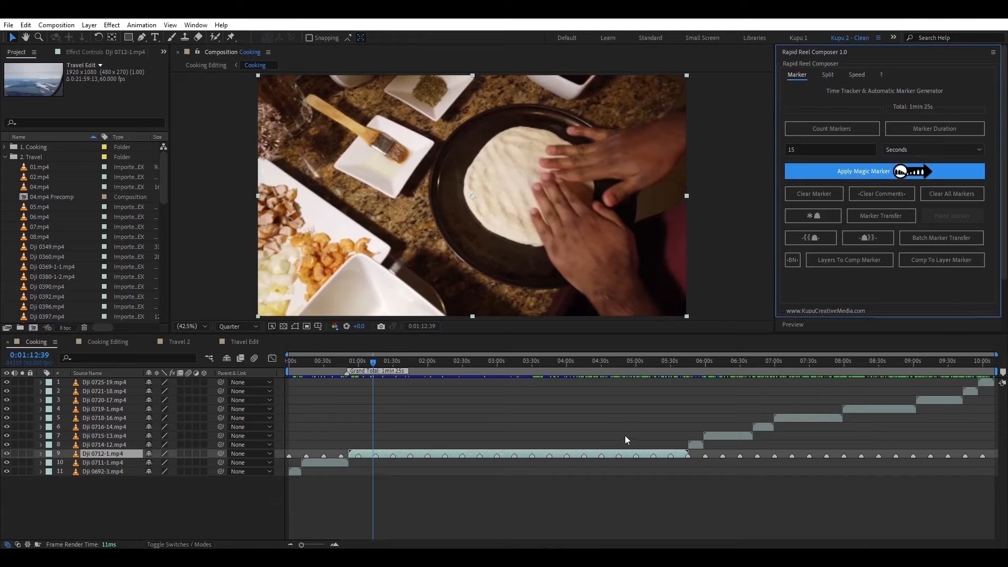
key("ctrl+z")
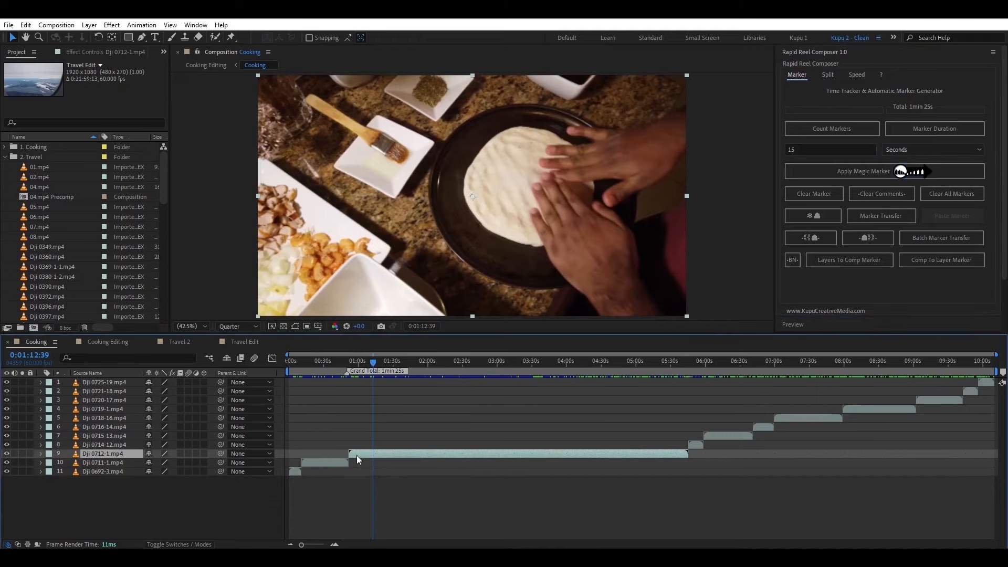
- Fit the work area to the Dji 0712-1.mp4 layer and delete the Grand Total marker from the composition
left_click(792, 260)
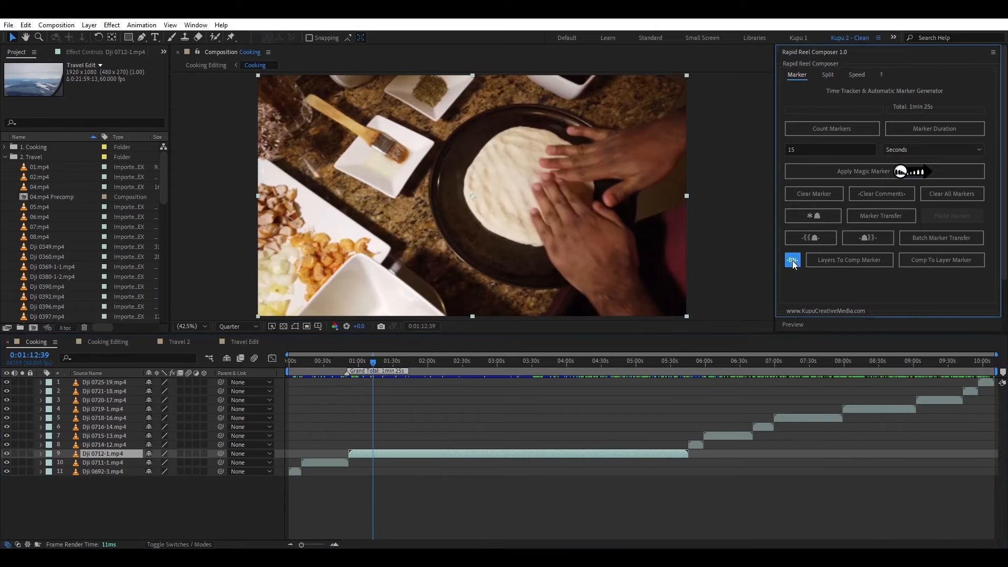
right_click(346, 371)
left_click(388, 420)
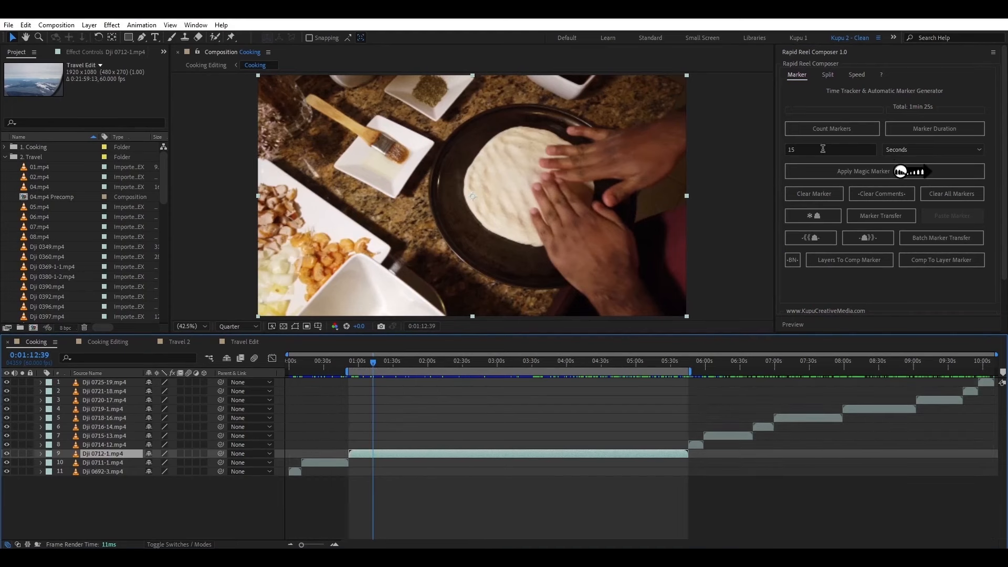
- Apply Magic Markers every 15 seconds to the Dji 0712-1.mp4 layer within the work area and check the split options
left_click(838, 171)
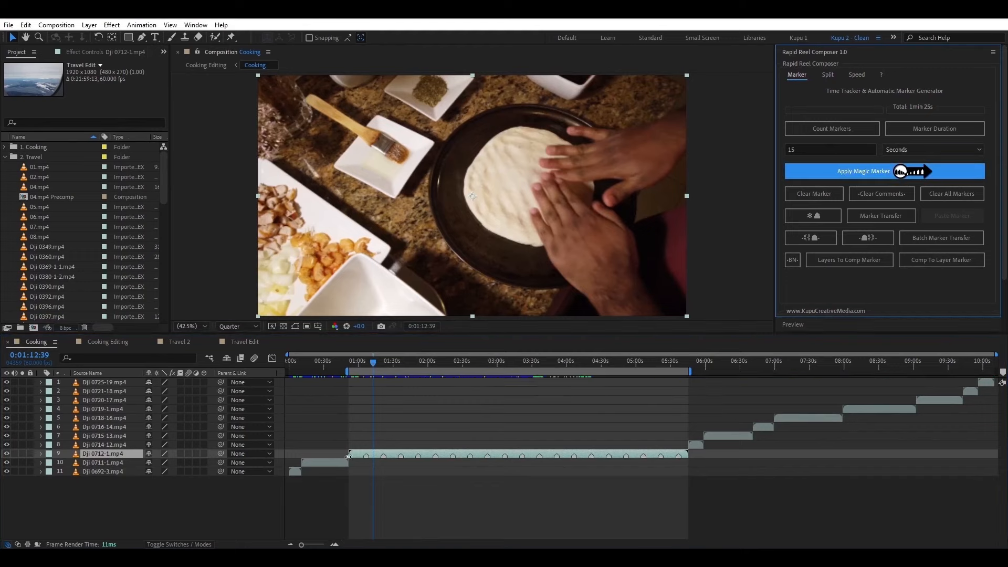
left_click(827, 75)
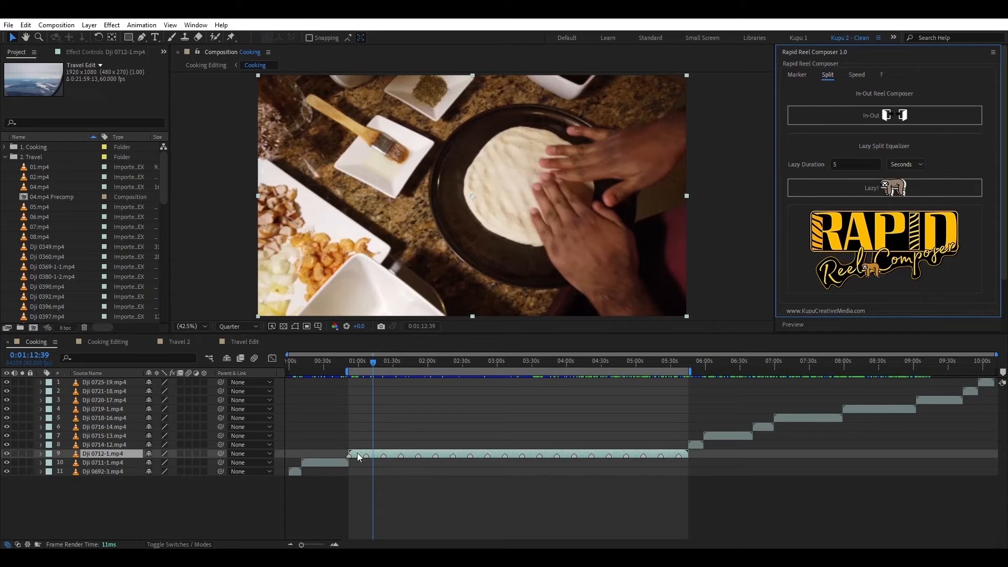
left_click(796, 74)
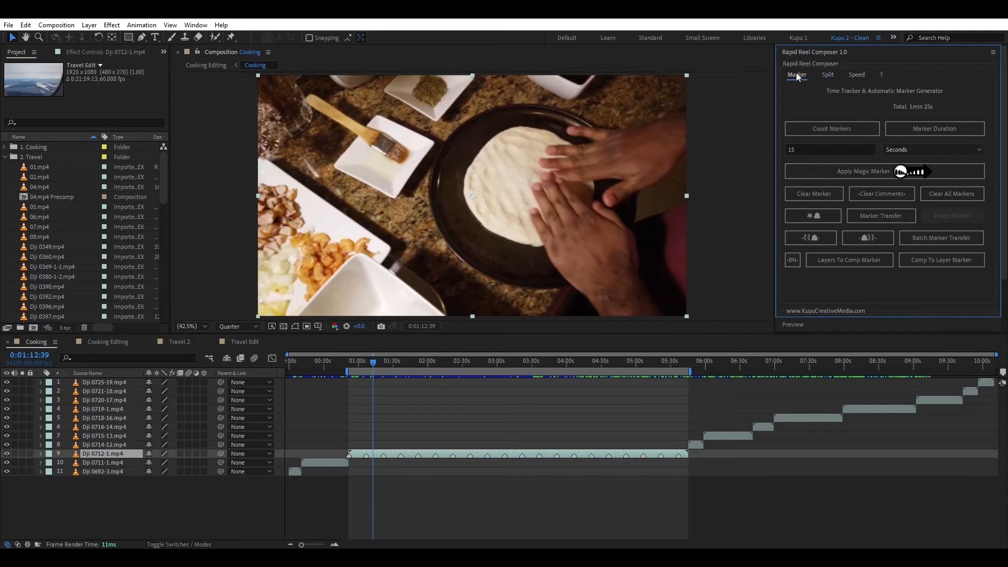
- Shorten the work area to end at about 0:01:20 and apply Magic Markers every 15 frames to the Dji 0712-1.mp4 layer
left_click(898, 148)
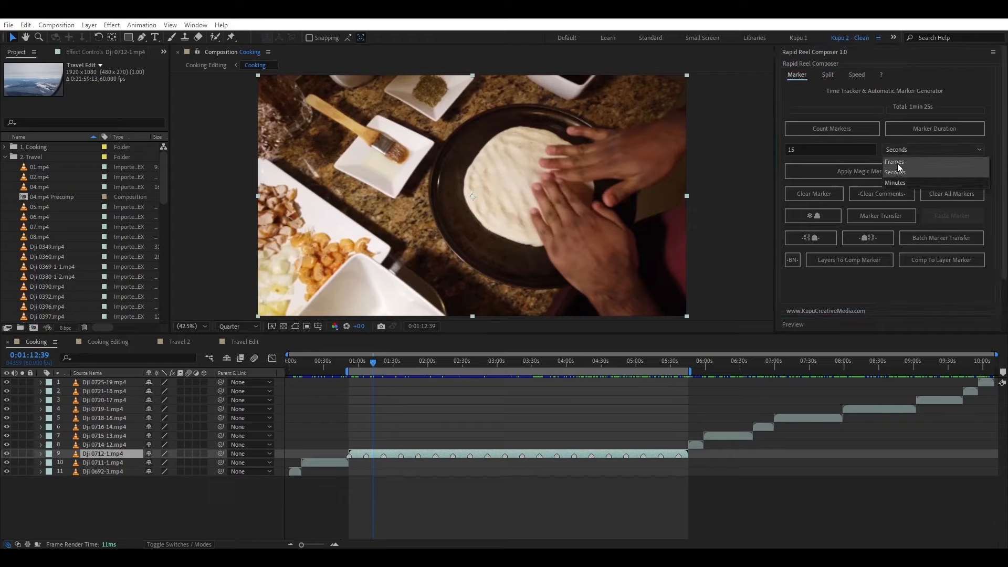
left_click(897, 163)
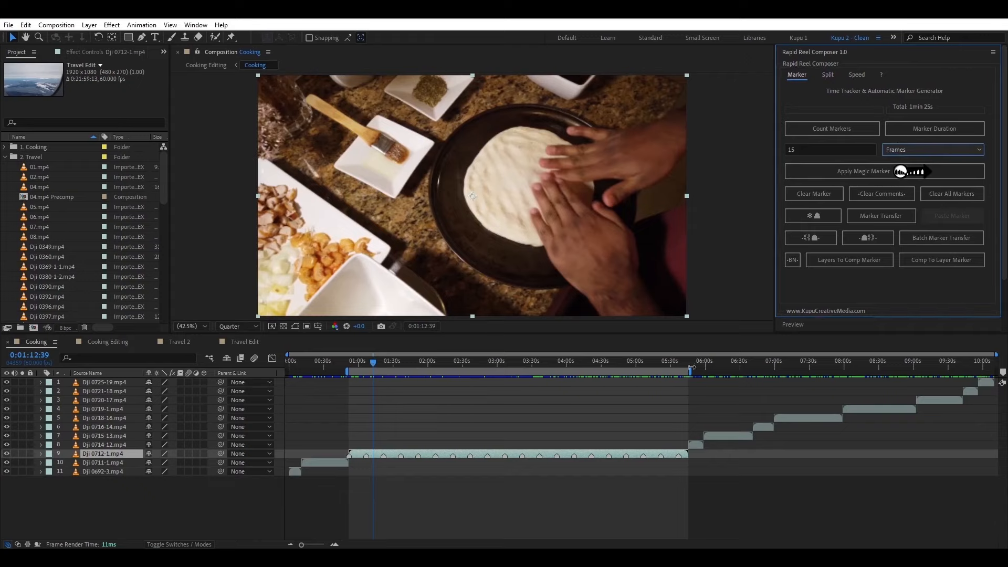
left_click_drag(692, 368, 382, 370)
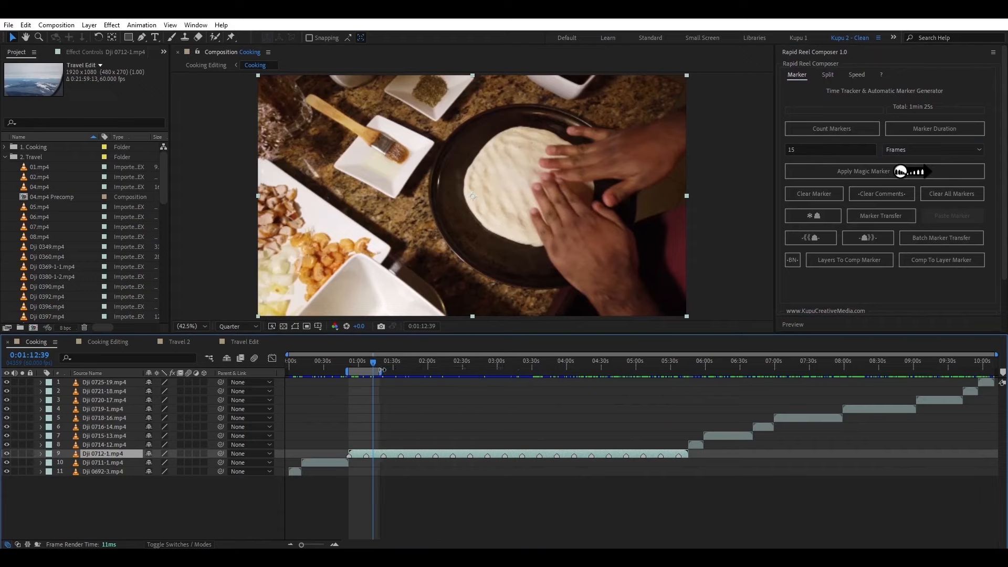
left_click(834, 172)
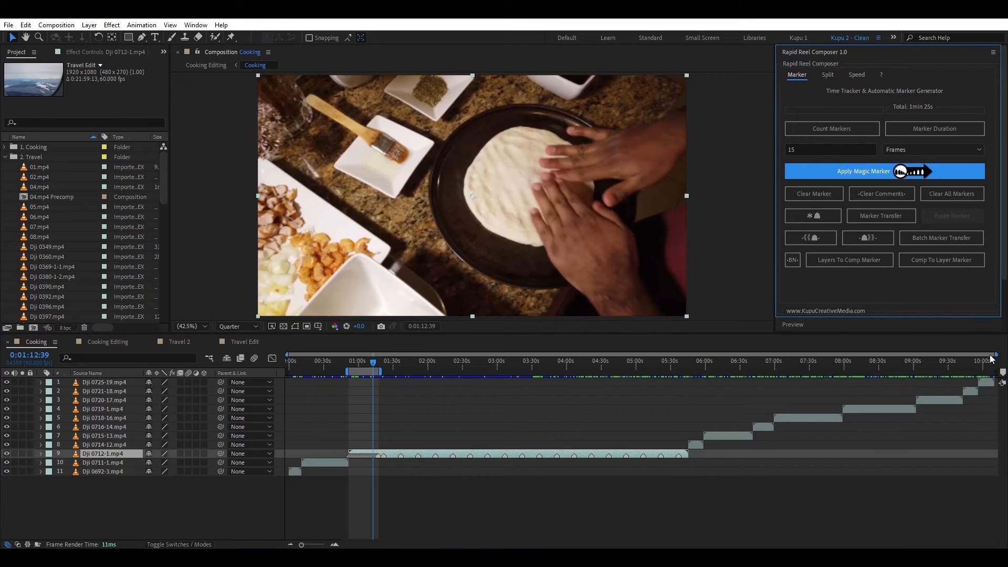
- Try Clear Marker on the Dji 0712-1.mp4 layer and remove all of its markers with Clear All Markers
mouse_move(995, 355)
left_mouse_down()
mouse_move(456, 359)
mouse_move(997, 360)
left_mouse_up()
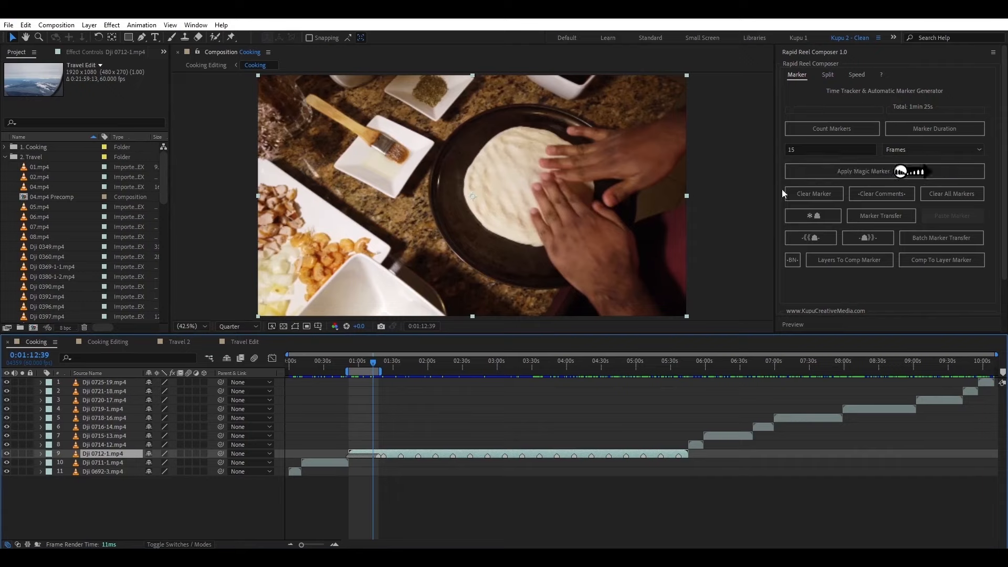
left_click(802, 194)
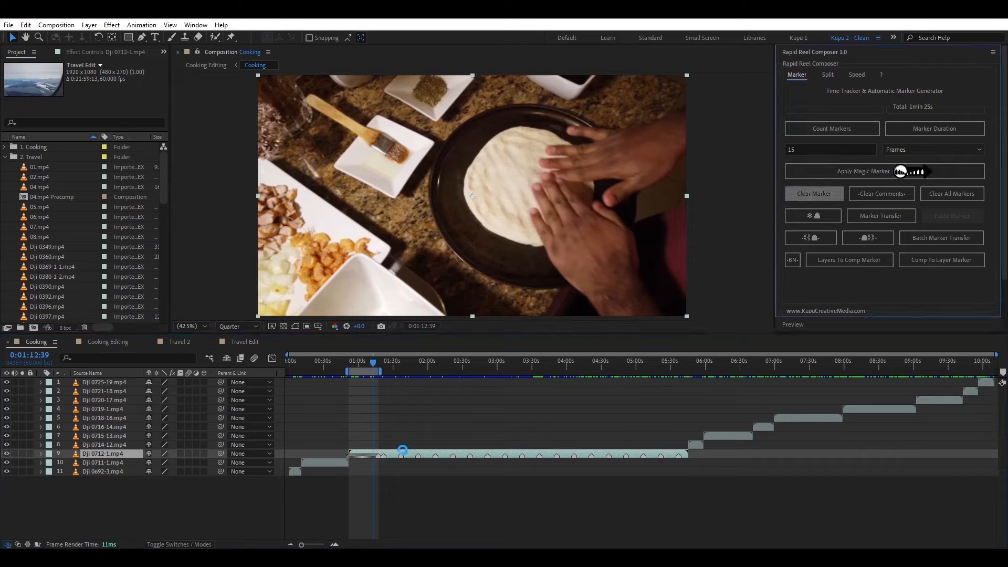
left_click(429, 477)
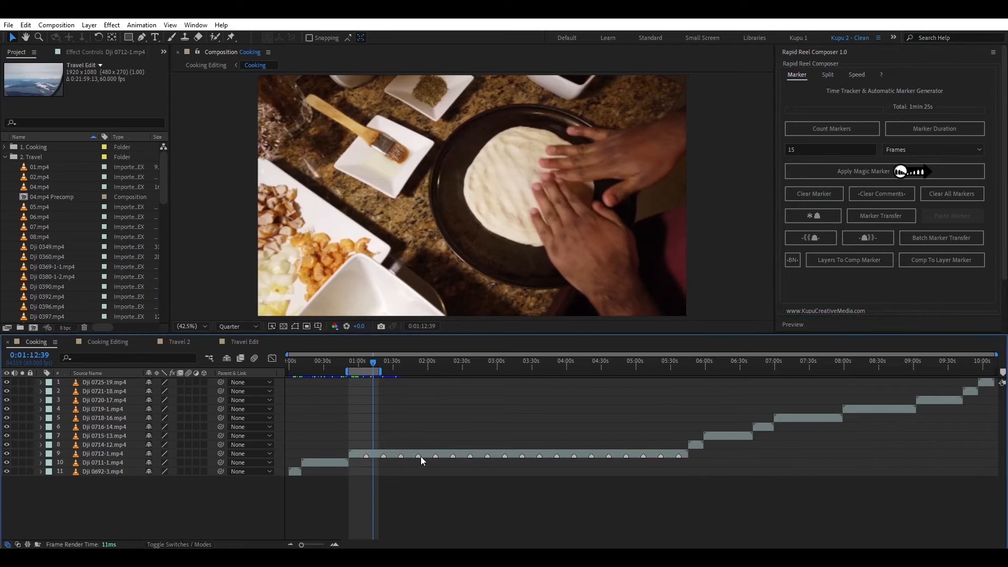
left_click(424, 453)
left_click(809, 199)
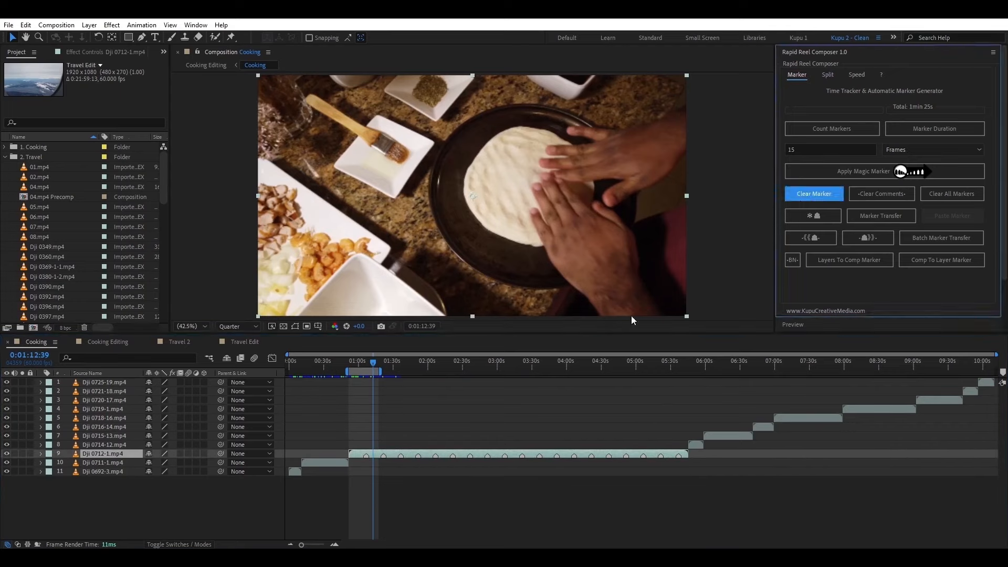
left_click(415, 455)
left_click(949, 193)
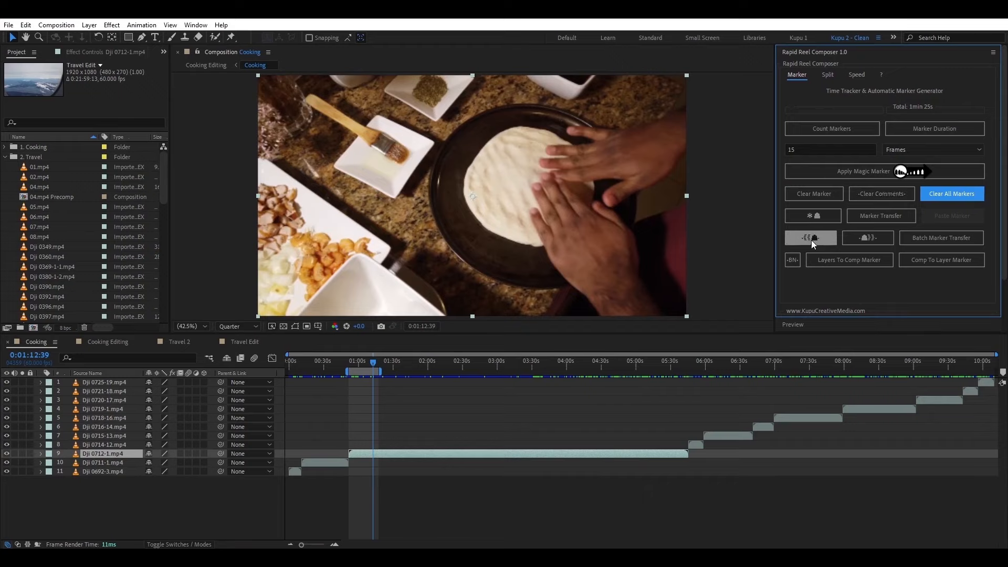
left_click(405, 456)
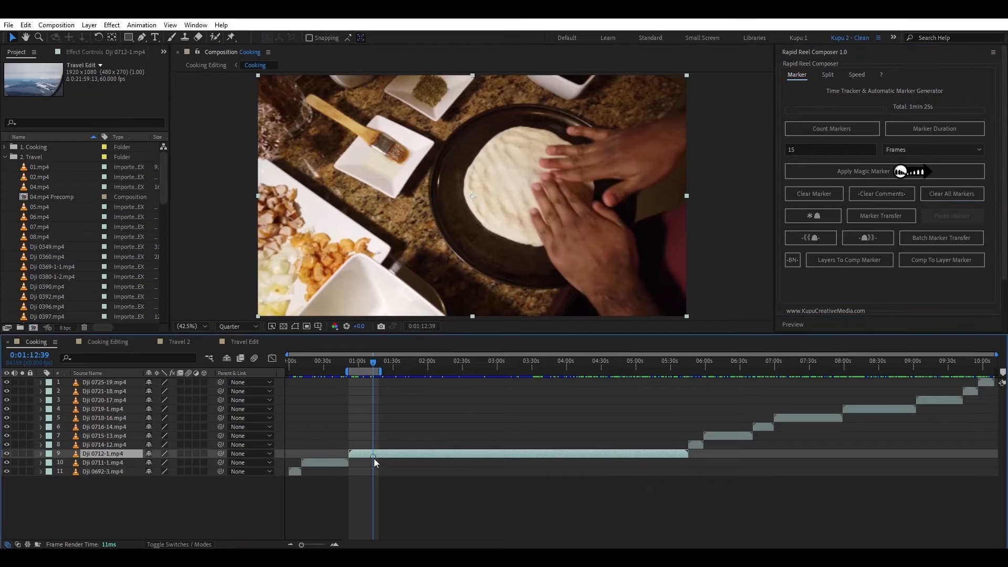
- Add a marker to the Dji 0712-1.mp4 layer at 0:01:12:39 and give it the comment ABC
key("KP_Multiply")
double_click(373, 457)
type("fhfgh")
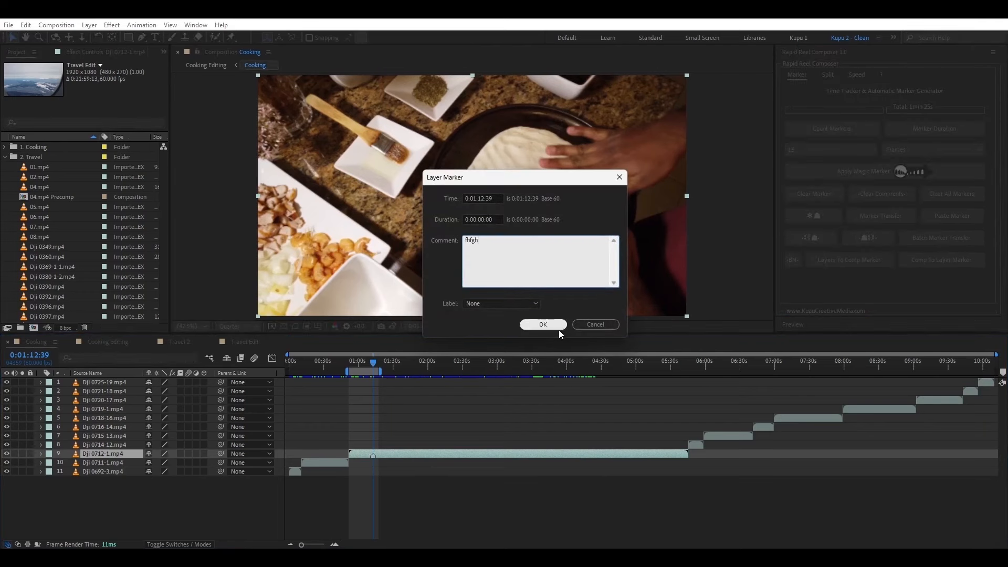
key("ctrl+a")
key("BackSpace")
type("ABC")
left_click(552, 328)
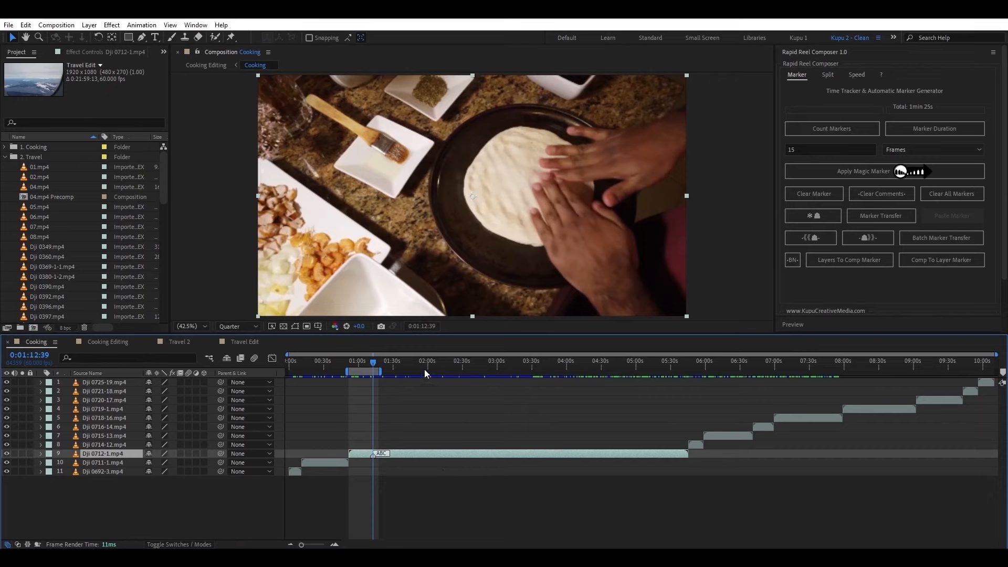
- Add five more markers without comments to Dji 0712-1.mp4 between about 0:01:56 and 0:03:21, and run Marker Duration
left_click(423, 369)
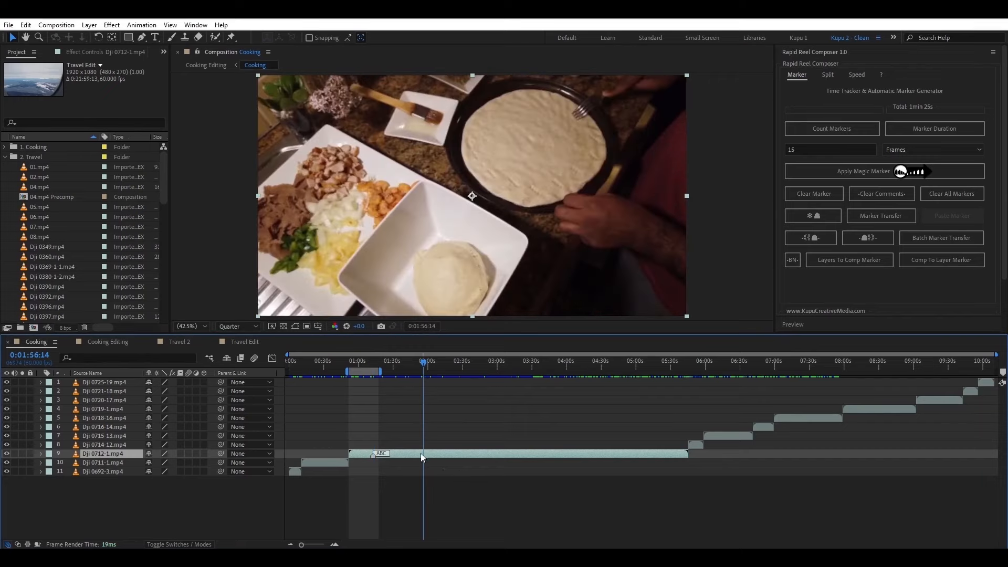
left_click(451, 367)
key("KP_Multiply")
left_click_drag(465, 367, 472, 367)
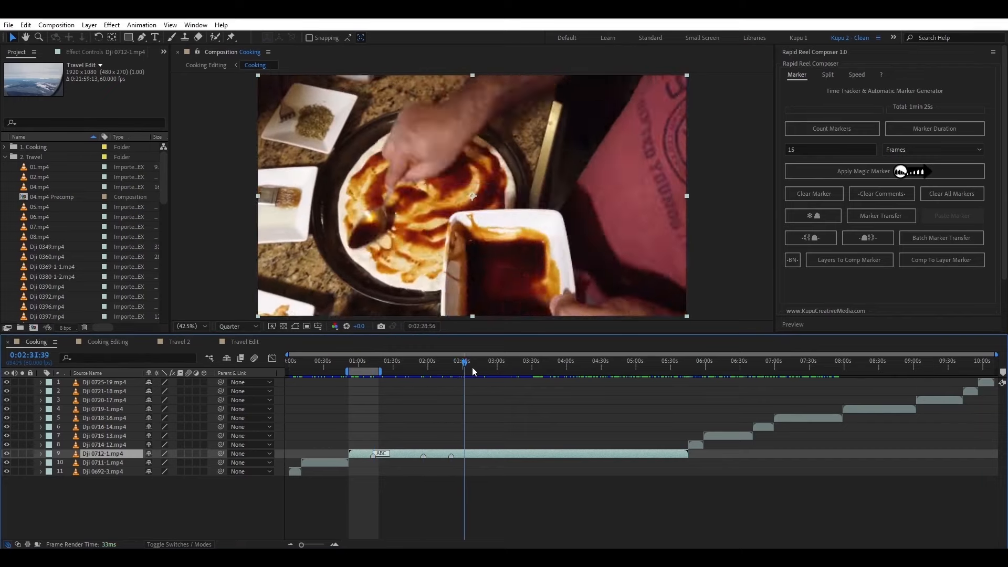
key("KP_Multiply")
left_click(509, 366)
left_click(522, 368)
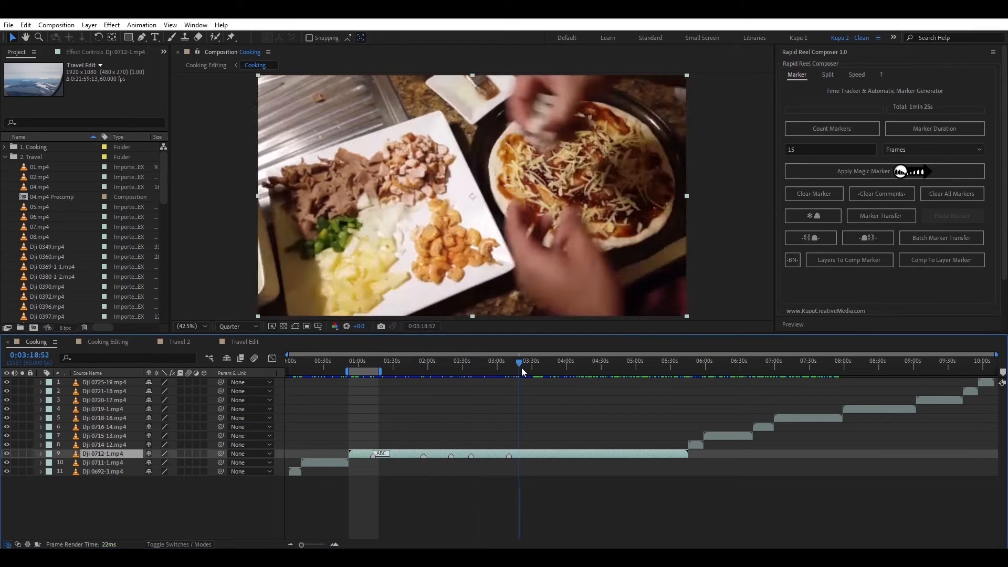
left_click(924, 130)
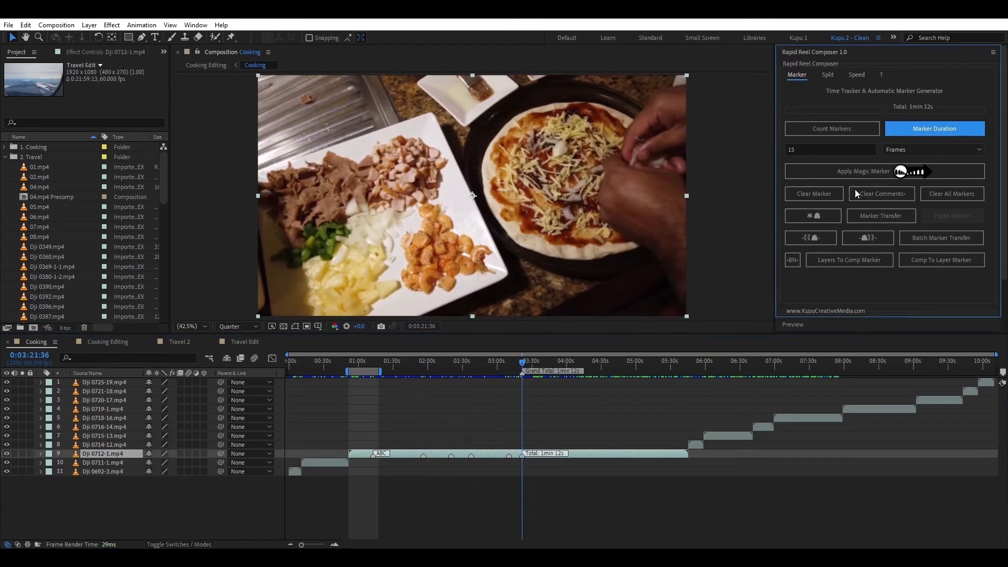
- Clear the Total and ABC marker comments on Dji 0712-1.mp4 with Clear Comments, then remove the layer's markers with Clear All Markers
left_click(549, 493)
left_click(480, 455)
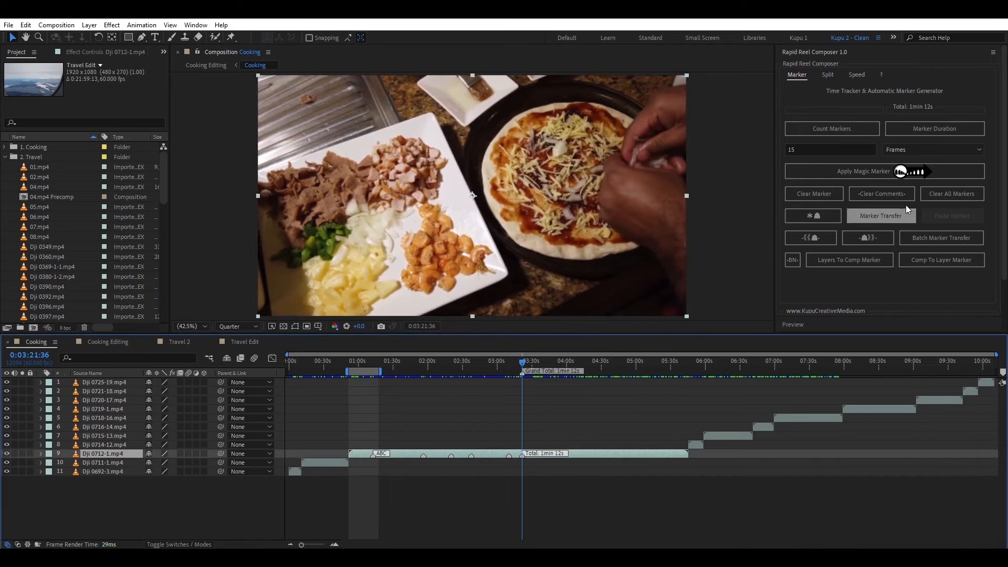
left_click(877, 193)
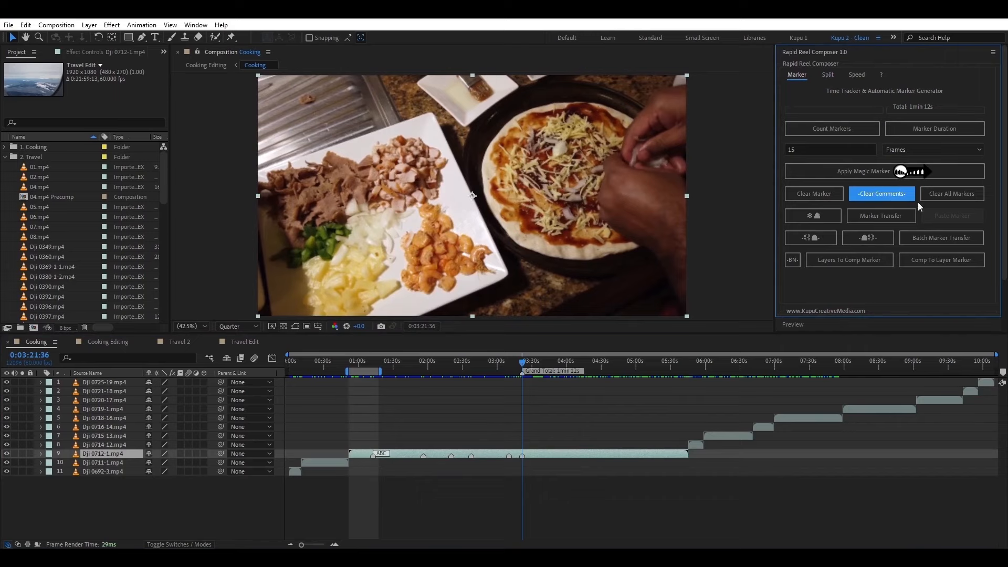
left_click(881, 194)
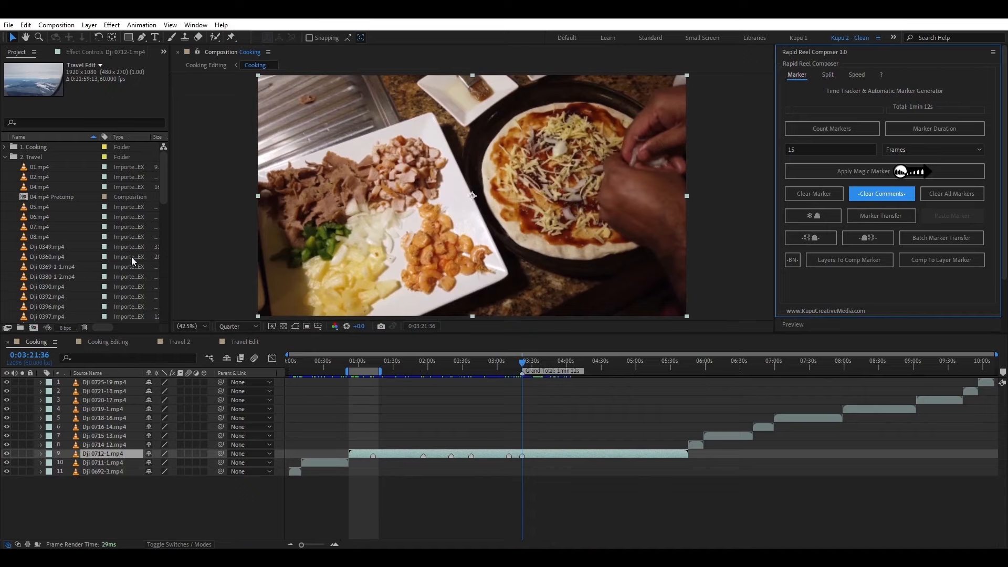
left_click(946, 197)
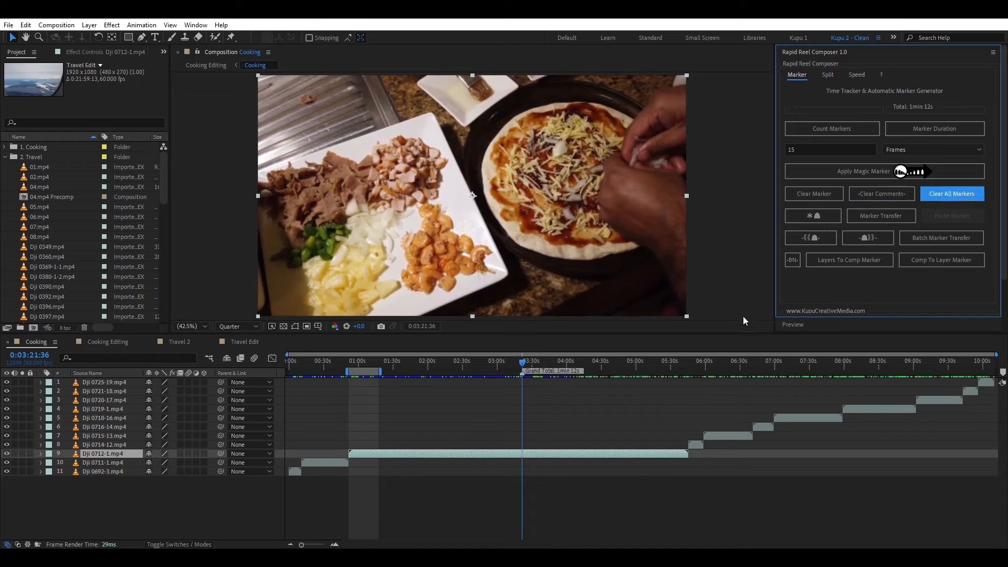
- Add a marker to the Dji 0712-1.mp4 layer at about 0:01:29 with Rapid Reel Composer
left_click(392, 361)
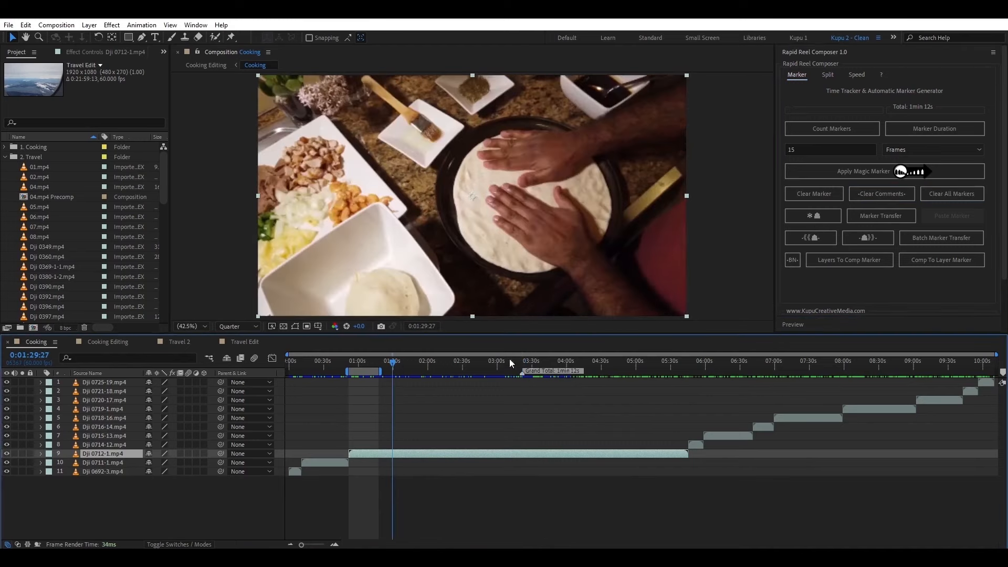
left_click(806, 218)
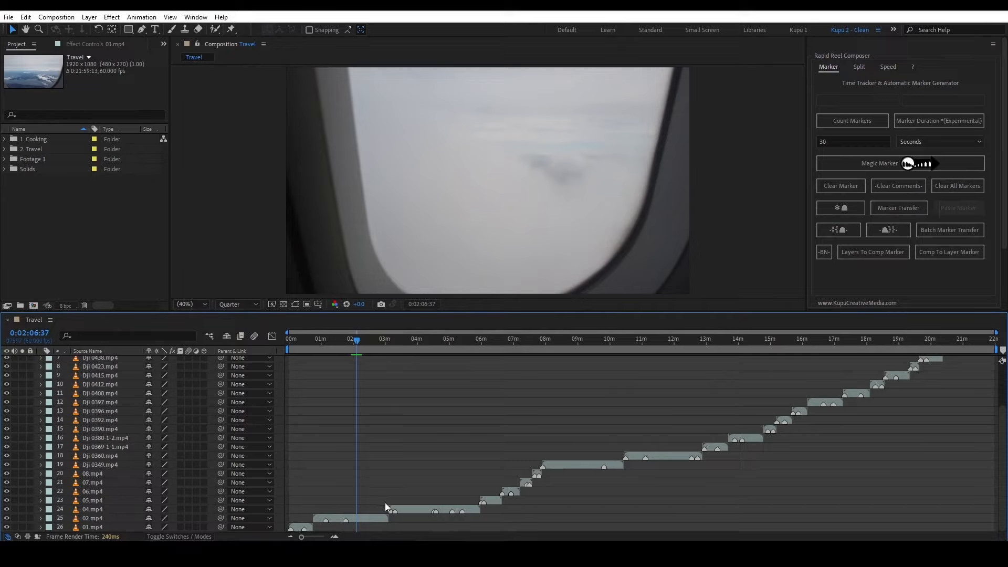
- In the Travel composition, remove all markers from the 04.mp4 and Dji 0349.mp4 layers
left_click(361, 520)
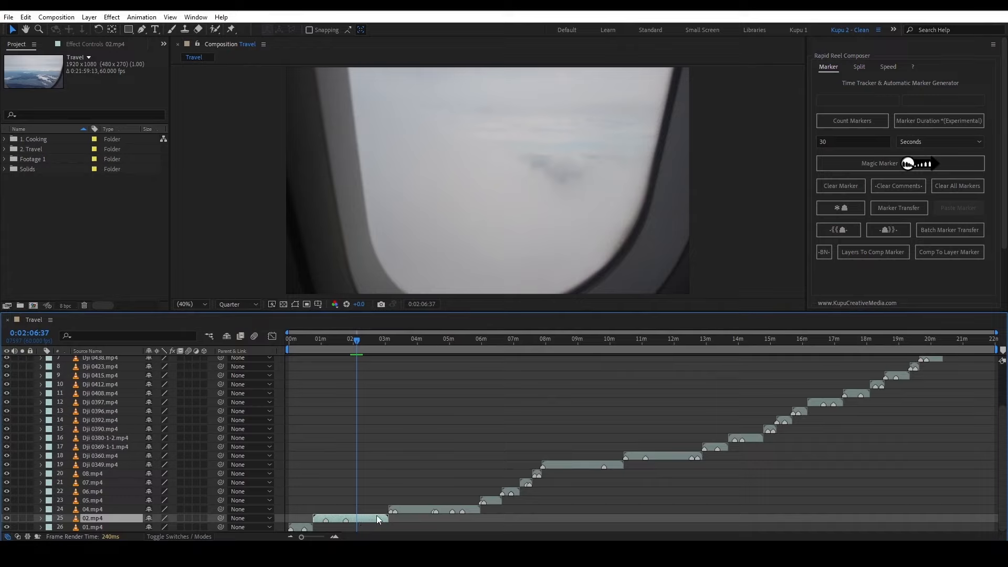
left_click(418, 510)
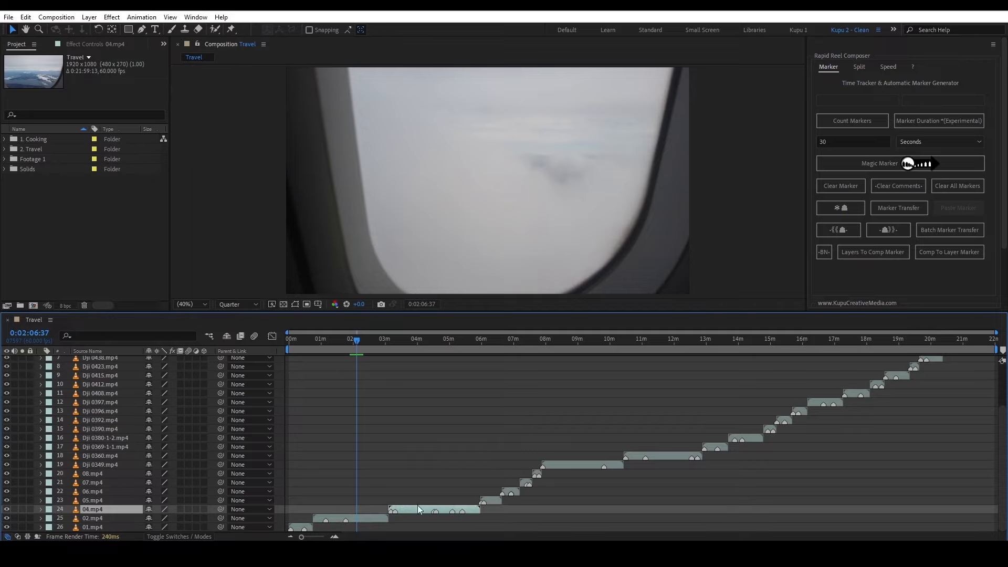
left_click(945, 187)
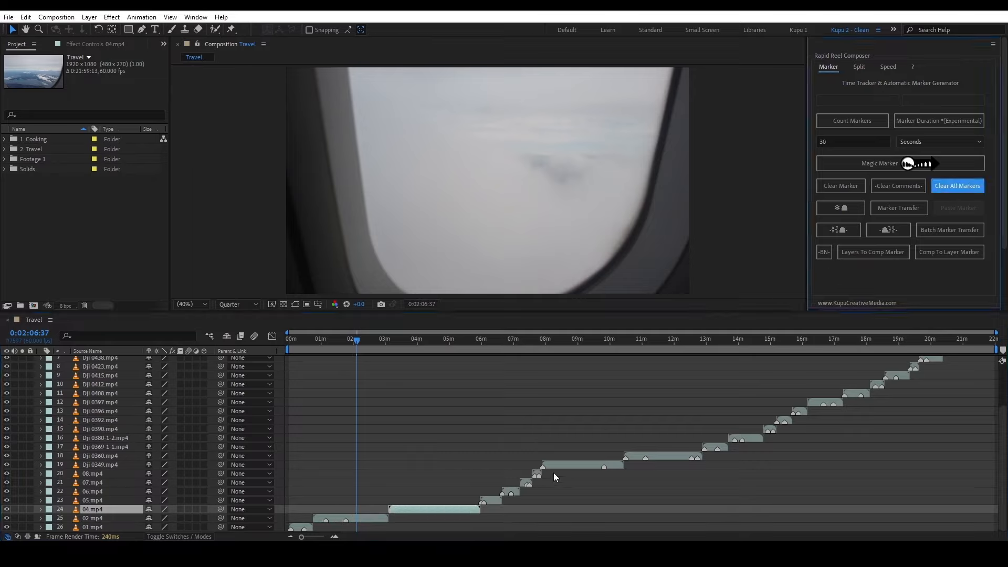
left_click(563, 463)
left_click(950, 185)
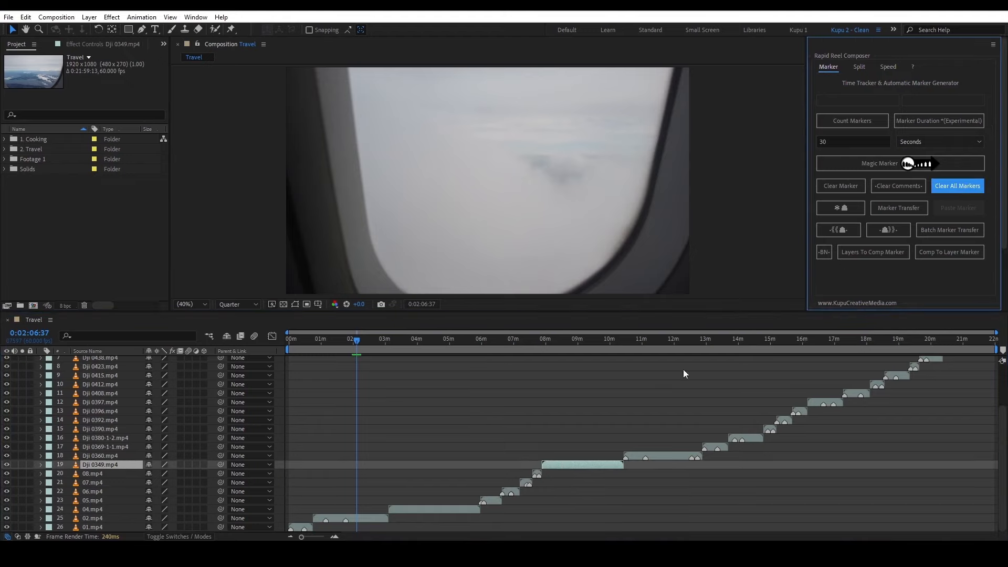
left_click(673, 454)
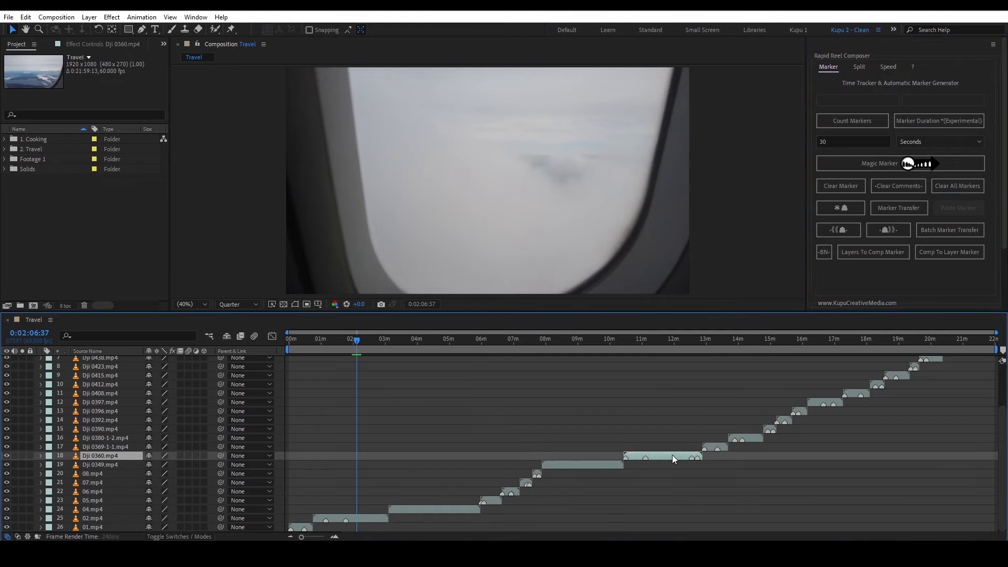
left_click(450, 512)
left_click(560, 466)
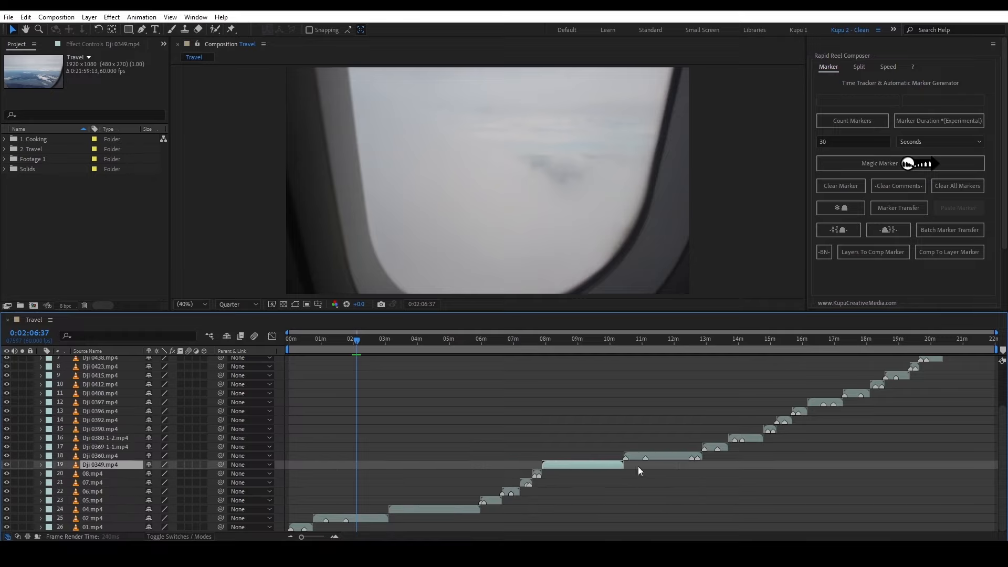
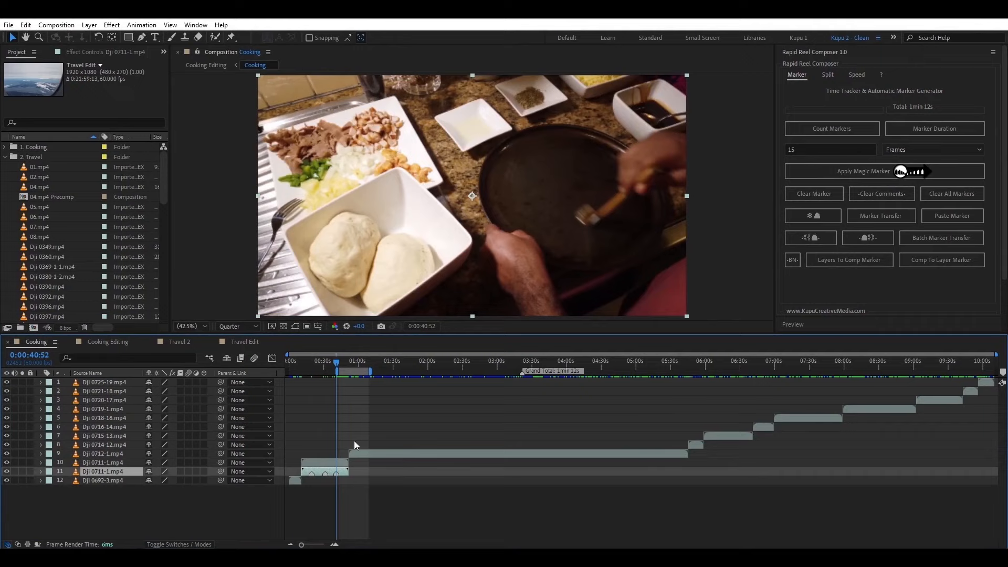
- In the Cooking composition, nudge the markers on the lower Dji 0711-1.mp4 layer earlier until the last one is at about 0:00:40
left_click(812, 238)
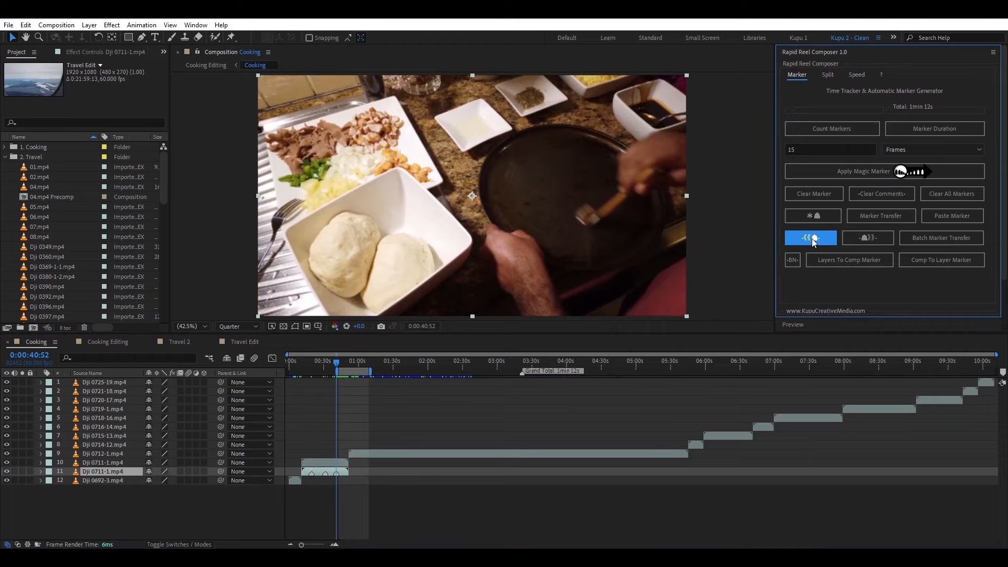
left_click(814, 241)
left_click_drag(997, 355, 448, 355)
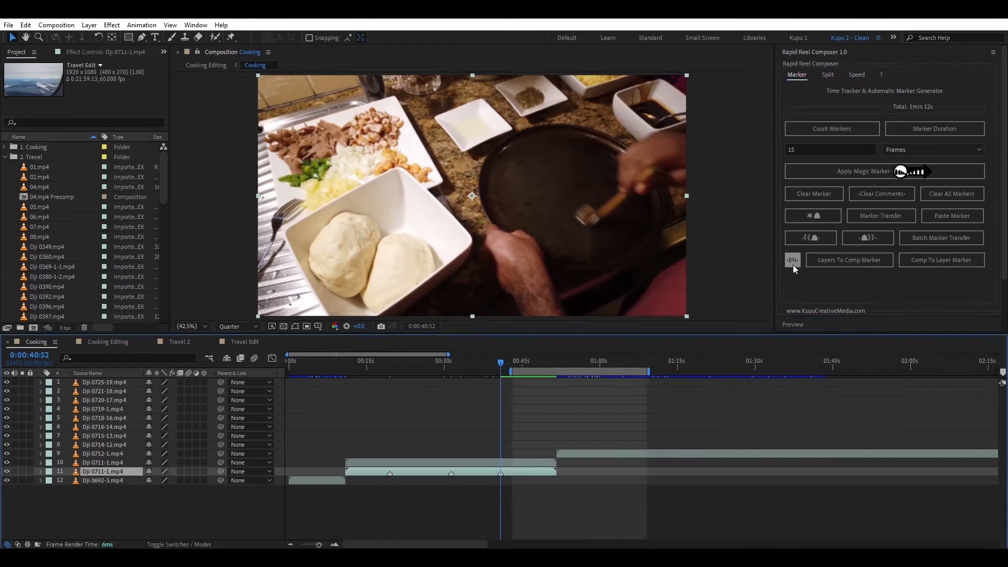
left_click(378, 520)
left_click(414, 472)
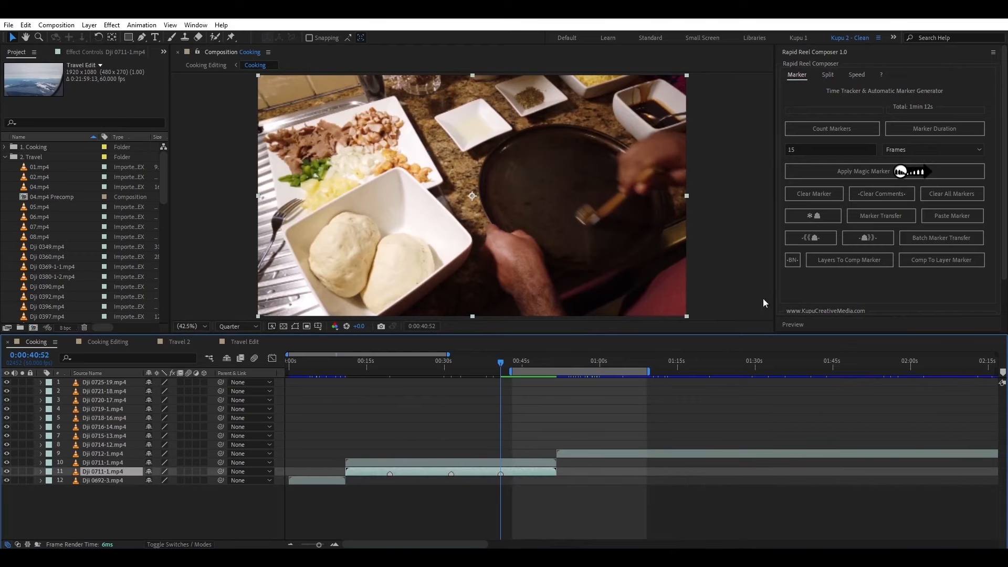
left_click(801, 237)
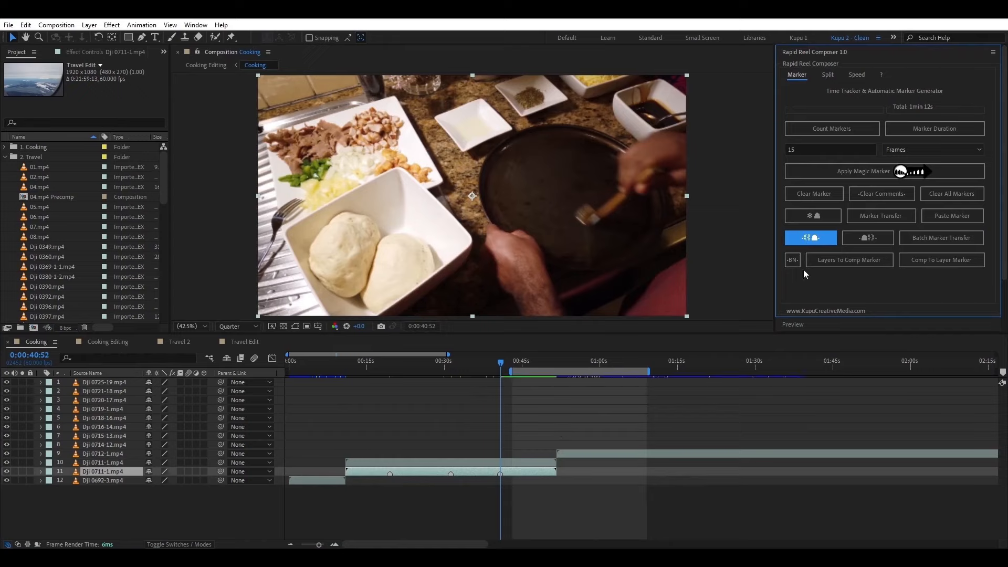
left_click(810, 239)
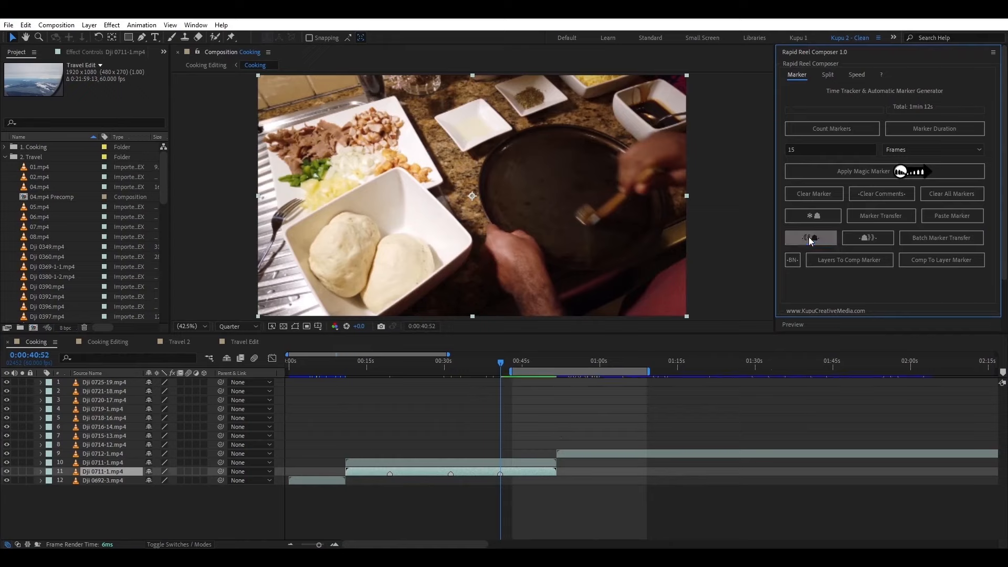
left_click(810, 239)
left_click(810, 239)
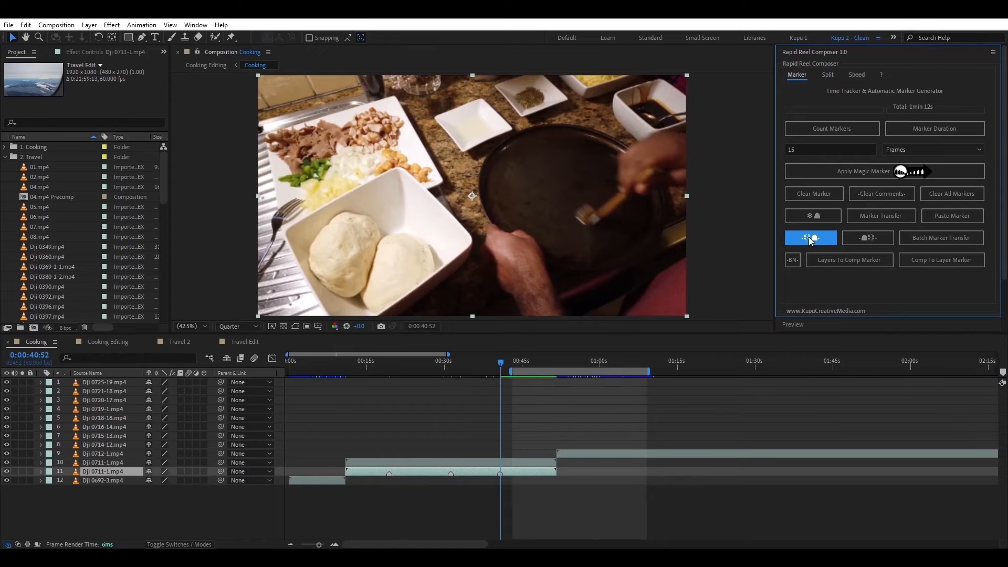
left_click(810, 239)
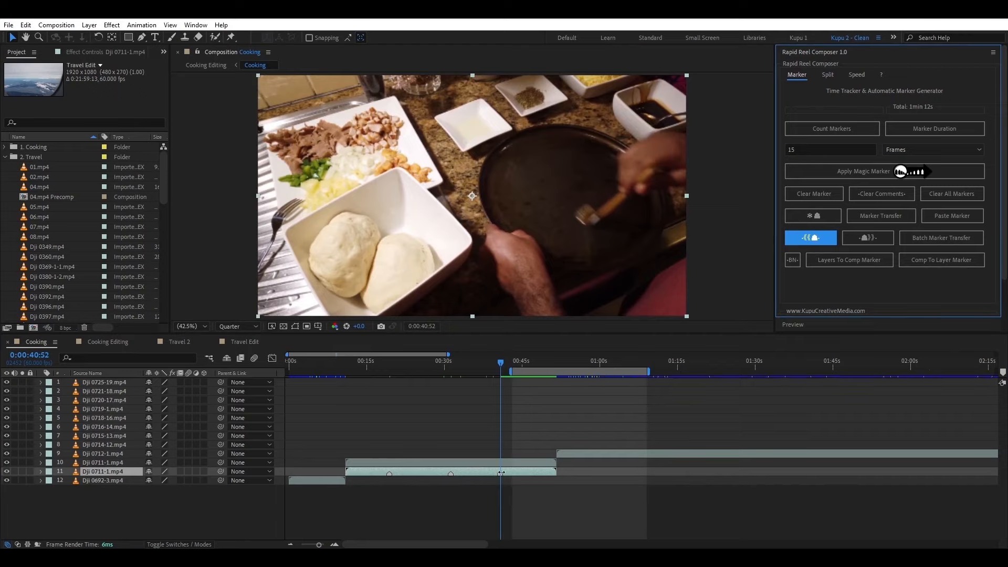
left_click(805, 239)
left_click_drag(450, 357, 361, 354)
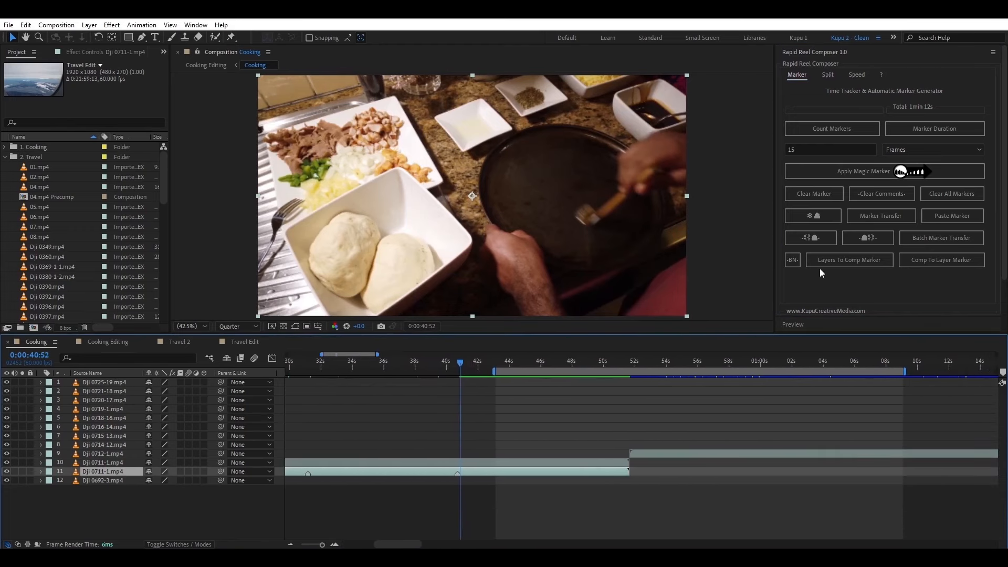
left_click(815, 238)
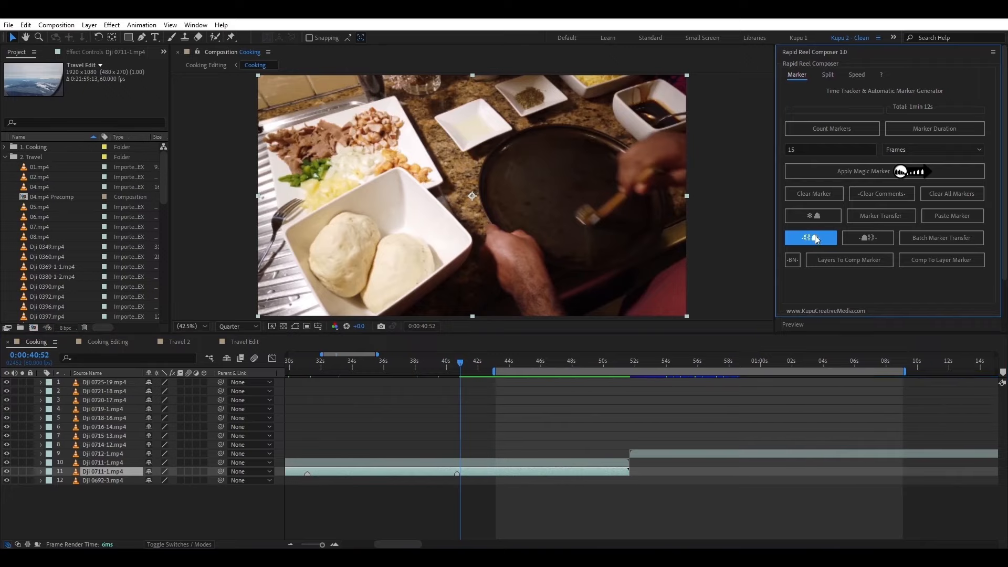
left_click(815, 240)
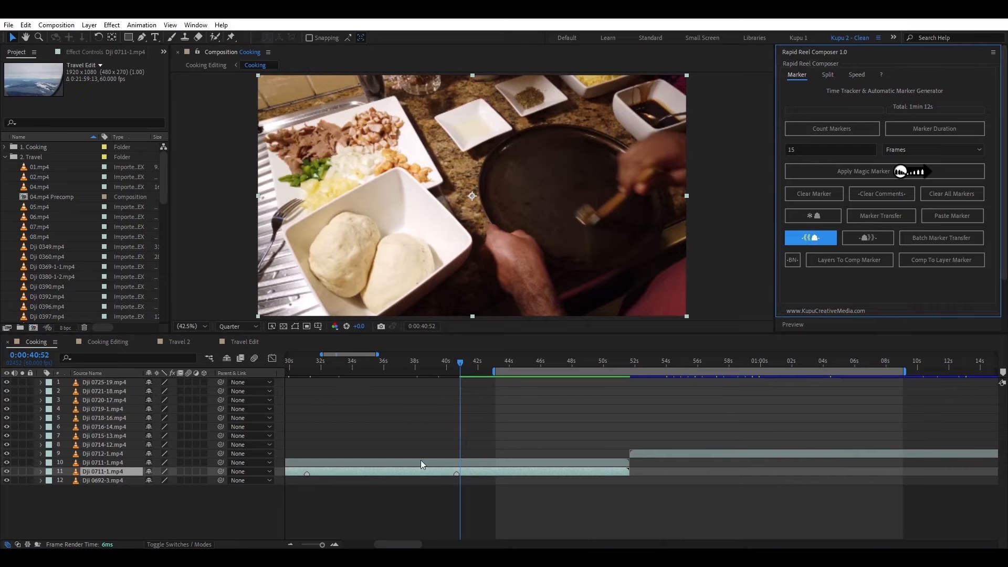
mouse_move(377, 354)
left_mouse_down()
mouse_move(402, 354)
mouse_move(372, 354)
left_mouse_up()
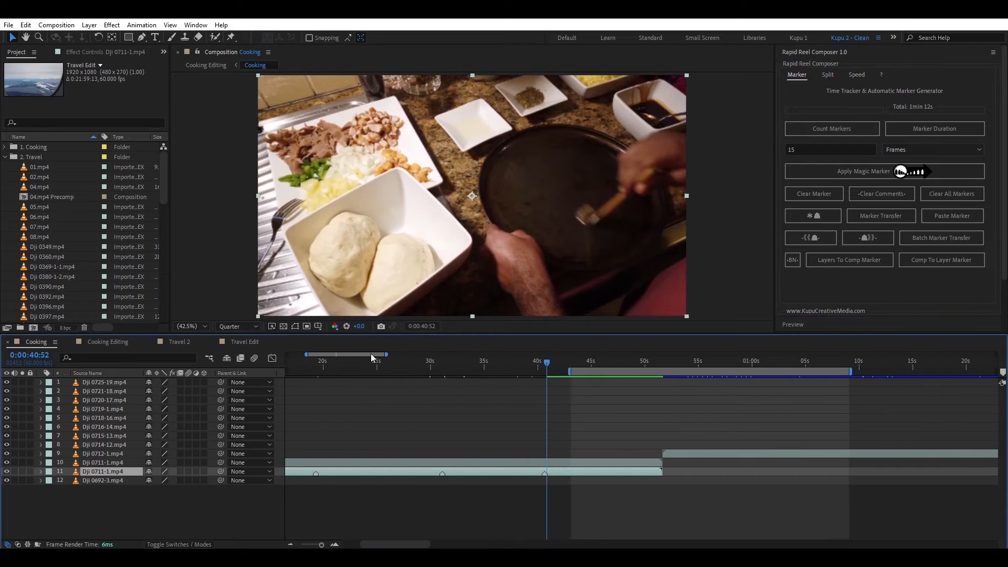
left_click(815, 240)
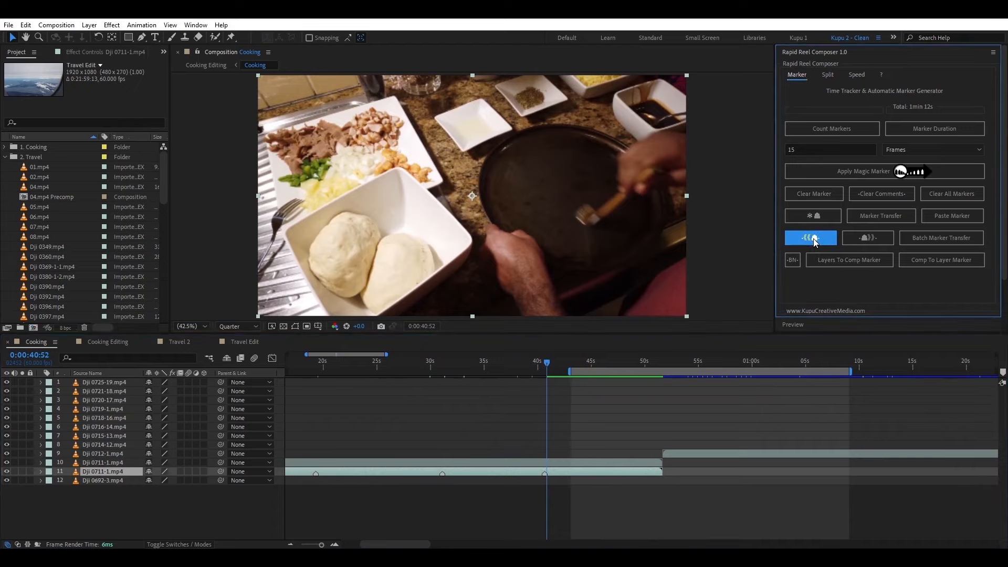
left_click(812, 240)
left_click(809, 241)
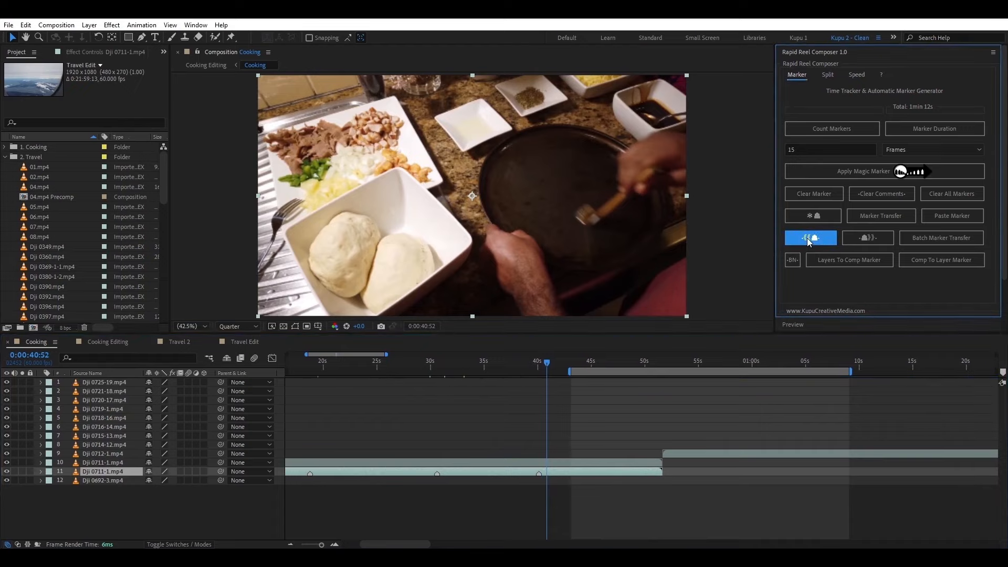
left_click(808, 241)
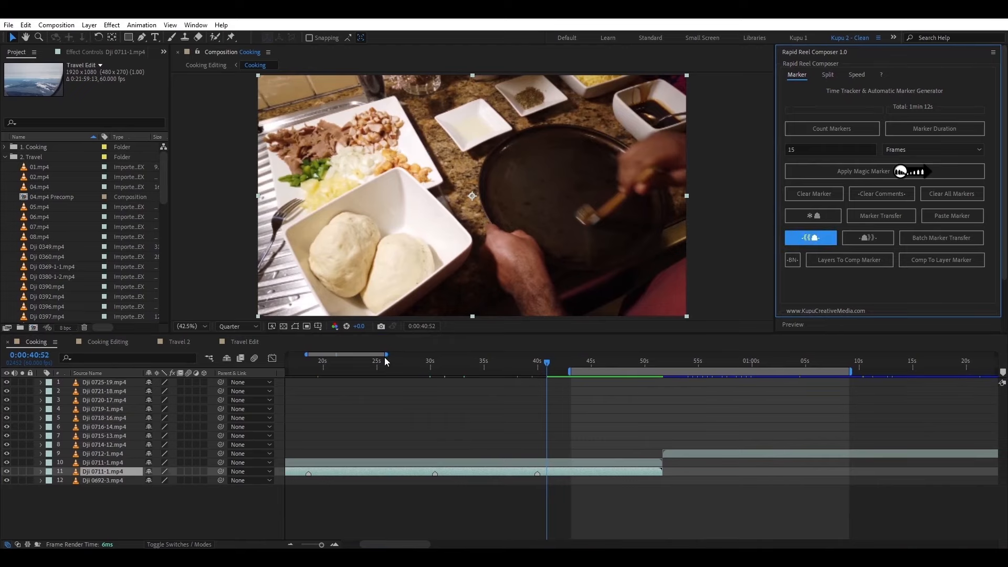
- Copy the markers of the lower Dji 0711-1.mp4 layer to the composition with Layers To Comp Marker
left_click_drag(386, 355, 494, 356)
left_click_drag(307, 355, 287, 355)
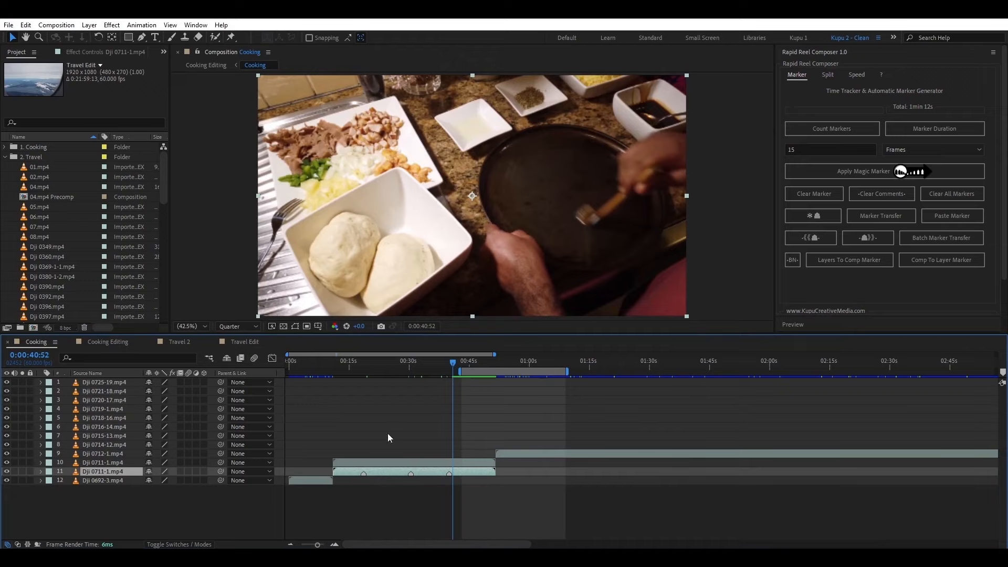
left_click(841, 261)
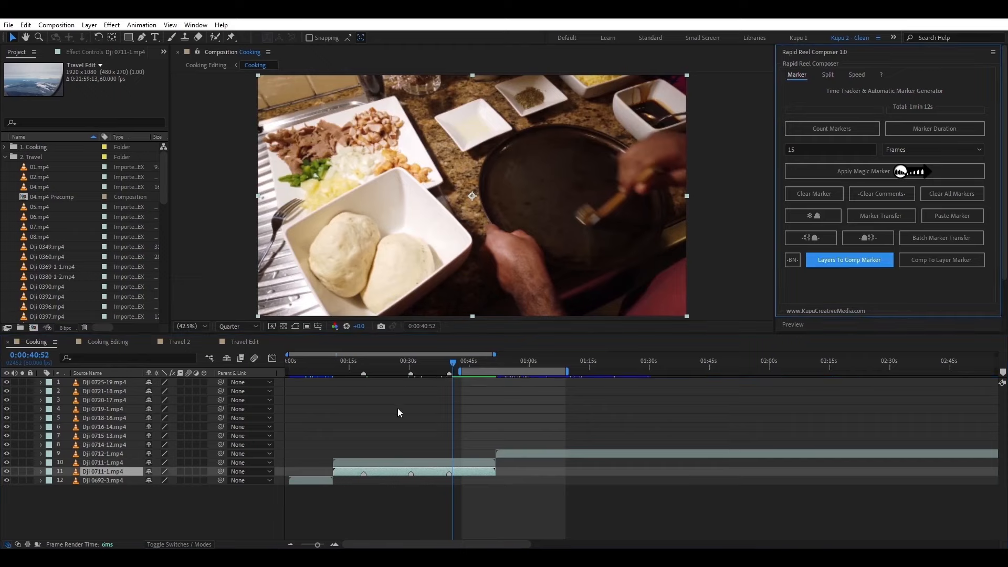
- Clear all markers from the lower Dji 0711-1.mp4 layer in the Cooking composition
right_click(369, 472)
left_click(412, 493)
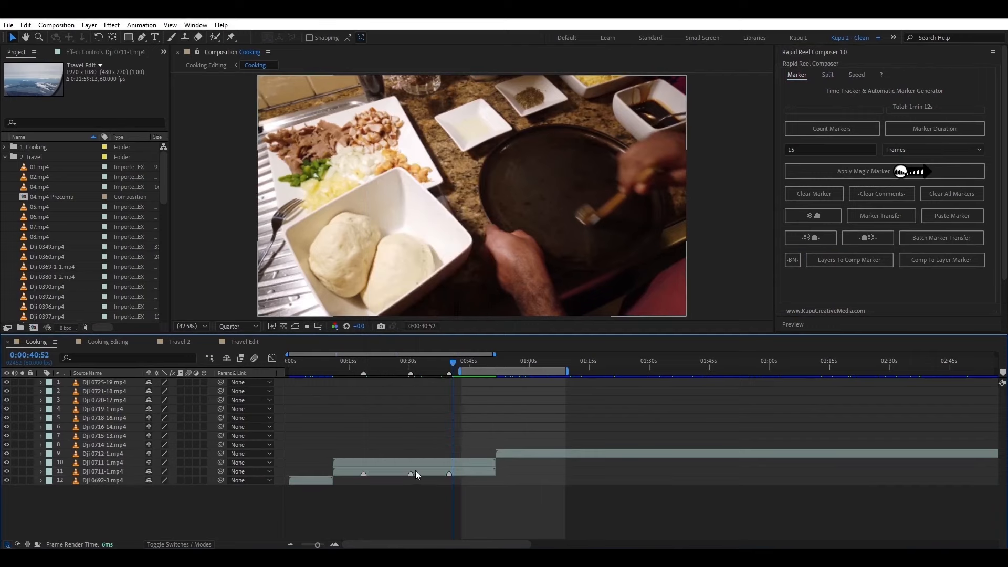
left_click(415, 471)
left_click(952, 194)
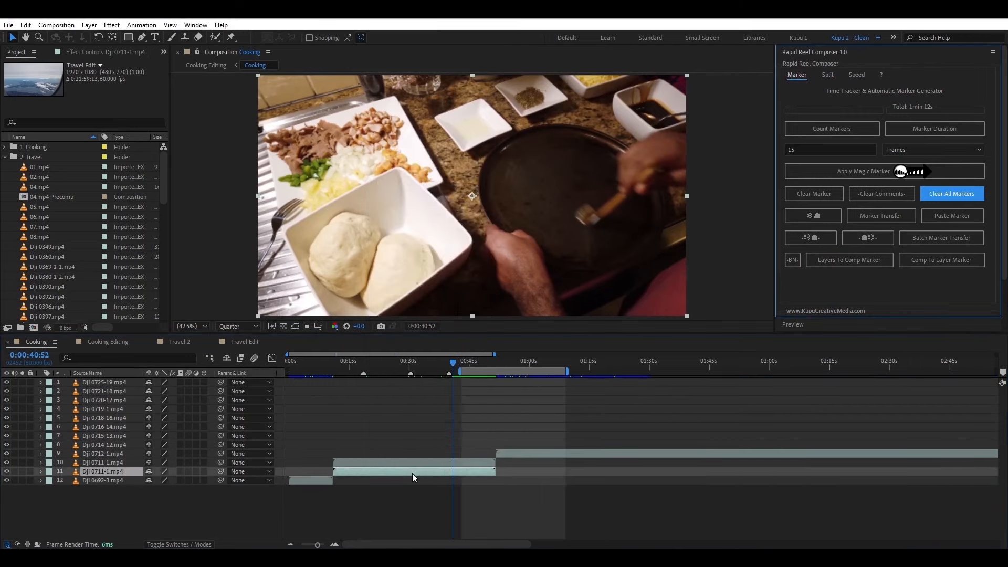
- Shift the lower Dji 0711-1.mp4 layer to start at about 0:00:18 and copy the composition markers to it with Comp To Layer Marker
left_click_drag(414, 472, 439, 471)
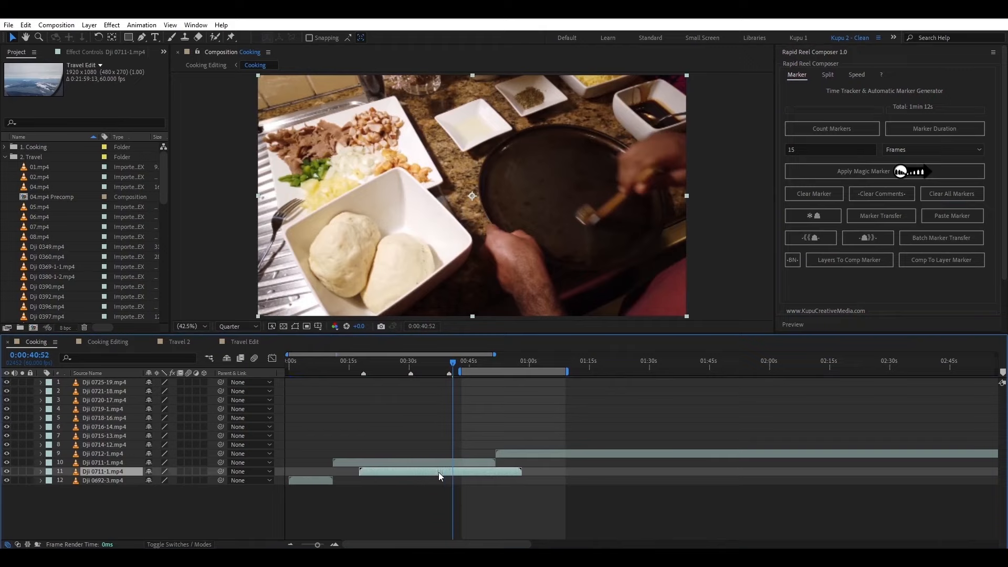
left_click(926, 263)
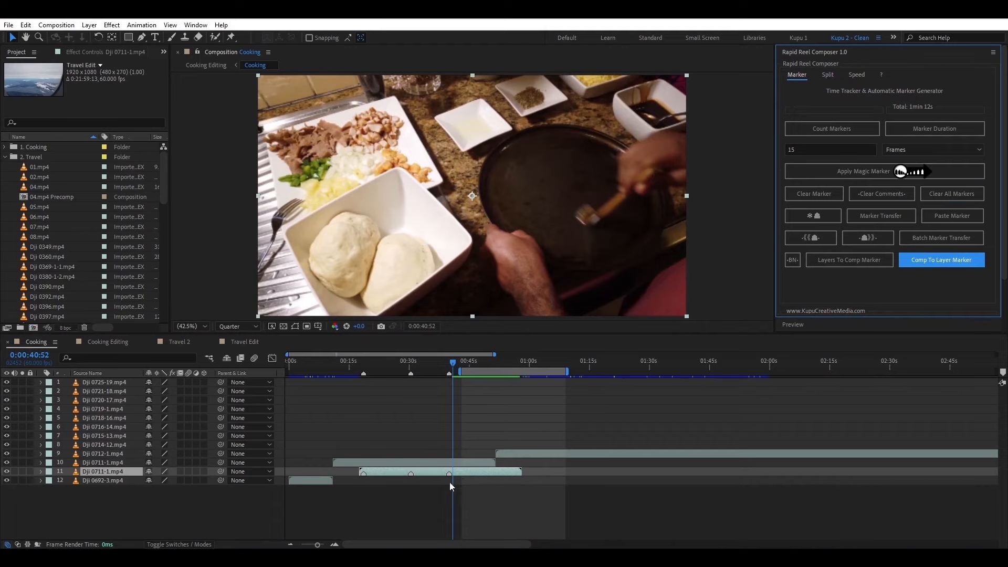
- Move the Dji 0712-1.mp4 layer under the composition markers to copy them onto it, and return its start to about 0:00:55
left_click_drag(564, 447, 330, 440)
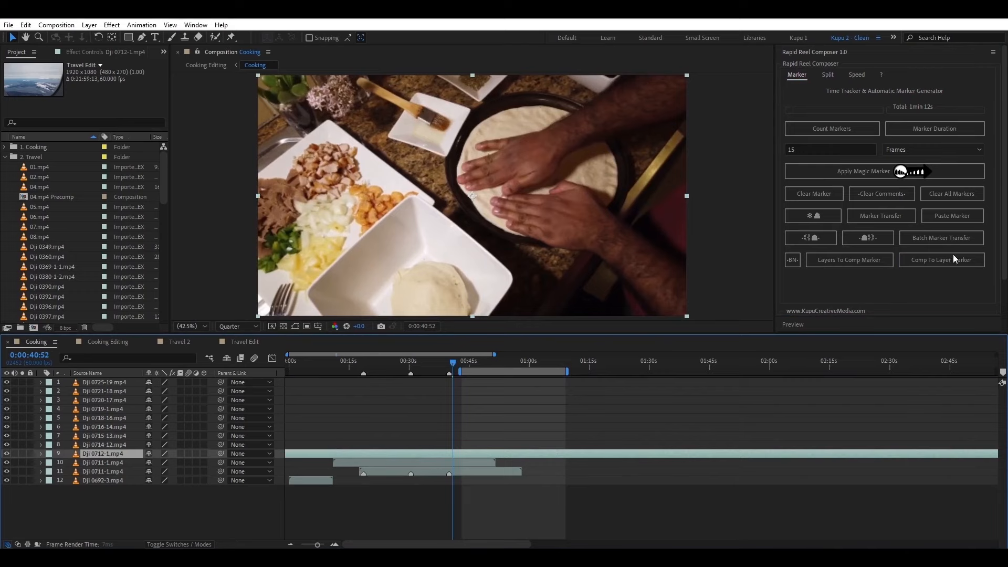
left_click(913, 260)
left_click_drag(493, 455, 727, 465)
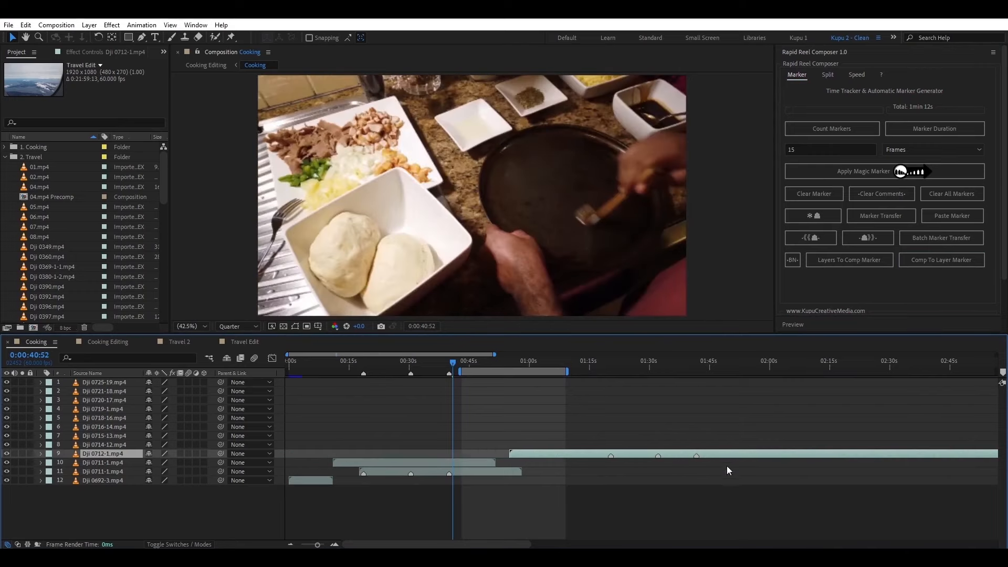
- Delete all composition markers and clear all markers from the Dji 0712-1.mp4 layer
right_click(409, 374)
left_click(462, 432)
left_click(953, 195)
- Add four markers to the upper Dji 0711-1.mp4 layer, between about 0:00:17 and 0:00:43
left_click(407, 475)
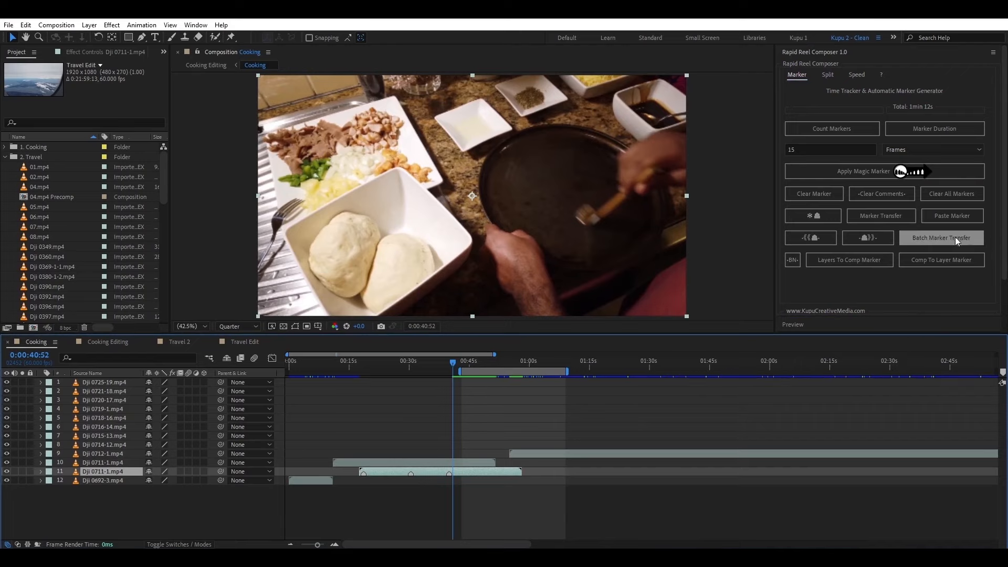
left_click(424, 461)
mouse_move(431, 373)
left_mouse_down()
mouse_move(358, 370)
mouse_move(462, 367)
left_mouse_up()
key("KP_Multiply")
key("KP_Multiply")
key("KP_Multiply")
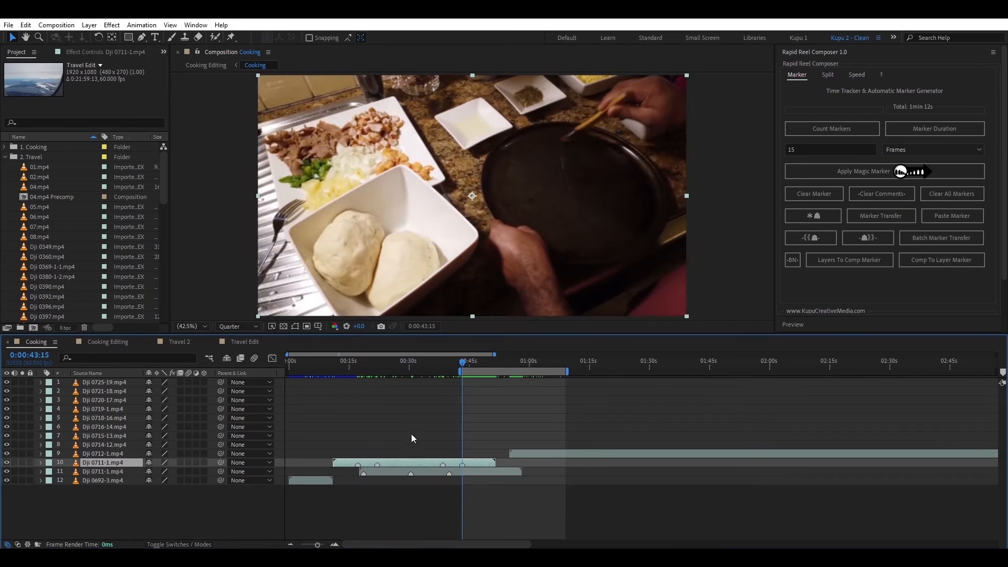
- Clear all markers from both Dji 0711-1.mp4 layers together
left_click_drag(494, 357, 997, 374)
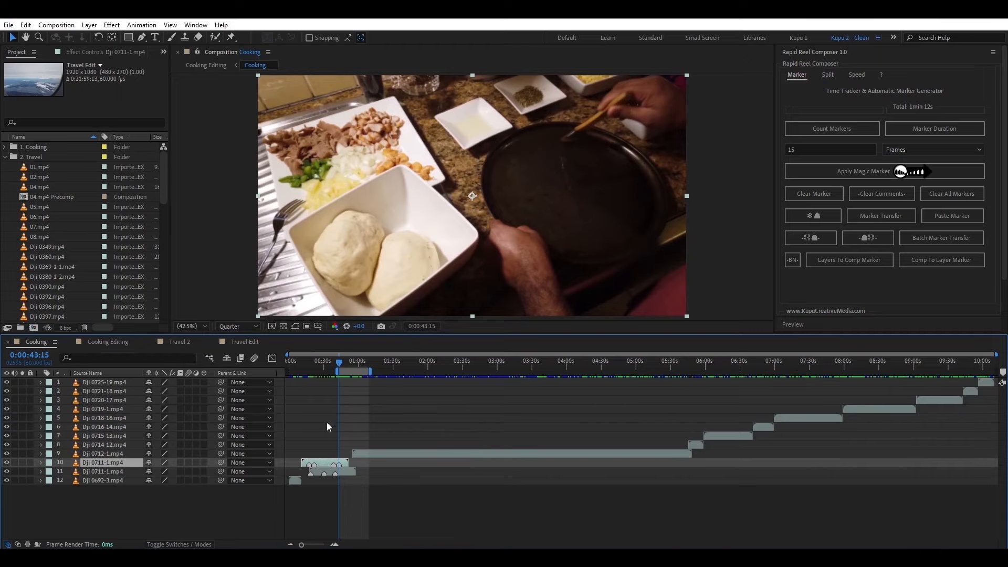
left_click(368, 454)
left_click_drag(351, 364, 367, 365)
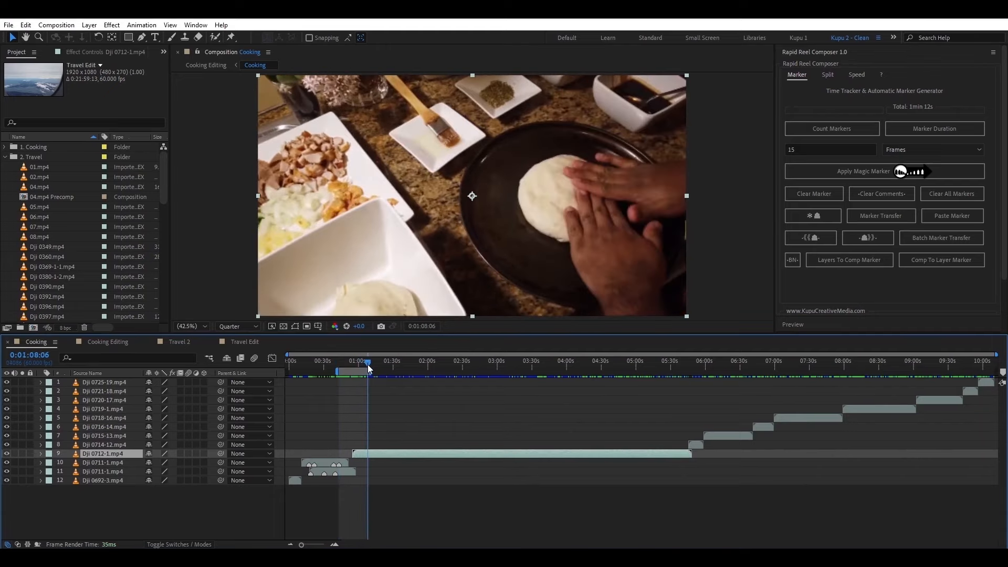
left_click(319, 471)
left_click(327, 461, "shift")
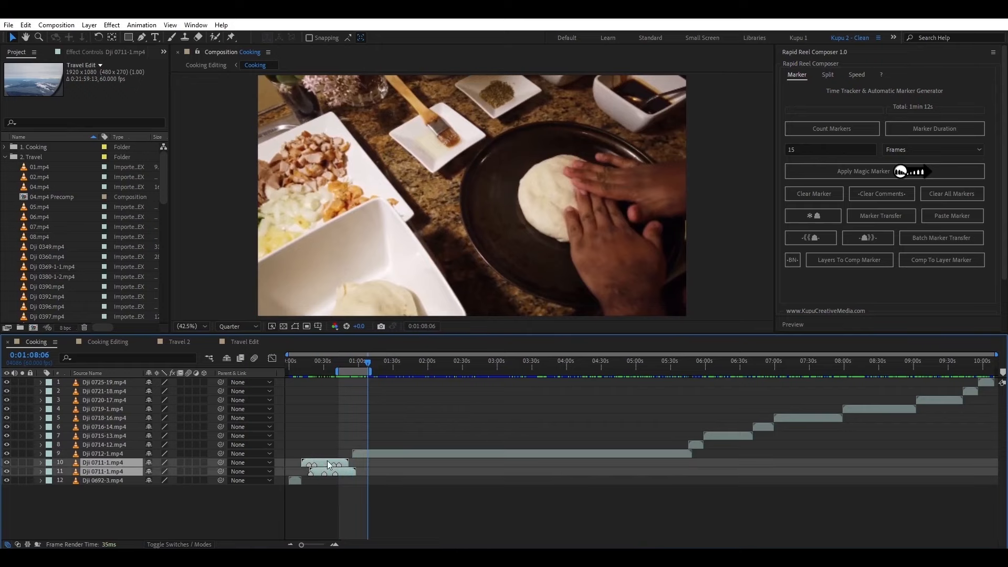
left_click(953, 196)
- Add thirteen markers to the Dji 0692-3.mp4 layer, spread from the composition start to about 0:04:40, beyond the clip's end
left_click(321, 504)
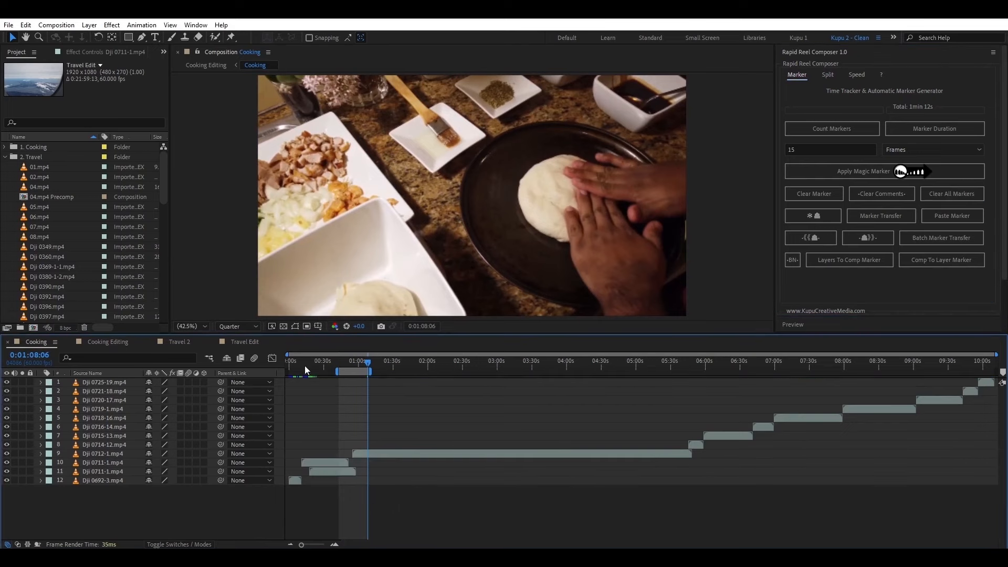
left_click_drag(305, 370, 272, 364)
left_click(295, 481)
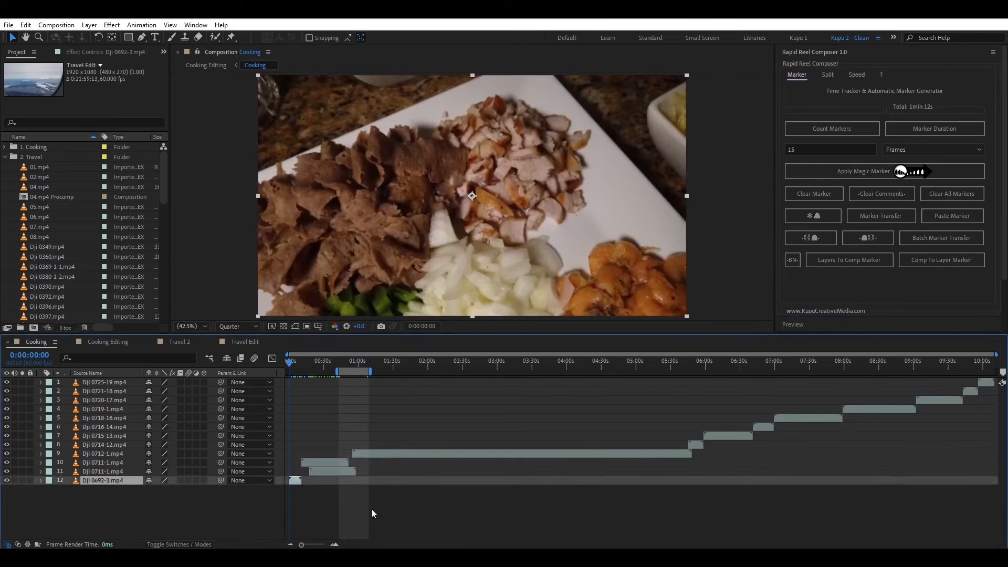
key("KP_Multiply")
left_click_drag(301, 364, 307, 363)
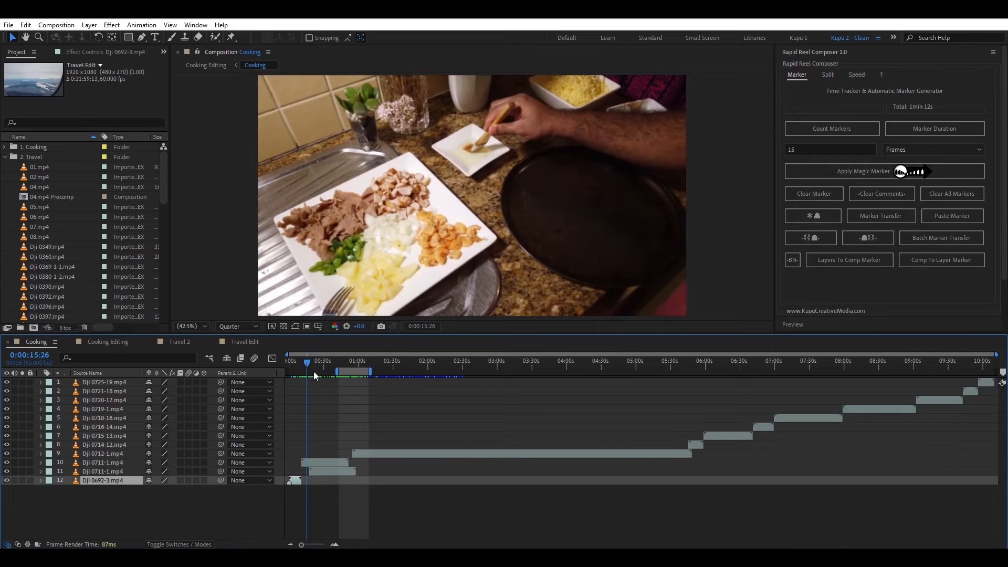
key("KP_Multiply")
mouse_move(310, 363)
left_mouse_down()
mouse_move(610, 368)
mouse_move(578, 367)
left_mouse_up()
key("KP_Multiply")
key("KP_Multiply")
key("KP_Multiply")
key("KP_Multiply")
key("KP_Multiply")
key("KP_Multiply")
key("KP_Multiply")
key("KP_Multiply")
key("KP_Multiply")
key("KP_Multiply")
key("KP_Multiply")
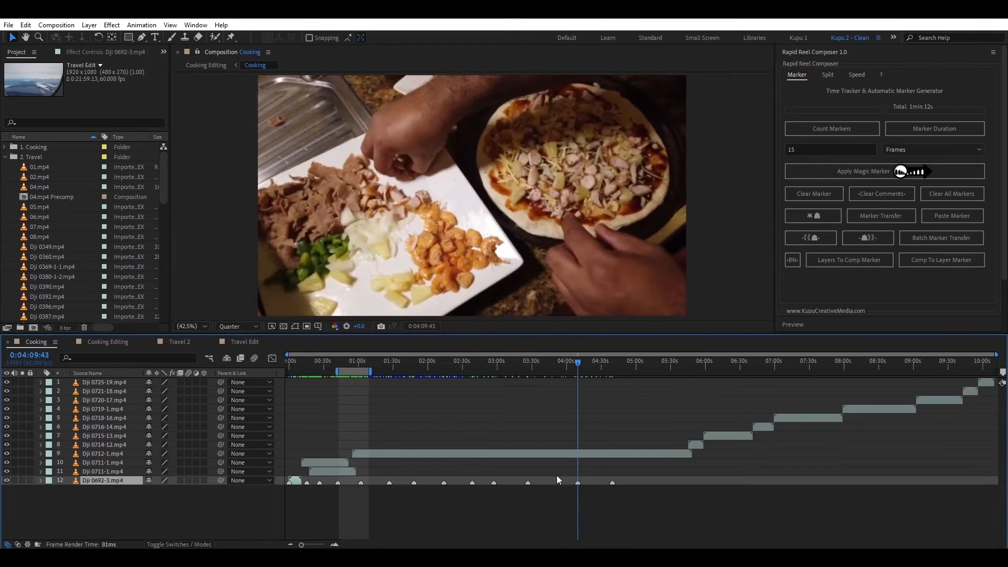
- Delete the upper Dji 0711-1.mp4 layer
left_click(130, 501)
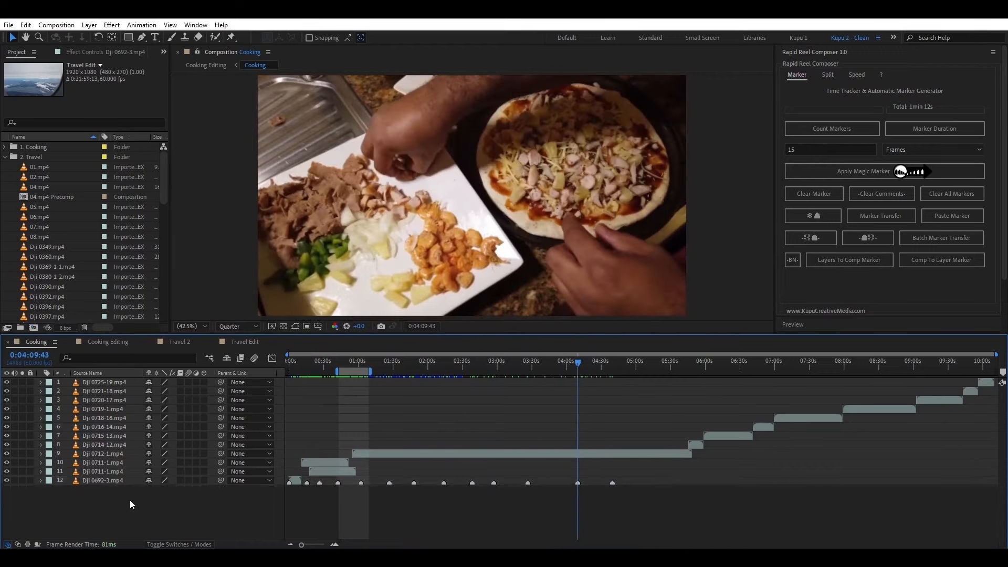
left_click(109, 481)
left_click_drag(328, 465, 713, 464)
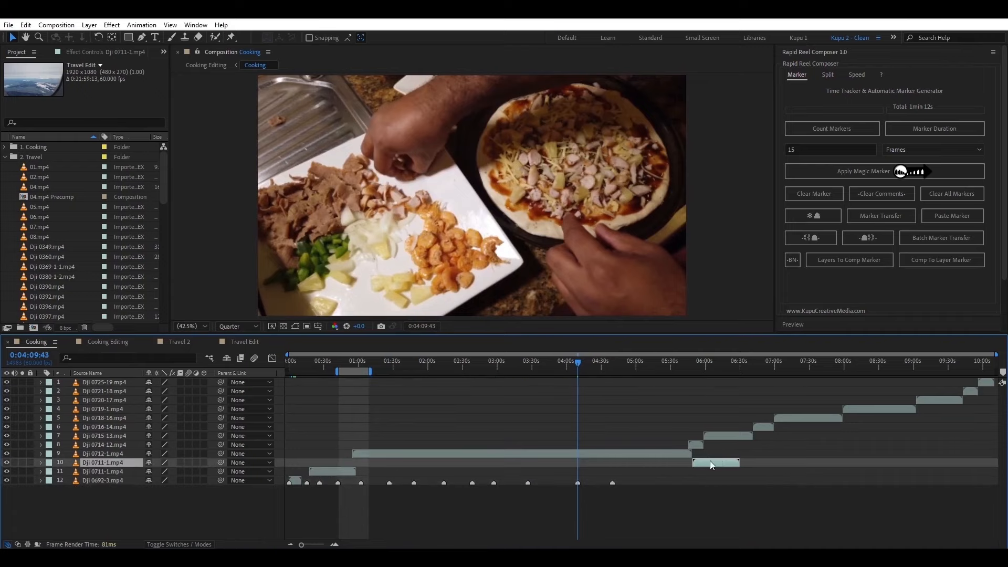
key("Delete")
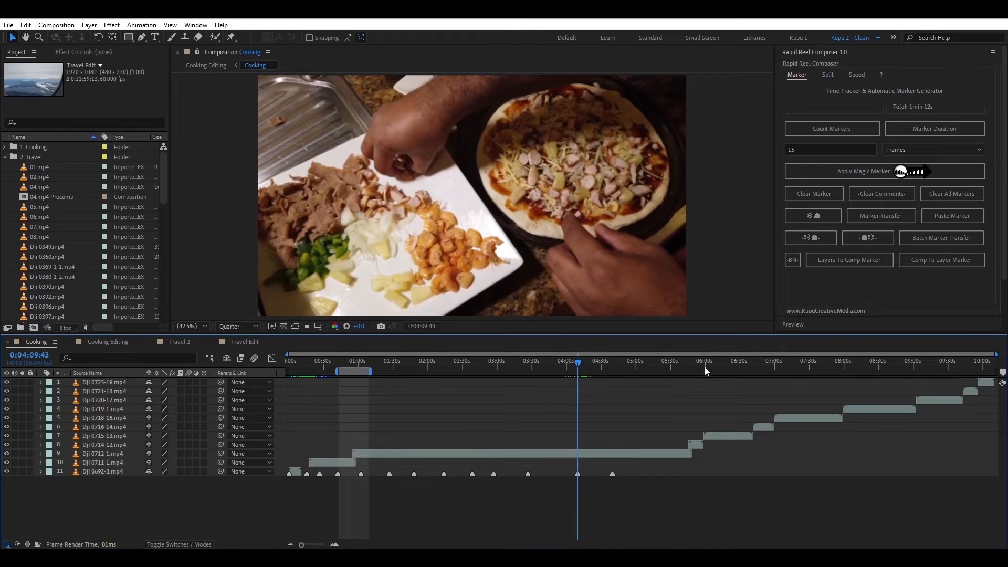
- Add four more markers to the Dji 0692-3.mp4 layer, between about 0:06:10 and 0:07:27
left_click_drag(705, 368, 717, 365)
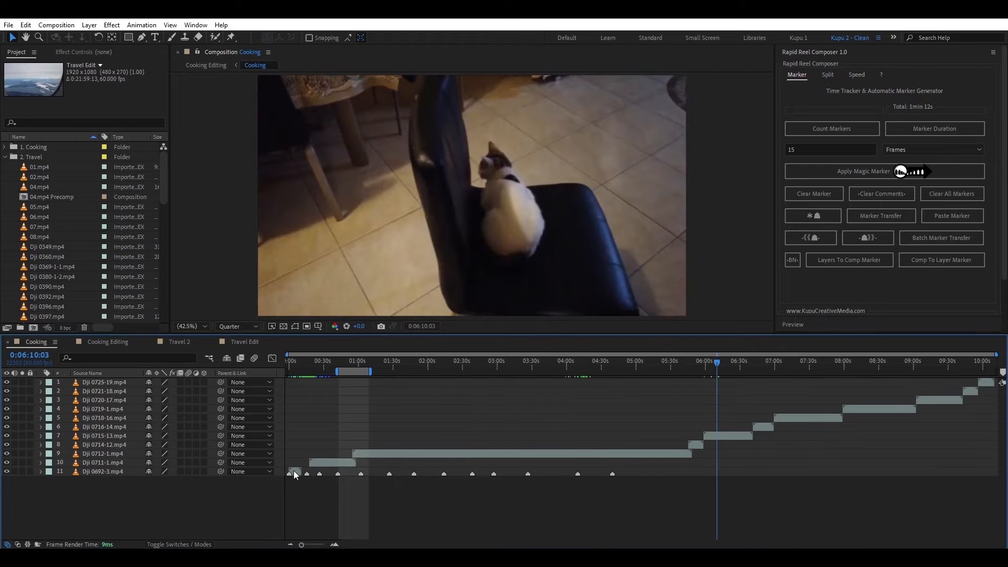
left_click(295, 472)
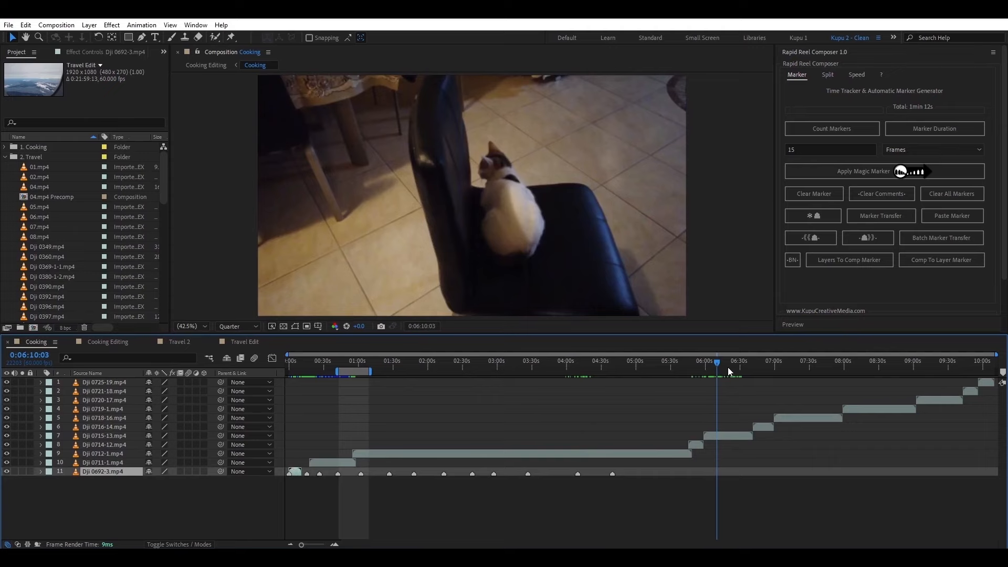
key("KP_Multiply")
left_click_drag(731, 365, 806, 363)
key("KP_Multiply")
key("KP_Multiply")
key("KP_Multiply")
- Copy the Dji 0692-3.mp4 layer's markers to the composition with Layers To Comp Marker
left_click(128, 489)
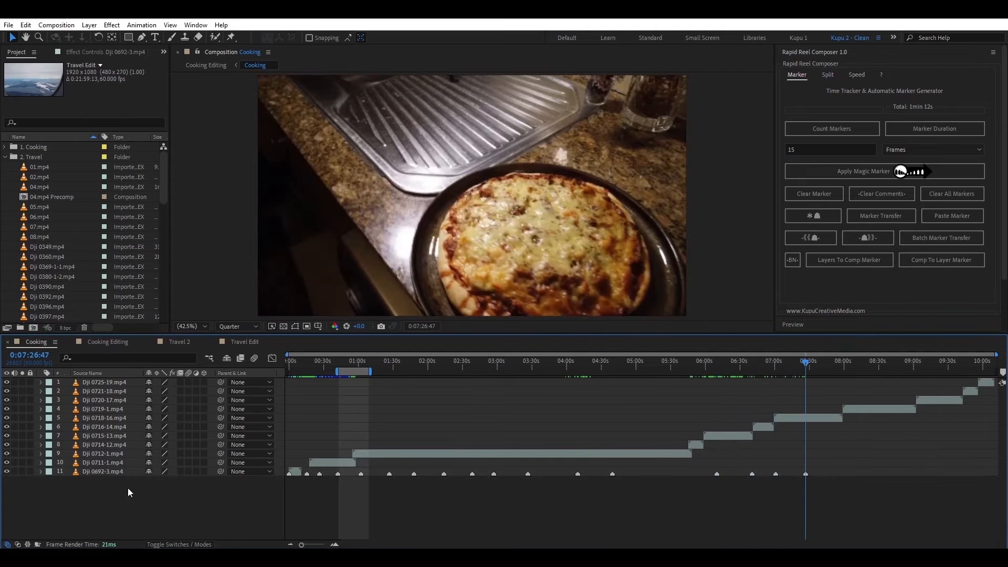
left_click(115, 473)
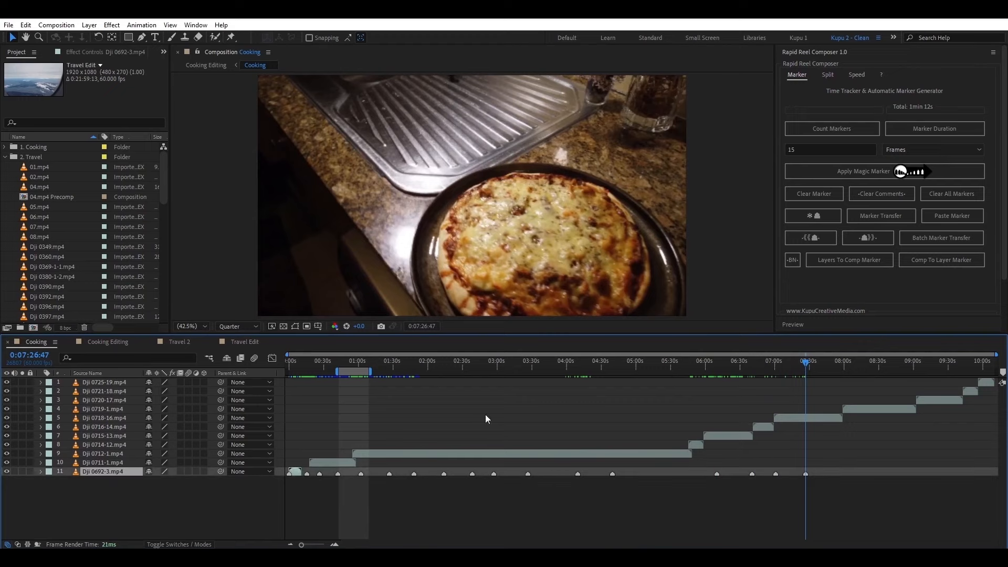
left_click(849, 261)
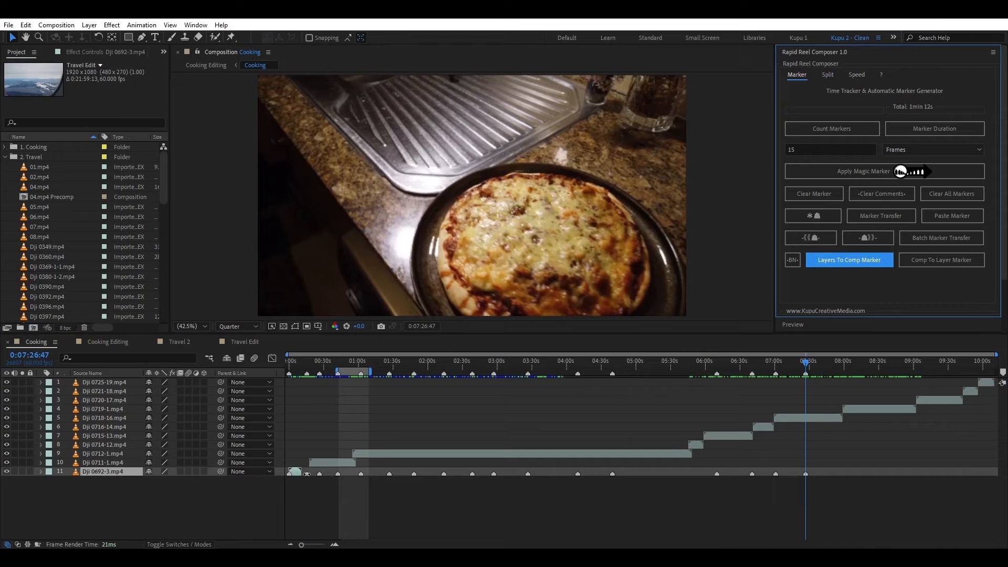
- Clear the Dji 0692-3.mp4 layer's markers and distribute the composition markers to all layers with Comp To Layer Marker
left_click(952, 194)
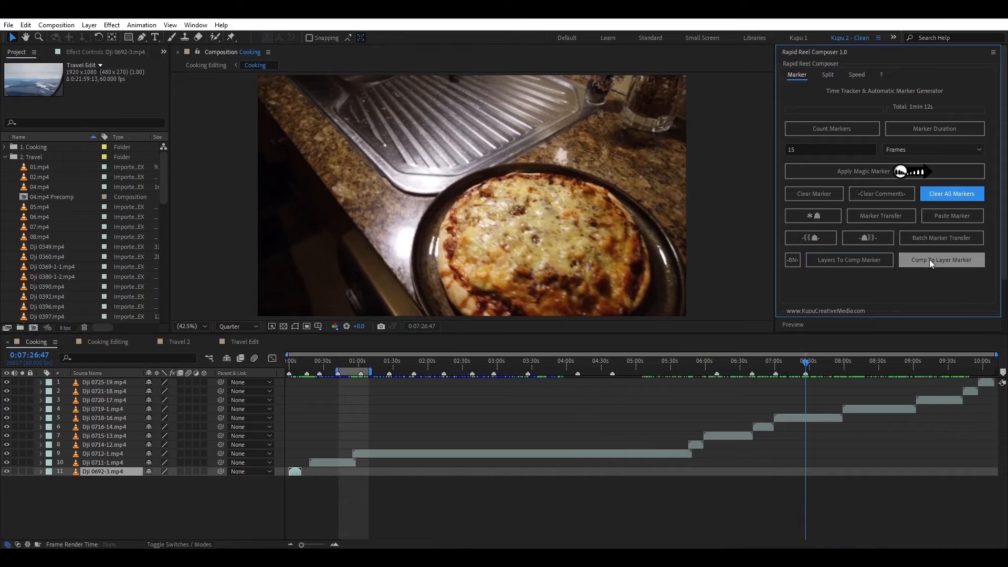
left_click(122, 385, "shift")
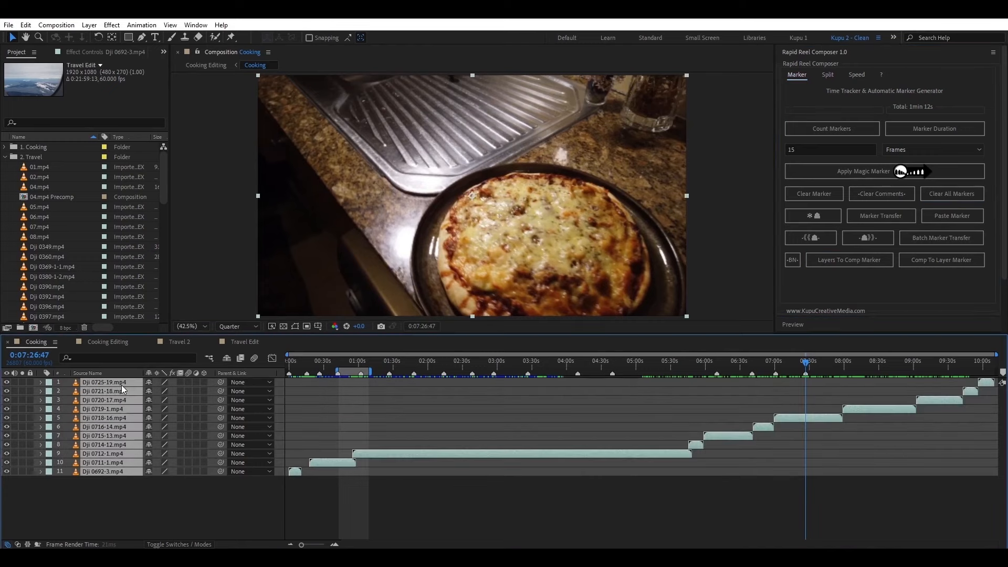
left_click(936, 260)
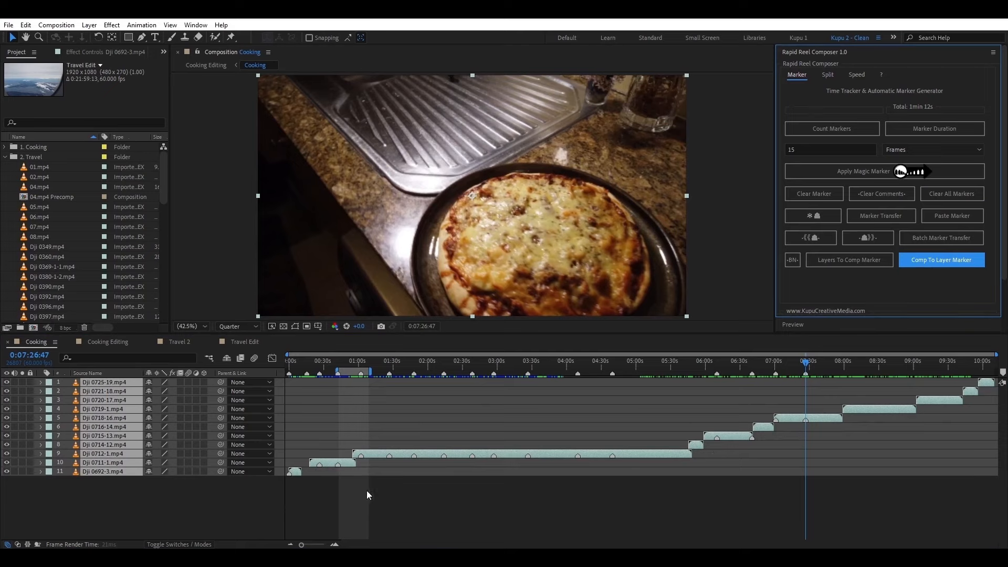
- Delete all composition markers from the Cooking timeline while keeping the layer markers
left_click(163, 516)
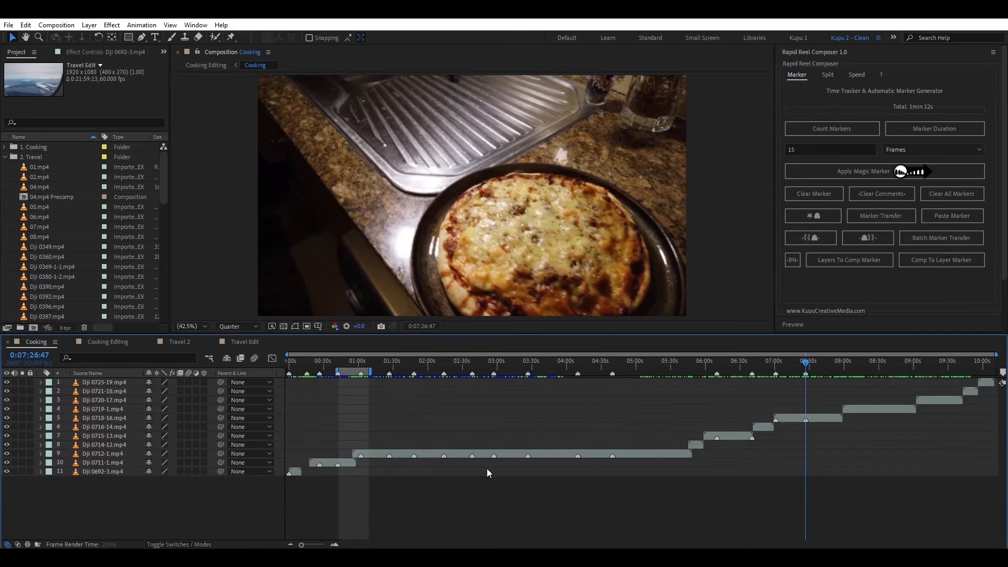
right_click(361, 374)
left_click(420, 430)
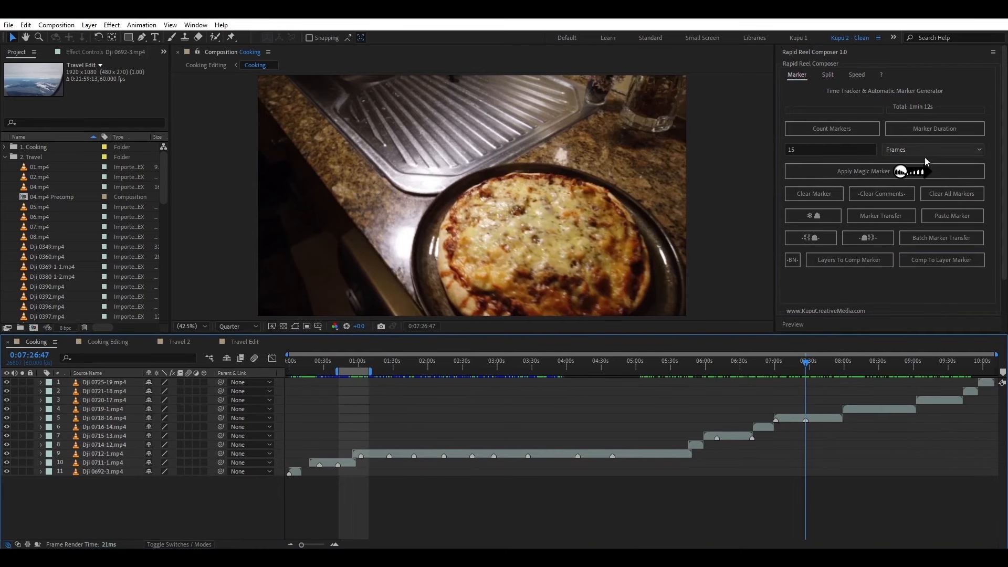
- Look over Rapid Reel Composer's In-Out and Lazy Split Equalizer tools, including the Lazy Duration setting
left_click(827, 74)
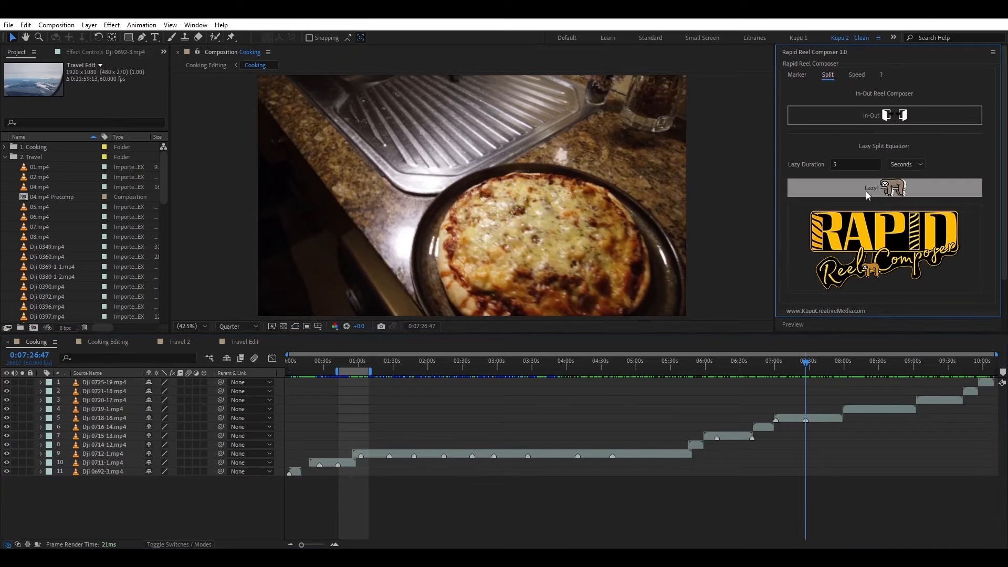
left_click(837, 165)
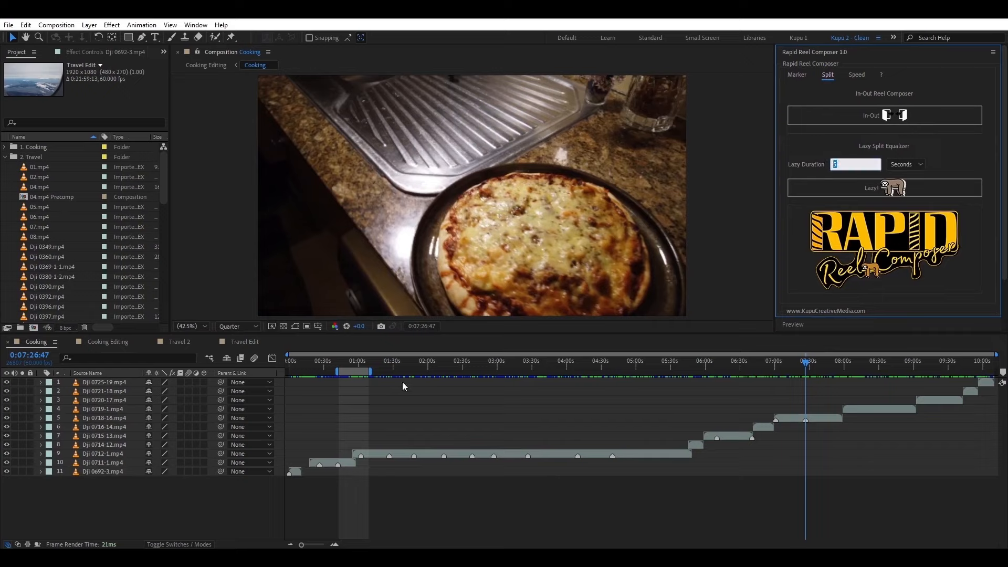
left_click(530, 235)
- Apply a time stretch of 42 to the Dji 0712-1.mp4 layer with Rapid Reel Composer's Speed tools
left_click(855, 74)
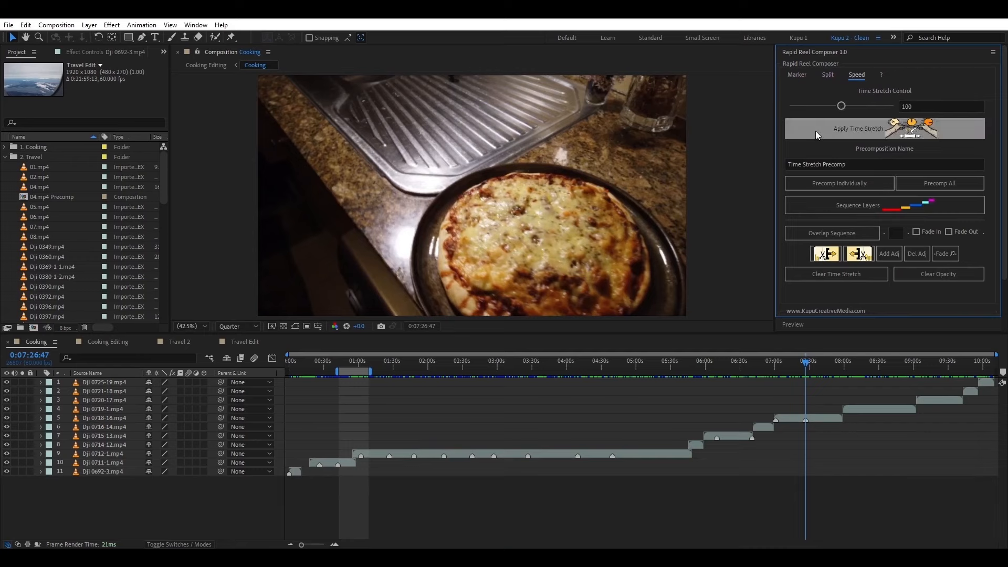
left_click(505, 455)
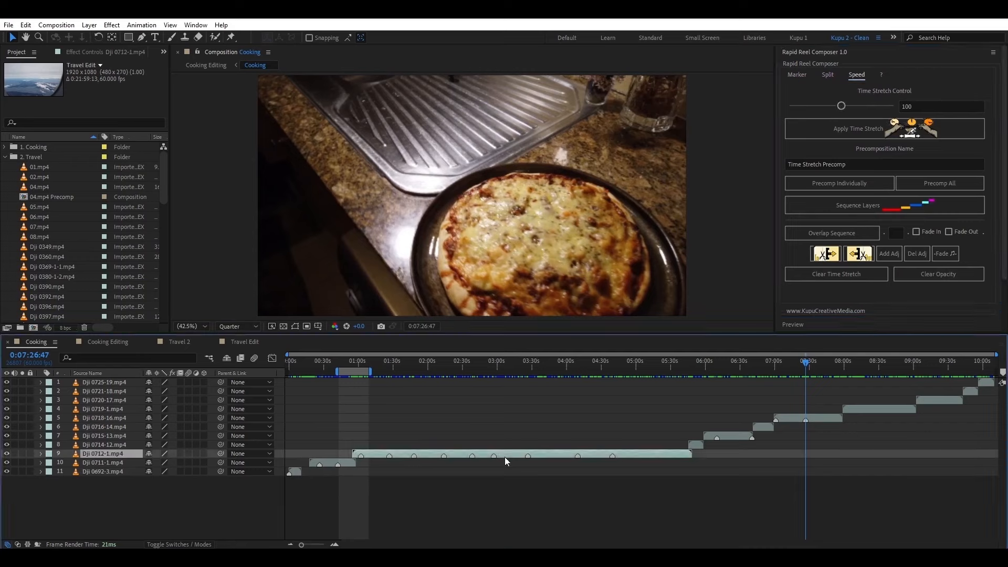
left_click_drag(841, 106, 811, 105)
left_click(827, 128)
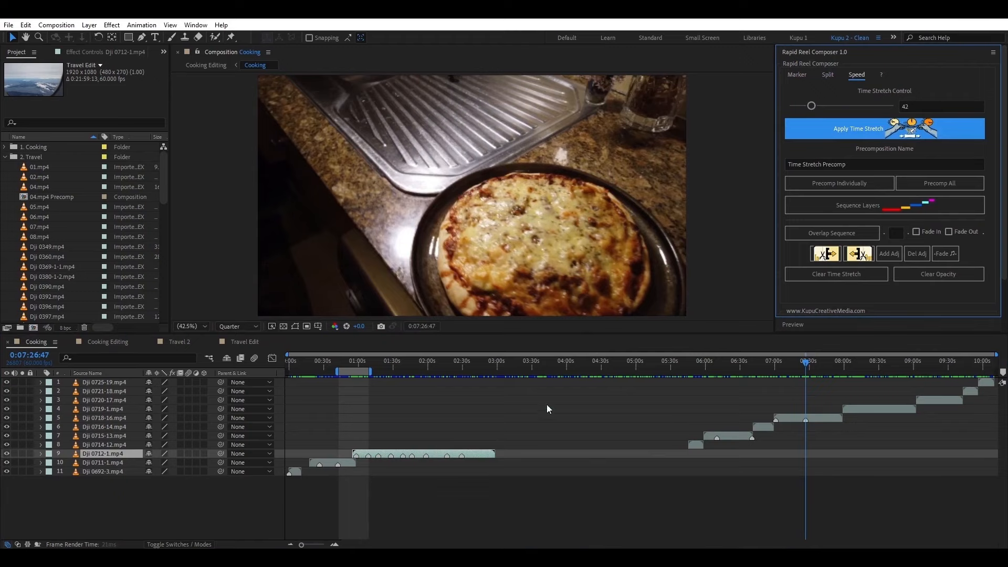
- Change the Dji 0712-1.mp4 layer's time stretch to 50 and apply it
mouse_move(811, 106)
left_mouse_down()
mouse_move(802, 106)
mouse_move(865, 105)
mouse_move(815, 106)
left_mouse_up()
left_click(809, 133)
left_click(855, 130)
left_click(820, 128)
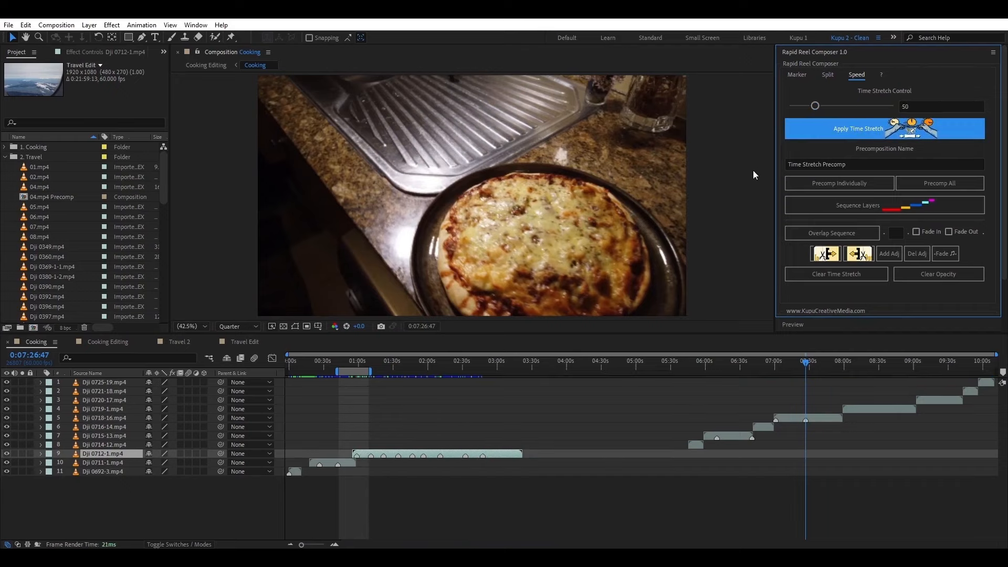
- Apply a time stretch of 83 to the Dji 0692-3, Dji 0711-1 and Dji 0712-1 layers and sequence them end to end
left_click(291, 475)
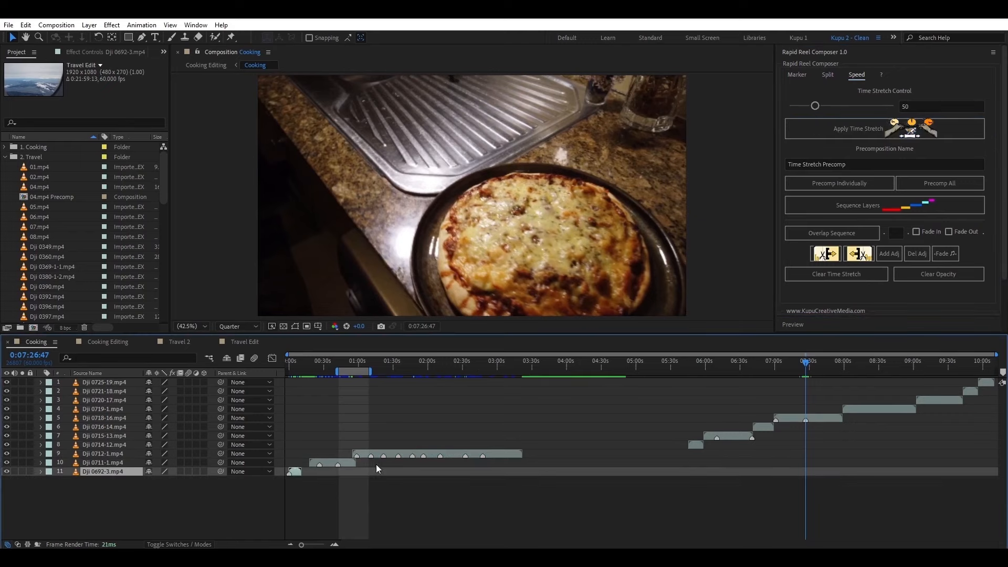
left_click(434, 455, "shift")
left_click_drag(815, 106, 832, 106)
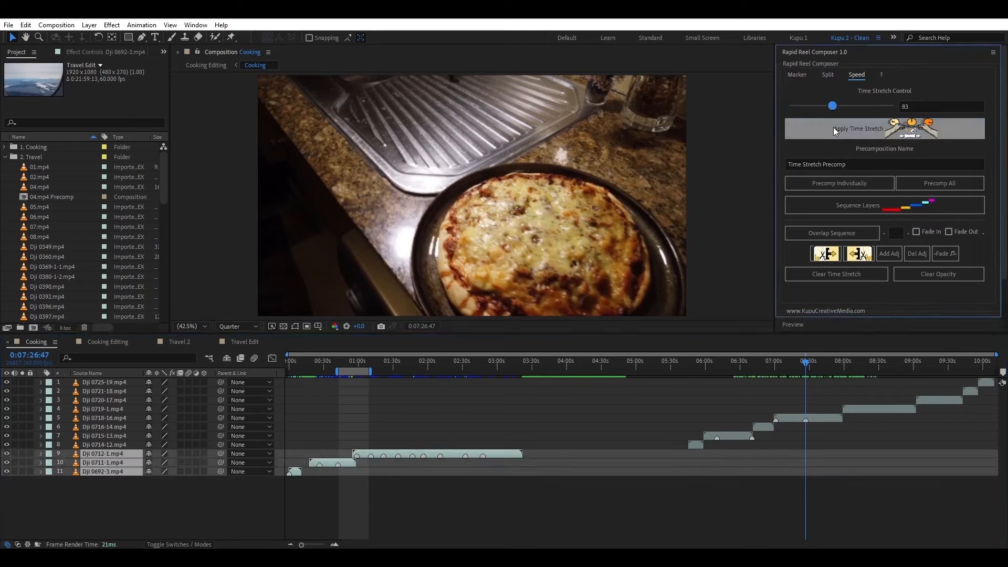
left_click(837, 133)
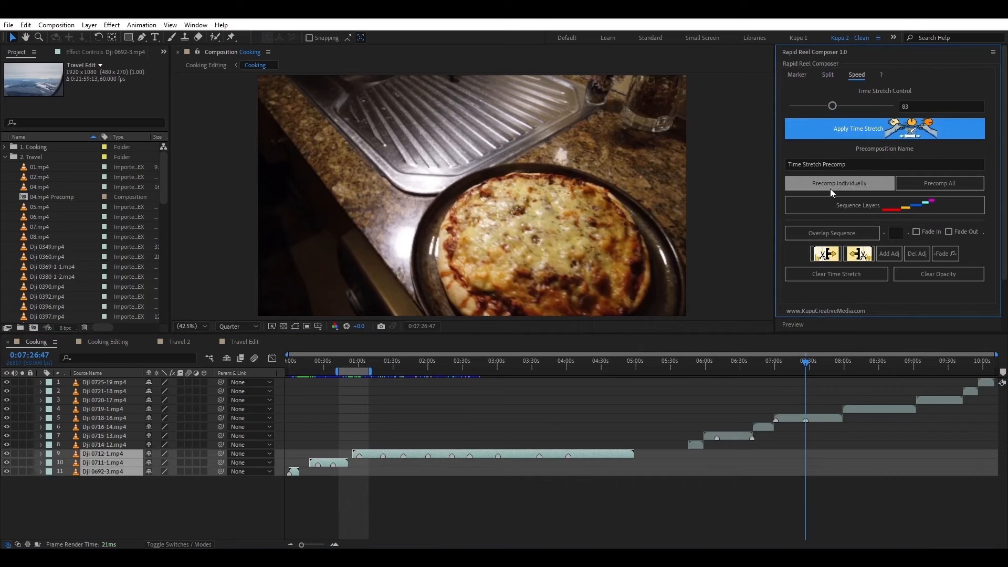
left_click(832, 206)
left_click(359, 499)
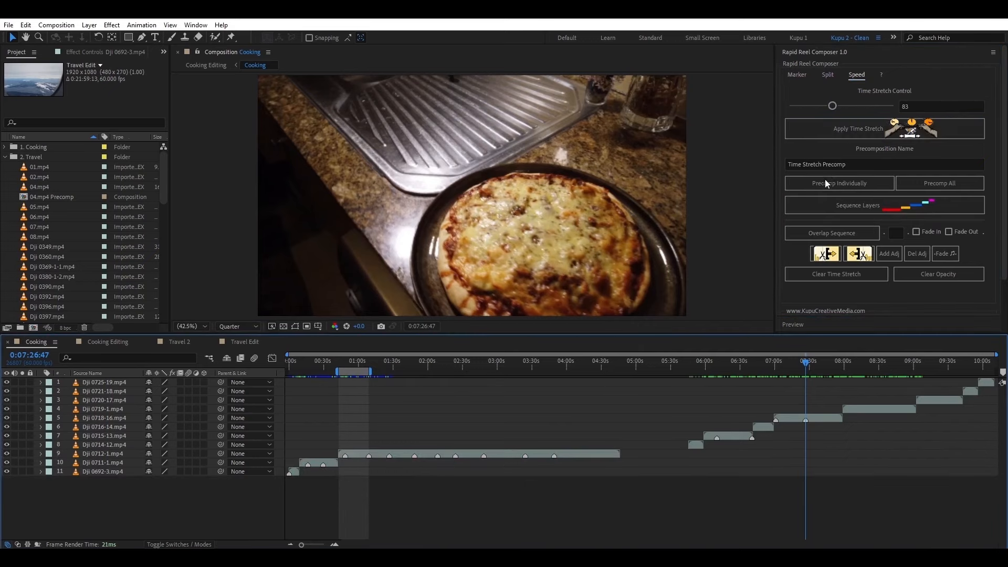
left_click(830, 165)
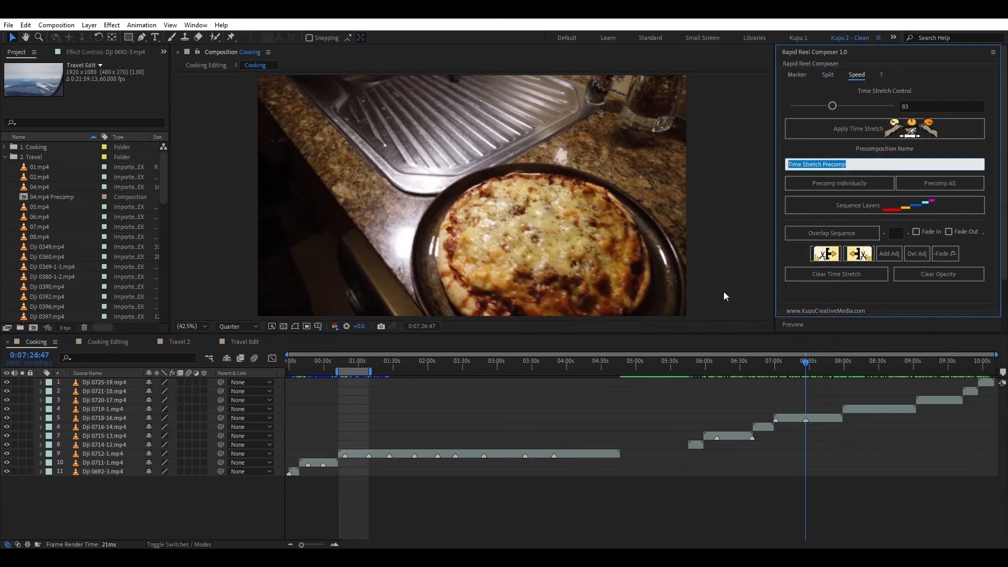
left_click(422, 502)
left_click(117, 472)
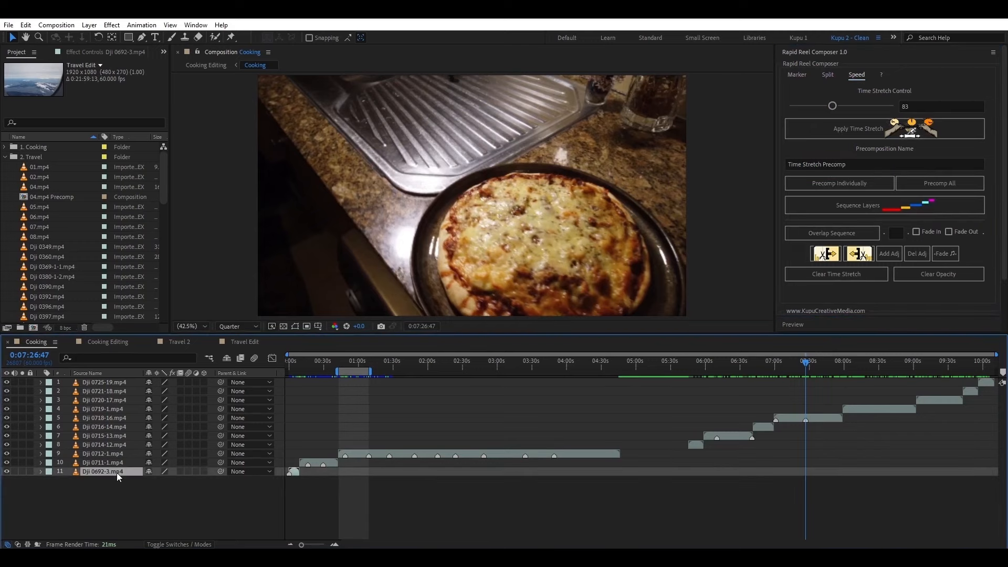
left_click(115, 454, "shift")
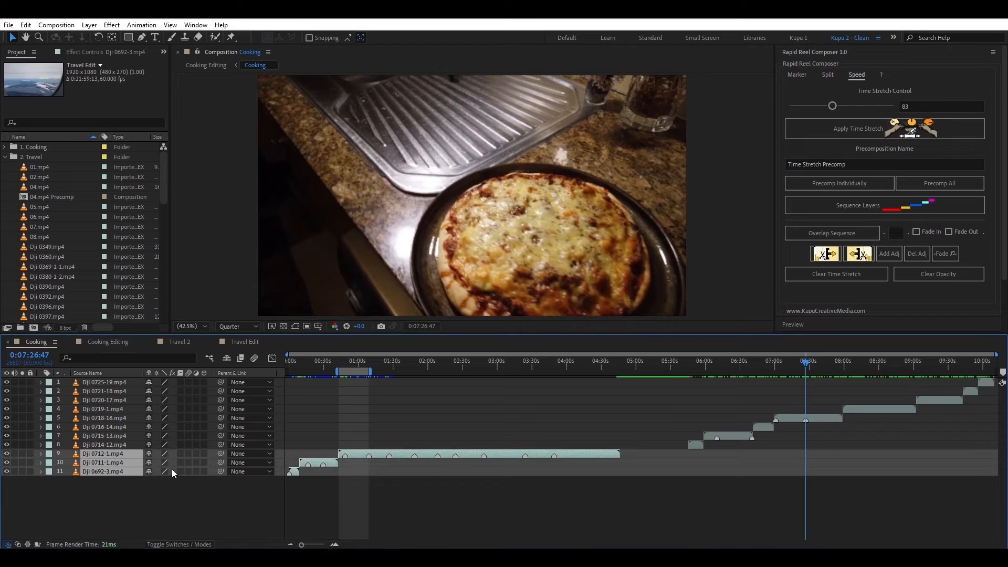
- Rename the Dji 0692-3, Dji 0711-1 and Dji 0712-1 layers as 1, 2 and 3 respectively
left_click(103, 473)
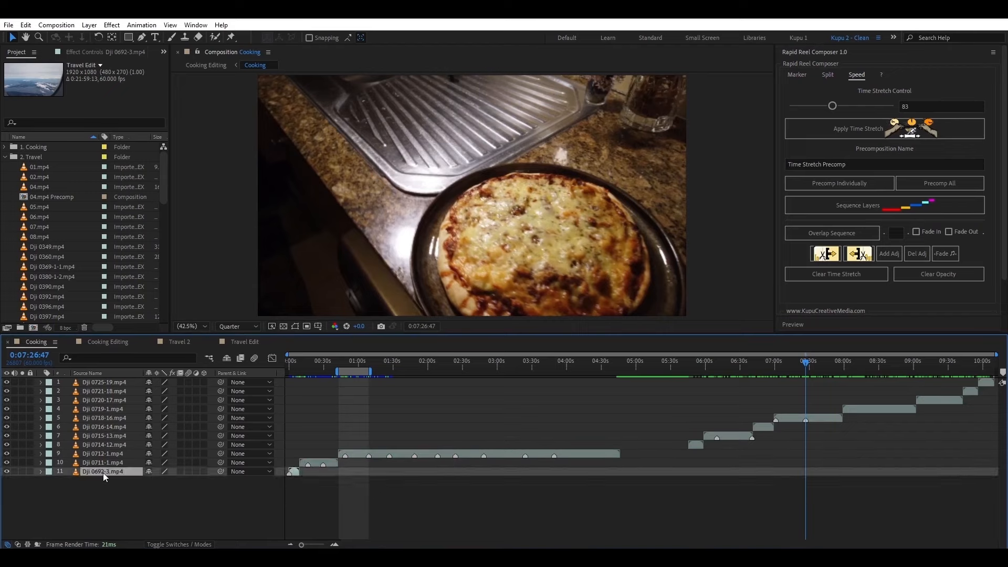
key("Return")
type("1")
left_click(104, 489)
left_click(96, 464)
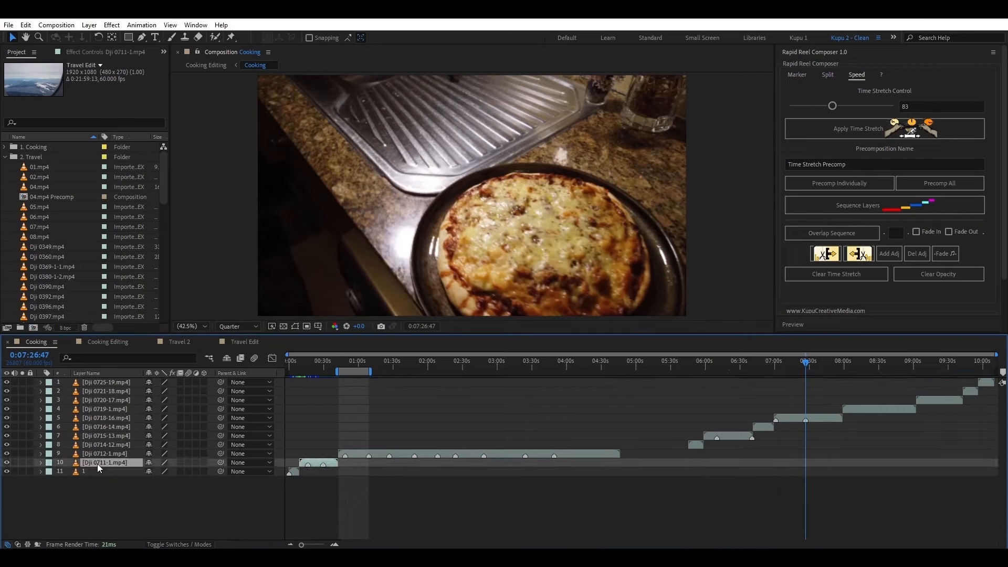
key("Return")
type("2")
left_click(89, 512)
left_click(105, 458)
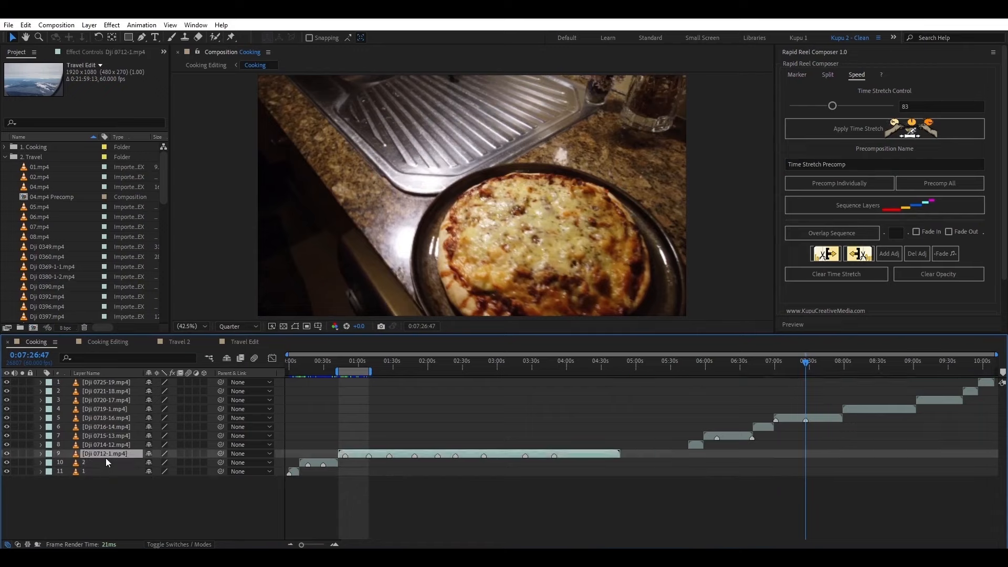
key("Return")
type("3")
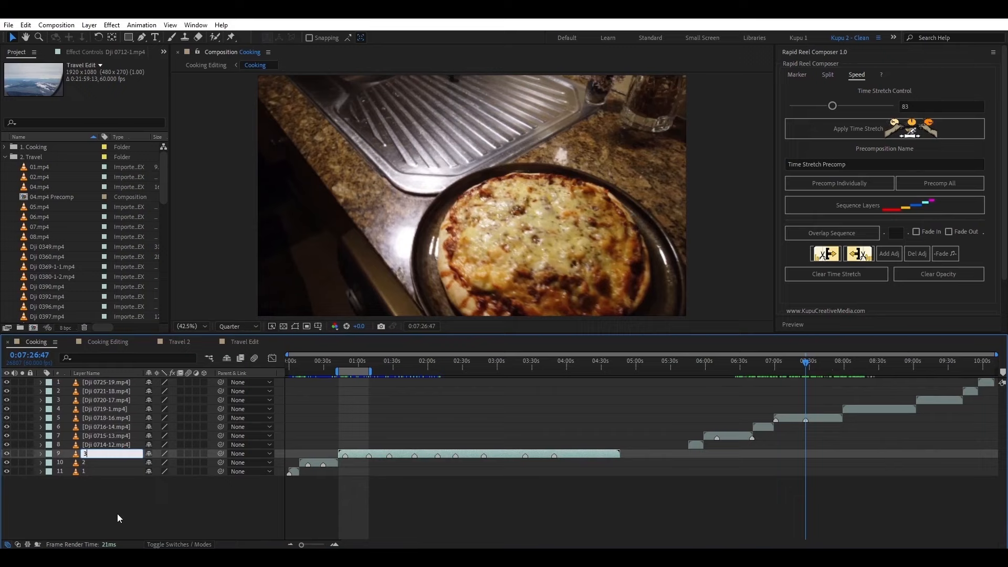
left_click(118, 514)
- Precompose layers 1, 2 and 3 individually with Rapid Reel Composer
left_click(90, 470)
left_click(126, 454, "shift")
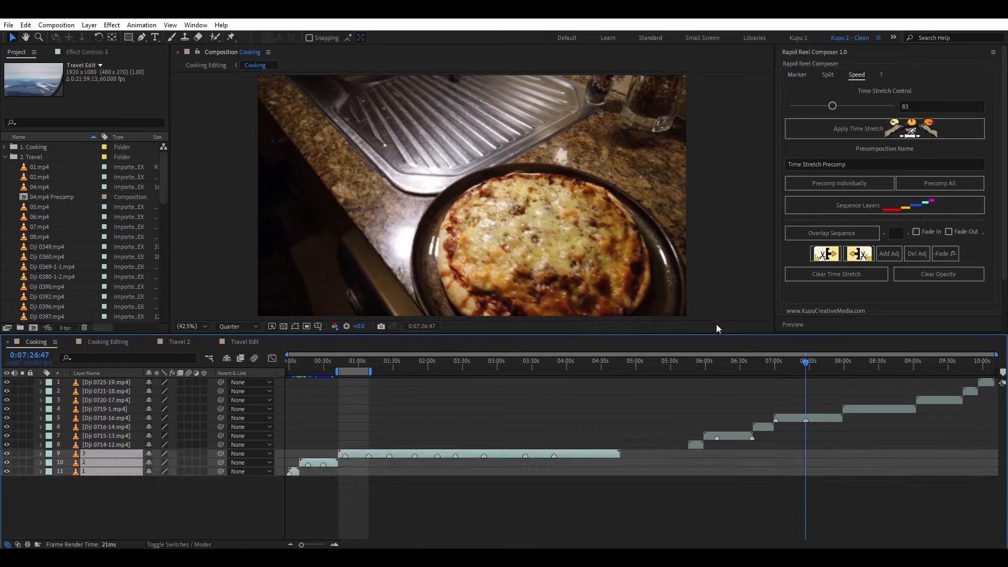
left_click(824, 185)
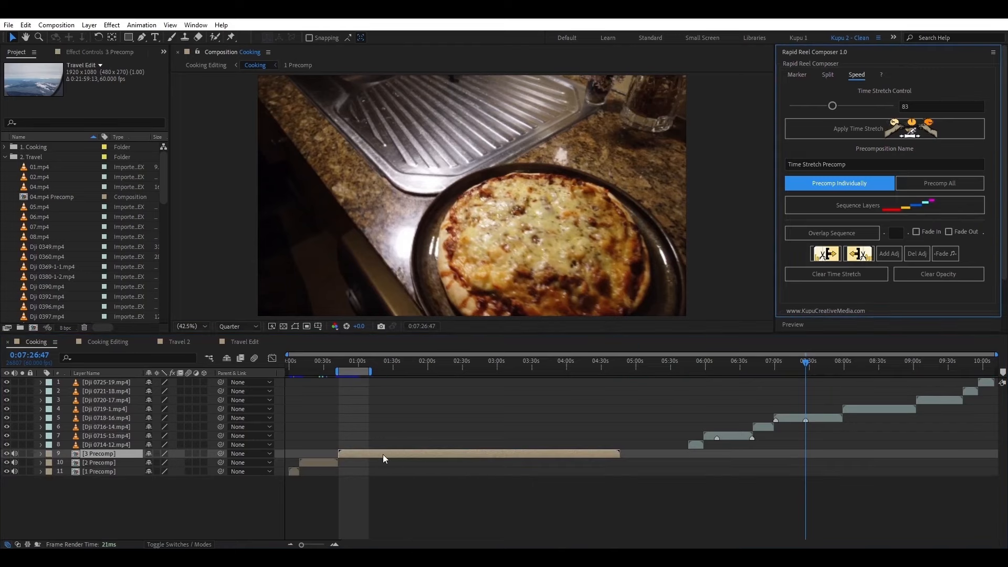
left_click(97, 481)
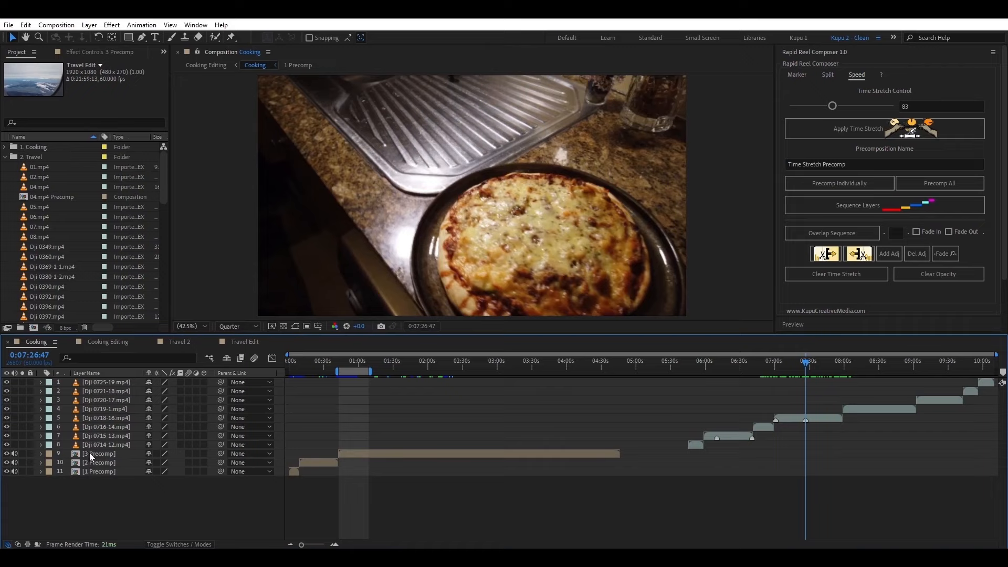
- Precompose the 1, 2 and 3 Precomp layers together into one composition named Time Stretch Precomp
left_click(100, 471)
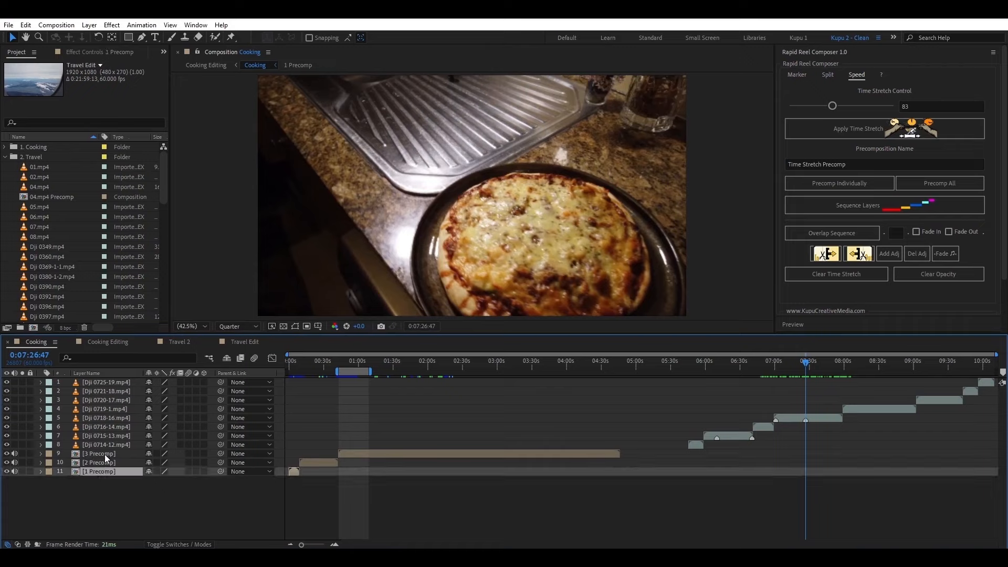
left_click(105, 455, "shift")
left_click(861, 164)
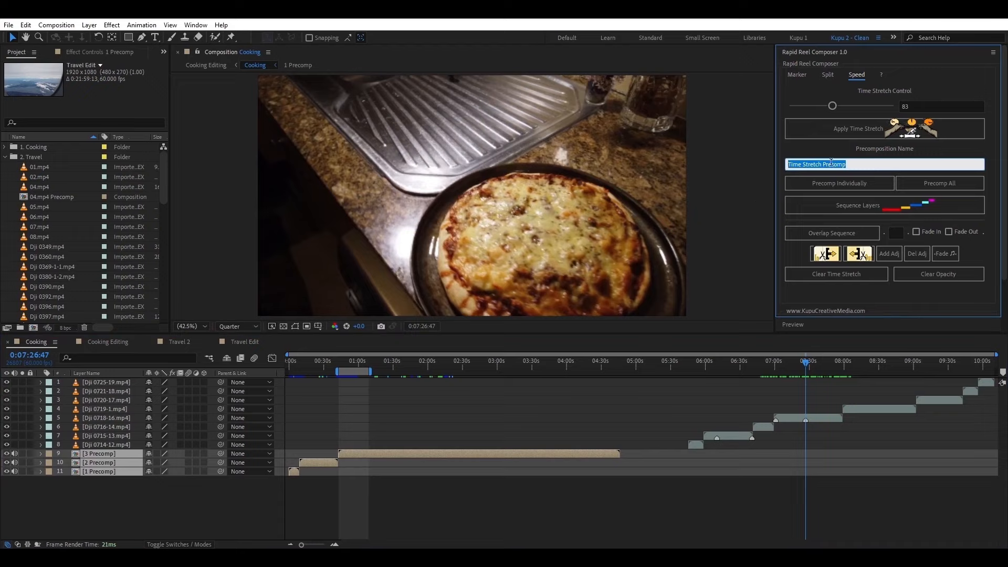
left_click(941, 185)
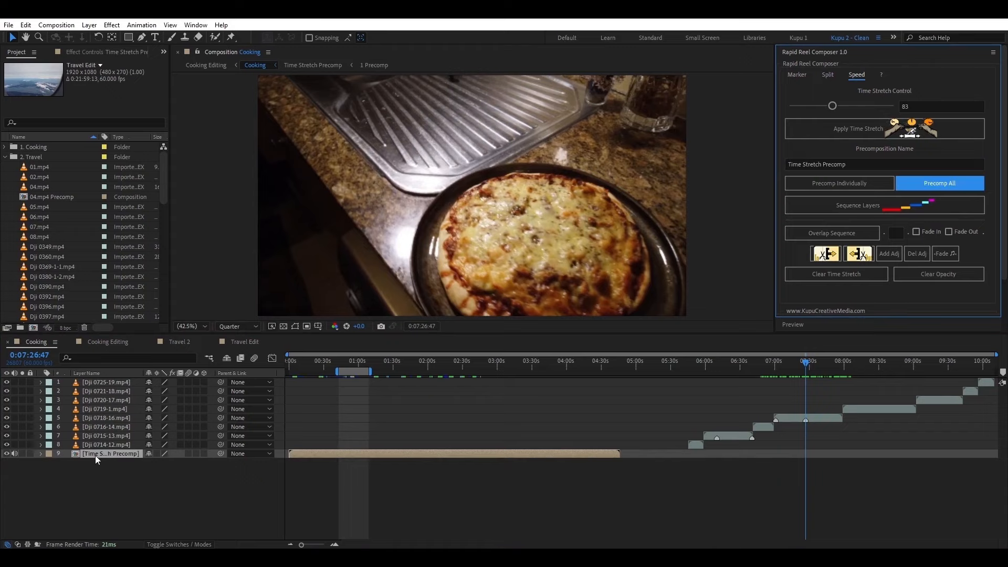
- Open the Time Stretch Precomp to examine its layers and return to the Cooking composition
left_click(309, 452)
double_click(308, 453)
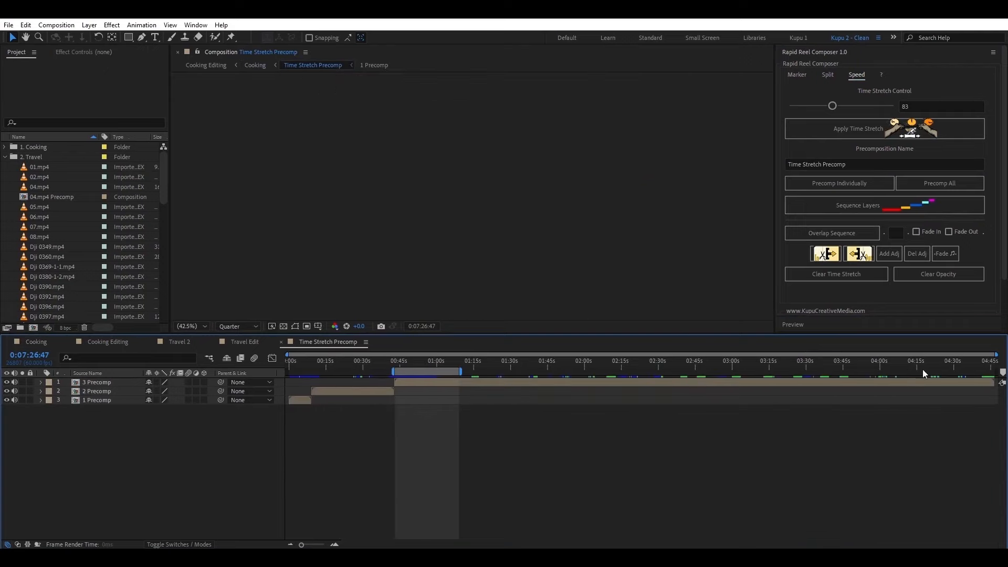
left_click(243, 341)
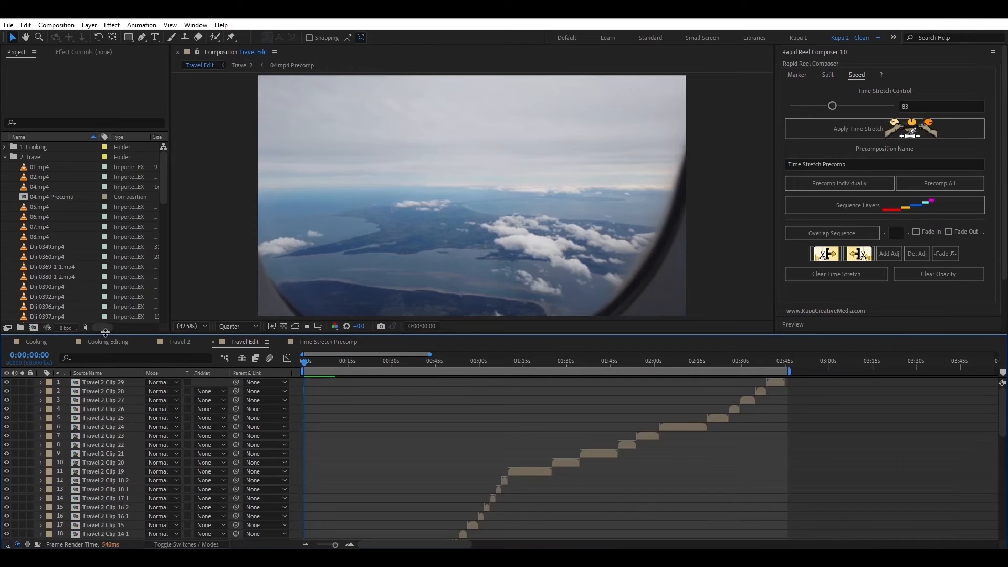
left_click(45, 342)
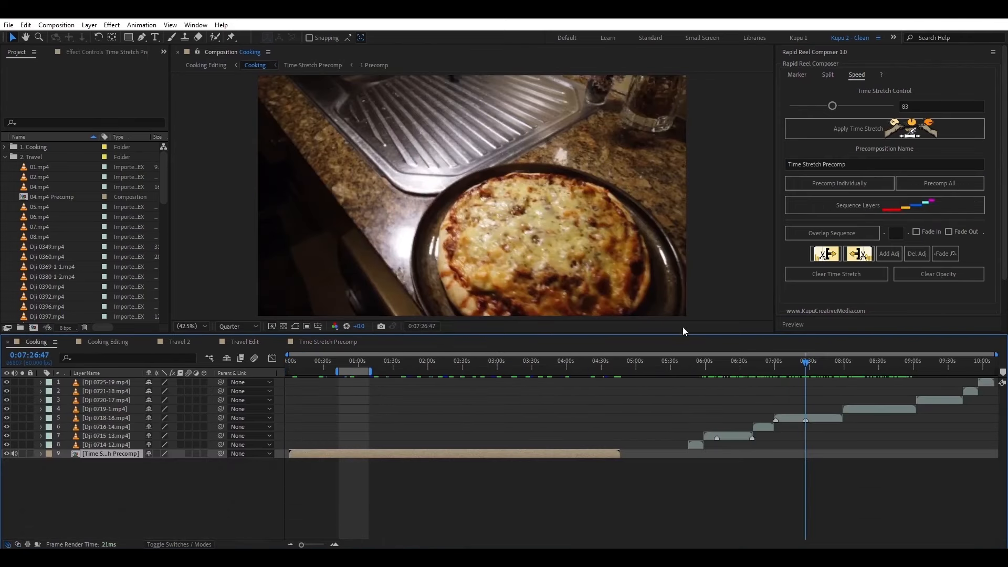
- Move the Dji 0714-12, 0715-13, 0716-14, 0718-16 and 0719-1 clips to scattered earlier times in the Cooking timeline
left_click_drag(694, 445, 619, 445)
left_click_drag(734, 437, 688, 436)
left_click_drag(763, 427, 516, 428)
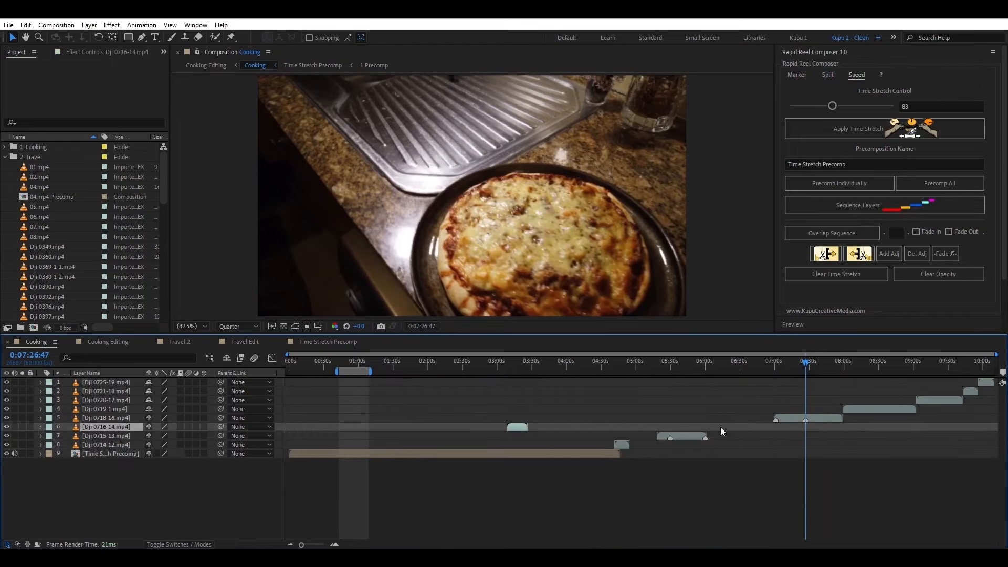
left_click_drag(817, 420, 443, 411)
left_click_drag(857, 409, 318, 410)
- Sequence the Dji 0719-1, 0720-17, 0725-19, 0716-14 and 0714-12 layers in that selection order
left_click(109, 444)
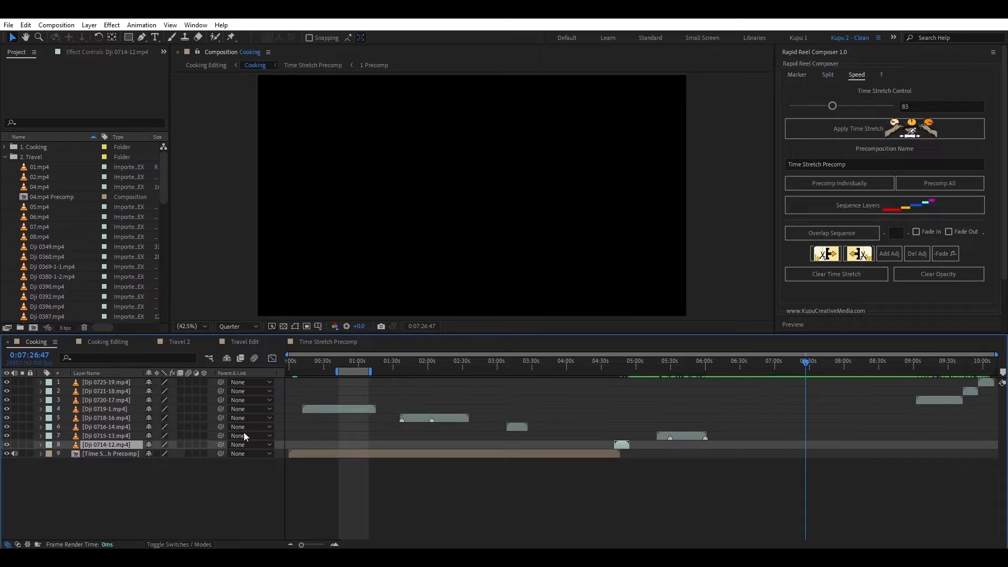
left_click(114, 413)
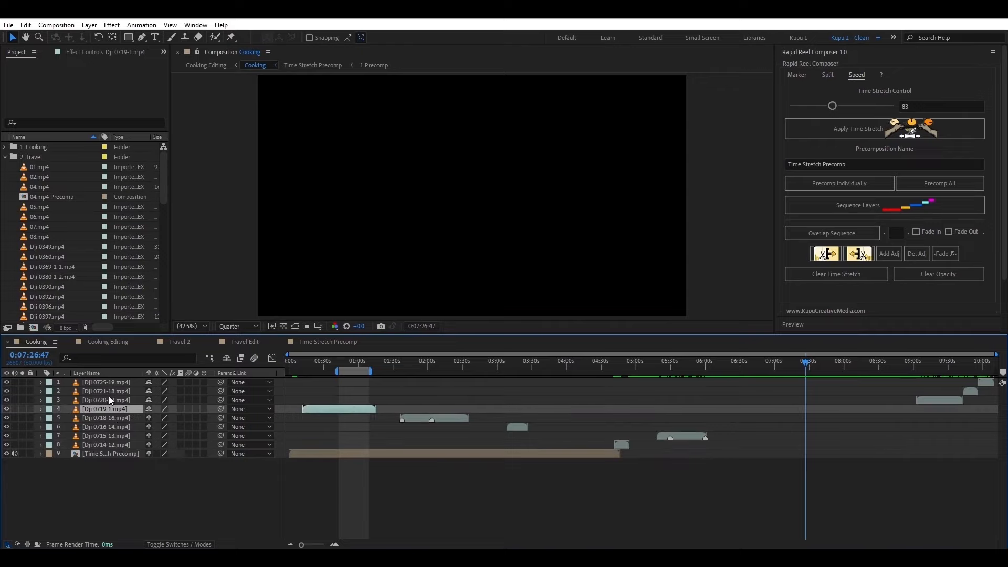
left_click(108, 400, "ctrl")
left_click(121, 384, "ctrl")
left_click(112, 428, "ctrl")
left_click(109, 445, "ctrl")
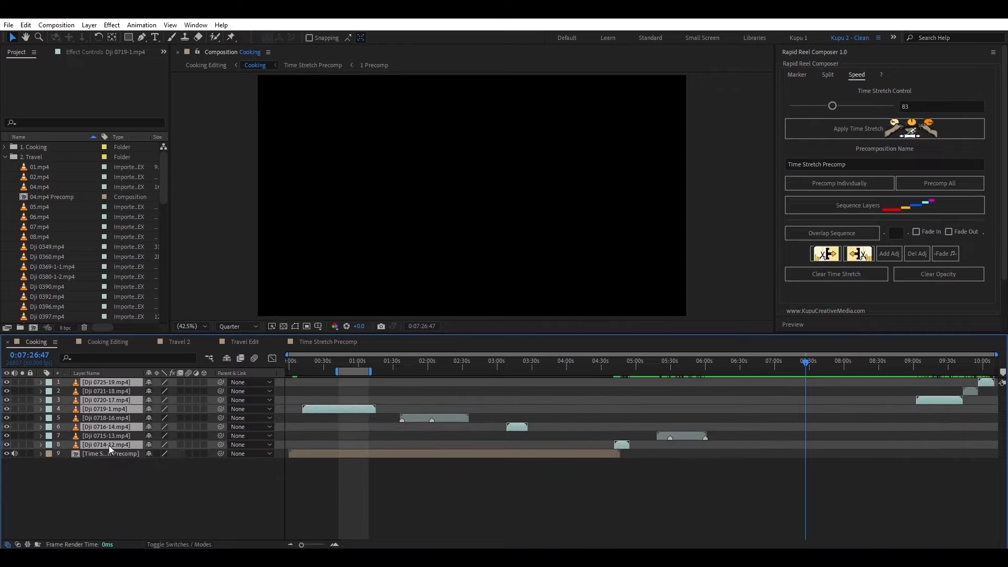
left_click(855, 204)
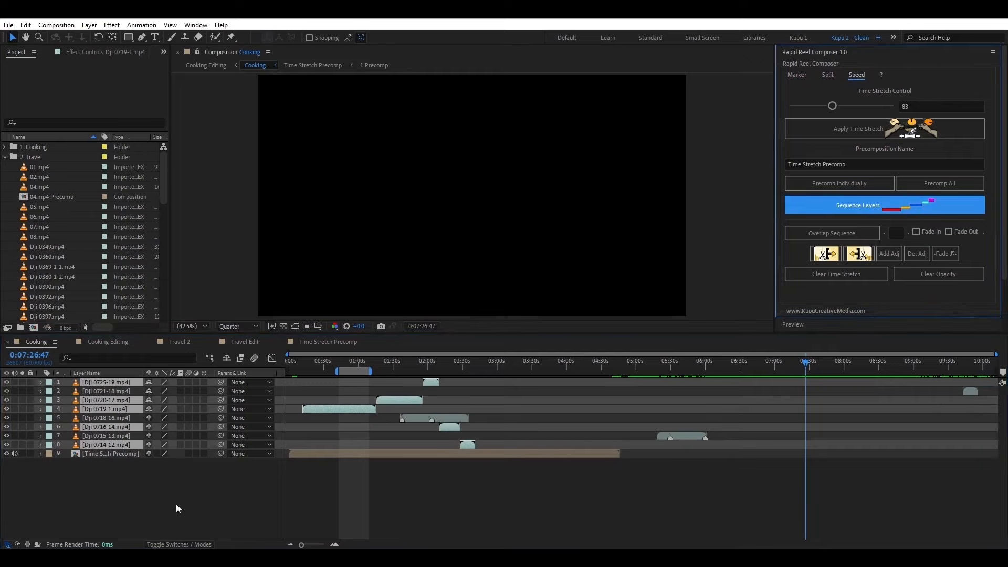
- Sequence all eight video layers from Dji 0714-12 up to Dji 0725-19 in stacking order
left_click(154, 465)
left_click(106, 444)
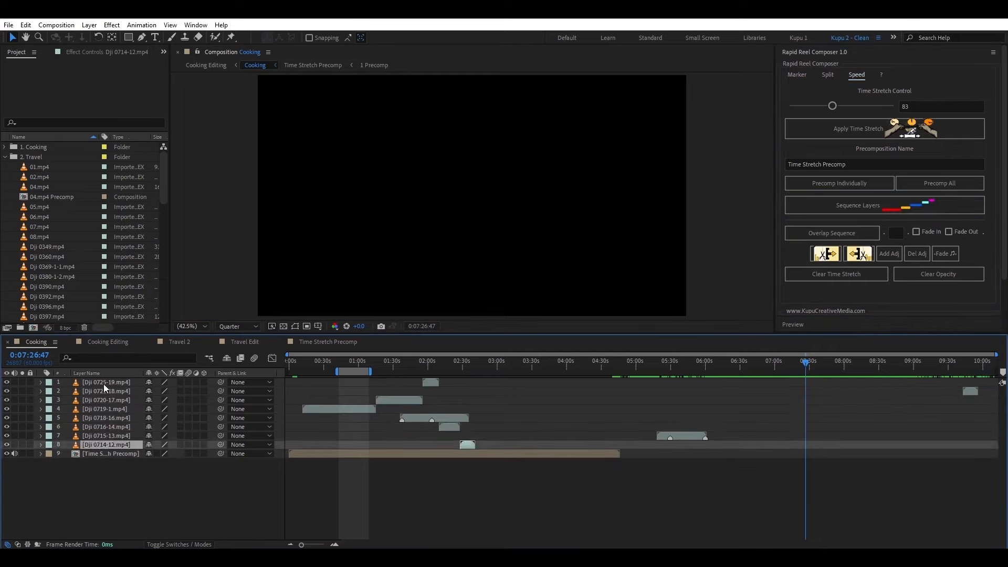
left_click(103, 383, "shift")
left_click(859, 207)
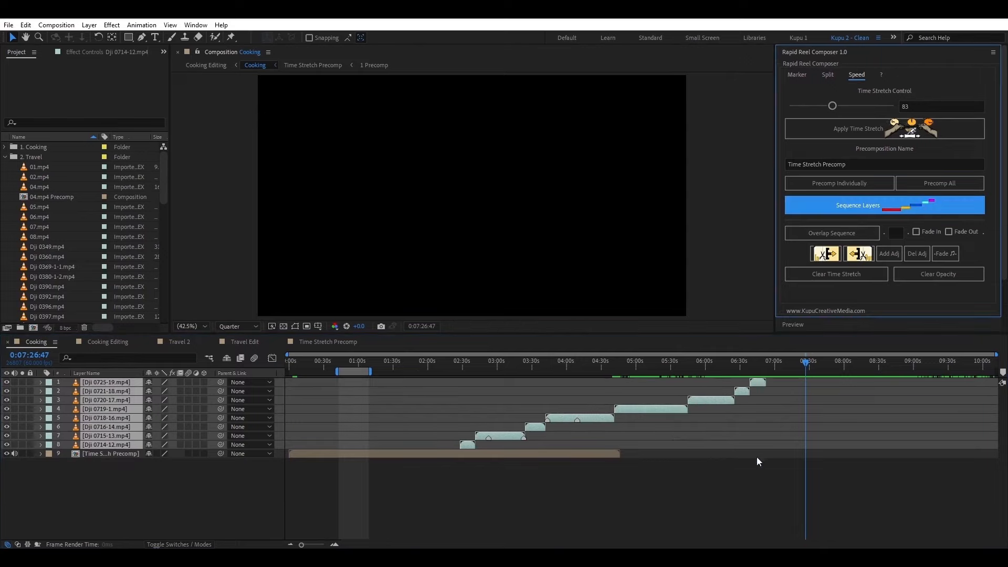
left_click(723, 493)
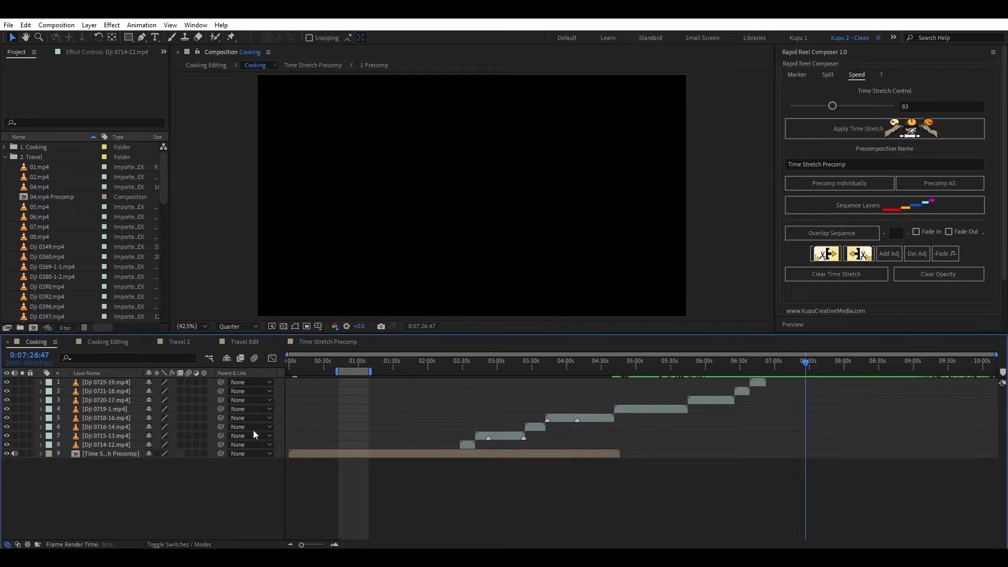
- Apply an overlap sequence of 50 to the eight video layers, Dji 0714-12 through Dji 0725-19
left_click(115, 445)
left_click(114, 383, "shift")
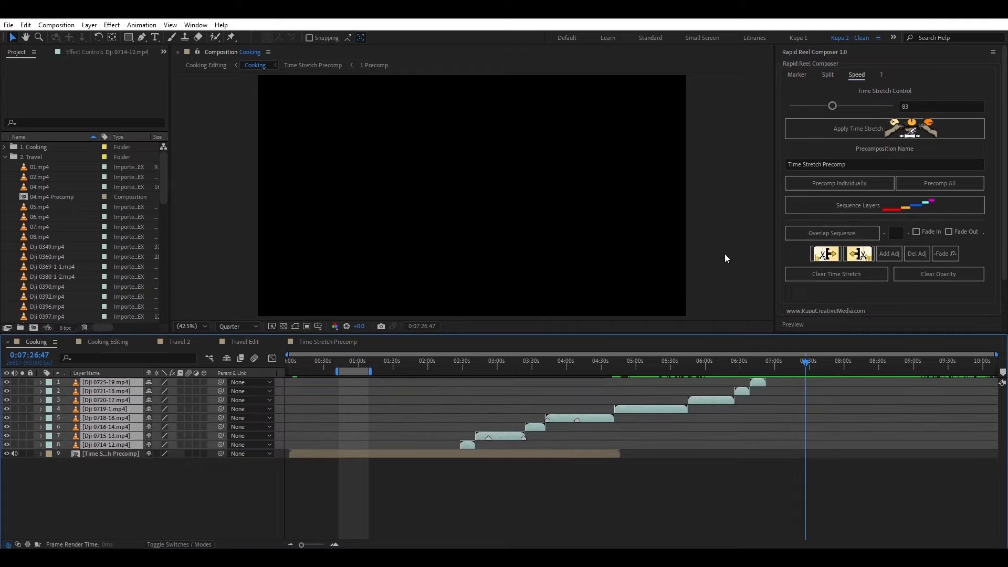
left_click(897, 232)
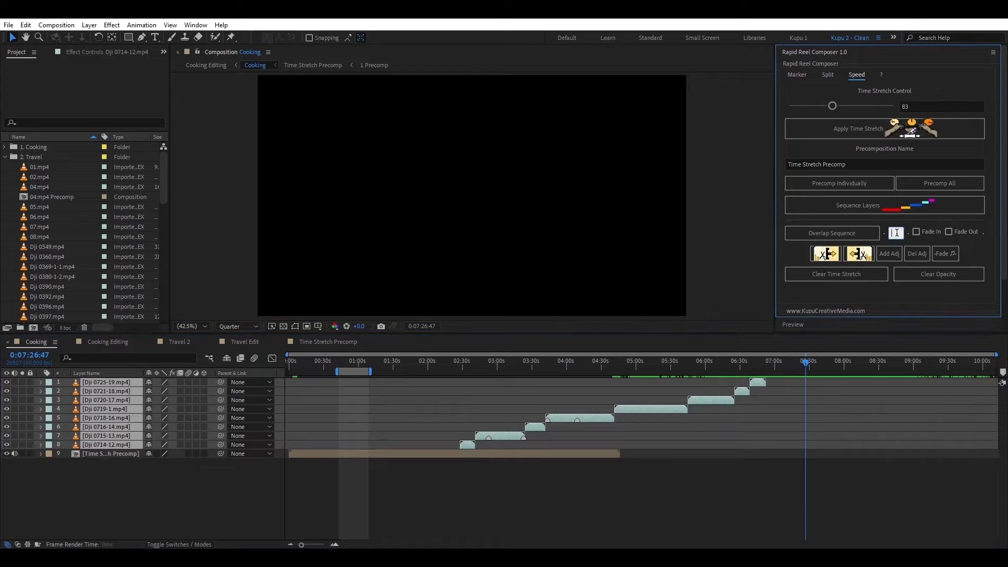
type("50")
left_click(831, 233)
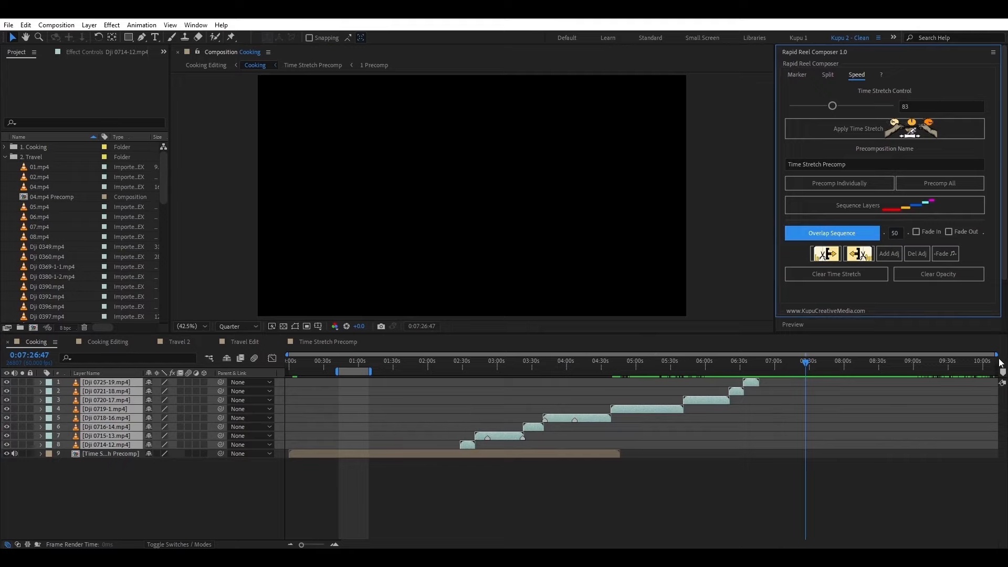
- Examine the overlap between the Dji 0714-12 and Dji 0715-13 clips at about 0:02:41 on the timeline
left_click_drag(997, 355, 546, 355)
left_click(471, 364)
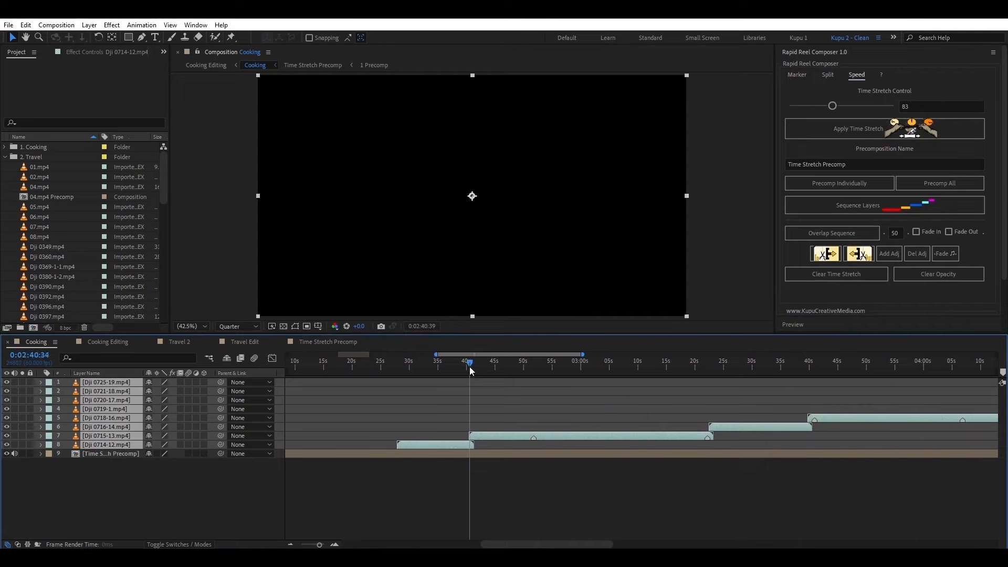
left_click_drag(473, 368, 473, 367)
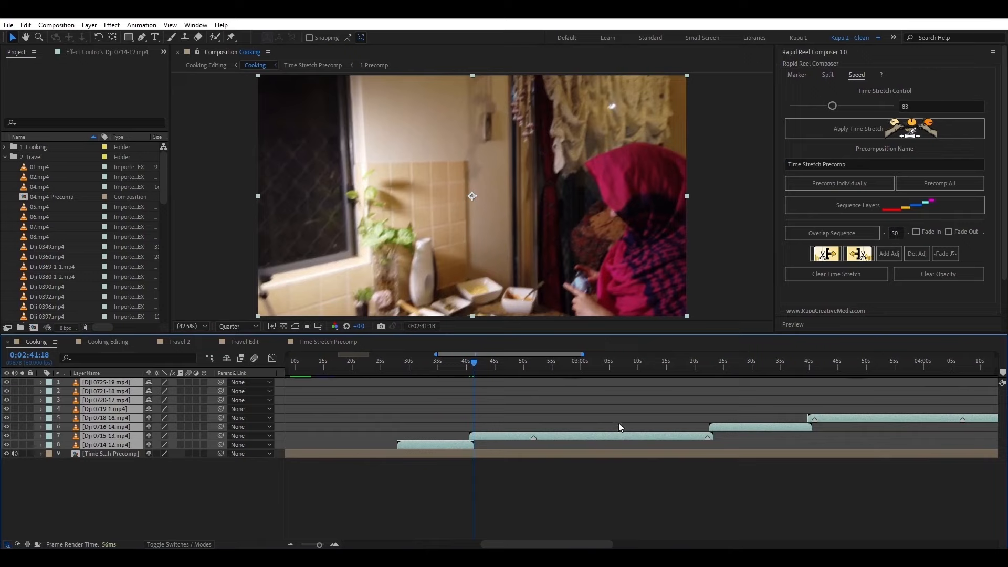
- Enable Fade In and Fade Out and apply the overlap sequence to the eight selected video layers
left_click(917, 233)
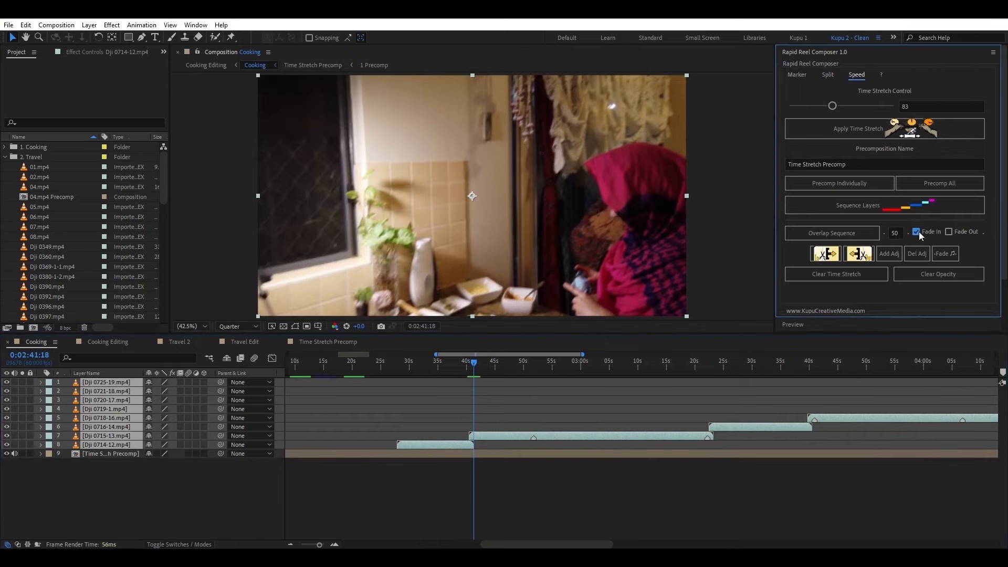
left_click(949, 233)
left_click(846, 234)
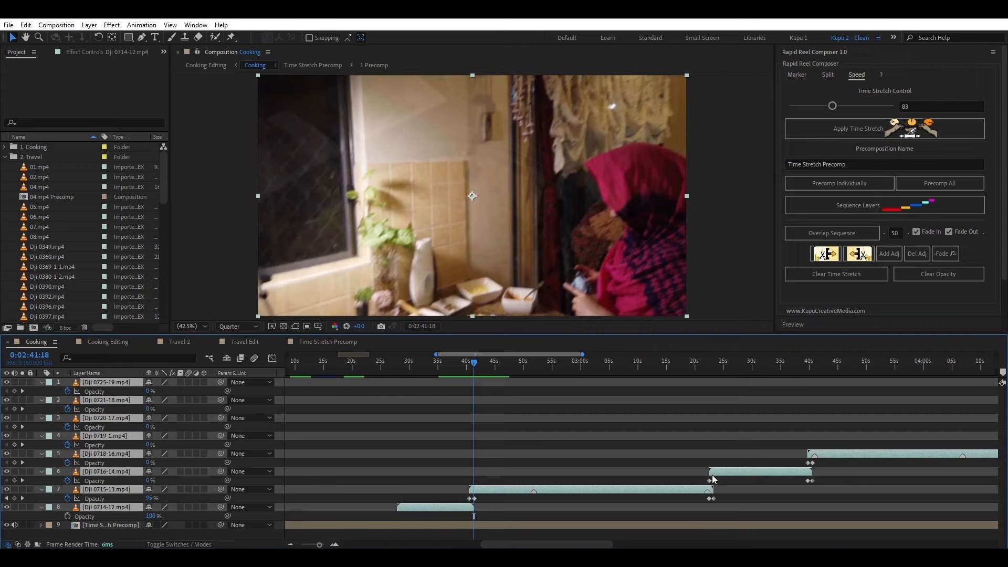
- Check the crossfade between Dji 0715-13 and Dji 0716-14, clear opacity on the eight selected video layers and collapse their properties
left_click_drag(702, 371, 710, 367)
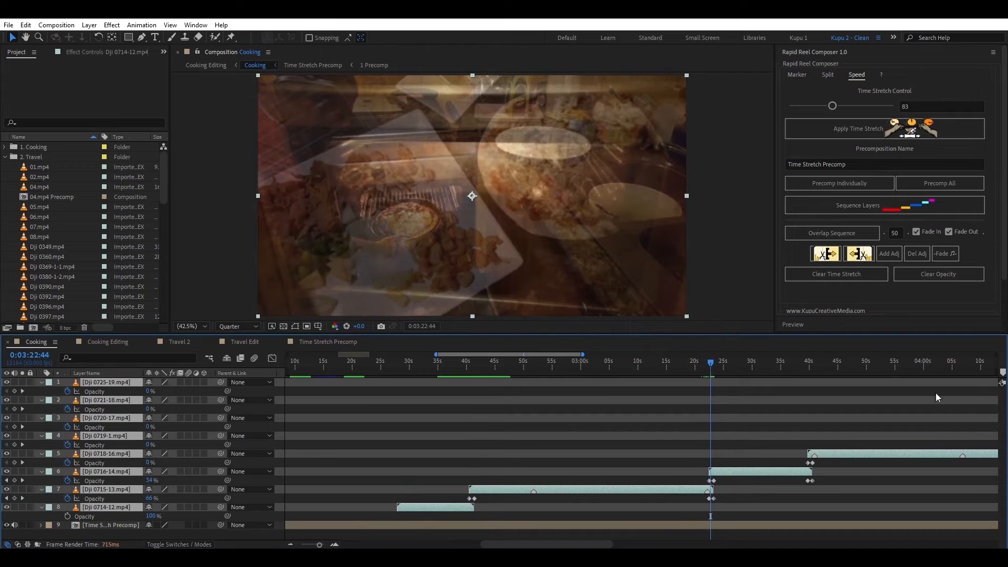
left_click_drag(435, 355, 310, 354)
left_click_drag(584, 355, 835, 354)
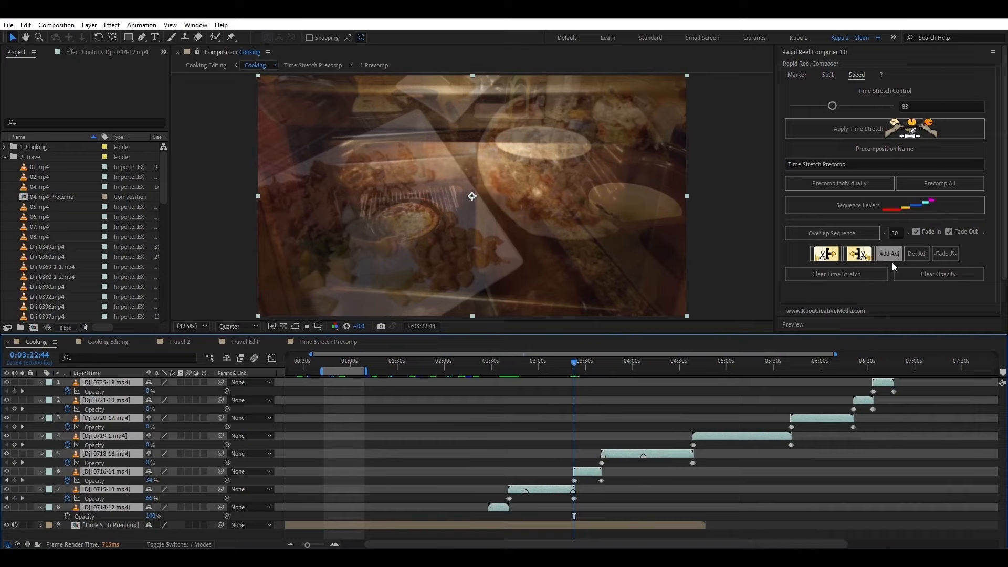
left_click(936, 278)
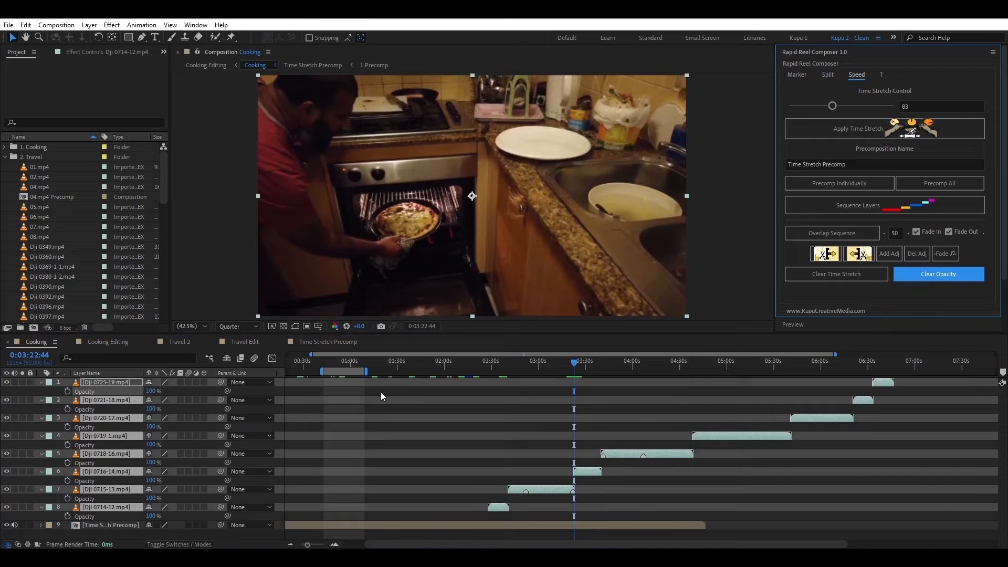
key("t")
left_click(120, 495)
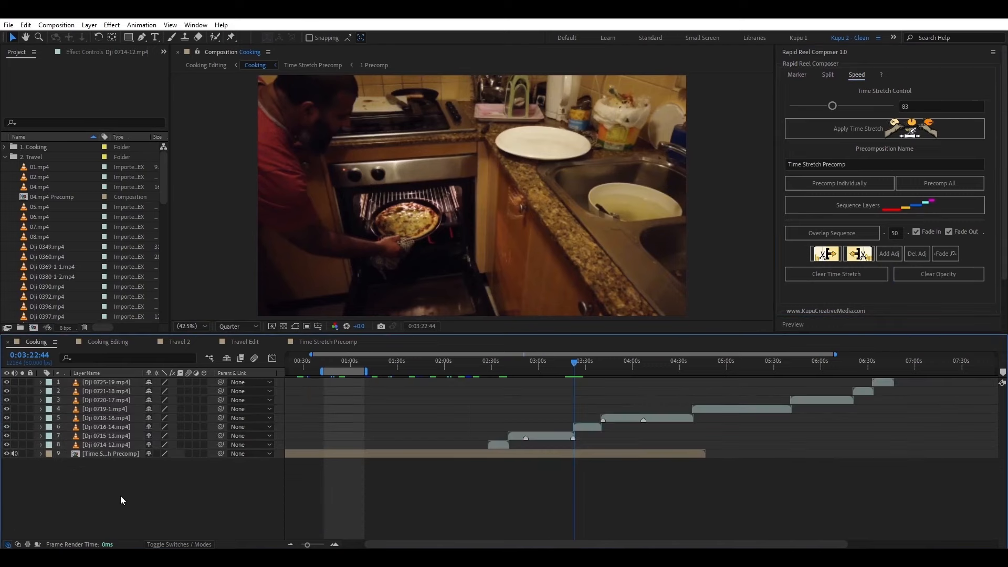
- Apply a time stretch of 47 to the six layers Dji 0714-12 through Dji 0720-17
left_click(103, 445)
left_click(112, 399, "shift")
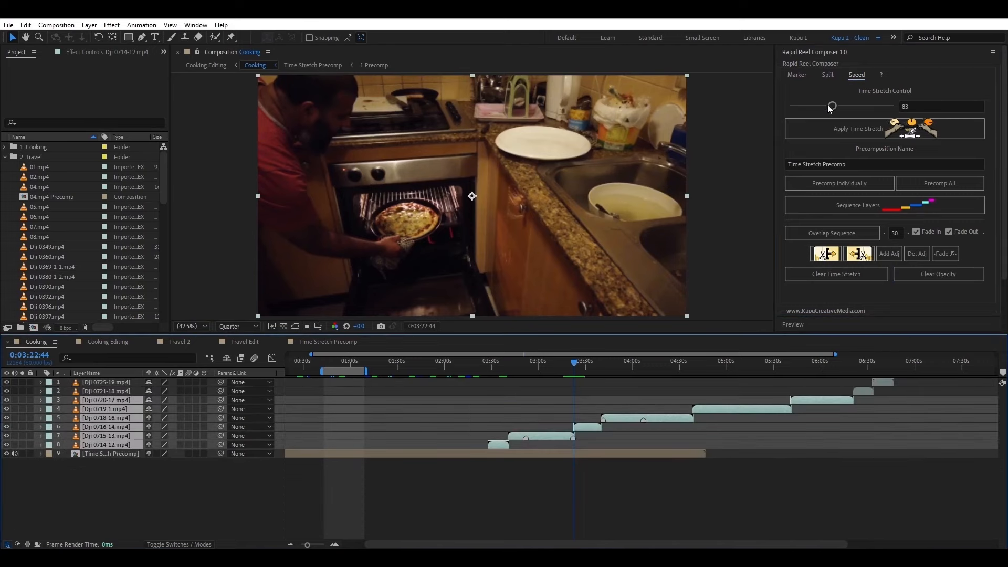
left_click_drag(831, 108, 814, 106)
left_click(839, 134)
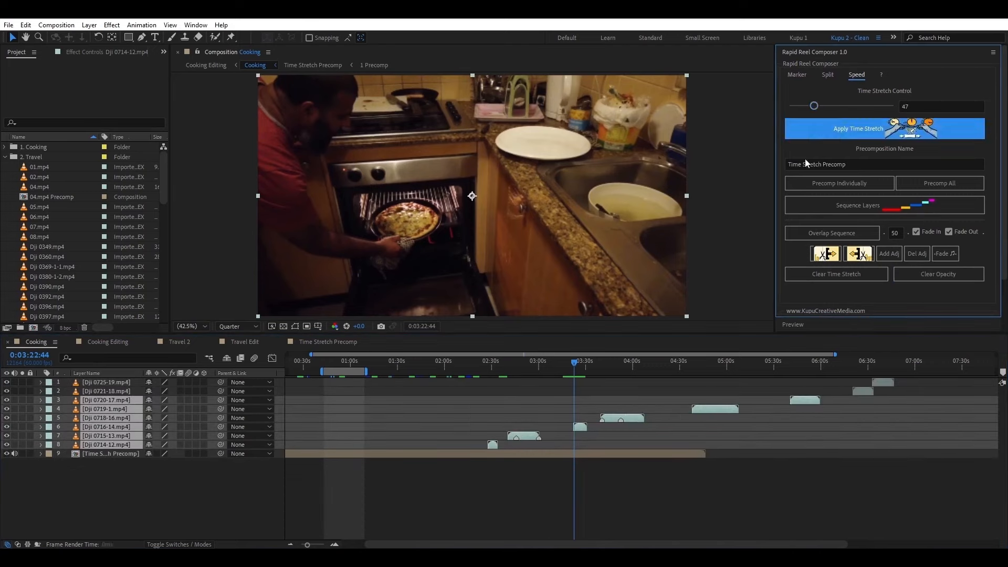
- Clear the time stretch on all eight video layers, Dji 0714-12 through Dji 0725-19
left_click(673, 486)
left_click(103, 445)
left_click(117, 384, "shift")
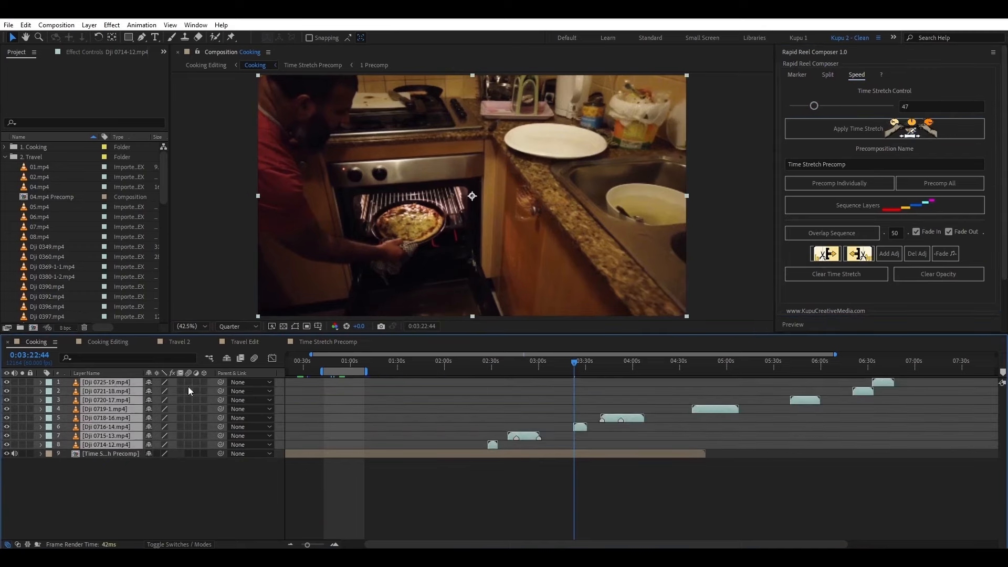
left_click(823, 275)
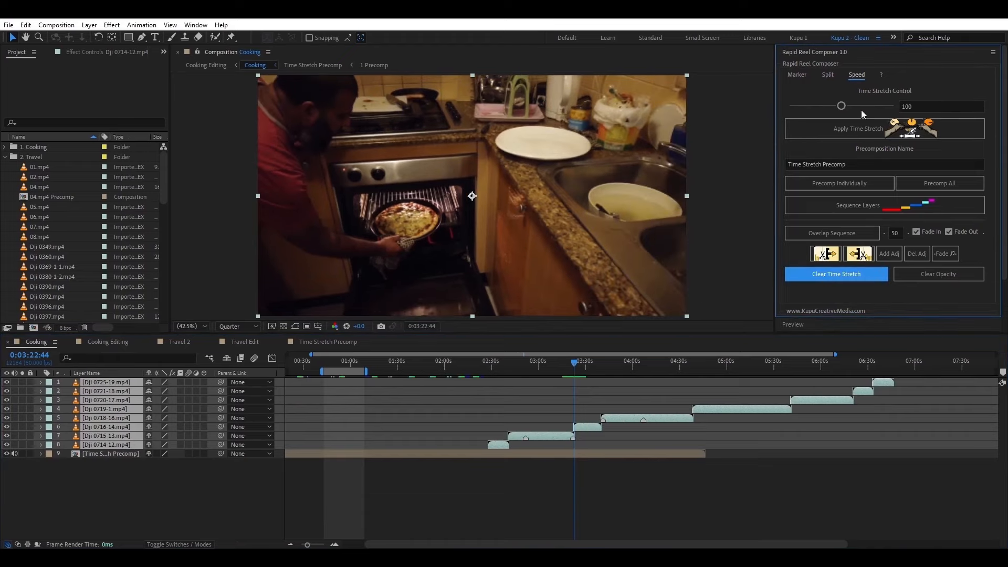
left_click(733, 491)
- Disable both Fade In and Fade Out for the overlap sequence
left_click(916, 232)
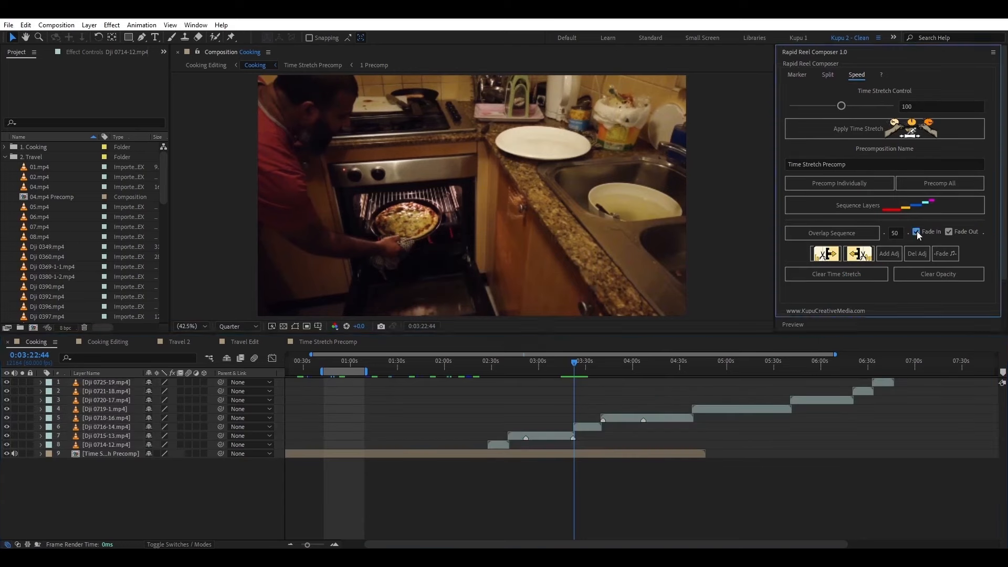
left_click(949, 231)
left_click(478, 504)
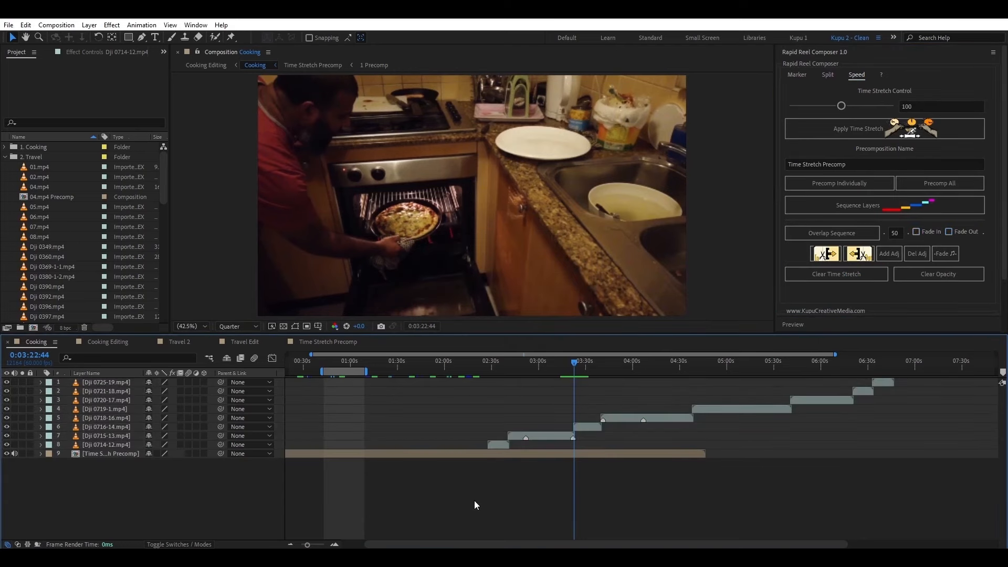
- Trim the Time Stretch Precomp layer to start at 0:00:16:49 and end at 0:00:51:30
left_click(304, 363)
left_click_drag(311, 355, 282, 355)
left_click(314, 364)
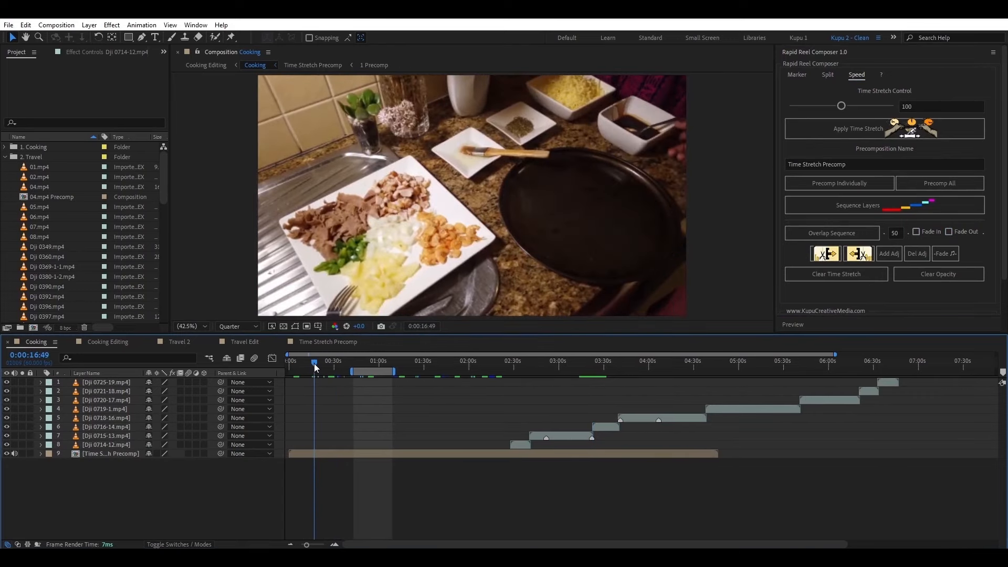
left_click(320, 454)
left_click(826, 254)
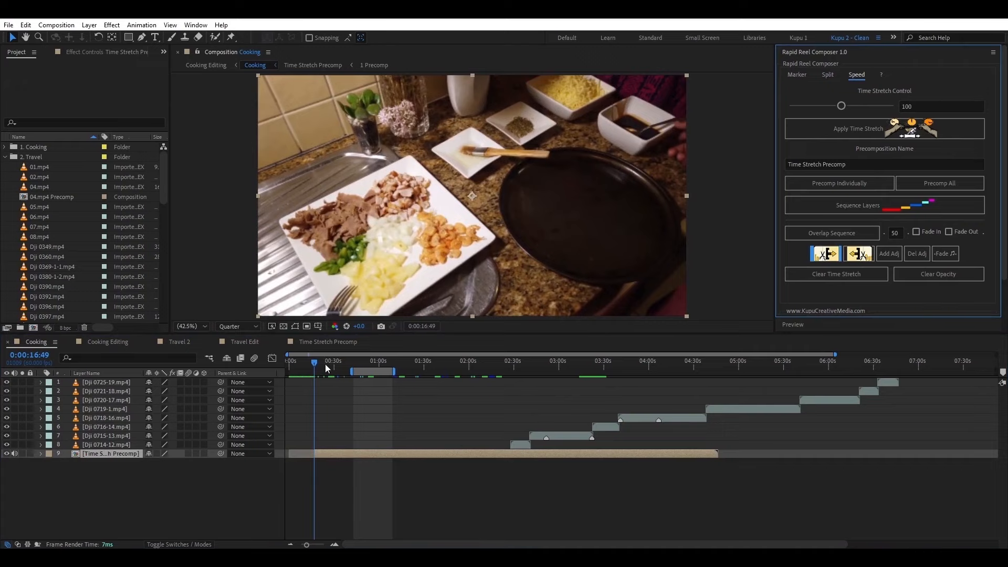
left_click(366, 362)
left_click(859, 254)
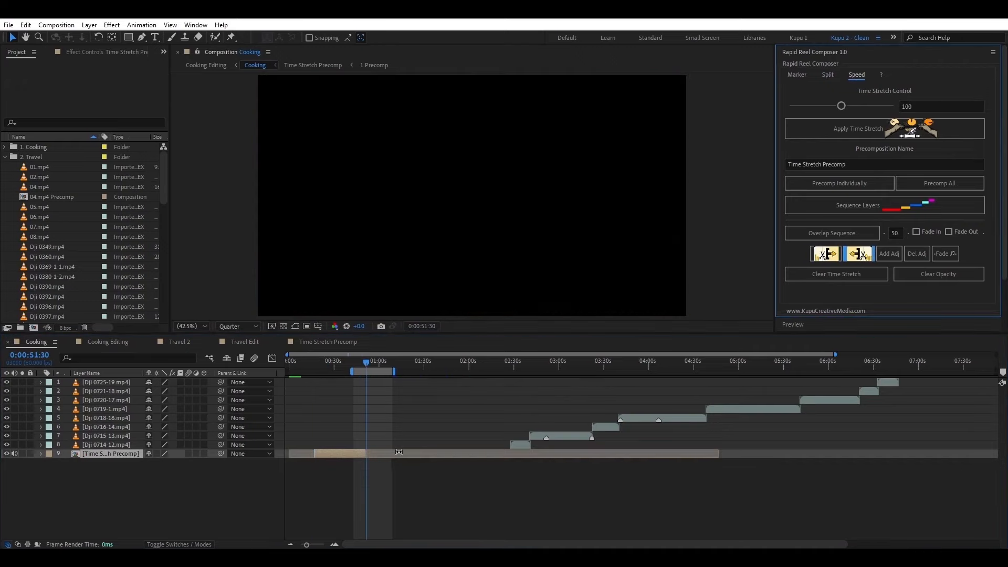
- Move the Dji 0714-12 clip later and the Dji 0716-14 clip earlier so both overlap Dji 0715-13 in time
left_click_drag(419, 363, 521, 448)
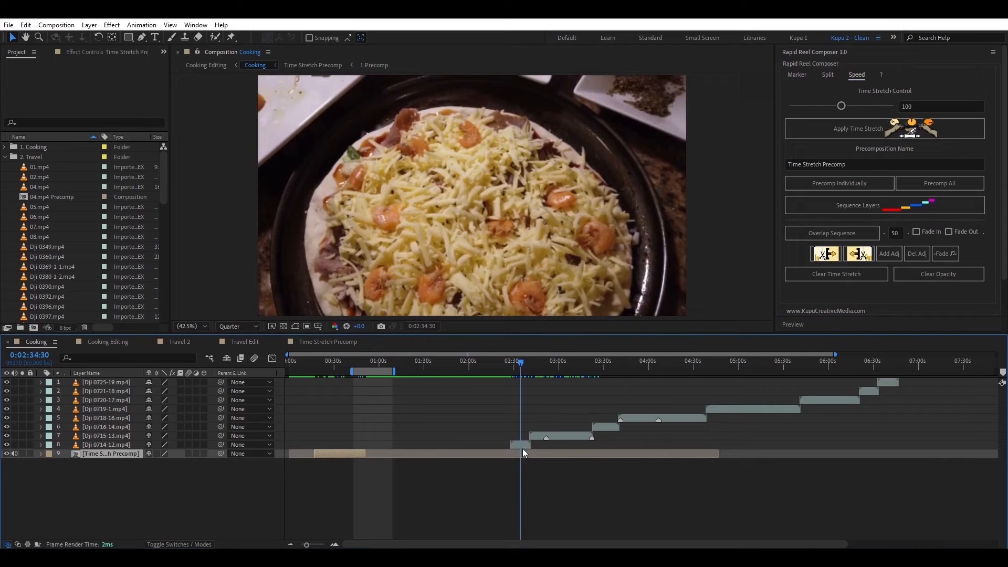
left_click(121, 437)
left_click_drag(521, 445, 546, 446)
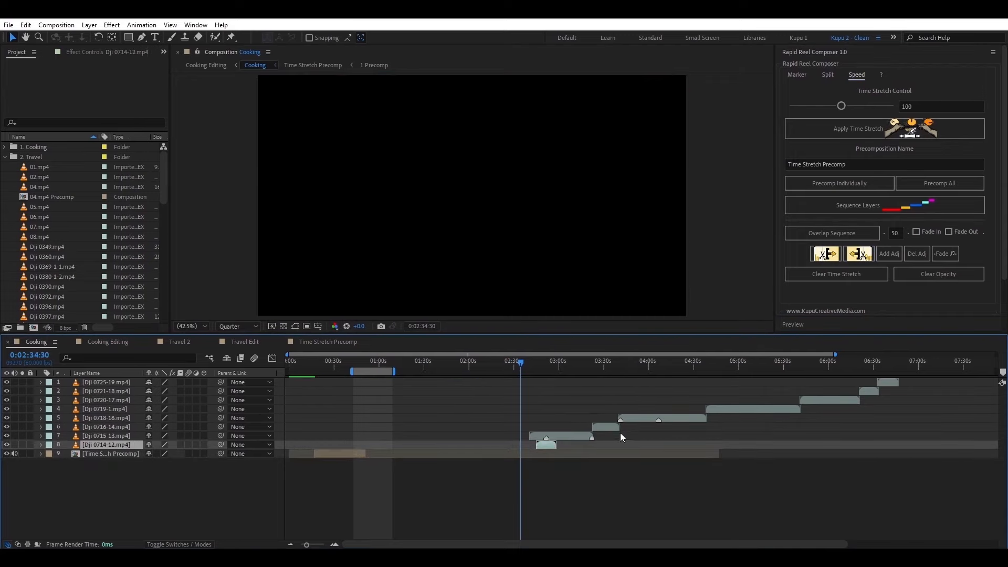
left_click_drag(599, 427, 541, 427)
- Trim Dji 0714-12, Dji 0715-13 and Dji 0716-14 together to start at 0:02:47:07 and end at 0:02:54:49
left_click(538, 363)
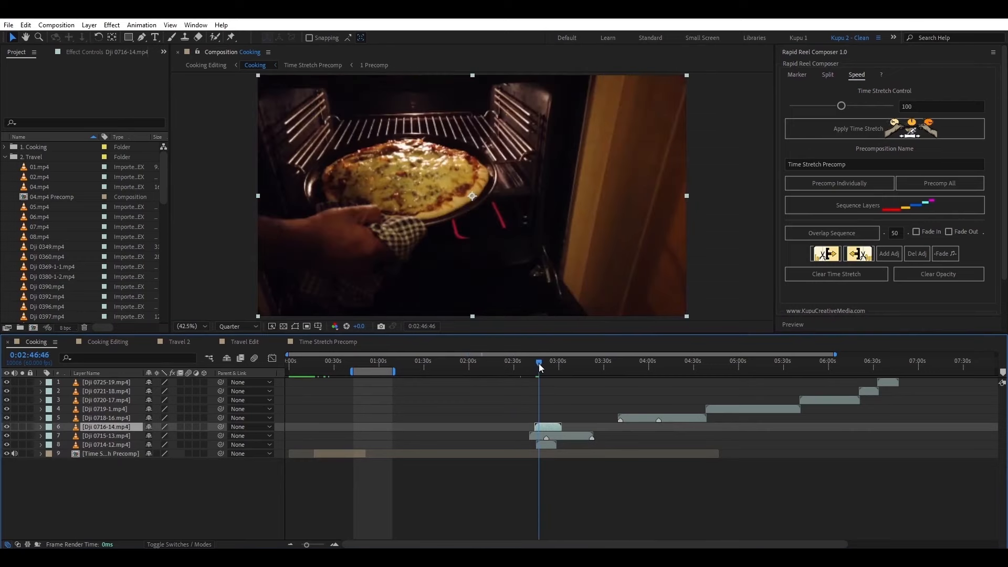
left_click_drag(541, 366, 541, 367)
left_click(544, 445, "shift")
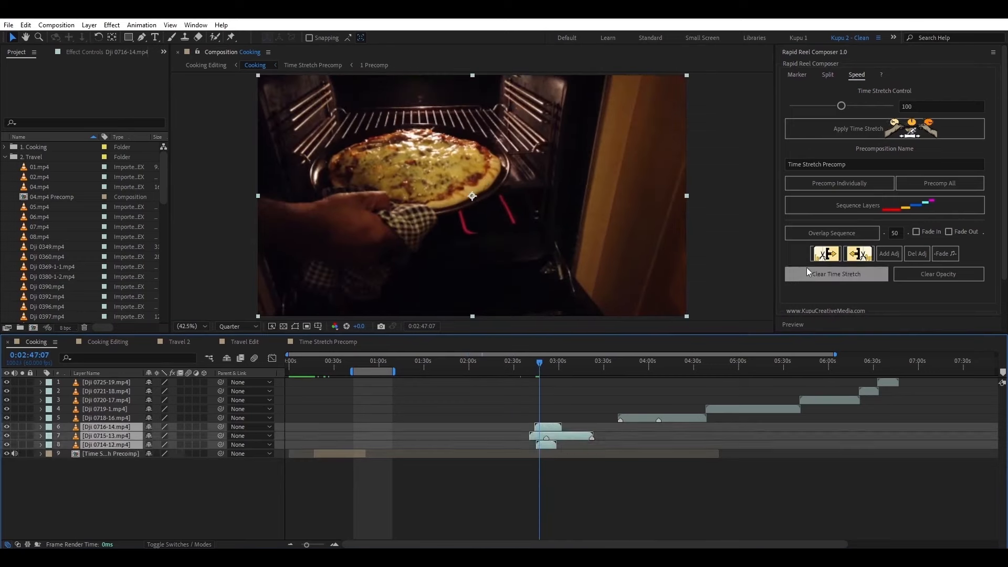
left_click(820, 256)
left_click_drag(540, 362, 551, 363)
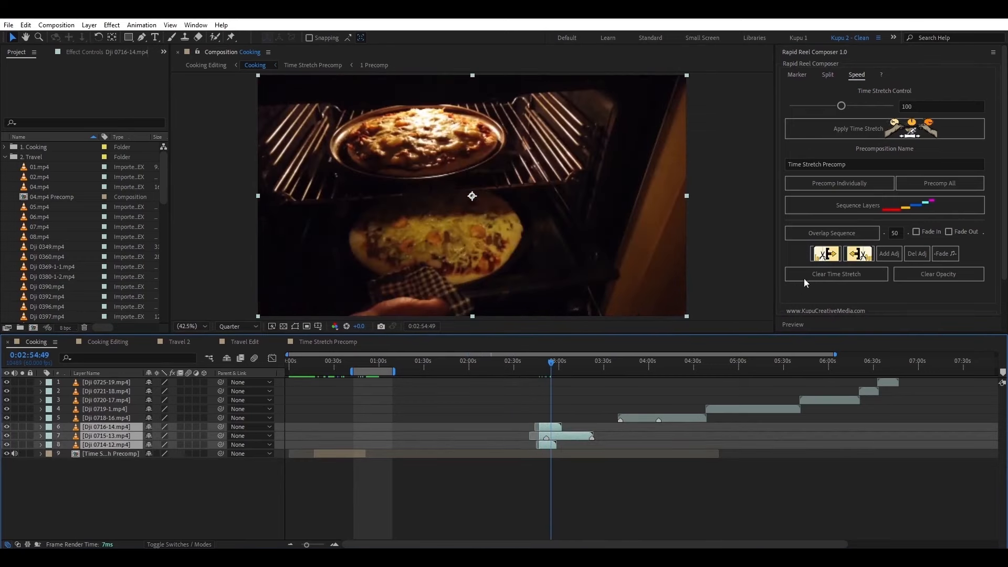
left_click(859, 253)
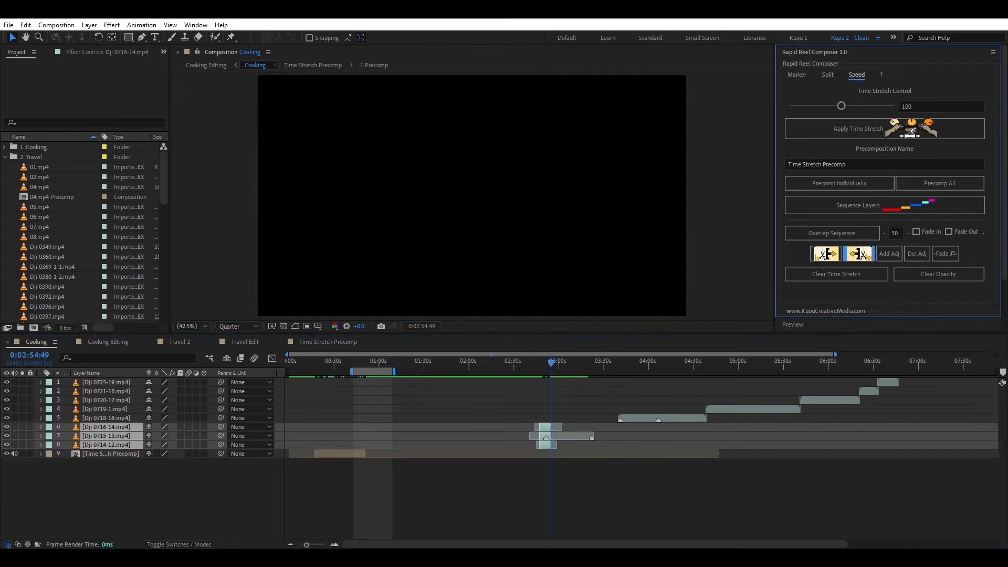
left_click(600, 478)
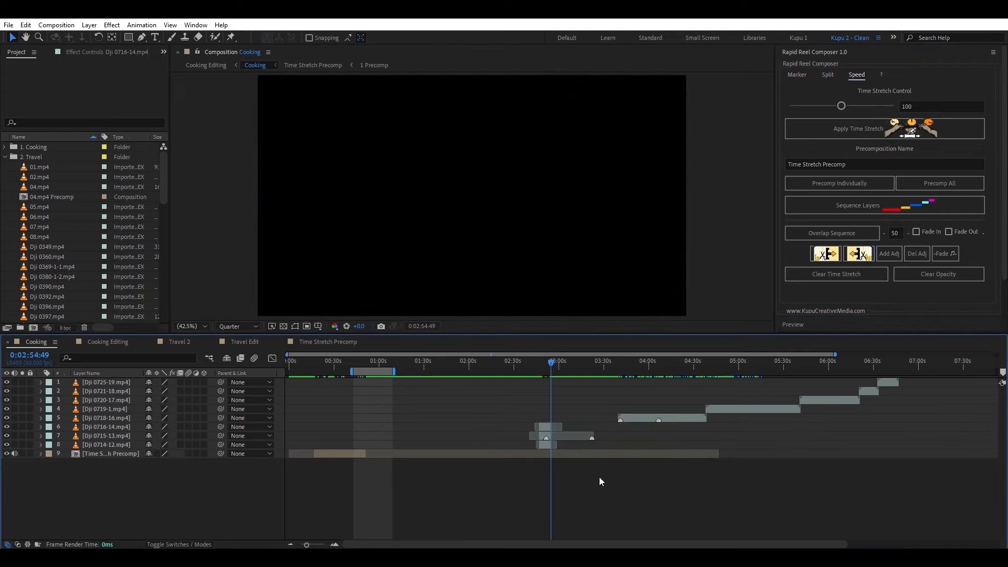
- Sequence the three trimmed layers from Dji 0714-12 up to Dji 0716-14
left_click(545, 444)
left_click(547, 426, "shift")
left_click(868, 215)
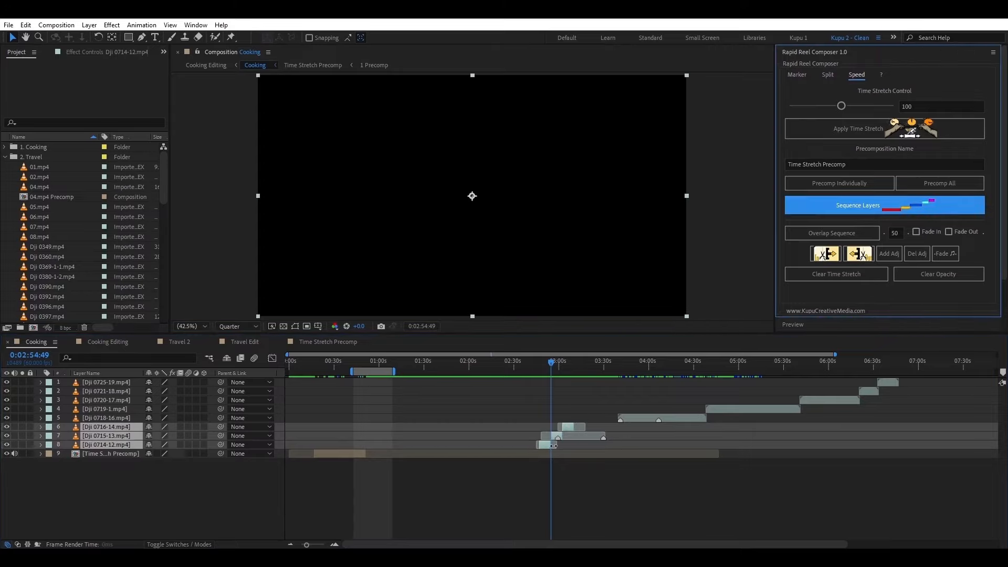
- Add an adjustment layer above each of the three sequenced clips and select the clips with their adjustment layers
left_click(888, 254)
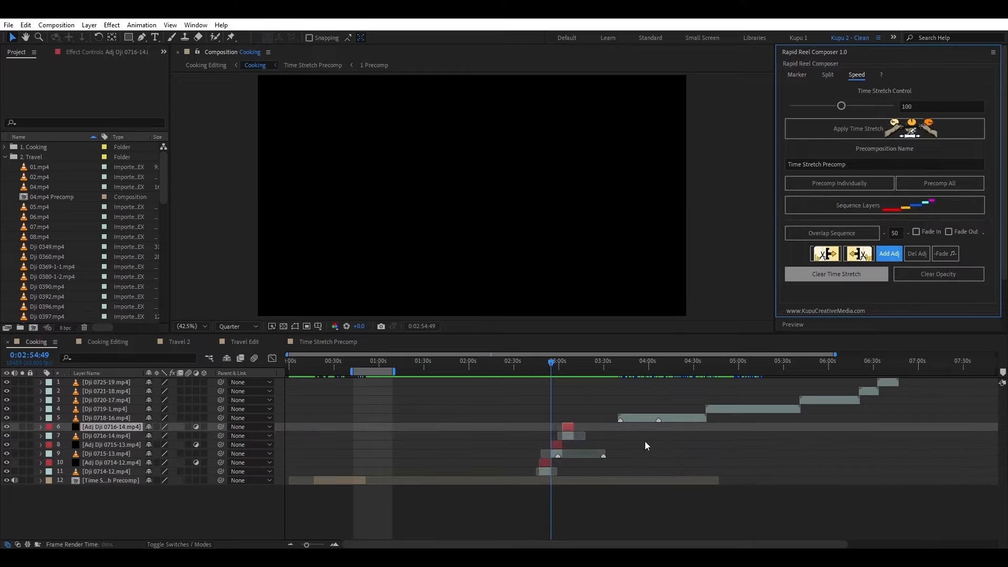
left_click(547, 471)
left_click(569, 427, "shift")
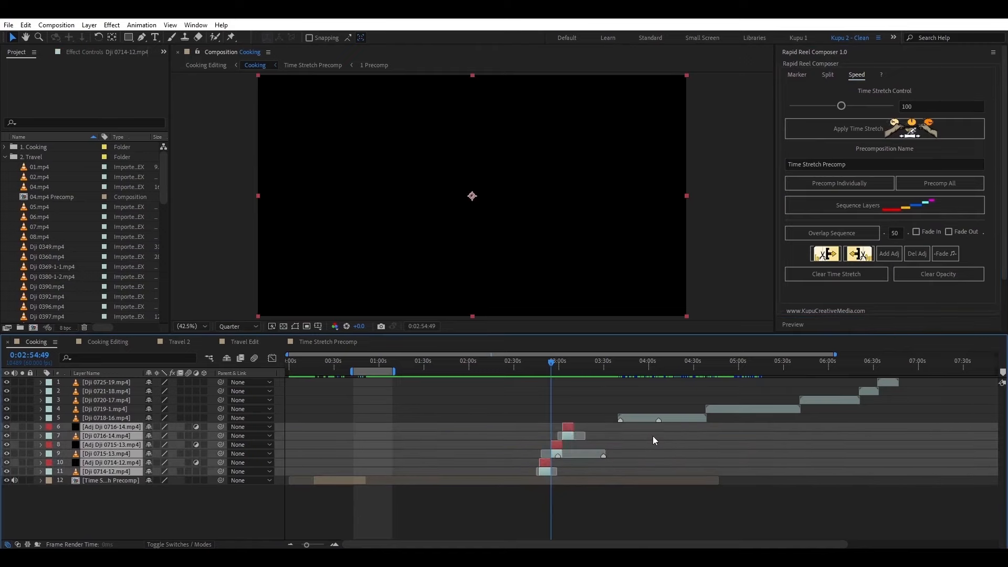
- Select every layer in the composition and delete the adjustment layers
left_click(535, 483)
left_click(116, 383, "shift")
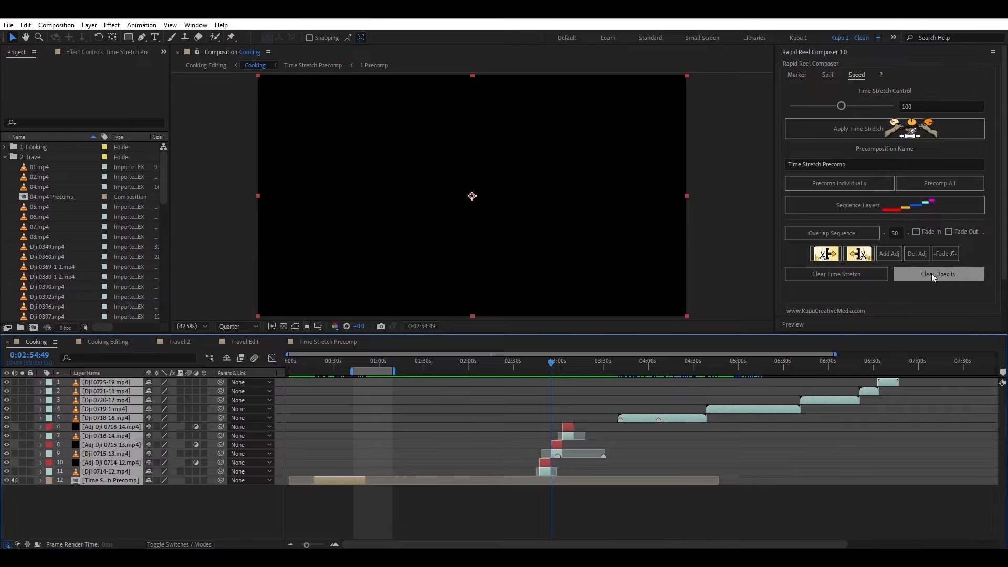
left_click(918, 254)
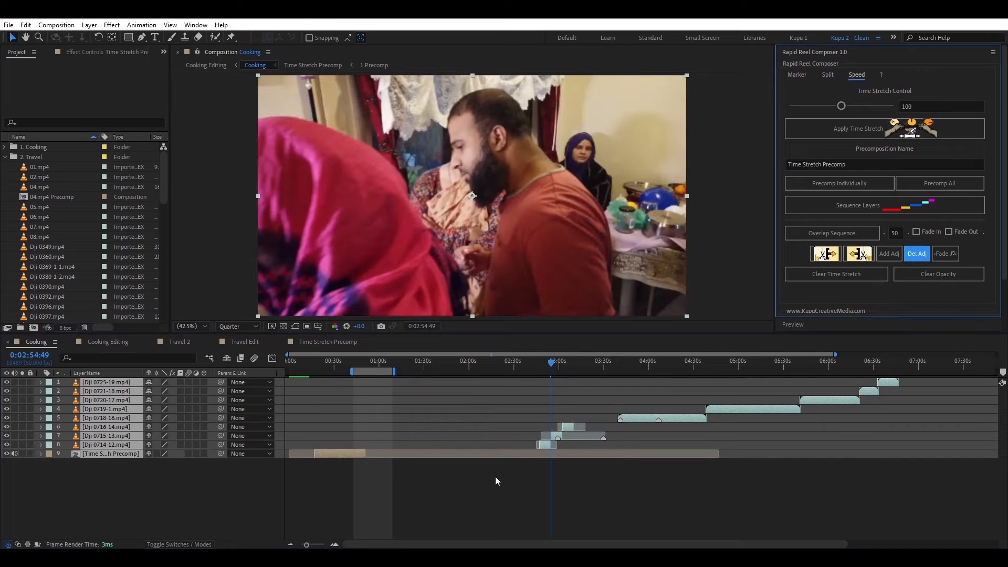
- Reveal the Time Stretch Precomp layer's audio levels and set them to -20 dB at the start of the timeline
left_click_drag(305, 362, 277, 367)
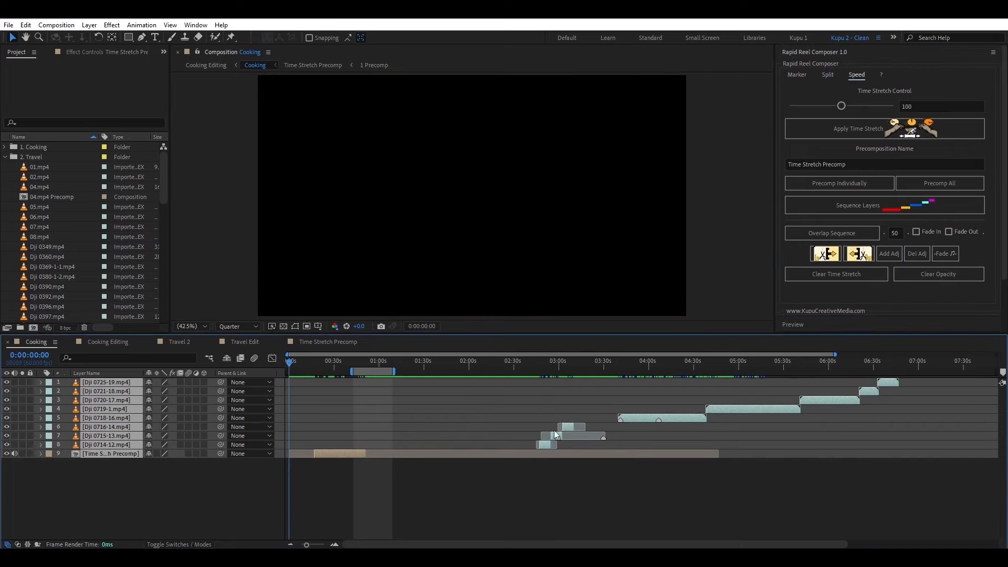
left_click(202, 485)
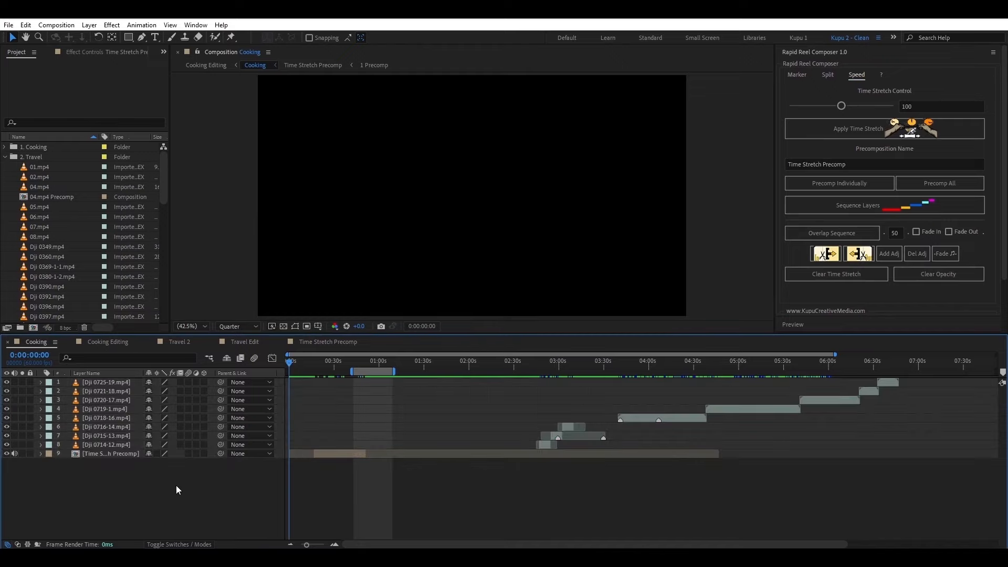
left_click(121, 454)
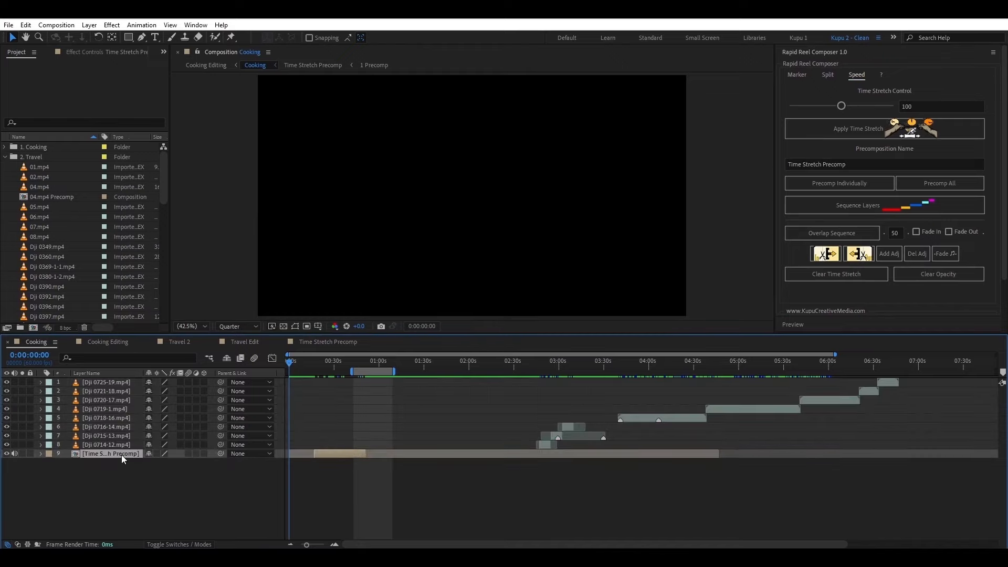
left_click(41, 454)
key("l")
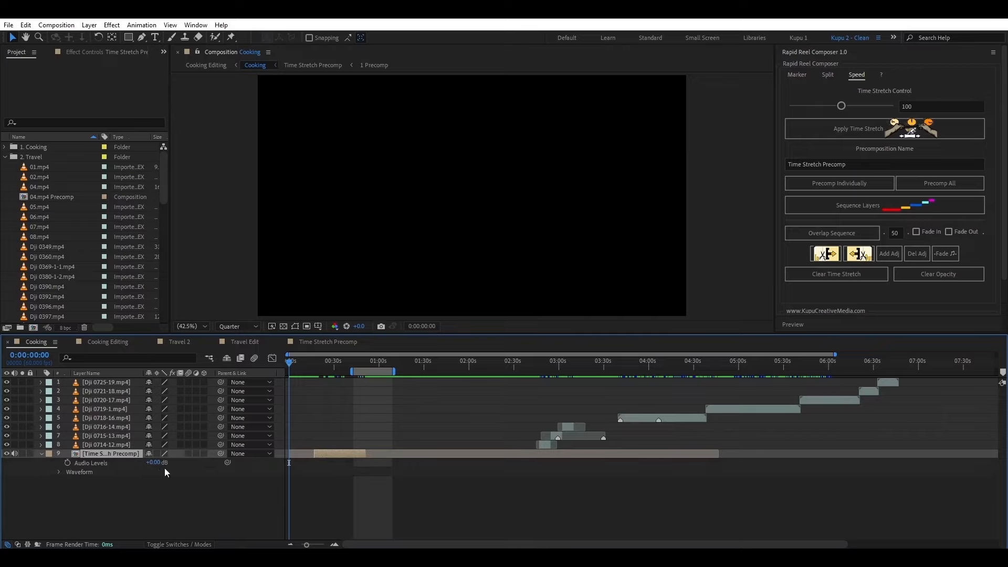
left_click(896, 233)
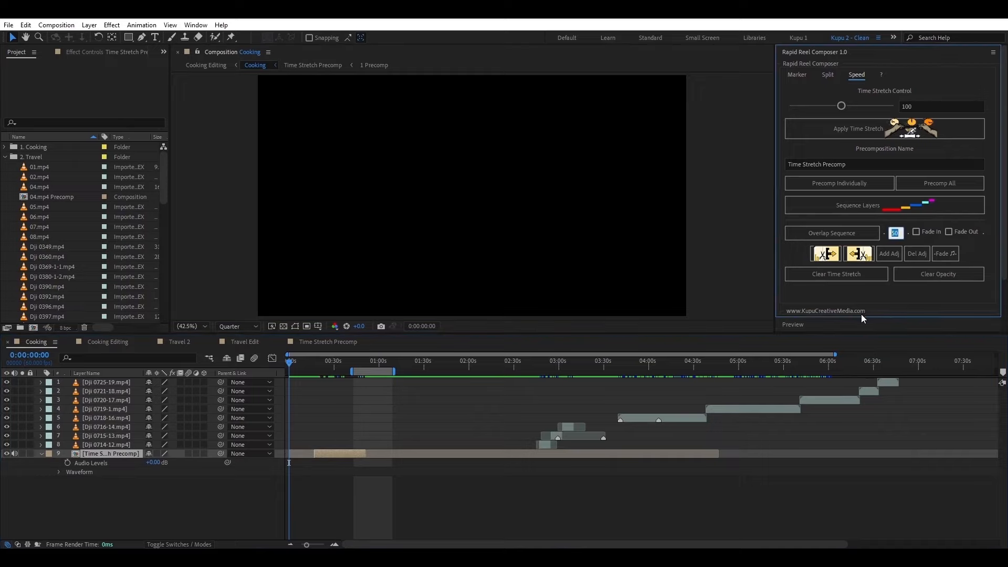
type("-20")
left_click(946, 253)
- Set the audio levels of all eight video layers, Dji 0714-12 through Dji 0725-19, to -20 dB
left_click(105, 445)
left_click(108, 383, "shift")
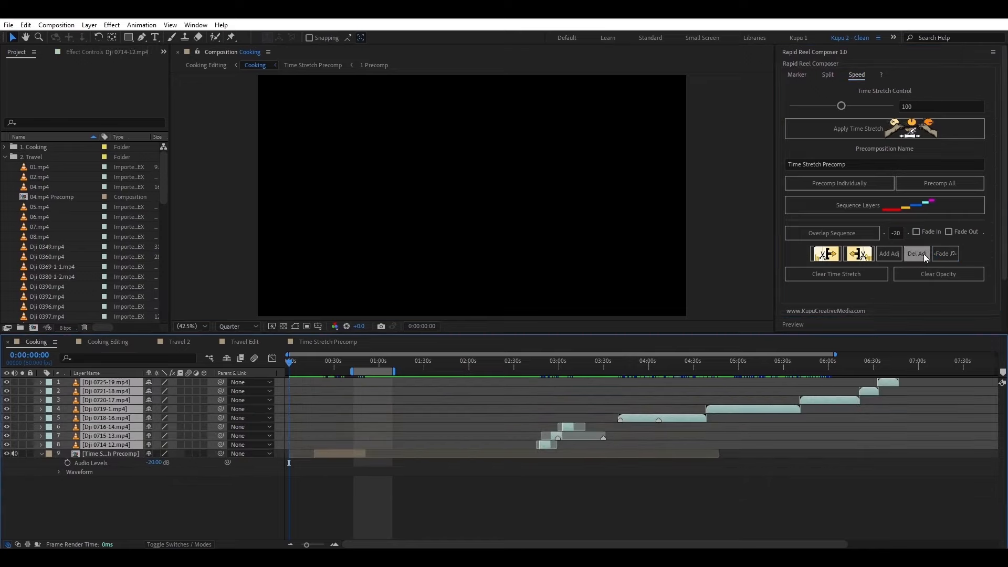
left_click(947, 257)
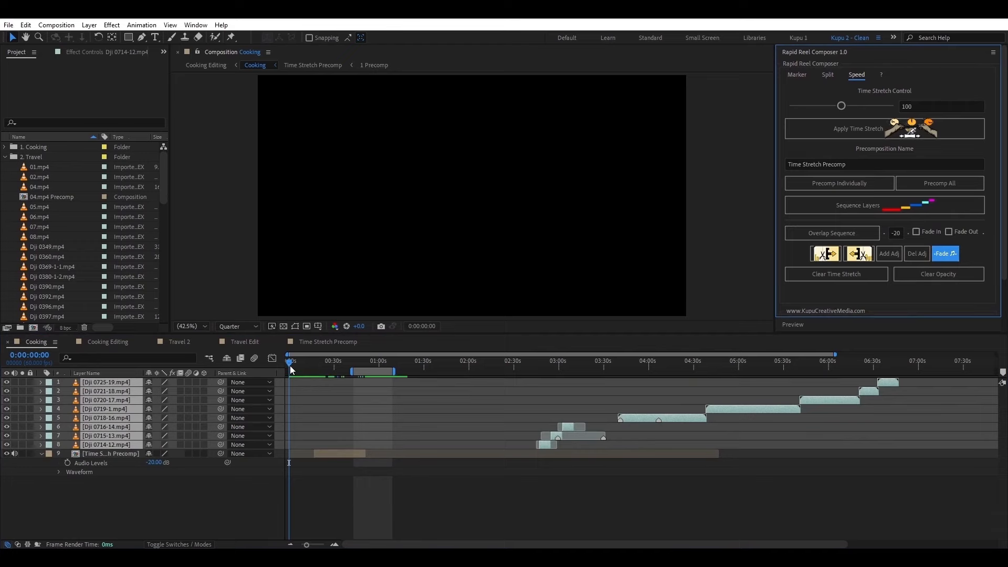
scroll(163, 522, "down", 2)
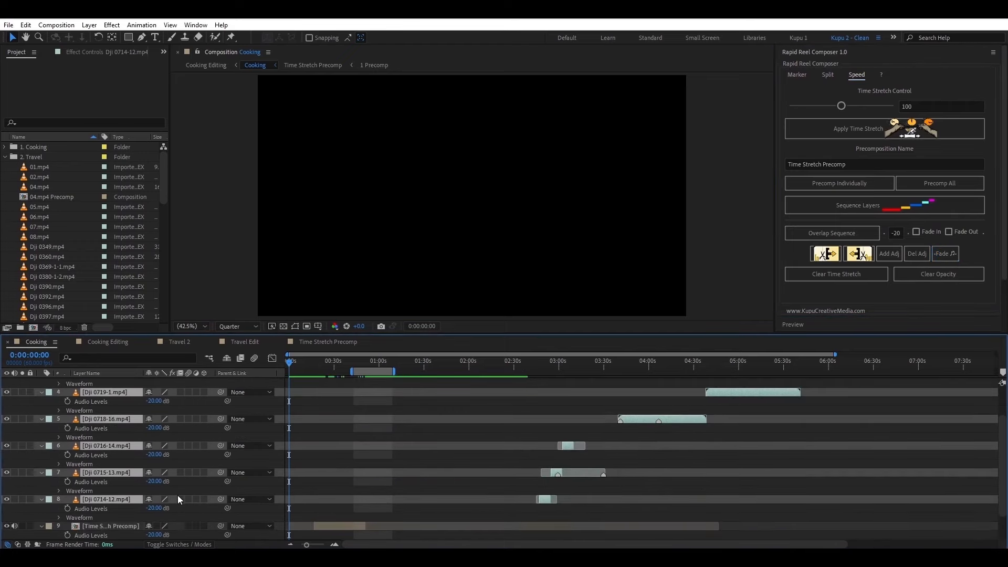
- Set the overlap value to 20 and enable Fade Out
left_click(891, 233)
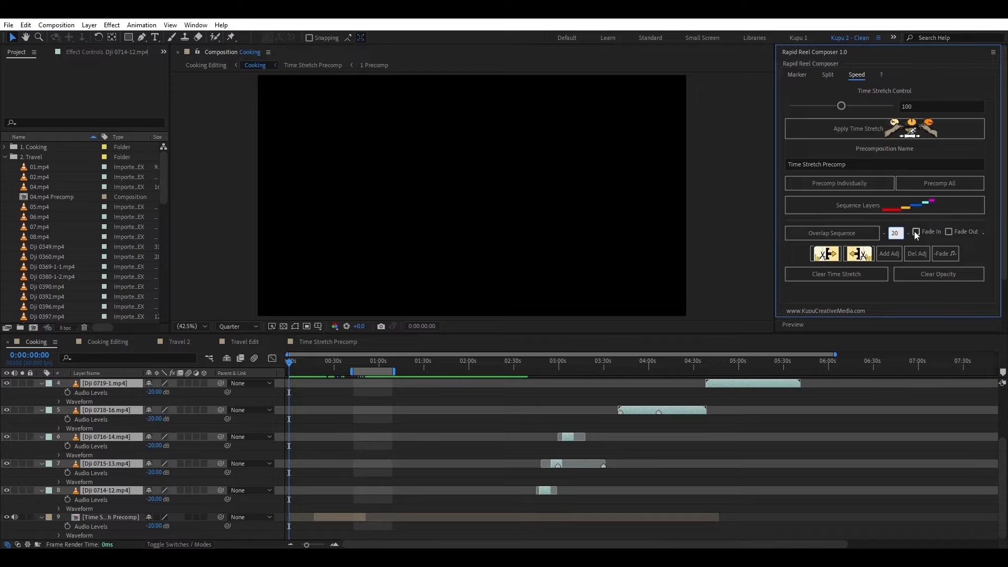
left_click(949, 232)
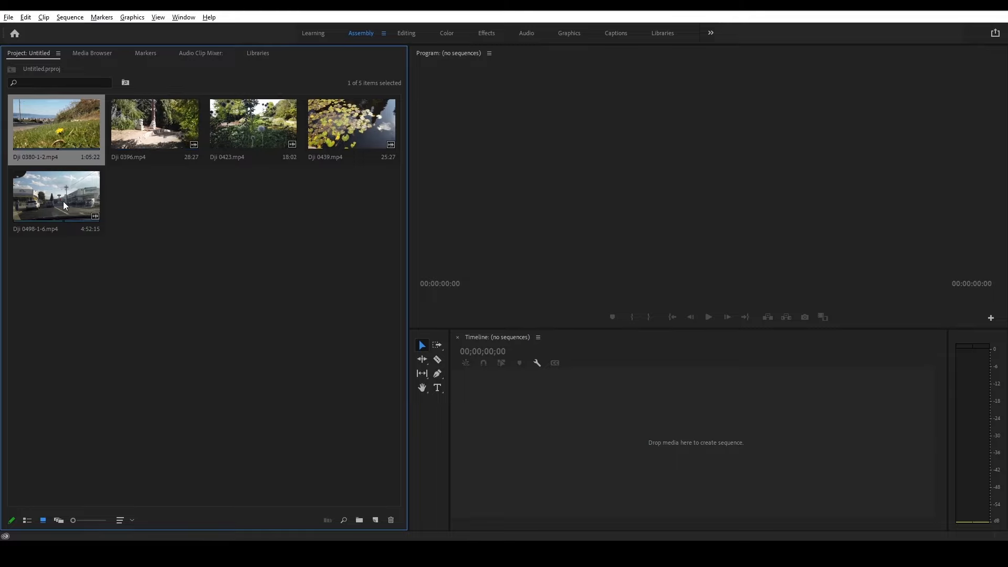
- Create a new sequence from all five Dji clips in the Premiere Pro project
key("ctrl+a")
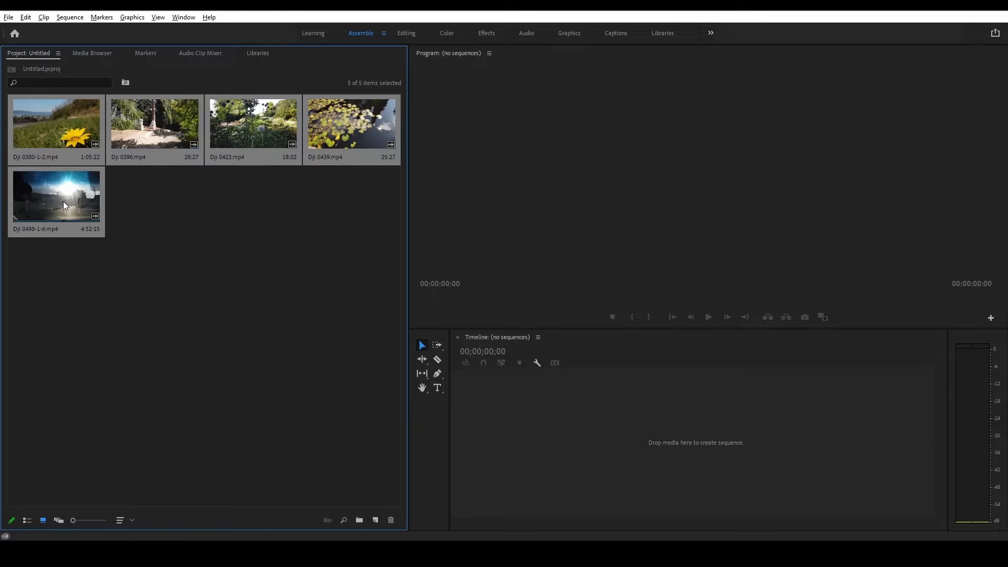
right_click(61, 122)
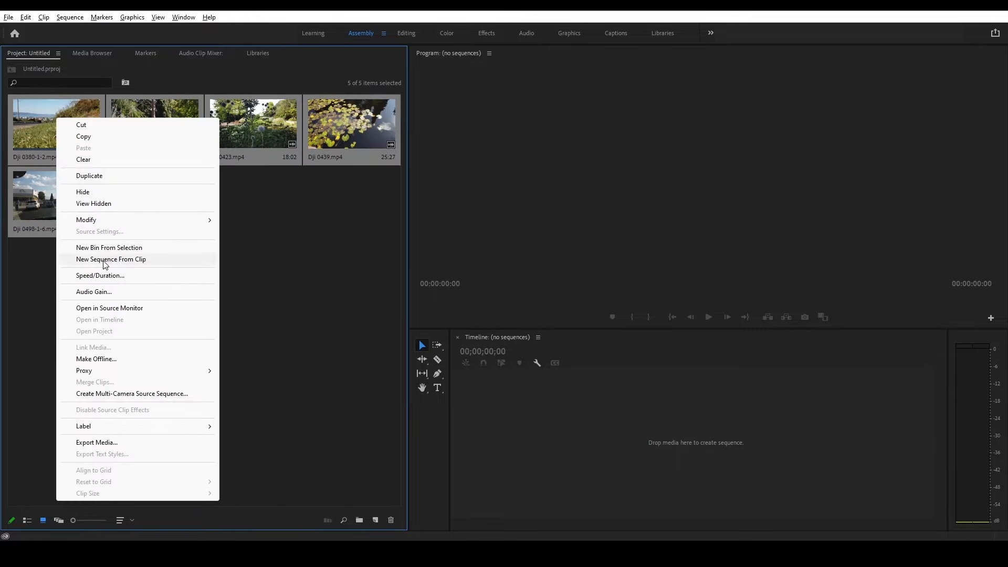
left_click(133, 264)
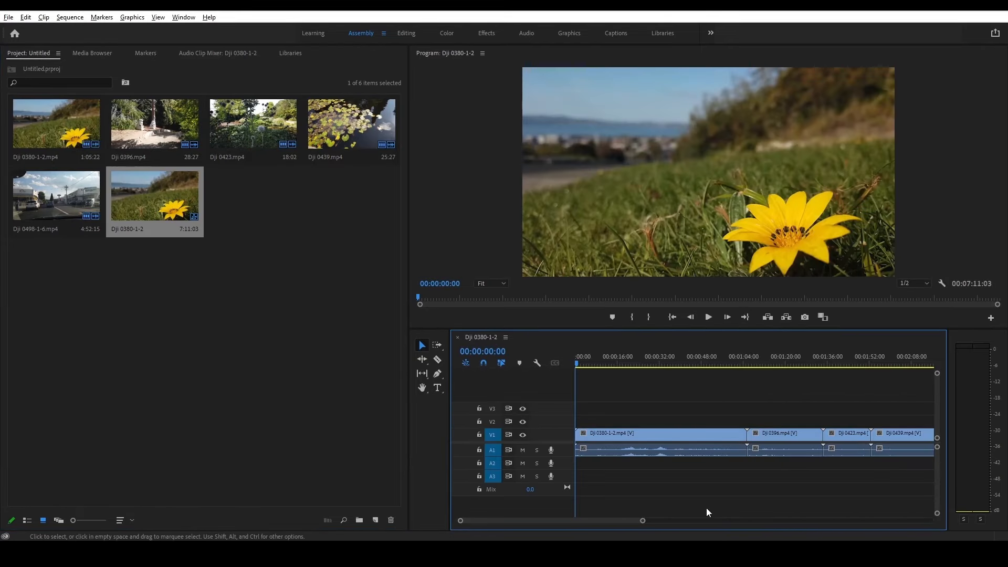
- Nest all the clips in the timeline into one nested sequence named "My Video"
left_click_drag(643, 521, 802, 521)
left_click_drag(584, 408, 838, 469)
right_click(755, 432)
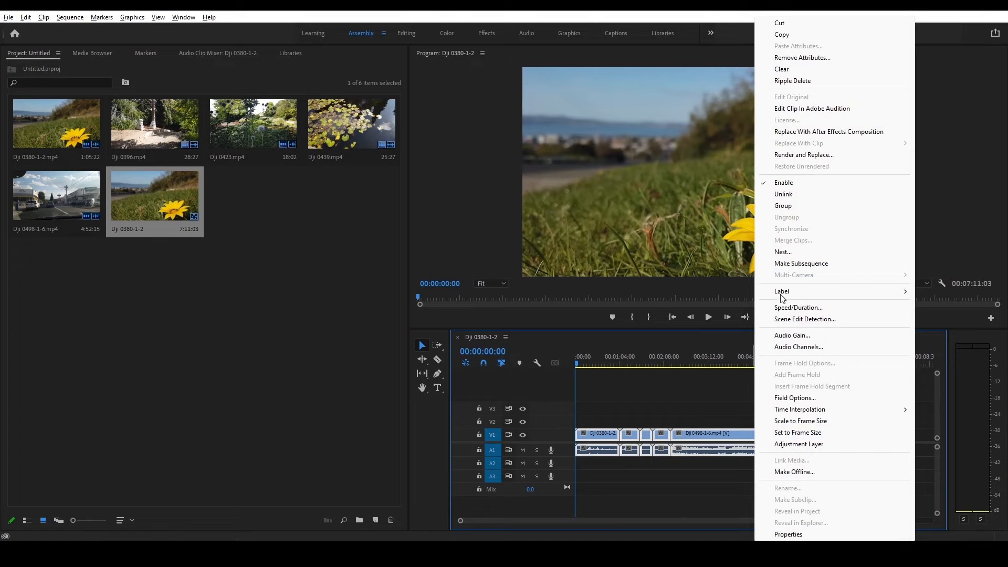
left_click(786, 253)
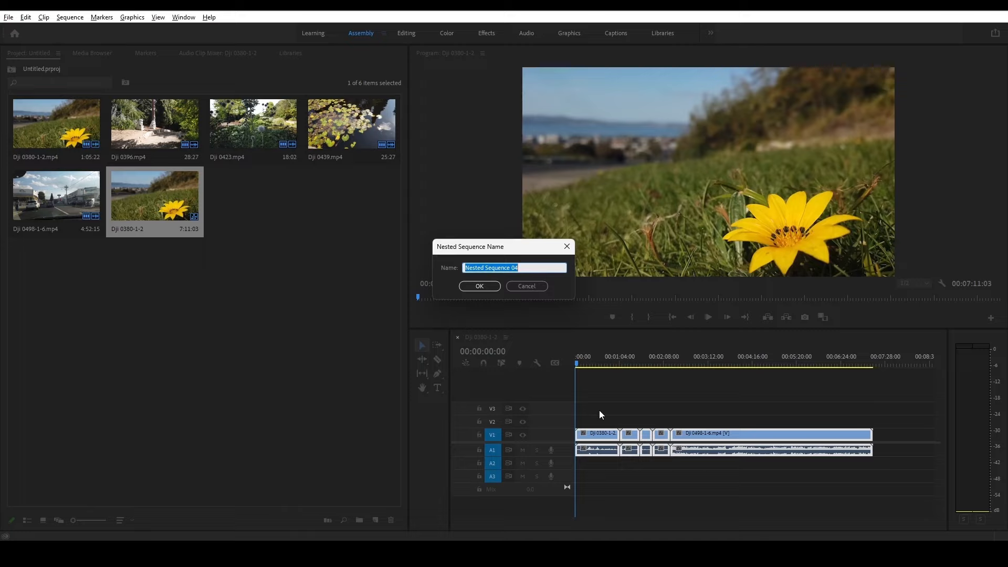
type("My Video")
left_click(478, 285)
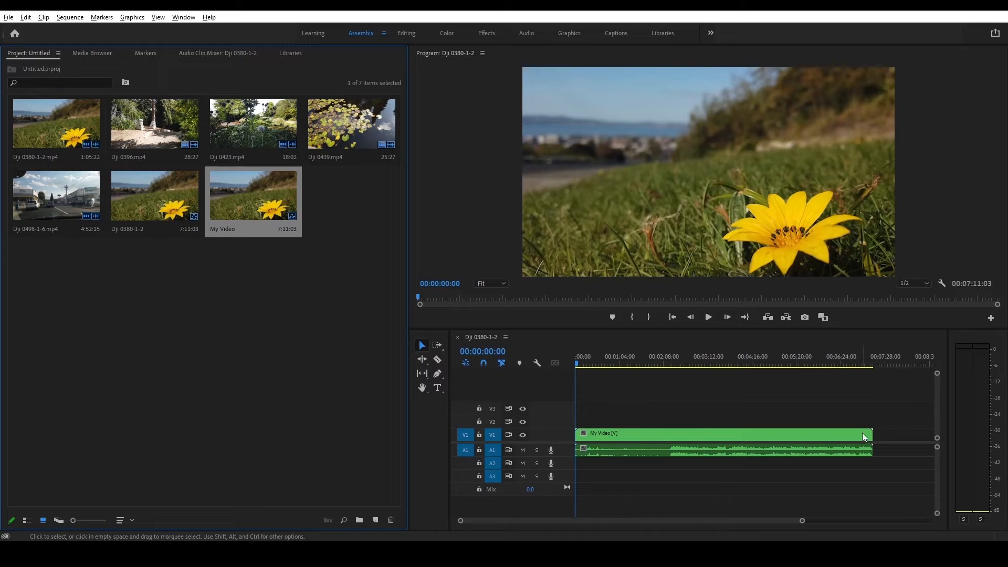
- Replace the My Video nest with an After Effects composition and save the new project as "My Video 1"
right_click(653, 433)
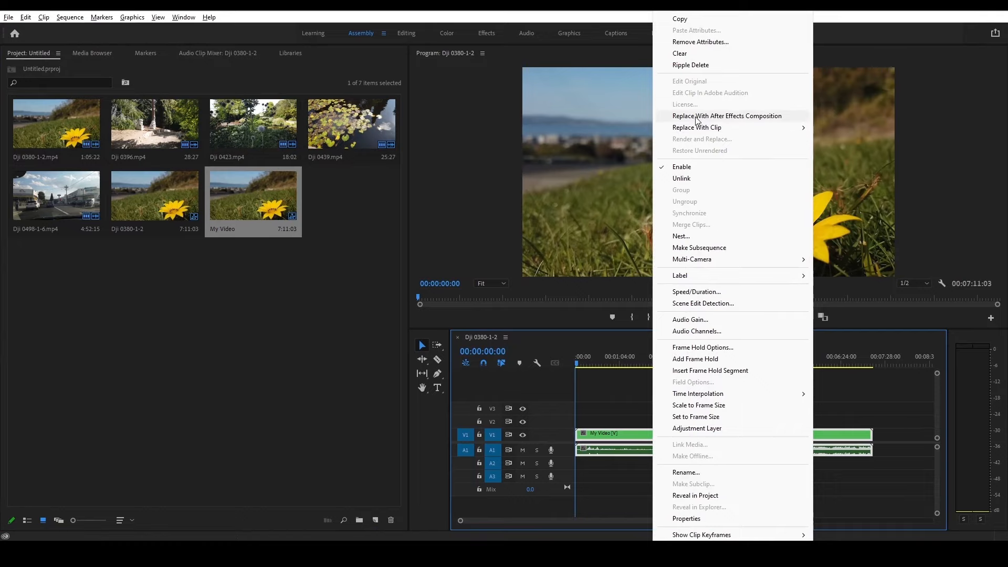
left_click(698, 116)
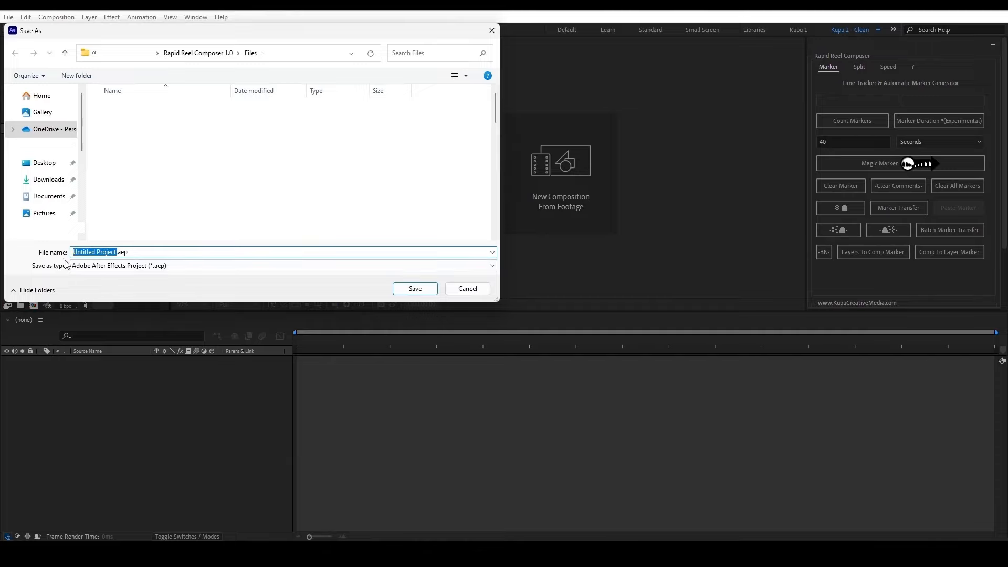
type("My Video 1")
left_click(409, 289)
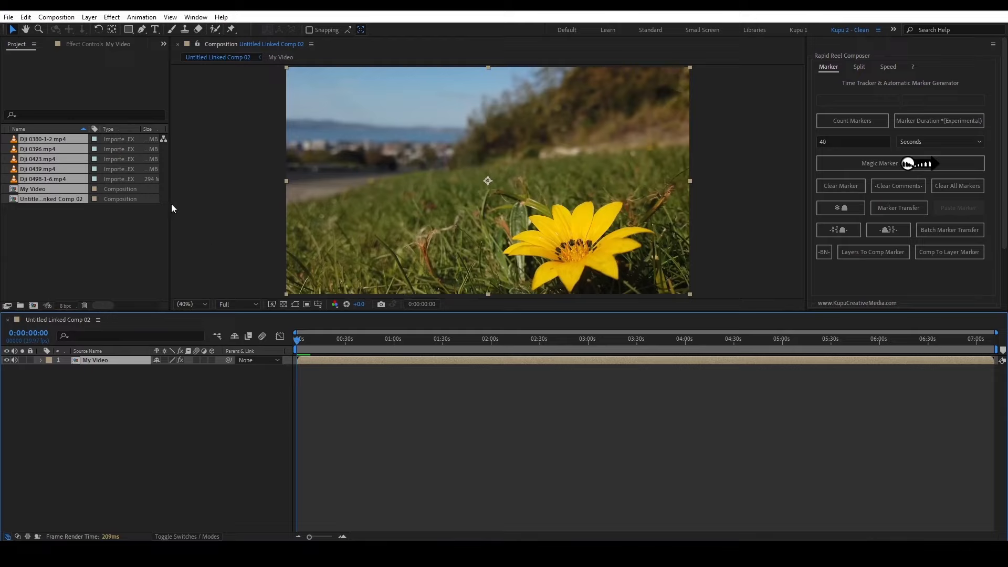
- Generate Magic Marker markers every 30 seconds along the My Video layer
left_click(42, 206)
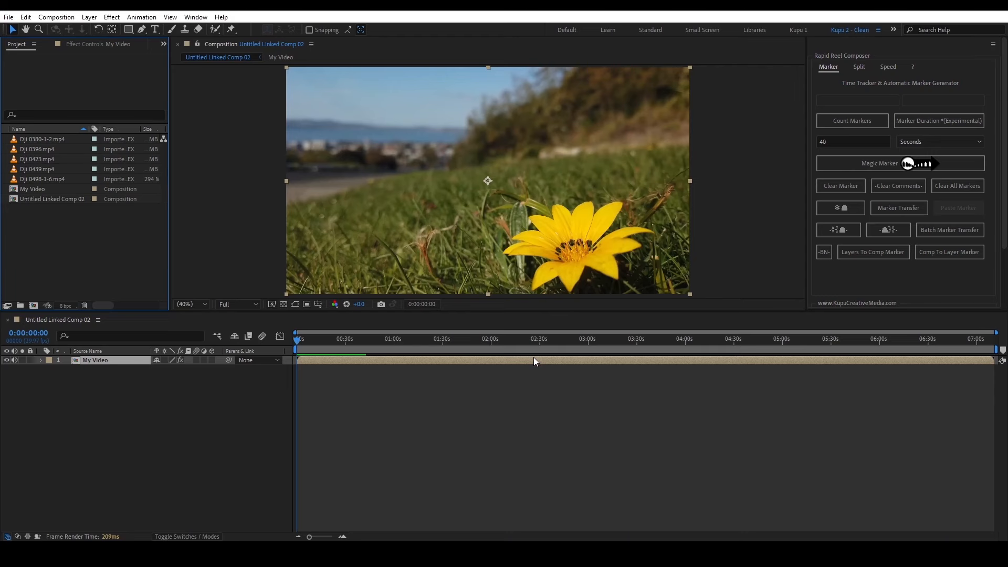
key("End")
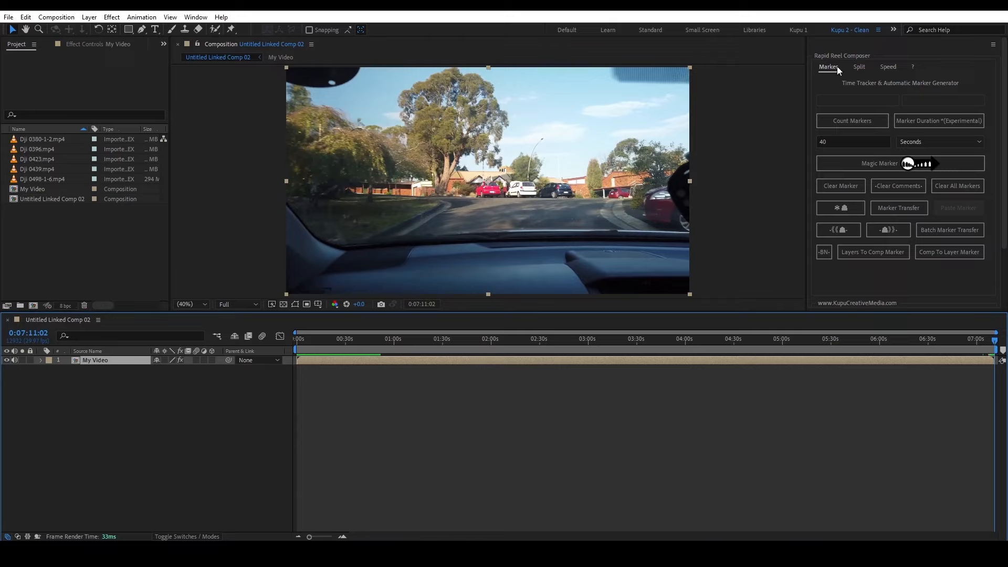
left_click_drag(837, 143, 817, 142)
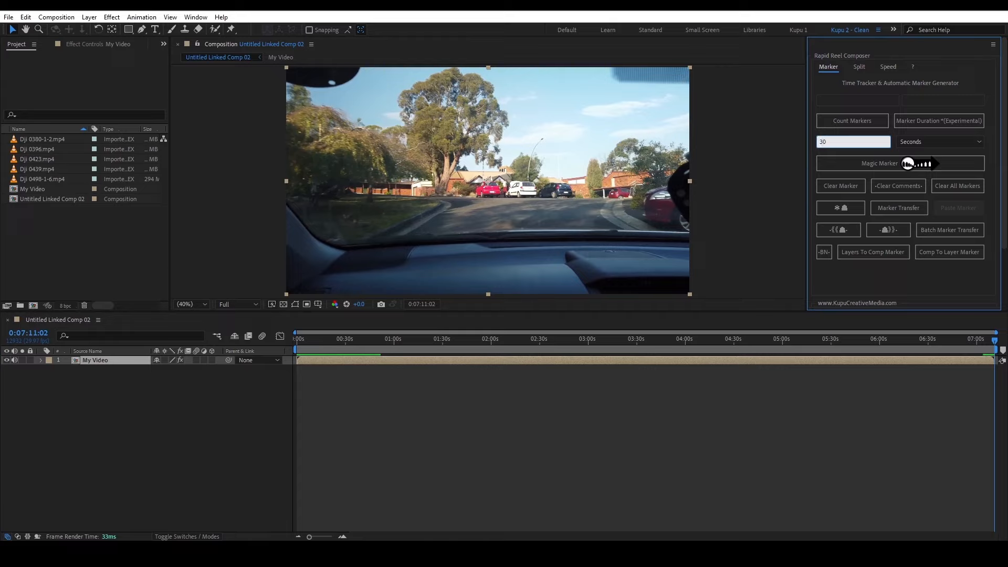
left_click(108, 362)
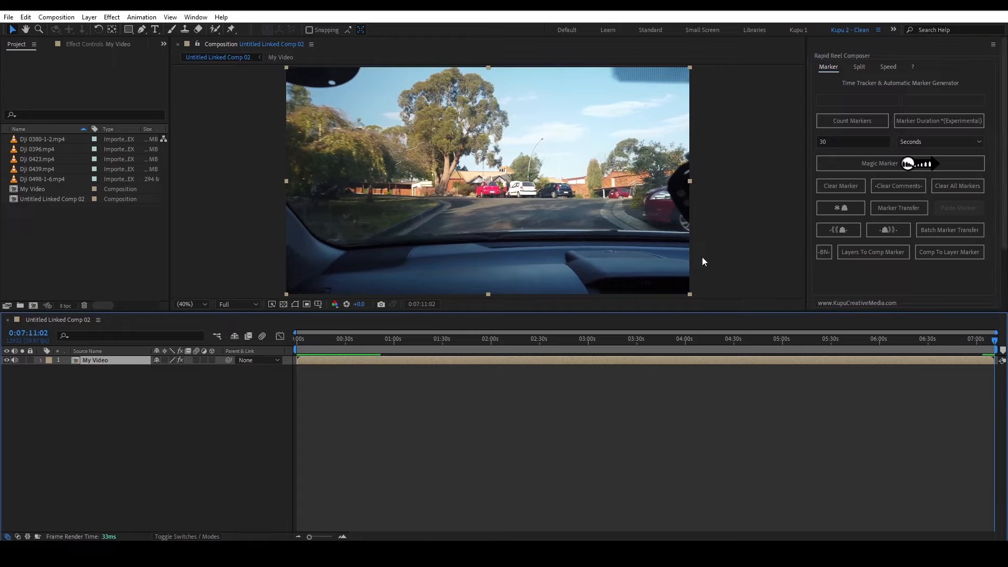
left_click(851, 163)
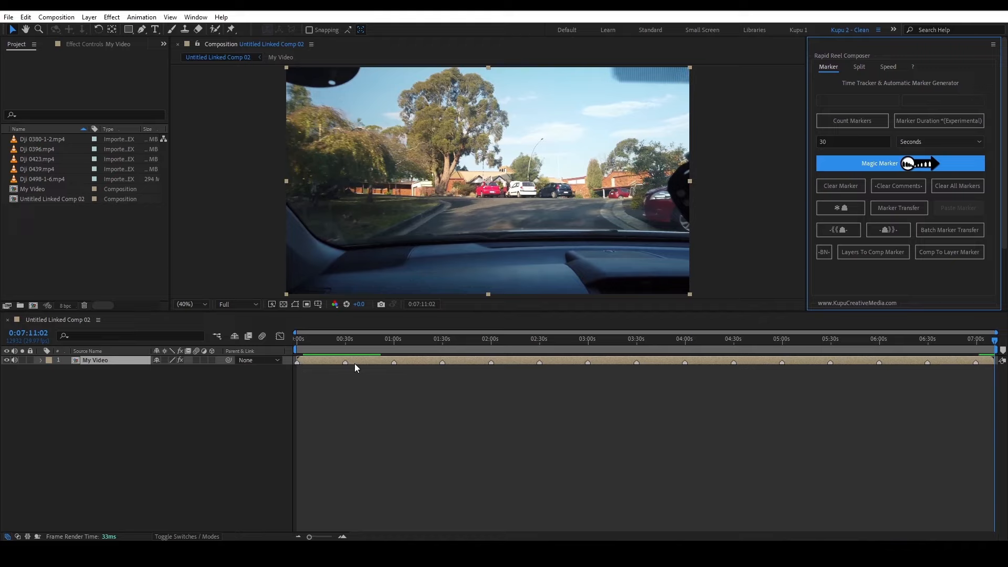
- Split the My Video layer at its markers with Lazy Split at a 3-second duration and scrub through the segments
left_click(861, 67)
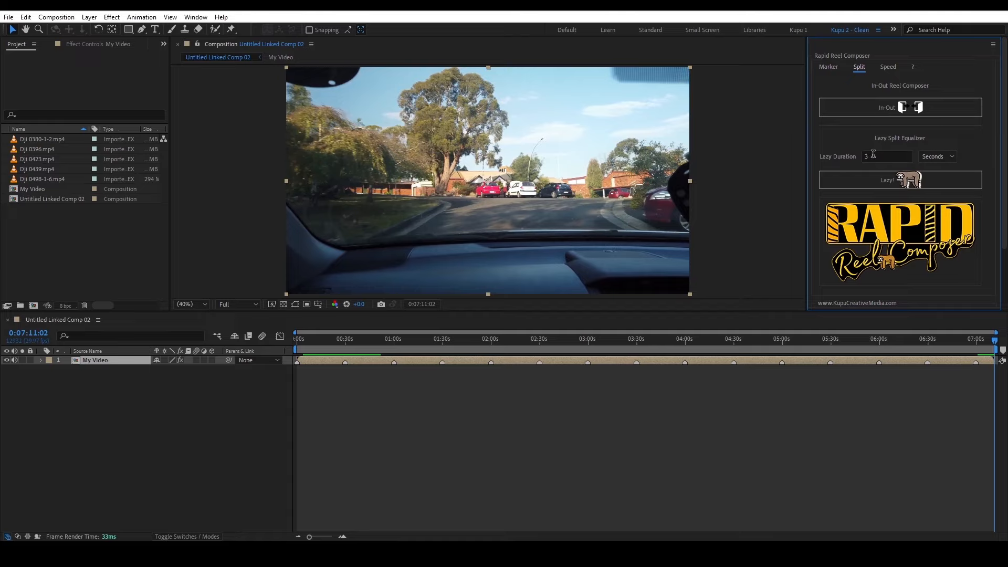
left_click_drag(872, 156, 854, 156)
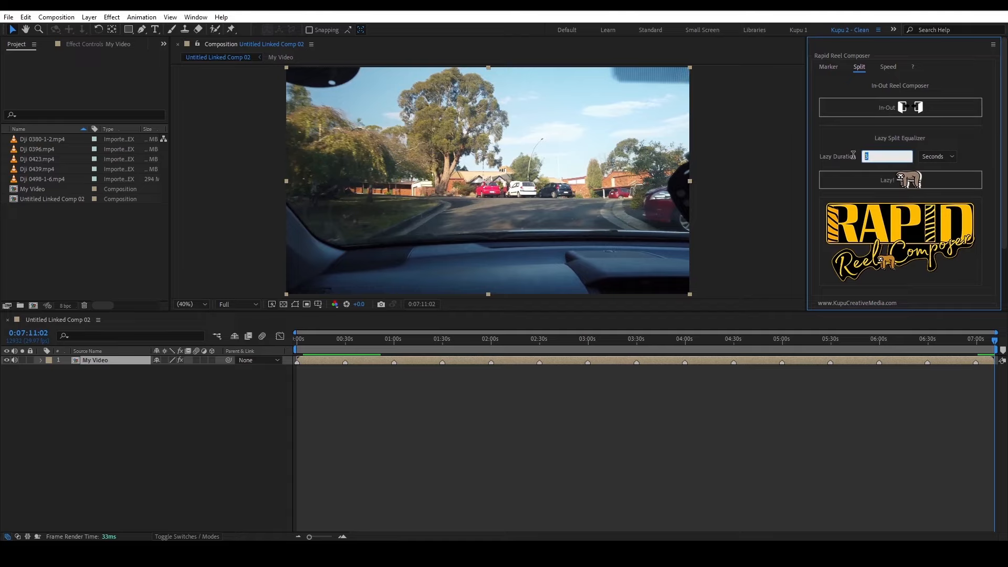
left_click(861, 183)
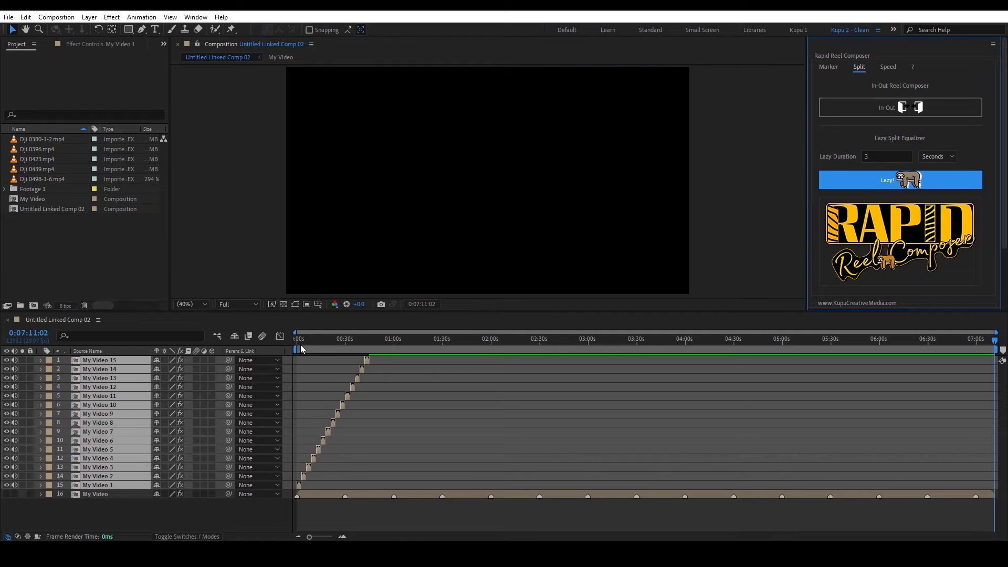
left_click_drag(297, 339, 366, 337)
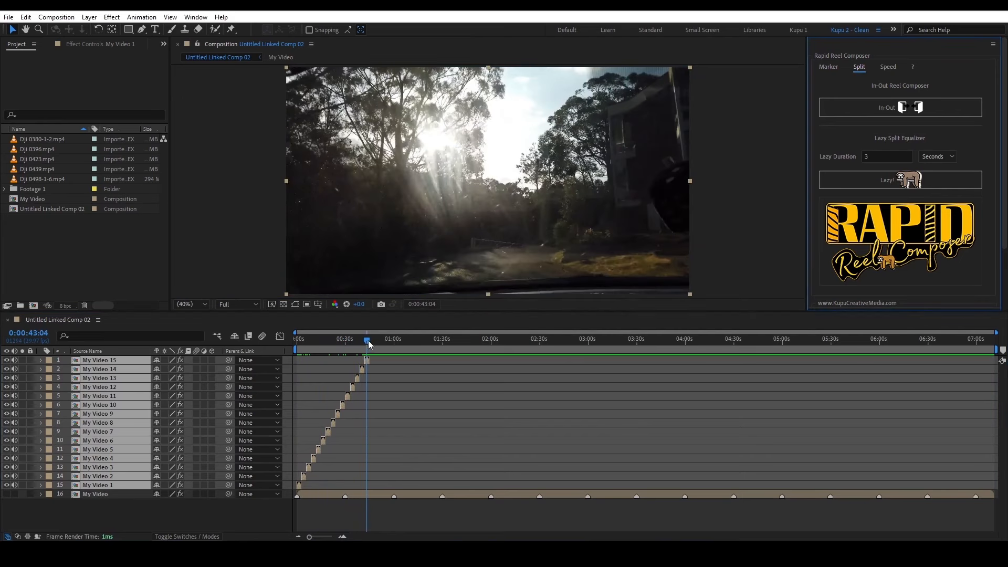
- Time-stretch the fifteen split My Video layers to 80
left_click(888, 68)
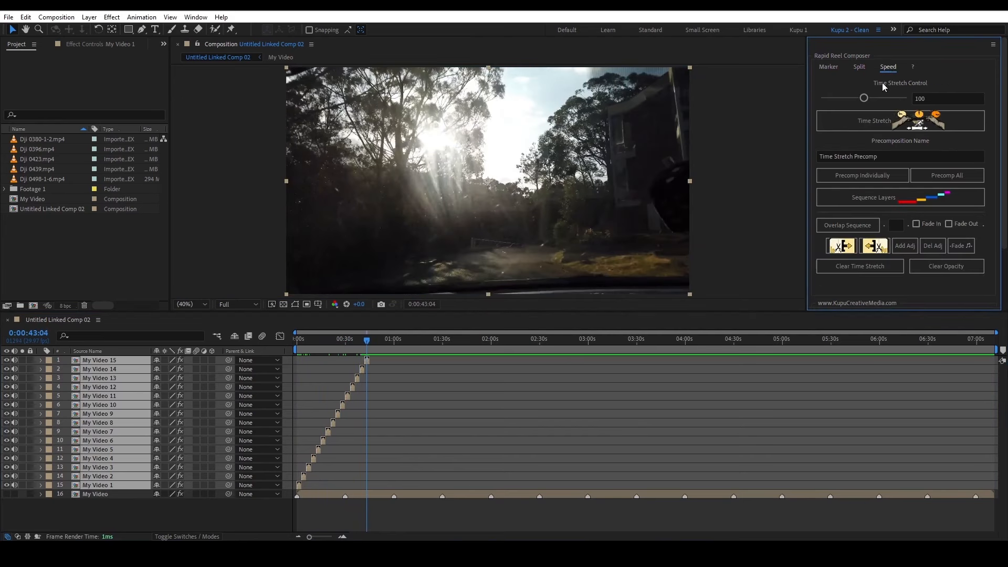
left_click_drag(865, 99, 857, 102)
left_click(854, 120)
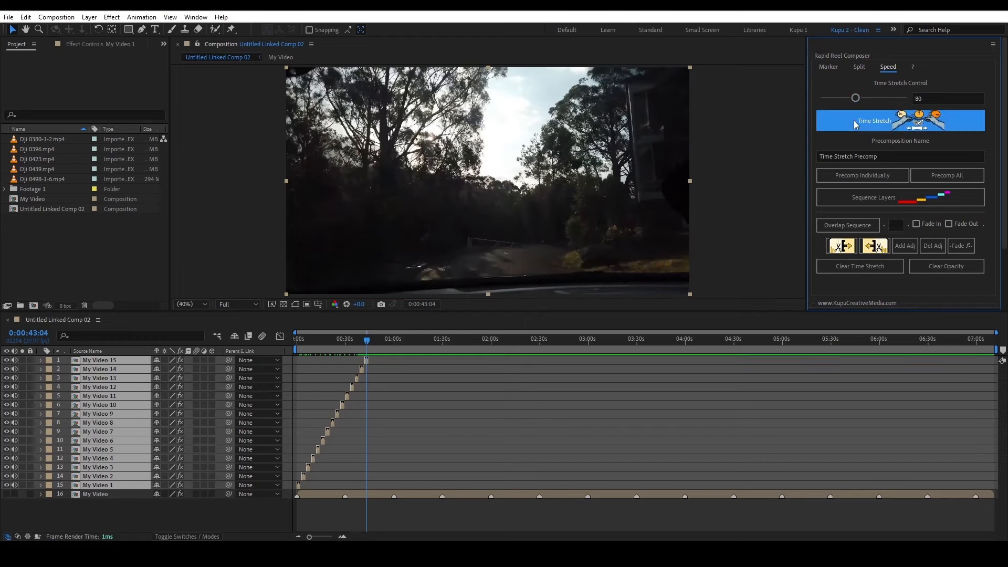
- Check the gaps between the stretched segments and sequence the layers end to end
left_click_drag(997, 332, 451, 333)
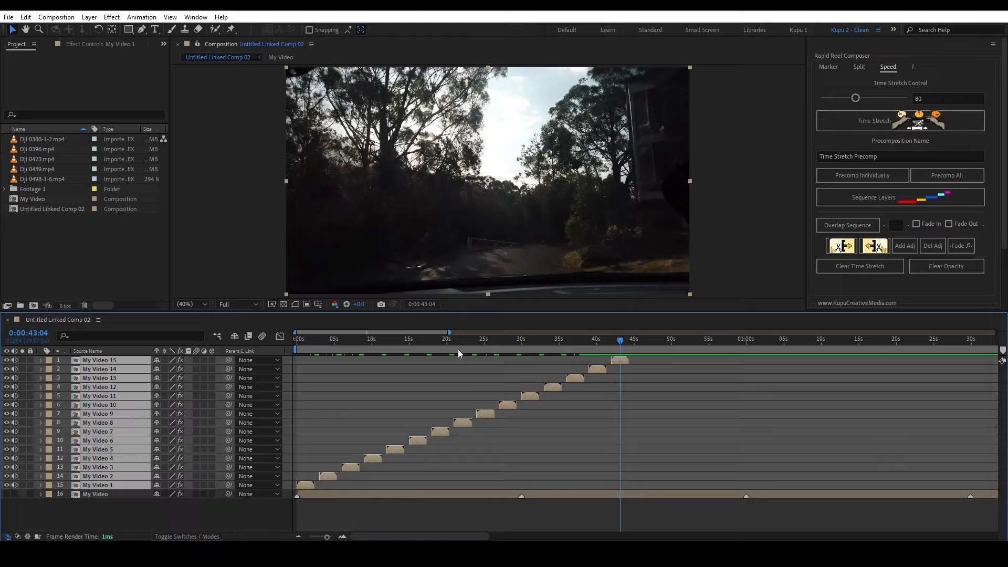
left_click_drag(423, 339, 429, 342)
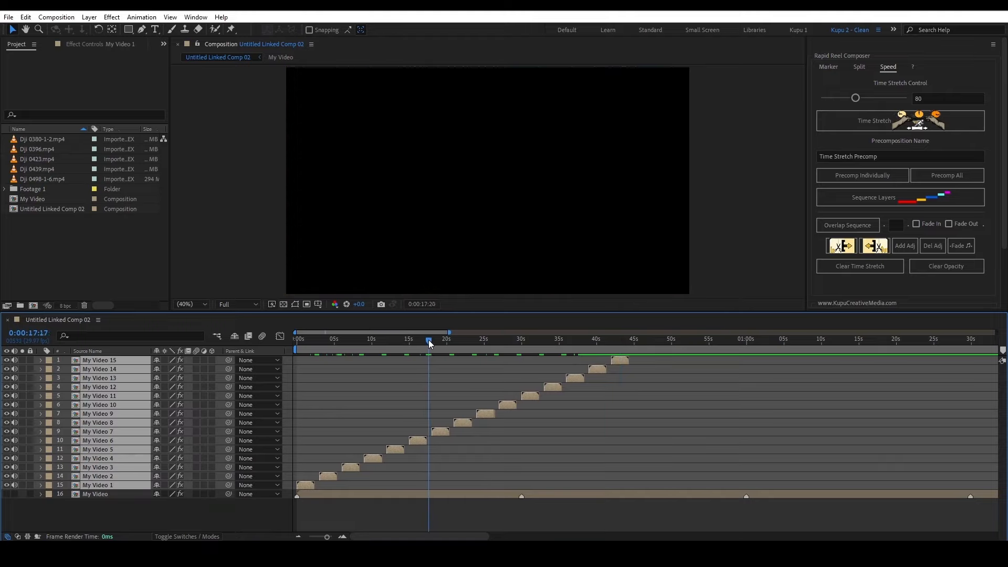
left_click(862, 197)
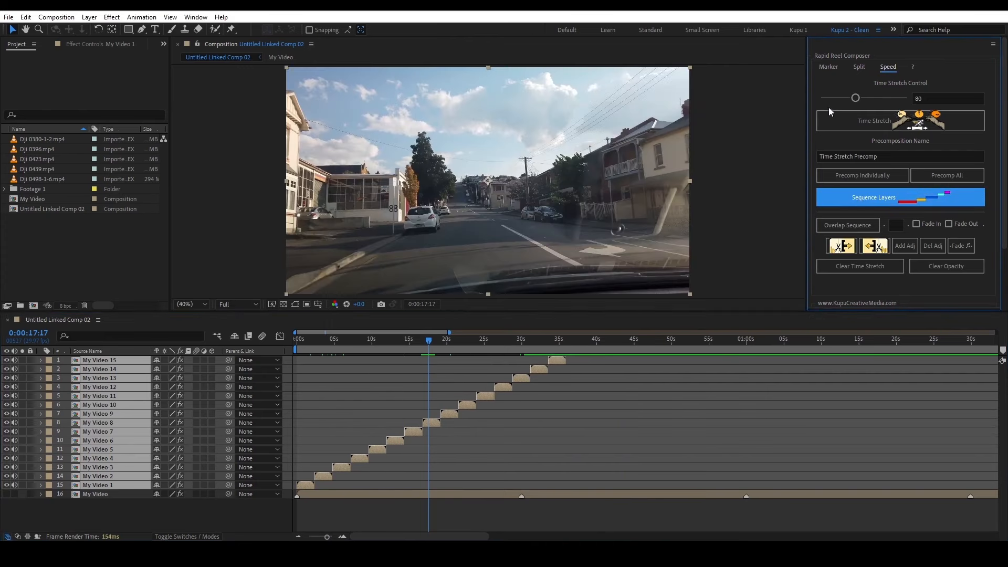
- Fit the work area to the sequenced layers and trim the composition to it
left_click(828, 67)
left_click(824, 254)
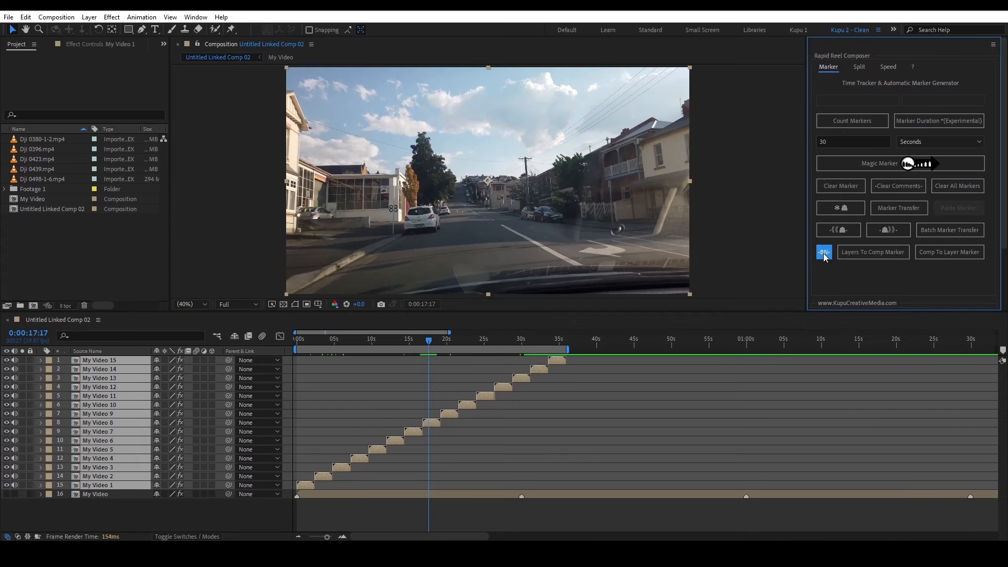
right_click(550, 351)
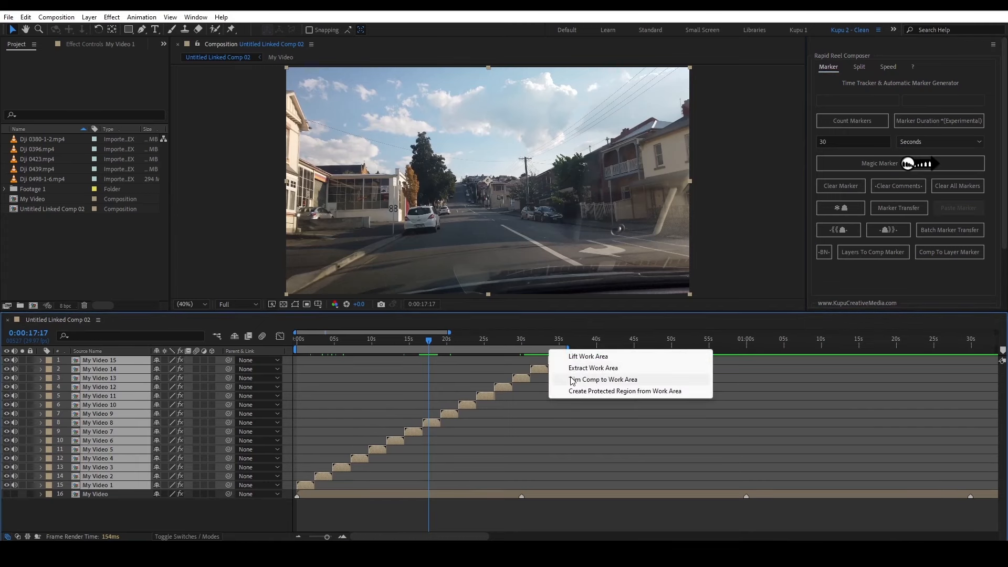
left_click(587, 382)
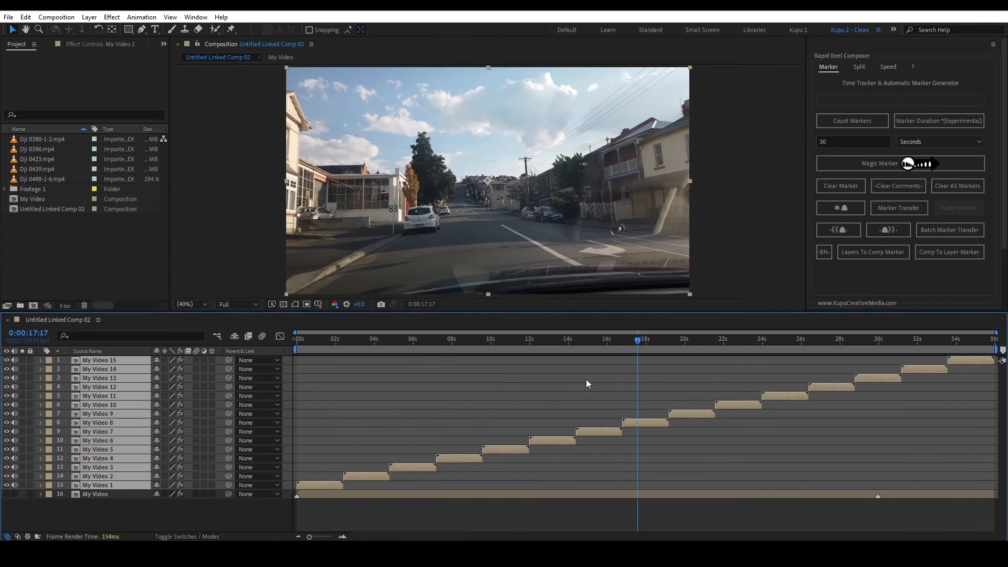
- Delete the original hidden My Video layer beneath the segments and save the project
left_click(97, 495)
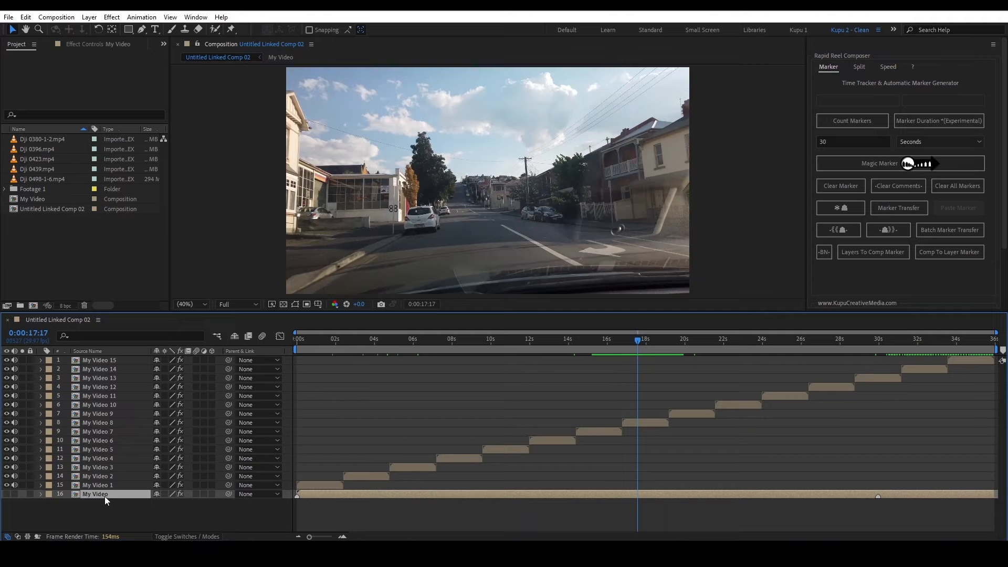
key("Delete")
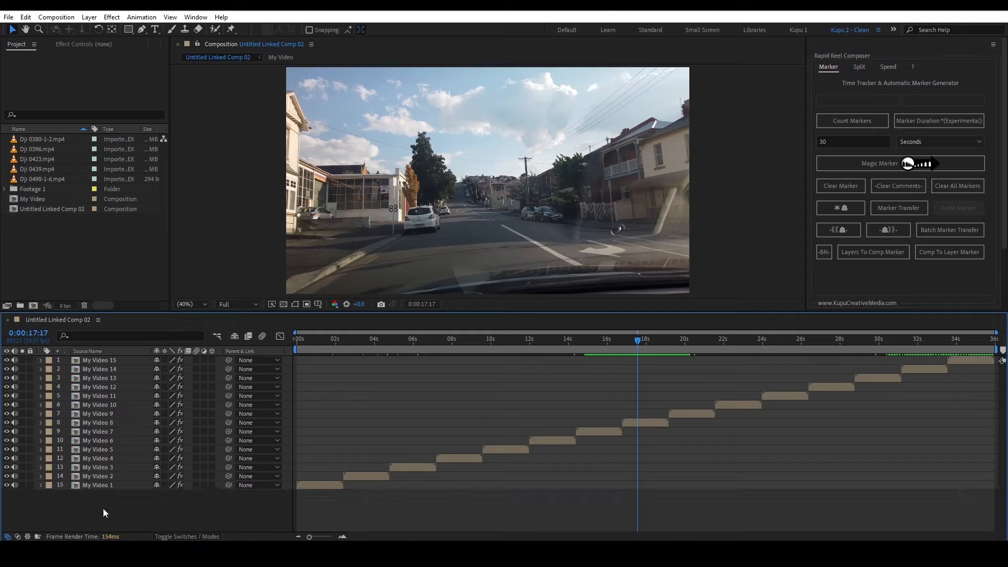
left_click(11, 20)
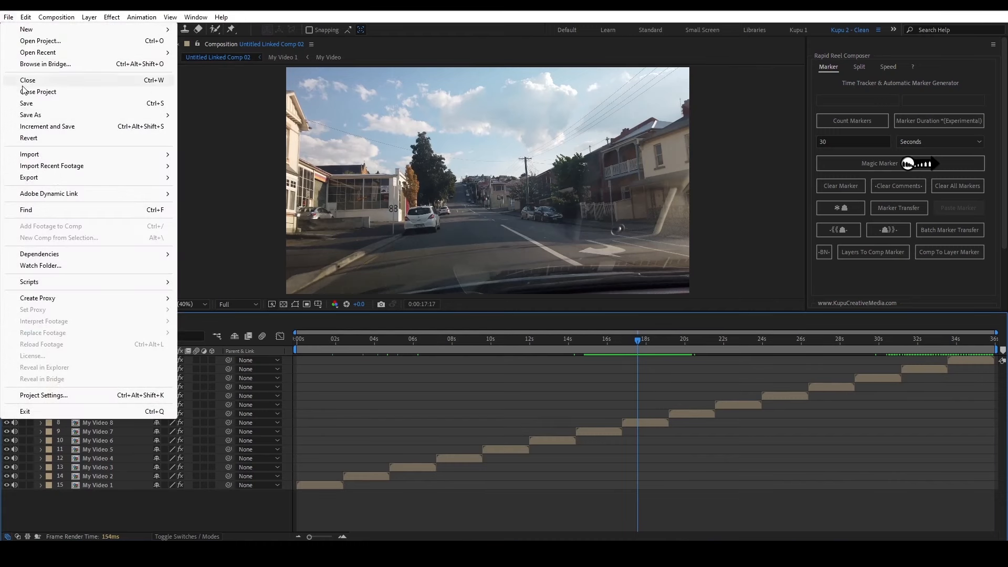
left_click(21, 104)
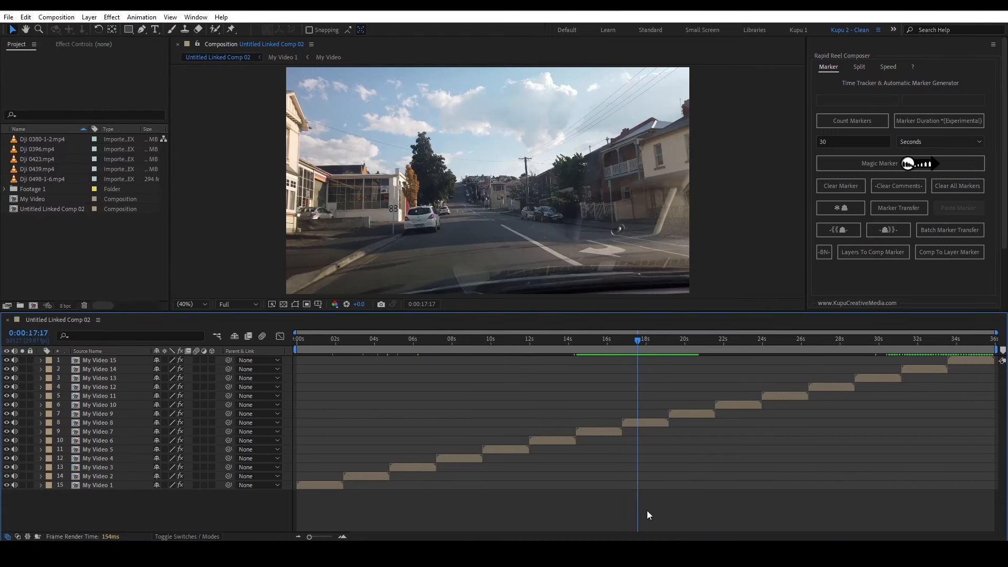
- Switch back to Premiere Pro and play part of the linked composition in the timeline
left_click(651, 554)
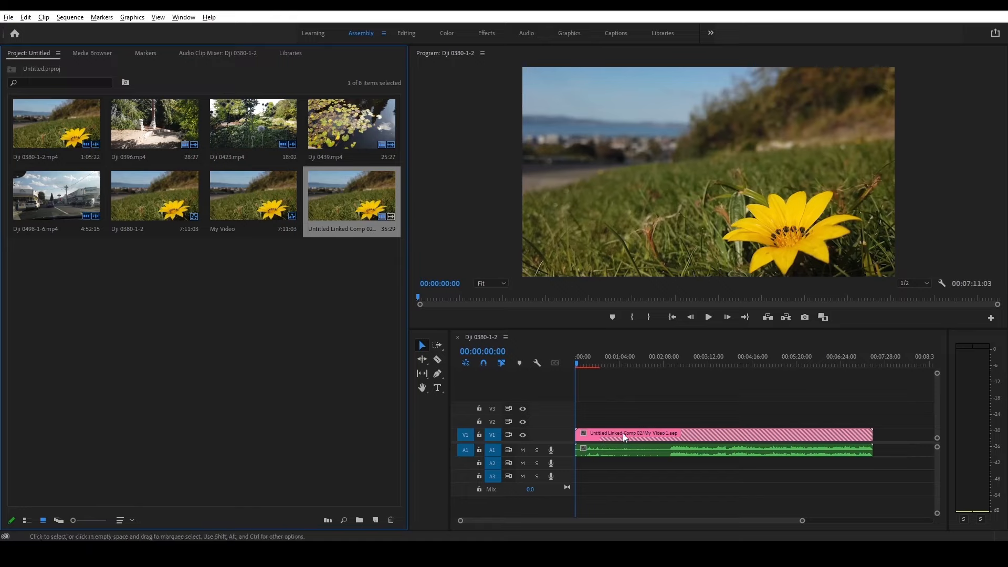
left_click(600, 436)
left_click(710, 316)
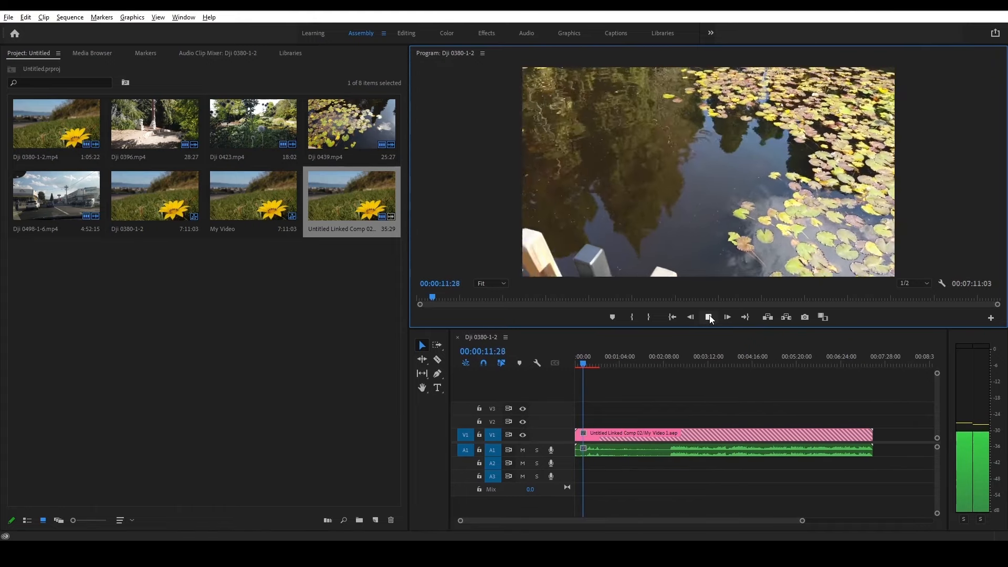
left_click(709, 317)
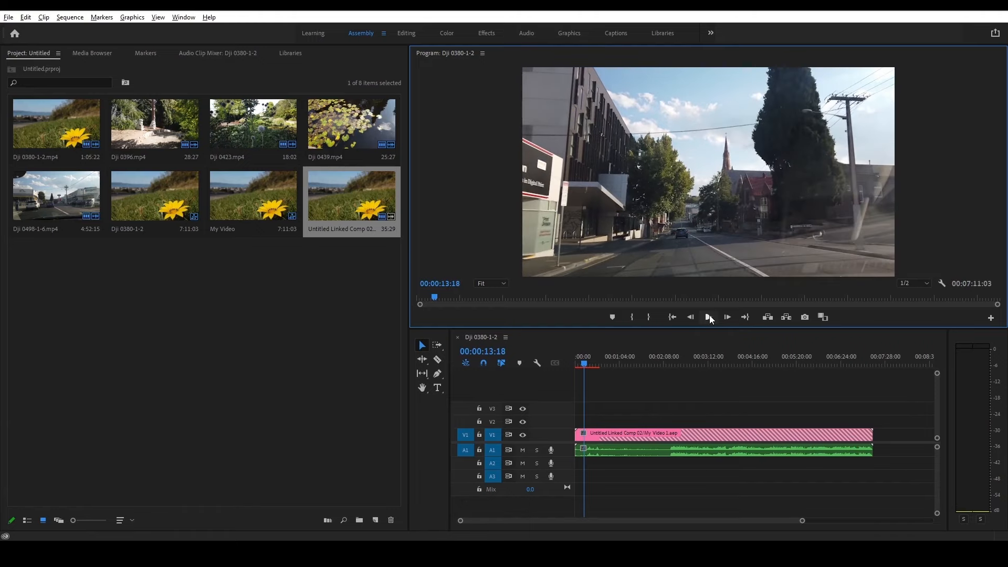